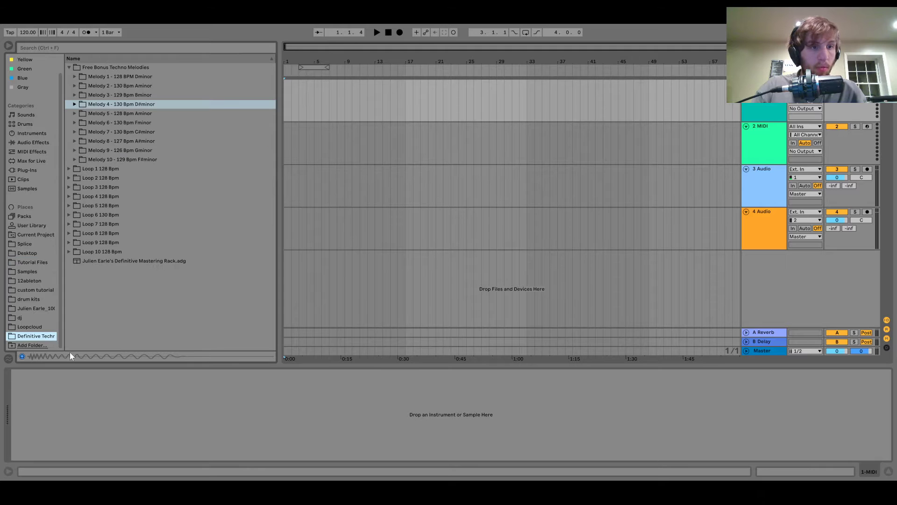
- Add the Mark Knight & Toolroom Tech House Track From Scratch Files folder to the browser's places and open it
left_click(30, 277)
left_click_drag(98, 87, 50, 345)
left_click(36, 337)
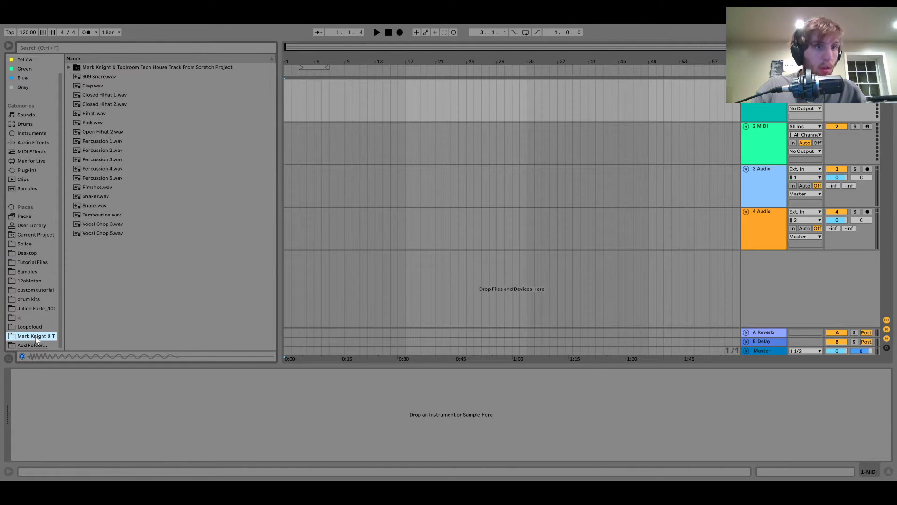
- Load Kick.wav from the sample folder onto the first MIDI track, with the program in full screen
left_click(89, 126)
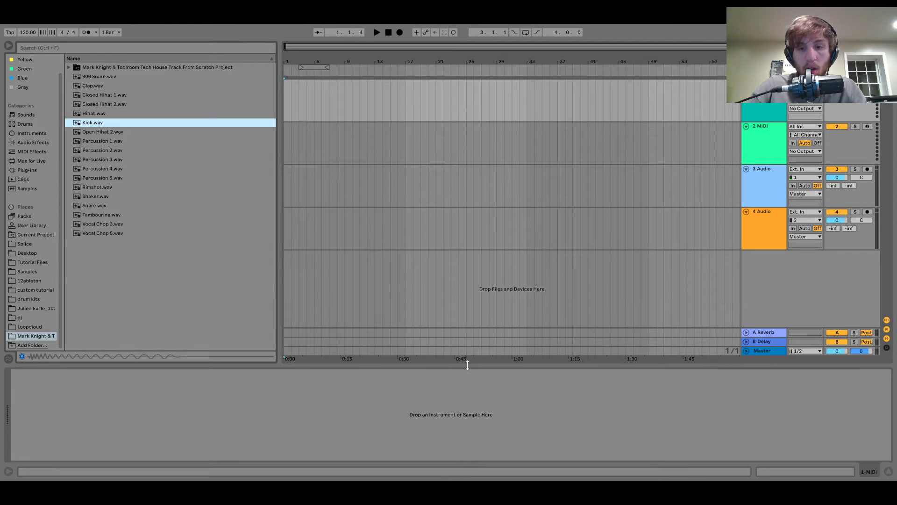
key("F11")
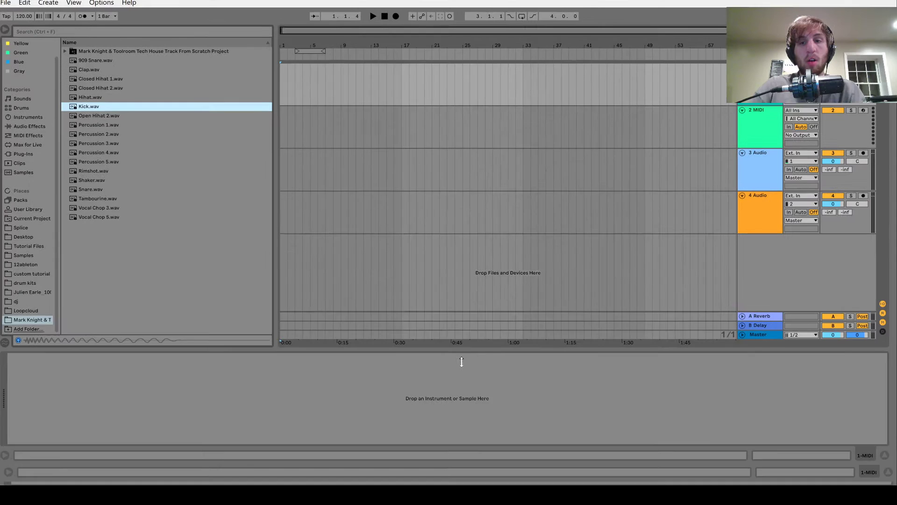
key("F11")
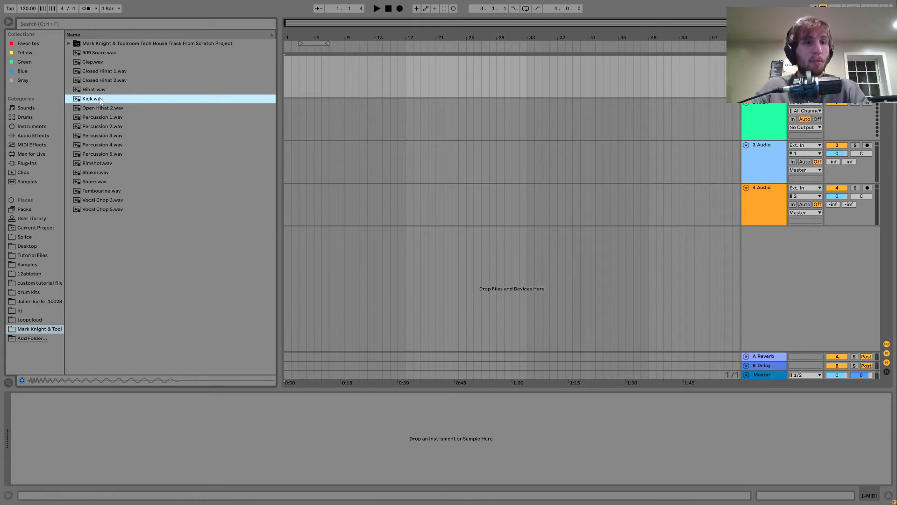
left_click(83, 99)
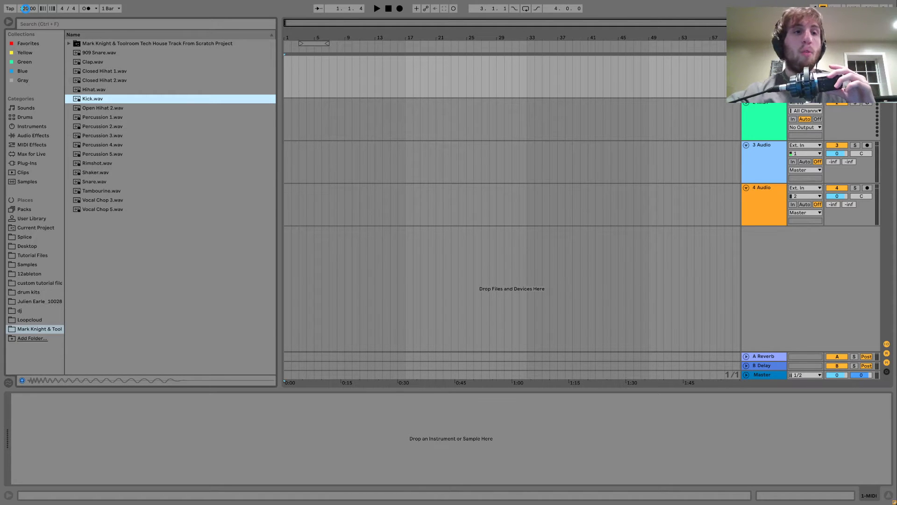
key("Return")
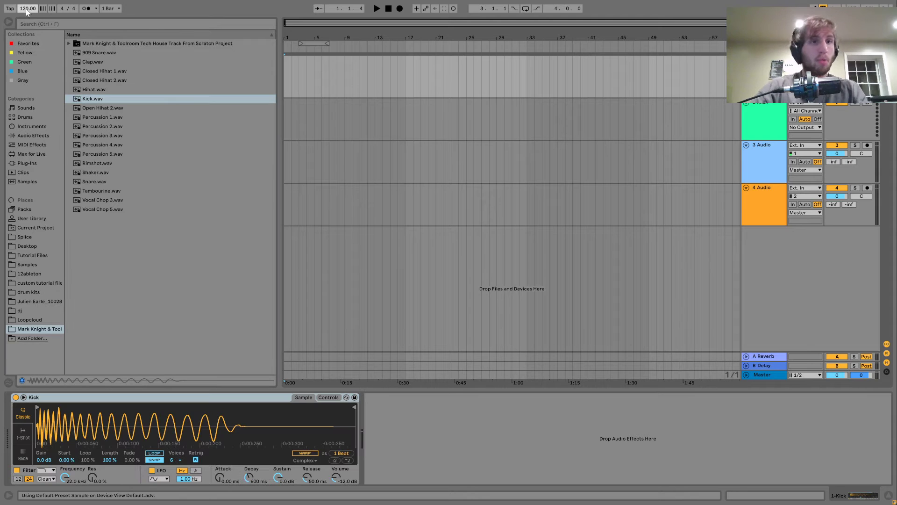
- Set the project tempo to 124 BPM
left_click(26, 9)
type("124")
key("Return")
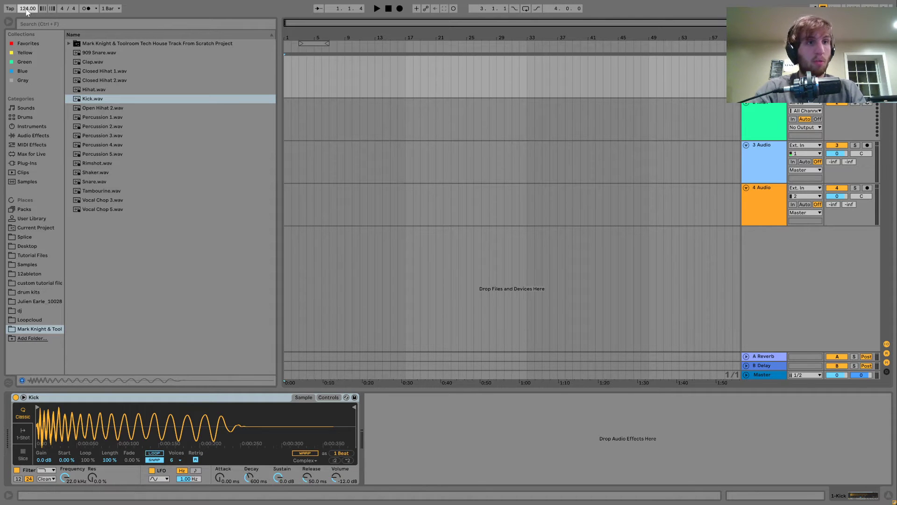
- Create a four-bar MIDI clip at the start of the kick track, fill it with C3 notes on every beat, and play it
left_click_drag(313, 80, 282, 84)
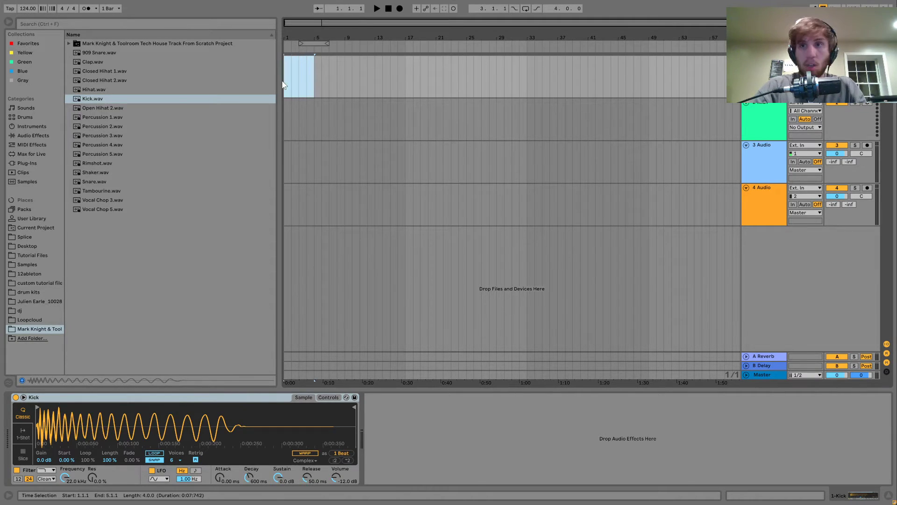
key("ctrl+shift+m")
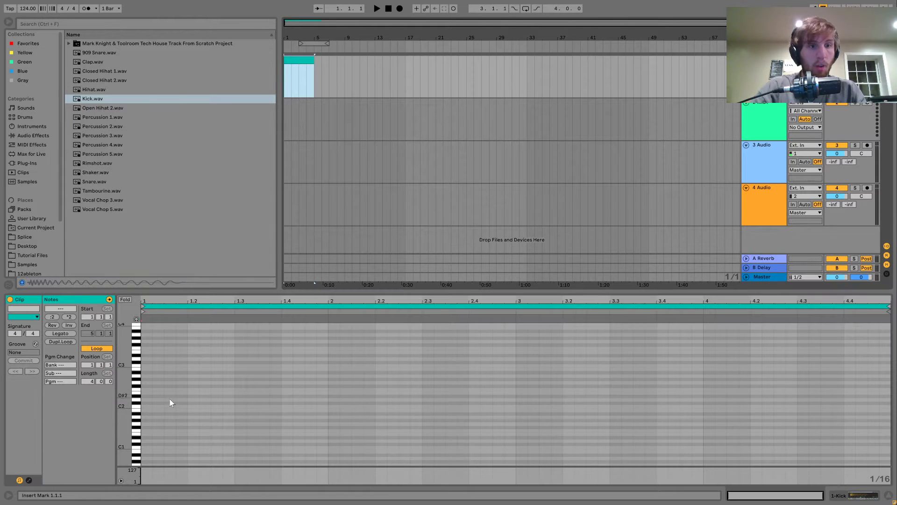
double_click(147, 365)
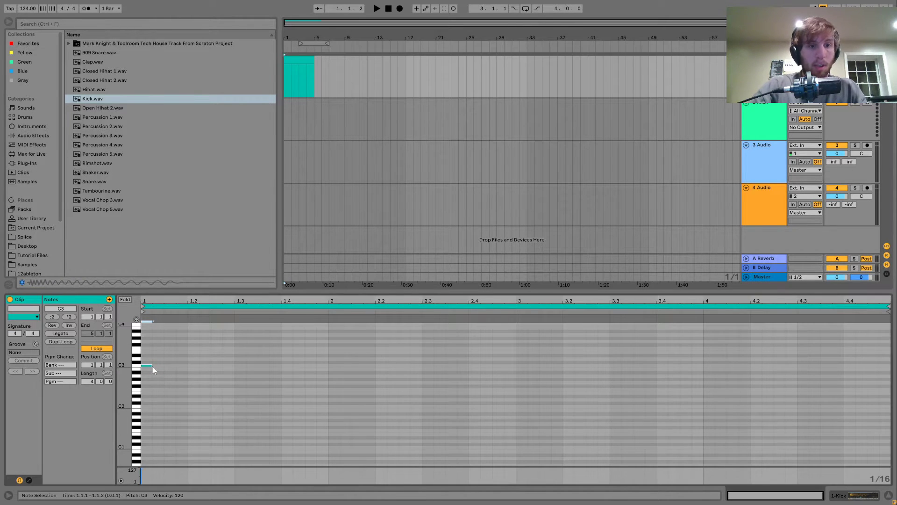
key("ctrl+d")
key("ctrl+d")
key("ctrl+d")
key("ctrl+d")
key("ctrl+d")
key("ctrl+d")
key("ctrl+d")
key("ctrl+d")
key("ctrl+d")
key("ctrl+d")
key("ctrl+d")
key("ctrl+d")
key("ctrl+d")
key("ctrl+d")
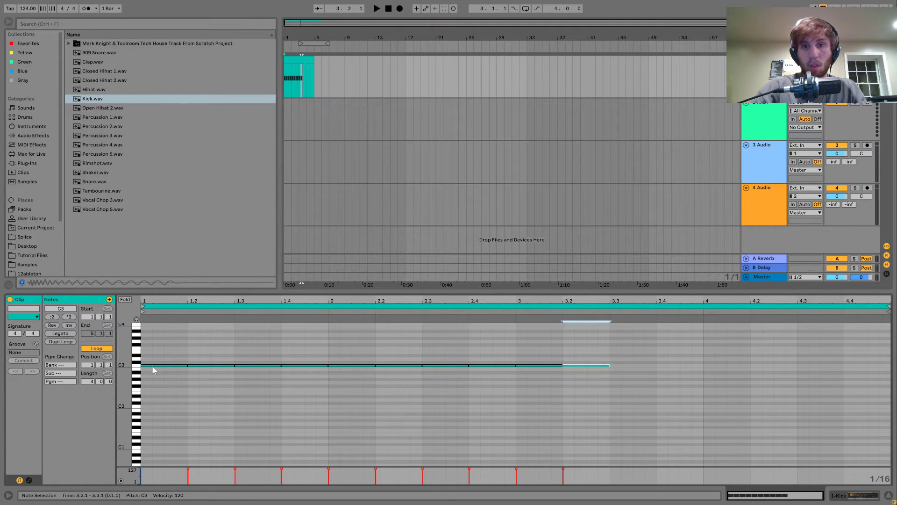
key("ctrl+d")
key("space")
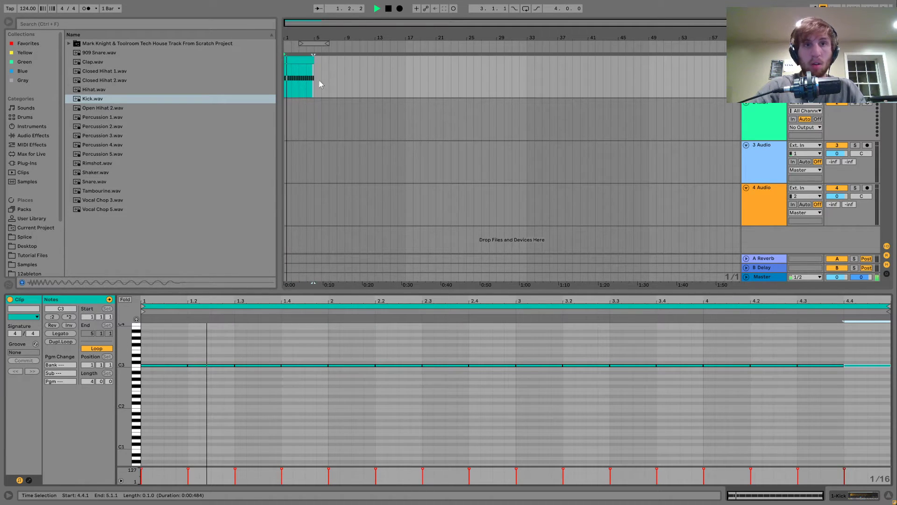
- Extend the kick clip to eight bars and loop that range of the arrangement
left_click(321, 57)
left_click_drag(321, 57, 346, 60)
key("ctrl+l")
- Add a Saturator to the kick track and set its Drive to 5 dB
left_click(33, 136)
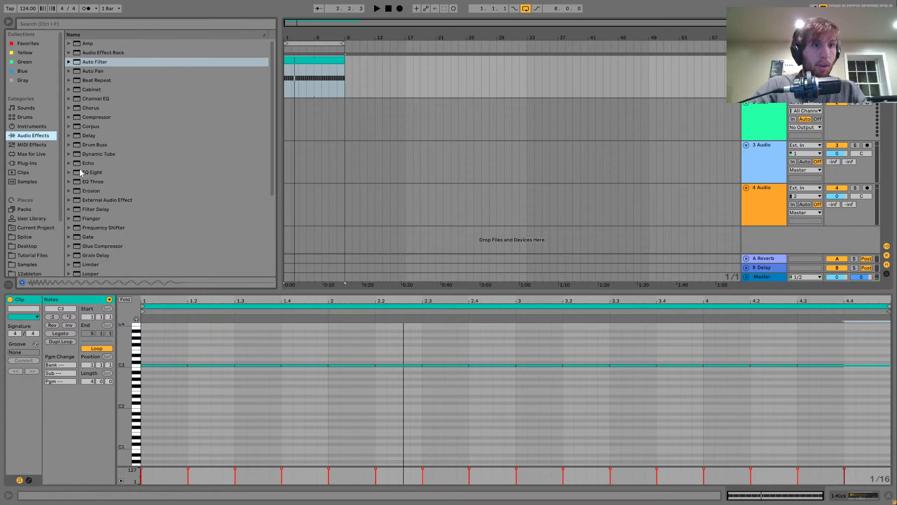
scroll(96, 187, "down", 4)
left_click(92, 226)
double_click(91, 226)
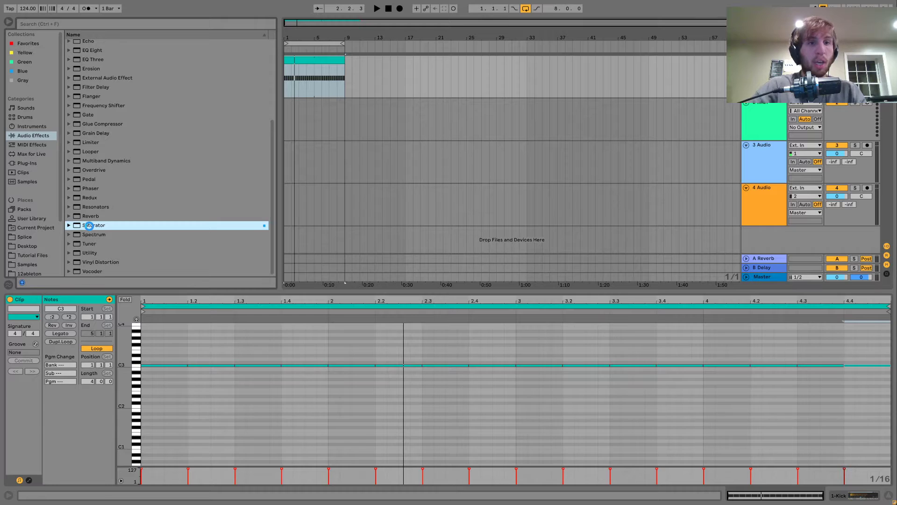
left_click(90, 324)
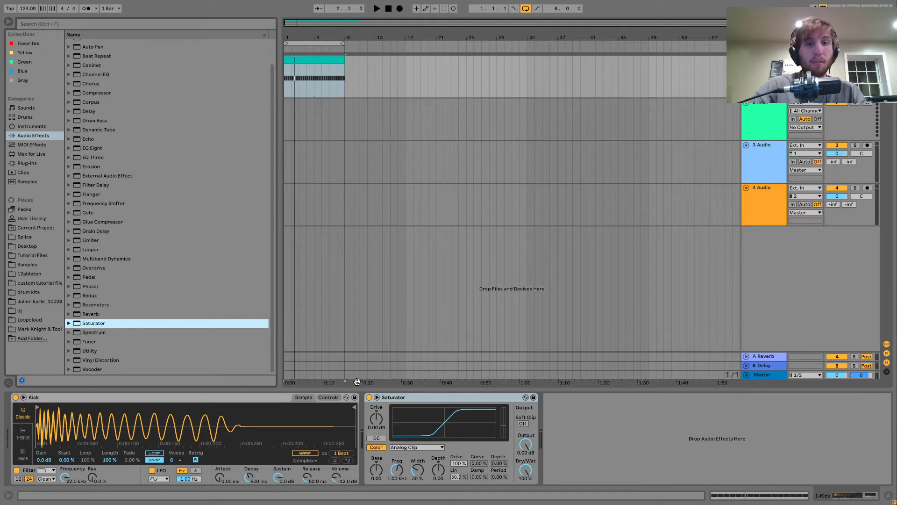
left_click(377, 419)
left_click_drag(377, 420, 377, 412)
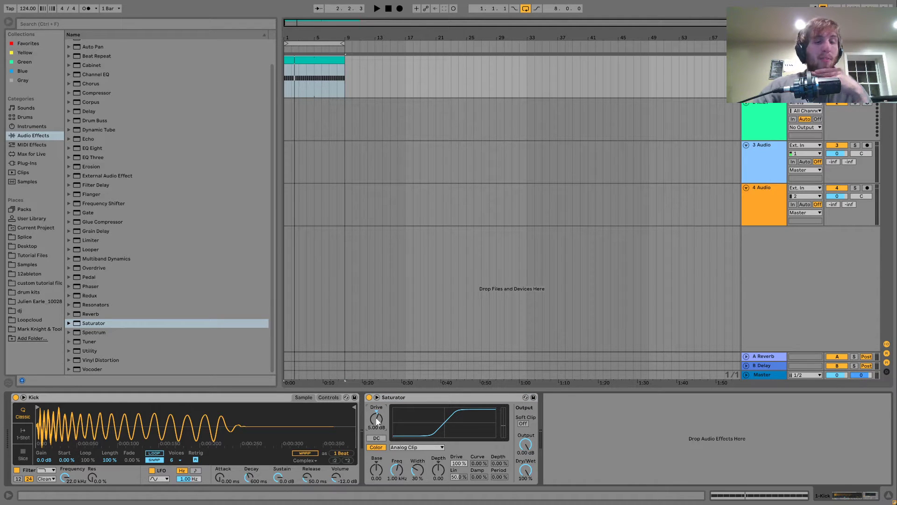
- Move the kick sample's end to just after its tail, switch Simpler to 1-Shot mode with a fade-out, and play the result
mouse_move(59, 427)
left_mouse_down()
mouse_move(47, 456)
mouse_move(47, 425)
left_mouse_up()
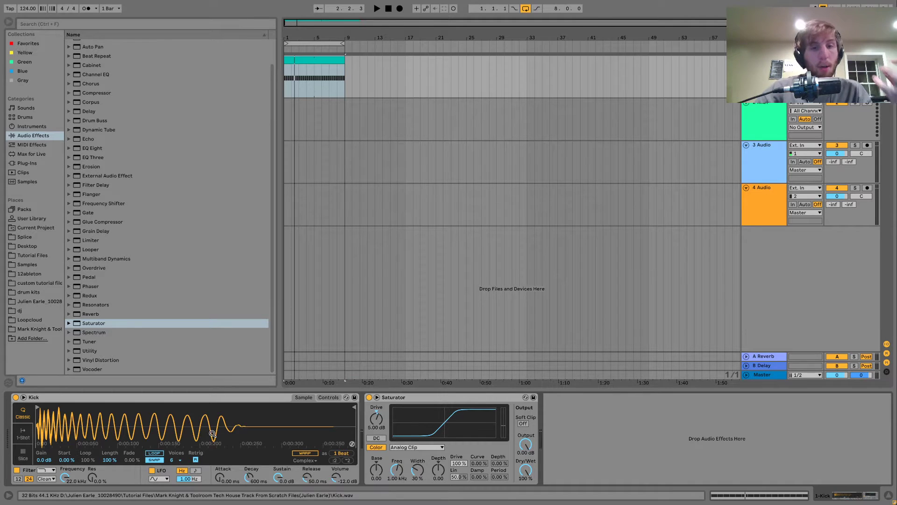
left_click_drag(355, 407, 256, 409)
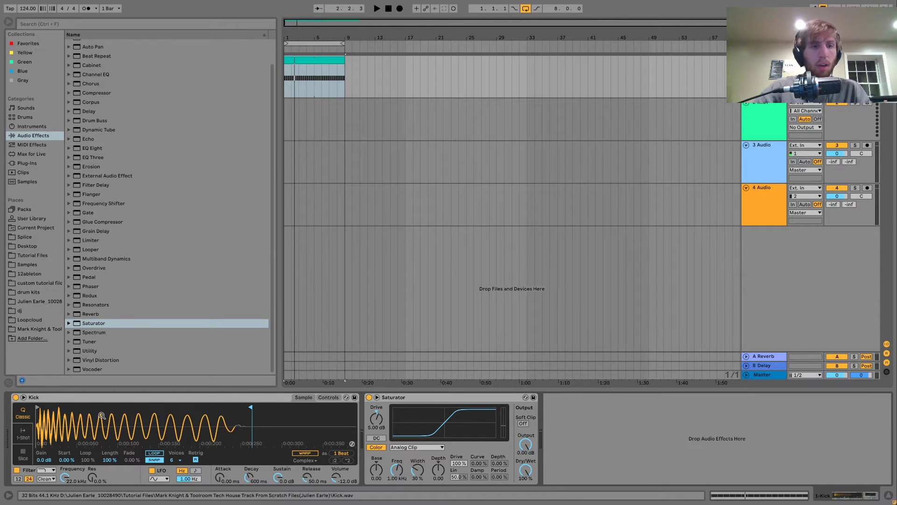
left_click(25, 432)
key("space")
mouse_move(249, 477)
left_mouse_down()
mouse_move(249, 451)
mouse_move(222, 494)
mouse_move(248, 489)
left_mouse_up()
key("space")
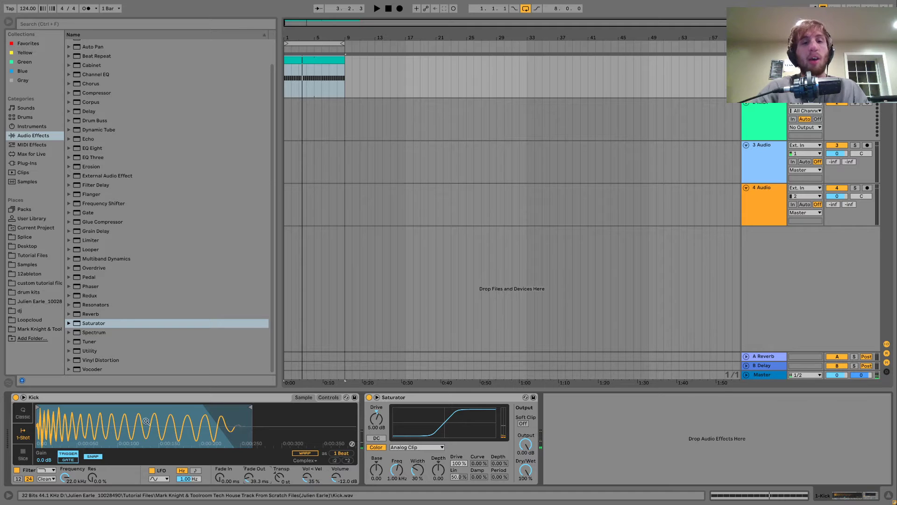
mouse_move(42, 422)
left_mouse_down()
mouse_move(42, 453)
mouse_move(41, 416)
left_mouse_up()
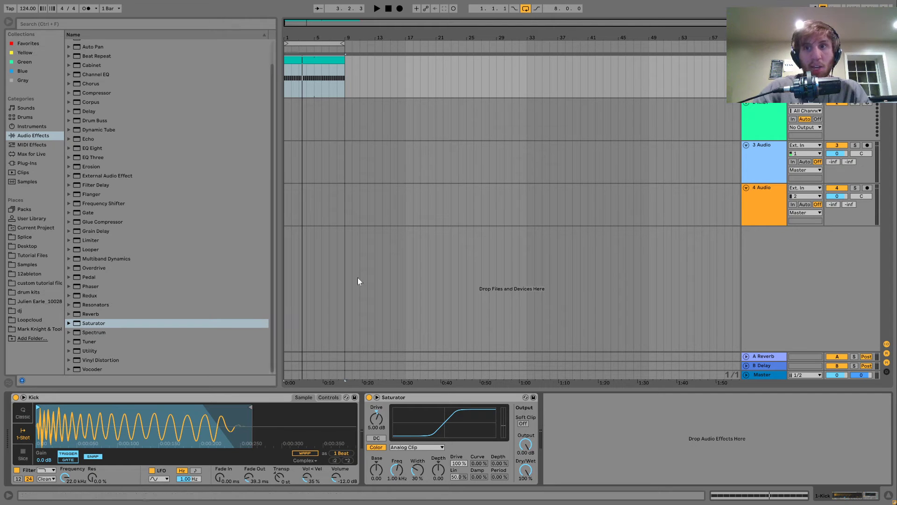
key("space")
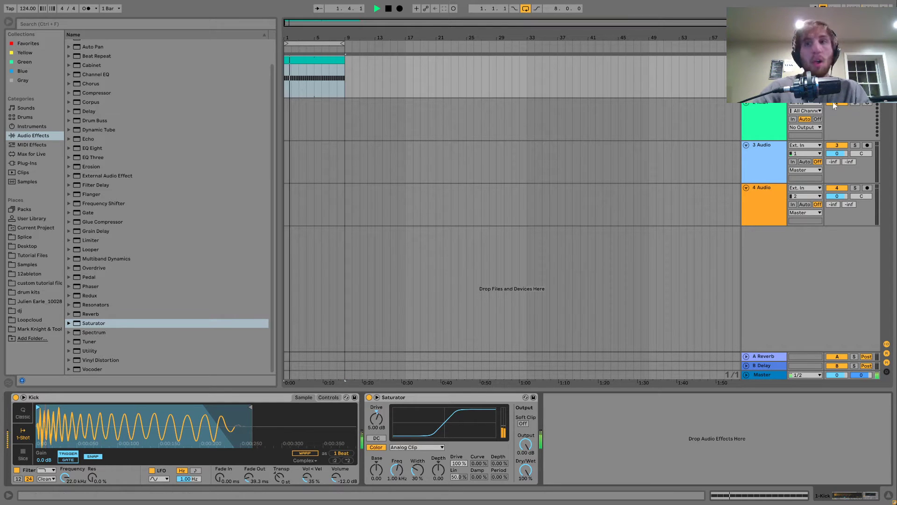
- Load the Operator instrument onto the second MIDI track
left_click(769, 119)
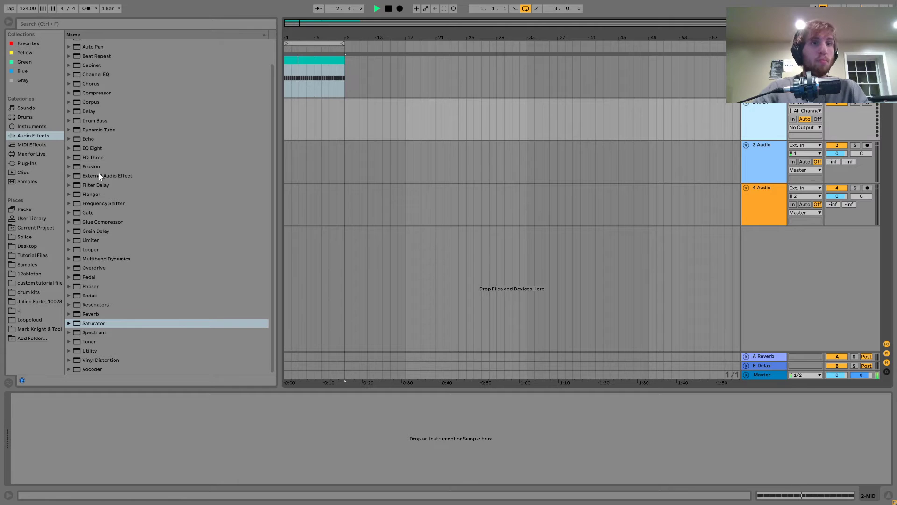
left_click(32, 126)
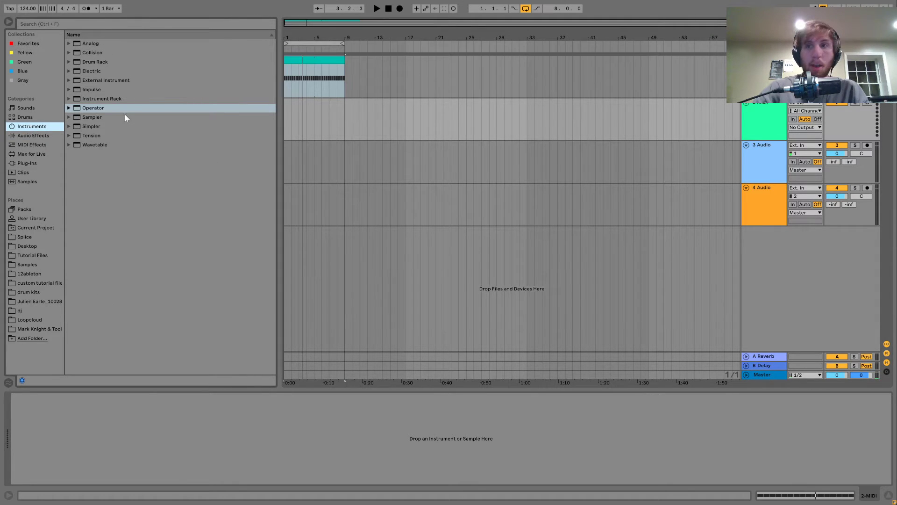
left_click(97, 108)
double_click(96, 108)
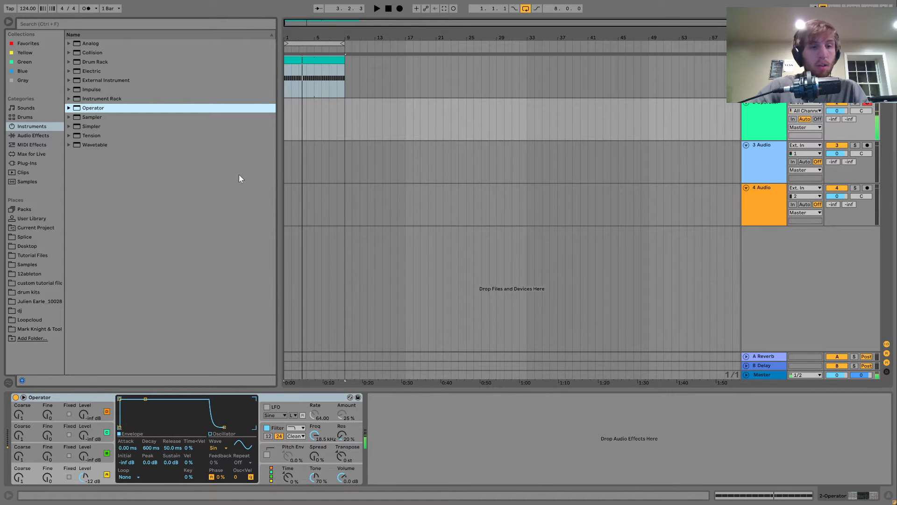
- Lower the computer keyboard's octave and set Operator's oscillator B level to -33 dB
key("z")
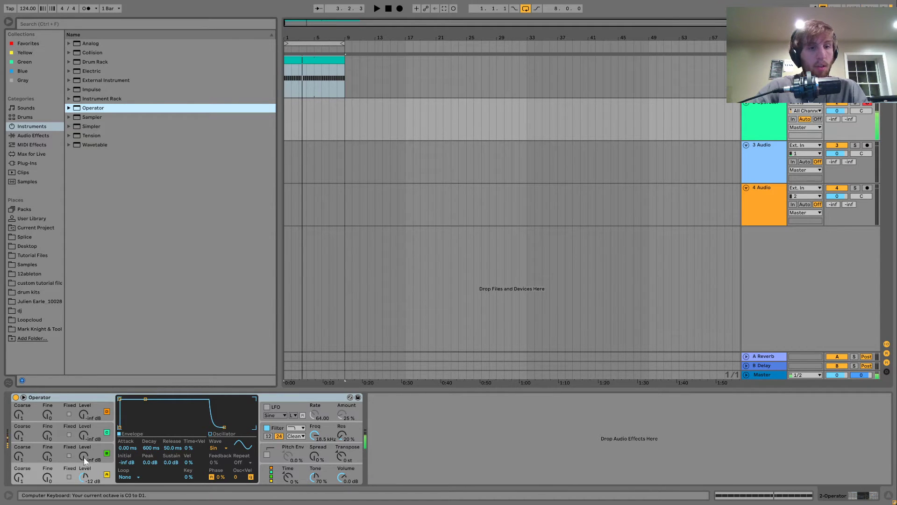
mouse_move(83, 459)
left_mouse_down()
mouse_move(83, 442)
mouse_move(83, 456)
left_mouse_up()
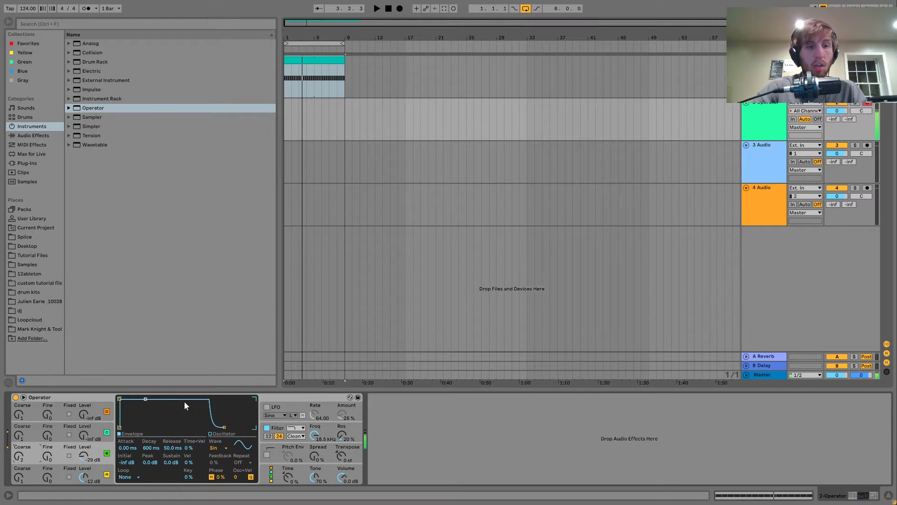
left_click_drag(84, 435, 83, 463)
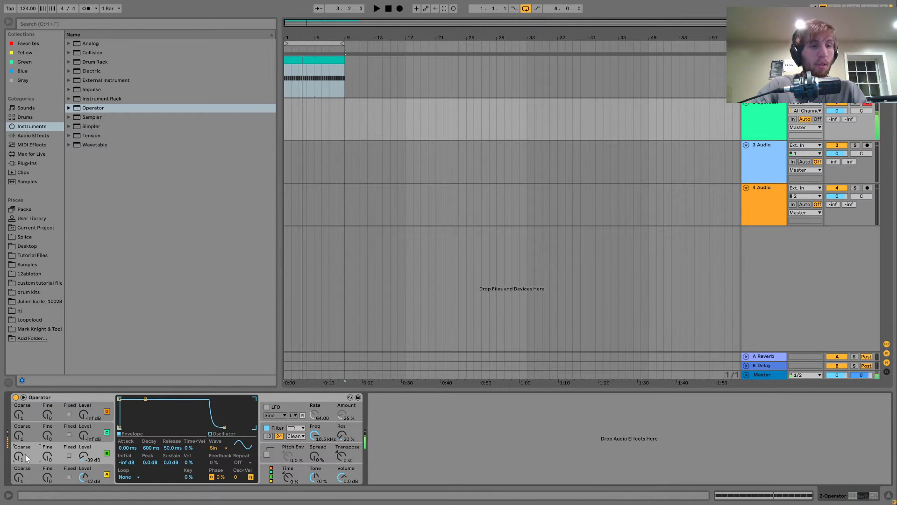
left_click_drag(84, 457, 83, 454)
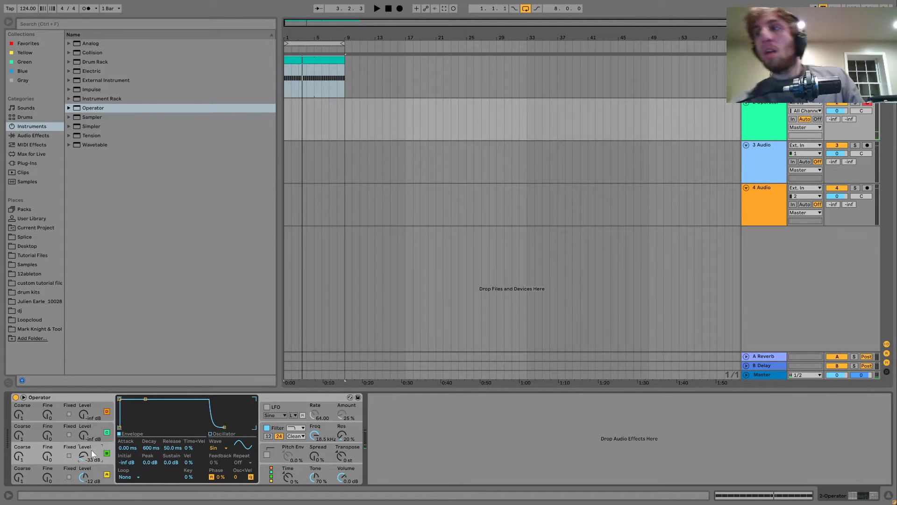
- Create an empty four-bar MIDI clip at the start of the Operator track
left_click(302, 229)
left_click_drag(314, 110, 284, 114)
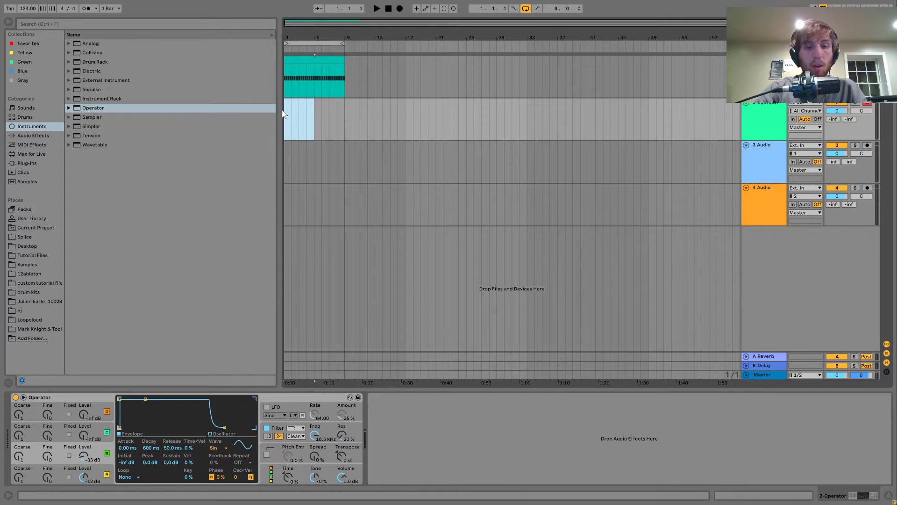
key("ctrl+shift+m")
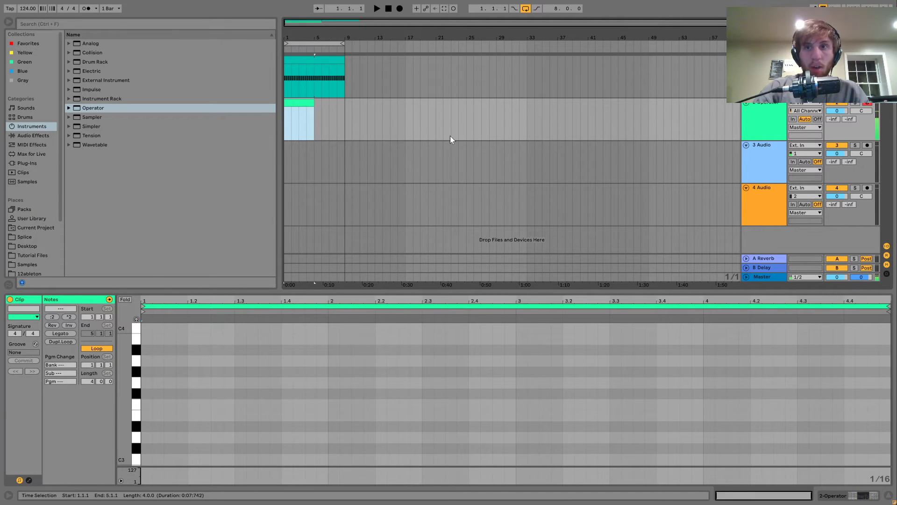
key("ctrl+z")
- Add a Tuner after the kick's Saturator, play the kick with a later sample end to check its pitch, and show Simpler's pitch controls
left_click(17, 136)
left_click(86, 342)
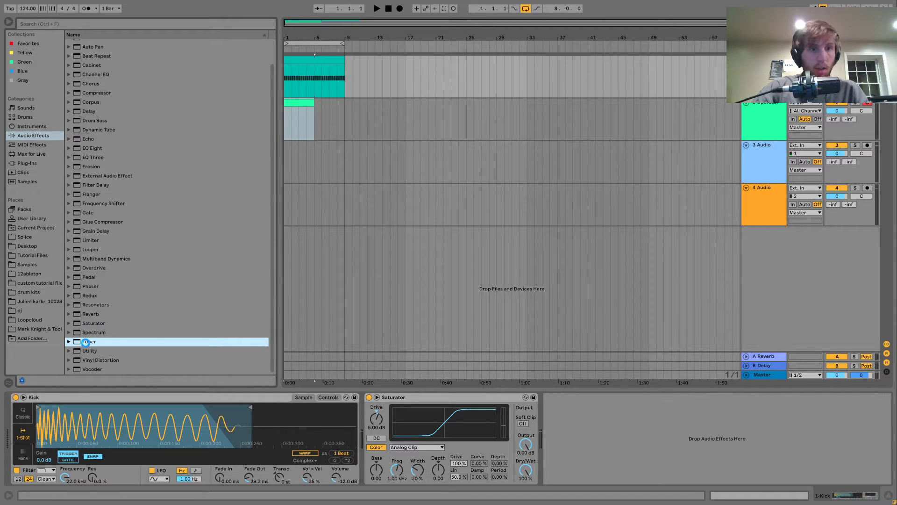
key("space")
left_click_drag(251, 407, 324, 408)
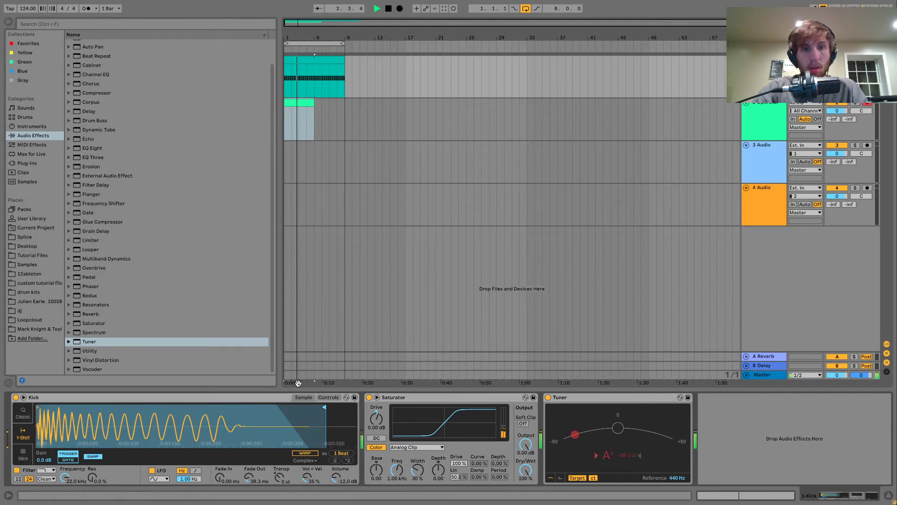
left_click(327, 397)
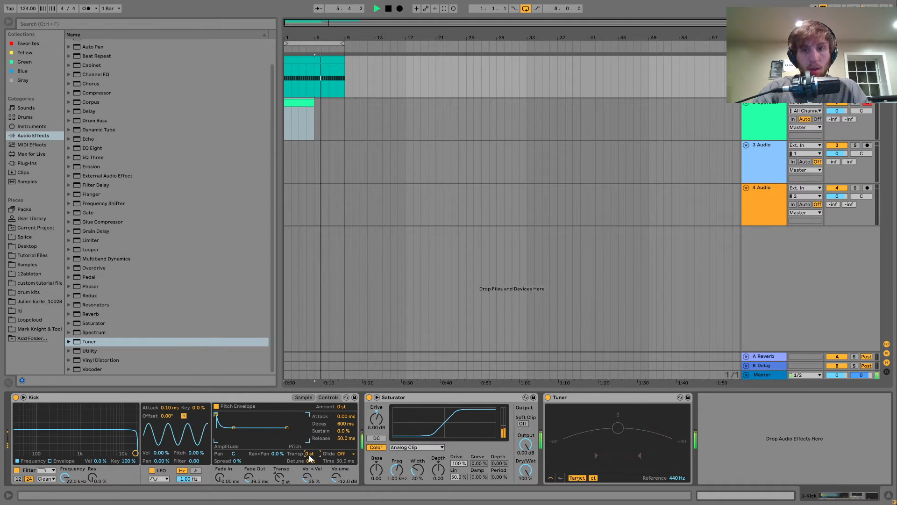
key("space")
- Delete the Tuner from the kick track and return to the Operator track
left_click(574, 402)
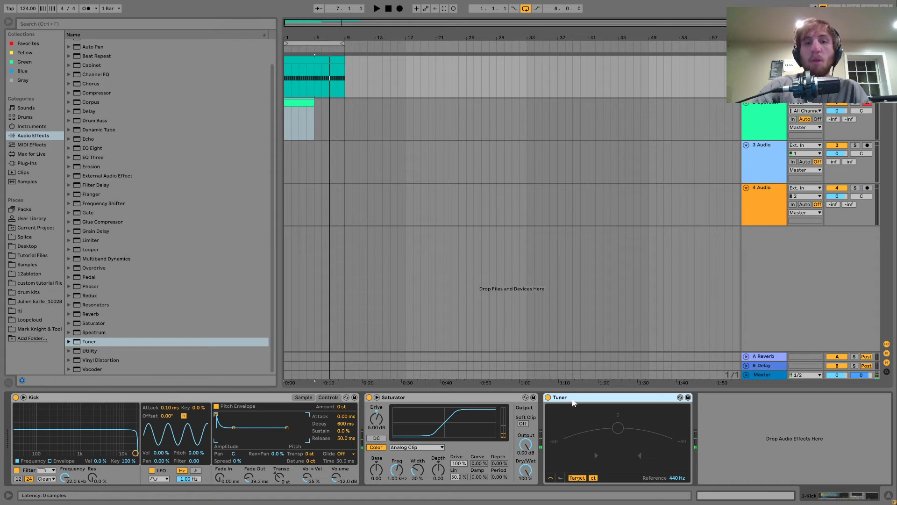
key("Delete")
left_click(761, 127)
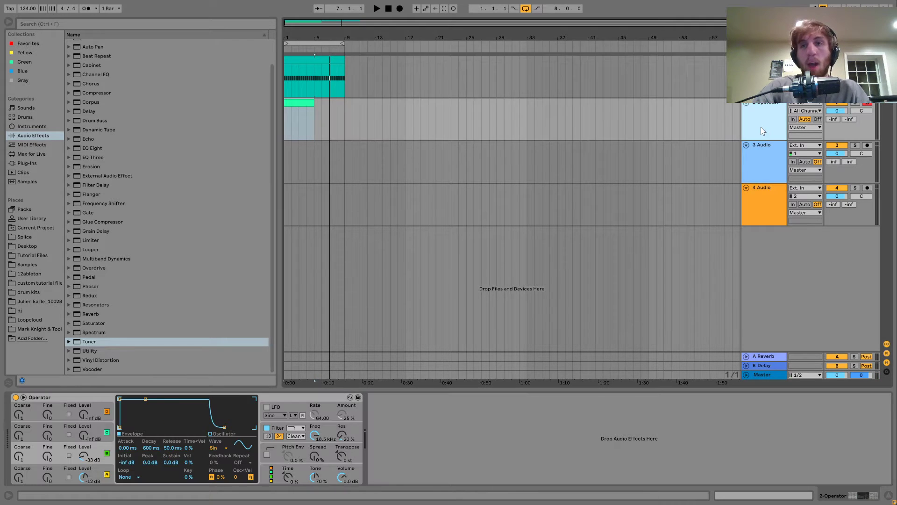
- Extend the Operator clip to eight bars and place an eighth-note G2 at the very start of it
left_click_drag(323, 101, 341, 104)
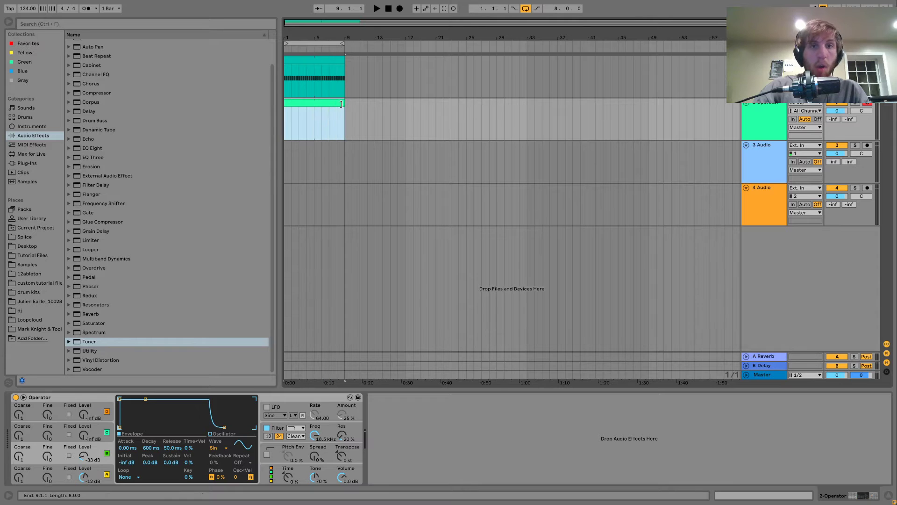
double_click(333, 101)
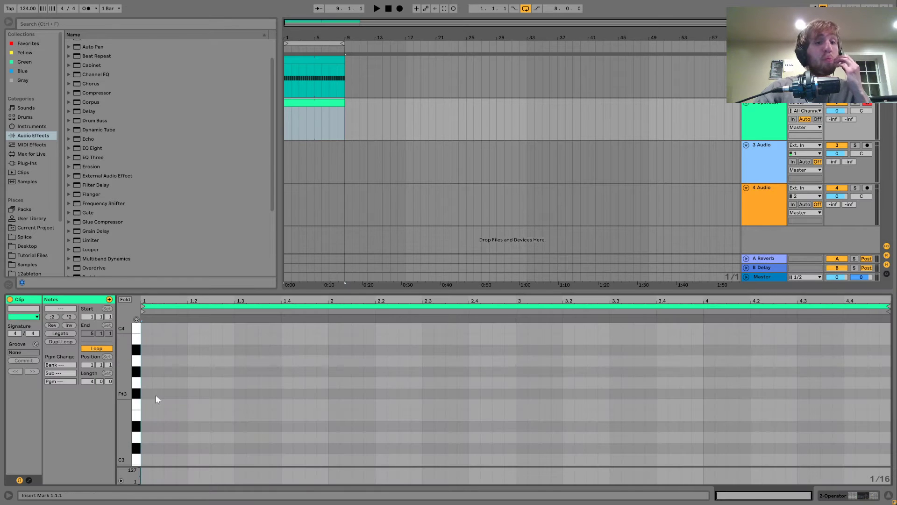
double_click(144, 383)
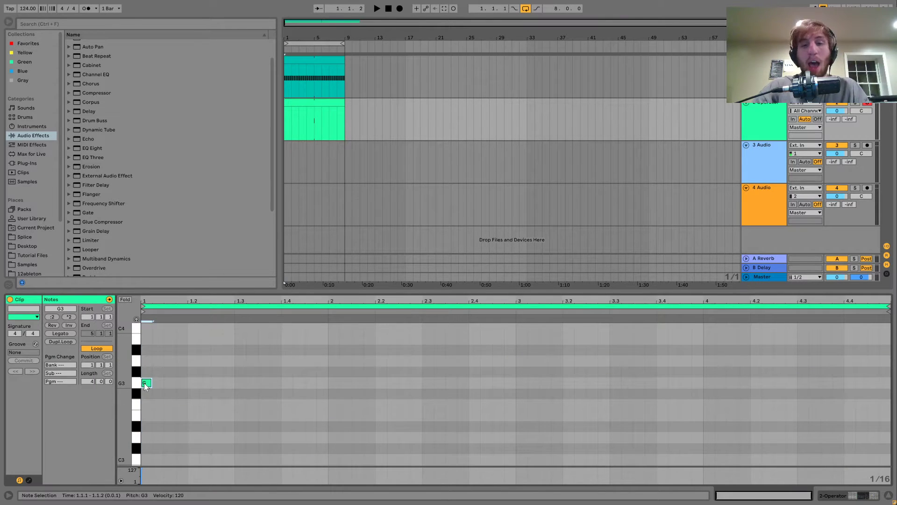
key("shift+Down")
key("shift+Right")
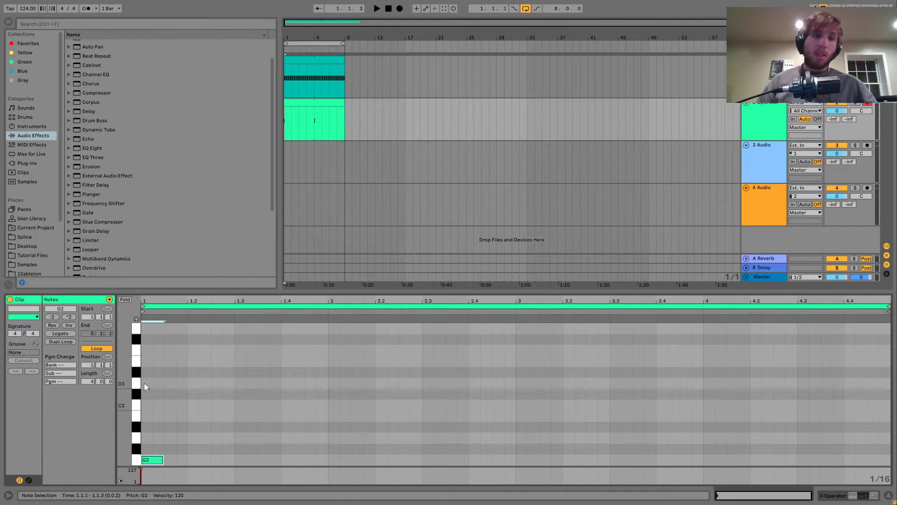
- Add a second eighth note three semitones above the first, and lower both notes two octaves to G0 and A#0
key("ctrl+d")
key("Up")
key("Up")
key("Up")
key("ctrl+a")
key("space")
key("shift+Down")
key("shift+Down")
key("space")
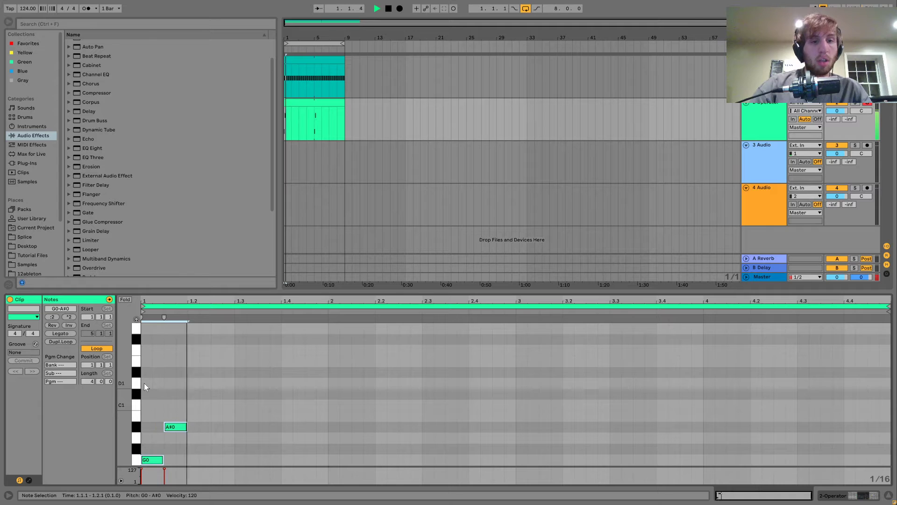
- Continue the bass line with eighth notes G0 on beat 2, G#0 on its offbeat and G0 on beat 3
key("space")
double_click(191, 460)
key("ctrl+d")
key("Up")
key("space")
key("ctrl+d")
key("Down")
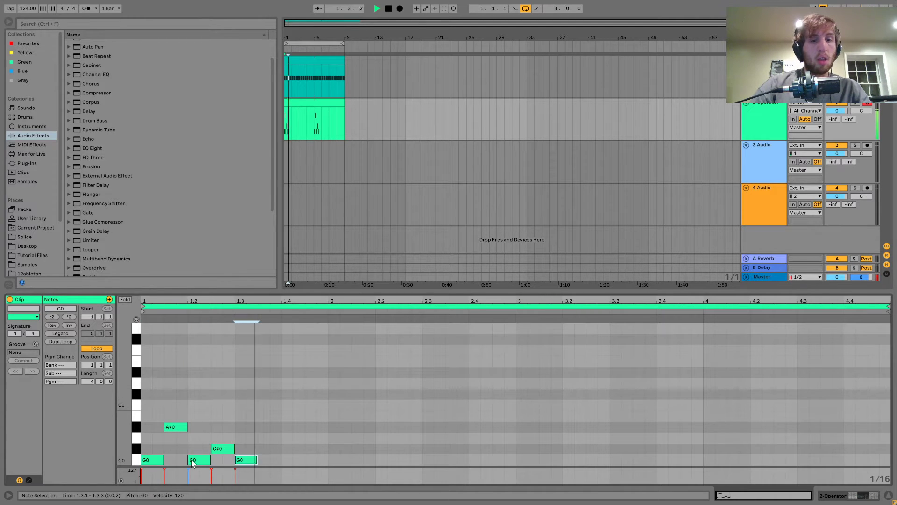
- Complete the first bar with eighth notes G#0, G#0 and G0, and raise all its notes one octave
key("ctrl+d")
key("Up")
key("ctrl+d")
key("Down")
key("space")
key("Up")
key("space")
key("ctrl+d")
key("Down")
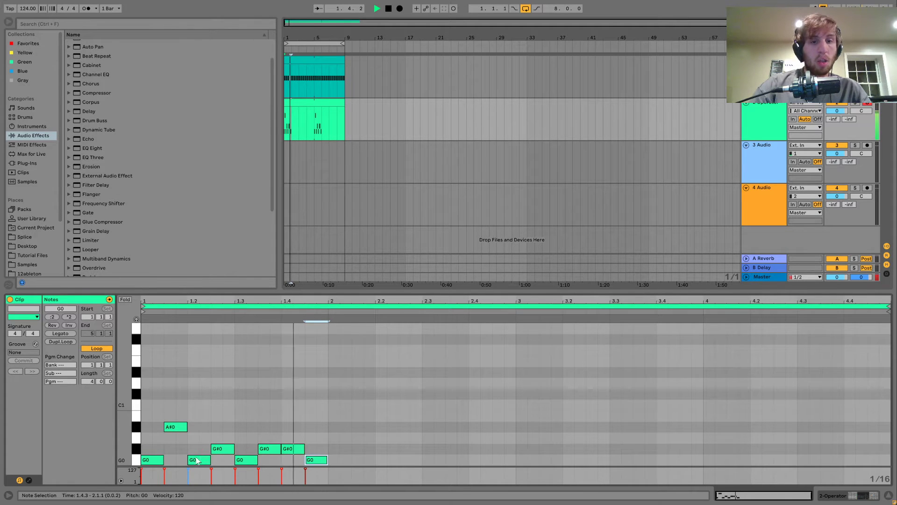
key("ctrl+a")
key("shift+Up")
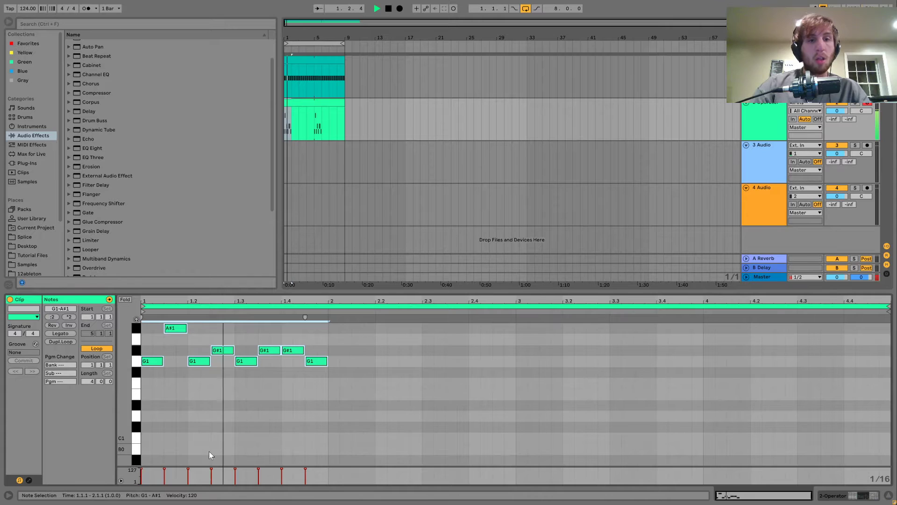
- Shorten the A#1 to a sixteenth note and extend the following G1 to start directly after it
left_click(175, 331)
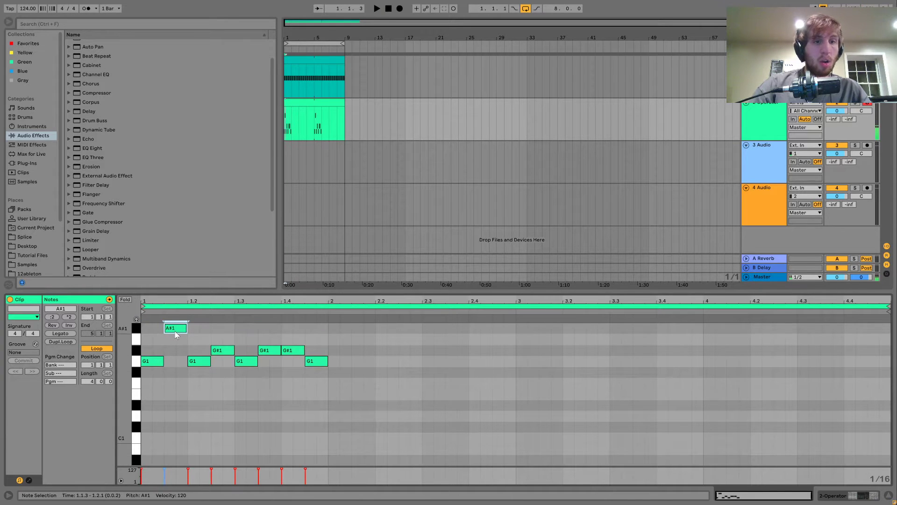
key("shift+Left")
key("space")
key("Left")
key("shift+Right")
key("space")
- Rework the end of bar 1 with sixteenth notes: G1 at 1.3.4, G#1 at 1.4.3 and G1 at 1.4.4
left_click(269, 350)
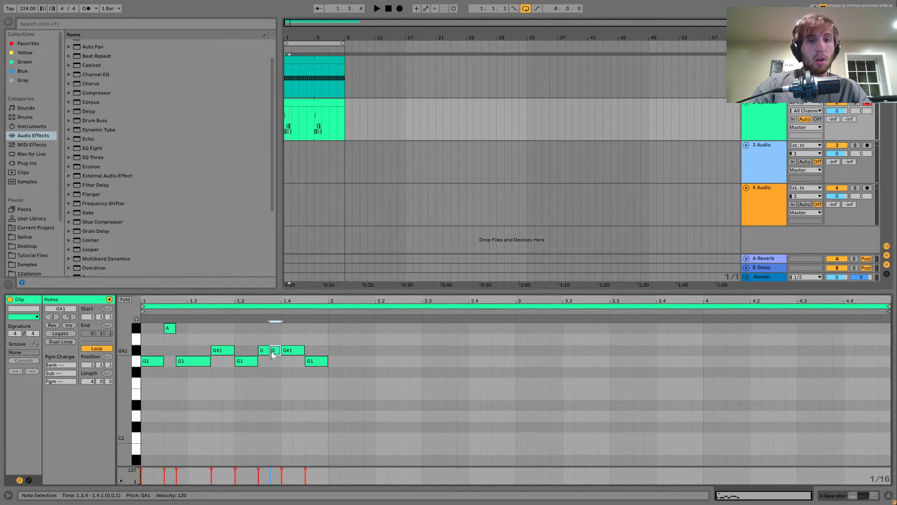
key("shift+Left")
left_click_drag(292, 356, 313, 354)
double_click(321, 366)
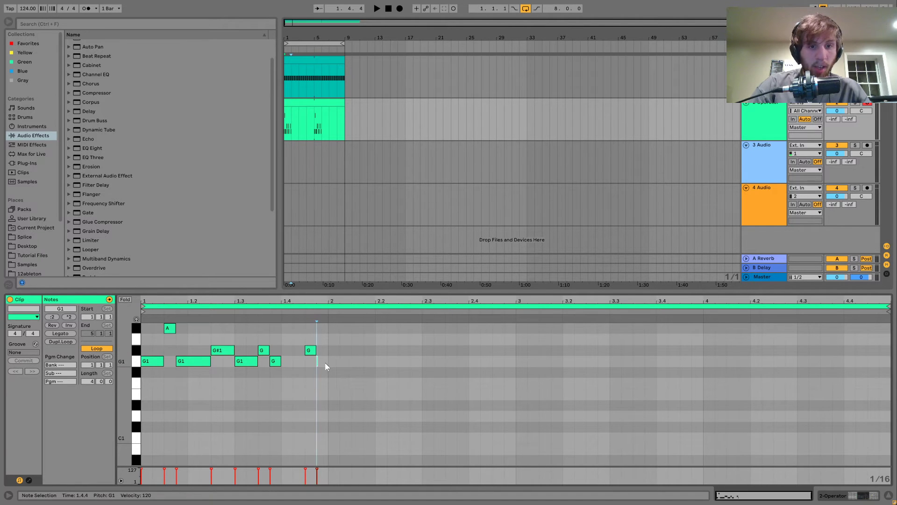
double_click(320, 361)
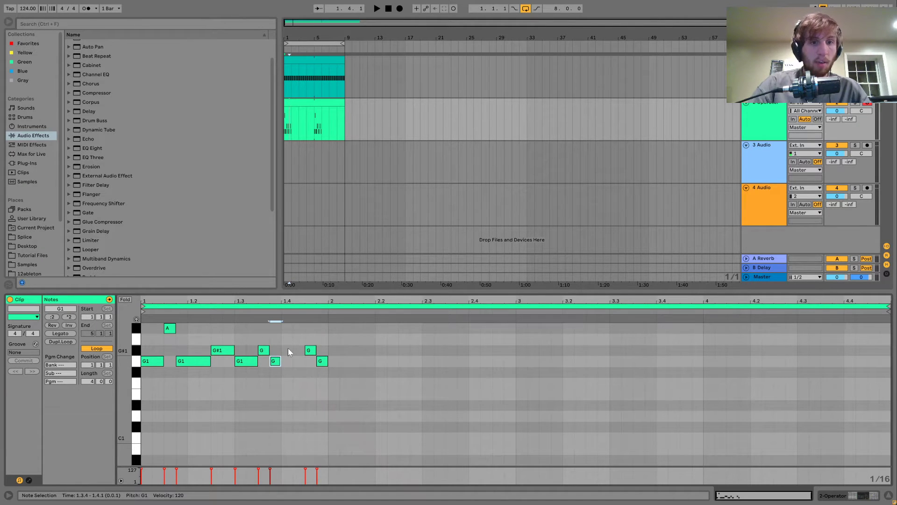
- Lengthen the G1 at 1.3.4 to three sixteenths and play the pattern
key("shift+Right")
key("shift+Right")
key("space")
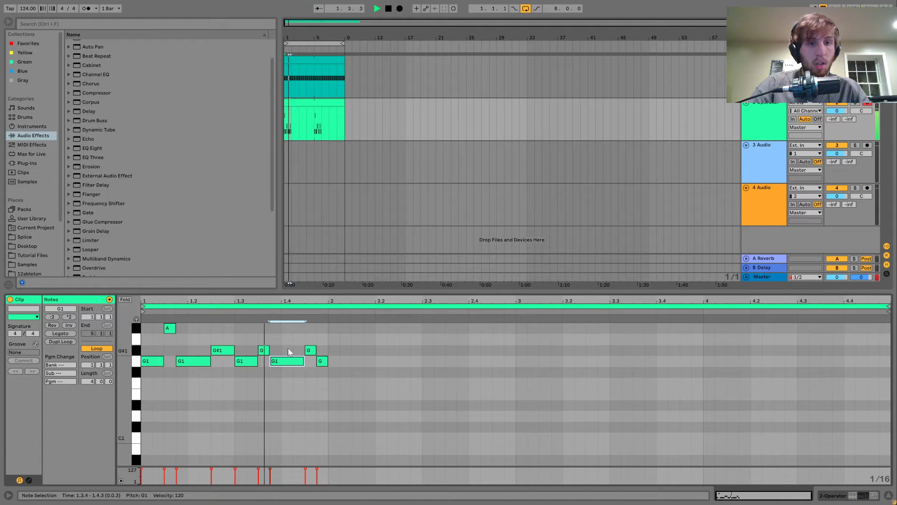
left_click(289, 352)
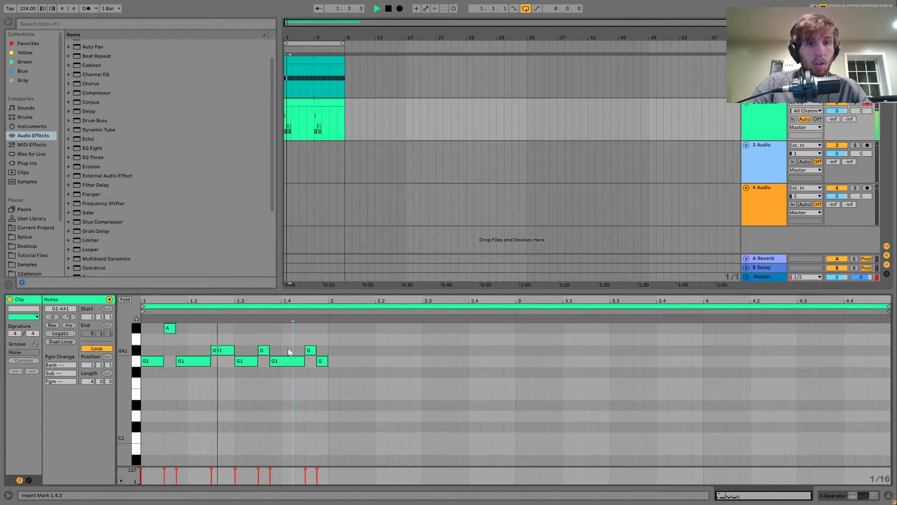
- Duplicate the one-bar pattern to fill four bars and lower all the notes one octave
key("ctrl+a")
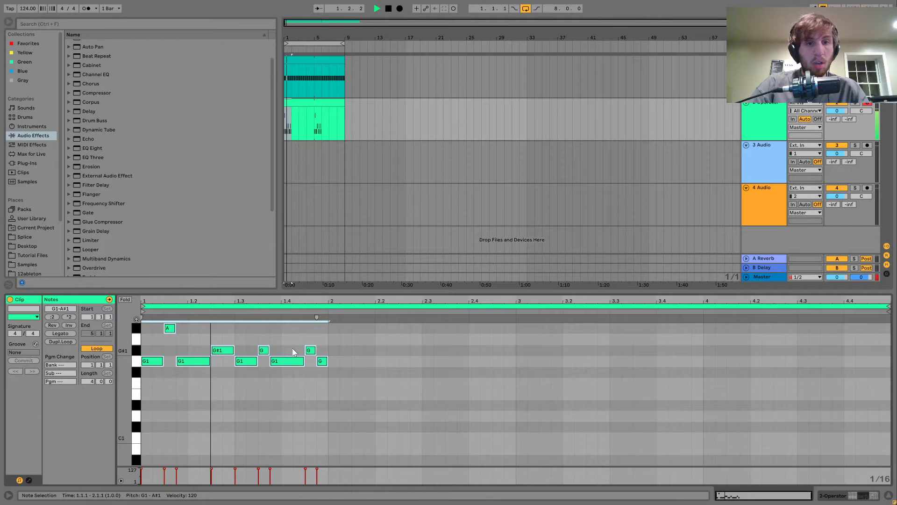
key("ctrl+d")
key("ctrl+a")
key("shift+Down")
key("ctrl+d")
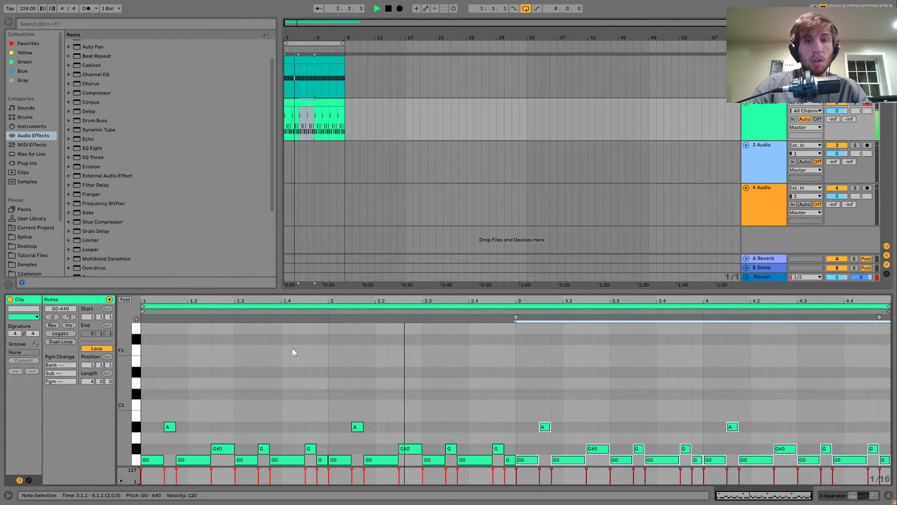
left_click(324, 102)
key("space")
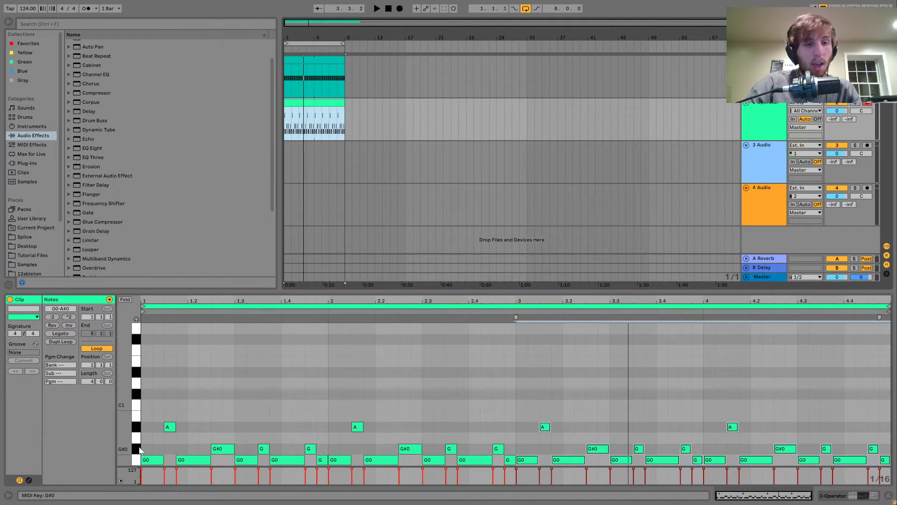
- Raise all the G#0 notes four semitones to C1 during playback
left_click(139, 450)
key("space")
key("Up")
key("Up")
key("Up")
key("Up")
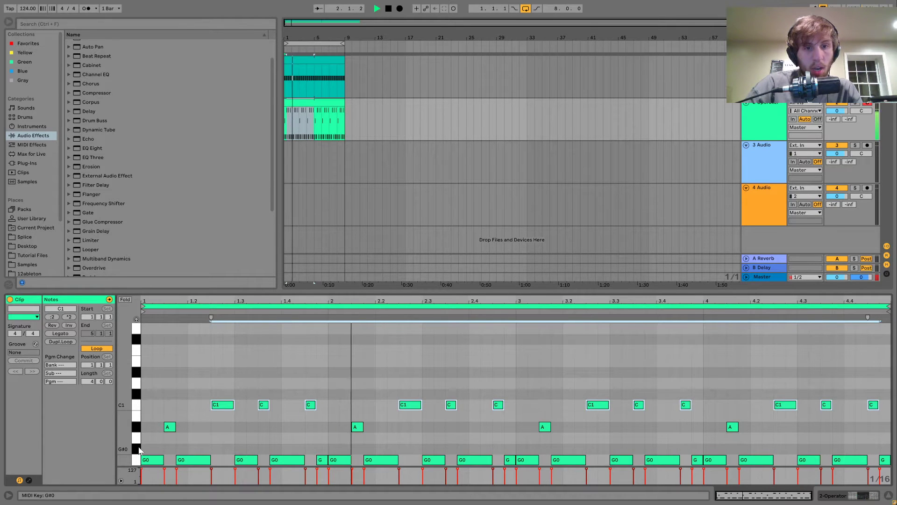
- Try the second note of every bar at D1 and play the pattern
left_click(137, 428)
key("Up")
key("Up")
key("Up")
key("Up")
key("space")
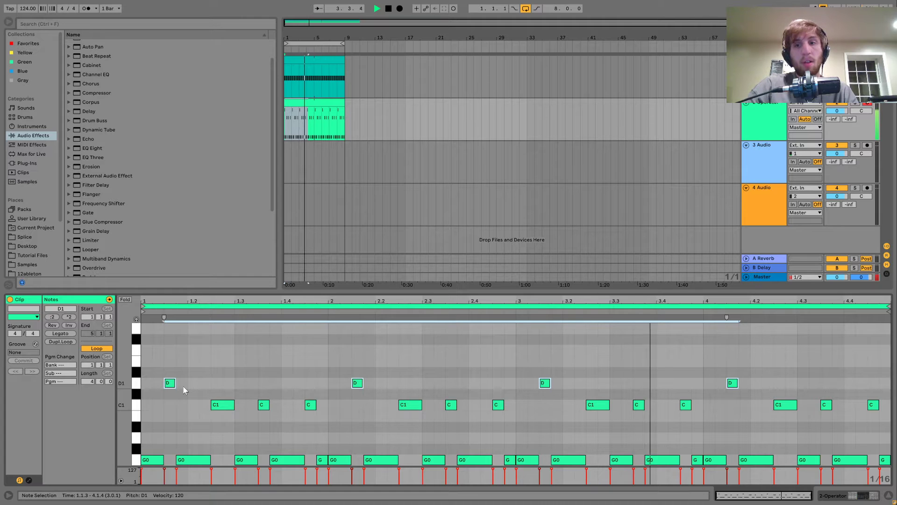
- Try the second note of every bar at G1, then set it to G#0
key("Up")
key("Up")
key("Up")
key("Up")
key("Up")
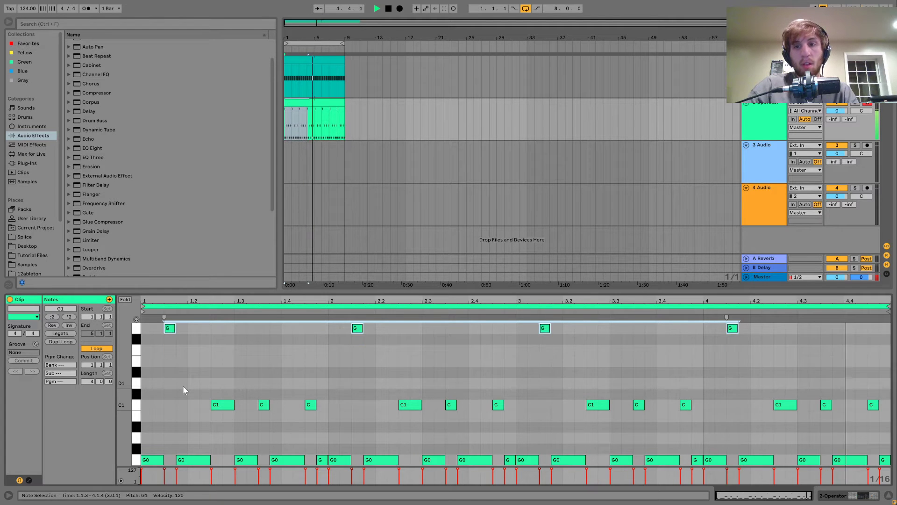
key("shift+Down")
key("Up")
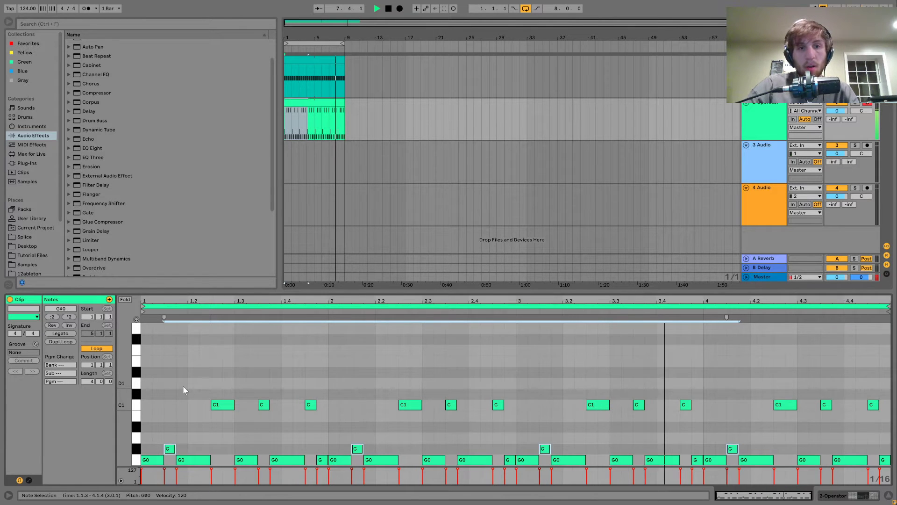
- Try the whole bass pattern two octaves higher, then return it to its previous octave
key("ctrl+a")
key("shift+Up")
key("shift+Up")
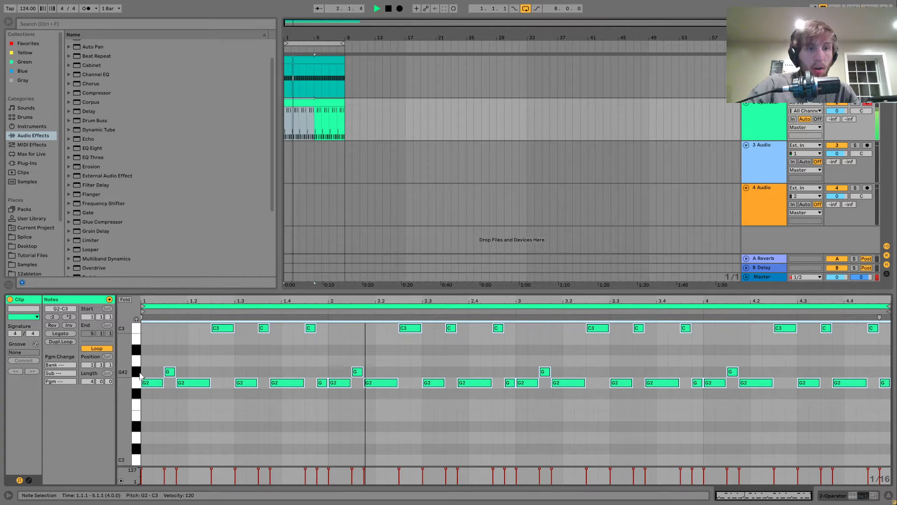
key("shift+Down")
key("shift+Down")
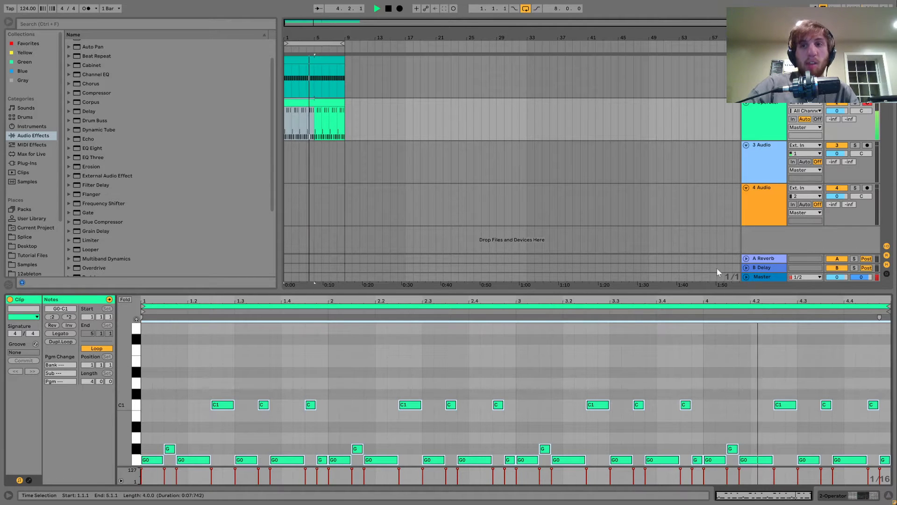
- Lower the Operator track's volume to -4.0 dB against the kick and solo the track
left_click(764, 129)
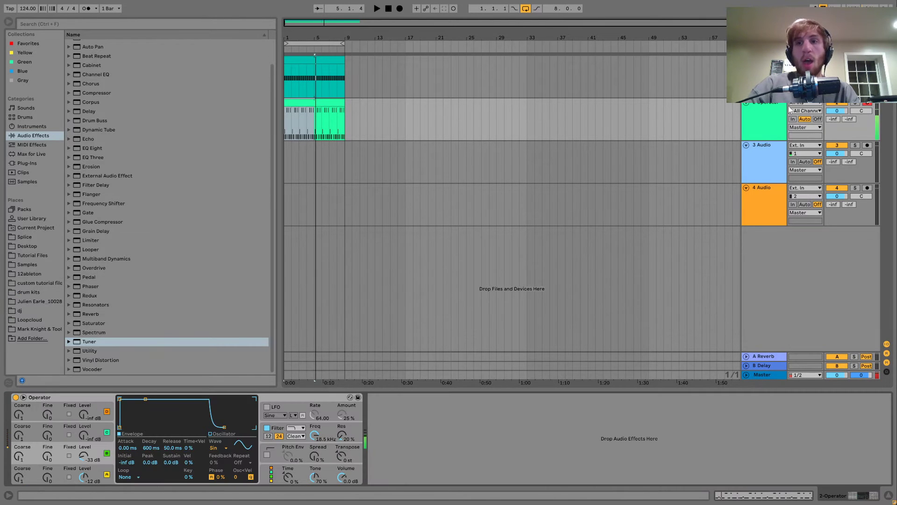
left_click(766, 77)
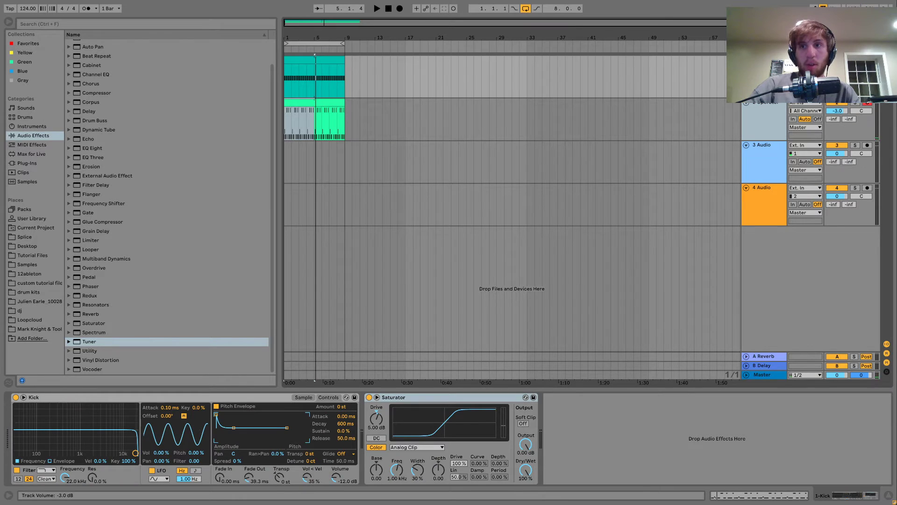
key("space")
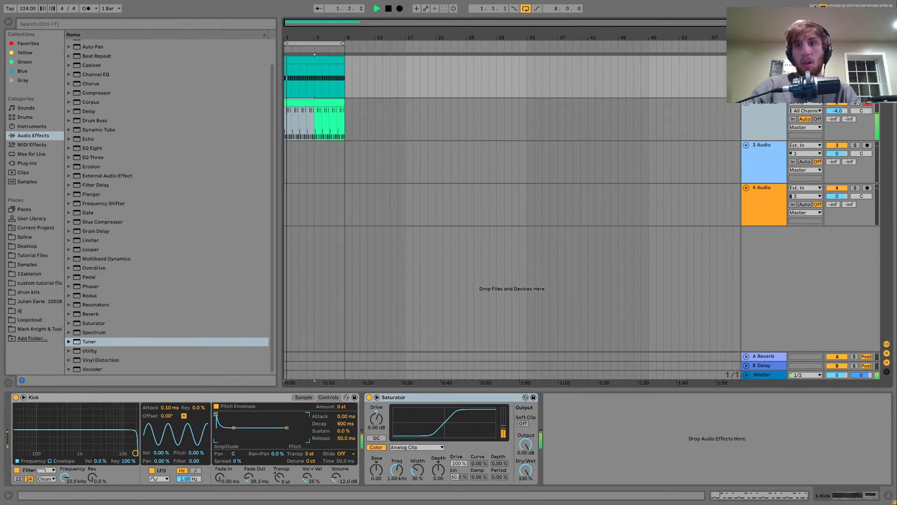
left_click(772, 115)
key("space")
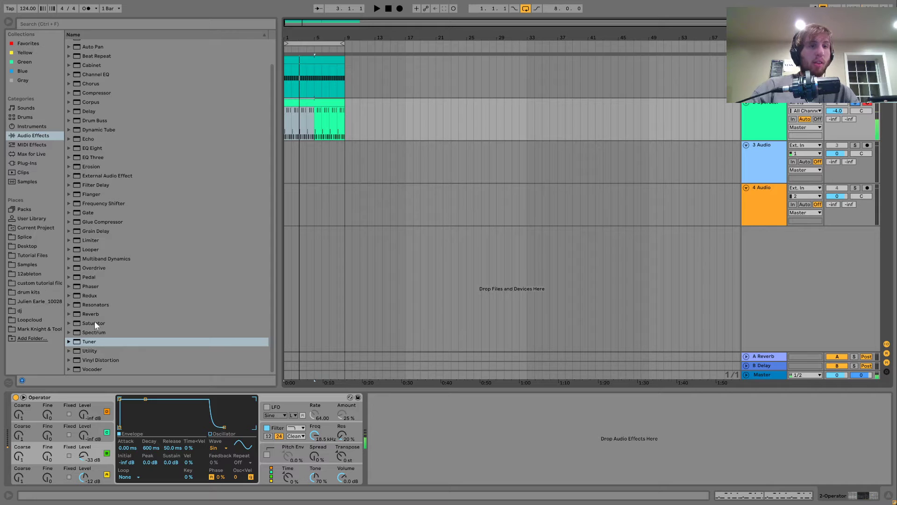
- Add a Drum Buss after Operator with Medium drive, Crunch at 26% and Damp at 20.0 kHz
left_click(92, 121)
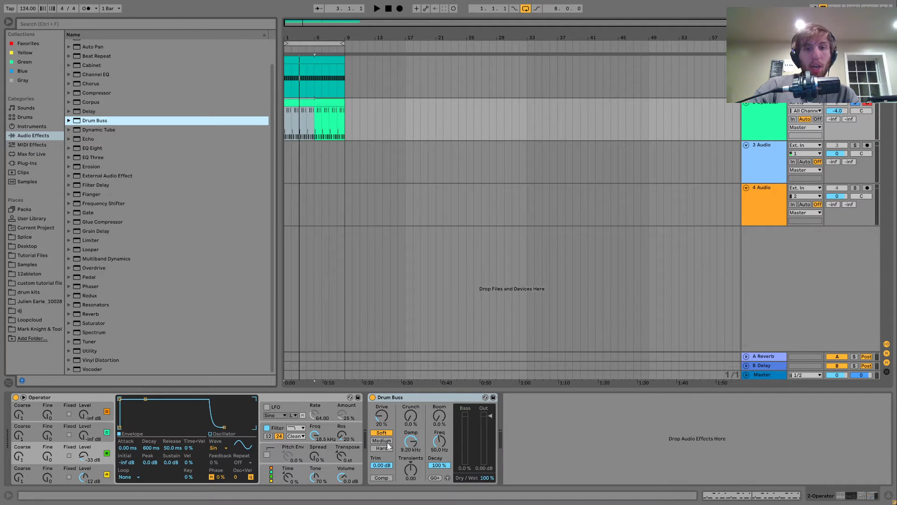
key("space")
left_click(382, 441)
left_click_drag(411, 441, 411, 404)
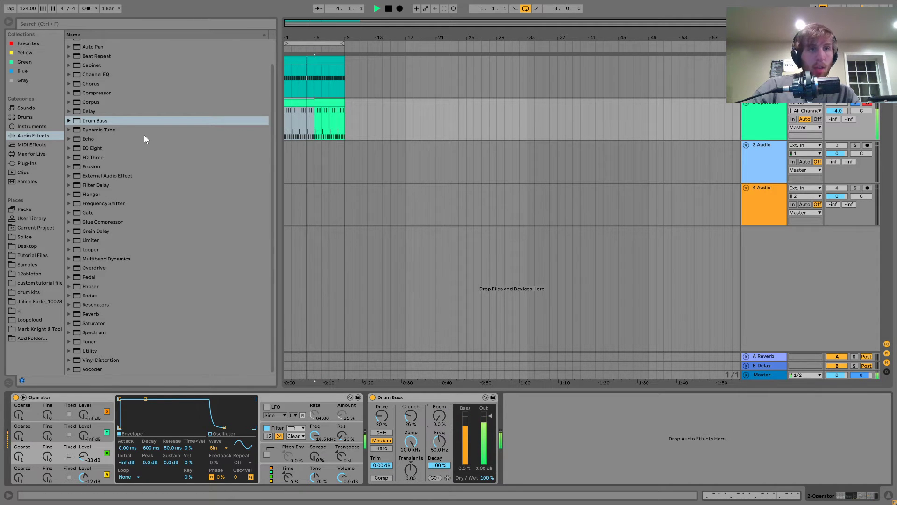
- Add a Compressor after the Drum Buss and enable its sidechain
left_click(97, 93)
key("space")
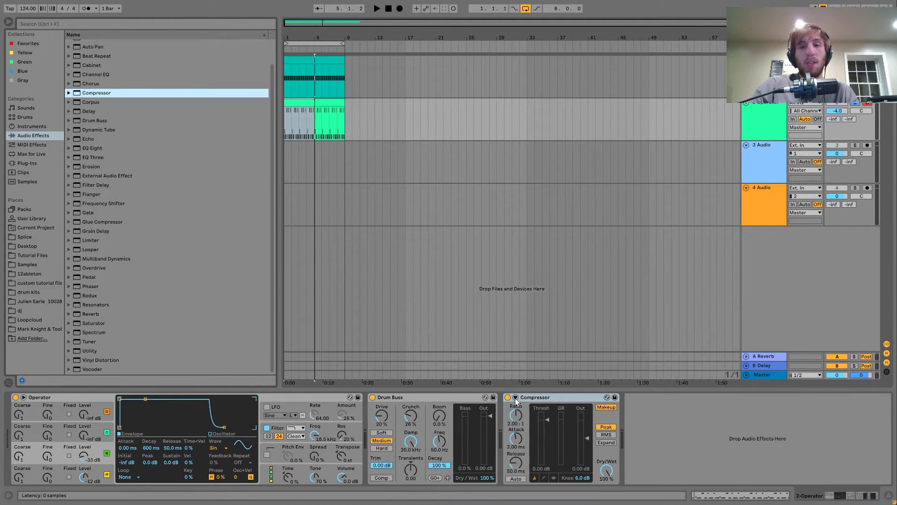
left_click(516, 397)
left_click(522, 406)
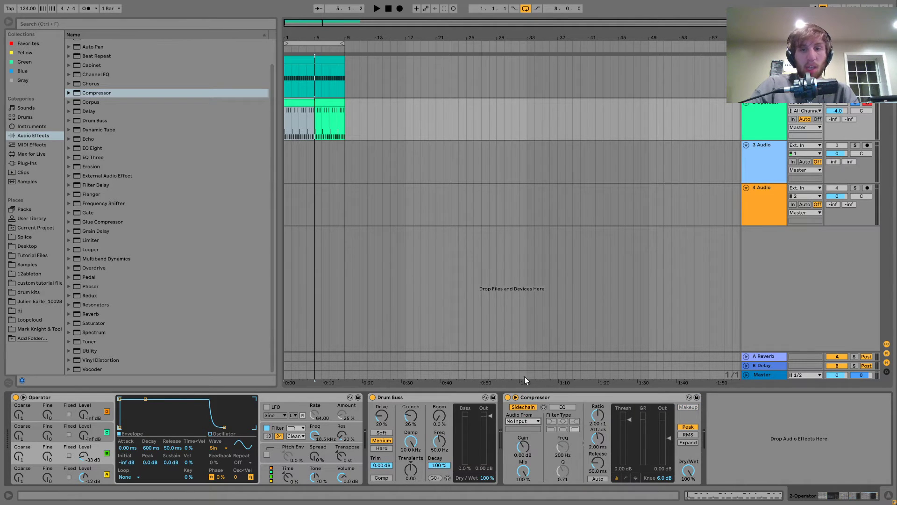
- Set the Compressor's sidechain source to 1-Kick and its threshold to -21.9 dB
key("space")
left_click(523, 422)
left_click(526, 444)
left_click_drag(624, 420, 624, 448)
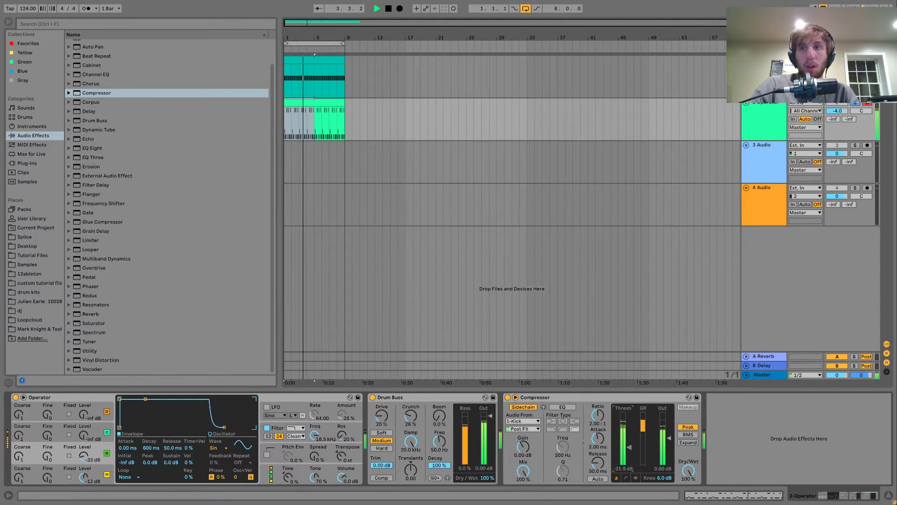
- Unsolo the Operator track and lower its volume to -5.1 dB
left_click(857, 105)
left_click_drag(840, 113, 841, 118)
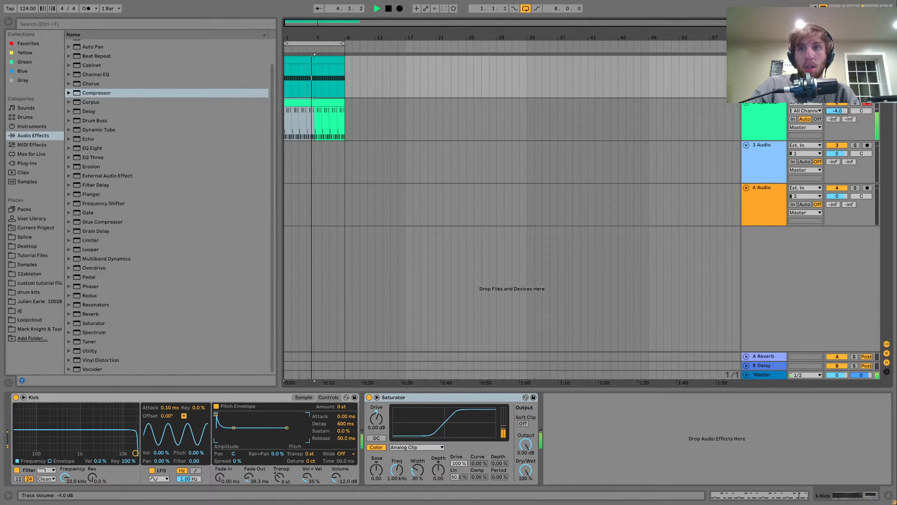
- Lower Operator's filter frequency to 6.67 kHz and add an EQ Eight with a 3.35 dB boost at 53.9 Hz
left_click(780, 119)
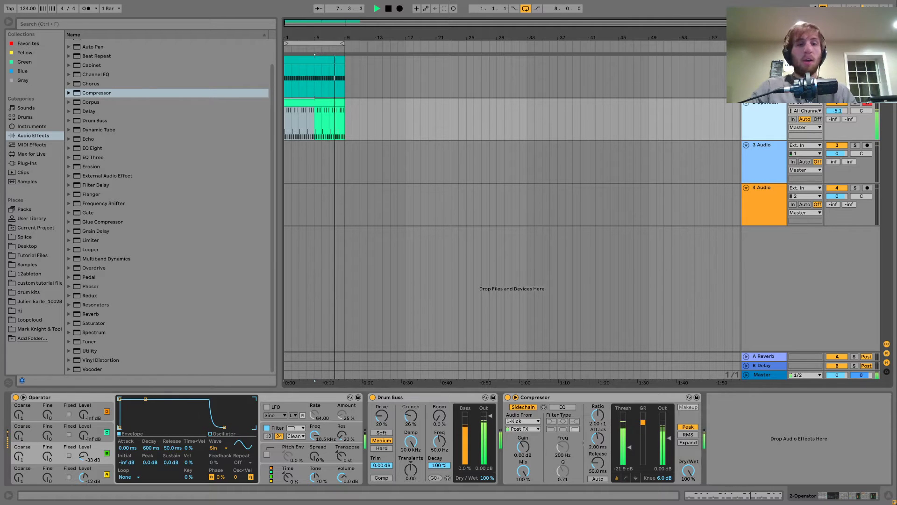
left_click_drag(315, 434, 310, 426)
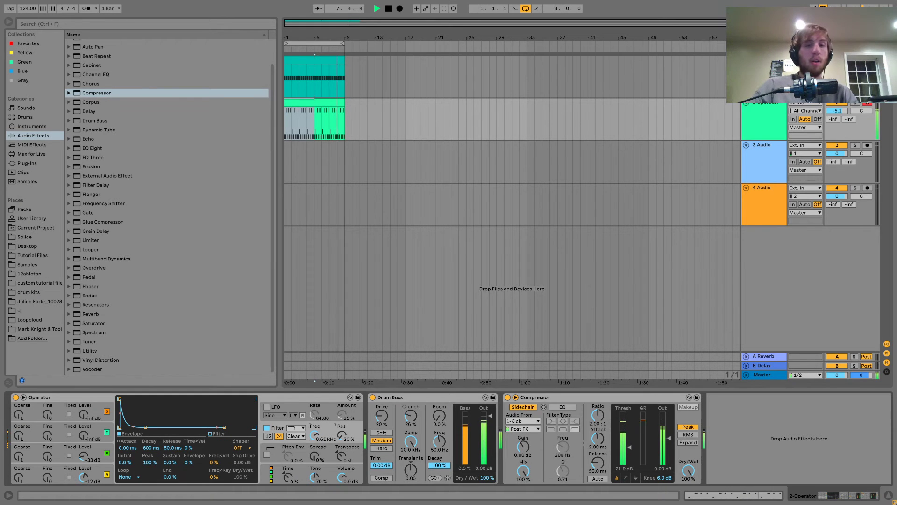
left_click(774, 124)
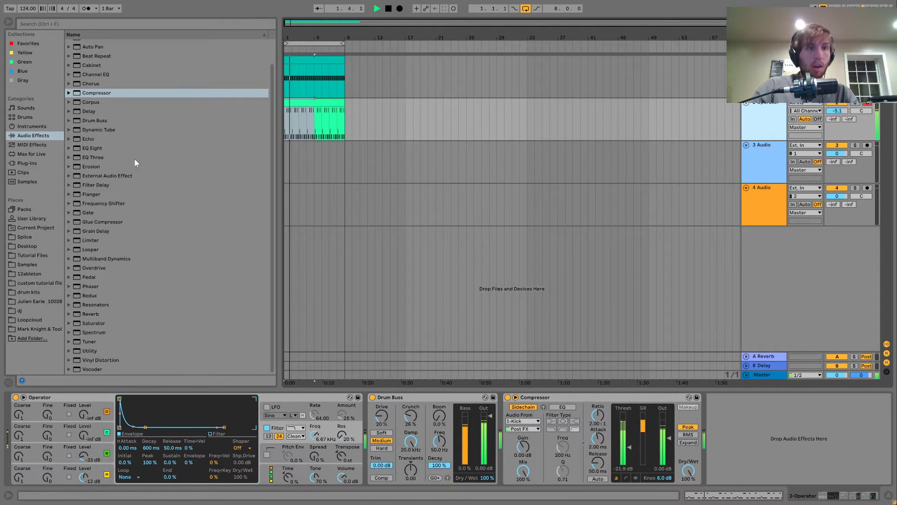
left_click(90, 148)
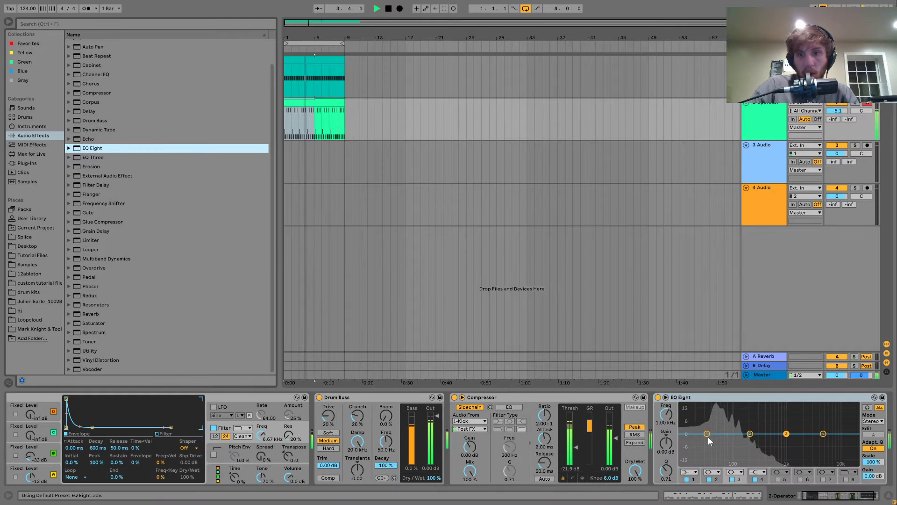
left_click_drag(707, 435, 719, 427)
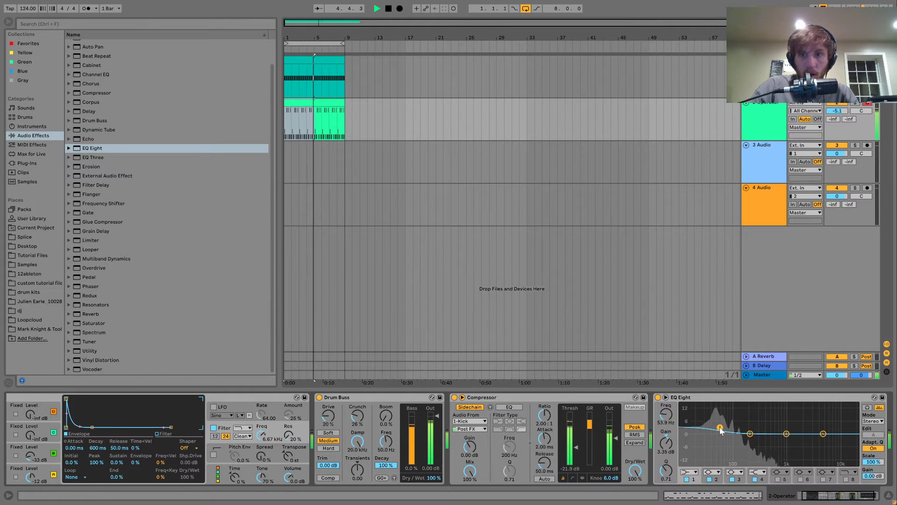
- Stop playback and group the Kick and Operator tracks together
left_click(771, 89)
key("space")
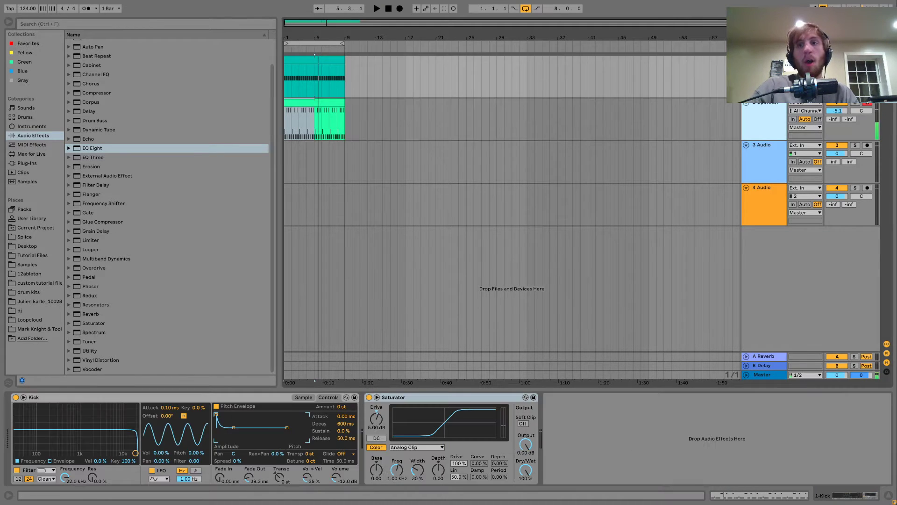
key("ctrl+g")
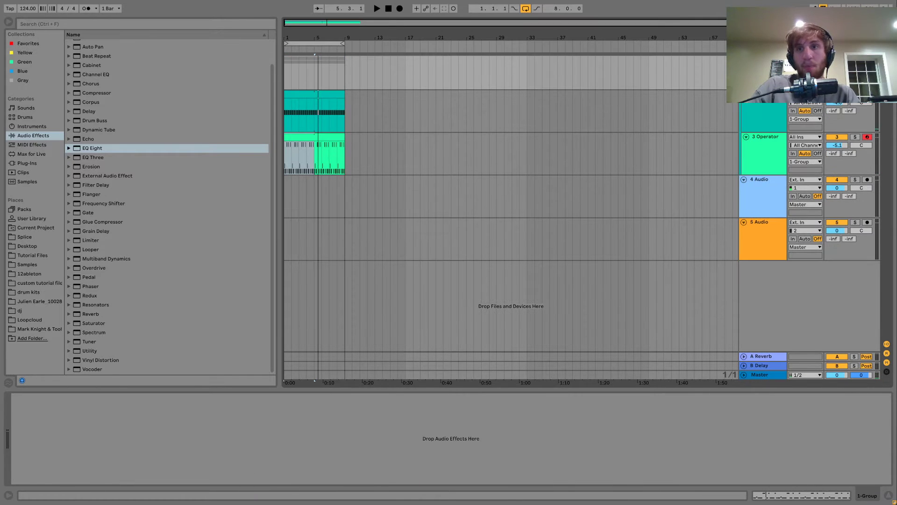
- Add a Saturator to the new group and set its drive to 6.00 dB
double_click(96, 323)
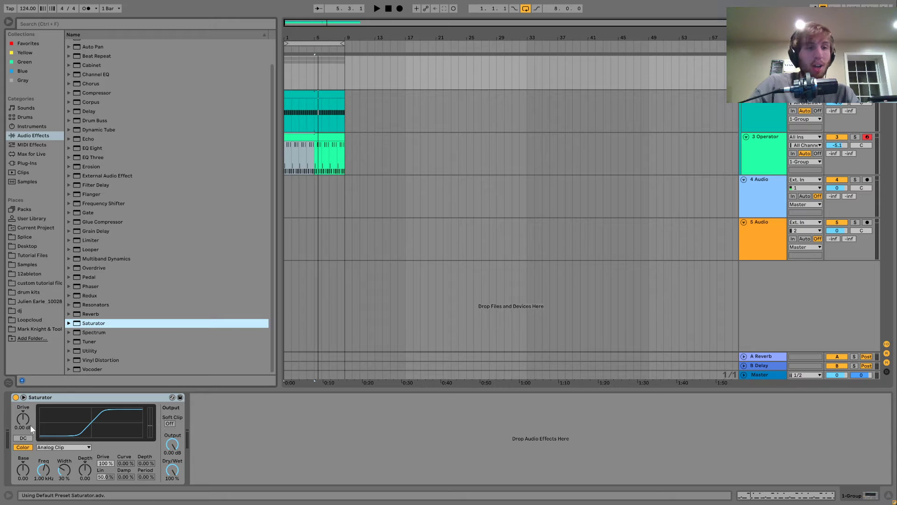
key("space")
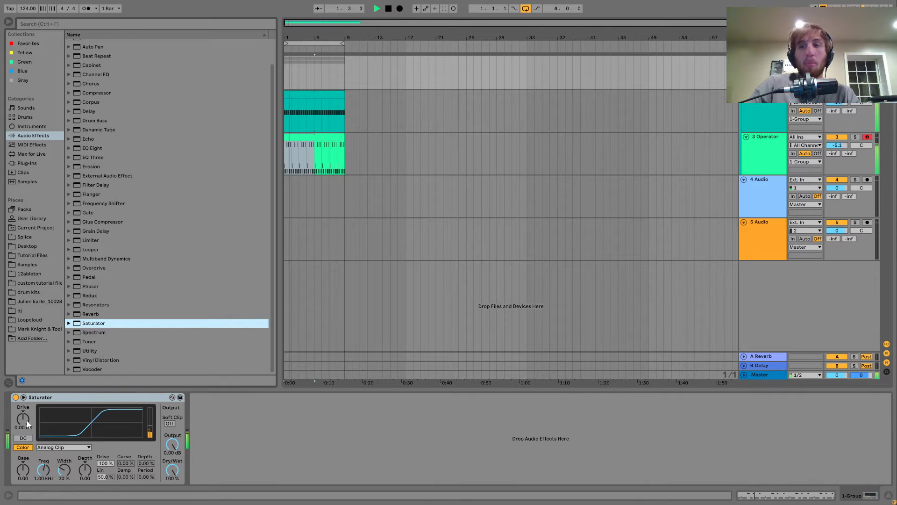
left_click(27, 422)
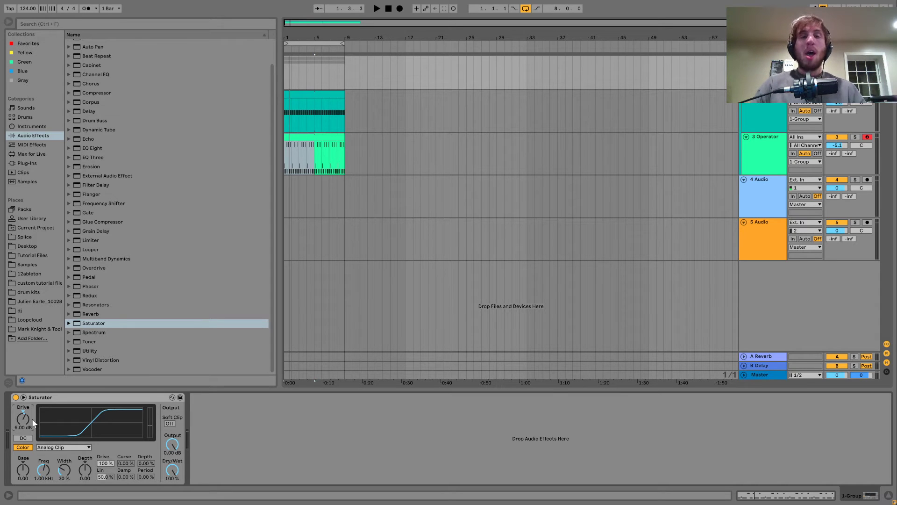
- Play the loop and bypass and re-enable the group's Saturator to compare the sound
key("space")
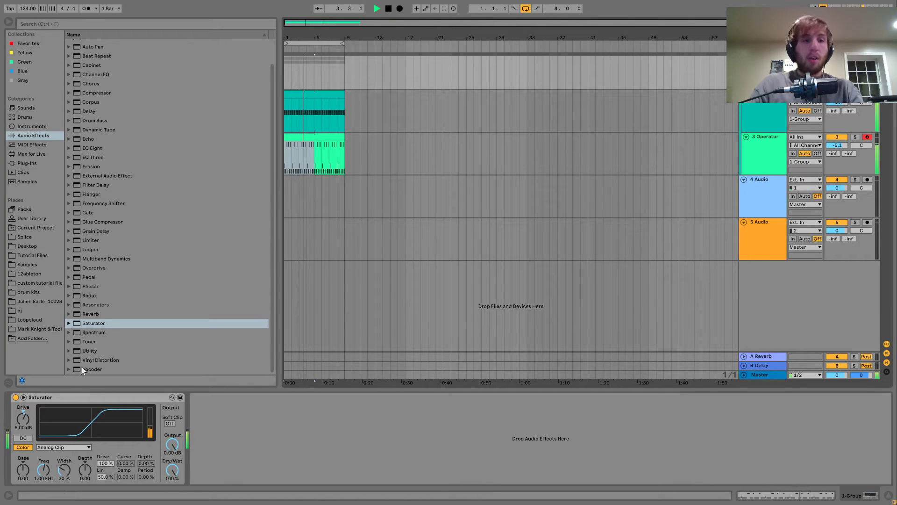
left_click(15, 398)
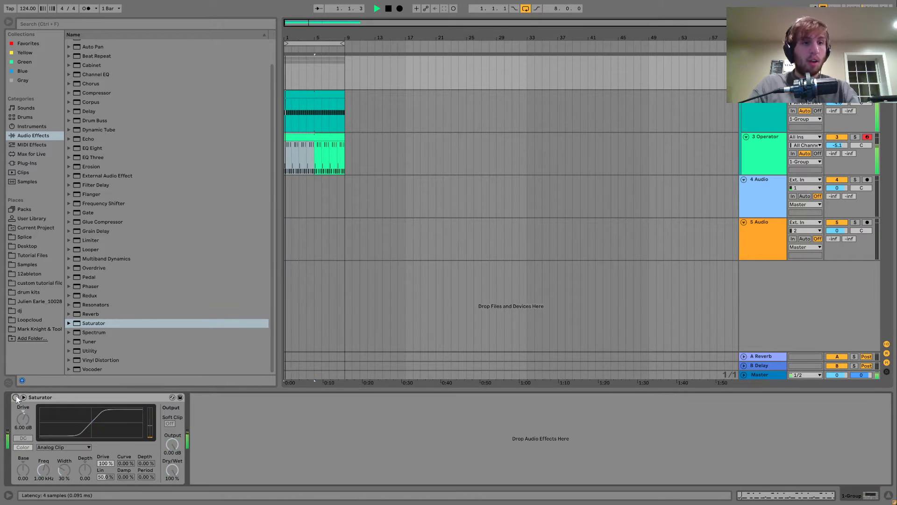
left_click(15, 397)
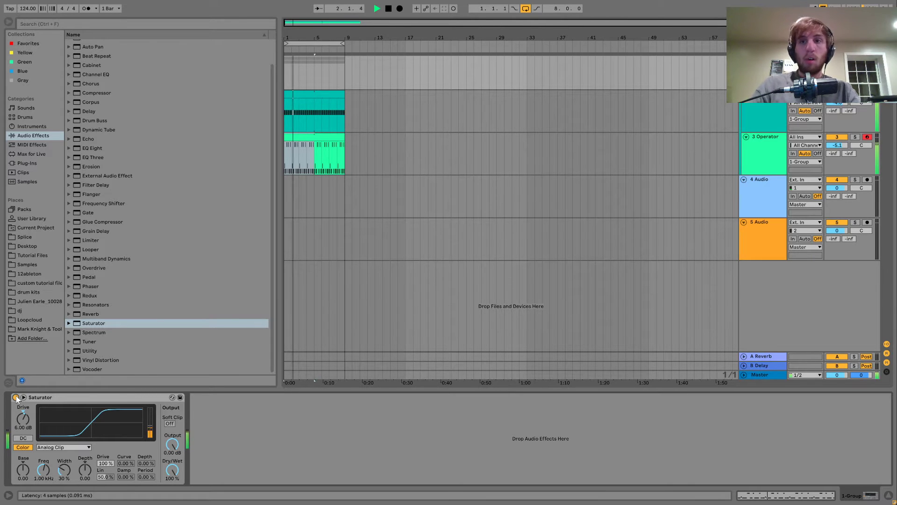
- Open the Mark Knight sample folder and rename the group Low End Bus and the Operator track Bass
left_click(24, 329)
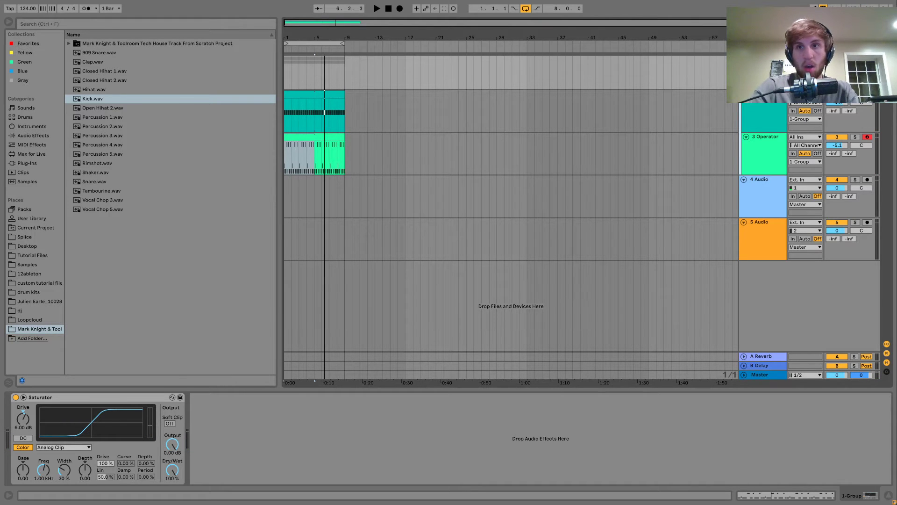
key("Tab")
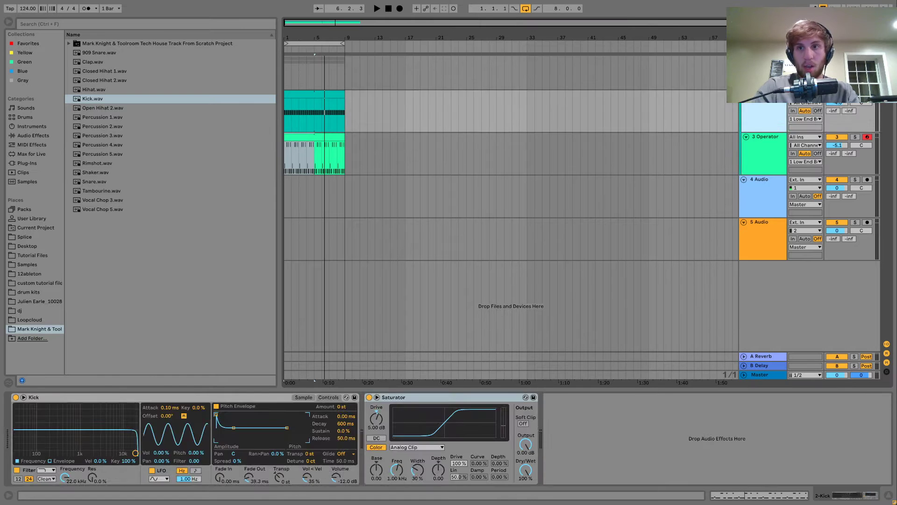
key("Tab")
type("# Bass")
key("Return")
- Delete the two unused audio tracks and the Reverb and Delay return tracks
left_click(765, 224)
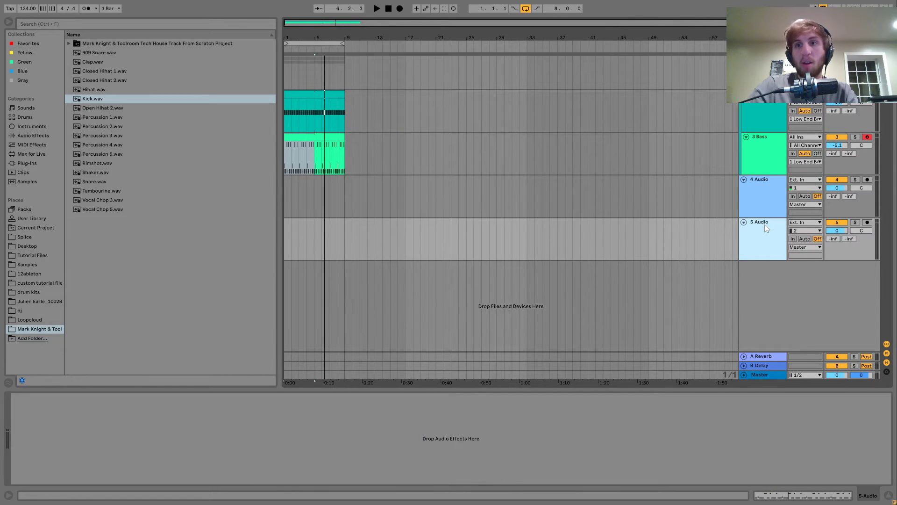
key("Delete")
key("Delete")
key("Delete")
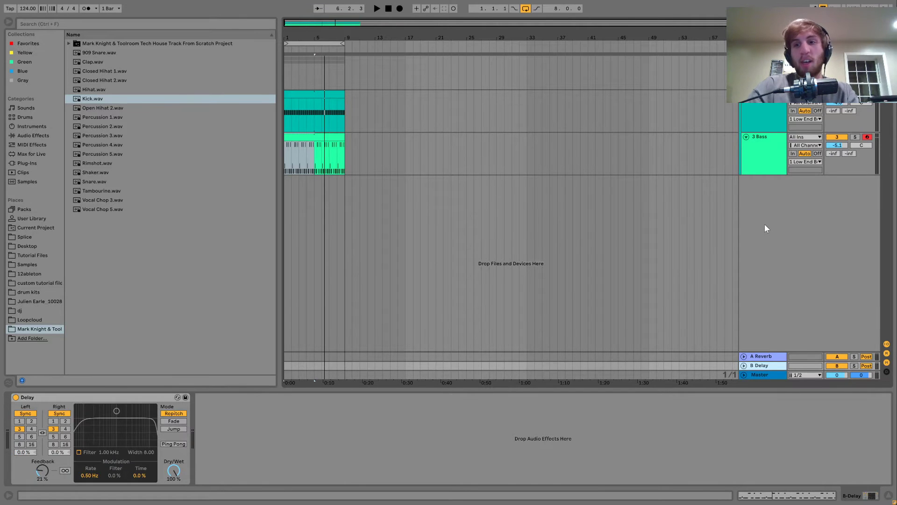
key("Delete")
left_click(762, 72)
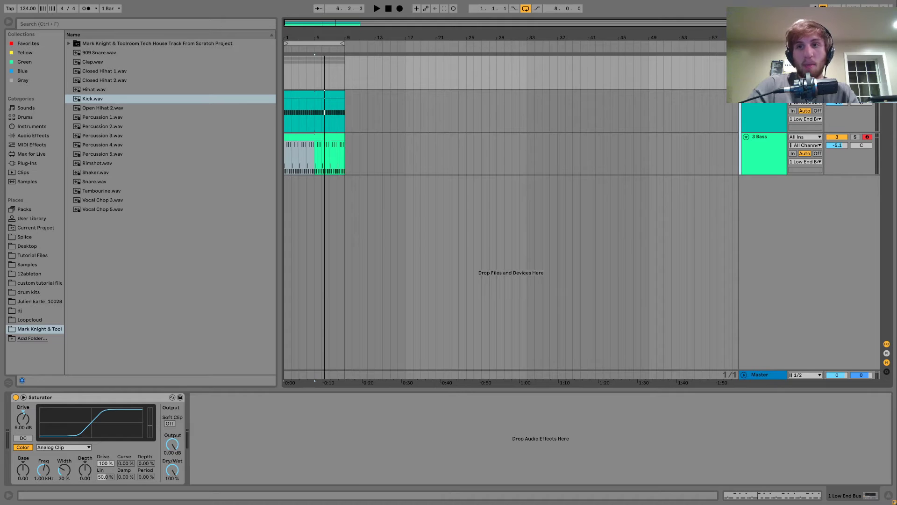
left_click(761, 105)
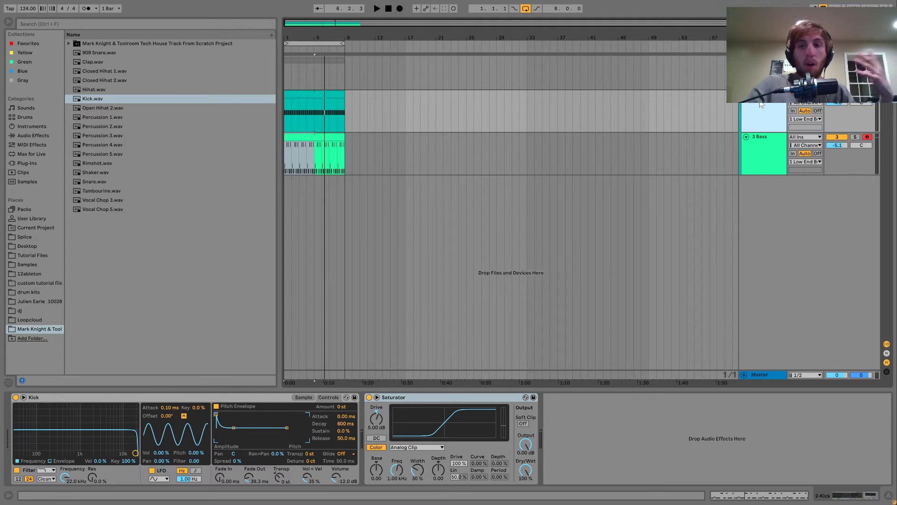
key("Up")
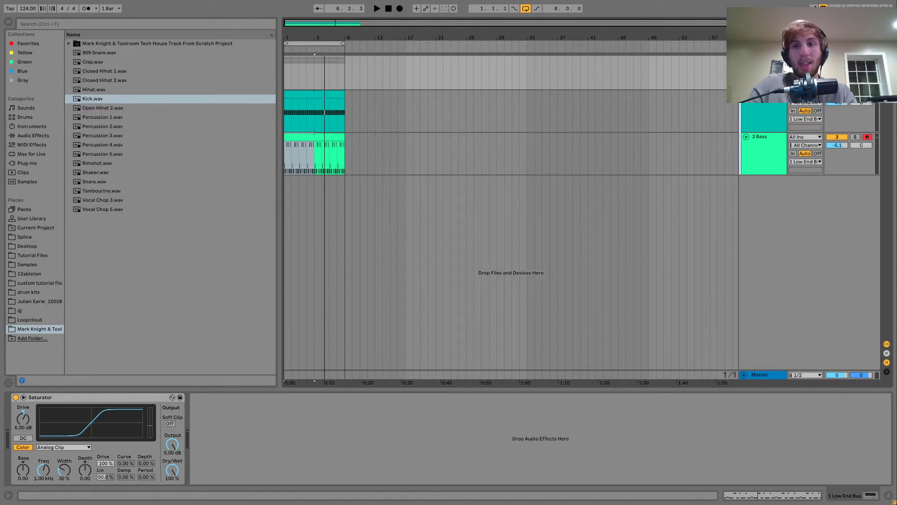
- Load Hihat.wav onto a new MIDI track and create a four-bar clip from bar 1
key("ctrl+shift+t")
left_click(100, 91)
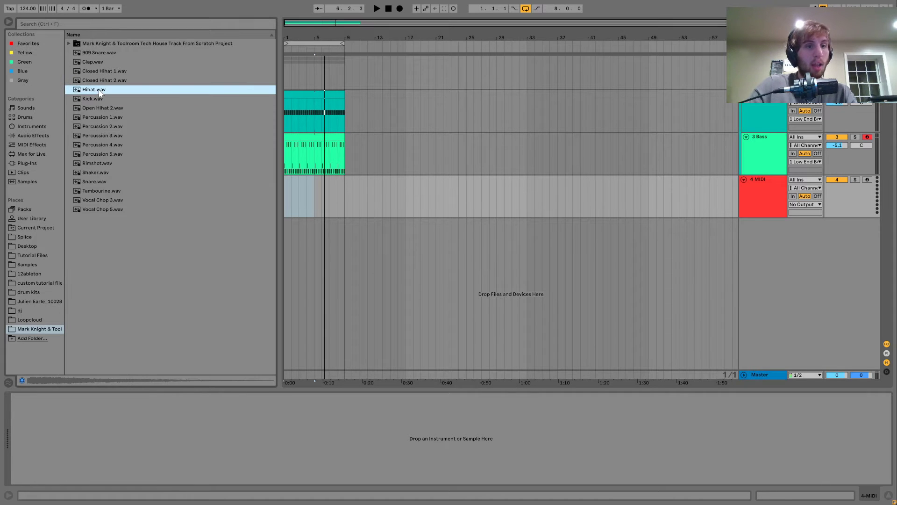
double_click(99, 89)
left_click_drag(313, 200, 285, 207)
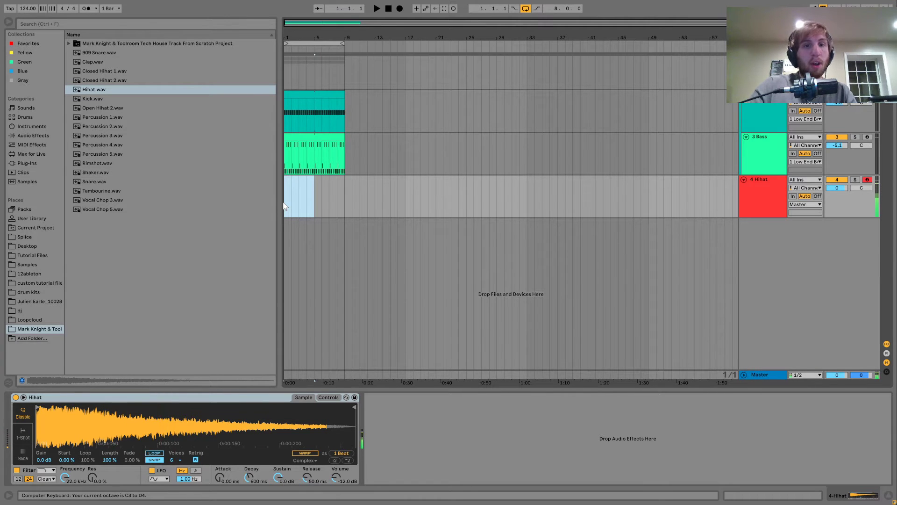
key("ctrl+shift+m")
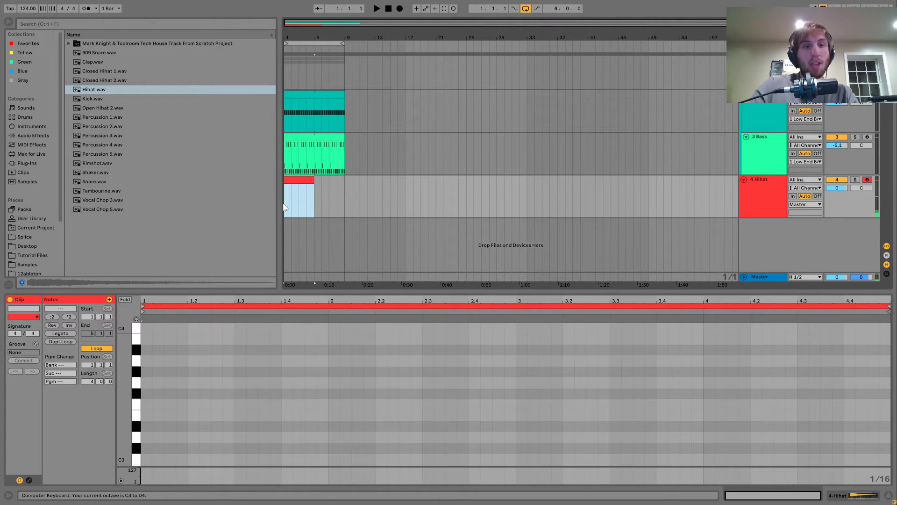
- Draw a half-beat C3 note on the first offbeat and duplicate it to every offbeat of the four-bar hi-hat clip
double_click(166, 459)
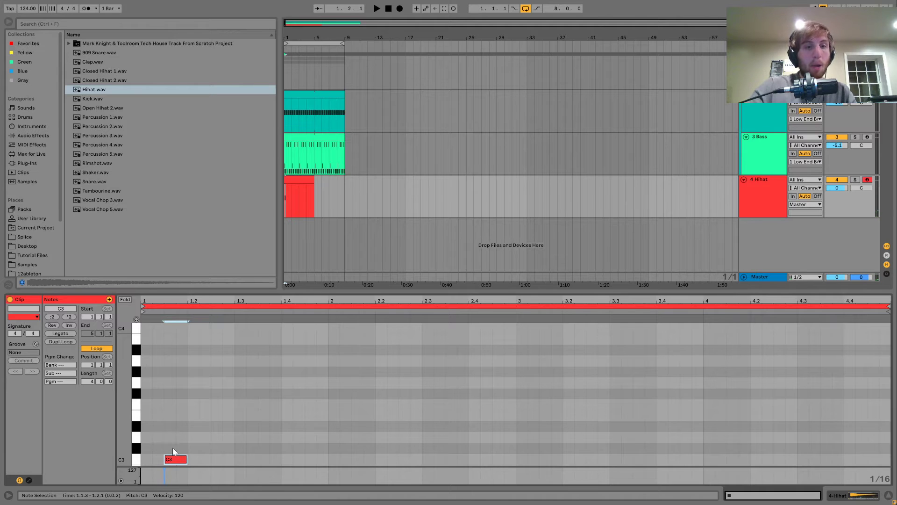
left_click_drag(171, 439, 207, 459)
key("ctrl+d")
key("ctrl+d")
key("ctrl+d")
key("ctrl+d")
key("ctrl+d")
key("ctrl+d")
key("ctrl+d")
key("ctrl+d")
key("ctrl+d")
key("ctrl+d")
key("ctrl+d")
key("ctrl+d")
key("ctrl+d")
key("ctrl+d")
key("ctrl+d")
- Extend the hi-hat clip to eight bars and lower the Hihat track's volume to -4.0 dB while auditioning
key("space")
left_click(756, 195)
key("space")
left_click_drag(313, 181, 345, 180)
left_click_drag(843, 187, 843, 189)
key("space")
key("space")
- Load Clap.wav onto another new MIDI track and create a four-bar clip from bar 1
key("ctrl+shift+t")
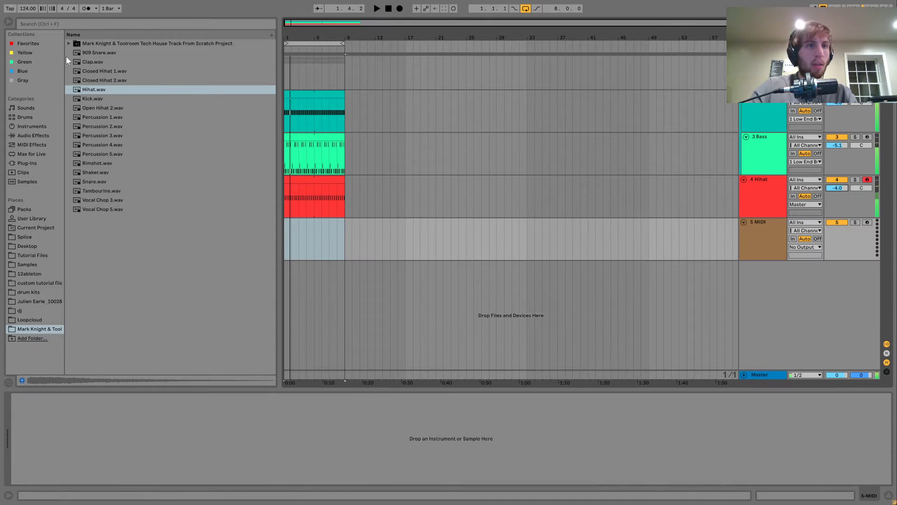
left_click(87, 63)
double_click(87, 62)
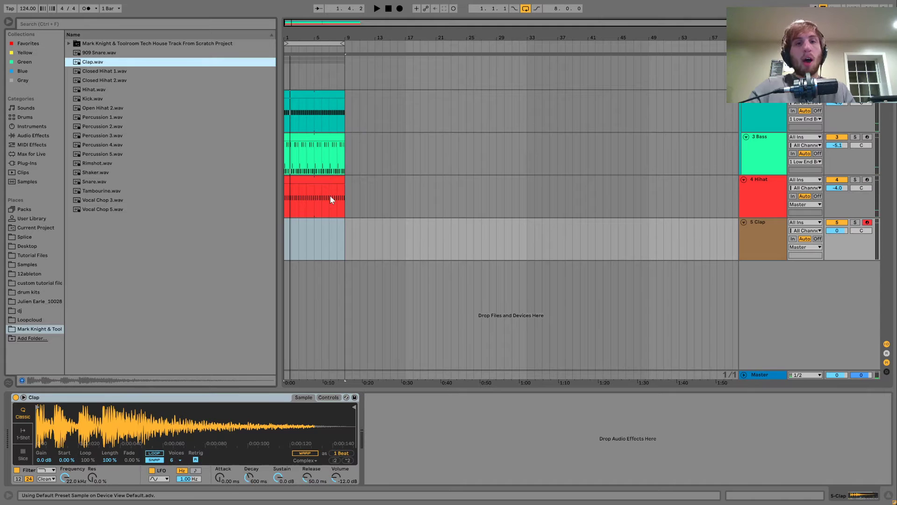
left_click_drag(316, 242, 294, 238)
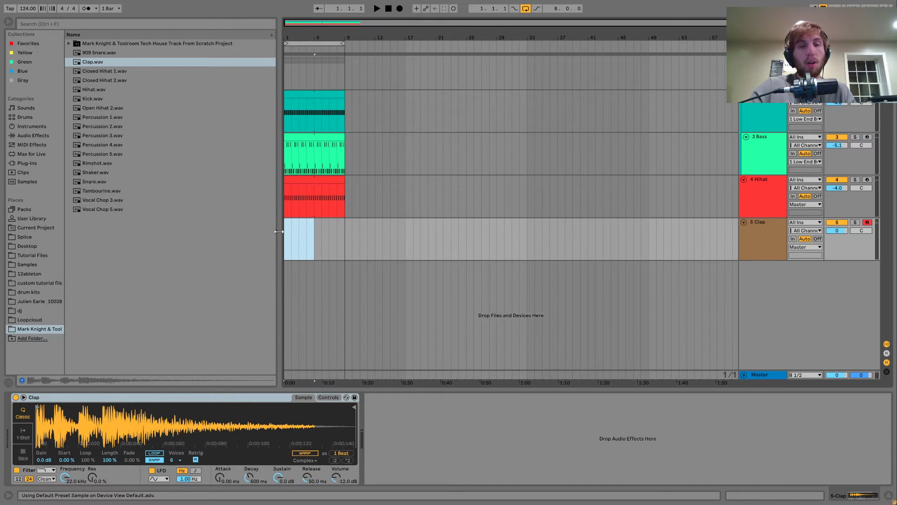
key("ctrl+shift+m")
- Place a one-beat C3 clap note on beat 2 and duplicate it to beats 2 and 4 of all four bars
double_click(202, 460)
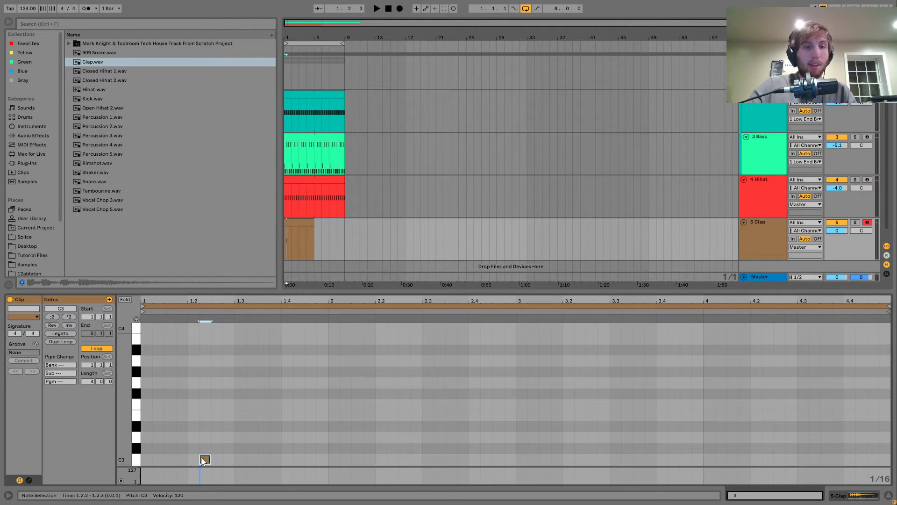
key("shift+Right")
left_click_drag(207, 425, 278, 462)
key("ctrl+d")
key("ctrl+d")
key("ctrl+d")
key("ctrl+d")
key("ctrl+d")
key("ctrl+d")
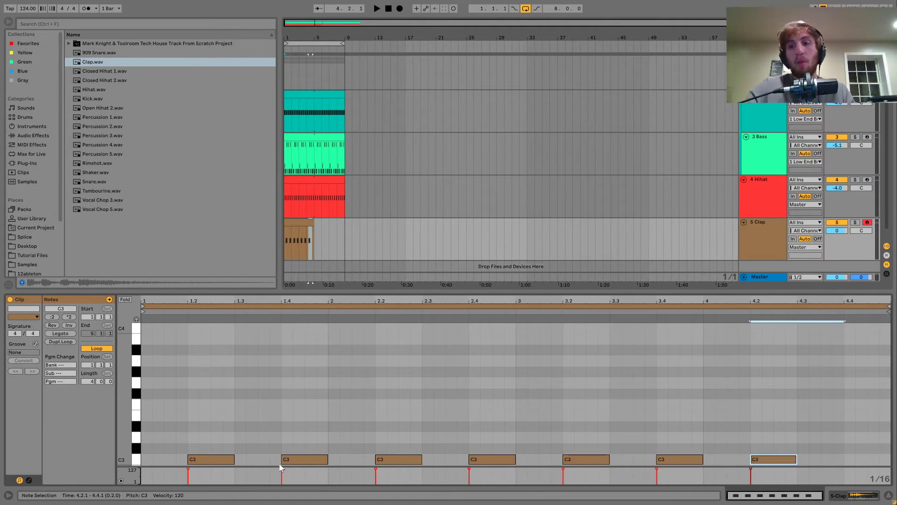
key("ctrl+d")
- Extend the clap clip to eight bars and lower the Clap track's volume to -2.0 dB
left_click_drag(311, 225, 346, 226)
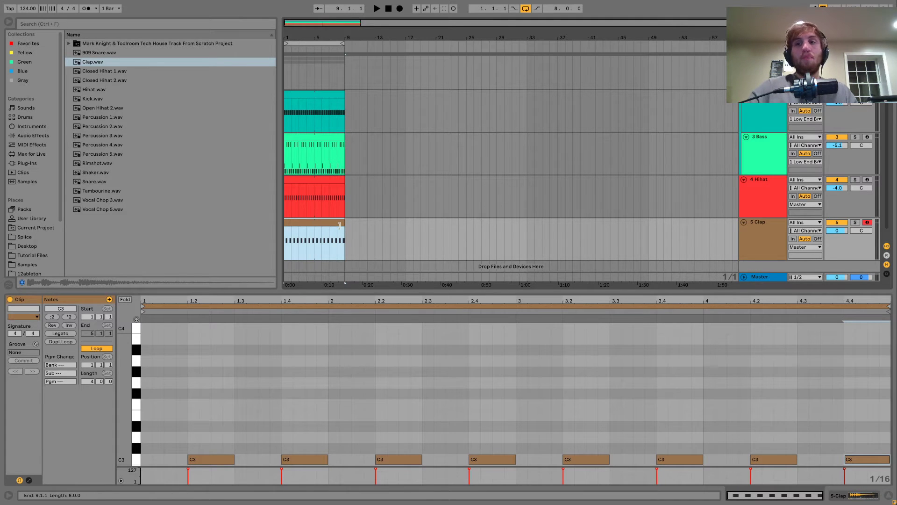
left_click(777, 235)
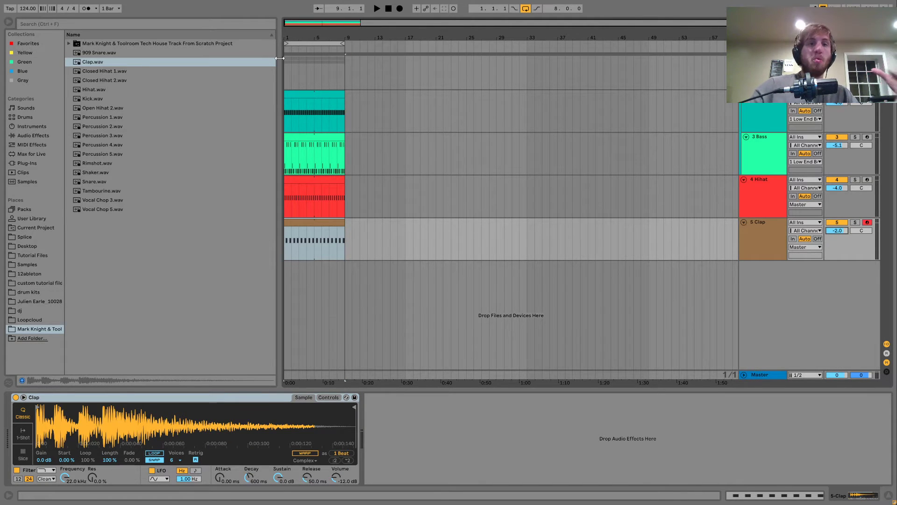
- Play the eight-bar loop and set the Clap track's volume to -1.8 dB
left_click_drag(294, 37, 310, 65)
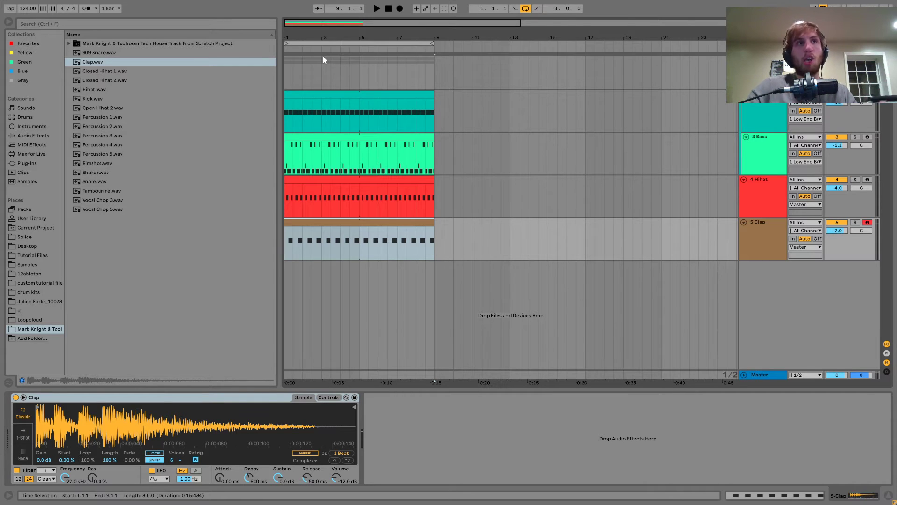
left_click(314, 225)
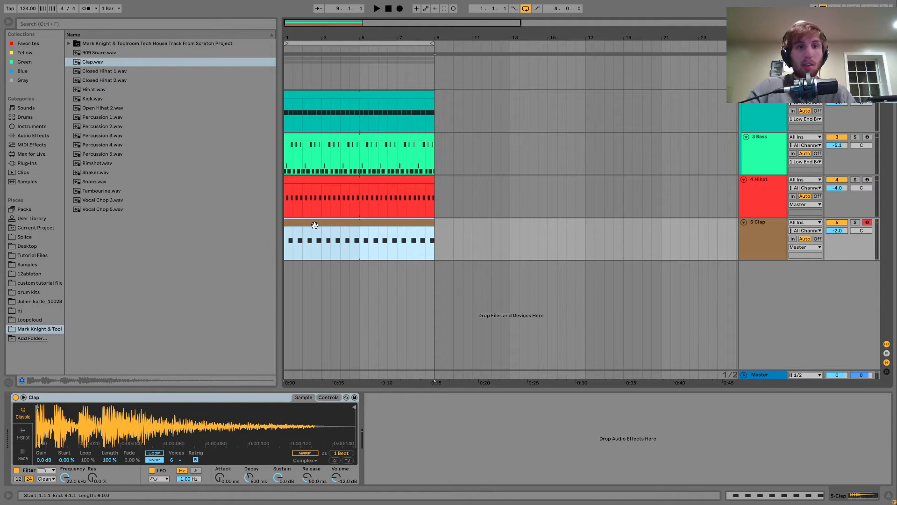
key("space")
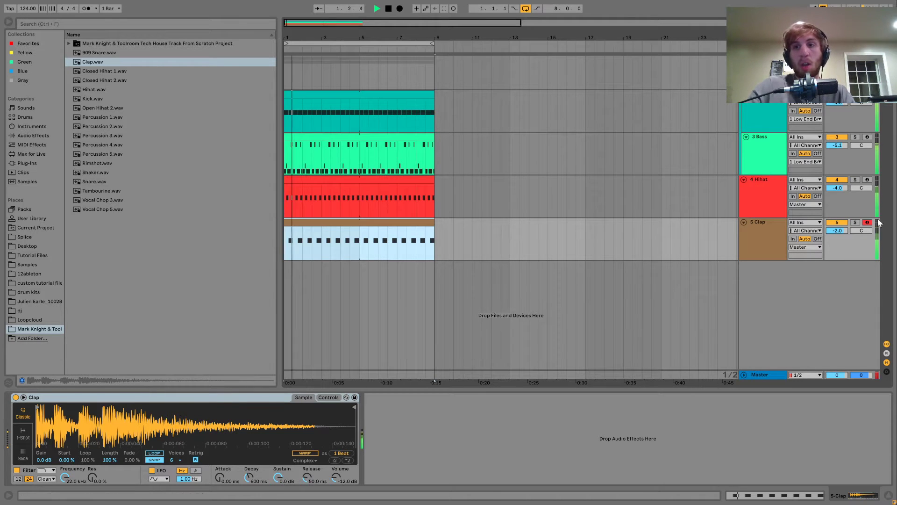
scroll(838, 231, "up", 2)
left_click(779, 234)
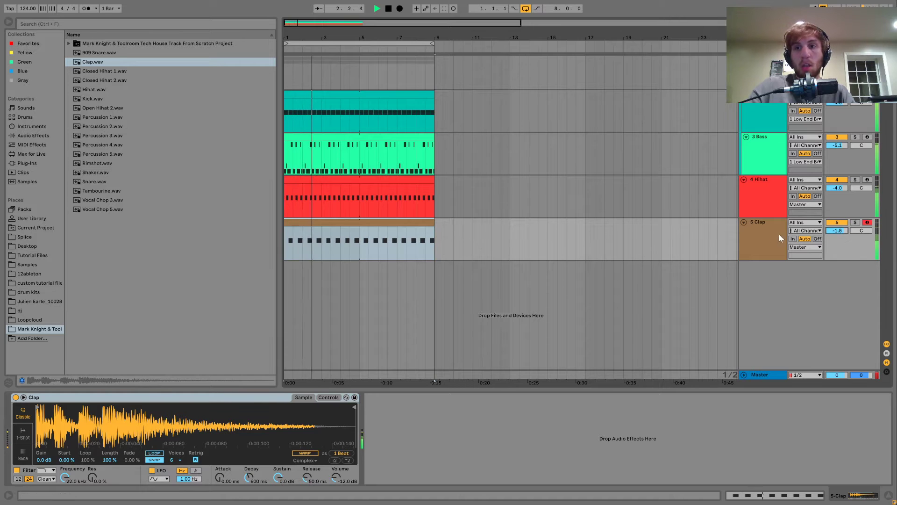
- Lower the Clap track's volume to -6.8 dB and the Hihat track's volume to -7.6 dB
key("shift+Up")
left_click_drag(840, 229, 841, 246)
key("space")
left_click(759, 204)
left_click(767, 231)
left_click_drag(837, 188, 835, 188)
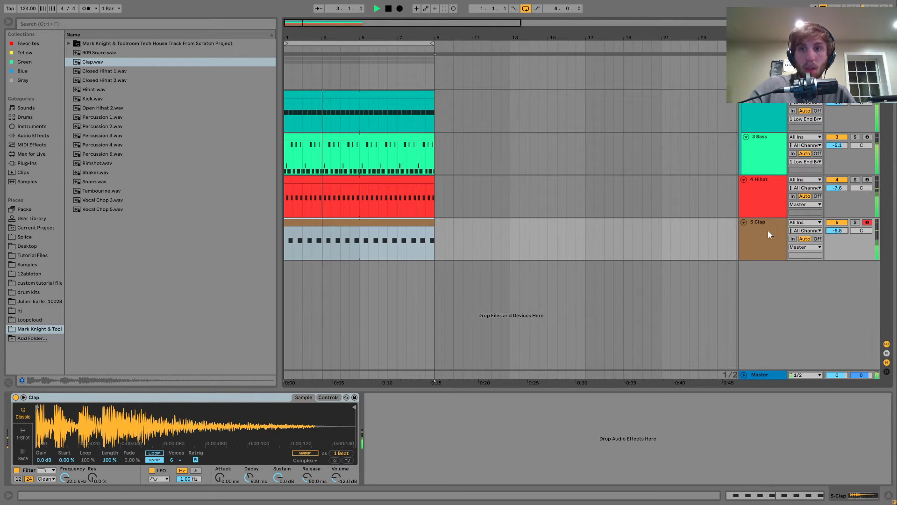
- Add a Saturator to the Hihat track with 5.00 dB of drive and play the loop
left_click(33, 135)
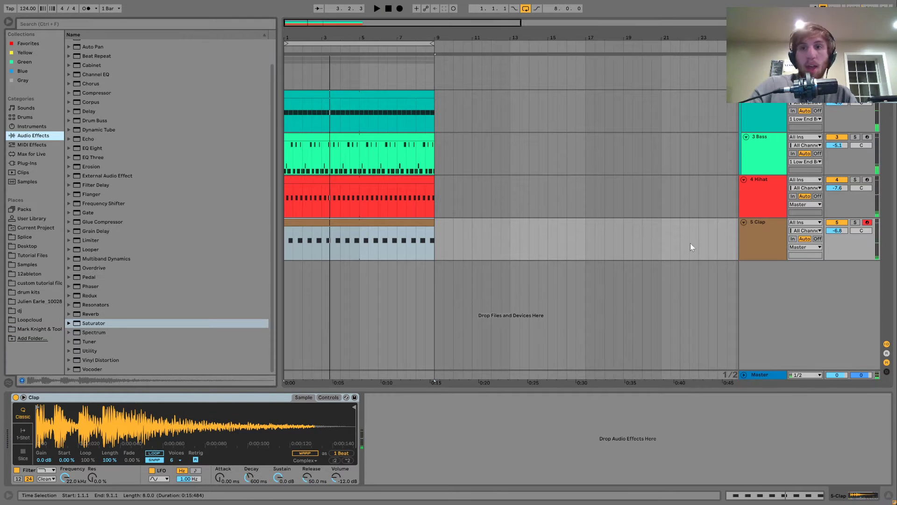
left_click(758, 212)
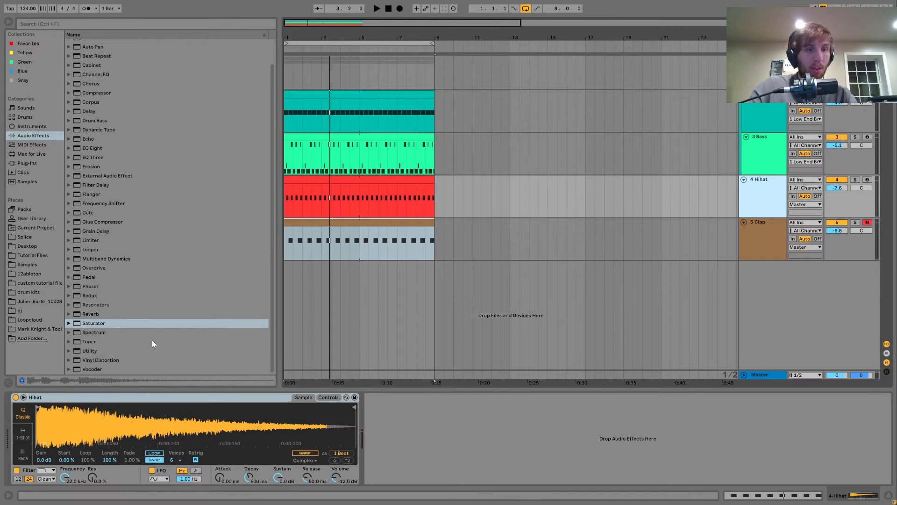
double_click(101, 323)
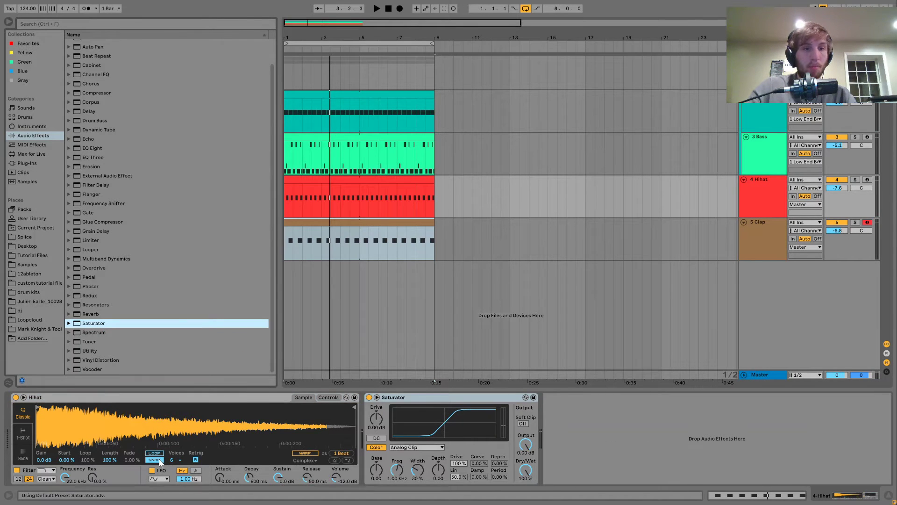
left_click(389, 408)
left_click_drag(378, 415, 379, 413)
key("space")
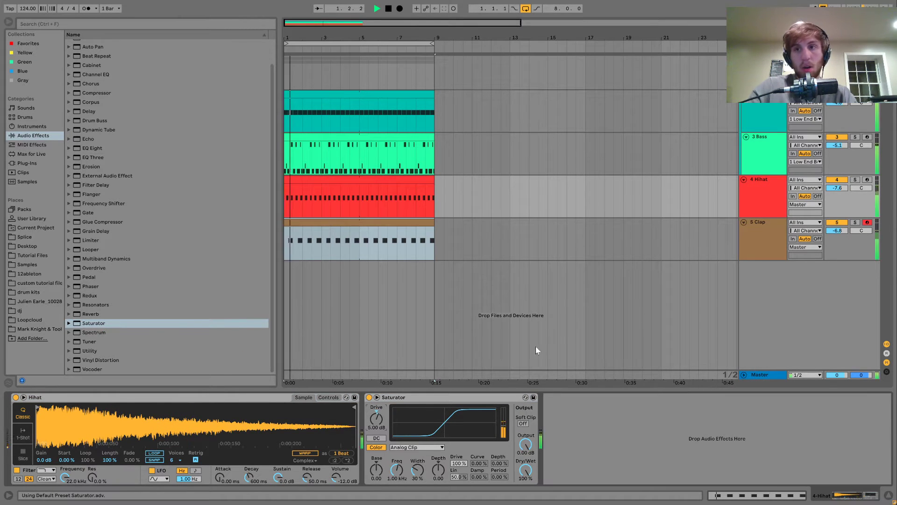
- Set the Hihat track's volume to -9.5 dB and the Clap track's volume to -5.5 dB
left_click_drag(836, 190, 837, 198)
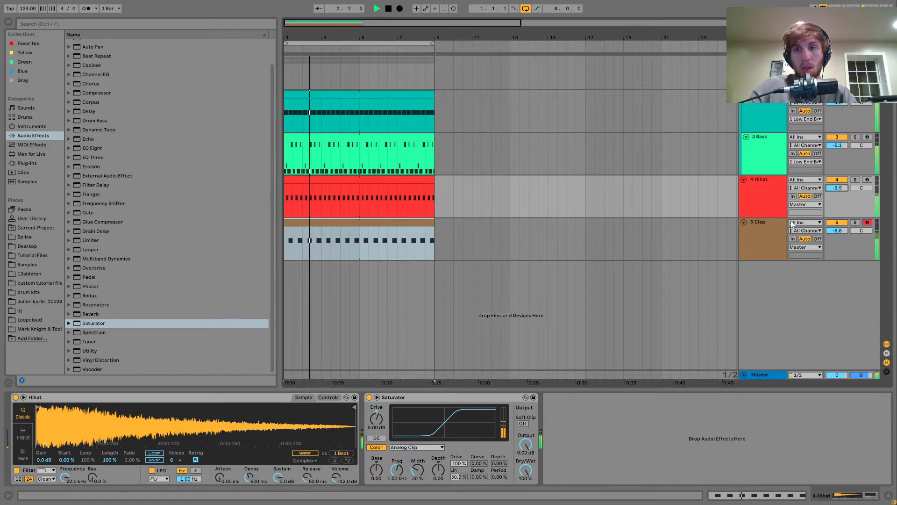
left_click(759, 234)
left_click_drag(838, 233, 839, 226)
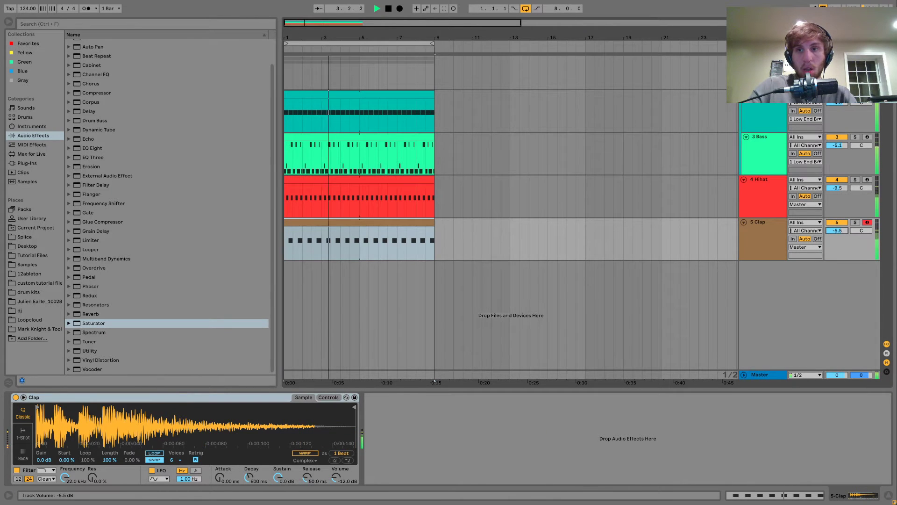
- Group the Hihat and Clap tracks, add a Drum Buss to the group, and play the loop
left_click(768, 203)
left_click(773, 222, "shift")
key("ctrl+g")
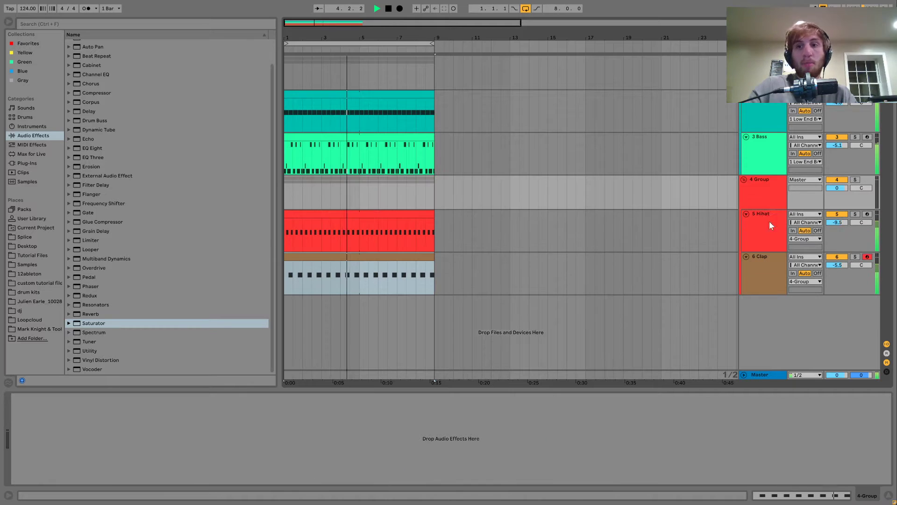
double_click(93, 120)
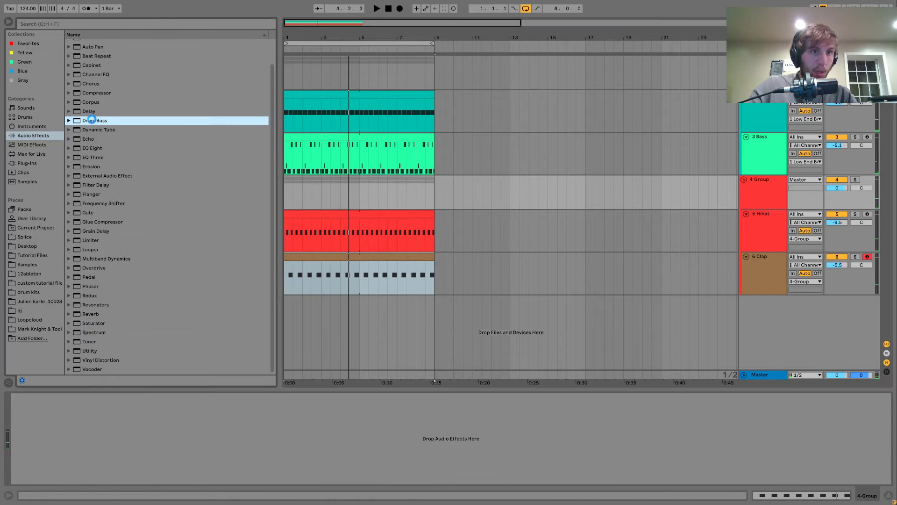
double_click(60, 439)
key("space")
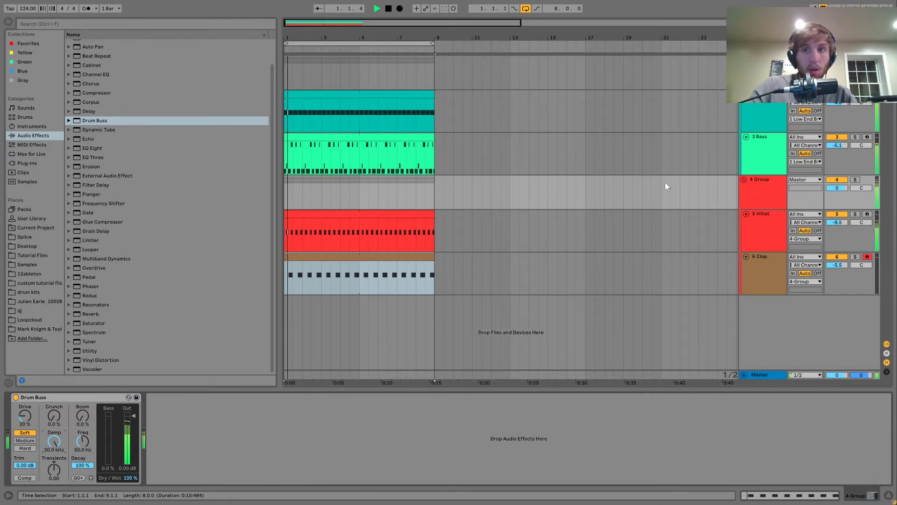
- Set the volume of the Hihat and Clap group track to -5.0 dB
left_click(832, 187)
type("-5.")
key("Return")
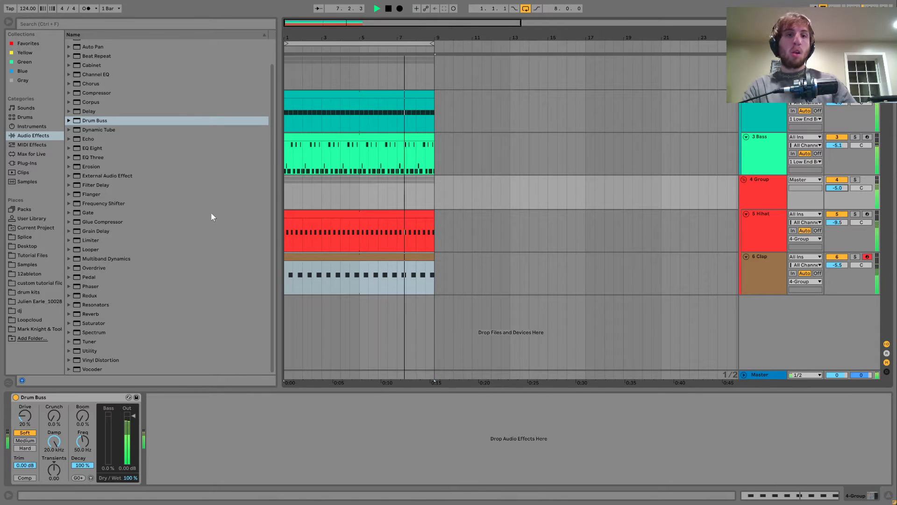
- In the bass clip, lower the C1 note at 1.3.3 to G#0, lengthen it to 1.4, and start the next G0 note at 1.4
left_click(303, 138)
double_click(305, 146)
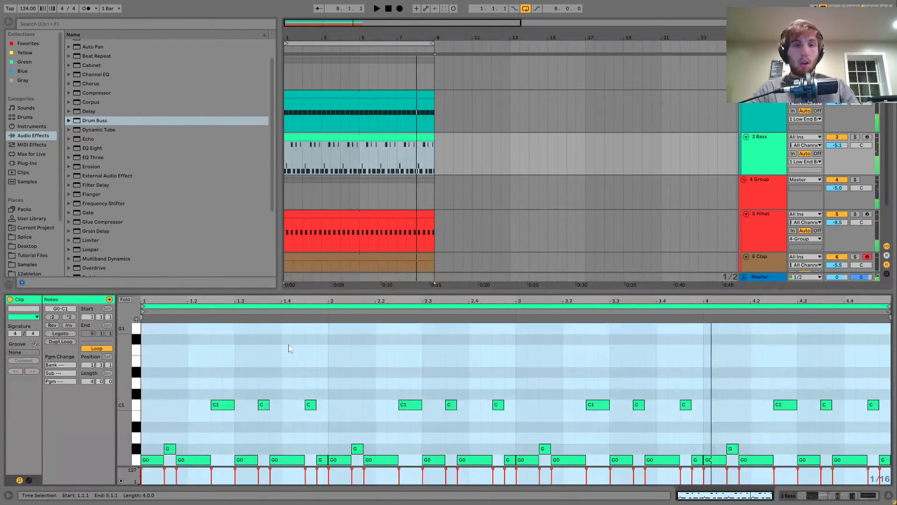
left_click(247, 460)
key("space")
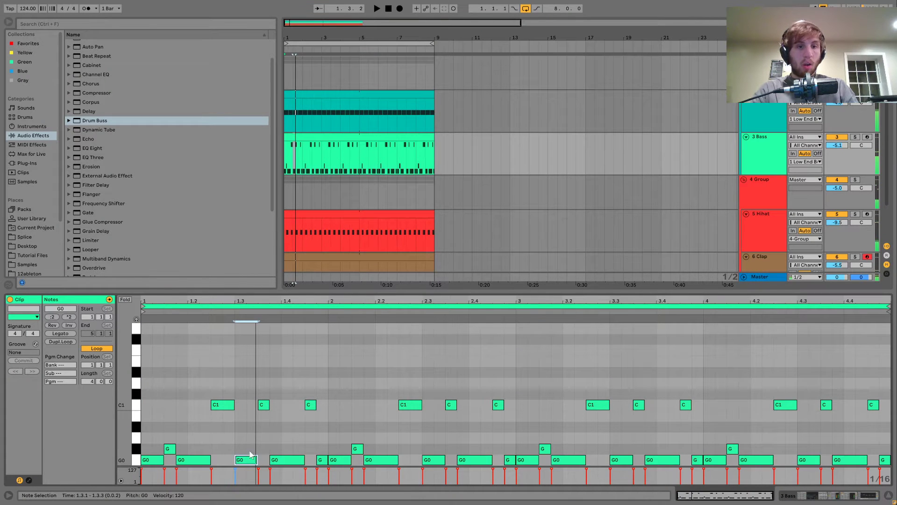
left_click(264, 407)
key("Down")
key("Down")
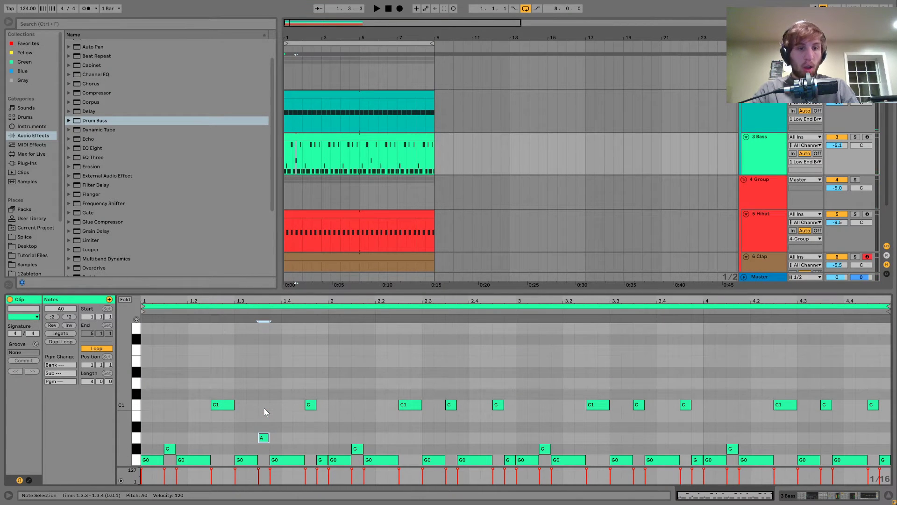
key("shift+Right")
double_click(288, 461)
double_click(287, 461)
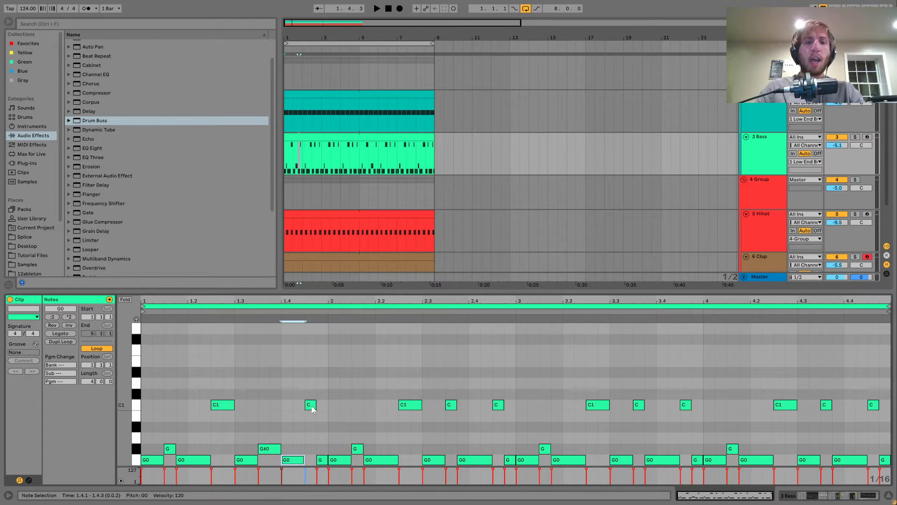
- Place an eighth-note C1 at 1.4 and an eighth-note G0 at 1.4.3 in the bass clip, and play it
key("Left")
key("Left")
key("shift+Right")
left_click(300, 461)
key("Right")
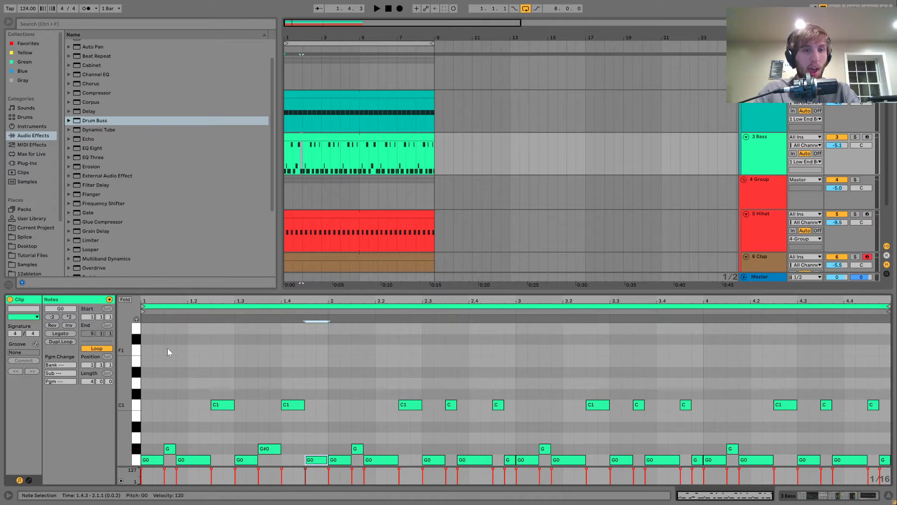
left_click(260, 378)
key("space")
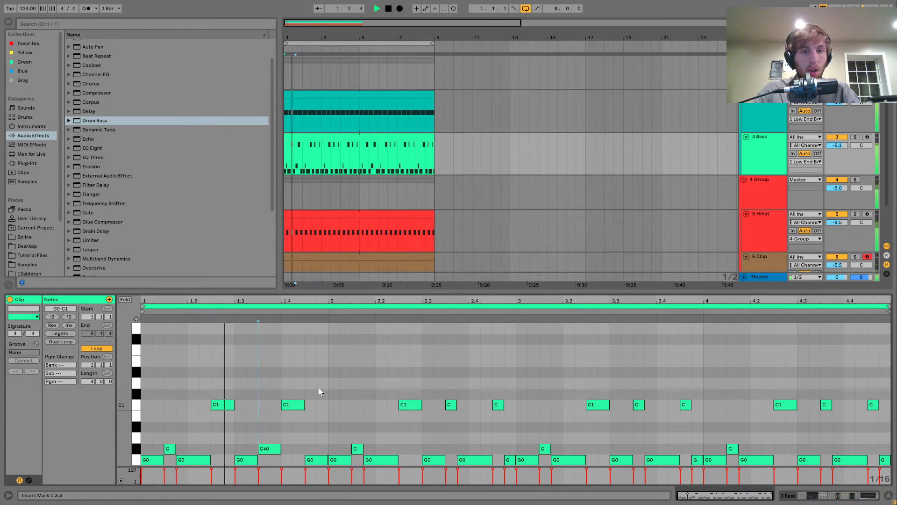
- Delete the bass notes from bar 2 onward and duplicate the first bar's pattern across bars 2 to 4
key("space")
left_click_drag(338, 361, 891, 465)
key("Delete")
key("ctrl+a")
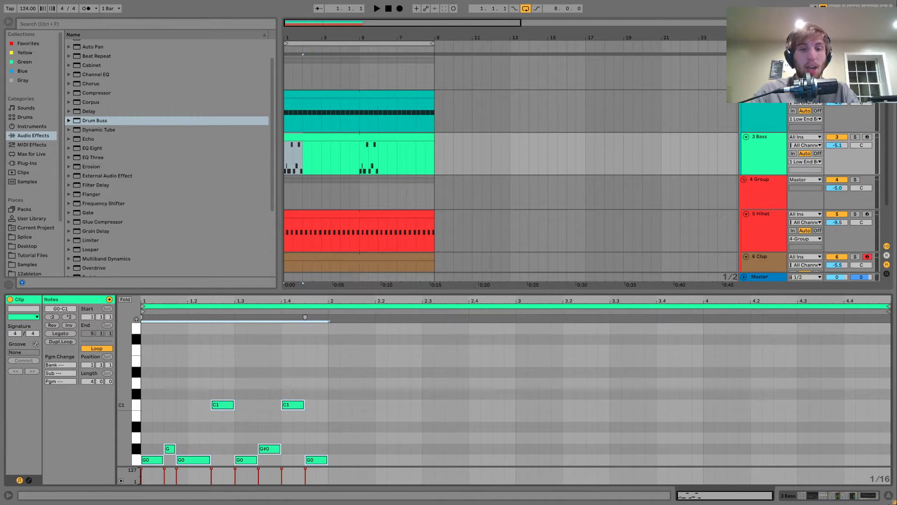
key("ctrl+d")
key("ctrl+d")
key("ctrl+d")
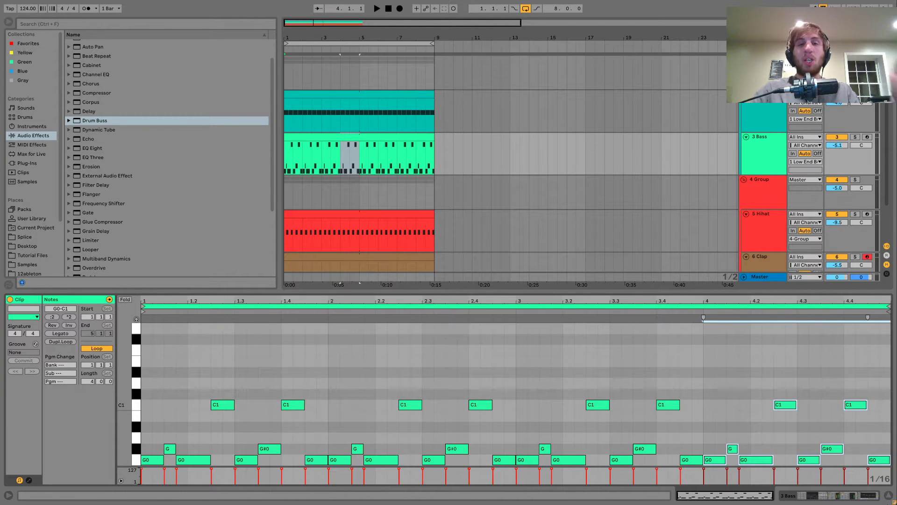
- Play the loop, raise the Bass track's volume to -4.2 dB, and listen to the bass briefly in solo
left_click(777, 150)
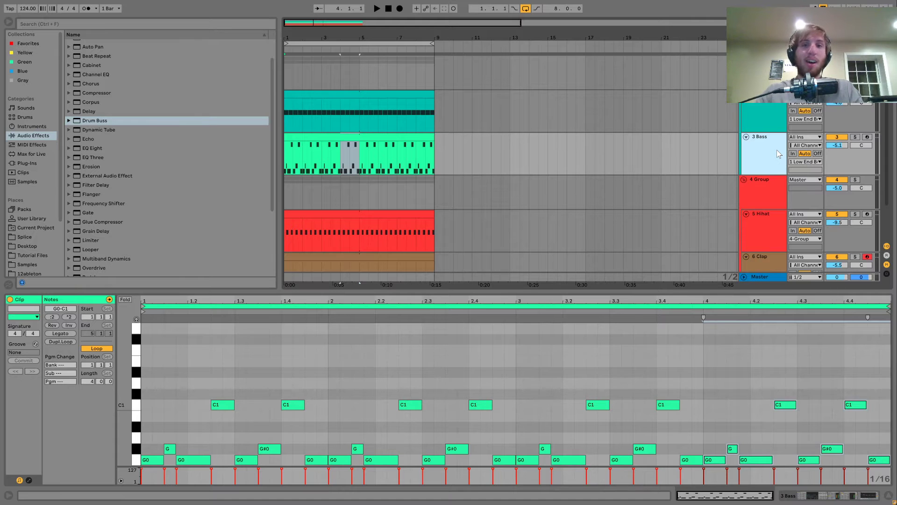
key("shift+Tab")
key("space")
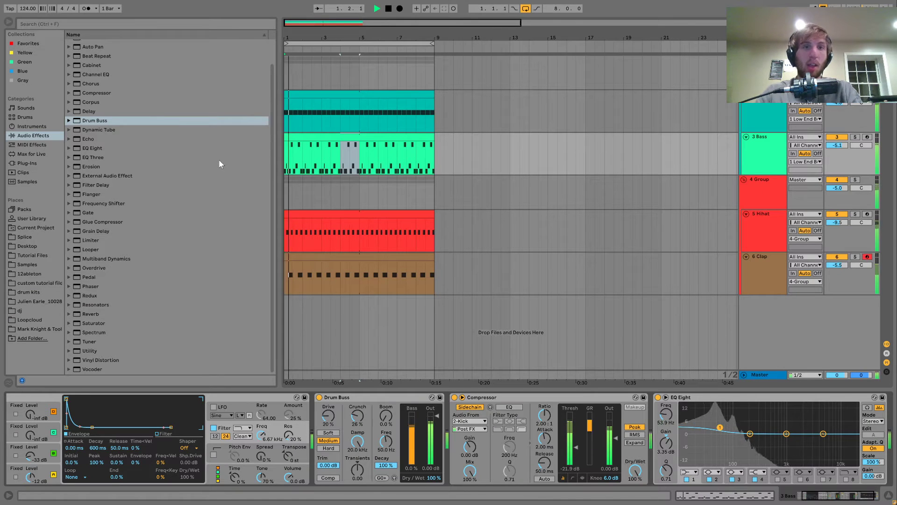
left_click(307, 138)
left_click_drag(837, 146, 837, 142)
left_click(768, 145)
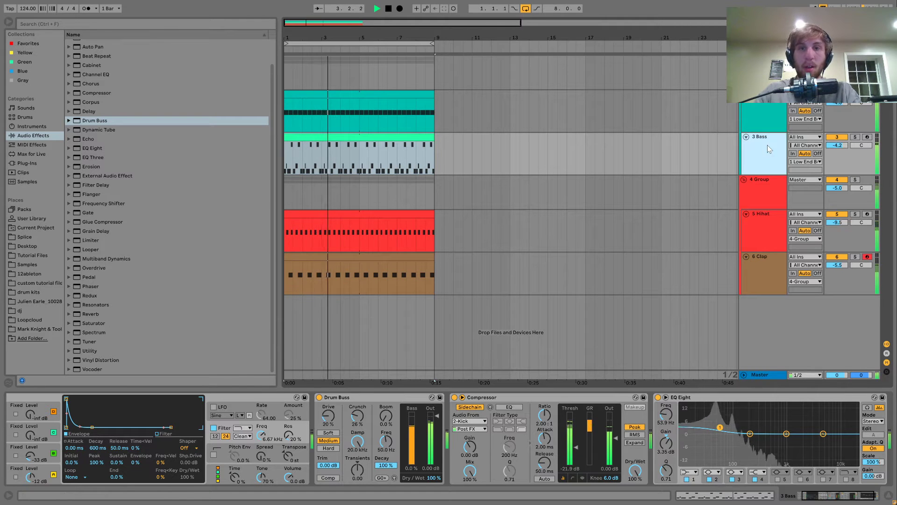
left_click(856, 137)
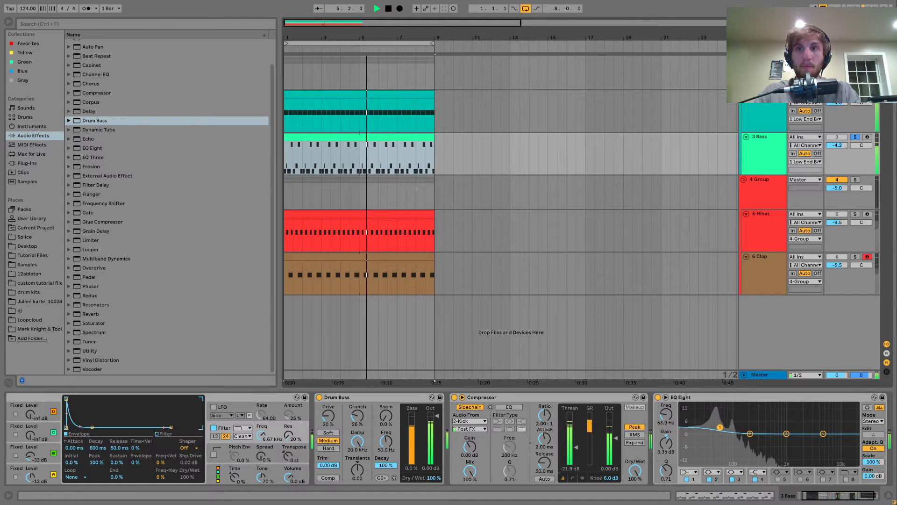
left_click(855, 137)
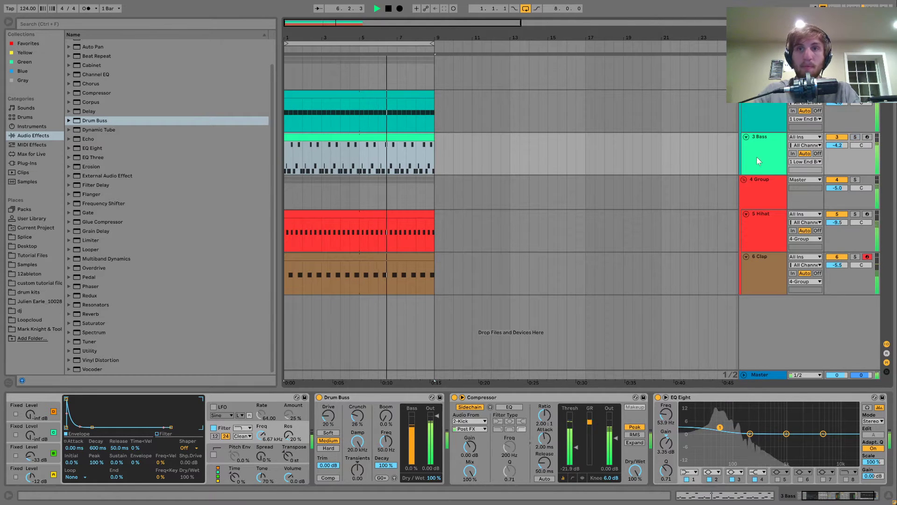
- Try transposing all the C1 bass notes upward while the loop plays, stepping through D1, E1 and F1 to G1
double_click(406, 154)
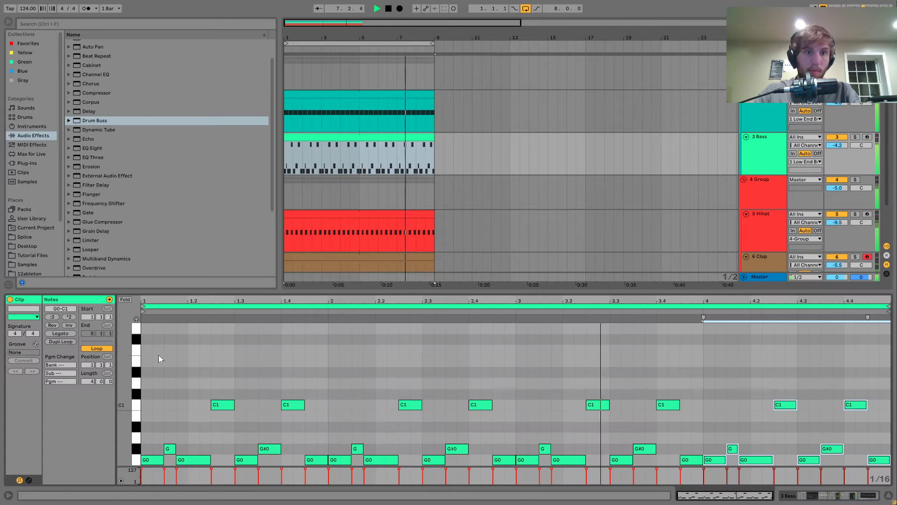
left_click(135, 405)
scroll(137, 407, "down", 5)
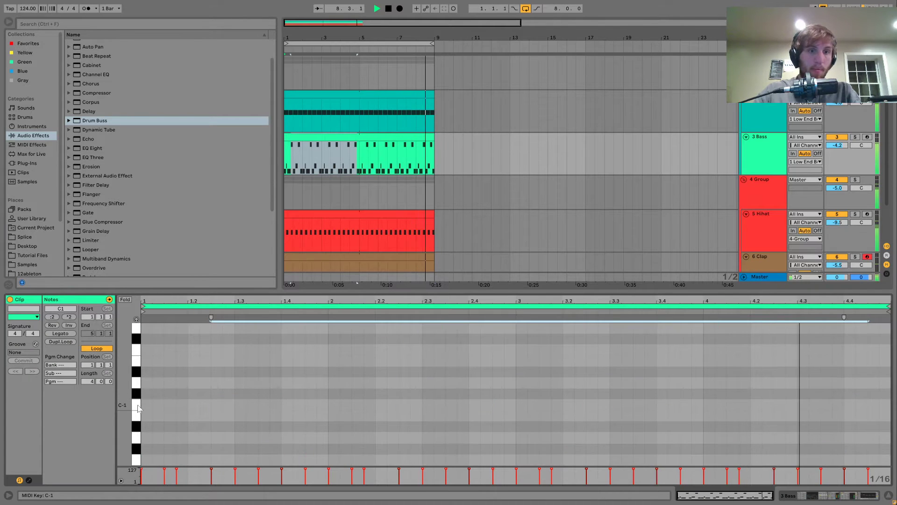
key("Up")
key("Up")
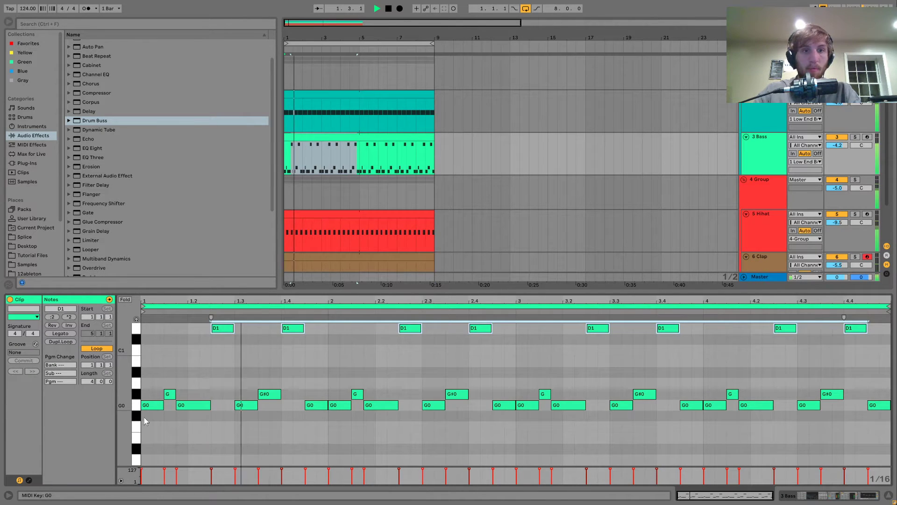
key("Up")
key("Up")
key("Up")
key("Up")
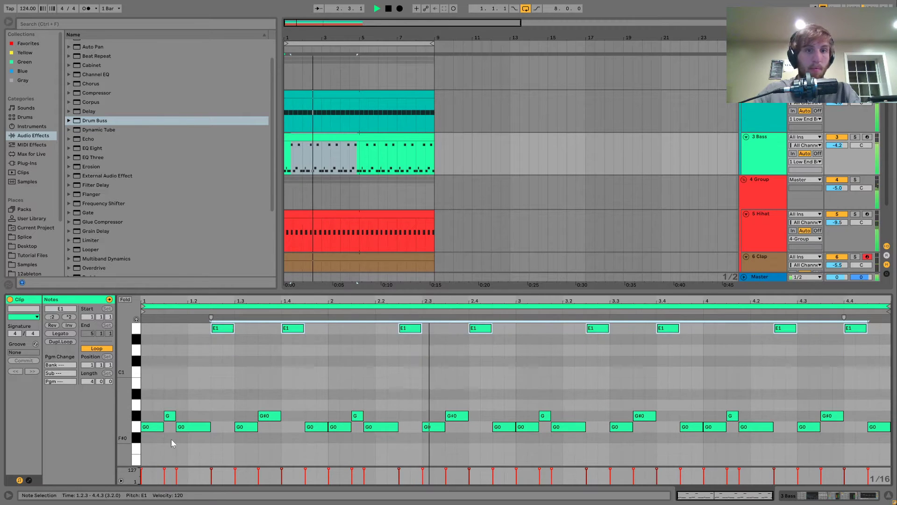
key("Down")
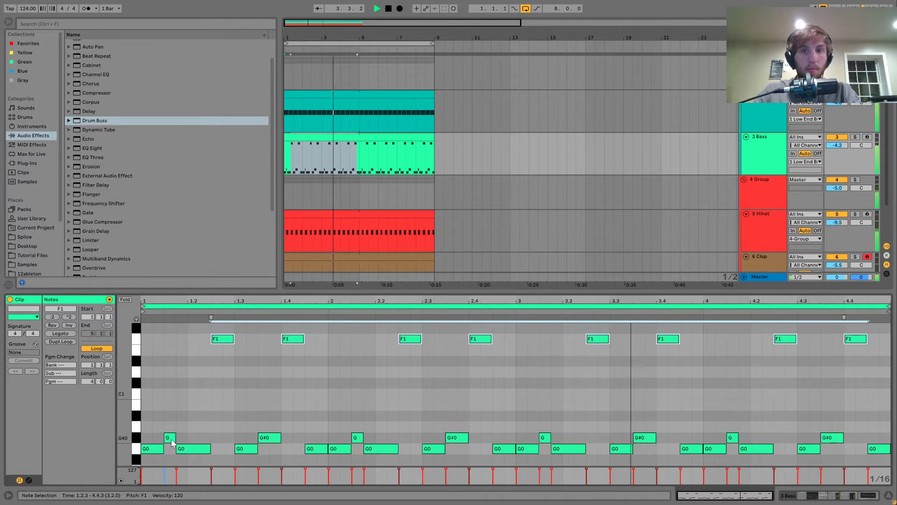
key("Up")
key("Up")
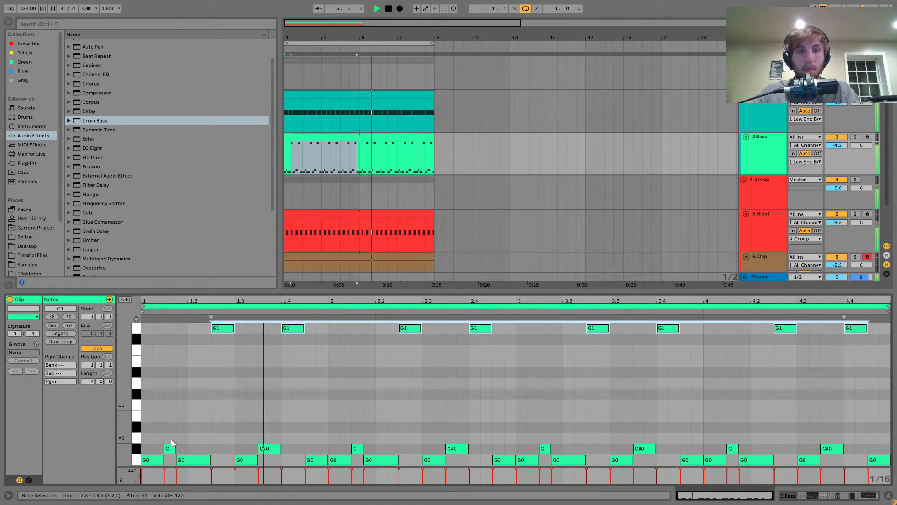
- Move the transposed bass notes back to C1 and play the loop again
key("space")
key("shift+Down")
key("Up")
key("Up")
key("Up")
key("Up")
key("Up")
key("space")
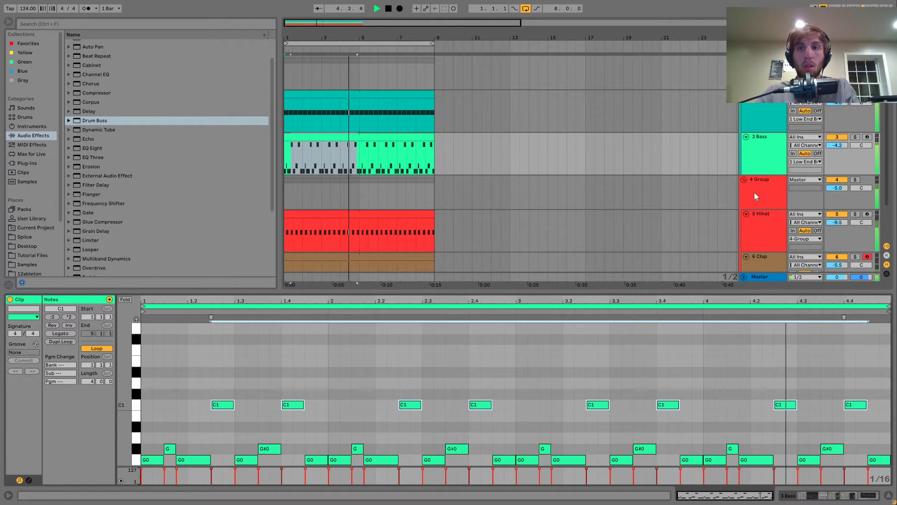
- Review the Bass track's devices and show the sampler control settings of the Hihat and Clap tracks
left_click(764, 154)
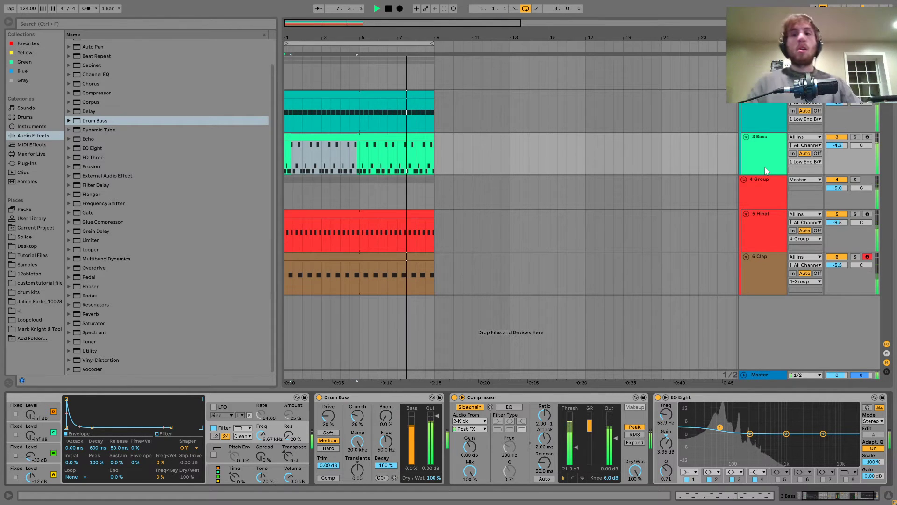
left_click(764, 234)
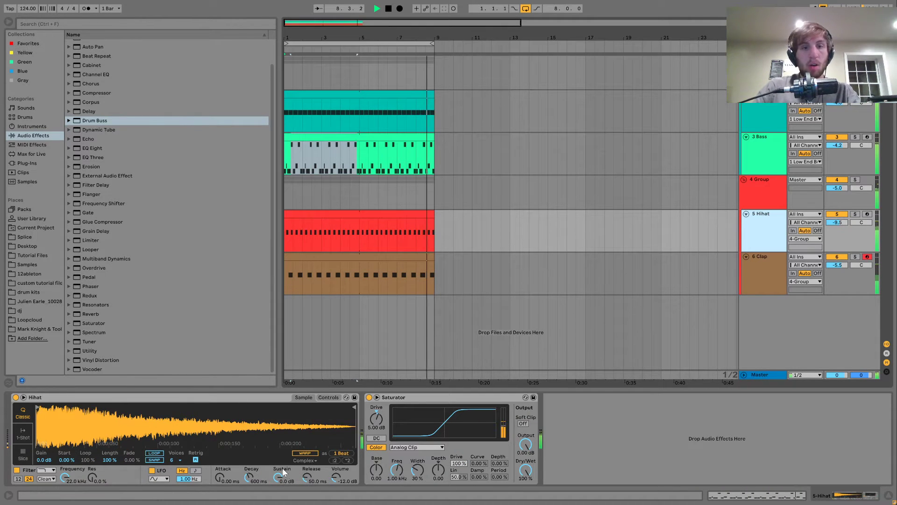
left_click(329, 397)
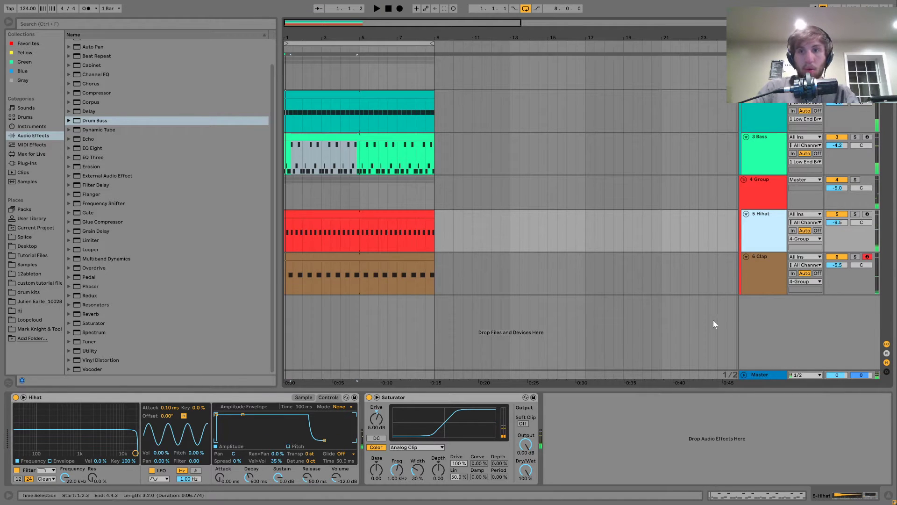
left_click(754, 276)
left_click(329, 398)
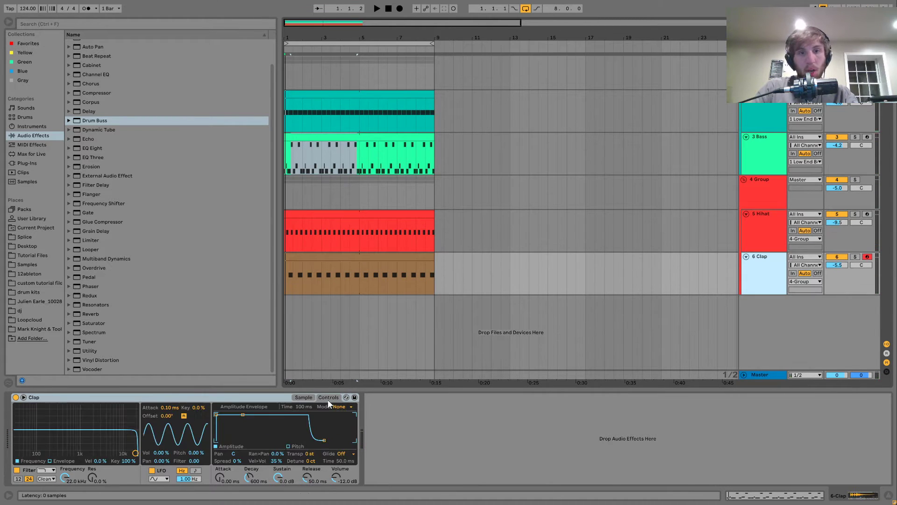
- Set the Clap sampler's transpose to -1 st and play the loop
left_click(311, 454)
key("space")
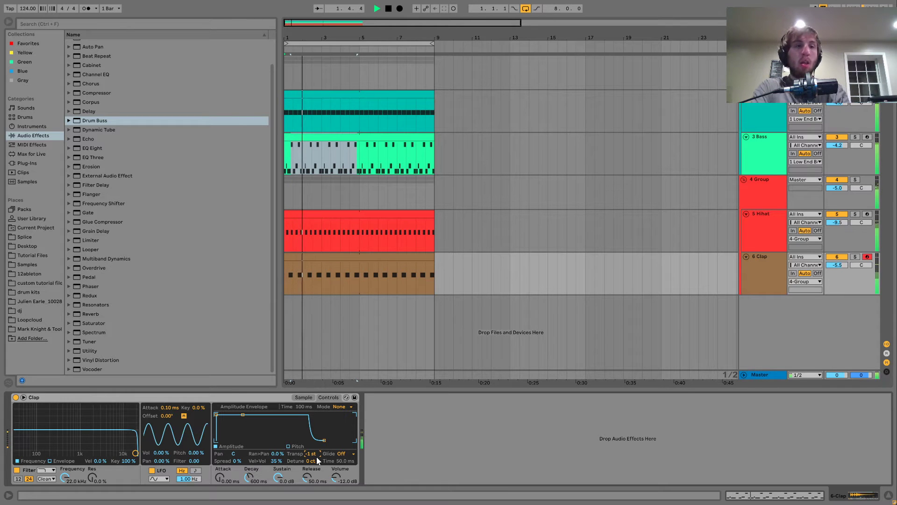
- Audition the one-shots around Tambourine, Snare and Shaker in the Mark Knight sample folder
left_click(39, 329)
left_click(97, 186)
key("Down")
key("Down")
key("Up")
key("Up")
key("Up")
key("Up")
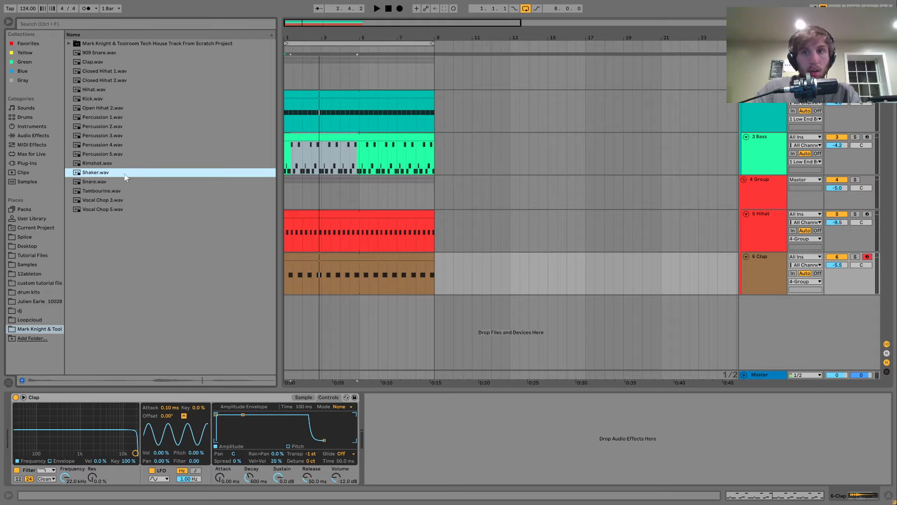
- Add a track below Hihat, place Shaker.wav on it at 1.1.2, and set its volume to -5.3 dB
left_click(290, 216)
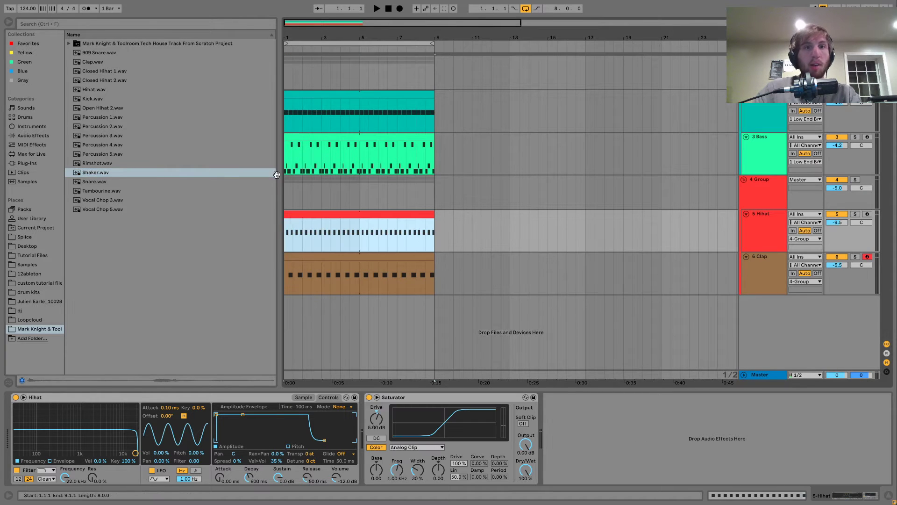
key("ctrl+shift+t")
left_click_drag(284, 34, 284, 34)
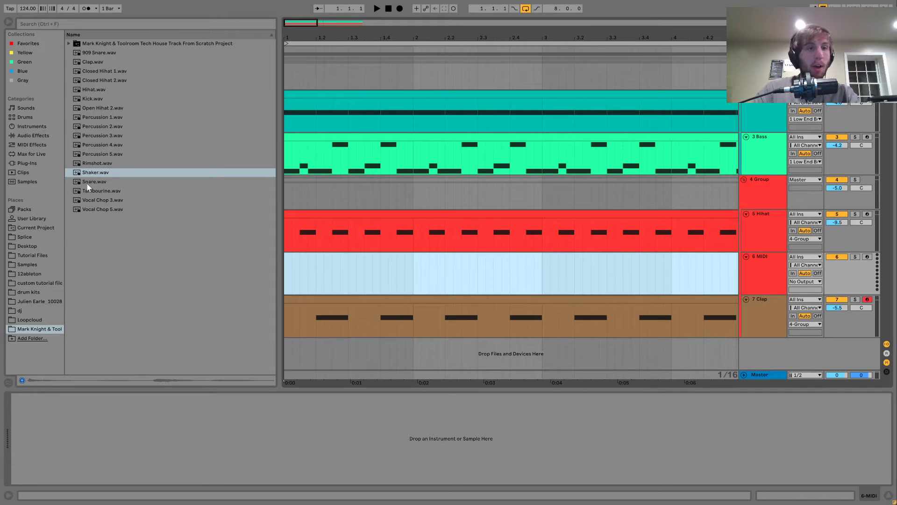
mouse_move(87, 174)
left_mouse_down()
mouse_move(166, 184)
mouse_move(307, 260)
mouse_move(105, 176)
left_mouse_up()
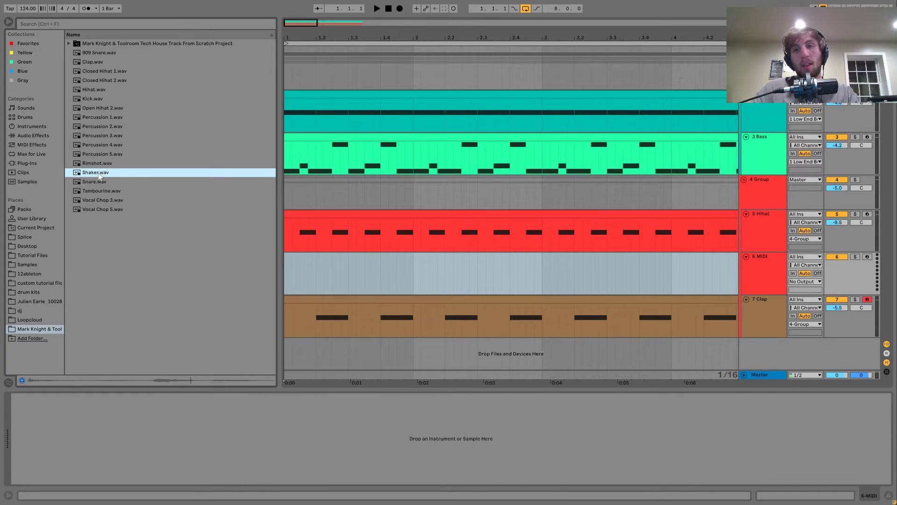
left_click_drag(99, 176, 286, 269)
left_click(284, 267)
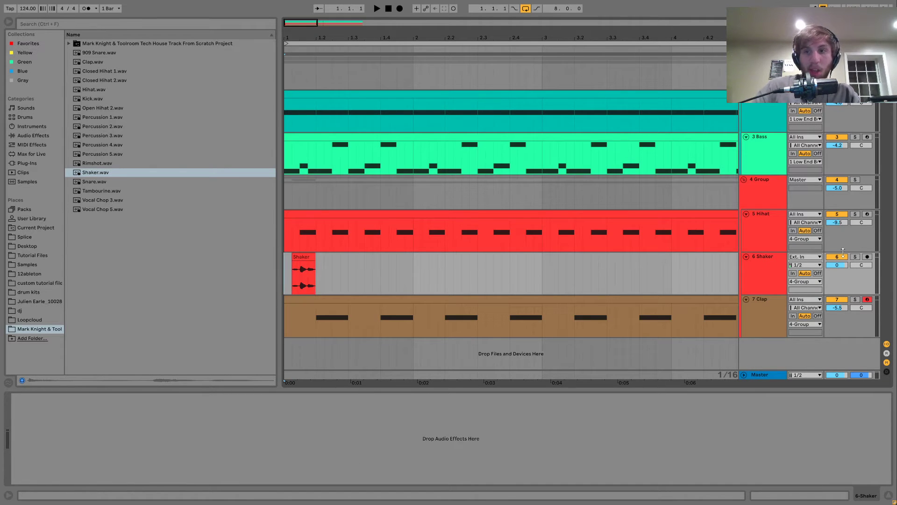
left_click_drag(837, 265, 837, 272)
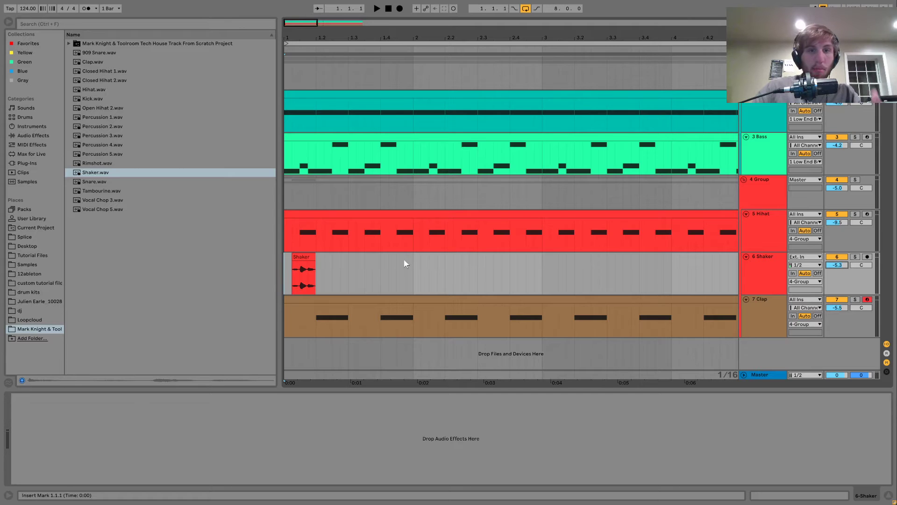
- Duplicate the one-beat section with the shaker clip repeatedly up to bar 3 while the loop plays
left_click(313, 257)
left_click_drag(316, 277, 291, 284)
key("space")
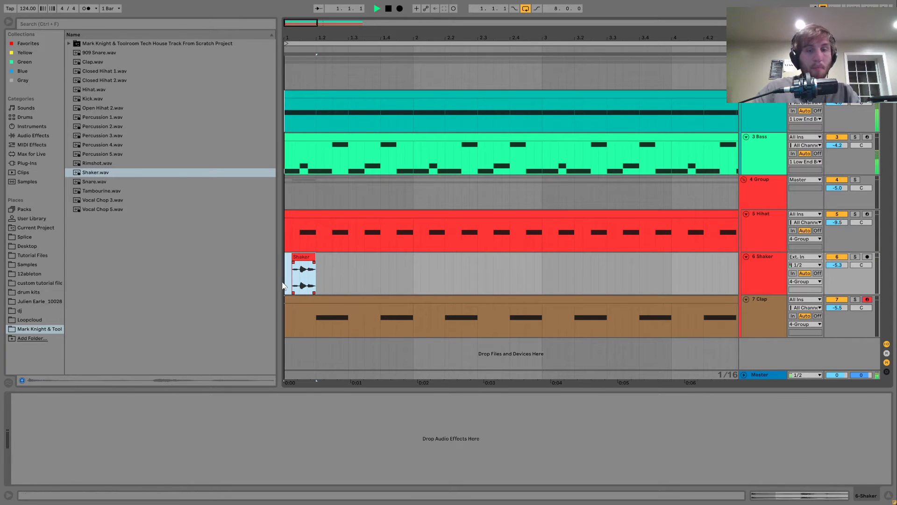
key("ctrl+d")
key("ctrl+d")
key("ctrl+d")
key("ctrl+d")
key("ctrl+d")
key("ctrl+d")
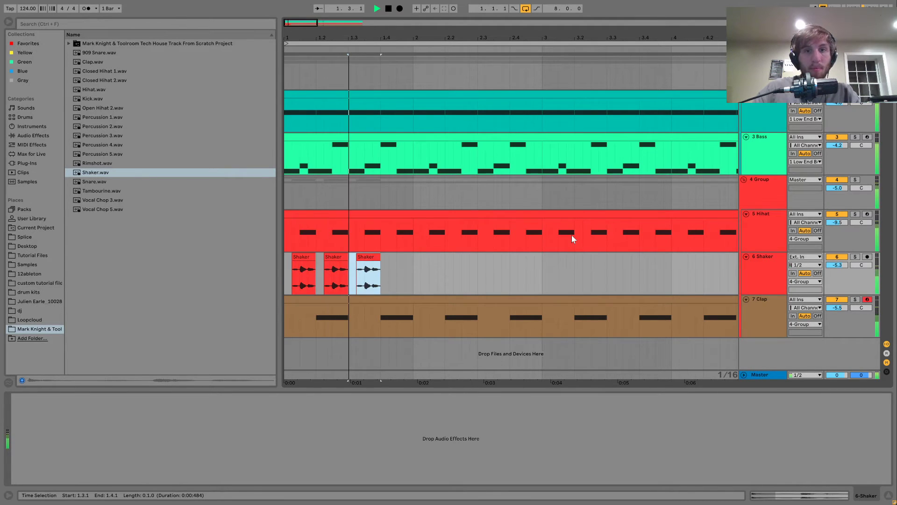
key("ctrl+d")
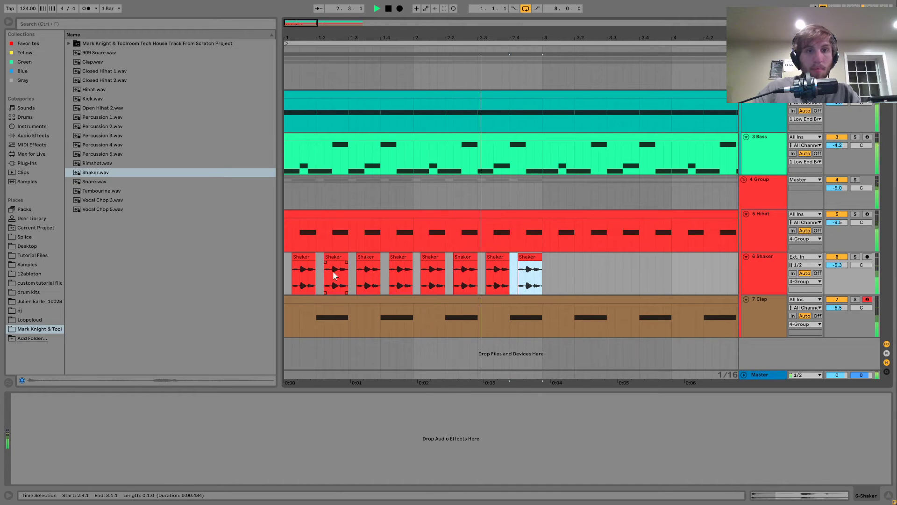
- Duplicate the two-bar run of shaker clips until it fills the loop up to bar 9
left_click(286, 271, "shift")
key("ctrl+d")
key("ctrl+d")
left_click_drag(374, 36, 375, 9)
key("ctrl+d")
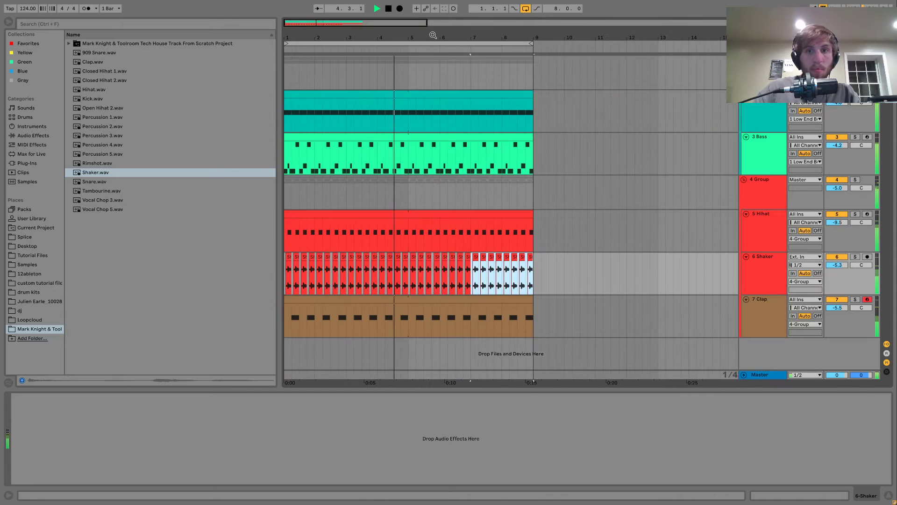
- Set the Shaker track's volume to -5.5 dB and the Hihat track's volume to -9.6 dB
left_click_drag(843, 265, 841, 266)
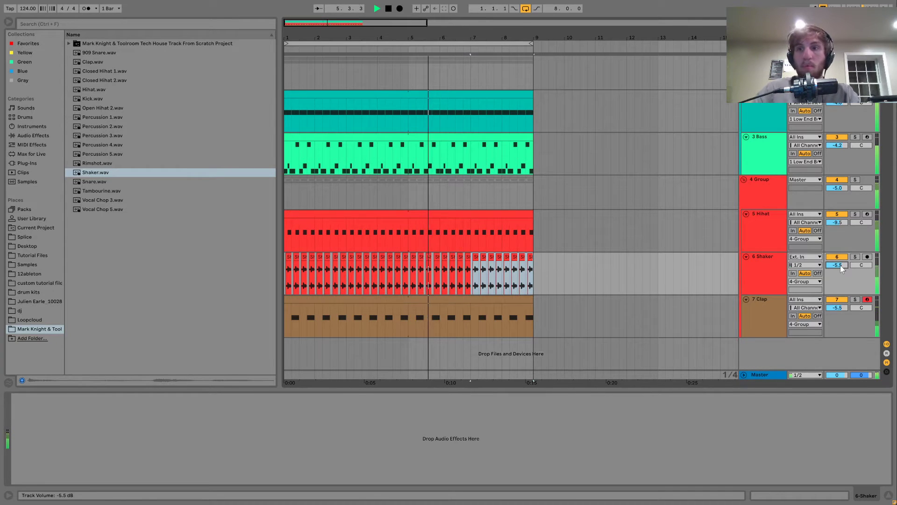
left_click(757, 223)
left_click_drag(835, 227, 812, 228)
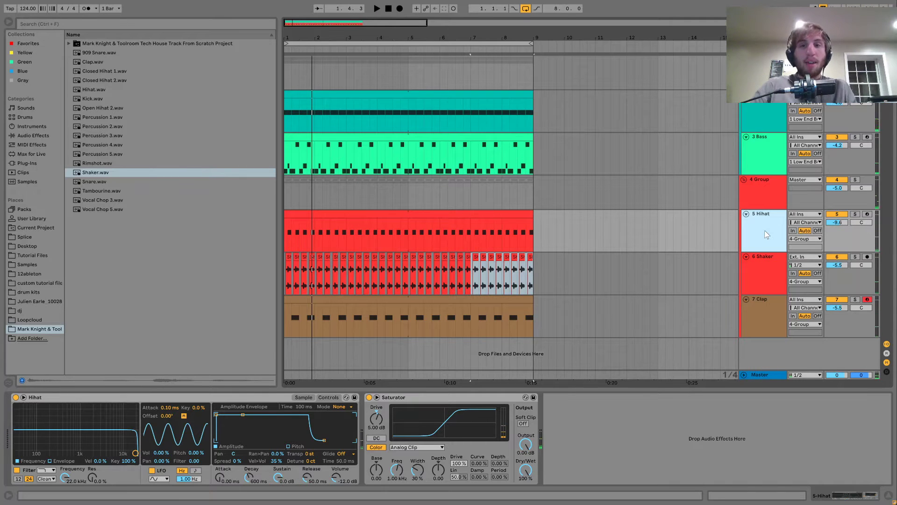
left_click(765, 261)
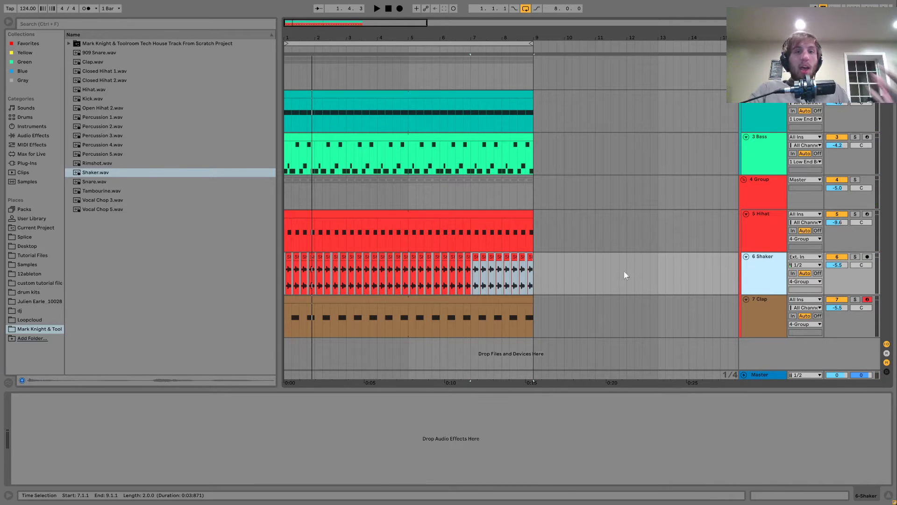
- Play the loop from the start and check the Shaker track briefly in solo
left_click(287, 269)
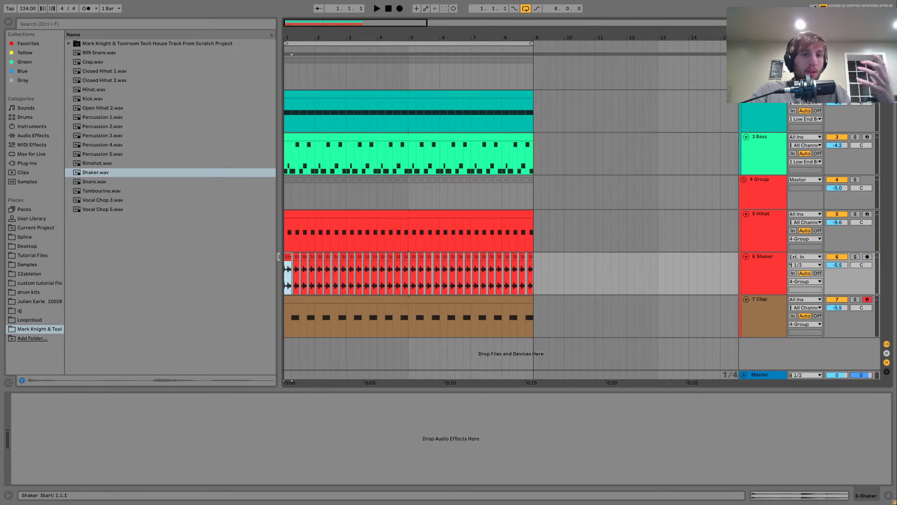
key("space")
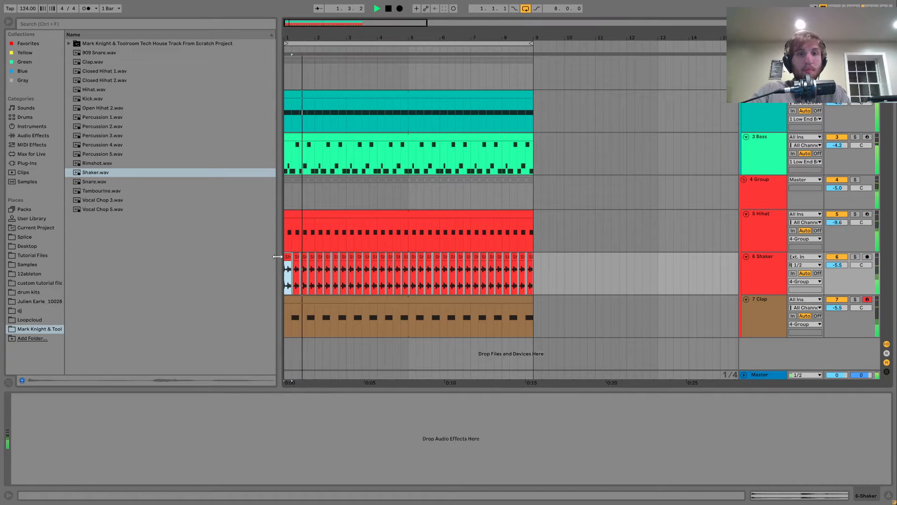
left_click(286, 279)
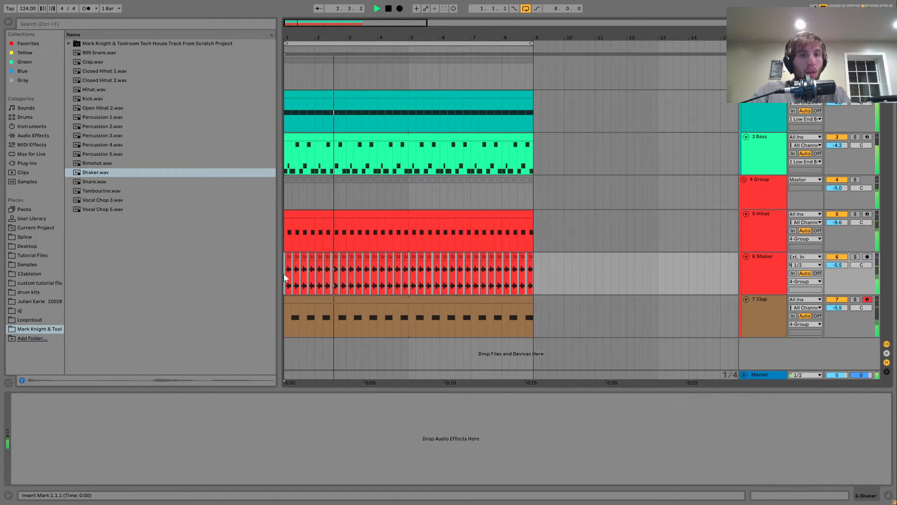
left_click(856, 257)
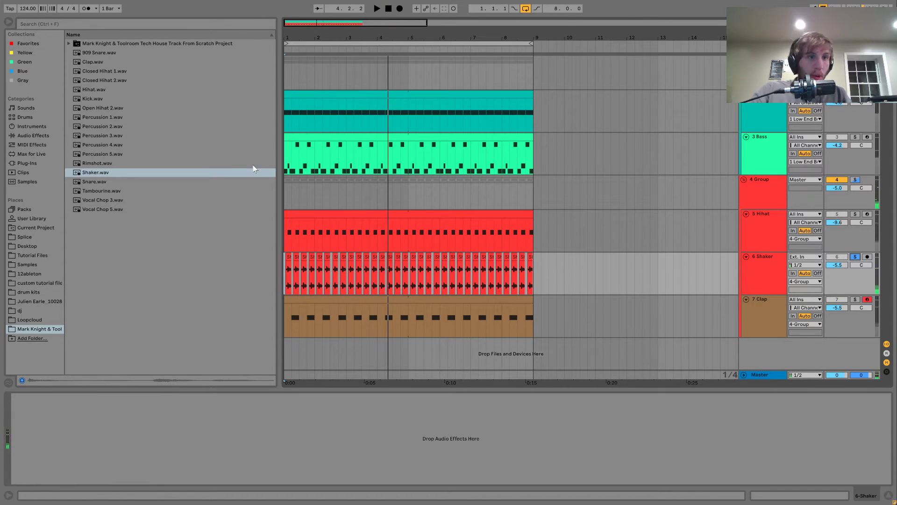
left_click(855, 257)
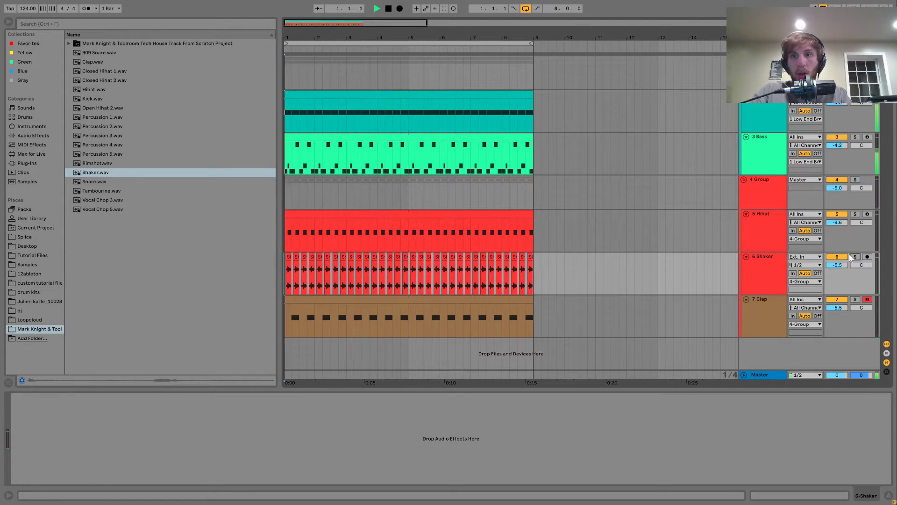
- Insert a MIDI track below Hihat and load an empty Drum Rack on it
left_click(766, 229)
key("ctrl+shift+t")
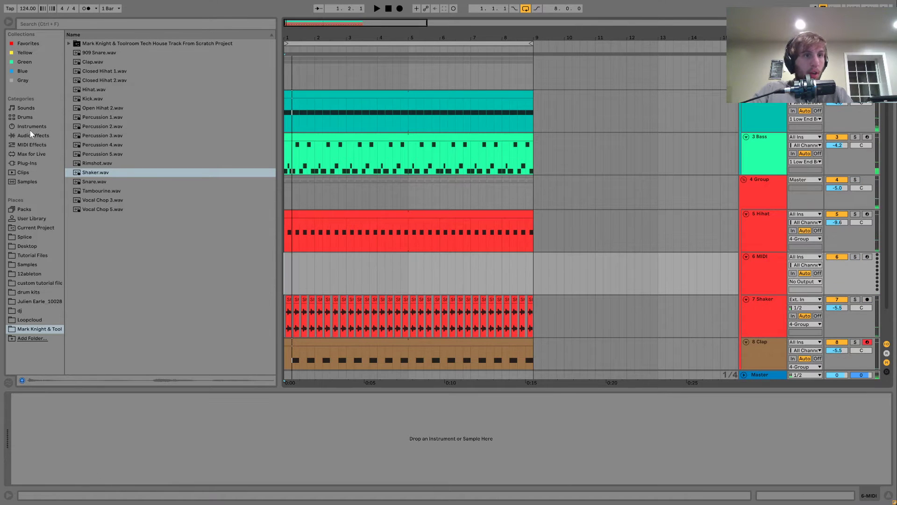
left_click(26, 117)
left_click(87, 53)
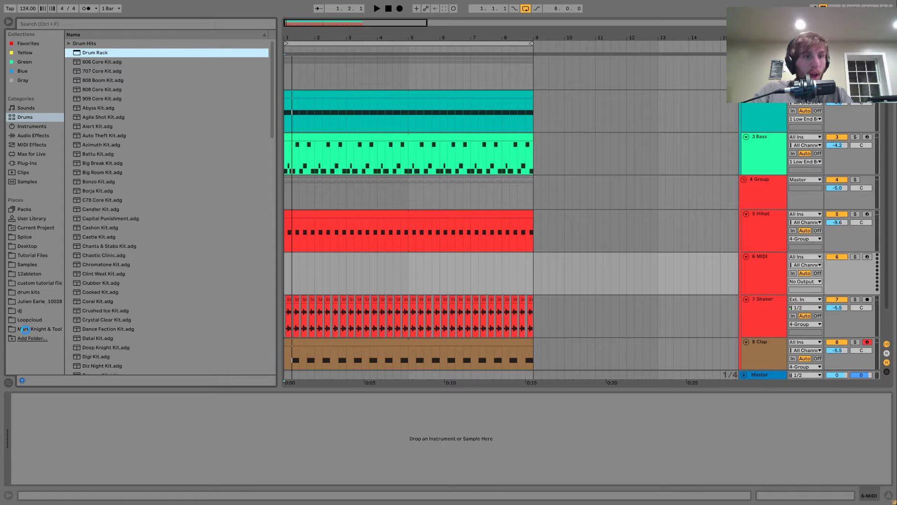
- Load Closed Hihat 1, Closed Hihat 2 and Tambourine from the Mark Knight folder onto Drum Rack pads C1, C#1 and D1
left_click(25, 329)
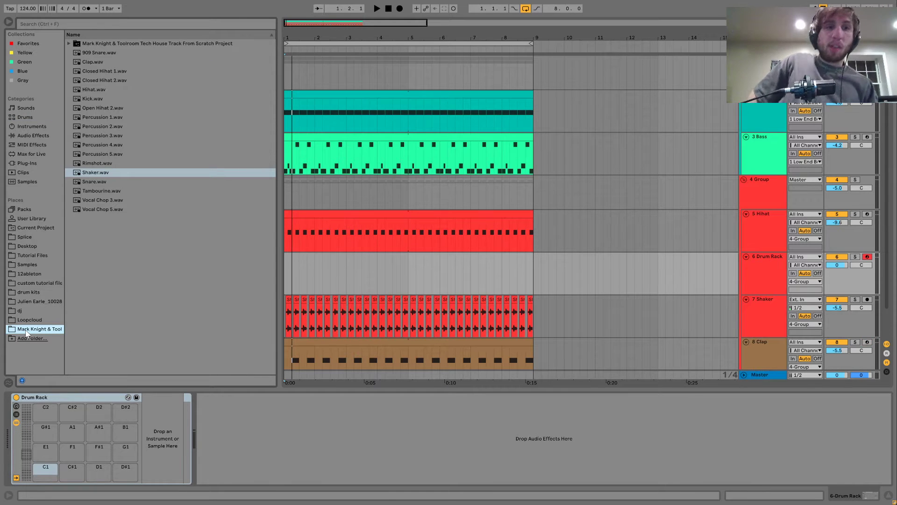
left_click(99, 73)
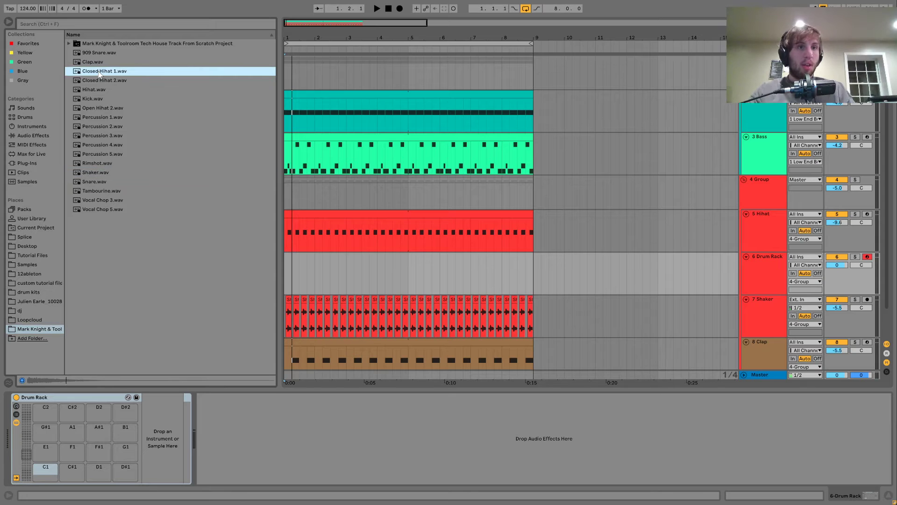
key("Down")
left_click(99, 73, "shift")
left_click_drag(94, 123, 45, 472)
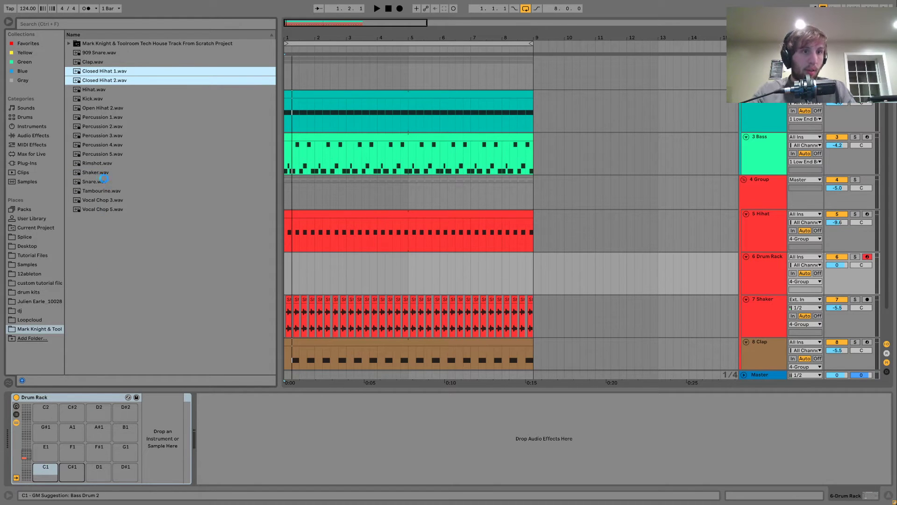
left_click(99, 192)
left_click_drag(99, 194, 96, 472)
- Create a four-bar MIDI clip on the Drum Rack track and place a Closed Hihat 2 note at 1.1.2
left_click_drag(406, 274, 271, 268)
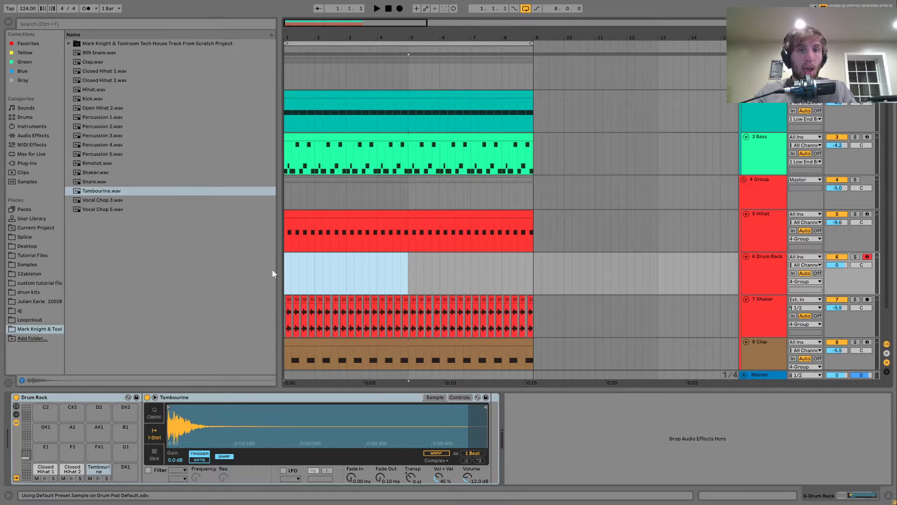
key("ctrl+shift+m")
double_click(181, 353)
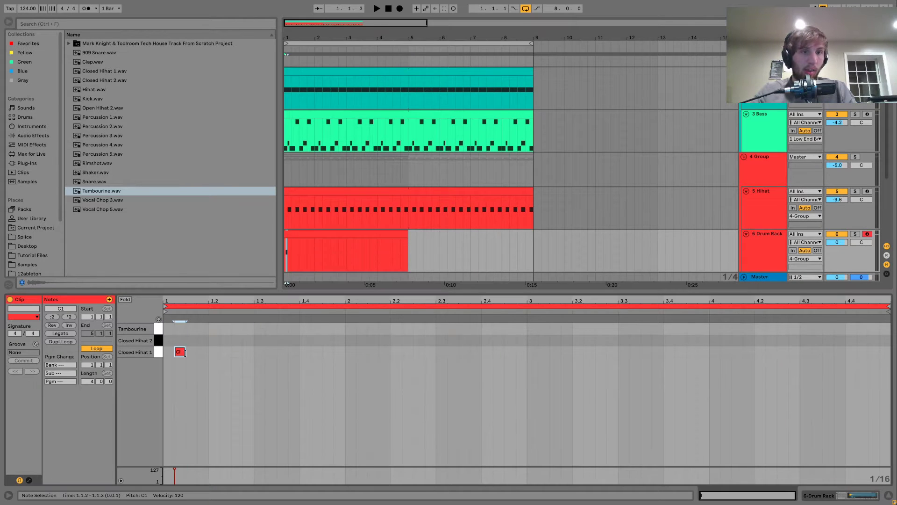
key("space")
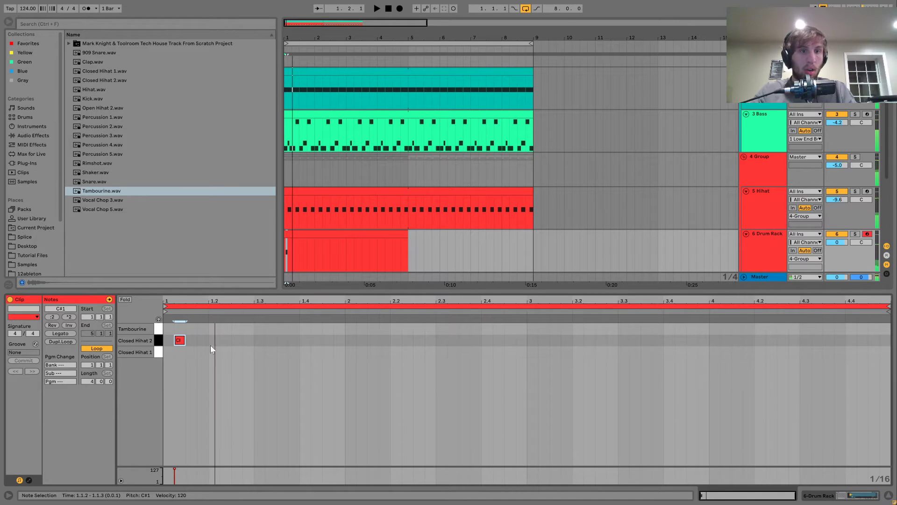
- Try Tambourine notes at 1.2 and 1.2.3 during playback, and remove the one at 1.2
double_click(224, 329)
key("Left")
double_click(237, 328)
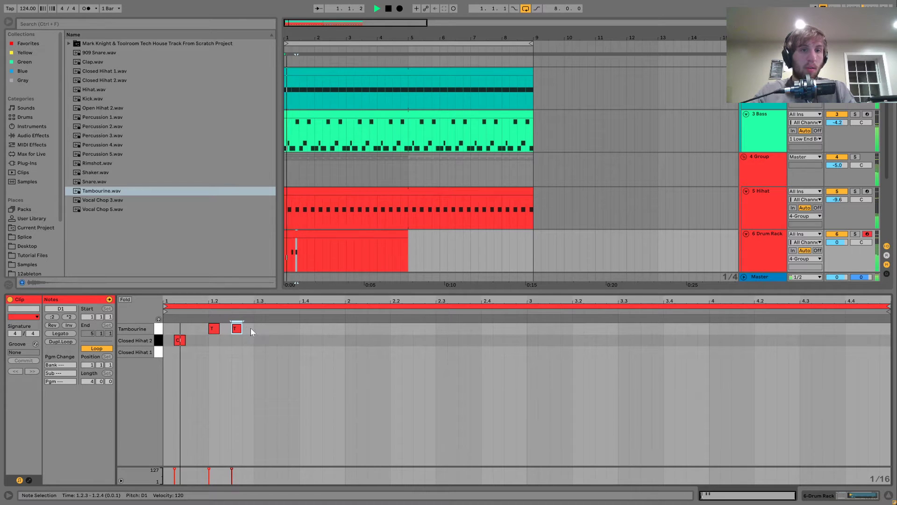
double_click(214, 328)
- Move the remaining Tambourine note to Closed Hihat 1 at 1.2.4 and listen to the pattern
left_click(235, 328)
key("Right")
key("Down")
key("Down")
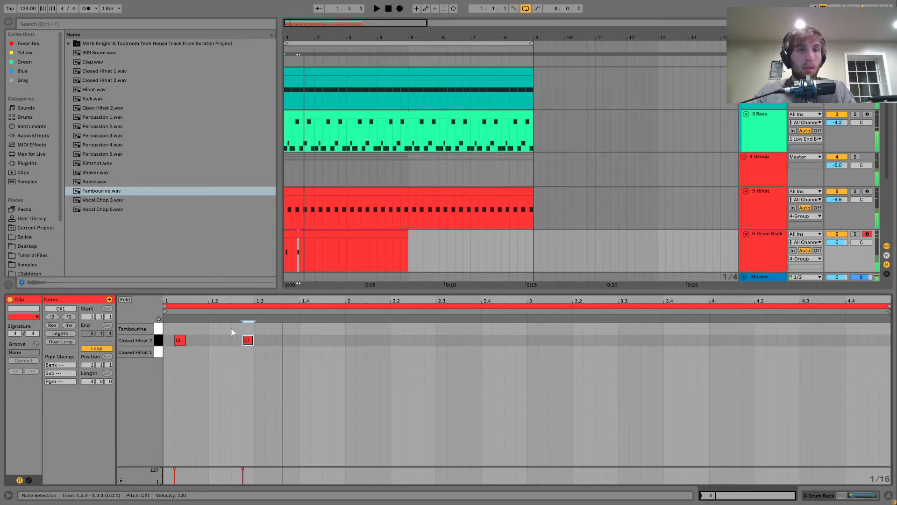
key("space")
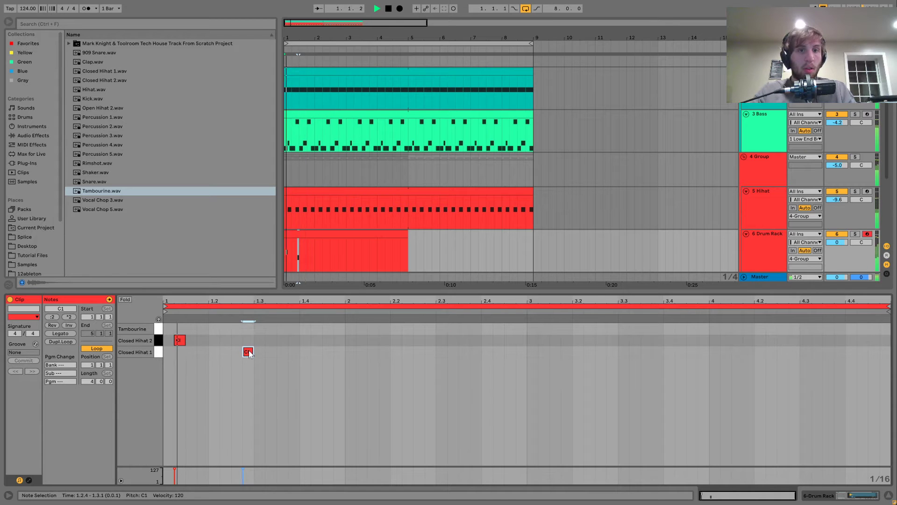
key("space")
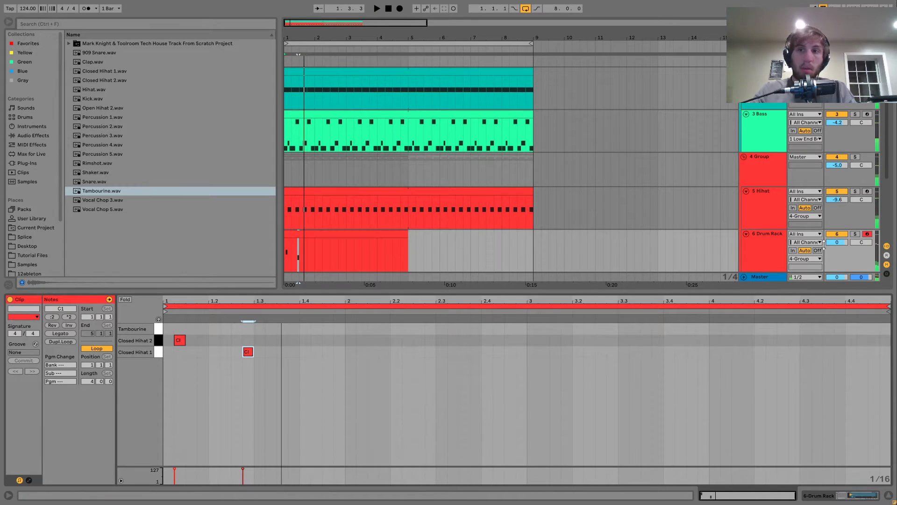
- Lower the Drum Rack track's volume to -6.7 dB and raise the Closed Hihat 2 sample's gain to 14 dB
left_click_drag(837, 242, 837, 252)
left_click(764, 234)
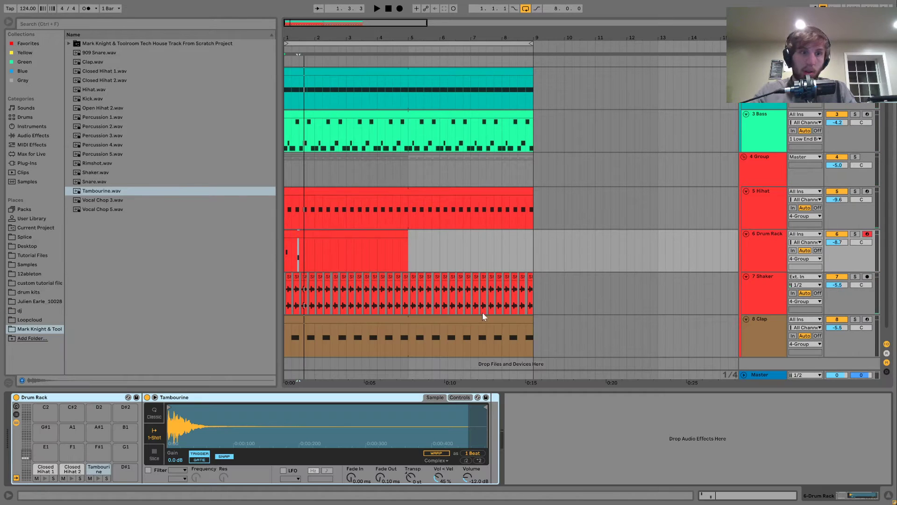
left_click(72, 468)
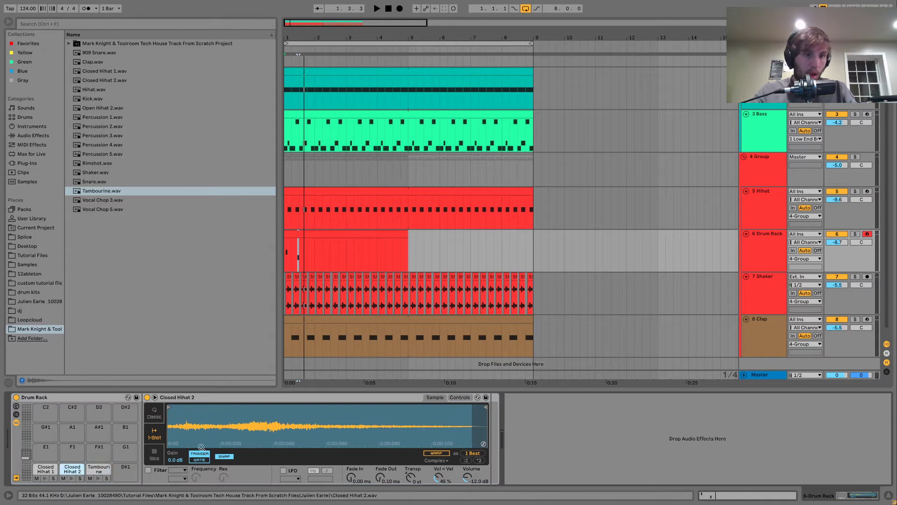
left_click_drag(176, 462, 170, 457)
key("space")
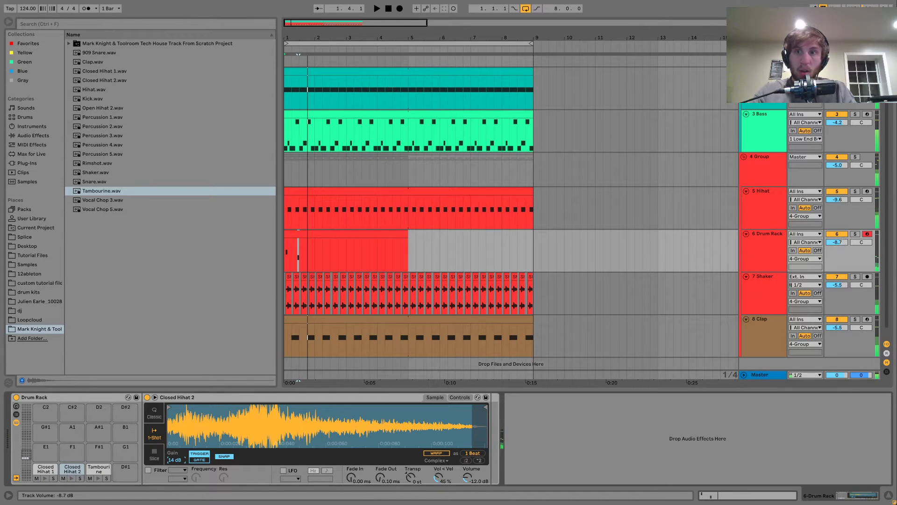
- Lower the Drum Rack track's volume to -9.2 dB and open its four-bar MIDI clip for editing
key("space")
double_click(397, 235)
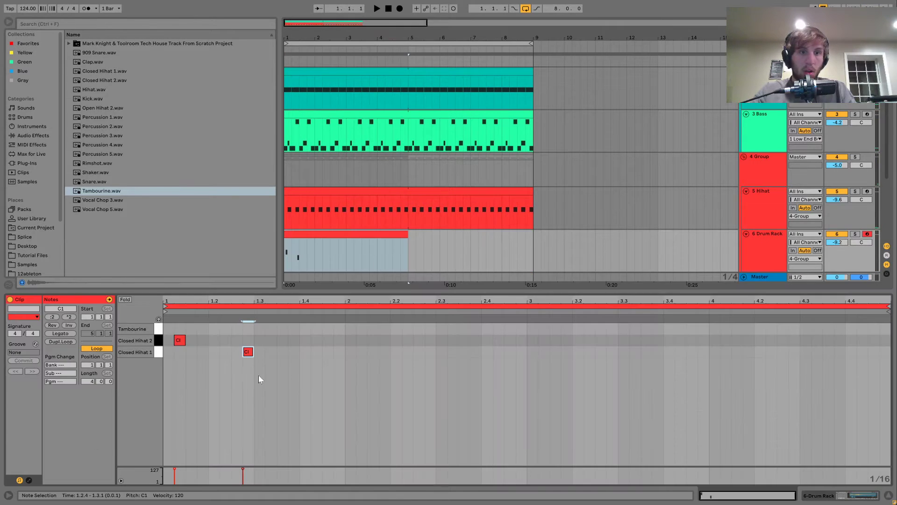
- Add a Closed Hihat 1 note at 1.2.2 in the Drum Rack clip and play the pattern
double_click(226, 351)
key("space")
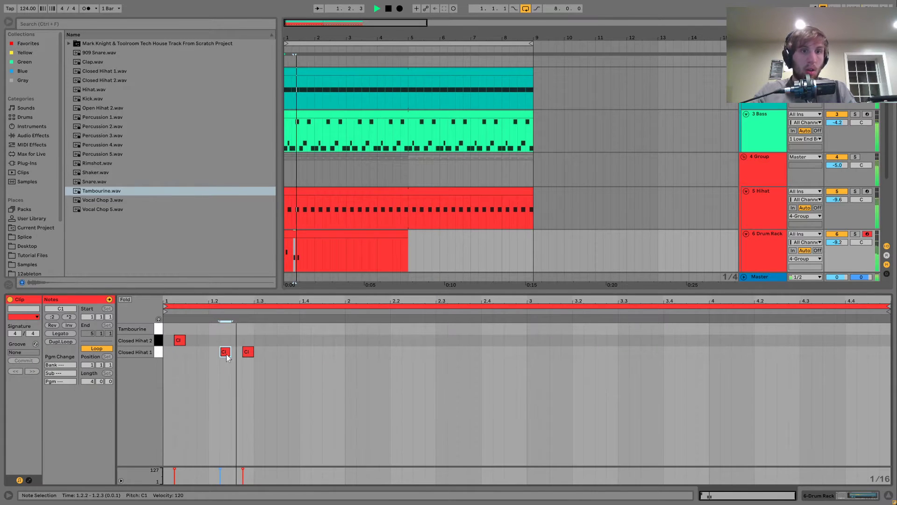
- Browse the Core Library pack to the Logic 16 Swing grooves inside its Swing and Groove folder
left_click(24, 210)
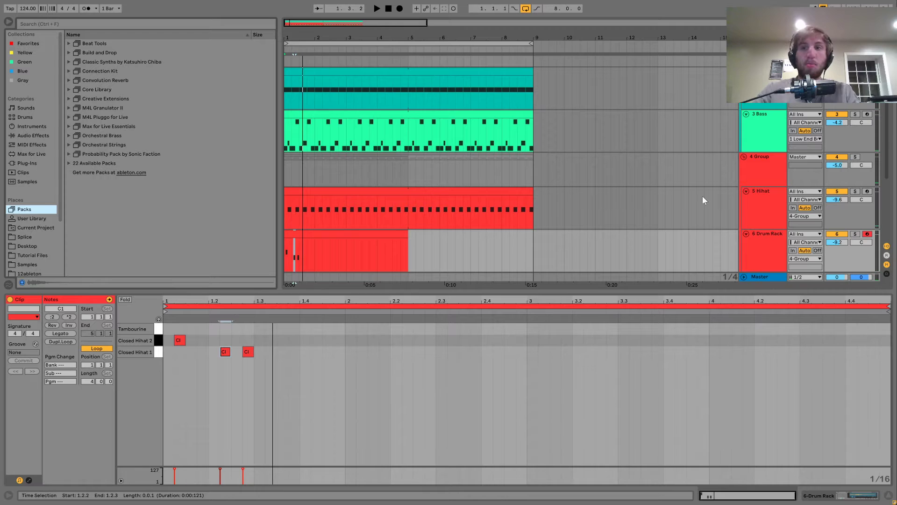
left_click(766, 258)
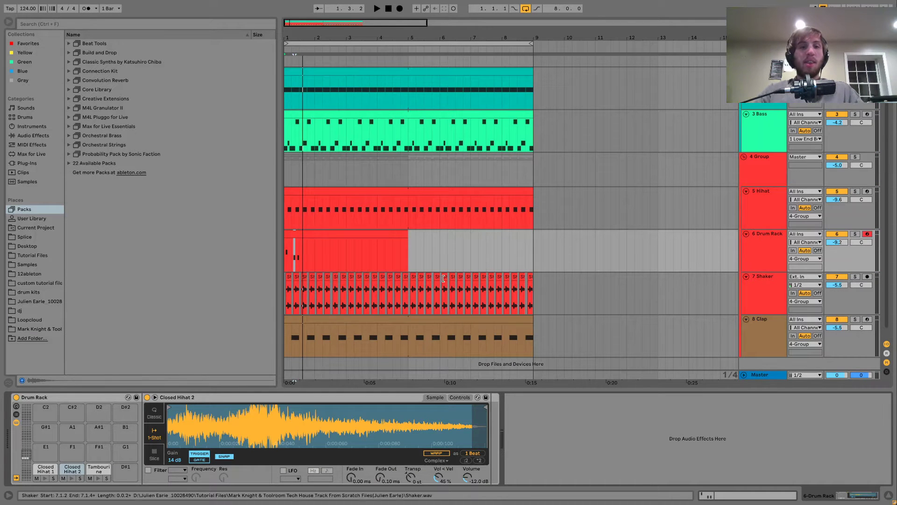
key("space")
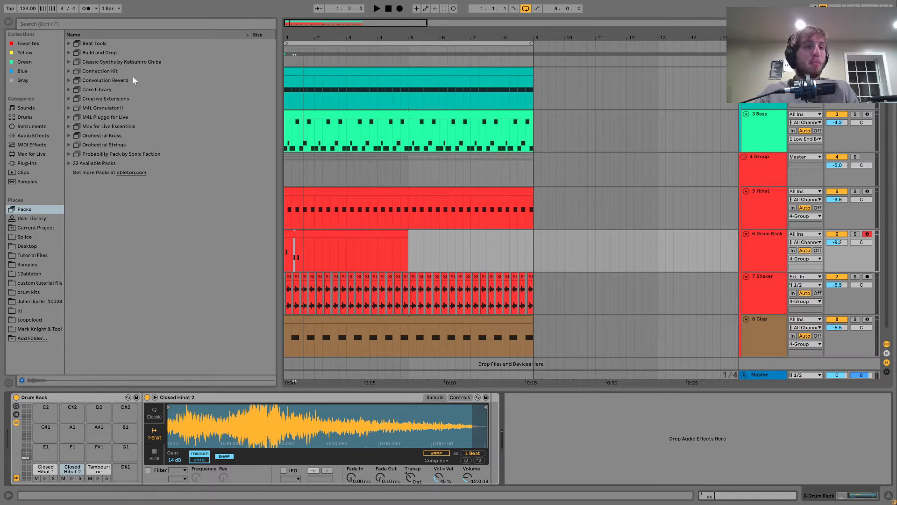
left_click(108, 90)
left_click(109, 92)
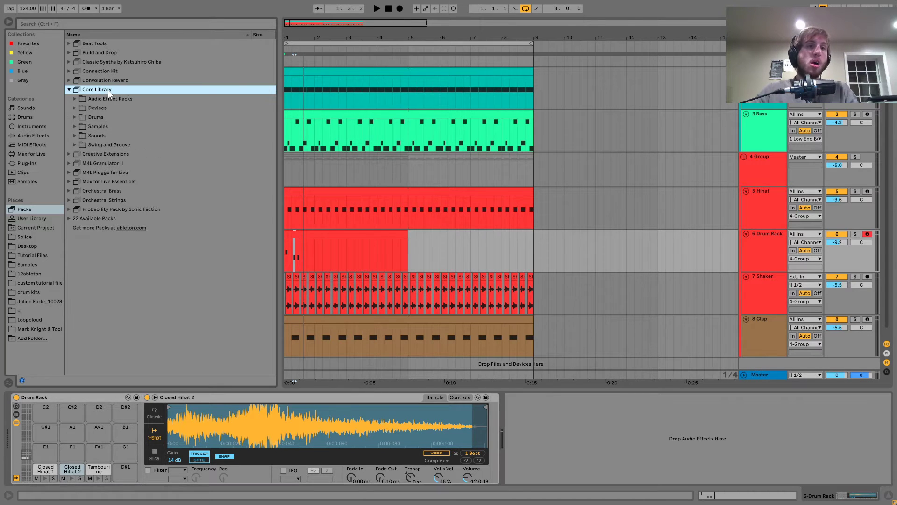
double_click(106, 146)
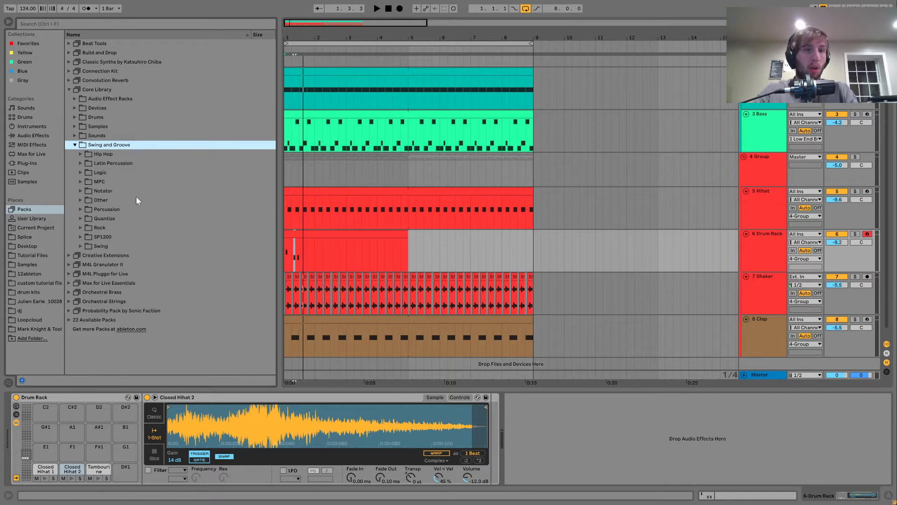
double_click(97, 173)
scroll(97, 175, "down", 12)
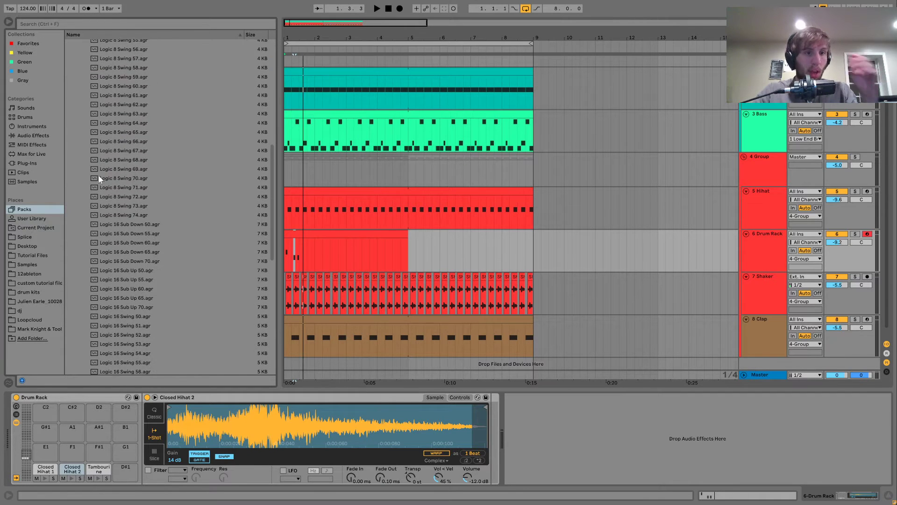
scroll(97, 175, "down", 3)
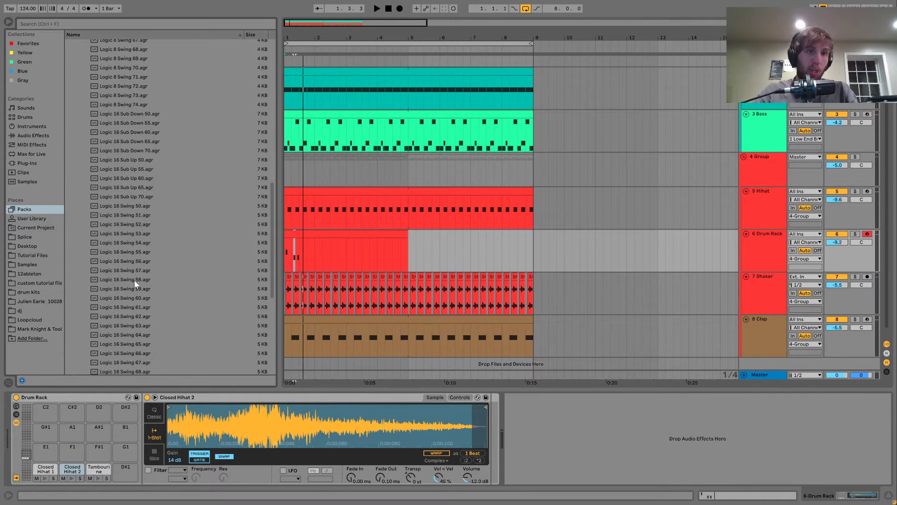
- Preview several Logic 16 Swing grooves between 54 and 60 to compare their swing amounts
left_click(131, 299)
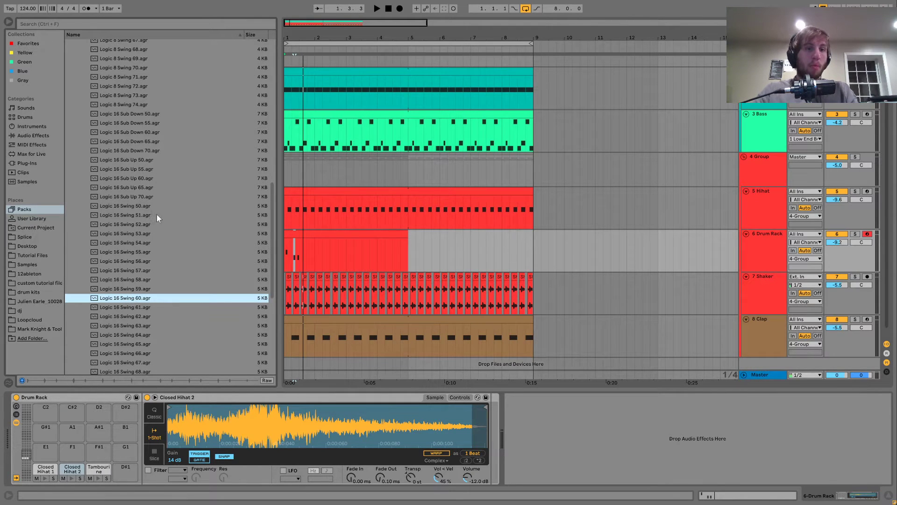
left_click(132, 242)
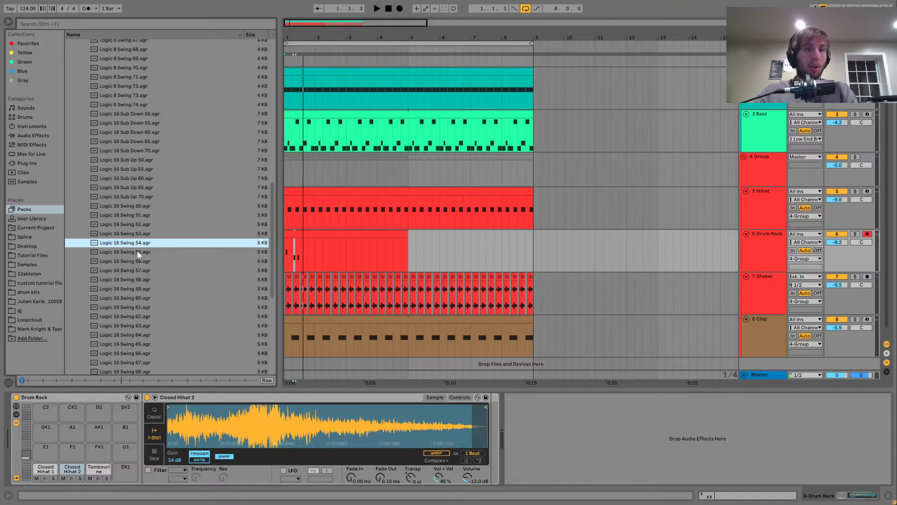
left_click(138, 253)
left_click(140, 271)
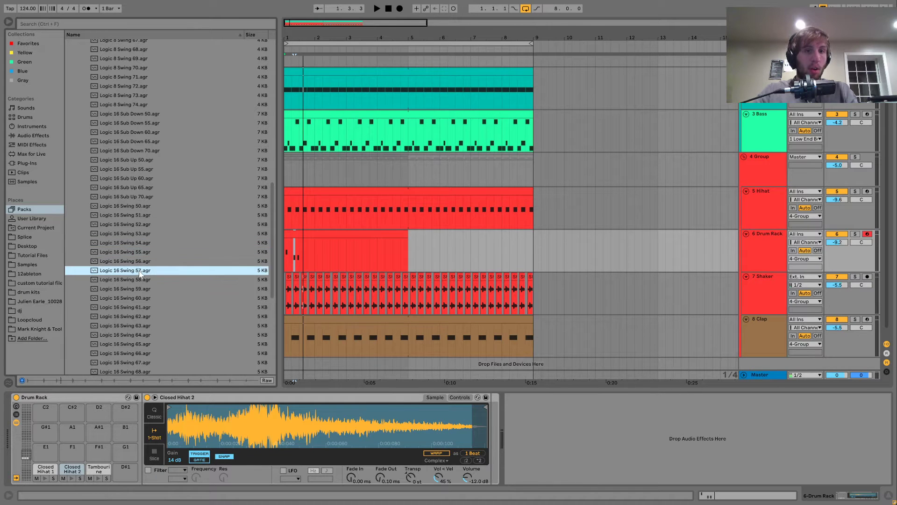
left_click(138, 279)
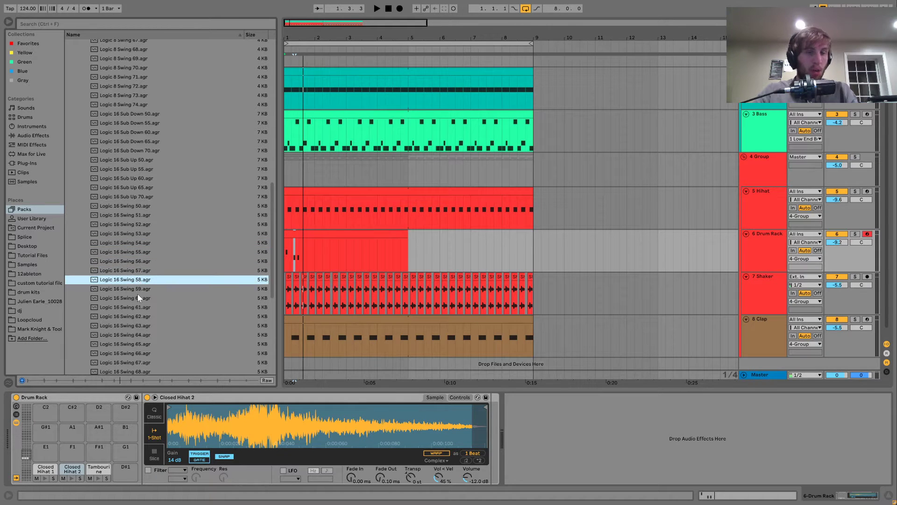
- Apply the Logic 16 Swing 60 groove to the Drum Rack clip and listen to the loop from its start
left_click(138, 296)
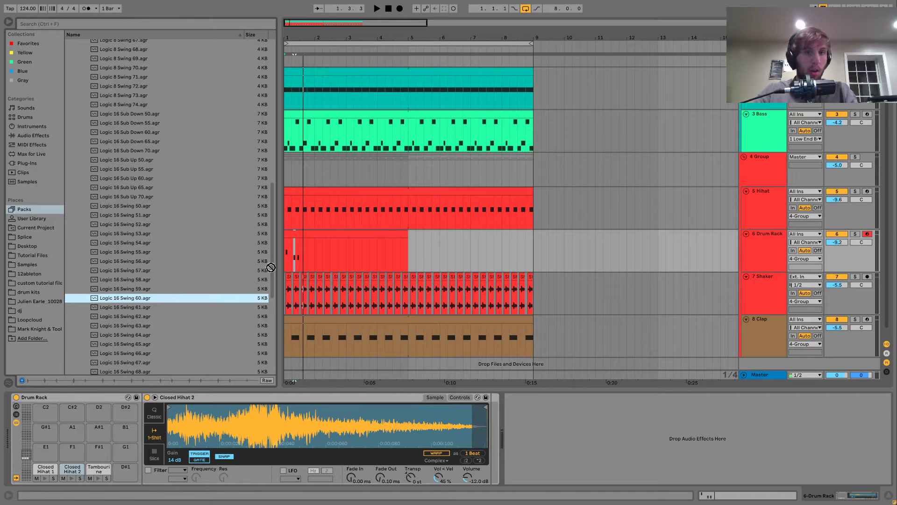
left_click_drag(296, 237, 296, 236)
left_click_drag(150, 291, 302, 232)
key("space")
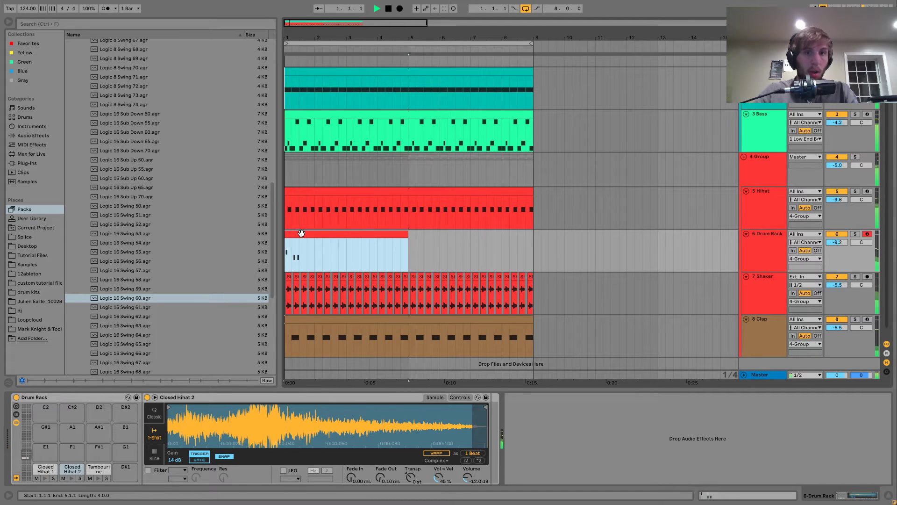
left_click(289, 41)
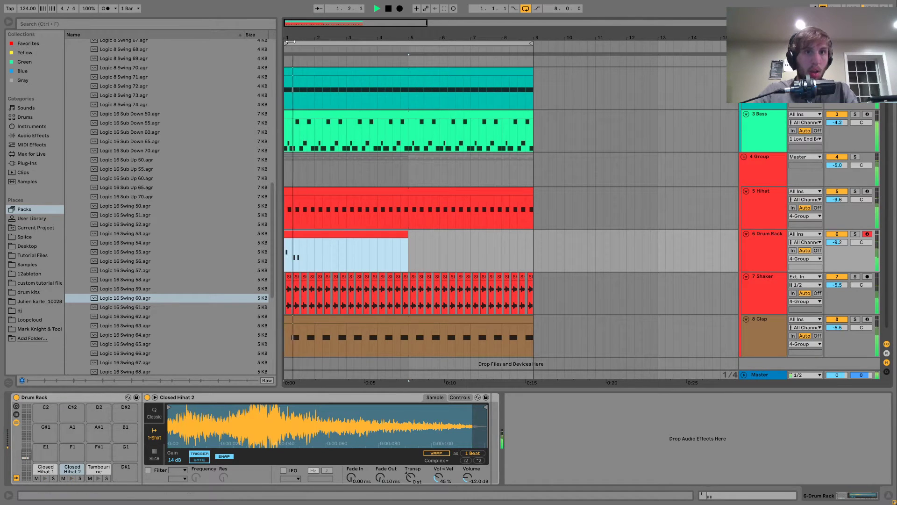
left_click_drag(285, 38, 284, 40)
key("space")
key("space")
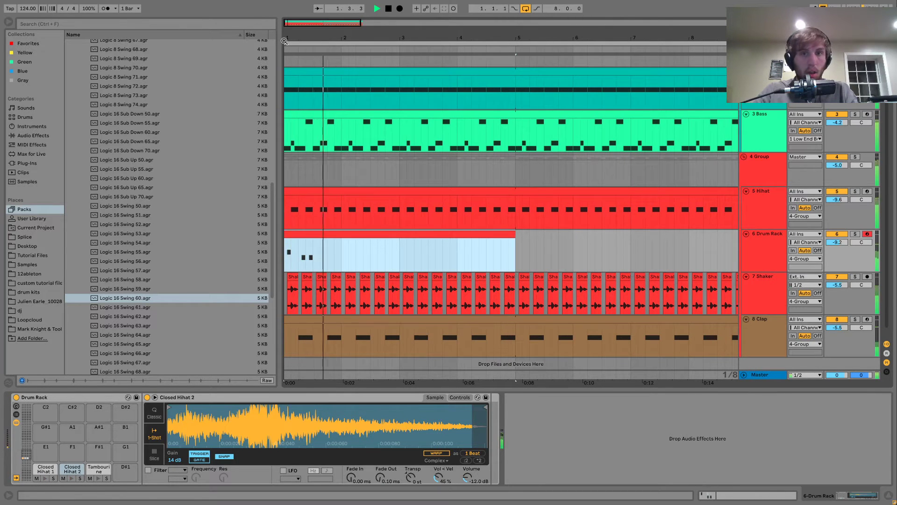
key("space")
- Inspect the Drum Rack clip's groove setting and the Logic 16 Swing 60 entry in the Groove Pool
double_click(319, 234)
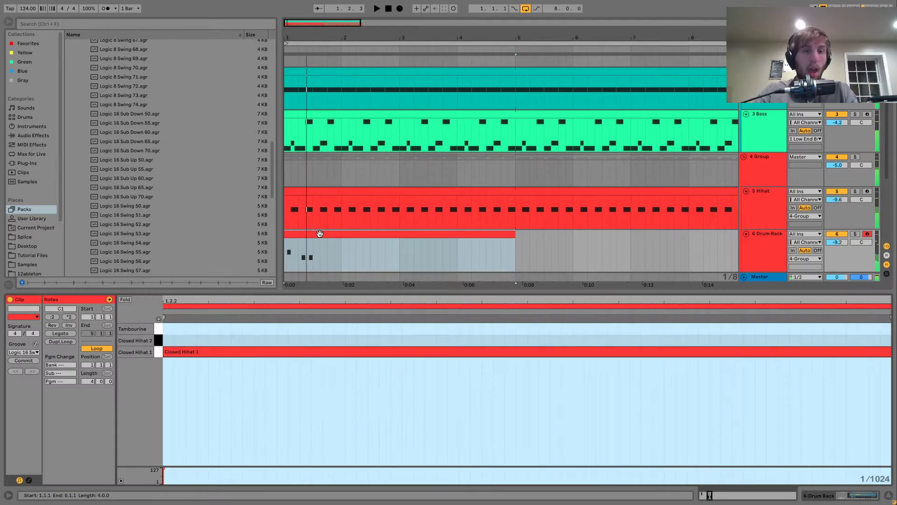
mouse_move(297, 304)
left_mouse_down()
mouse_move(297, 315)
mouse_move(297, 299)
left_mouse_up()
left_click(776, 245)
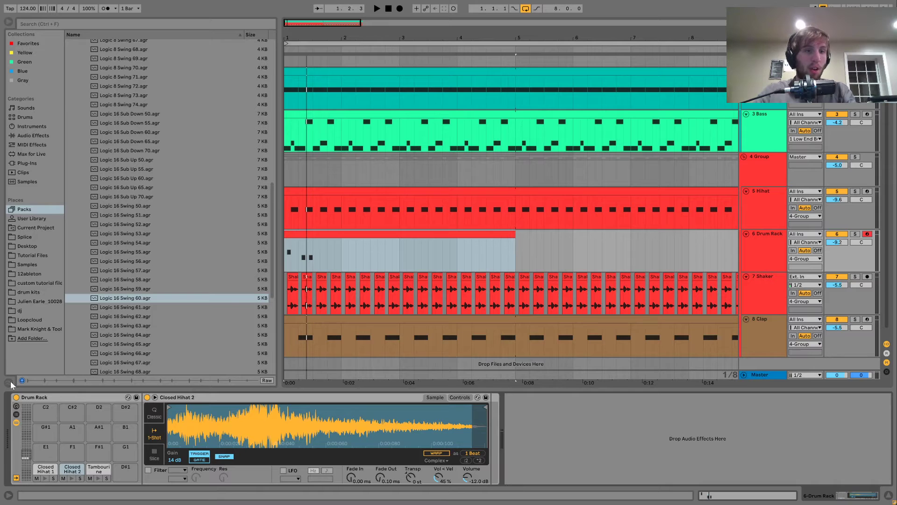
left_click(11, 382)
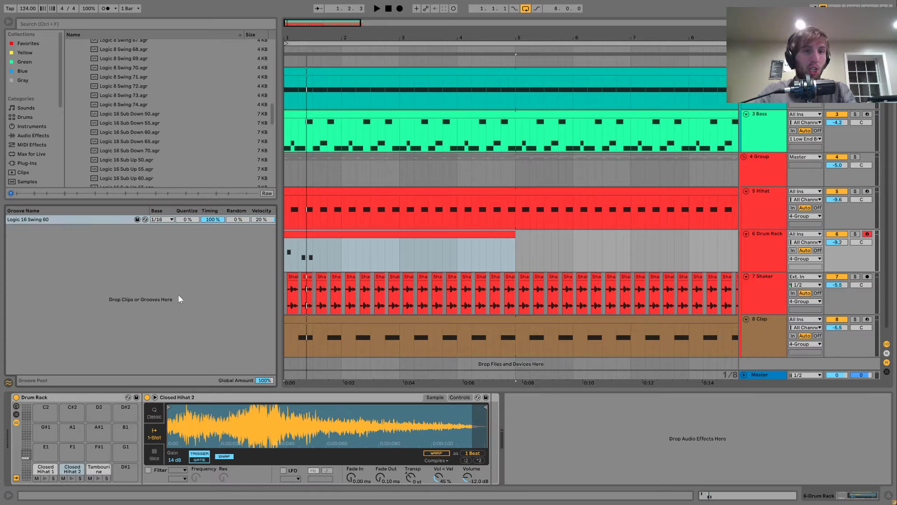
left_click(60, 217)
scroll(119, 180, "down", 4)
left_click(120, 186)
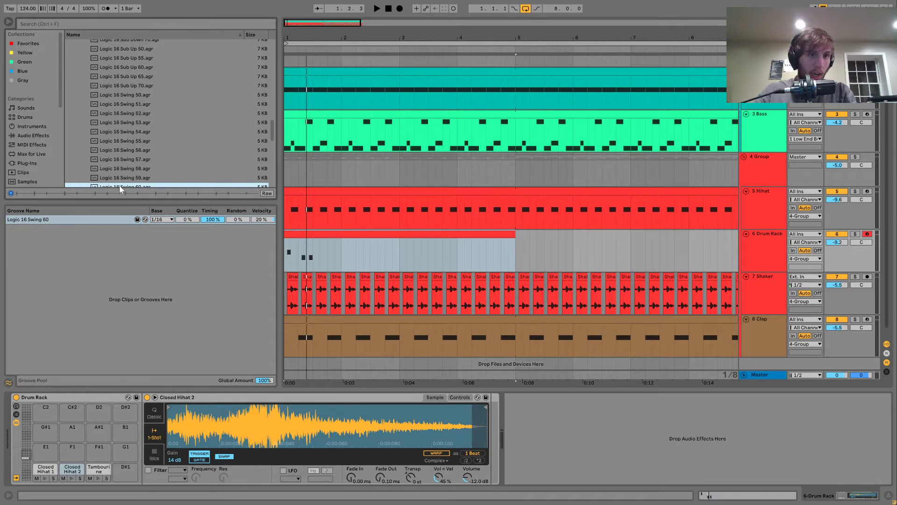
left_click(9, 382)
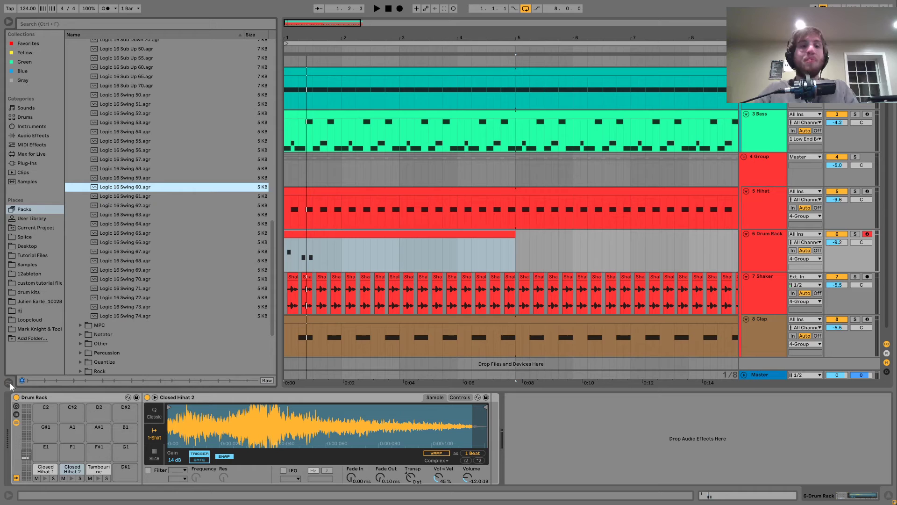
- Reopen the Drum Rack clip's notes and add three consecutive sixteenth Tambourine notes at 1.3, 1.3.2 and 1.3.3 during playback
double_click(309, 235)
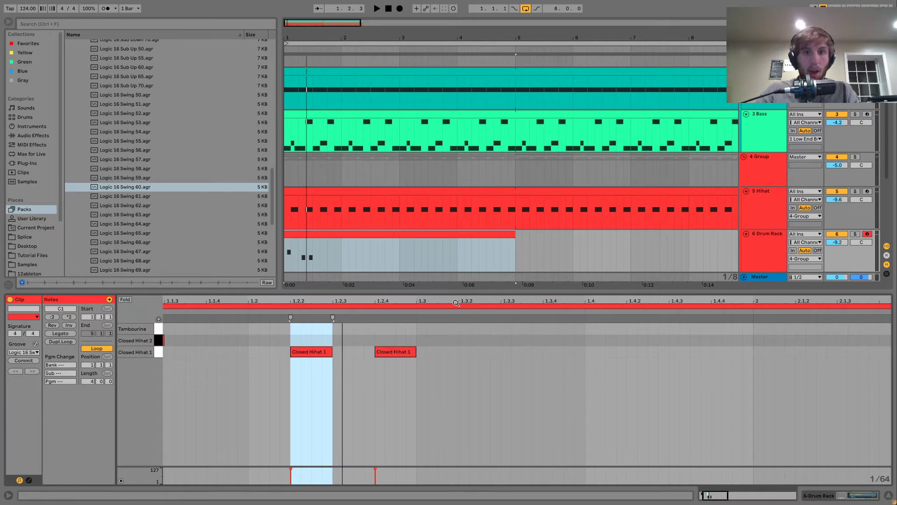
double_click(269, 328)
key("space")
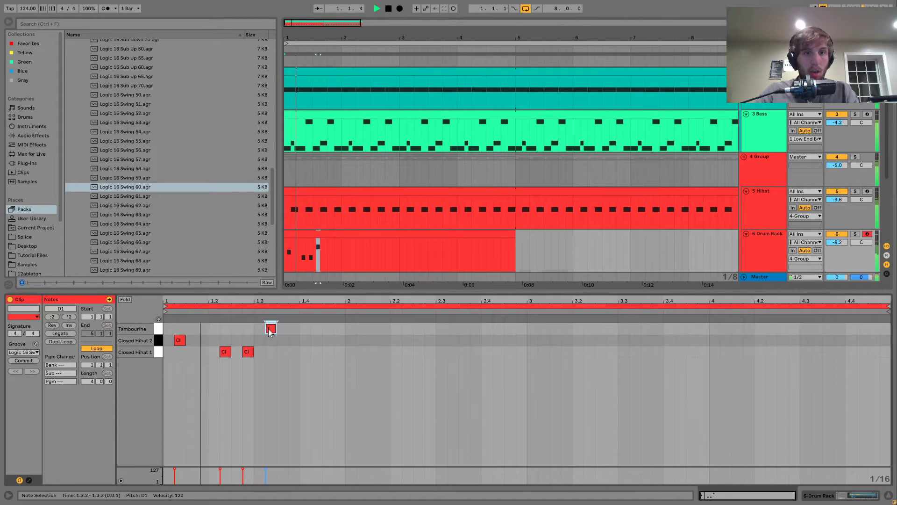
key("Down")
key("Up")
key("Left")
key("ctrl+d")
key("ctrl+d")
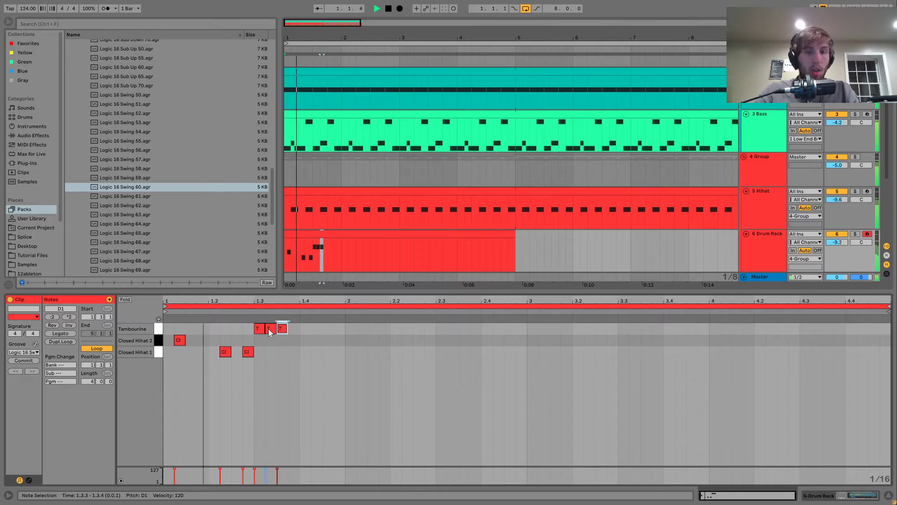
- Add Closed Hihat 2 notes at 1.3.4 and 1.4.4 while the loop plays
double_click(291, 344)
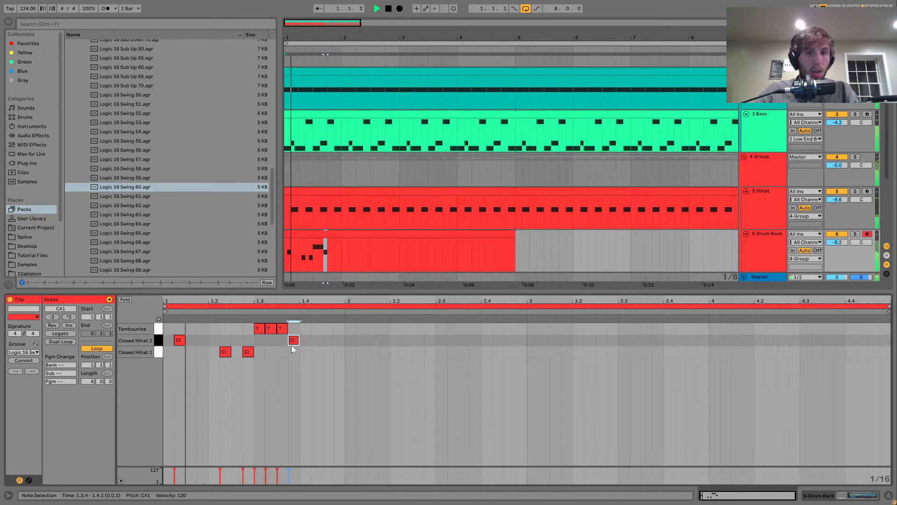
key("ctrl+d")
key("Right")
key("Right")
key("Right")
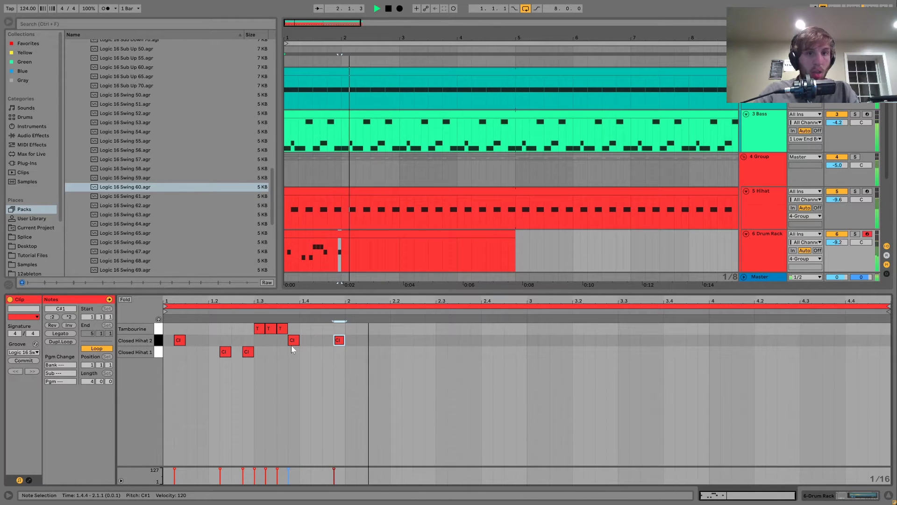
- Place a note in beat 1.4, move it to the Tambourine row at 1.4, and duplicate it to 1.4.3
double_click(314, 352)
key("space")
key("shift+Right")
key("space")
key("Right")
key("Up")
key("Up")
key("Left")
key("Left")
key("ctrl+d")
key("Right")
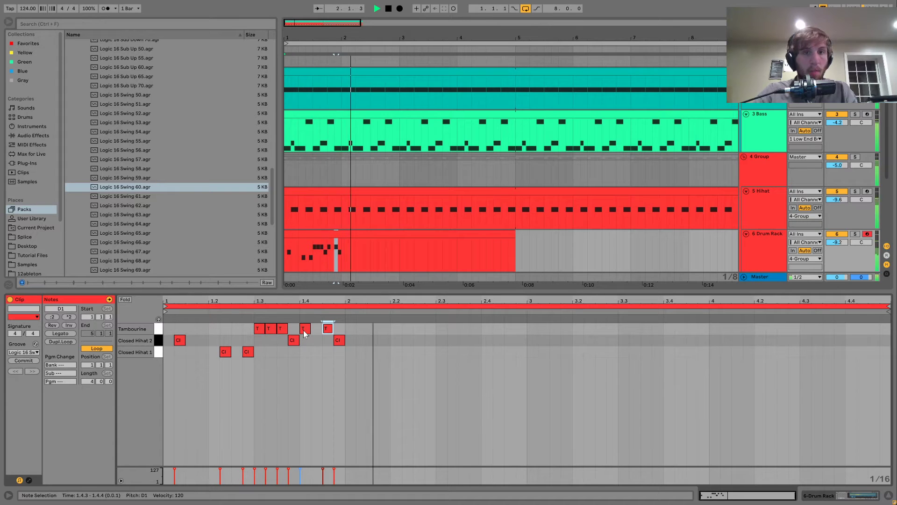
key("space")
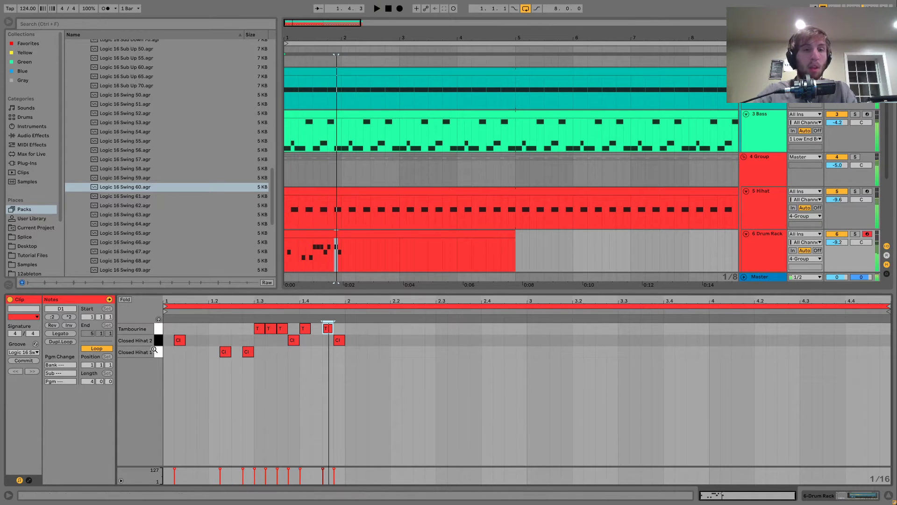
- Add Tambourine notes at 1.1, 1.1.3, 1.2 and 1.2.3, and listen to the full first-bar pattern
double_click(170, 329)
double_click(189, 329)
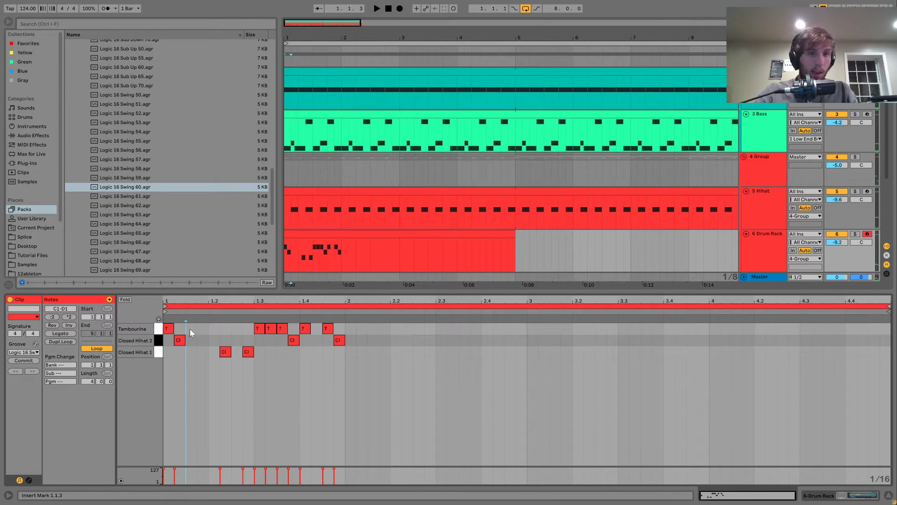
double_click(213, 329)
double_click(237, 329)
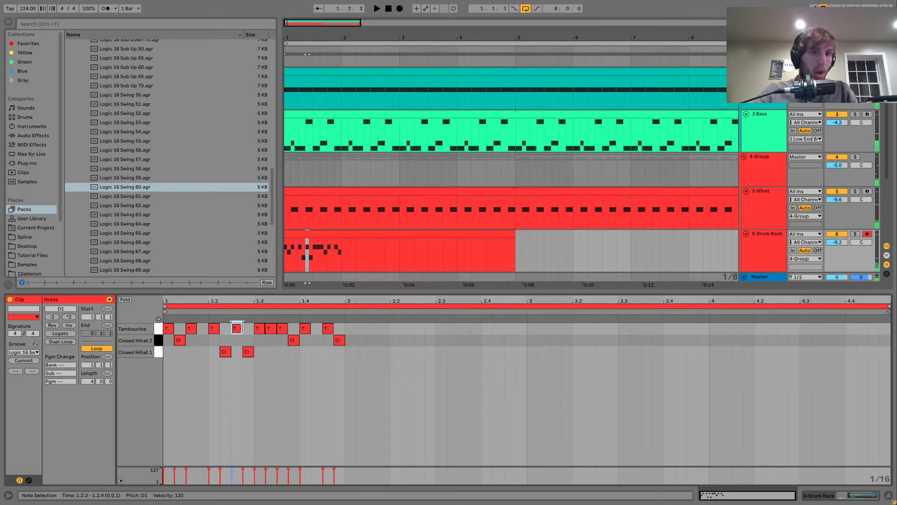
left_click(855, 234)
key("space")
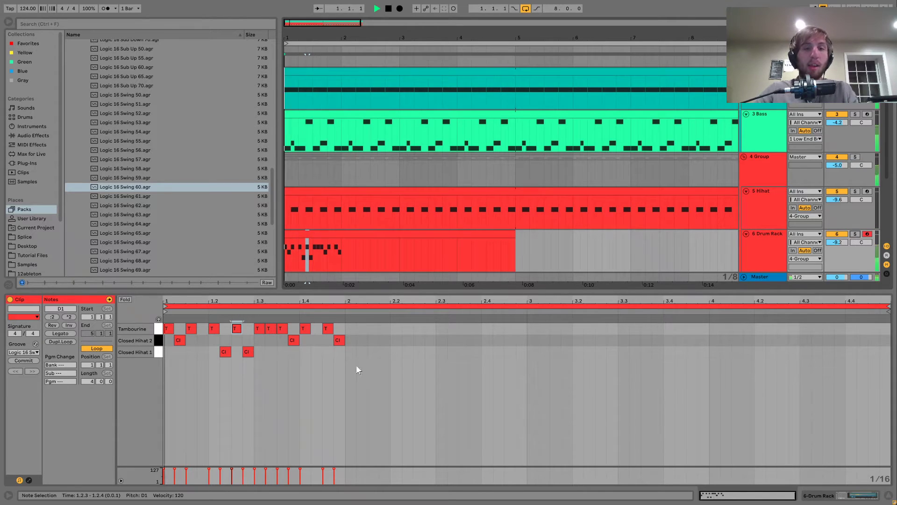
left_click(331, 353)
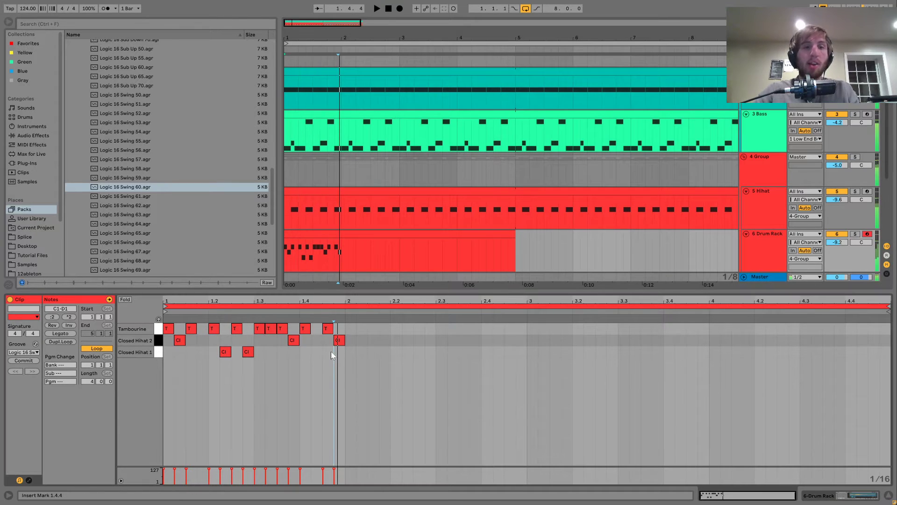
key("space")
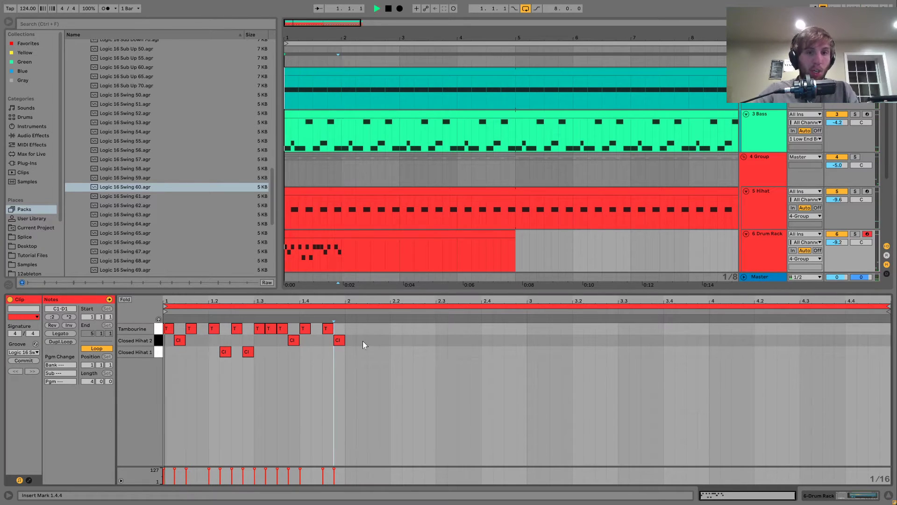
- Extend the pattern into bar 2 with a Closed Hihat 1 note at 2.1.2 and a Closed Hihat 2 note at 2.1.4
double_click(361, 351)
key("space")
double_click(384, 341)
- Duplicate the first bar's Tambourine notes into bar 2 and play the clip
left_click_drag(346, 329, 168, 327)
key("ctrl+d")
key("space")
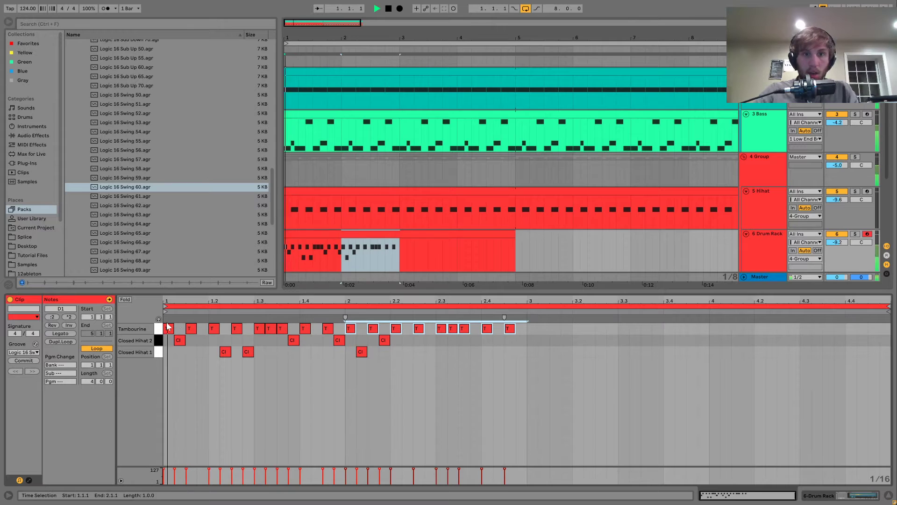
- Add a Closed Hihat 2 note at 2.2.2
double_click(406, 340)
left_click_drag(413, 340, 412, 340)
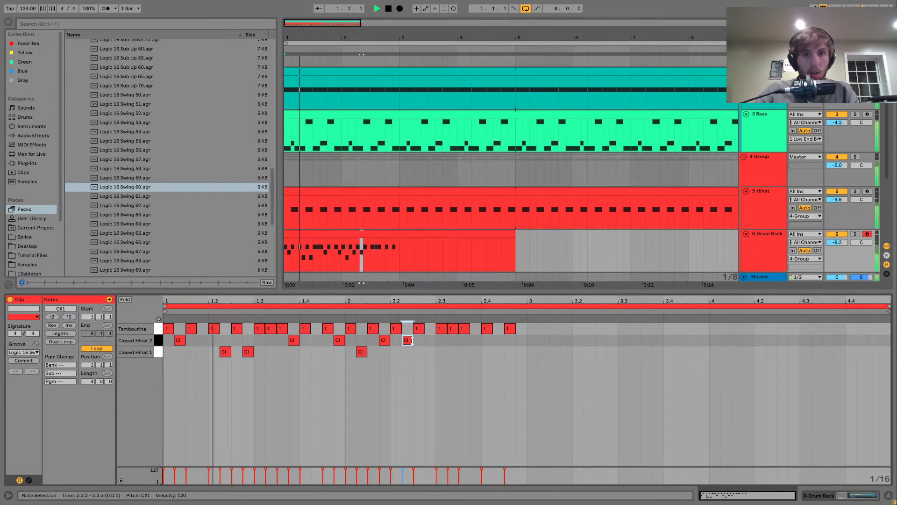
- Move the Closed Hihat 2 note from 2.2.2 to 2.2.4, remove the one at 2.1.4, and replay the clip
key("Right")
key("Right")
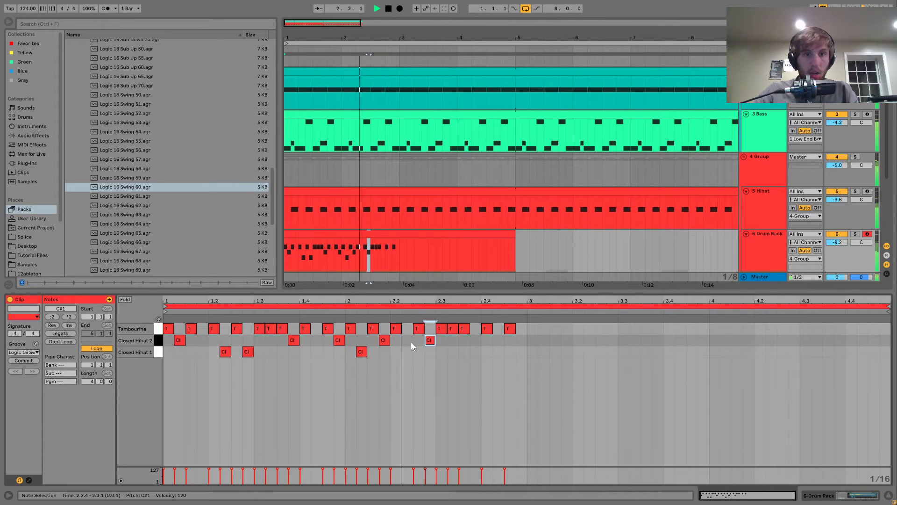
key("space")
double_click(385, 341)
key("space")
- Duplicate the Closed Hihat 2 note to 2.3.2 and add a Closed Hihat 1 note at 2.4.4
left_click(435, 342)
key("ctrl+d")
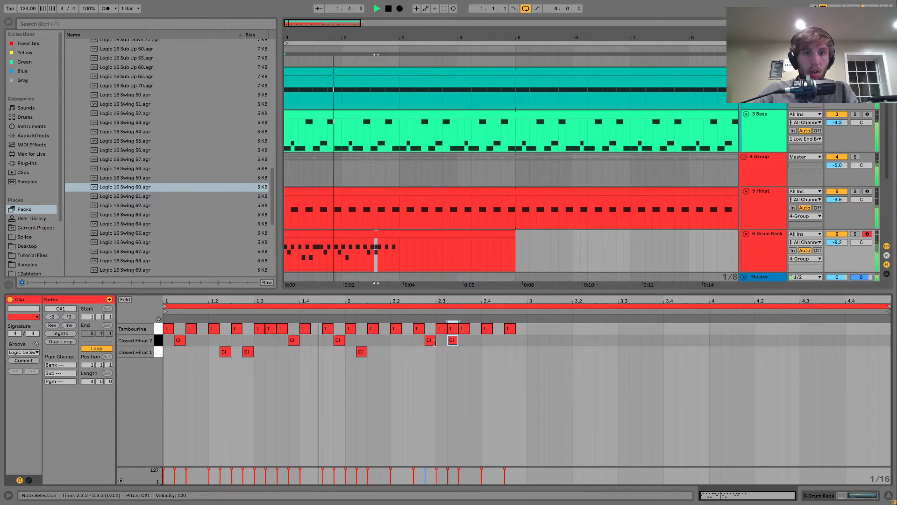
key("ctrl+d")
key("Right")
key("Right")
key("Right")
key("Right")
key("space")
key("Down")
key("Right")
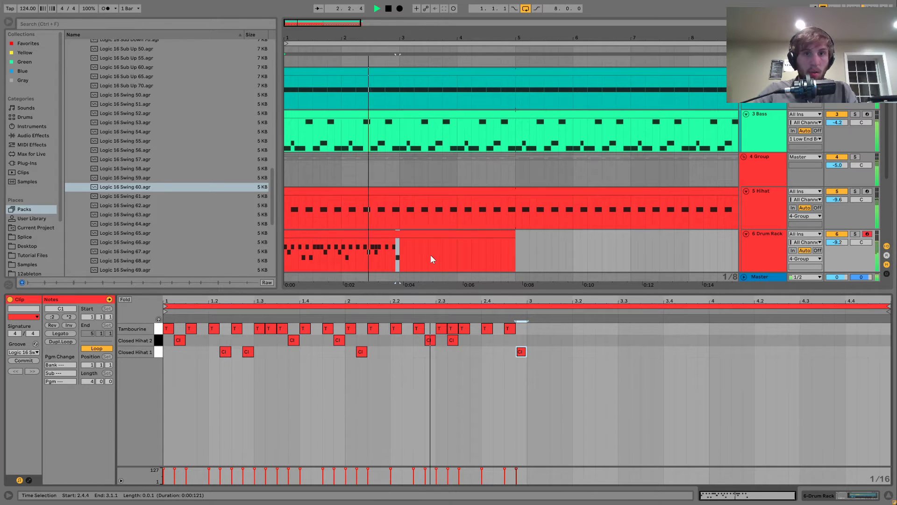
- Repeat the first two bars of the Drum Rack clip until the pattern fills all eight bars of the arrangement
left_click_drag(399, 251, 285, 243)
key("space")
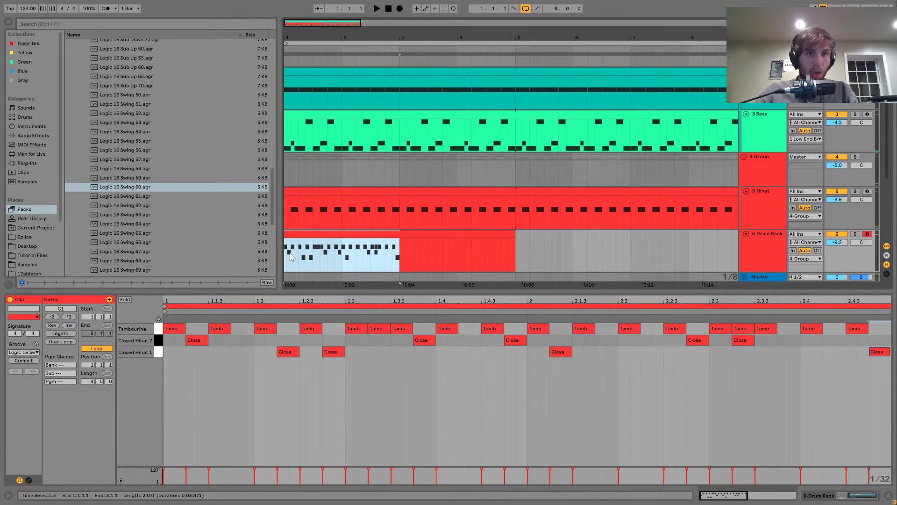
key("ctrl+d")
key("ctrl+d")
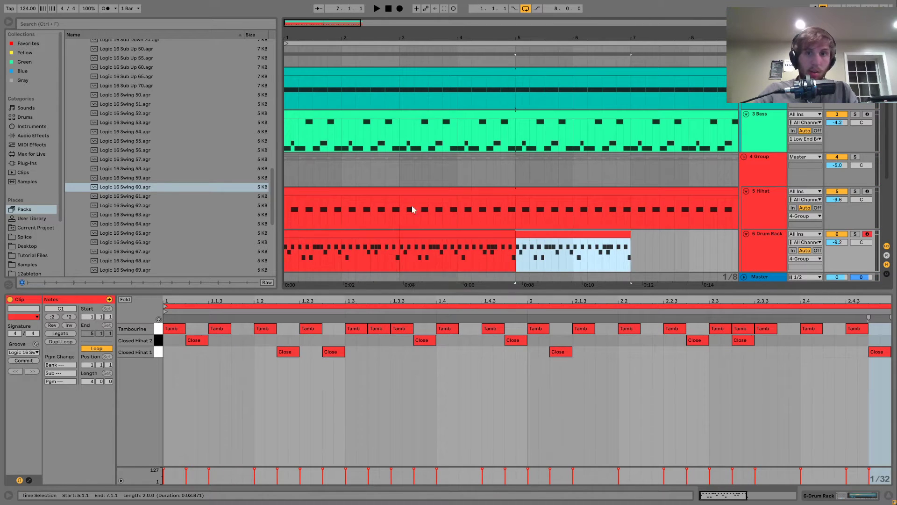
key("ctrl+d")
key("w")
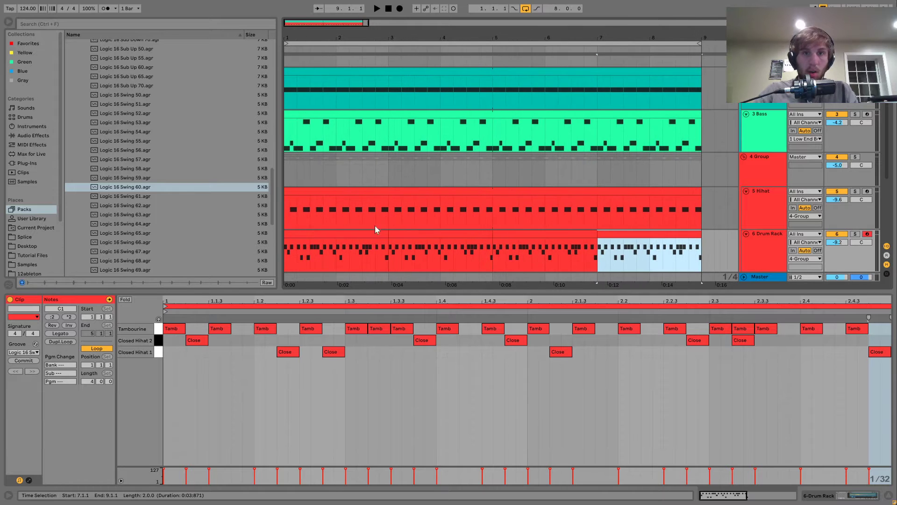
- Play the loop and lower the Drum Rack track's volume to -10.3 dB
left_click(329, 234)
key("space")
double_click(773, 242)
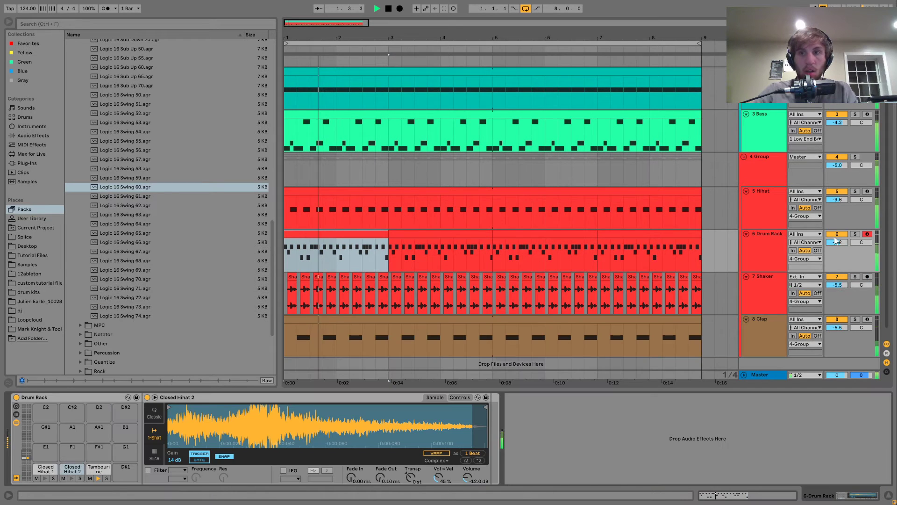
scroll(842, 242, "down", 2)
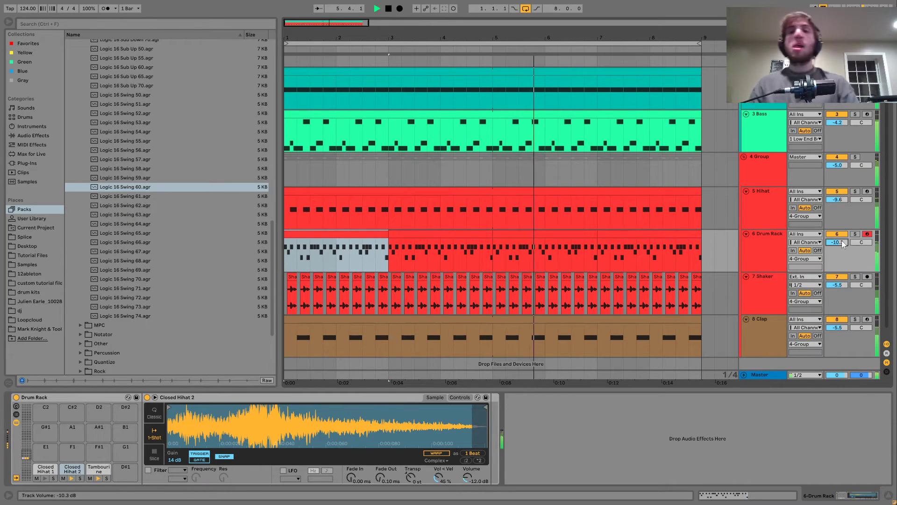
key("space")
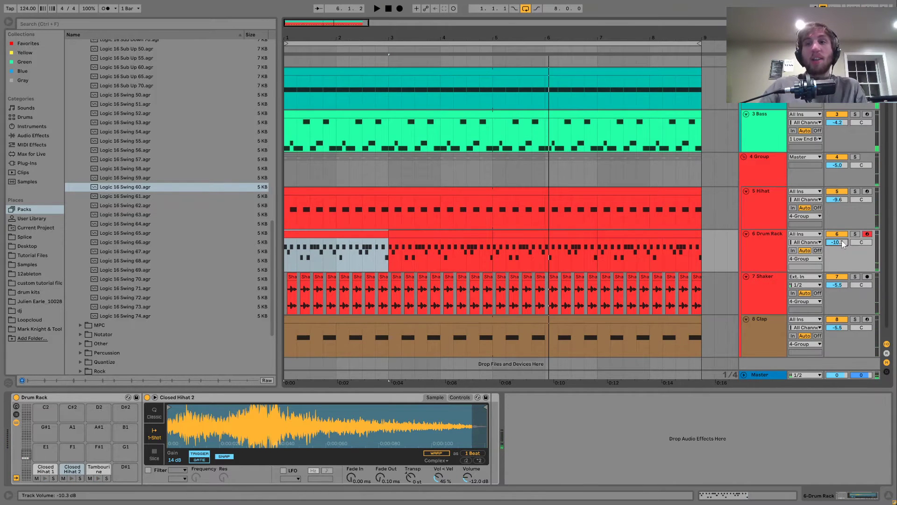
scroll(843, 242, "up", 1)
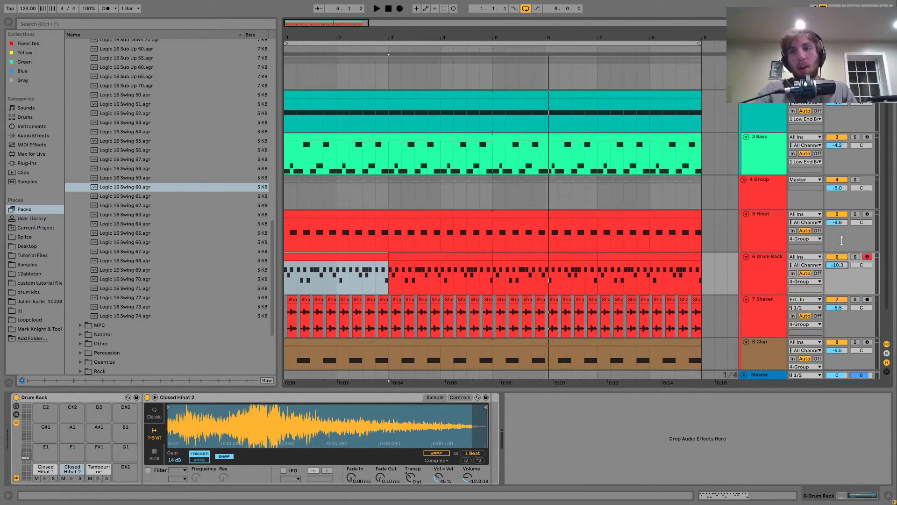
- Rename the group track containing the hats, shaker and clap as Percussion Bus
left_click(776, 106)
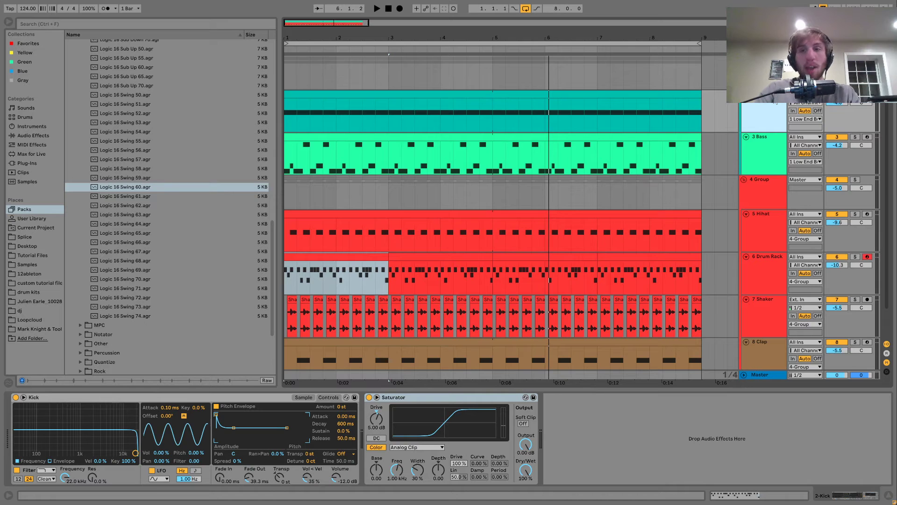
left_click(748, 193)
key("ctrl+r")
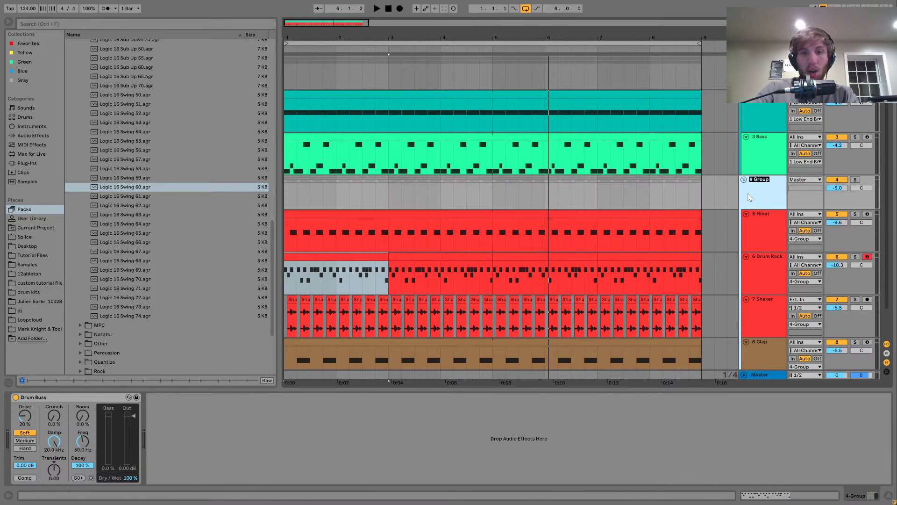
key("Return")
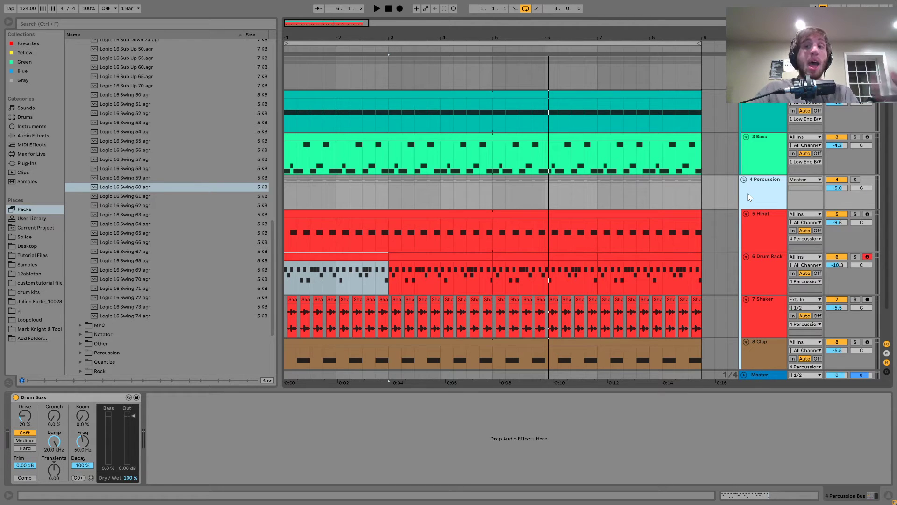
- Rename the Drum Rack track as Extra Hats
left_click(778, 275)
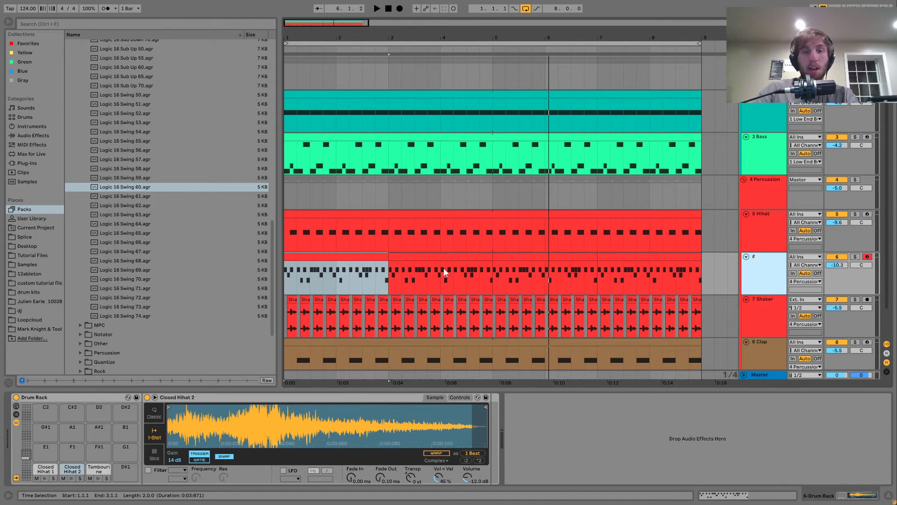
left_click(346, 313)
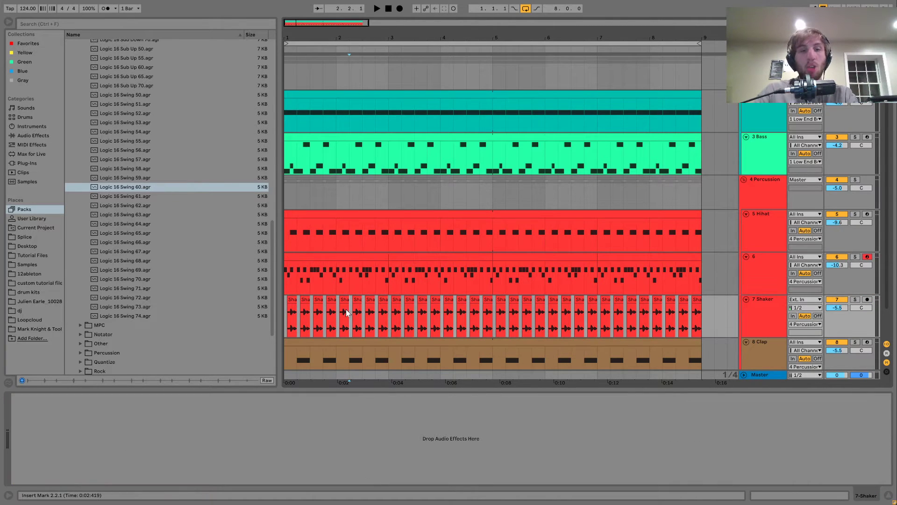
left_click(767, 269)
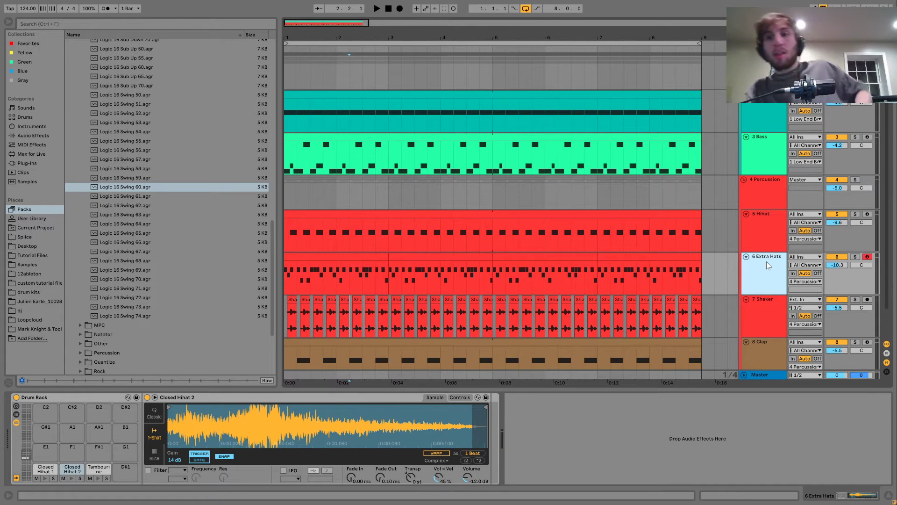
- Play the loop, lower the Shaker track's volume to -5.9 dB, and restart playback with the Percussion Bus selected
key("space")
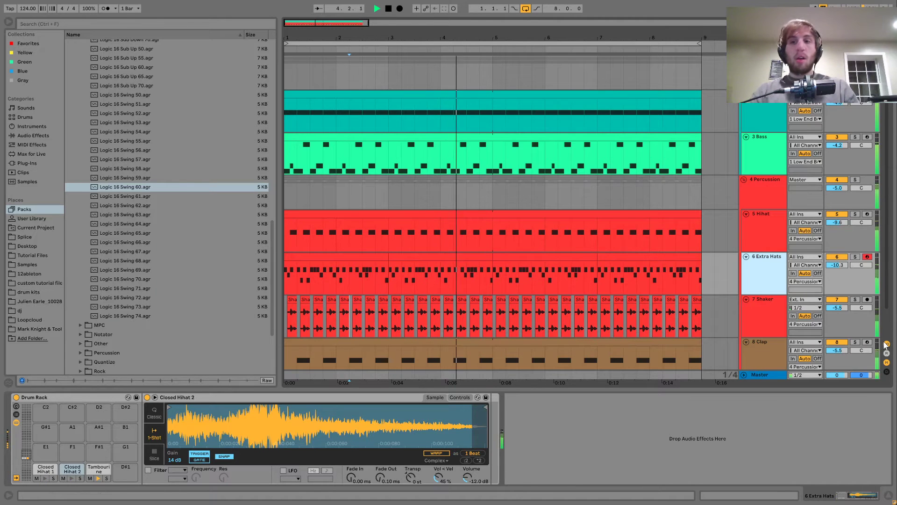
mouse_move(837, 307)
left_mouse_down()
mouse_move(837, 281)
mouse_move(838, 307)
left_mouse_up()
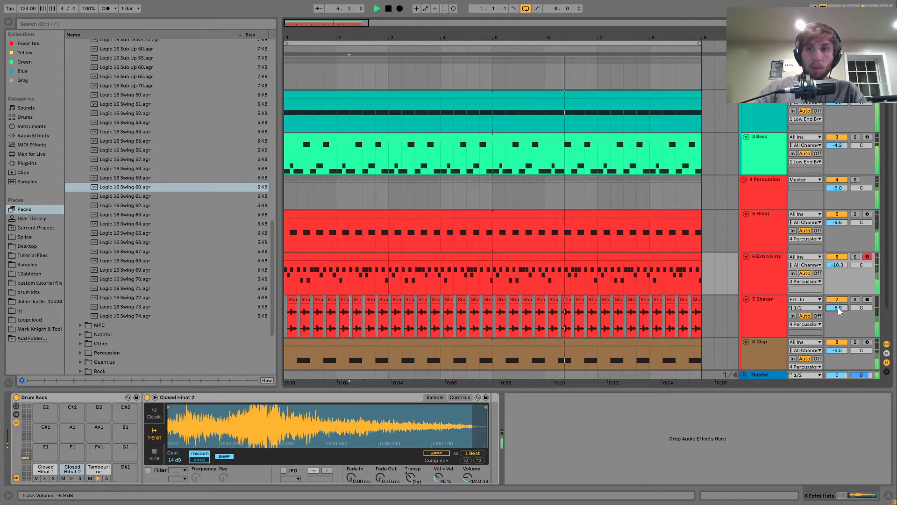
left_click(767, 202)
key("space")
key("space")
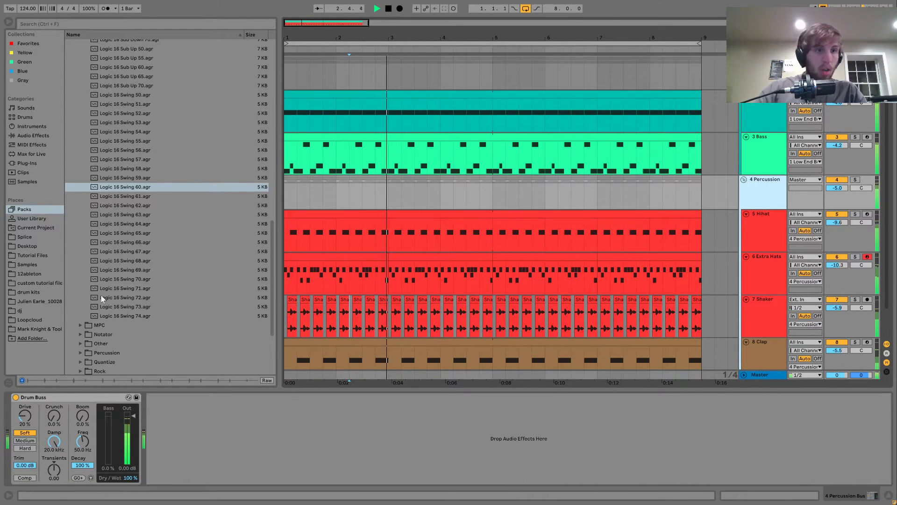
- Browse the Mark Knight & Toolroom tutorial sample folder while listening to the loop, and stop playback
left_click(31, 255)
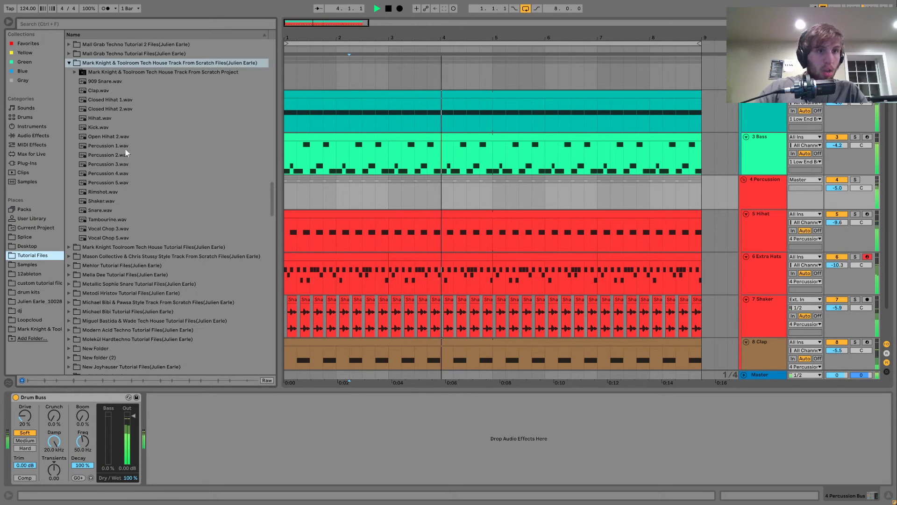
left_click(39, 329)
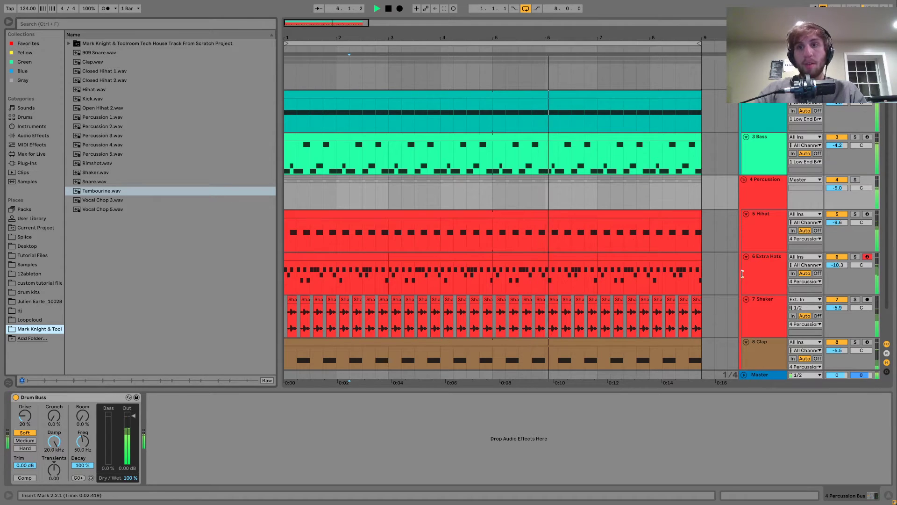
left_click(756, 278)
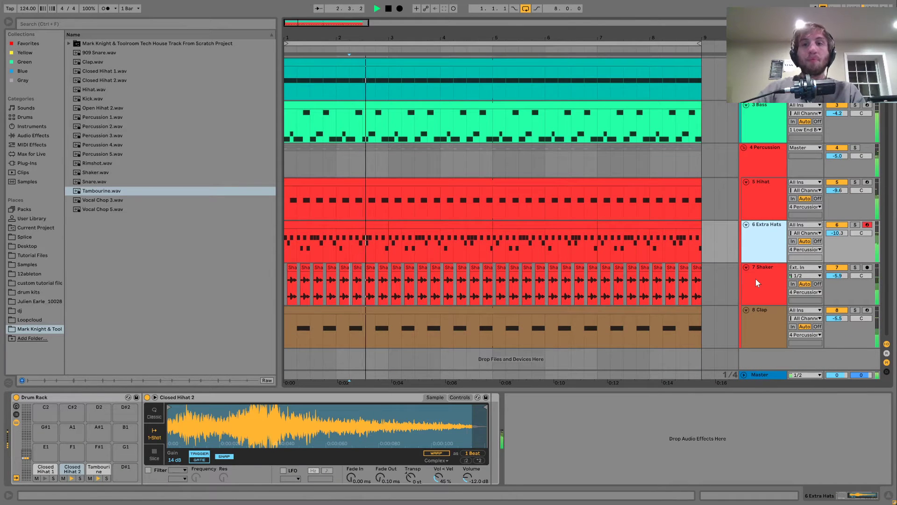
key("space")
- Insert a new MIDI track below Extra Hats and load an empty Drum Rack onto it
left_click(338, 224)
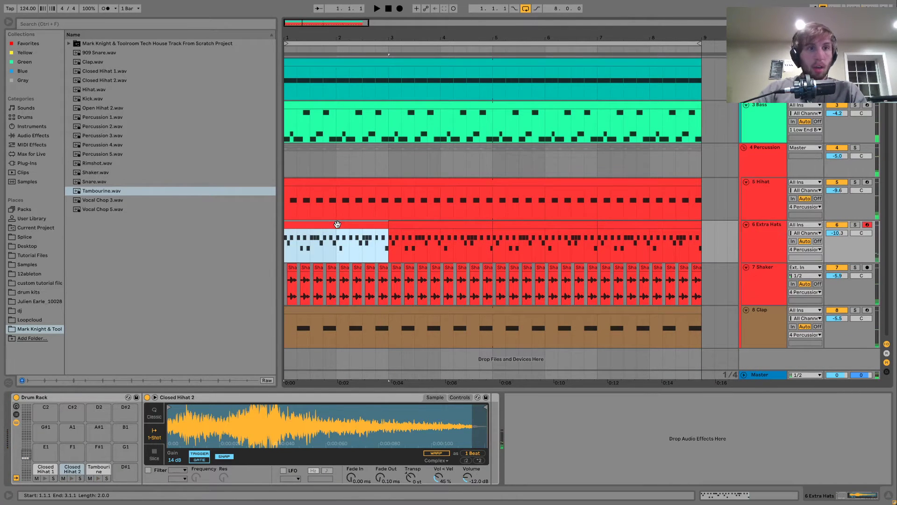
key("ctrl+shift+t")
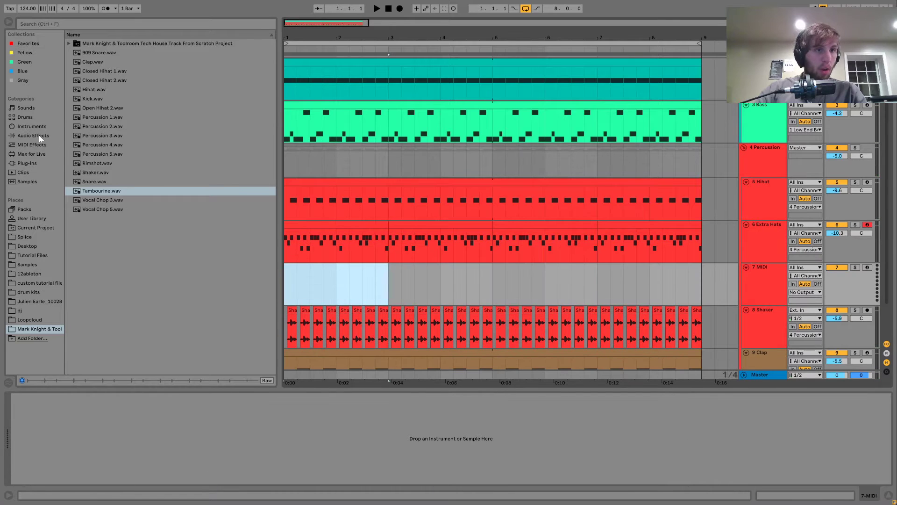
left_click(23, 117)
left_click(84, 53)
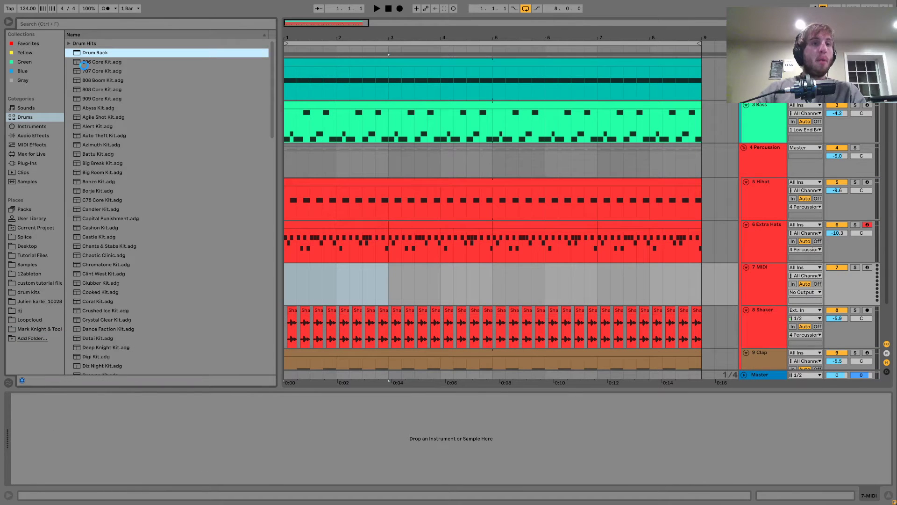
- Load the Percussion 1 to 5, Rimshot and Snare samples onto the new Drum Rack's pads starting at C1
left_click(38, 330)
left_click(96, 118)
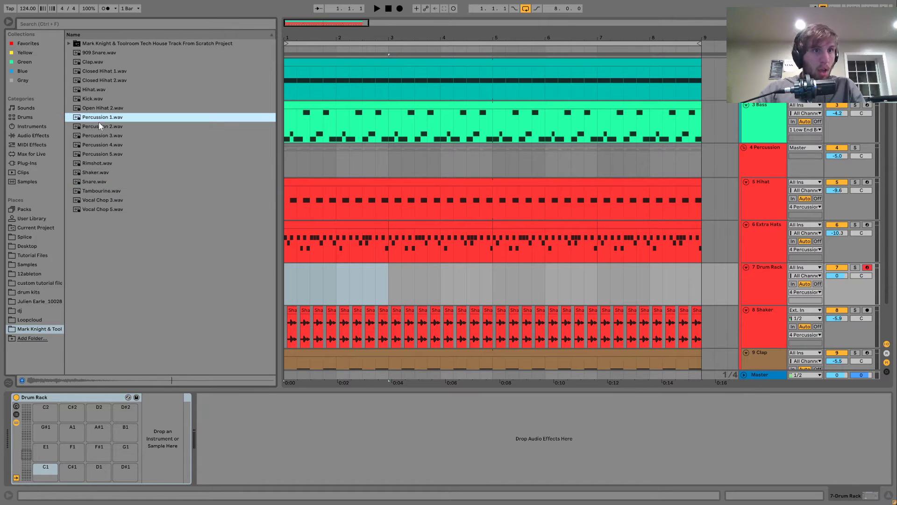
left_click(107, 155, "shift")
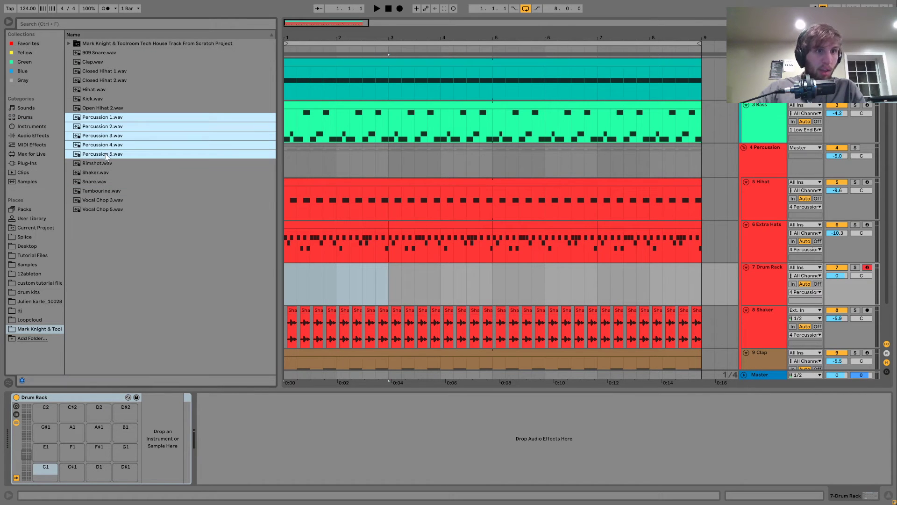
left_click(95, 182, "ctrl")
left_click(92, 165, "ctrl")
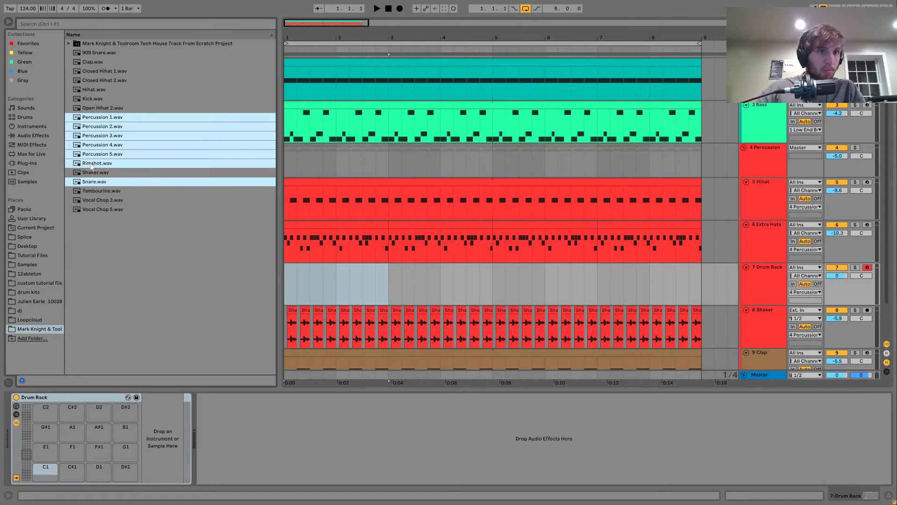
left_click_drag(88, 163, 49, 482)
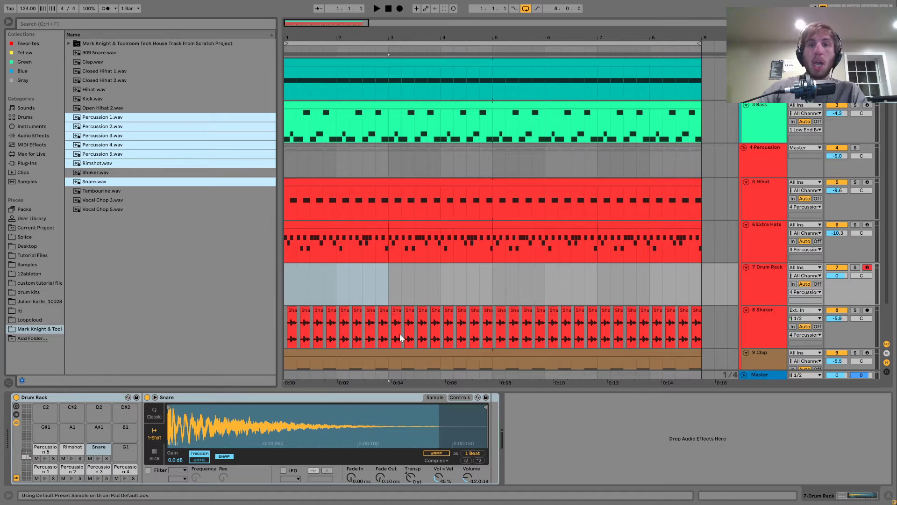
- Create a four-bar MIDI clip from bar 1 to 5 on the new Drum Rack track with the Logic 16 Swing groove
left_click_drag(492, 283, 315, 286)
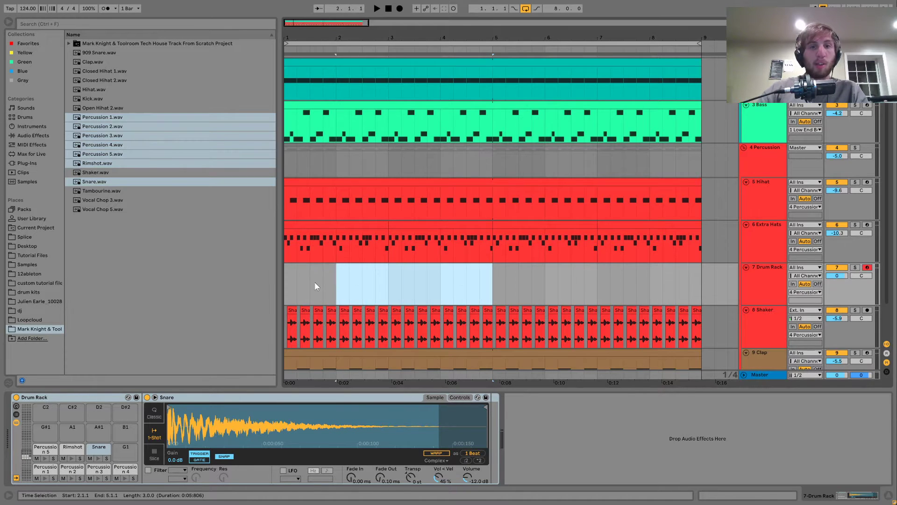
key("ctrl+shift+m")
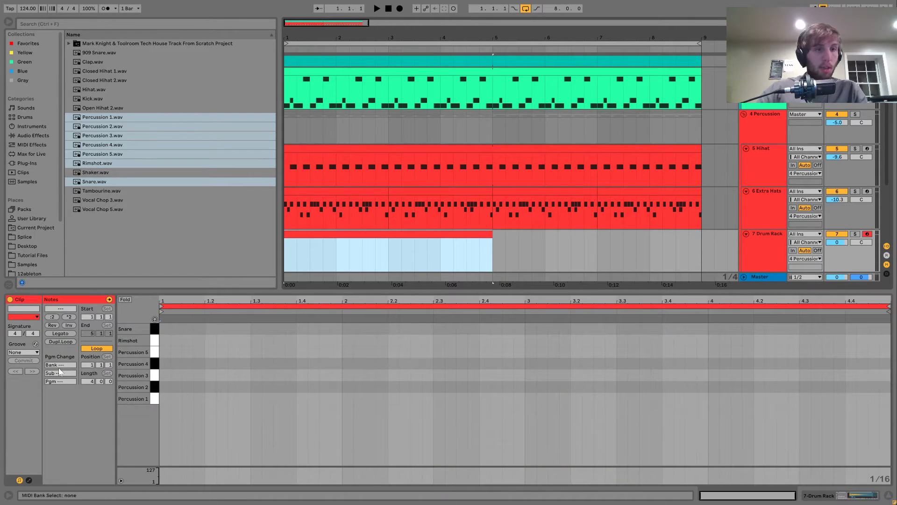
left_click(18, 359)
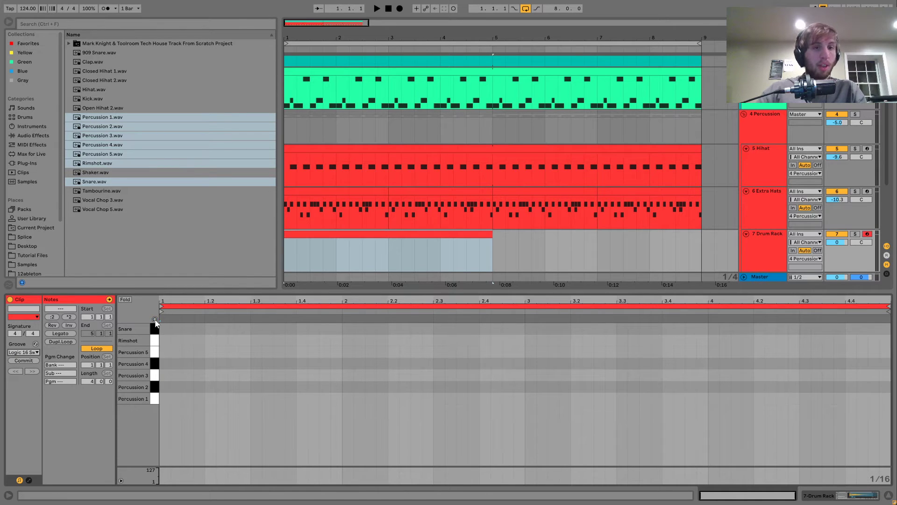
- Try a Snare pattern with notes at 1.2.3, 1.2.4, 1.3.2 and 1.3.4, and play it with the loop
key("space")
double_click(183, 334)
key("space")
key("space")
key("Right")
key("Right")
key("Right")
key("Right")
key("space")
key("ctrl+d")
key("space")
key("ctrl+d")
key("Right")
key("ctrl+d")
key("Right")
key("space")
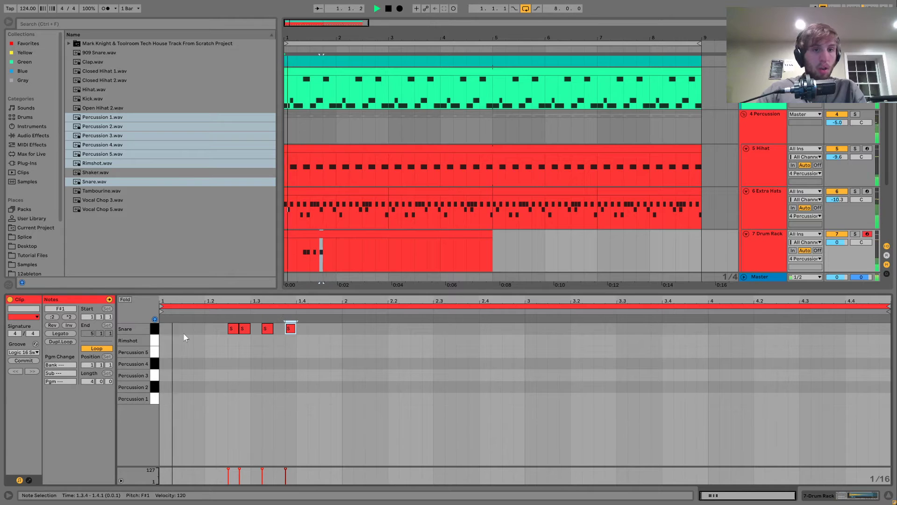
- Stop playback and delete all the Snare notes in the clip
left_click_drag(285, 344, 227, 319)
key("space")
key("Delete")
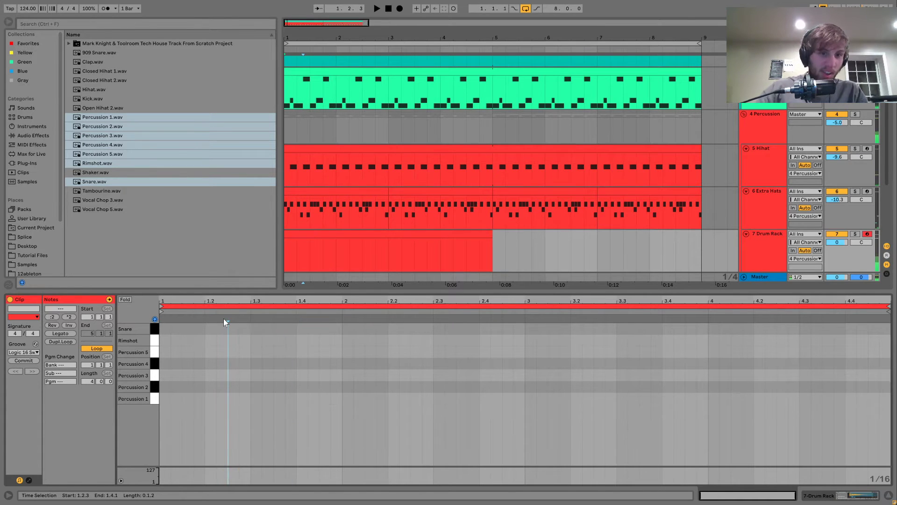
- Add Rimshot notes at 1.2.4, 1.3.2 and 1.3.4, and play them with the loop
double_click(246, 340)
double_click(280, 340)
key("Left")
key("space")
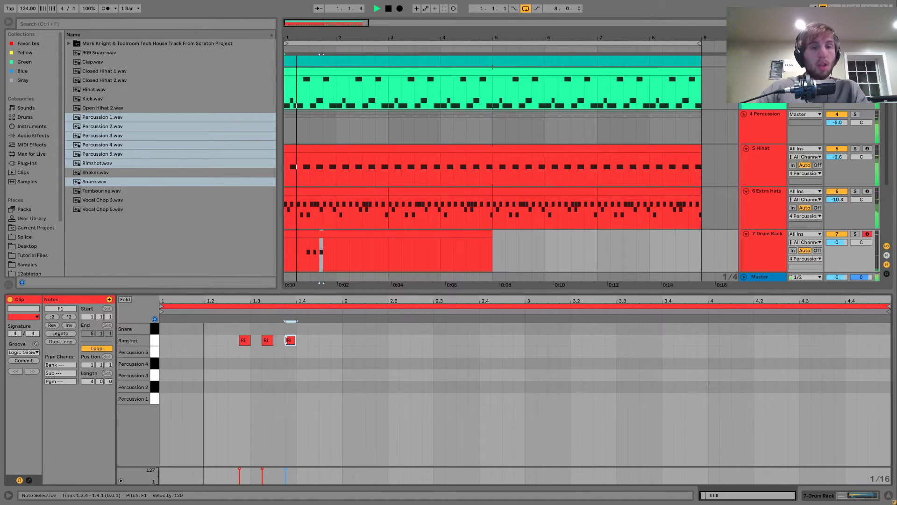
- Add Percussion 4 notes at 1.2.3 and 1.3.3, and lower the Drum Rack track's volume to -9.2 dB during playback
key("space")
double_click(229, 374)
key("Up")
key("shift+Right")
key("space")
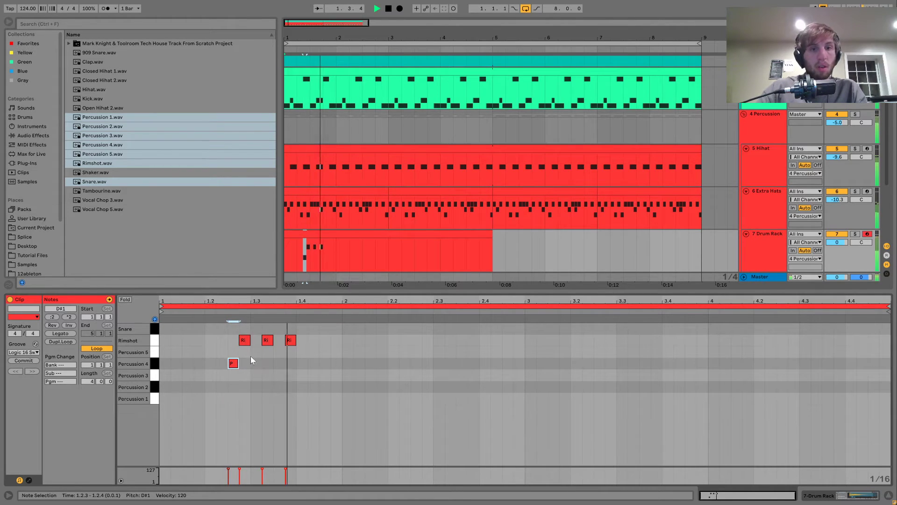
double_click(276, 364)
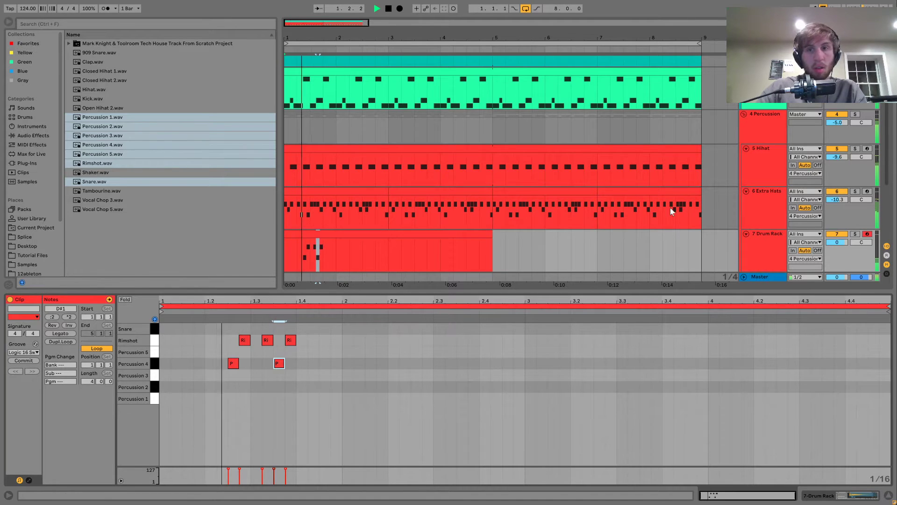
left_click_drag(838, 244, 839, 251)
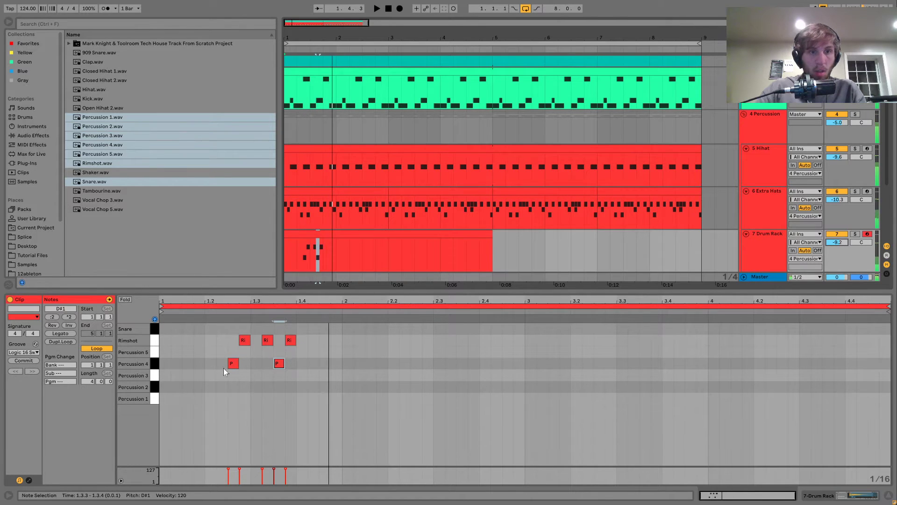
- Add Percussion 3 notes at 1.1.2 and 1.1.4 with a Percussion 4 note at 1.1.3, and play them with the loop
double_click(189, 387)
key("Up")
key("Left")
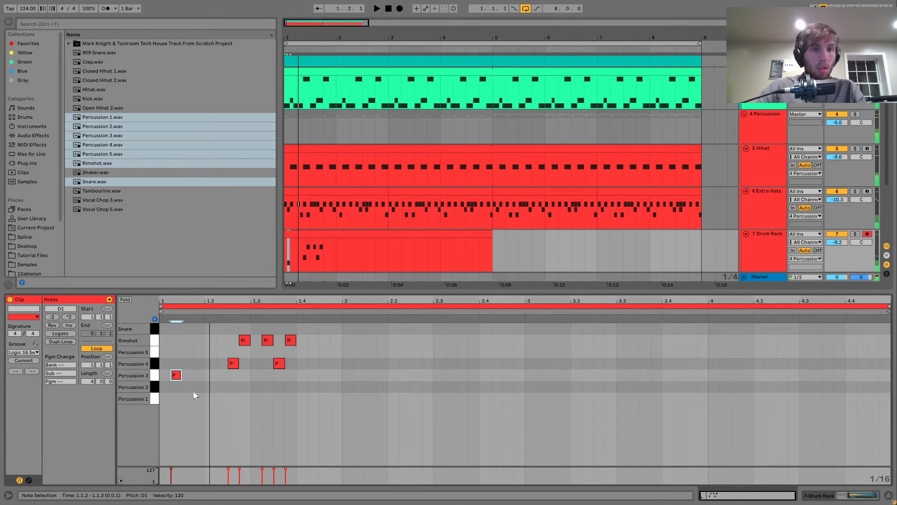
key("ctrl+d")
key("Up")
key("ctrl+d")
key("Down")
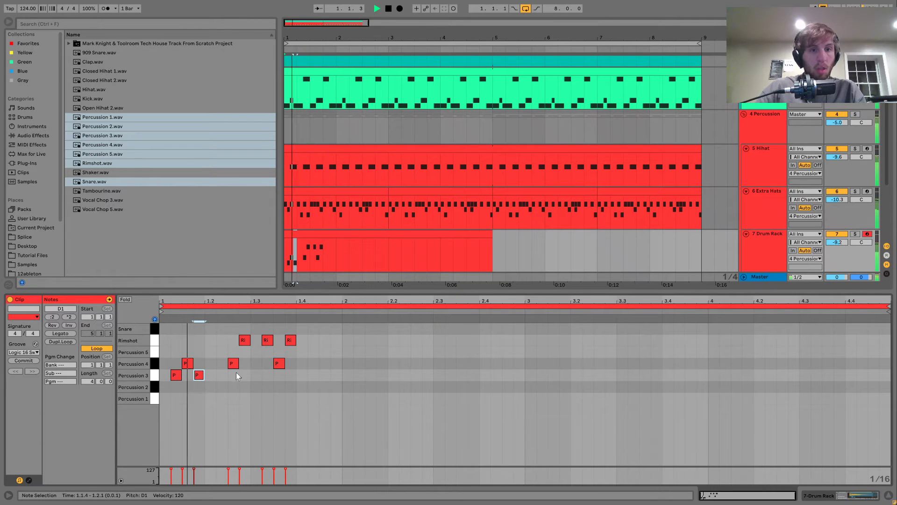
- Replace the 1.1.3 note with a Percussion 3 note, try Percussion 5 at 1.1.4, and delete the 1.1.4 note
double_click(185, 363)
key("Left")
double_click(197, 365)
key("space")
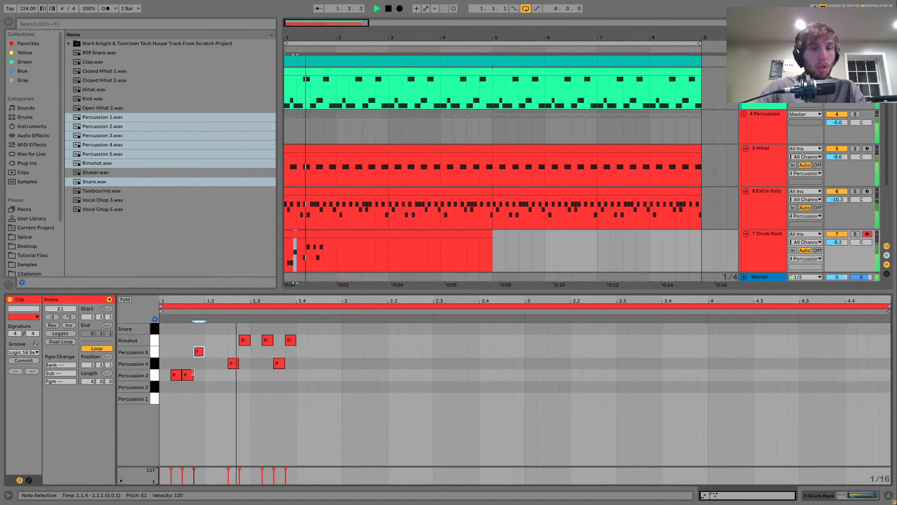
key("Up")
key("Up")
key("Delete")
- Add a Percussion 3 note at 1.4.3 and a Percussion 5 note at 1.4.4, and duplicate the whole pattern into bar 2
key("space")
double_click(323, 363)
key("Down")
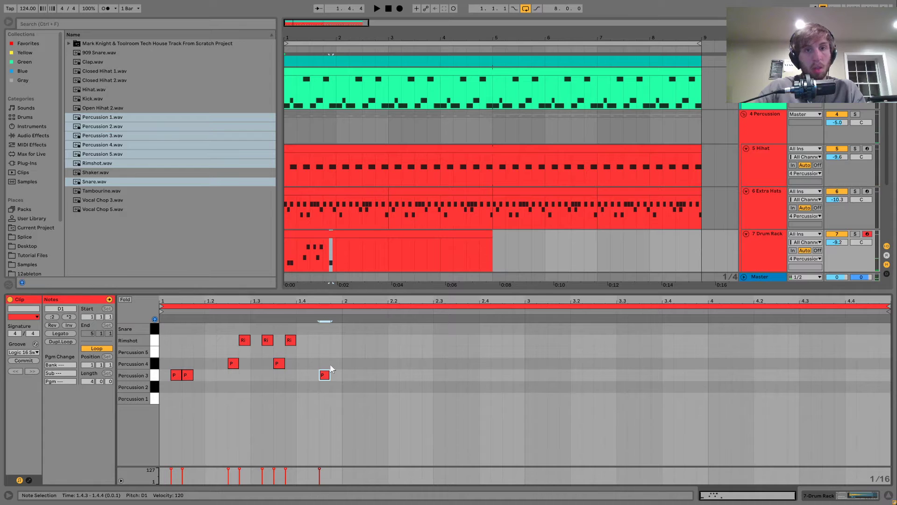
key("space")
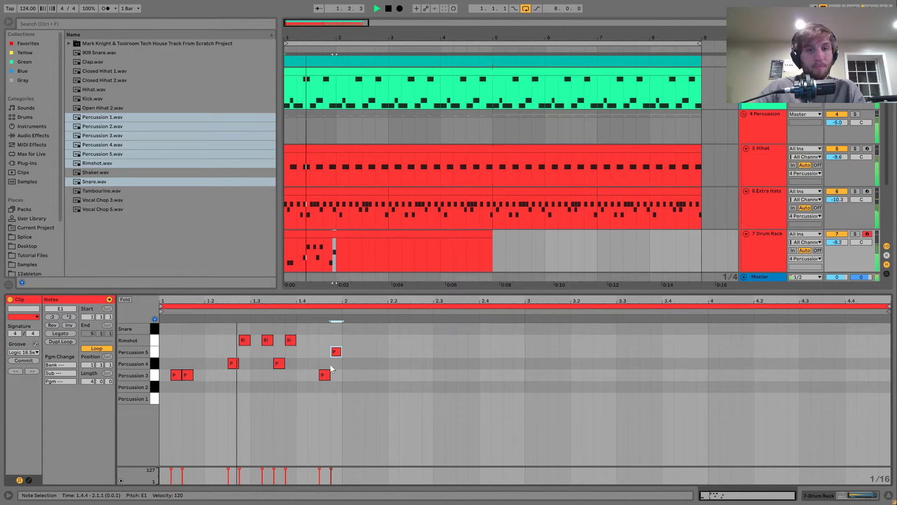
key("ctrl+a")
key("ctrl+d")
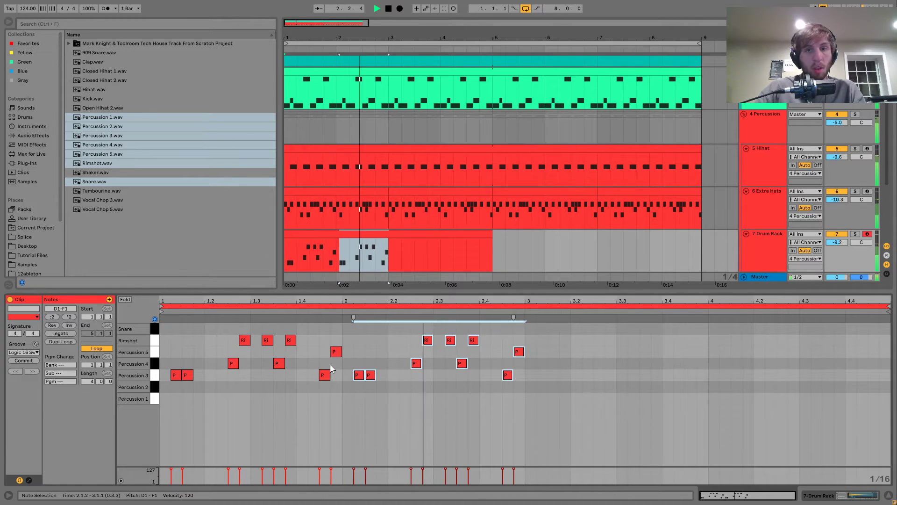
- Vary bar 2 by moving the Percussion 4 note to 2.3.2, the Rimshot to 2.3.3 and the 2.3.4 note to Percussion 5
left_click(333, 363)
left_click(460, 364)
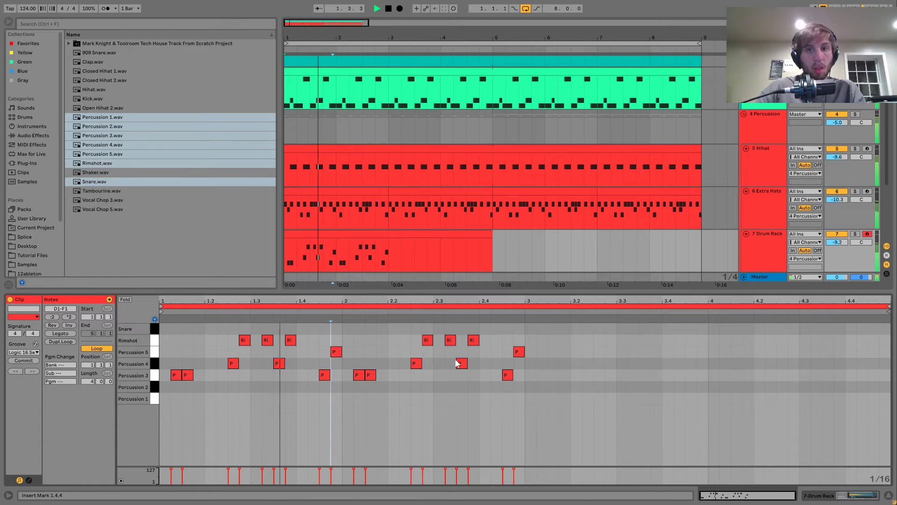
key("Left")
left_click(451, 341)
key("Right")
left_click(475, 340)
key("Down")
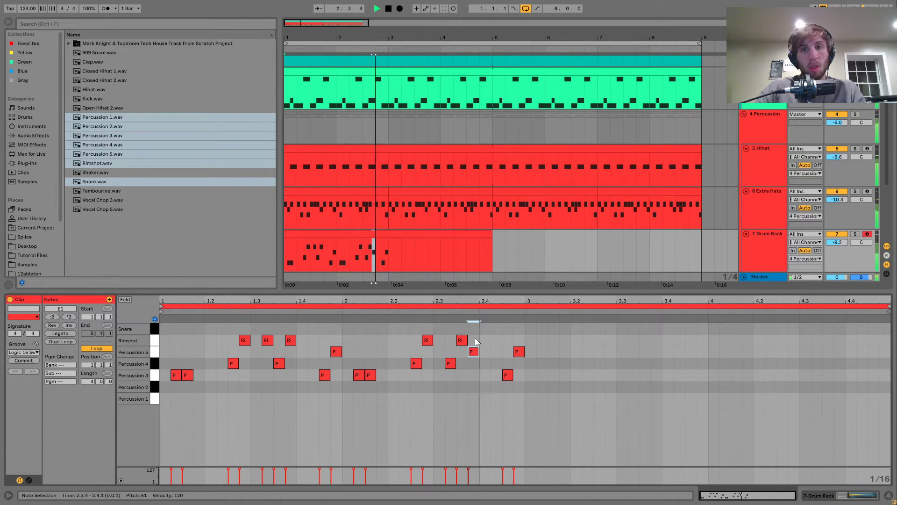
key("space")
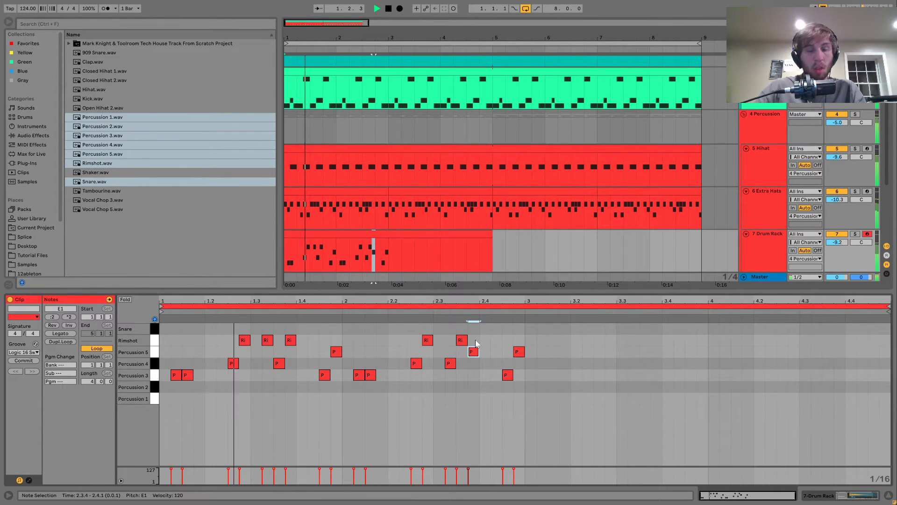
- Duplicate the first two bars of the Drum Rack clip along the timeline up to bar 9
left_click_drag(392, 254, 284, 255)
key("space")
key("ctrl+d")
key("ctrl+d")
key("ctrl+d")
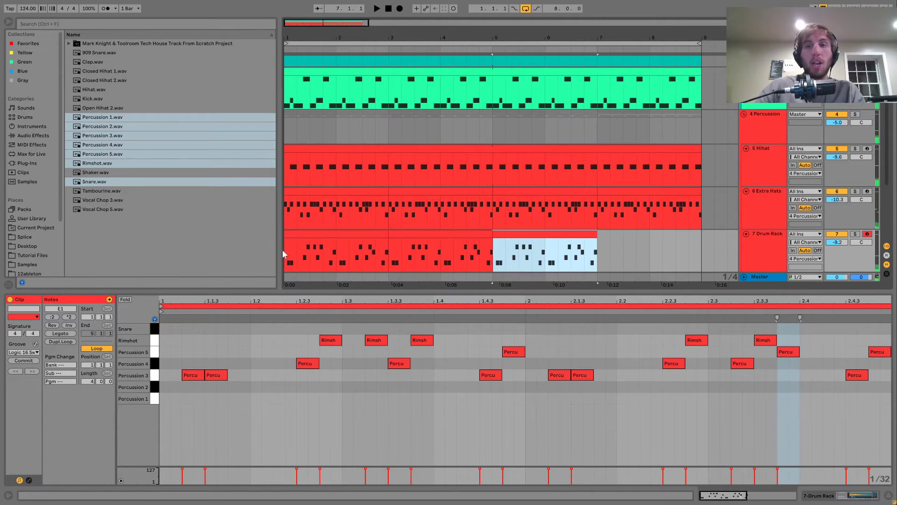
left_click(312, 235)
- Compare the loop with the Drum Rack track muted and unmuted during playback
left_click(754, 249)
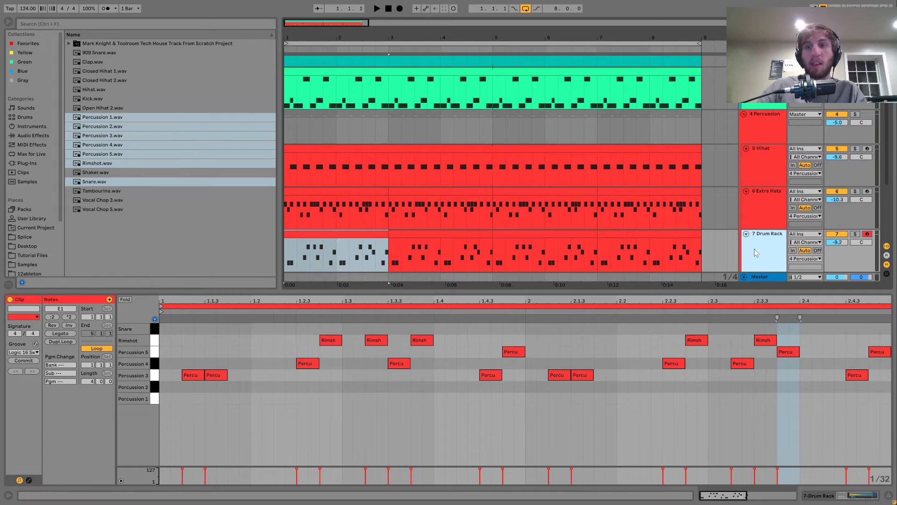
left_click(844, 237)
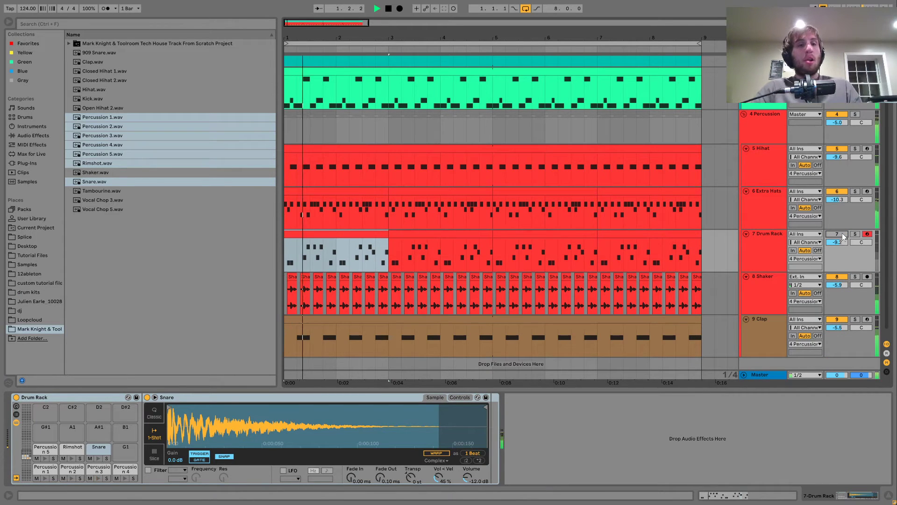
left_click(844, 237)
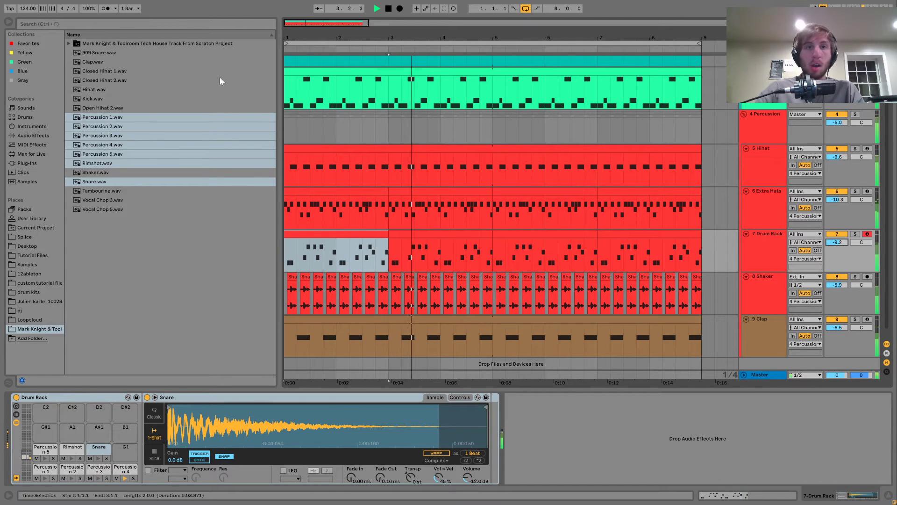
- Open the Mark Knight Toolroom Tech House folder in Tutorial Files and preview Mid Percussion 1.wav and Mid Percussion 2.wav
left_click(32, 255)
left_click(75, 248)
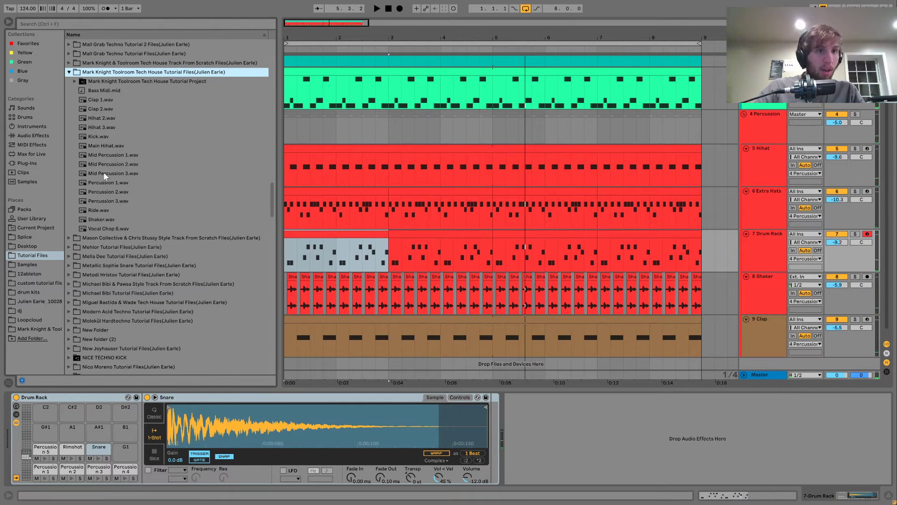
left_click(97, 157)
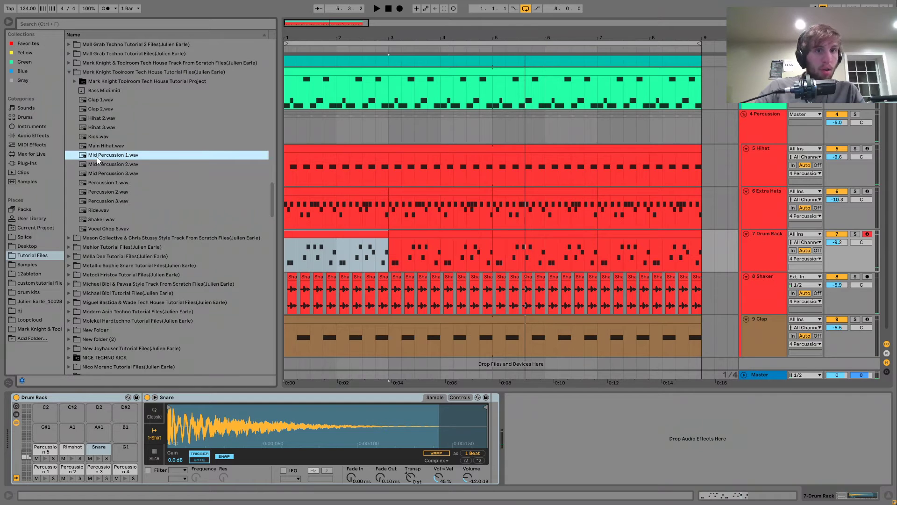
key("Down")
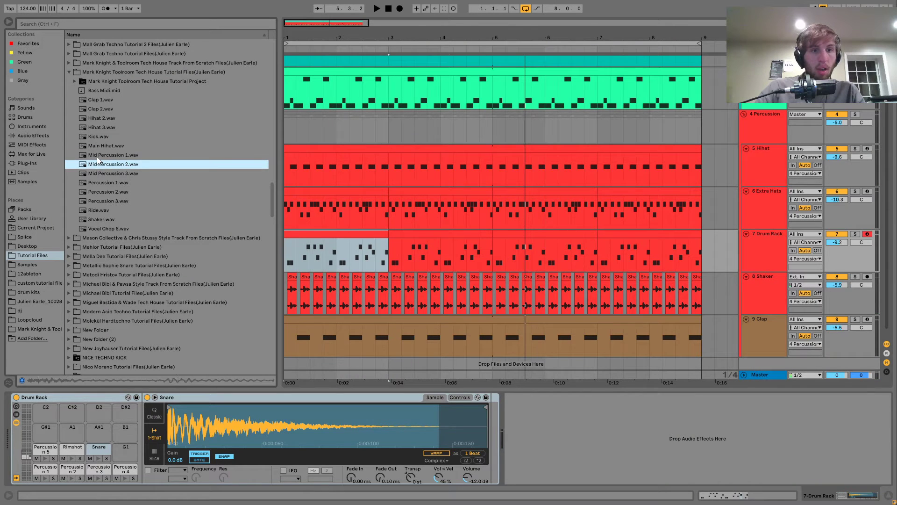
- Insert a new track below the Drum Rack and place Mid Percussion 1.wav on it at 1.1.3
left_click(333, 231)
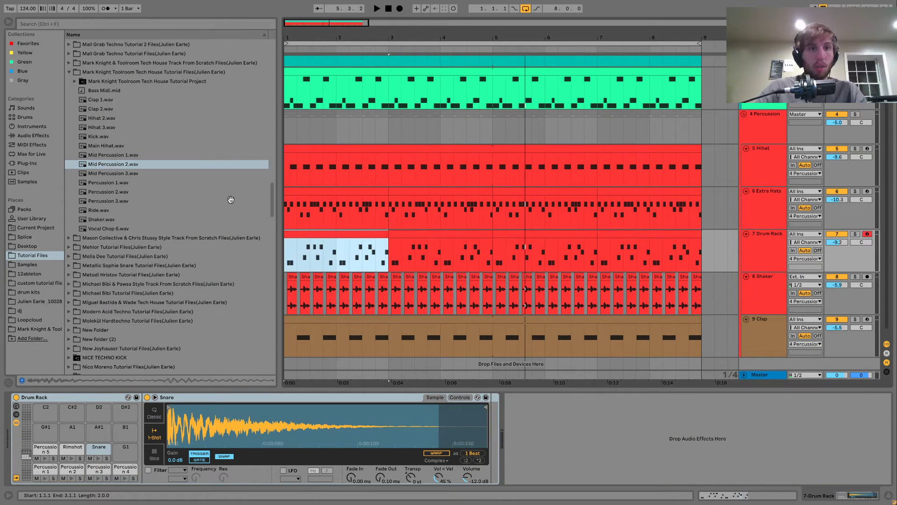
key("ctrl+shift+t")
left_click_drag(112, 159, 286, 294)
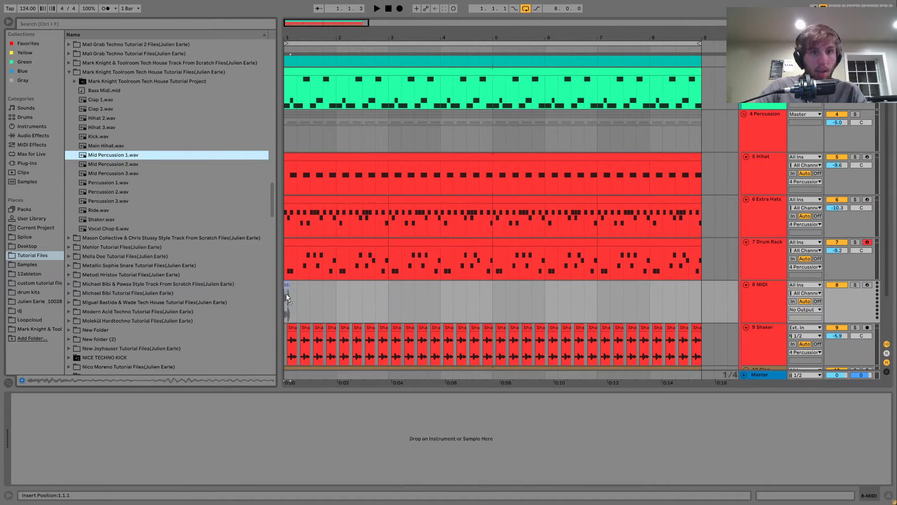
left_click_drag(289, 26, 292, 140)
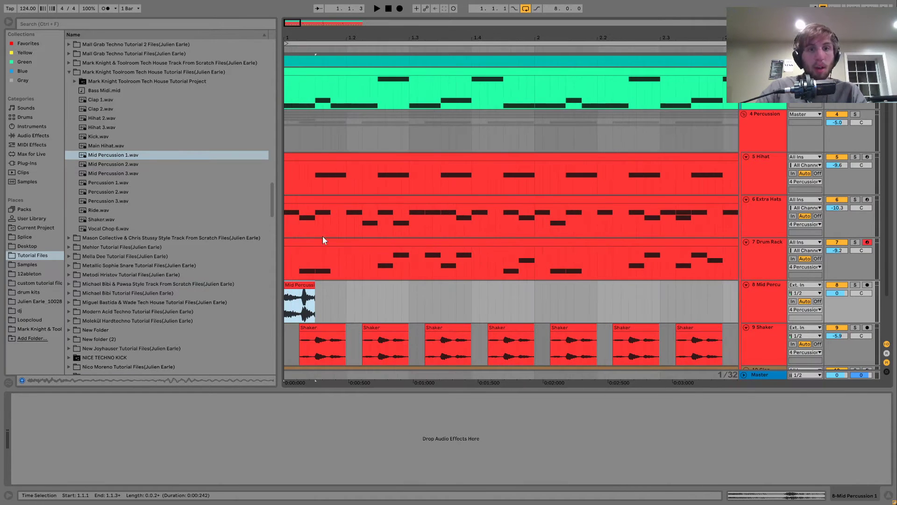
left_click_drag(300, 287, 331, 288)
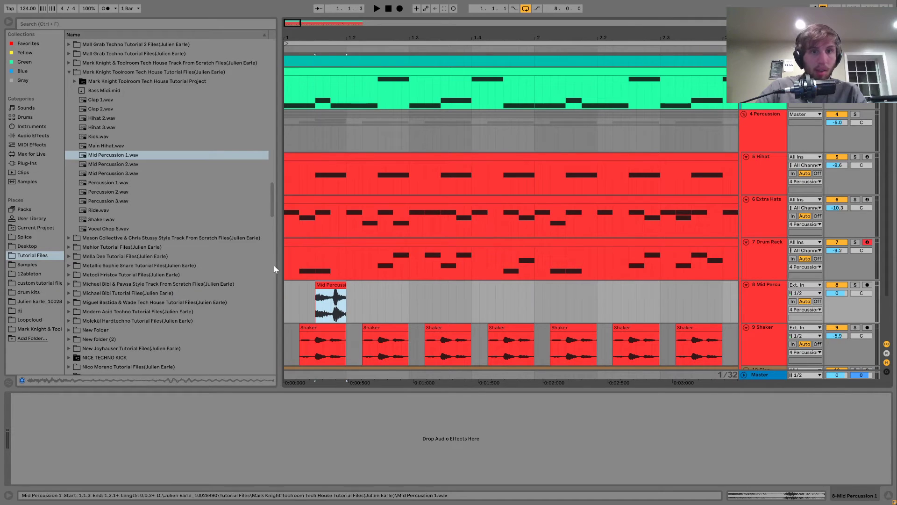
- Place Mid Percussion 2.wav at 1.2.3 on the same track and duplicate the two-beat pair to fill bar 1
left_click_drag(109, 169, 307, 300)
left_click(405, 304)
key("space")
key("ctrl+d")
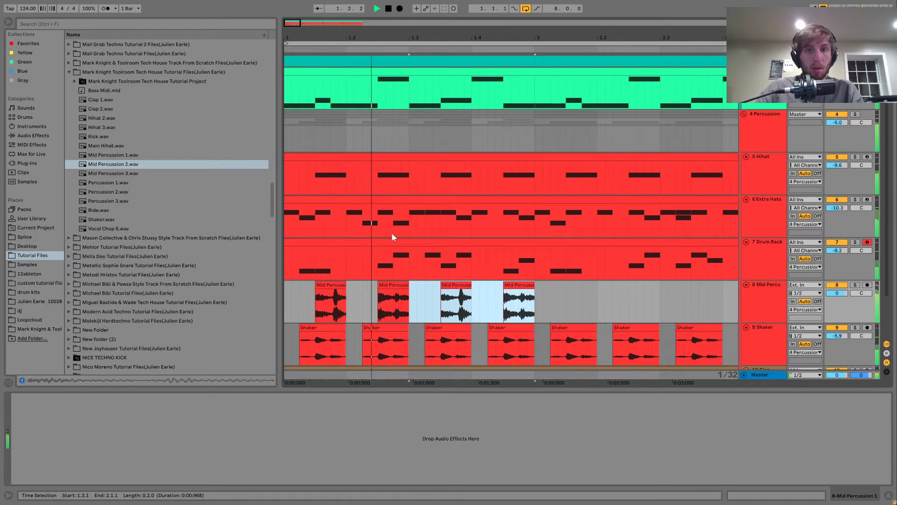
- Keep duplicating the two-beat Mid Percussion pair along the timeline up to bar 9
key("ctrl+d")
left_click_drag(493, 37, 495, 19)
key("space")
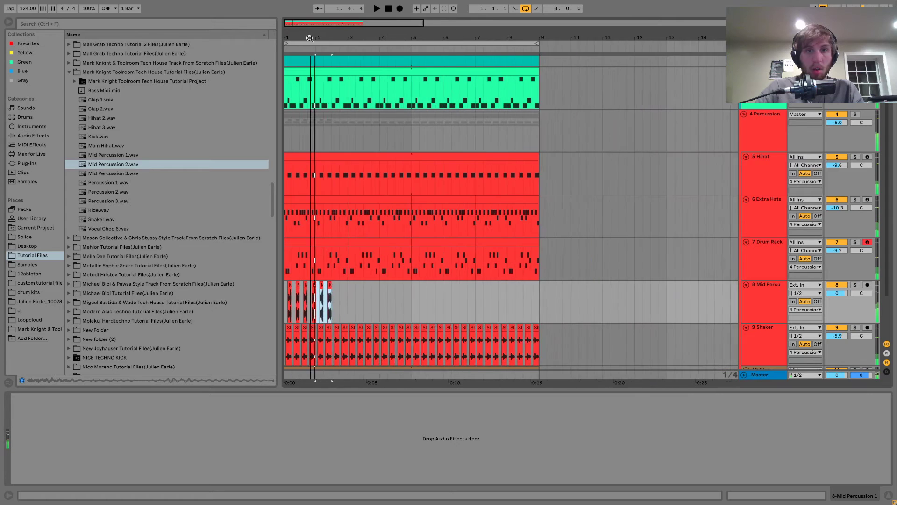
key("ctrl+d")
key("ctrl+d")
key("ctrl+d")
key("ctrl+d")
key("ctrl+d")
key("ctrl+d")
key("ctrl+d")
key("ctrl+d")
key("ctrl+d")
key("ctrl+d")
key("ctrl+d")
key("ctrl+d")
key("ctrl+d")
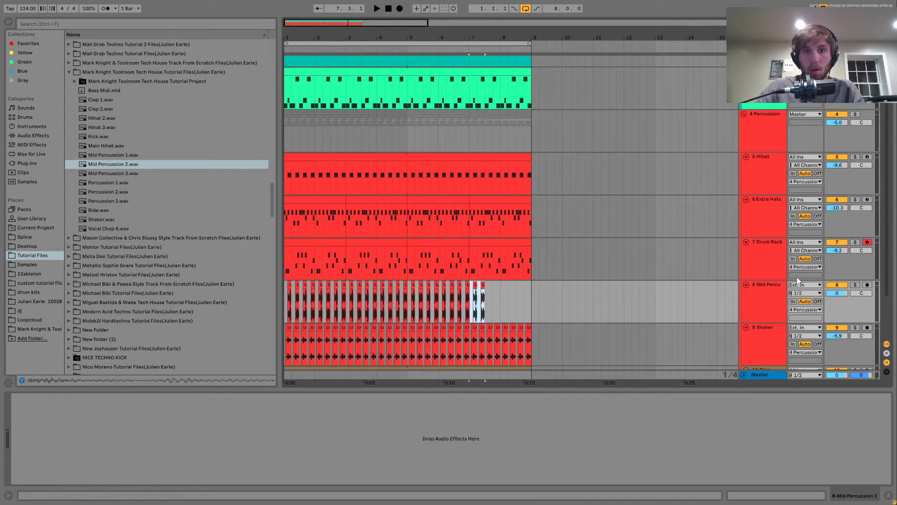
- Lower the Mid Percussion track's volume to -22.6 dB while the loop plays
key("space")
left_click_drag(837, 293, 835, 298)
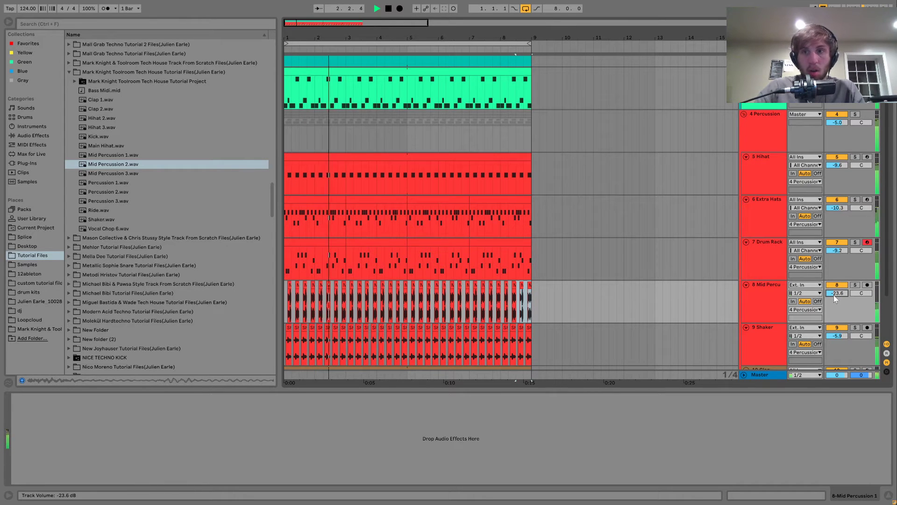
scroll(833, 295, "up", 2)
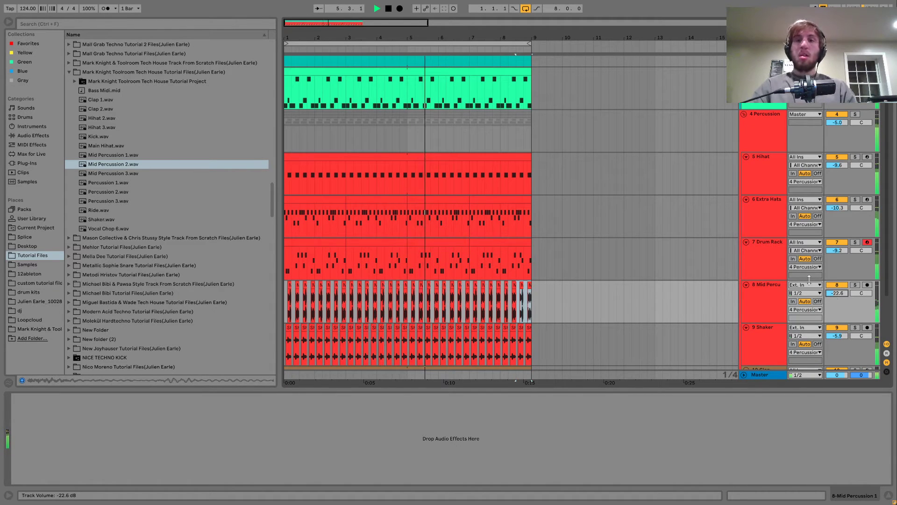
- Reduce the two opening Percussion 3 notes in the first Drum Rack clip to a single note at 1.1.3
key("space")
double_click(305, 240)
left_click(196, 376)
left_click(216, 376)
key("Delete")
key("space")
key("space")
left_click(193, 376)
key("Right")
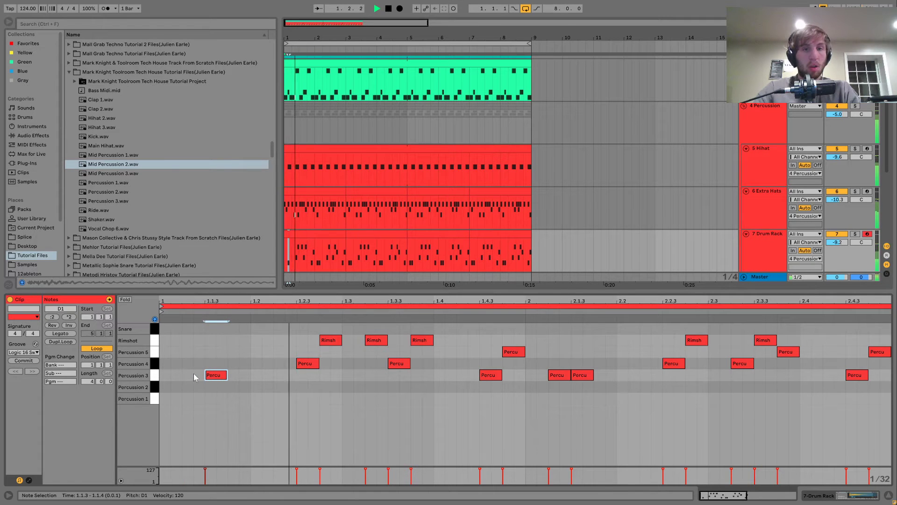
- Delete the Percussion 4 note at 1.2.3 and the Percussion 5 note at 2.3.4, listening to the loop
left_click(304, 364)
key("Delete")
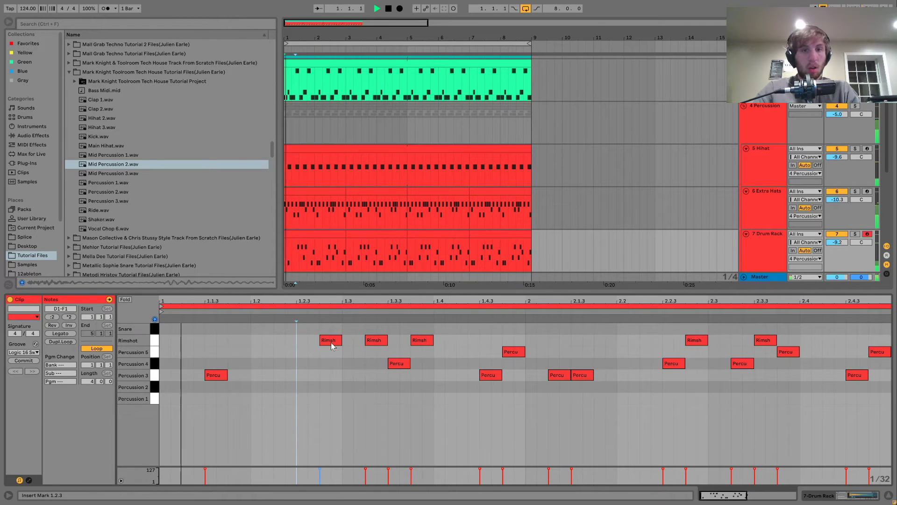
key("space")
key("space")
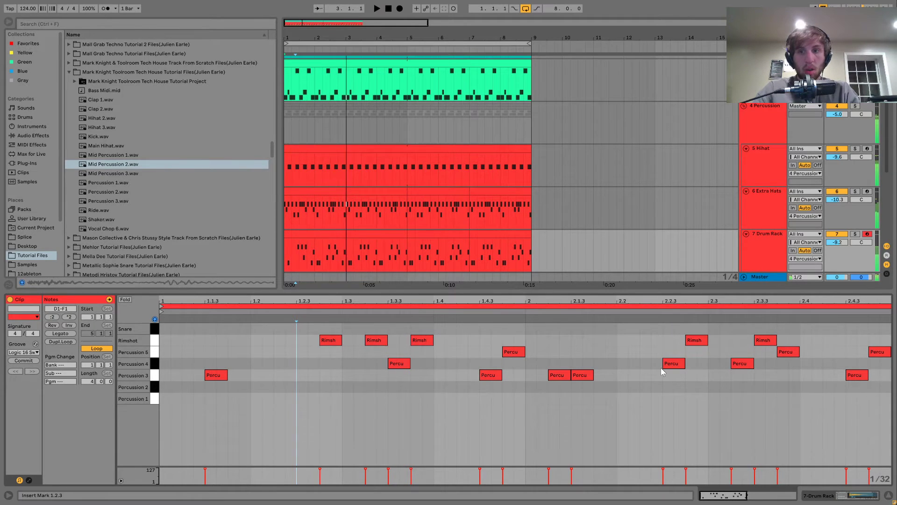
key("space")
double_click(787, 351)
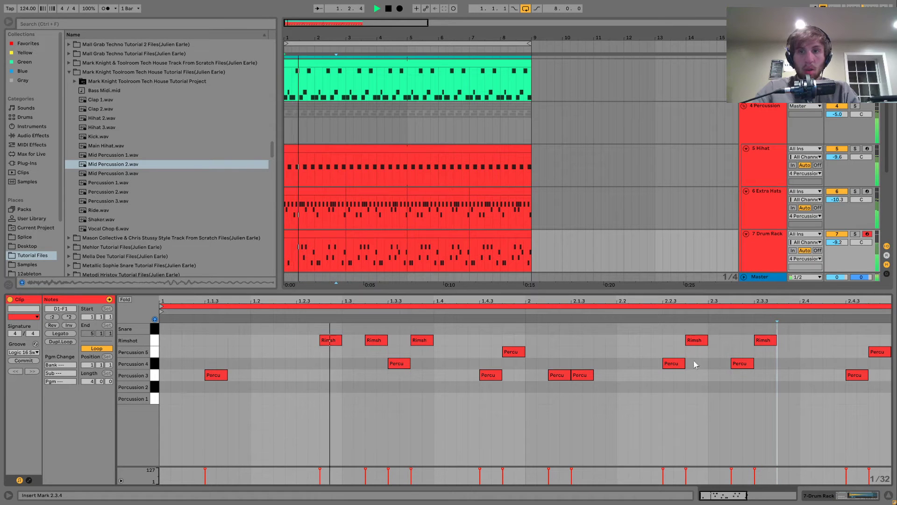
- Try the loop without the Percussion 4 note at 2.3.2, restore that note, and delete the Rimshot at 2.3.3 instead
double_click(740, 363)
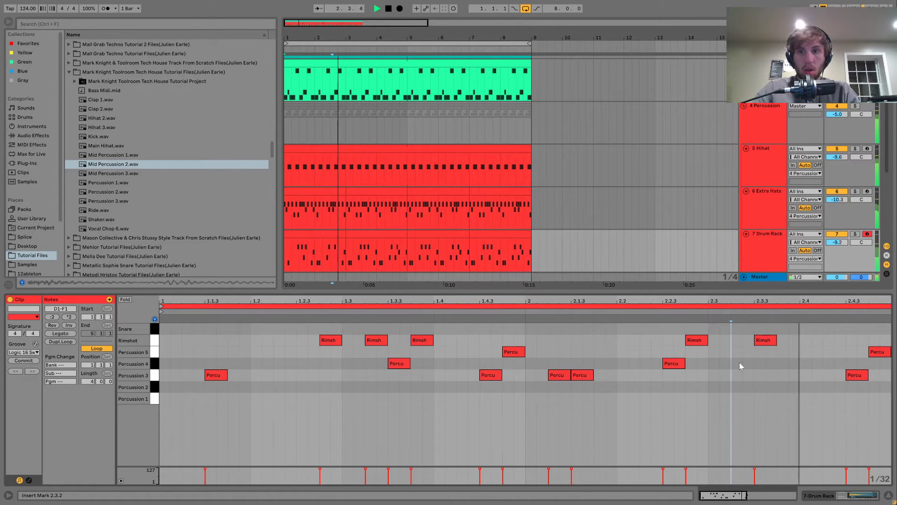
key("space")
key("ctrl+z")
double_click(761, 345)
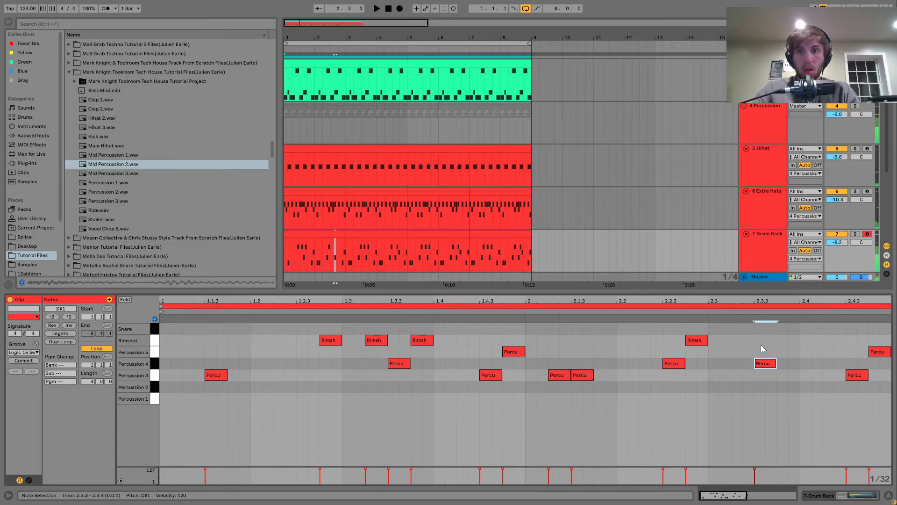
left_click(617, 337)
key("space")
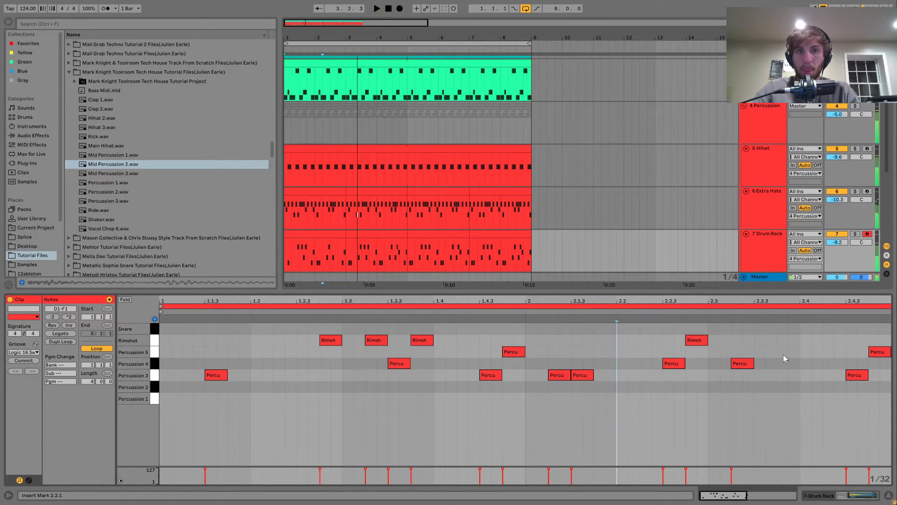
- Duplicate the edited first Drum Rack clip across the loop up to bar 9
left_click(327, 233)
key("Right")
key("Right")
key("Right")
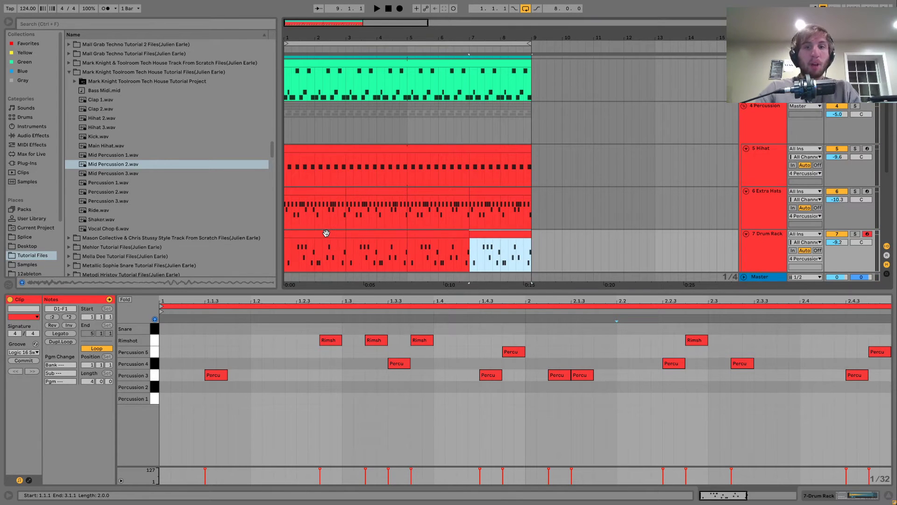
left_click(326, 233)
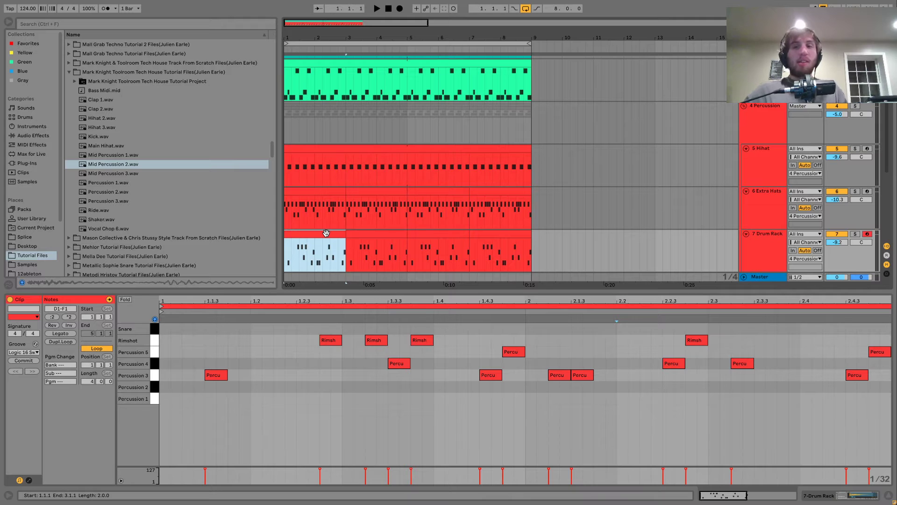
- Compare the loop with the Drum Rack and Mid Percussion tracks muted and with both switched back on
left_click(792, 243)
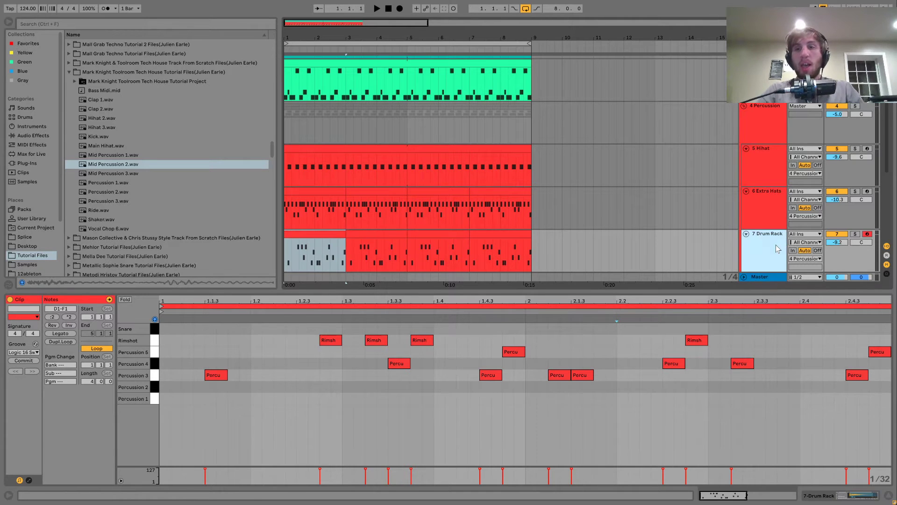
left_click(836, 234)
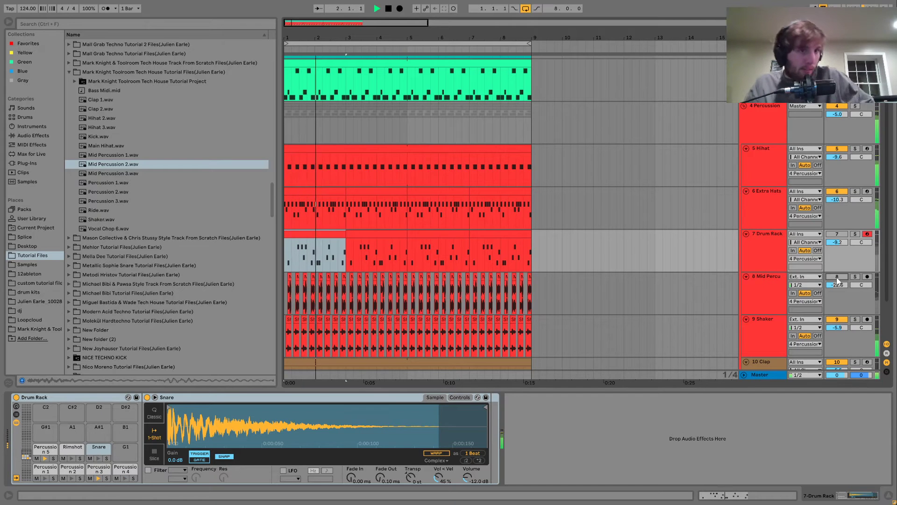
left_click(837, 279)
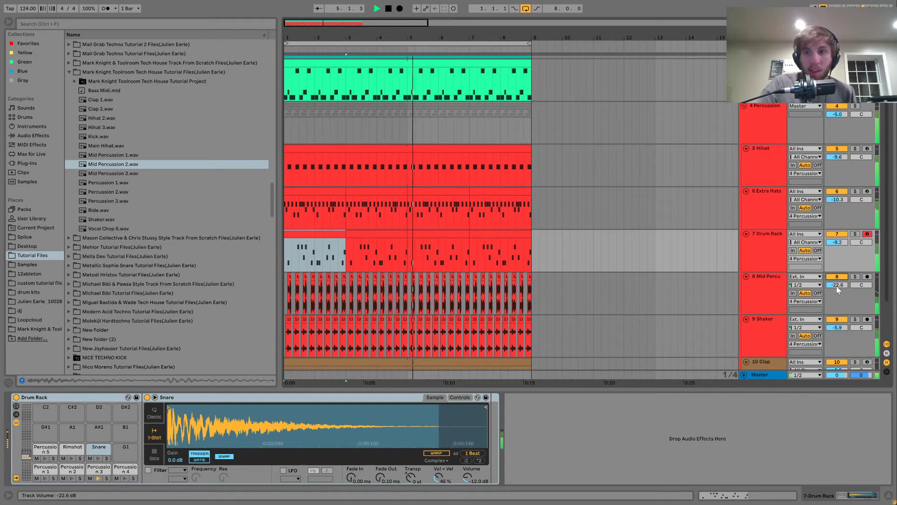
- Raise the Mid Percussion track's volume to -16.3 dB while the loop plays
left_click_drag(837, 285, 837, 282)
left_click(765, 286)
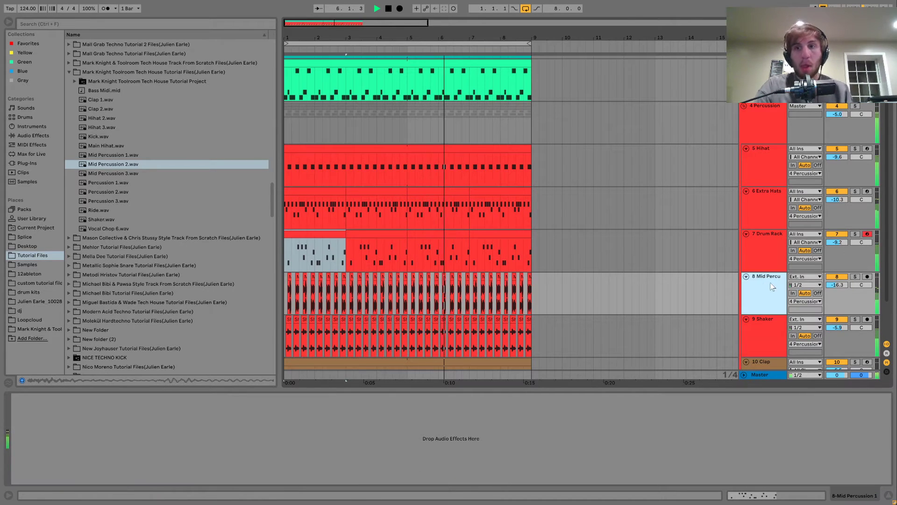
left_click(845, 284)
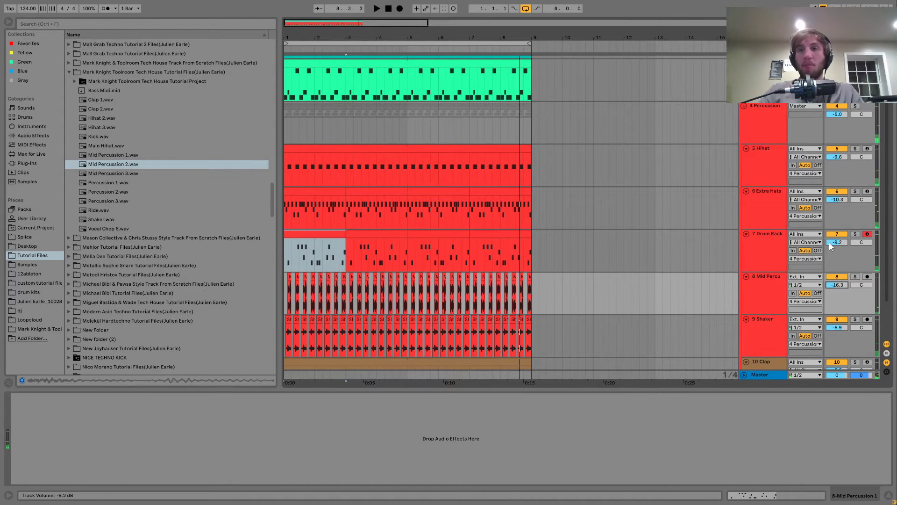
- Set the volume of the low-end track above Bass to -5.7 dB, checking it against the loop
scroll(830, 242, "up", 3)
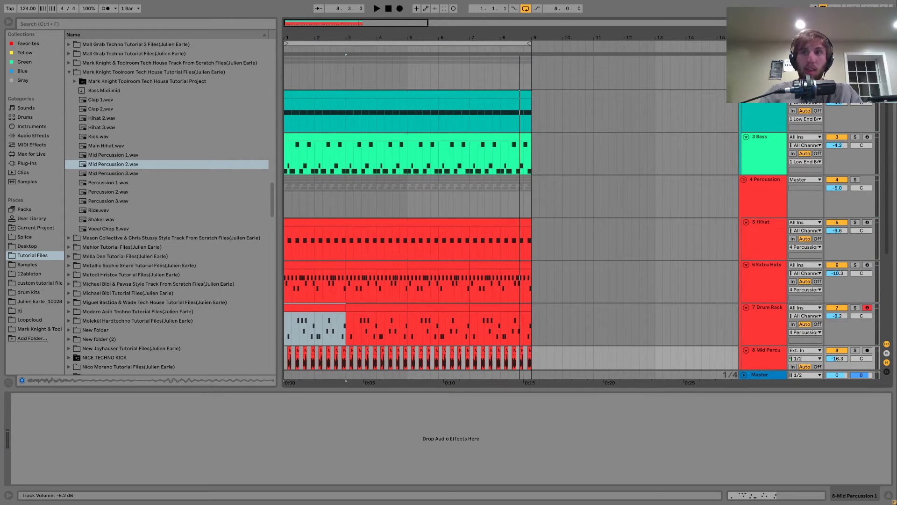
key("space")
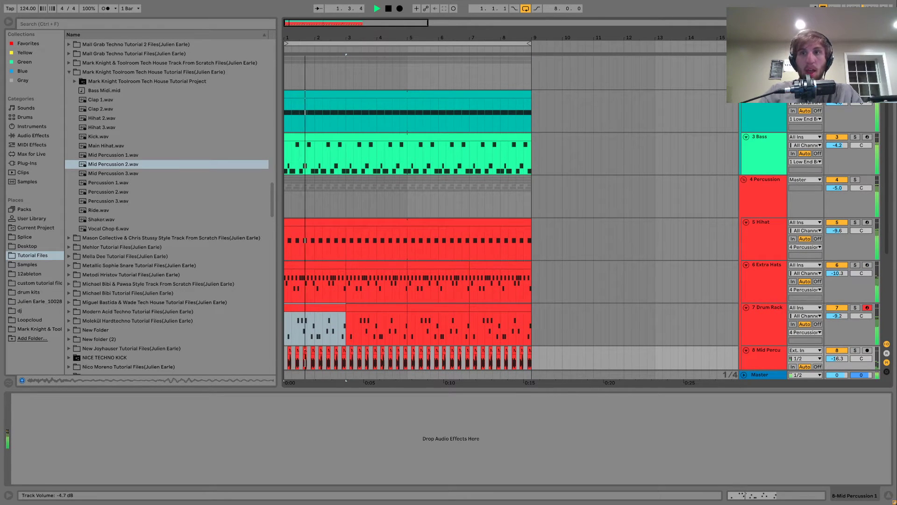
key("space")
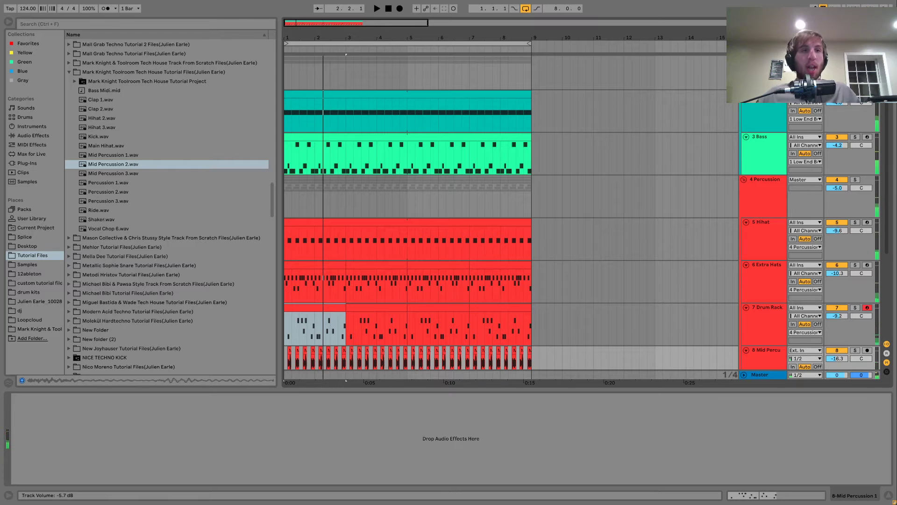
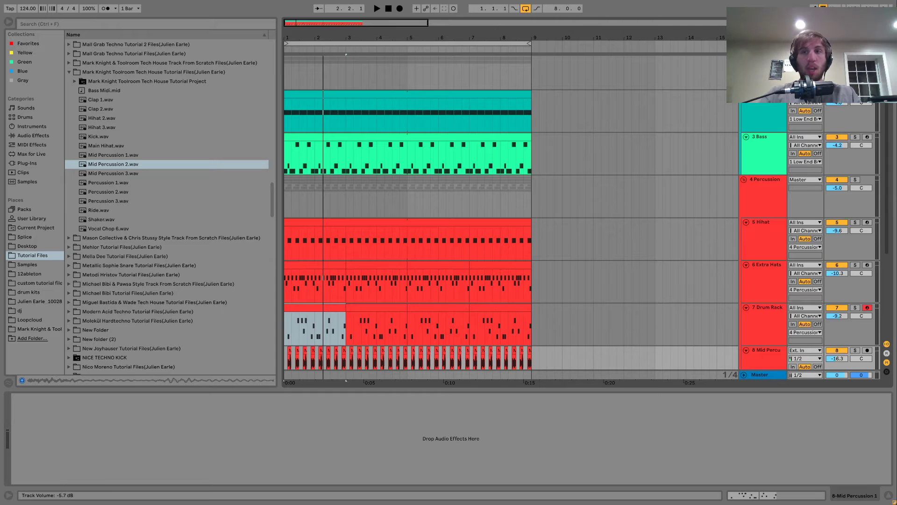
- Fold all the tracks inside the Percussion group, from Hihat to Clap, and play the loop
scroll(740, 148, "down", 3)
scroll(741, 149, "up", 3)
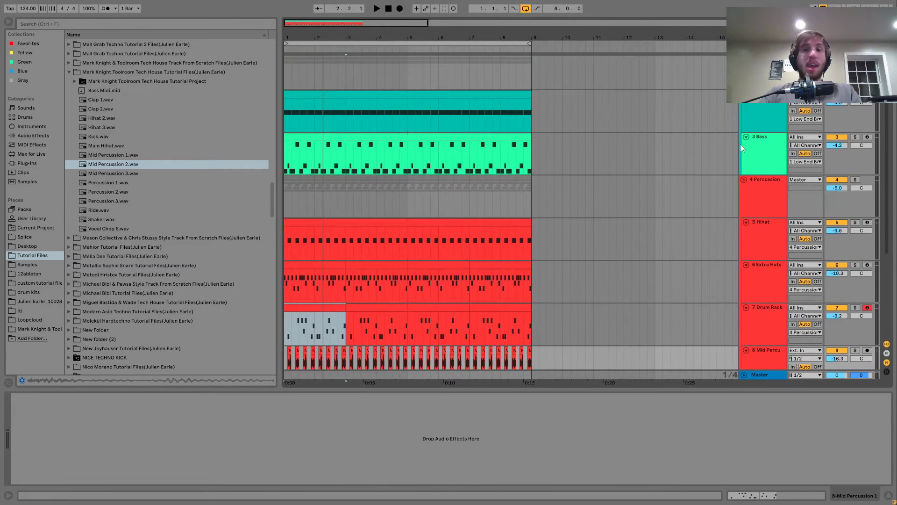
left_click(767, 246)
key("ctrl+a")
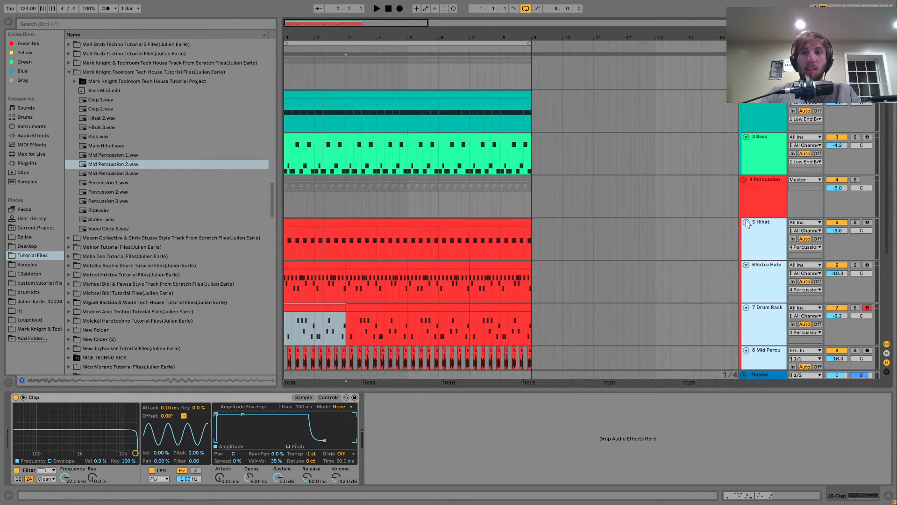
left_click(747, 222)
key("space")
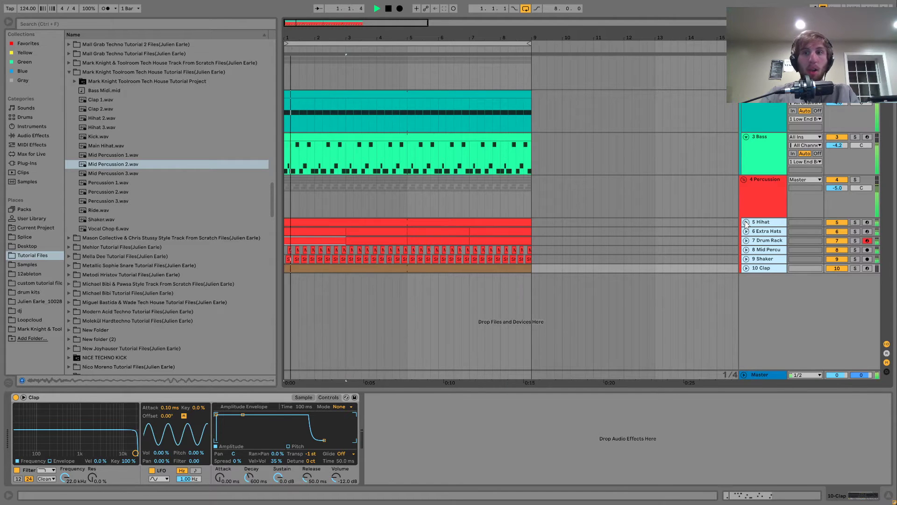
- Fold the Percussion group and raise the Bass track's volume to -2.8 dB, checking the balance during playback
left_click(754, 193)
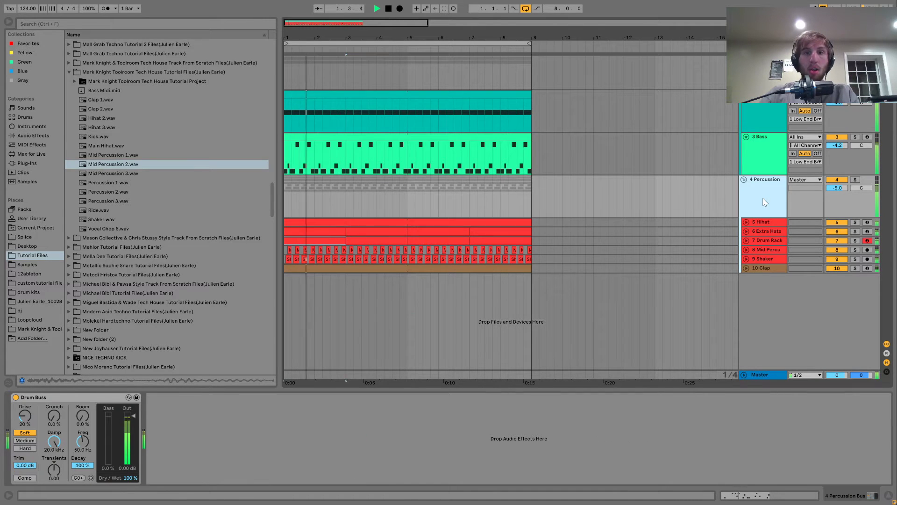
left_click(744, 179)
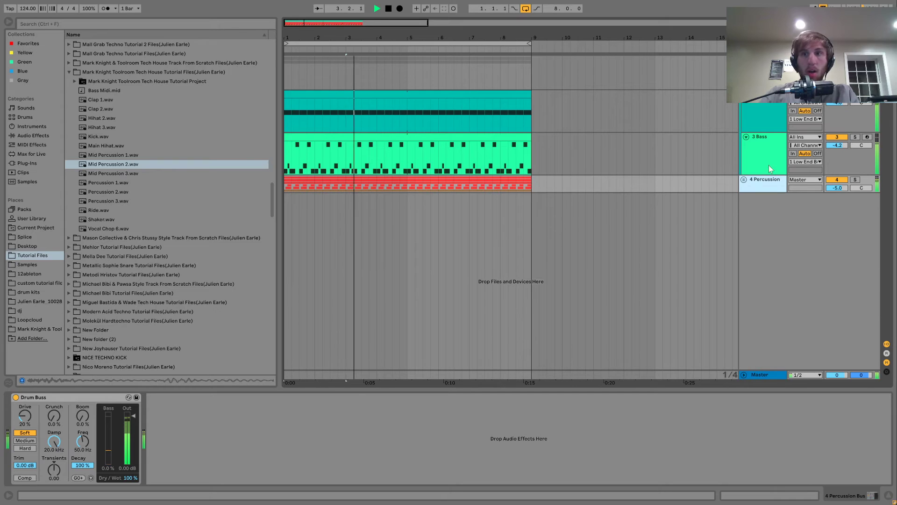
mouse_move(841, 145)
left_mouse_down()
mouse_move(841, 122)
mouse_move(838, 167)
mouse_move(838, 145)
left_mouse_up()
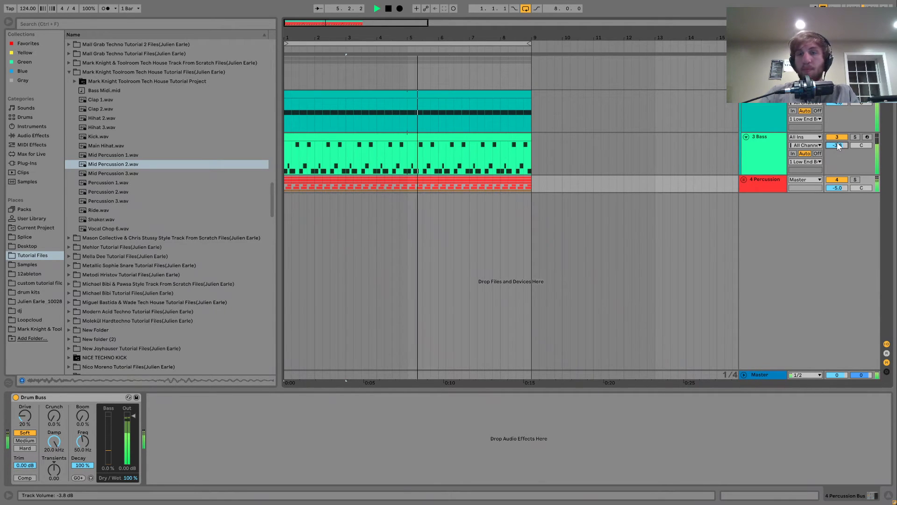
key("space")
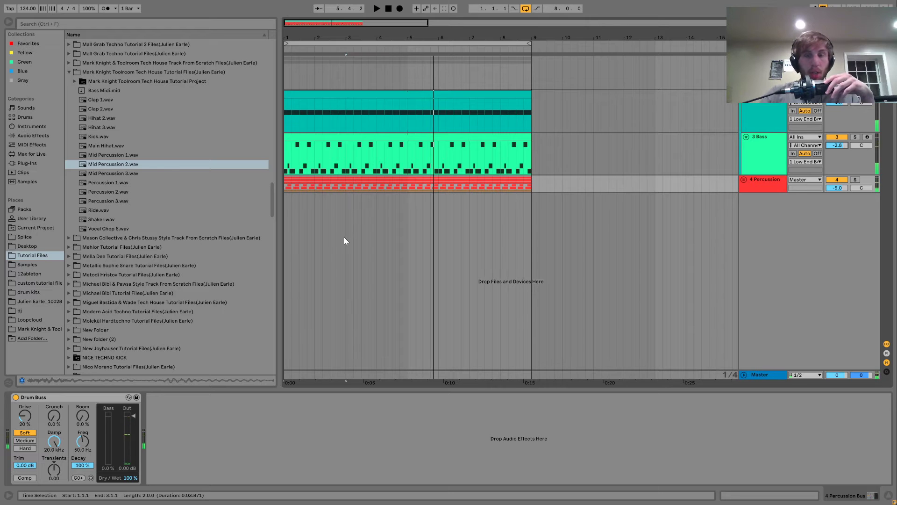
key("space")
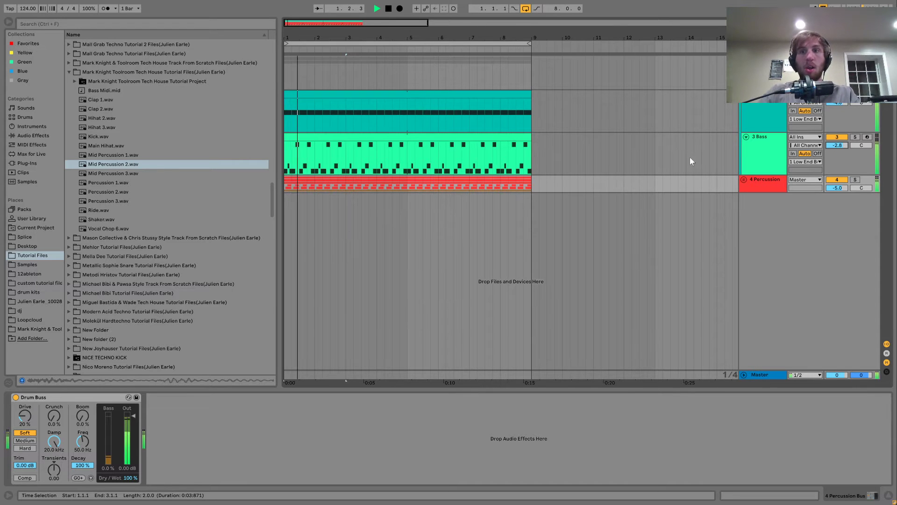
left_click(764, 61)
key("space")
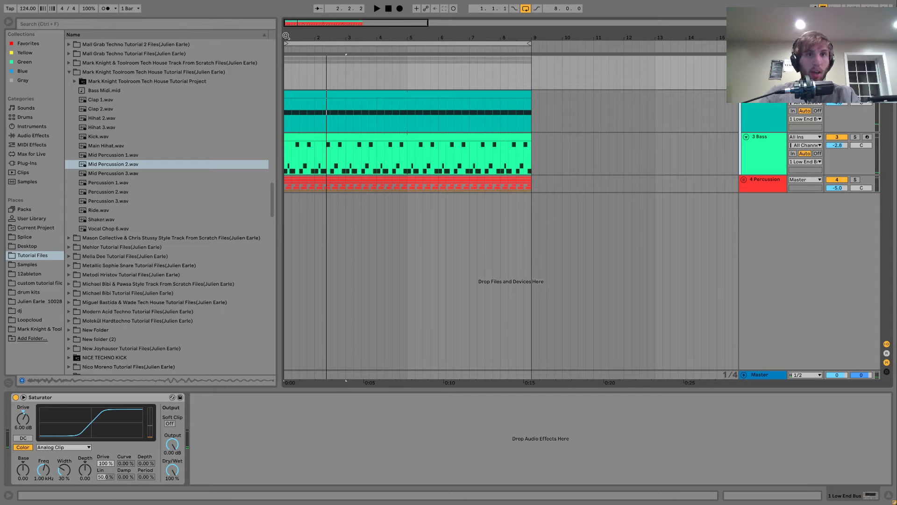
- Preview the vocal chops in the Mark Knight & Toolroom folder and place Vocal Chop 5.wav on a new audio track at bar 1
left_click_drag(284, 32, 285, 36)
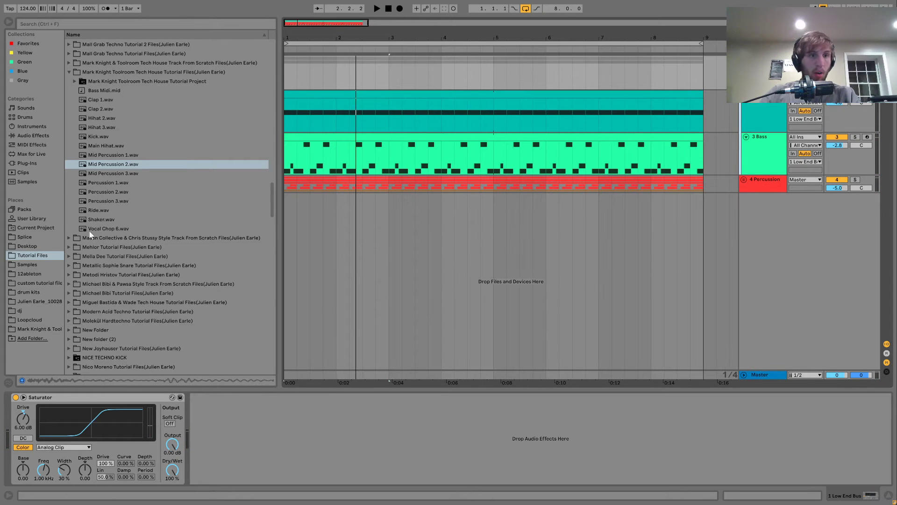
left_click(33, 329)
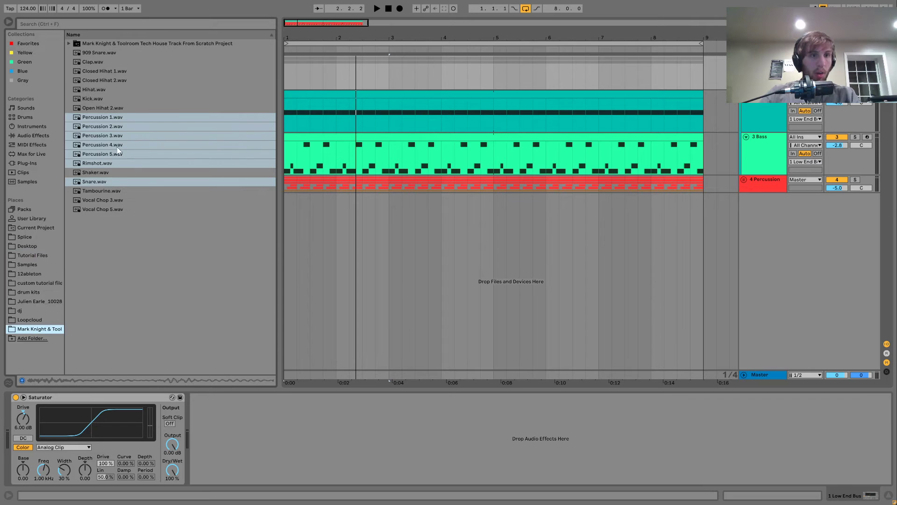
left_click(105, 201)
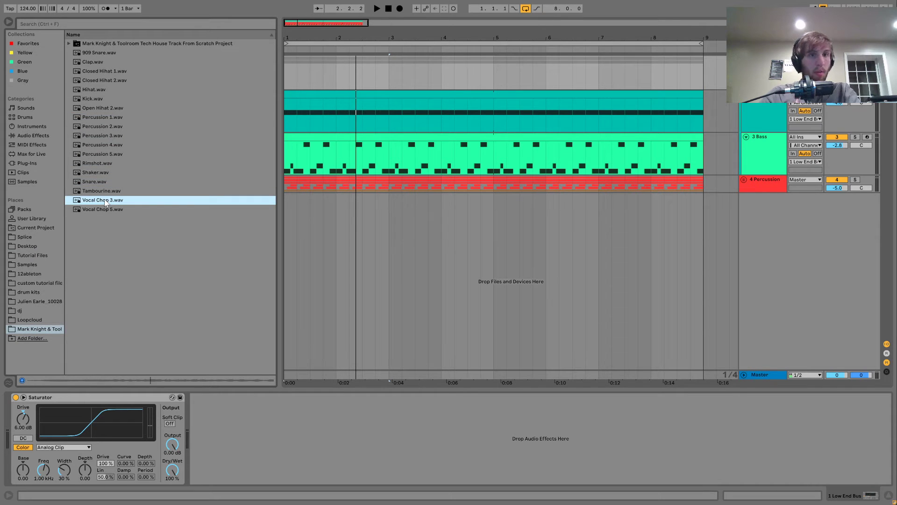
left_click(106, 211)
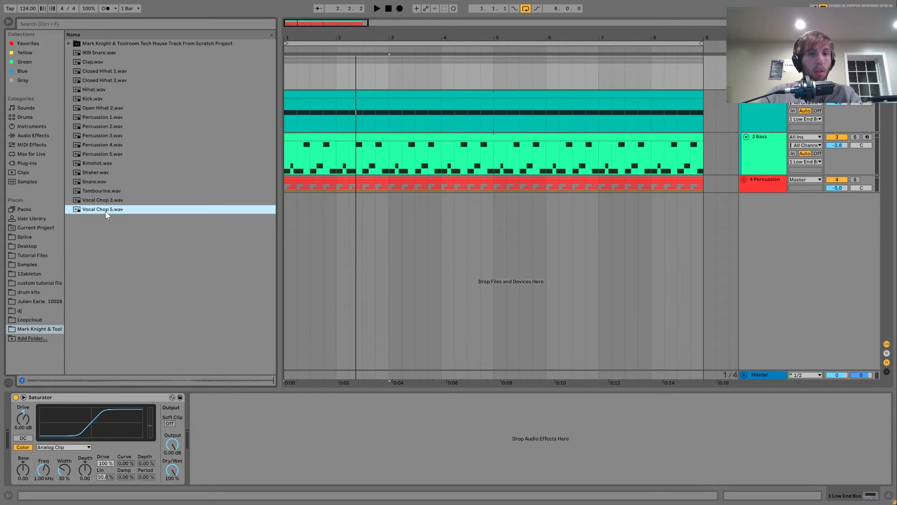
left_click_drag(285, 211, 285, 211)
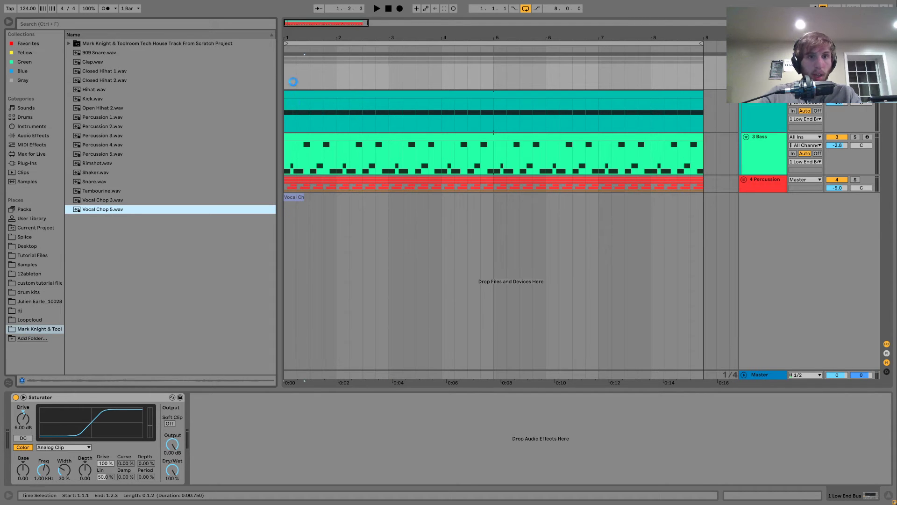
- Cut the Vocal Chop 5 clip's tail from 1.2 onward and lower its track volume to -5.2 dB during playback
left_click_drag(291, 38, 312, 180)
left_click_drag(323, 218, 363, 208)
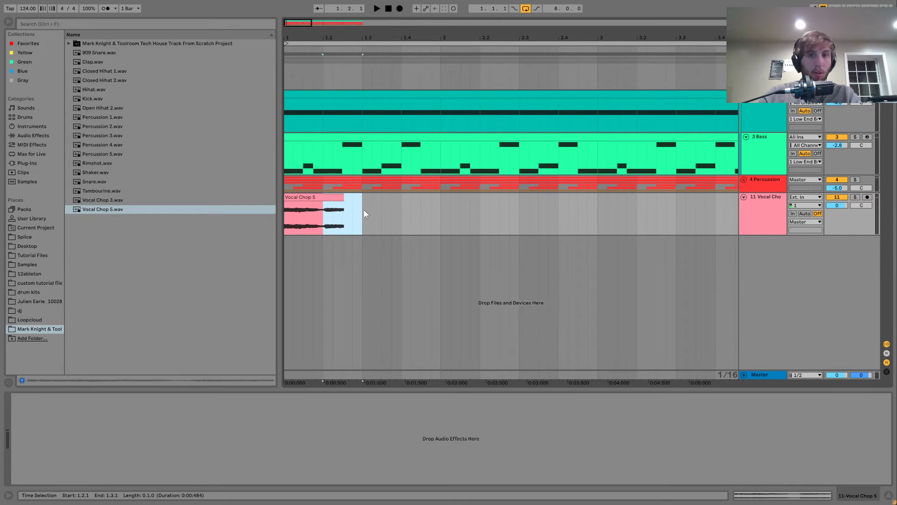
key("Delete")
left_click(303, 197)
key("space")
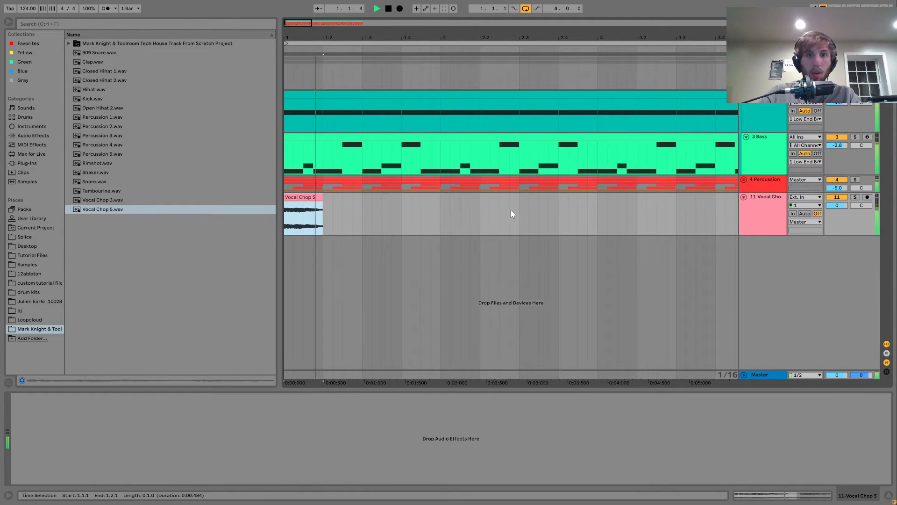
key("space")
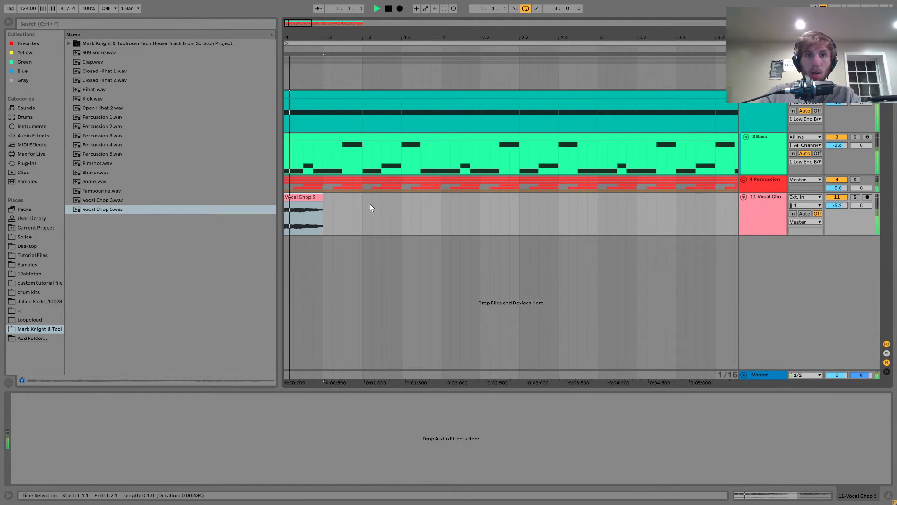
- Duplicate the one-beat vocal chop with a beat of silence after each copy until it fills all eight bars
left_click(363, 213, "shift")
key("space")
key("ctrl+d")
key("ctrl+d")
key("ctrl+d")
key("ctrl+d")
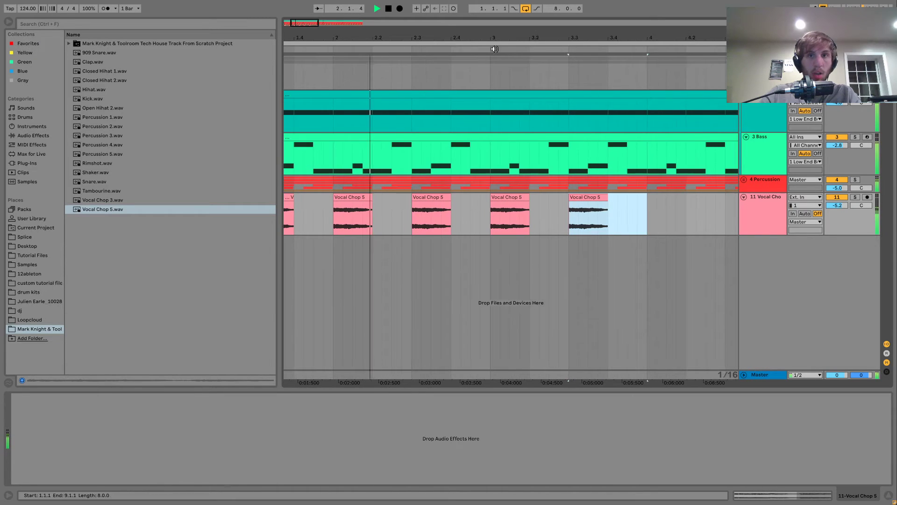
key("ctrl+d")
key("ctrl+d")
key("ctrl+d")
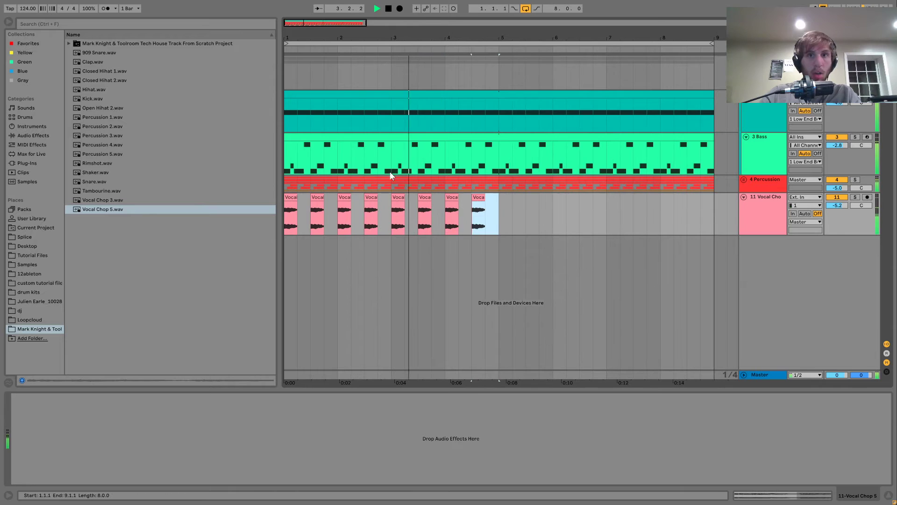
left_click(291, 197, "shift")
left_click(292, 197, "shift")
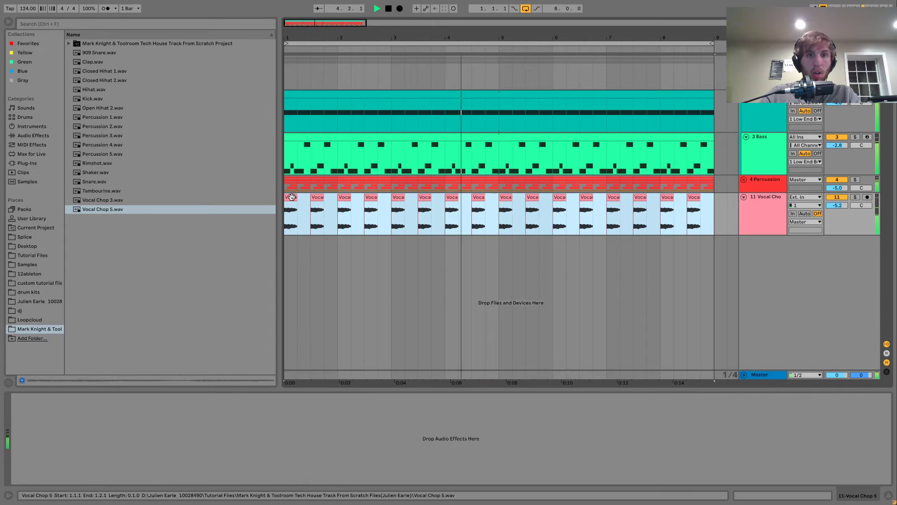
- Copy the Bass track's sidechain Compressor to the vocal chop track and lower that track's volume to -9.4 dB
left_click_drag(840, 206, 840, 208)
key("space")
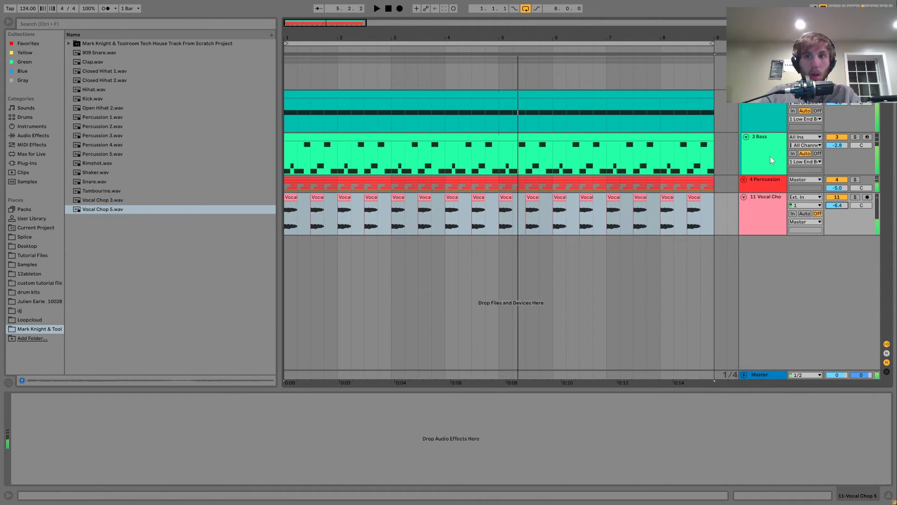
left_click(767, 156)
left_click(547, 396)
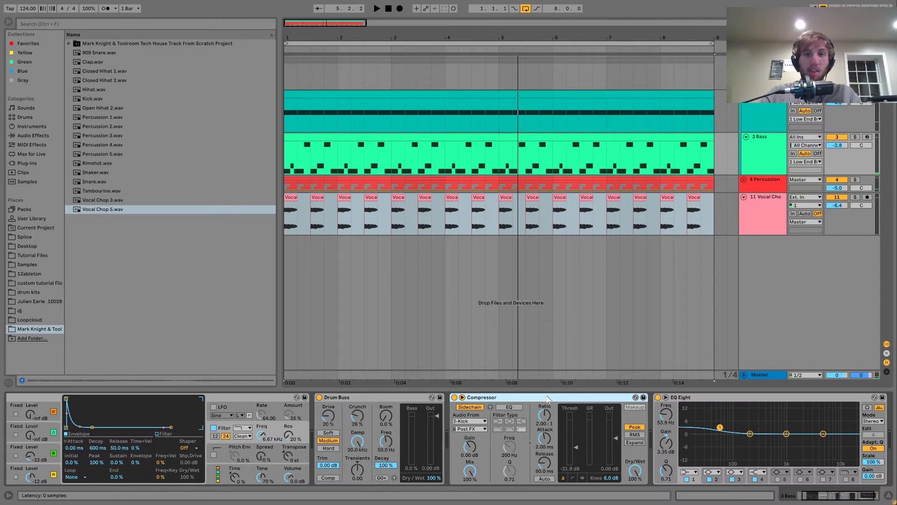
left_click_drag(567, 206, 568, 209)
key("space")
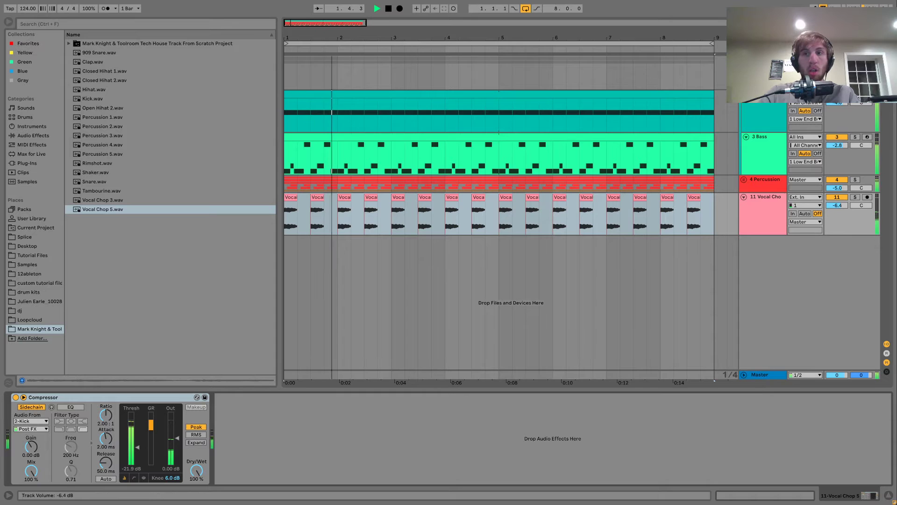
- Transpose all notes of the first Bass clip up two octaves to G2–C3 to compare their pitch with the vocal chop
left_click(627, 137)
key("space")
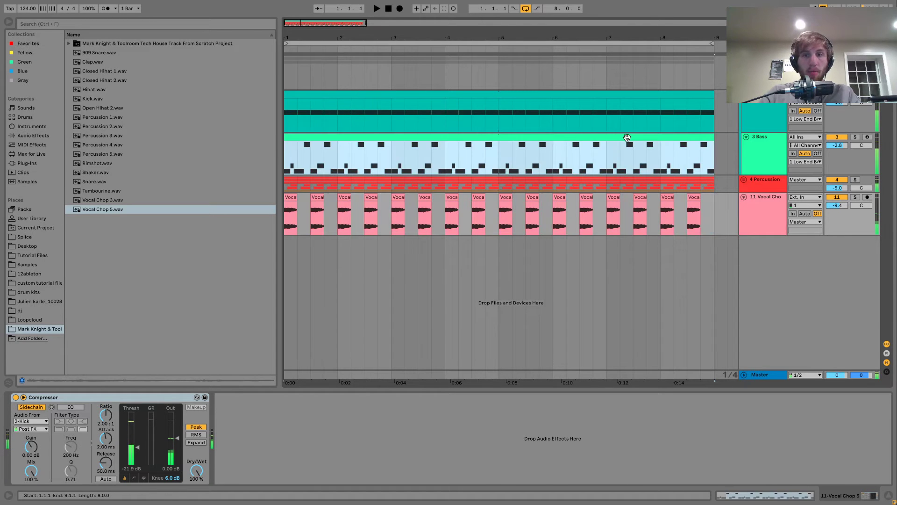
double_click(627, 137)
key("ctrl+a")
key("shift+Down")
key("shift+Down")
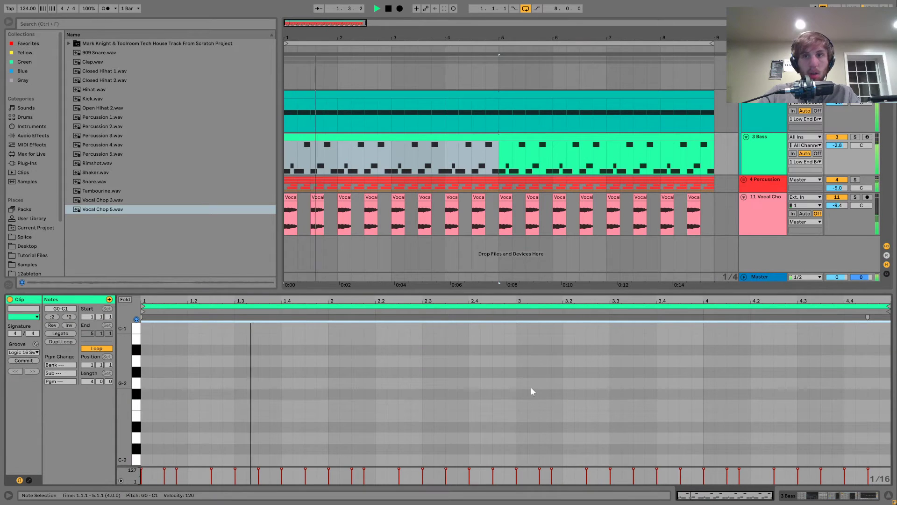
key("shift+Up")
key("shift+Up")
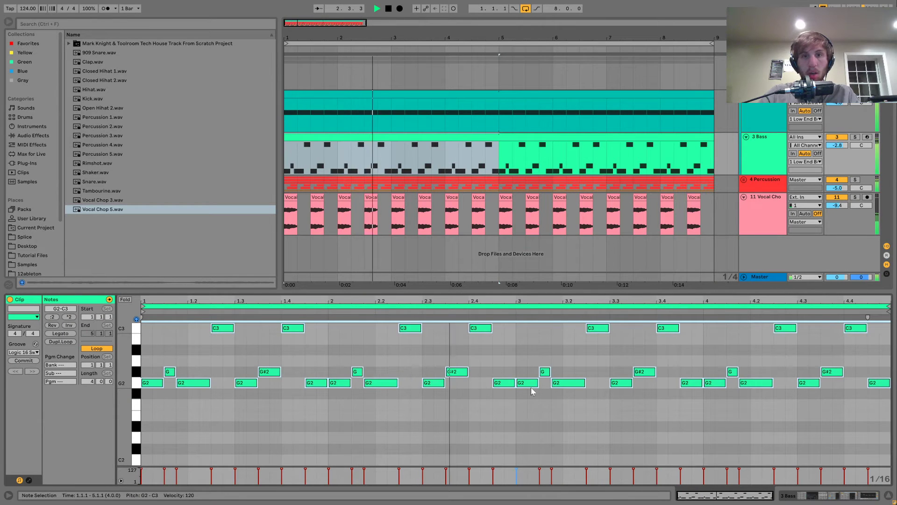
- Transpose all the vocal chop clips to -6 semitones to match the bass
left_click(298, 204)
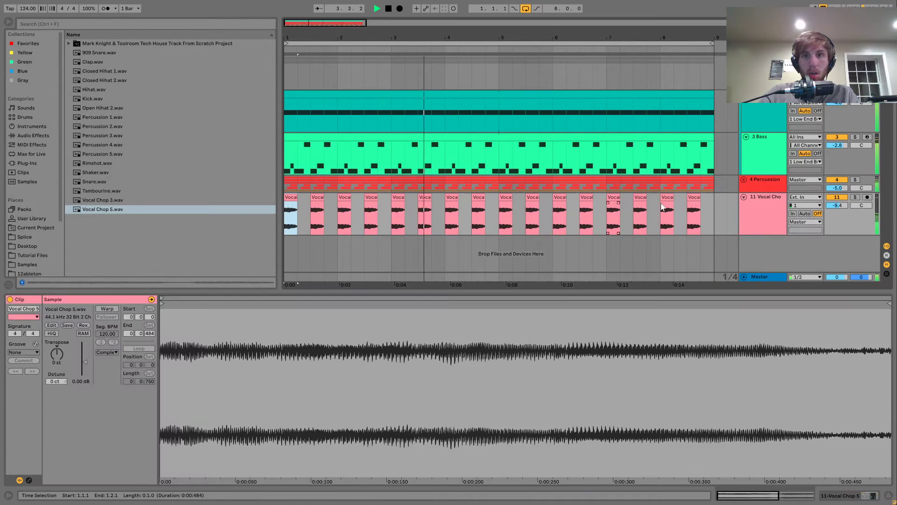
left_click(715, 210, "shift")
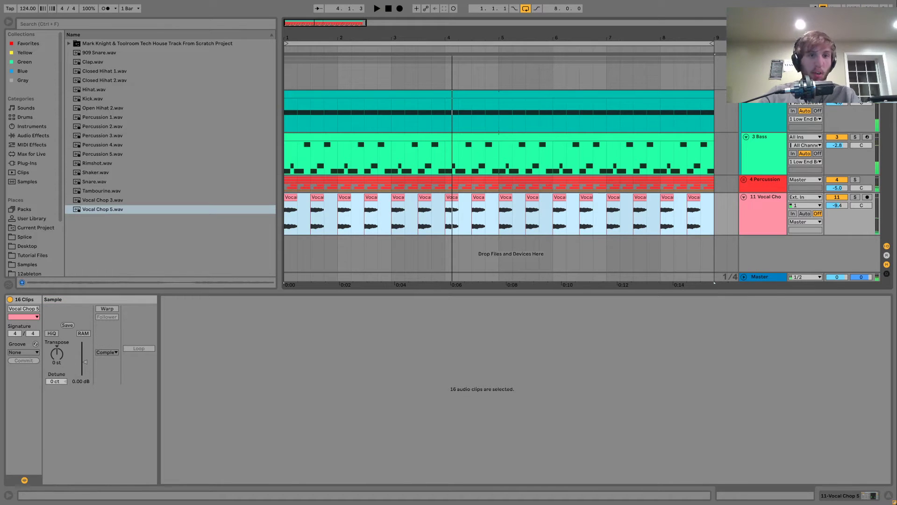
left_click_drag(62, 352, 63, 355)
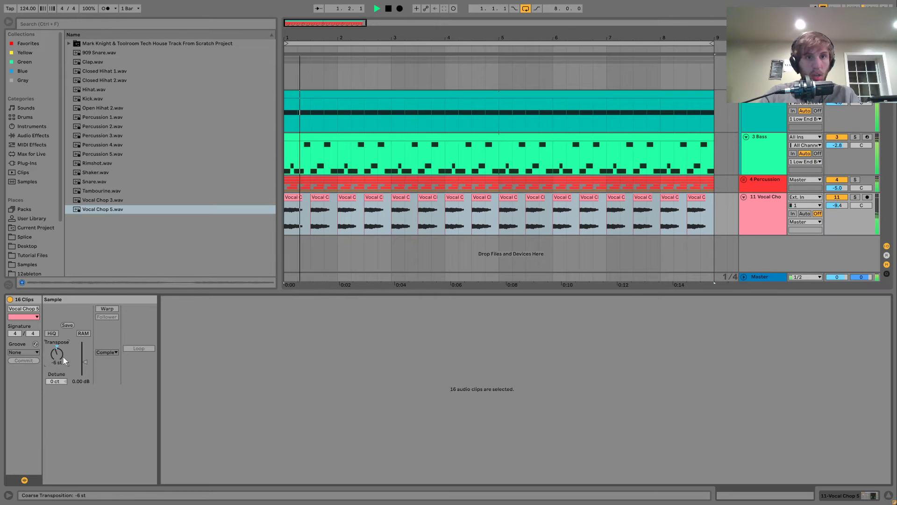
- Move all notes of the first Bass clip back down two octaves to G0–C1
left_click(366, 144)
key("ctrl+a")
key("shift+Down")
key("shift+Down")
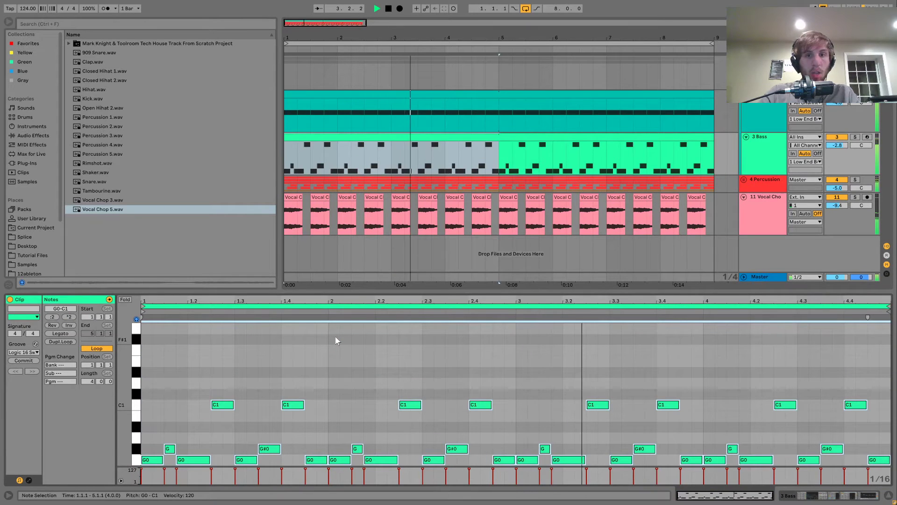
- Trim the first vocal chop clip to end at 1.2 and delete every copy after it
left_click(299, 200)
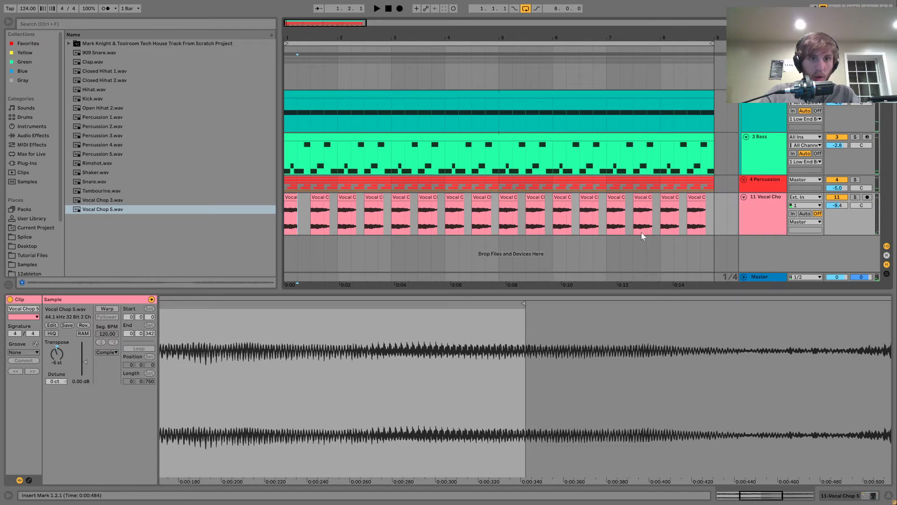
left_click(720, 214, "shift")
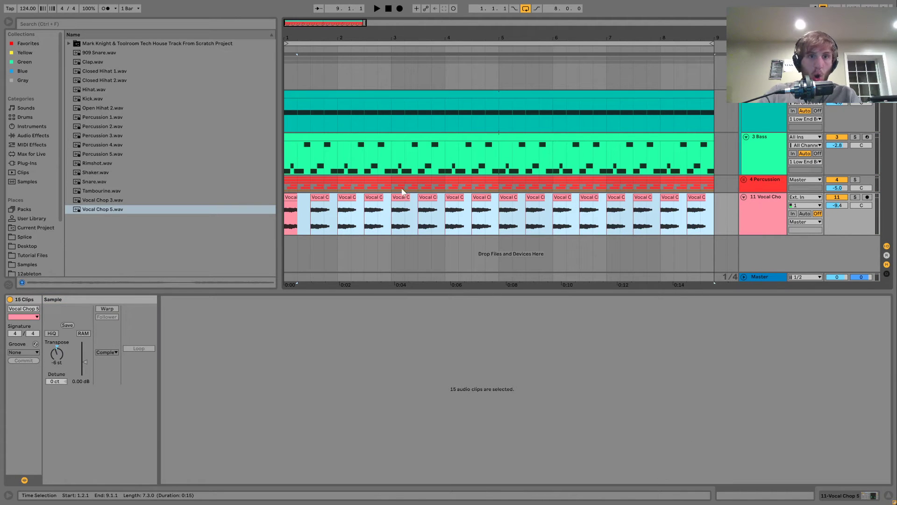
key("Delete")
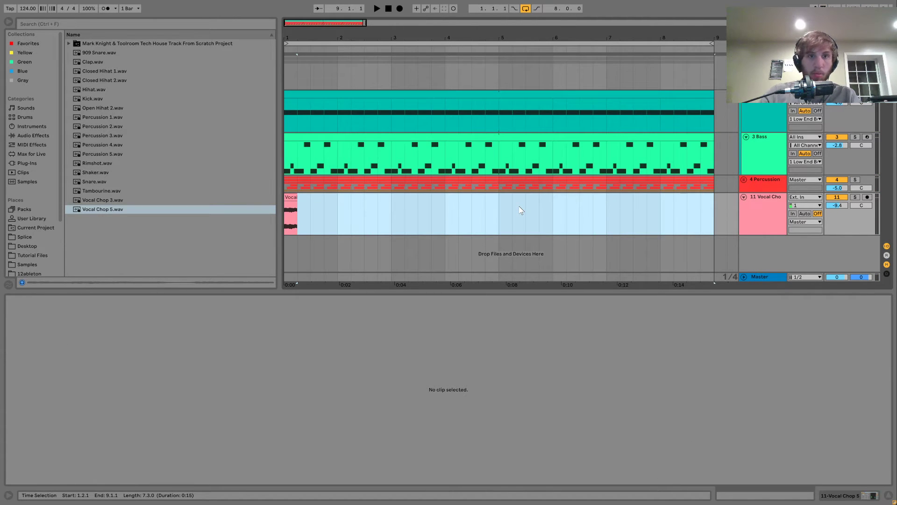
left_click(296, 207)
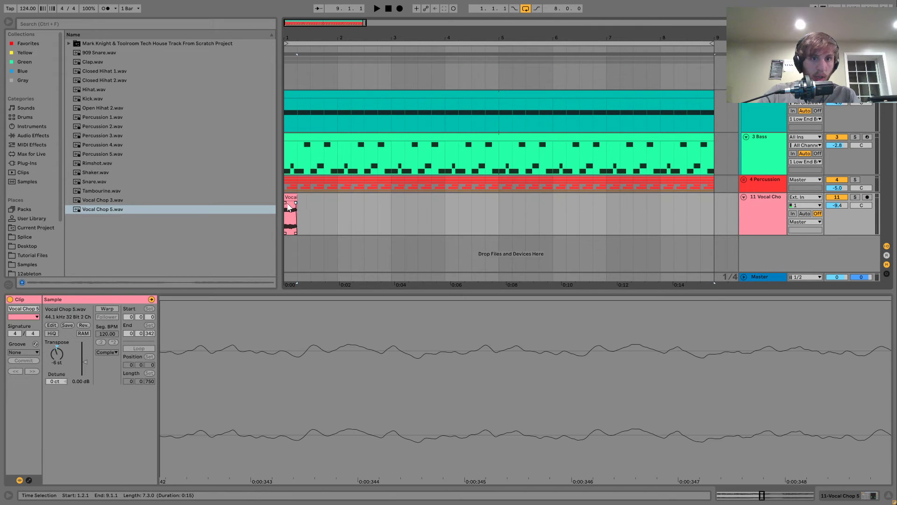
- Duplicate the trimmed vocal chop every two beats so the copies fill the track up to bar 9
left_click(291, 197)
key("space")
key("ctrl+d")
key("ctrl+d")
key("ctrl+d")
key("ctrl+d")
key("ctrl+d")
key("ctrl+d")
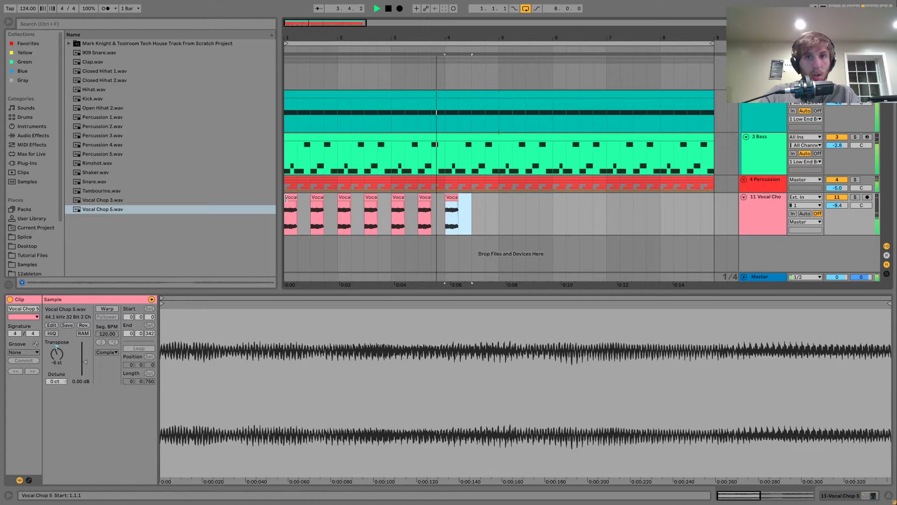
left_click(285, 199, "shift")
key("ctrl+d")
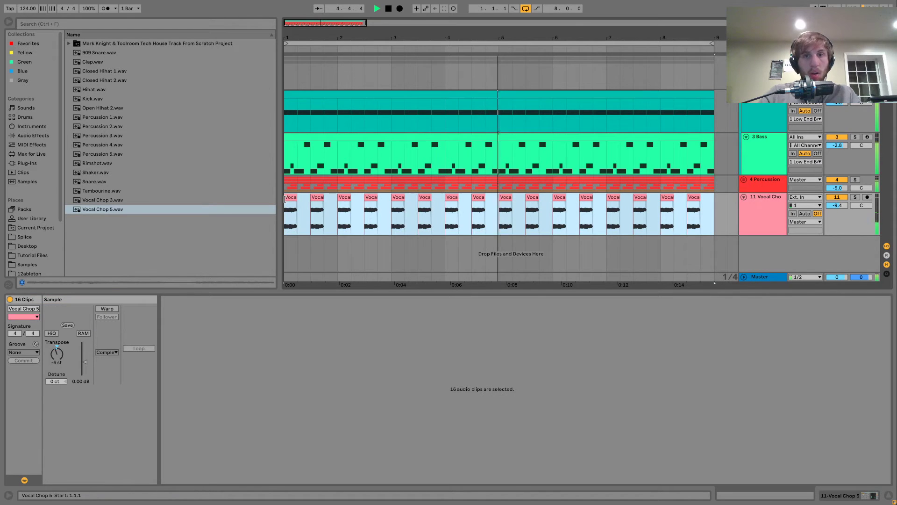
- Solo the Vocal Chop 5 track and insert a Reverb before its Compressor
double_click(764, 210)
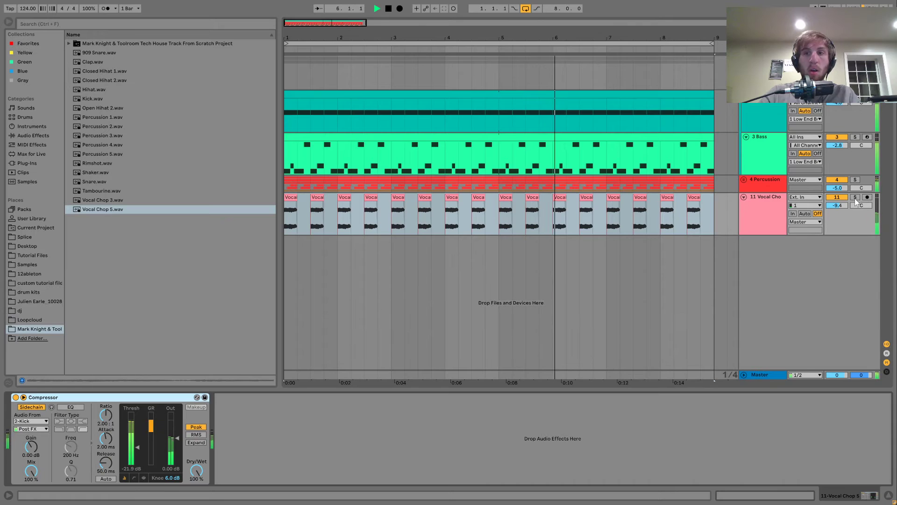
left_click(855, 198)
key("space")
left_click(31, 134)
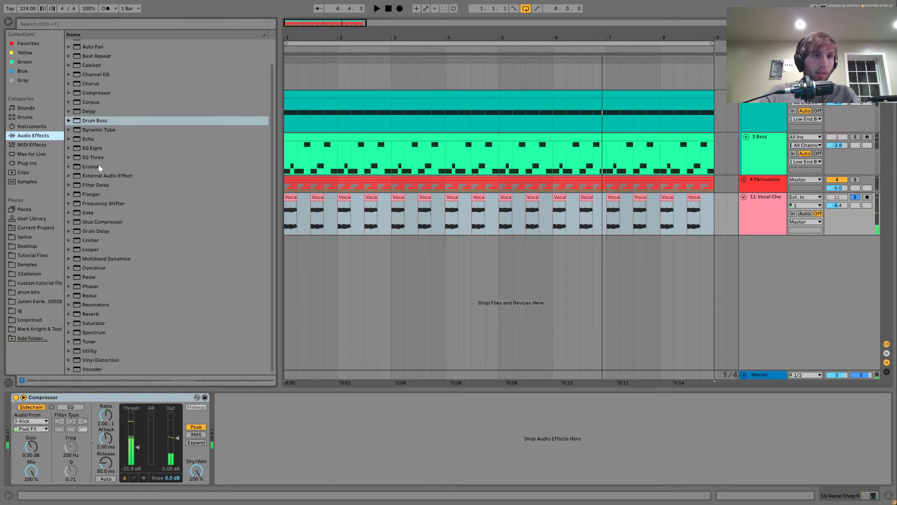
left_click(90, 314)
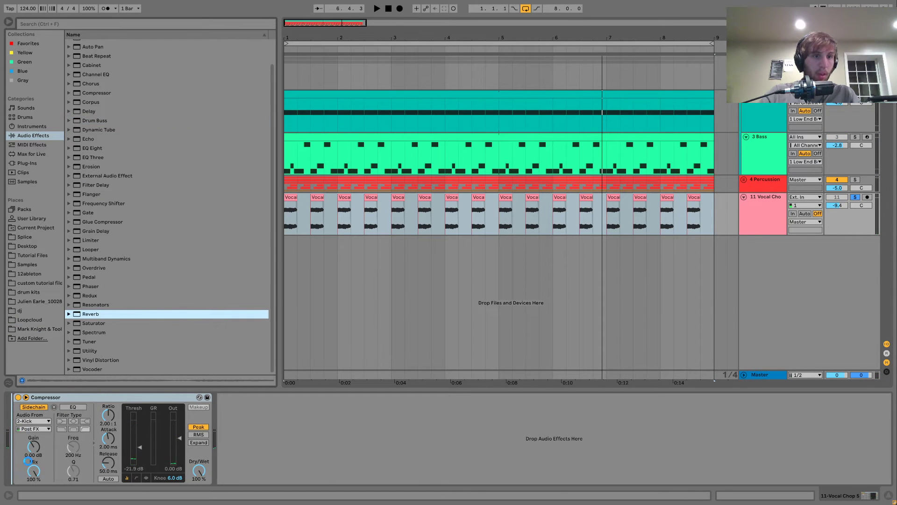
key("Return")
- Set the Reverb's dry/wet to 75% and its decay time to 3.46 s while listening to the soloed vocal
key("space")
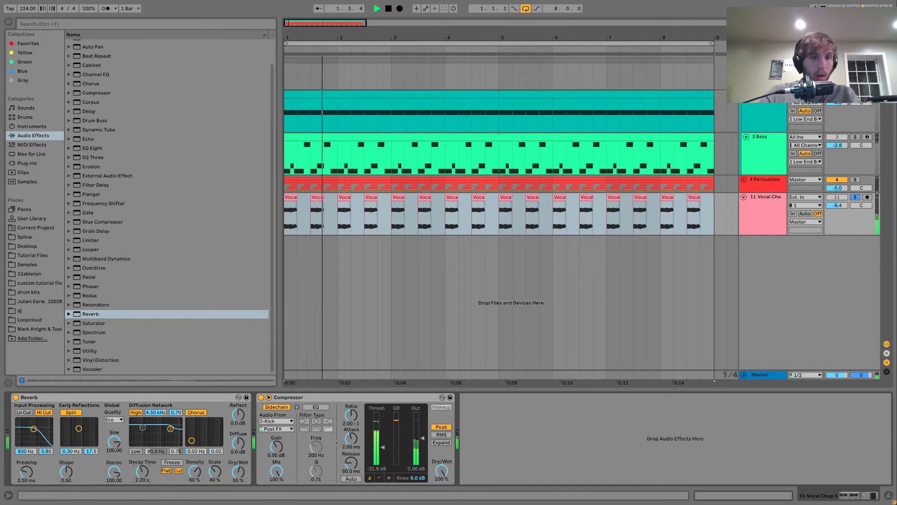
left_click_drag(238, 472, 238, 461)
left_click_drag(142, 472, 142, 479)
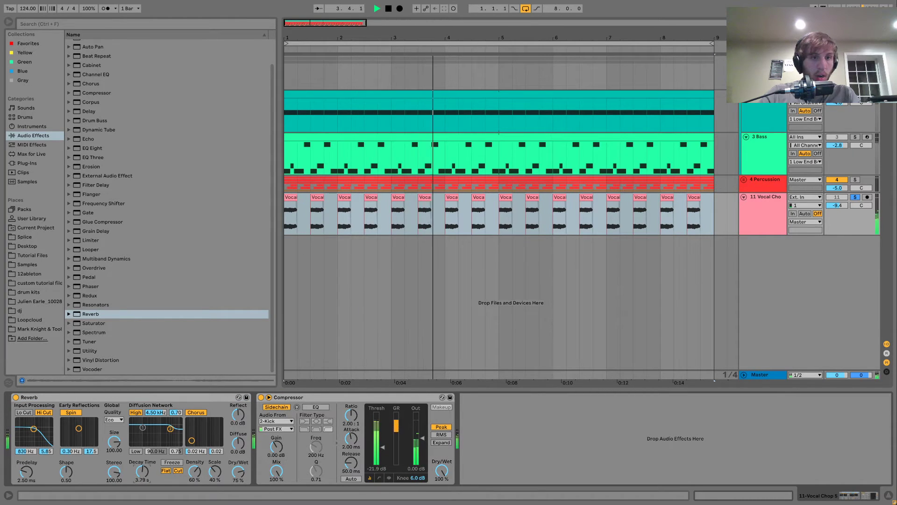
- Insert a Drum Buss between the Reverb and the Compressor, and add an Auto Filter after the Compressor
left_click_drag(95, 121, 258, 458)
left_click_drag(314, 453, 314, 453)
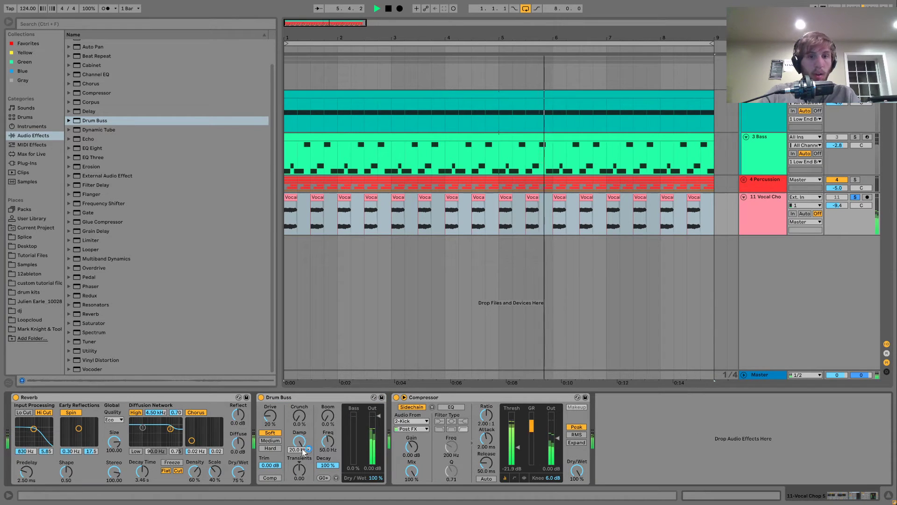
scroll(123, 105, "up", 2)
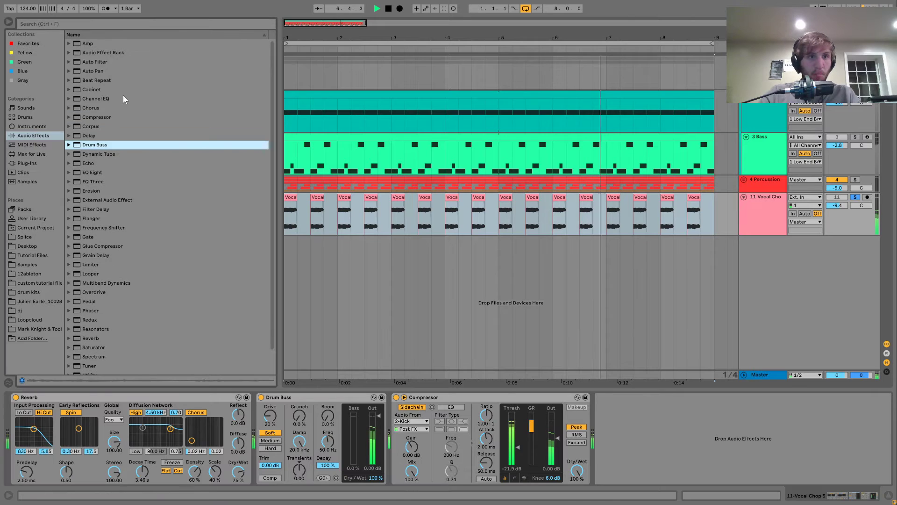
left_click(89, 62)
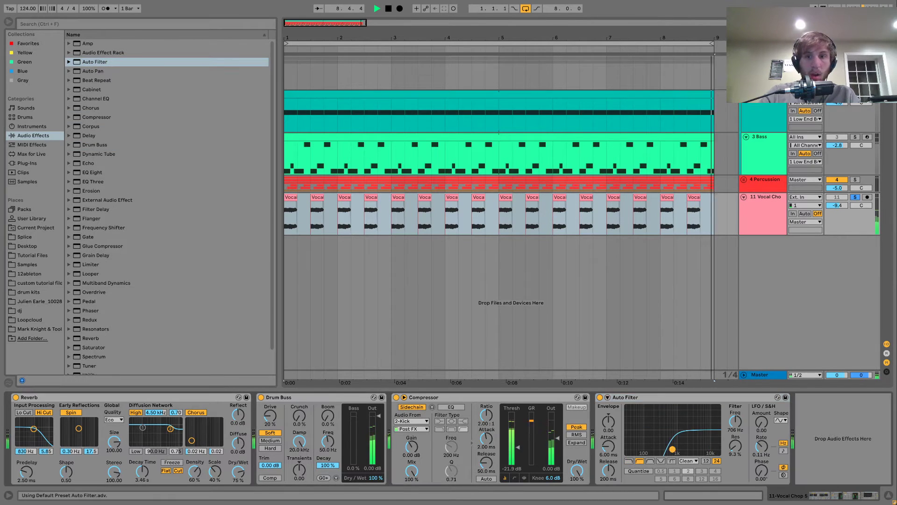
- Make the Auto Filter a 12 dB band-pass at 1.25 kHz with 47% resonance, and unsolo the vocal track
left_click(650, 460)
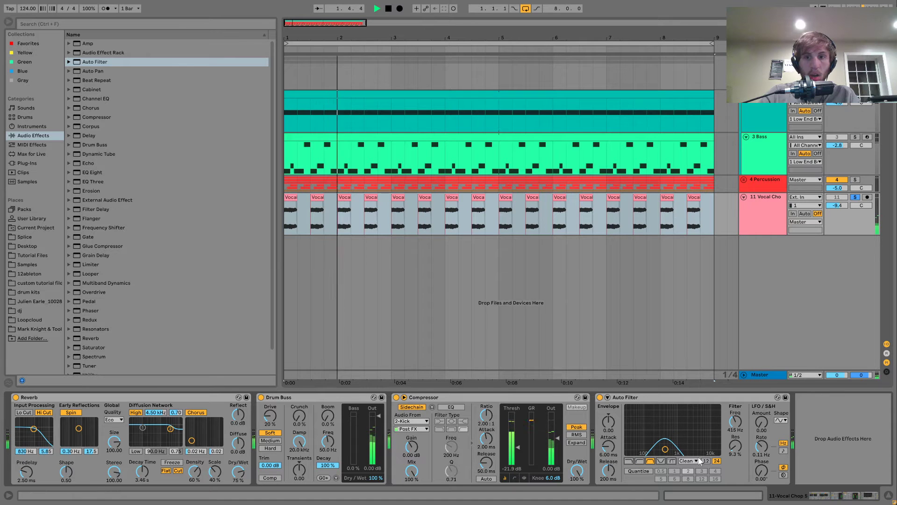
left_click_drag(665, 449, 681, 436)
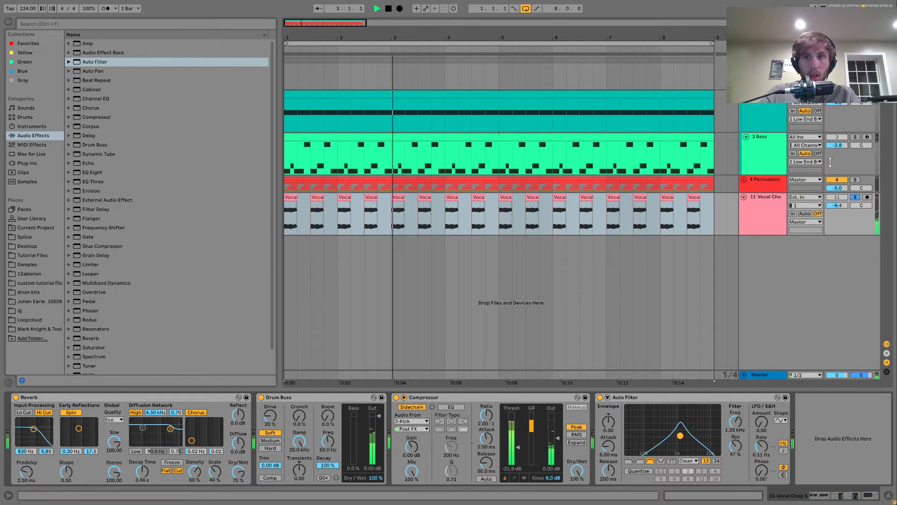
left_click(854, 197)
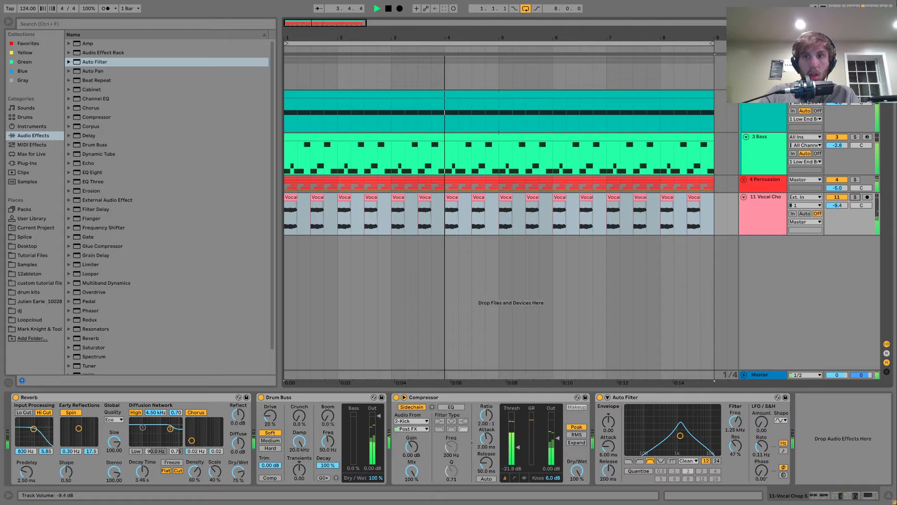
- Switch the Auto Filter to a high-pass at 706 Hz with 17% resonance and place a copy of it before the Compressor
left_click(640, 461)
left_click_drag(680, 435, 672, 448)
left_click_drag(655, 397, 420, 413)
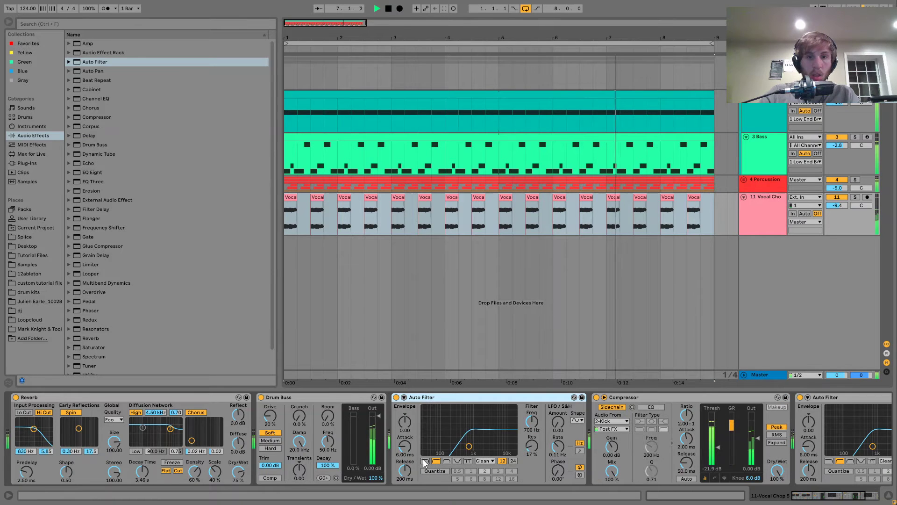
- Make the copied Auto Filter a low-pass at 844 Hz with 25% resonance, and set the high-pass one to 786 Hz with 24% resonance
left_click_drag(469, 446, 471, 443)
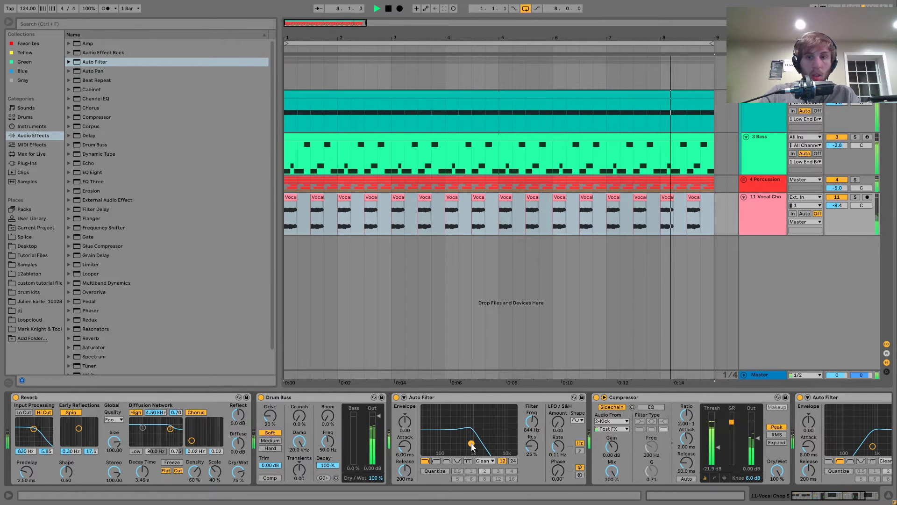
left_click_drag(873, 446, 877, 445)
left_click_drag(776, 444, 775, 444)
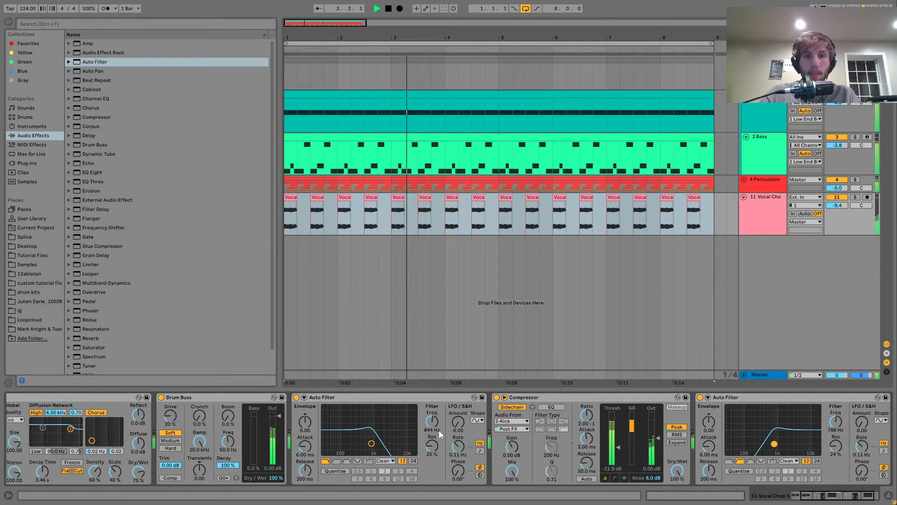
- Retune the low-pass Auto Filter to 1.04 kHz with 4.0% resonance
left_click_drag(427, 427, 435, 445)
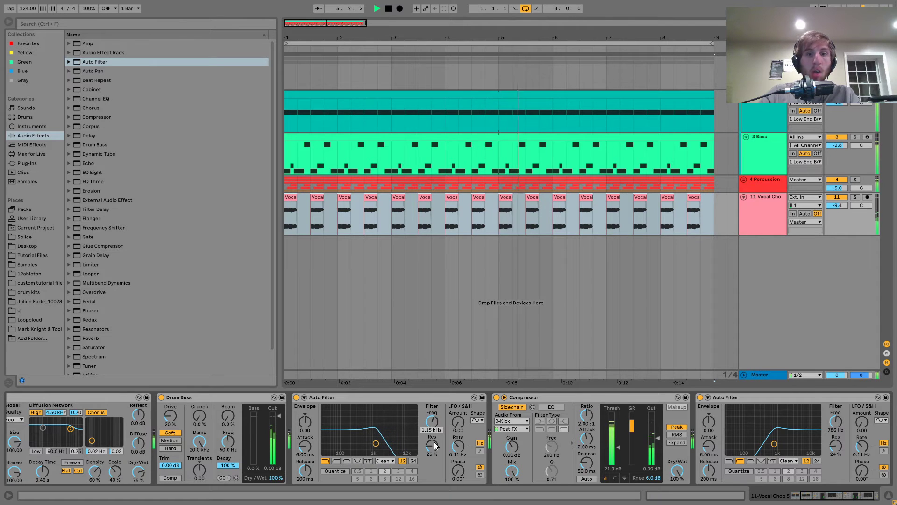
left_click_drag(376, 443, 405, 451)
key("ctrl+z")
left_click_drag(435, 421, 435, 420)
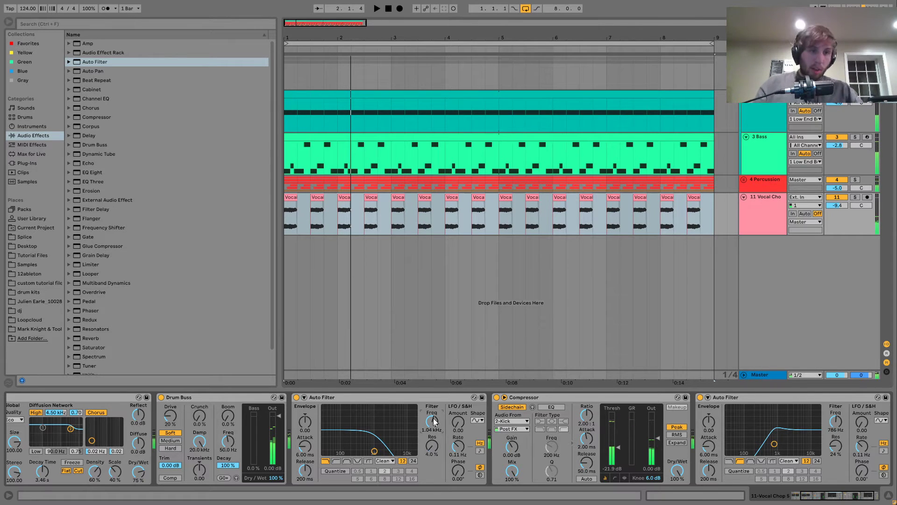
- Place Vocal Chop 3.wav at 1.4 on a new audio track and lower that track's volume to -3.9 dB
left_click(44, 329)
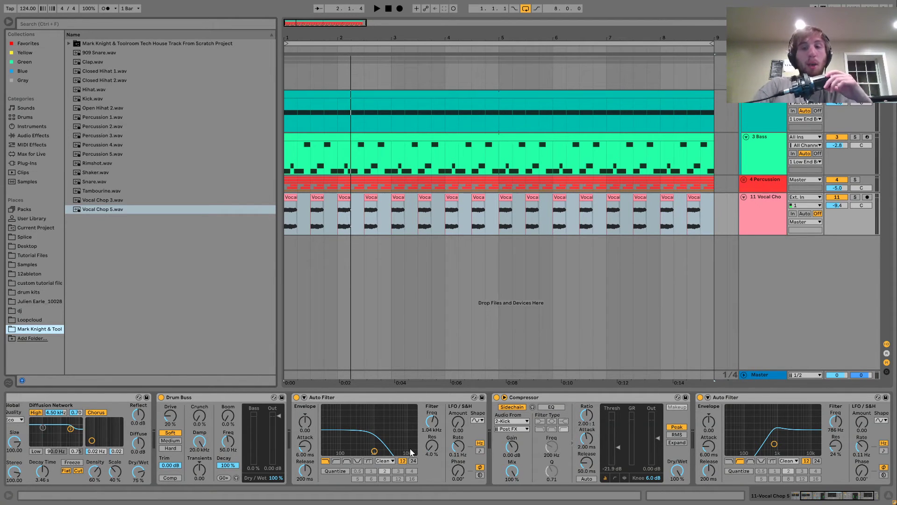
left_click(105, 202)
left_click_drag(105, 205, 287, 250)
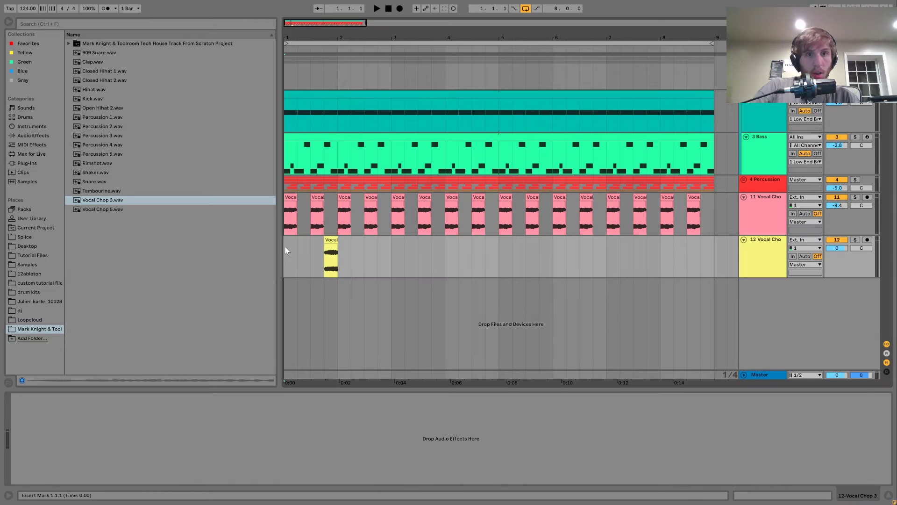
left_click_drag(837, 248, 837, 258)
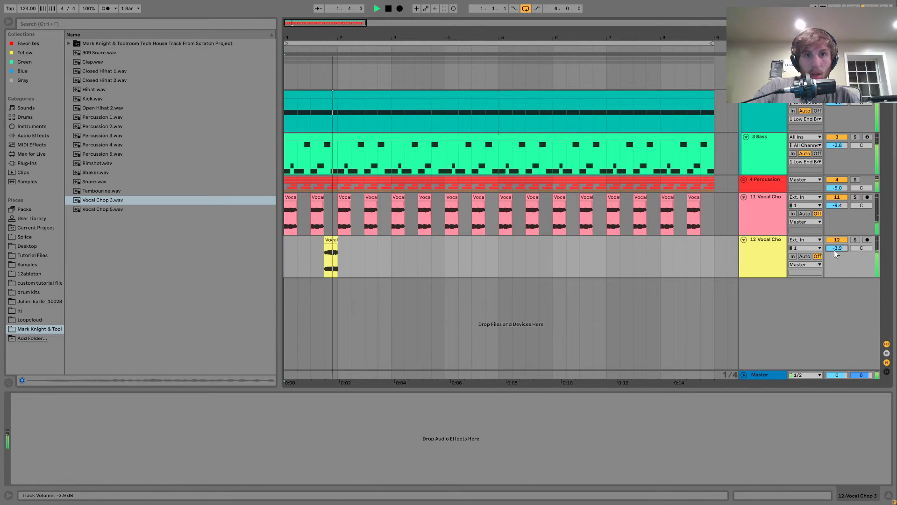
- Shorten the Vocal Chop 3 clip by setting its sample end to 0:00:234, and listen to it in the loop
double_click(335, 244)
key("space")
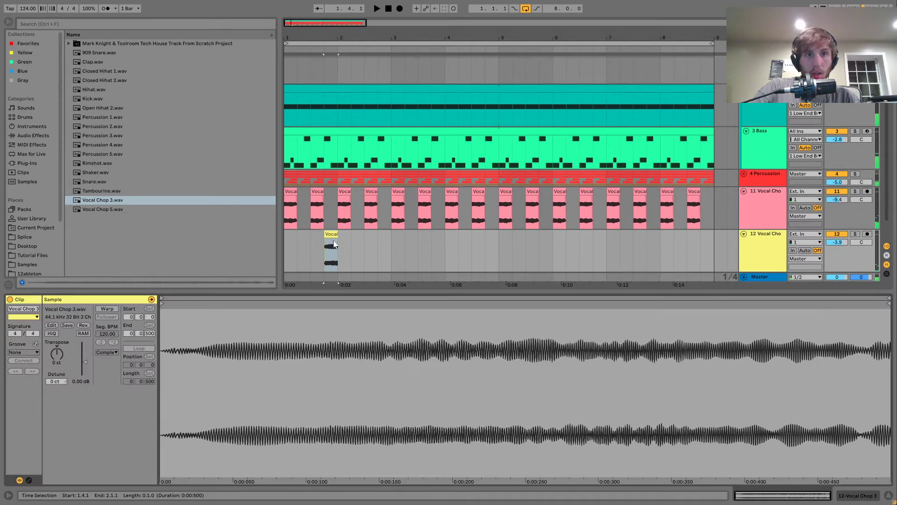
left_click_drag(888, 303, 500, 305)
key("space")
- Copy the shortened Vocal Chop 3 clip to 2.4 on the same track
left_click(328, 250)
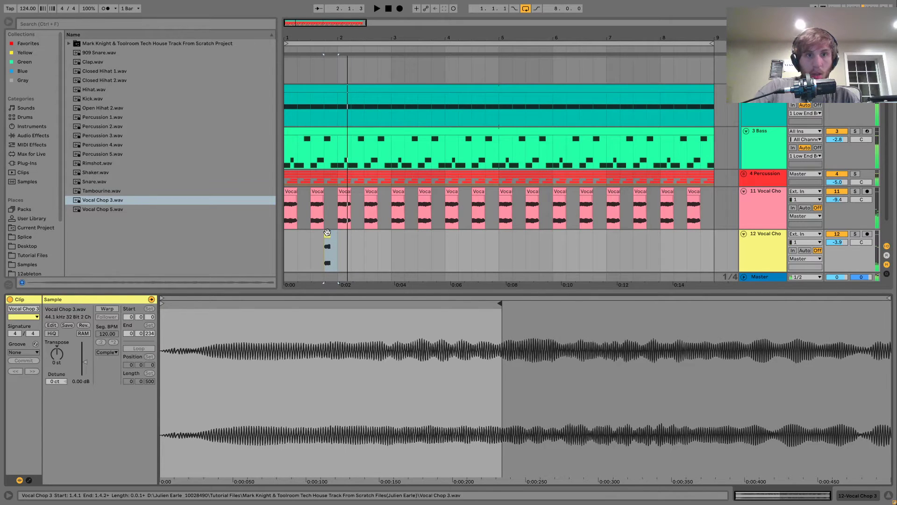
key("space")
left_click(377, 244)
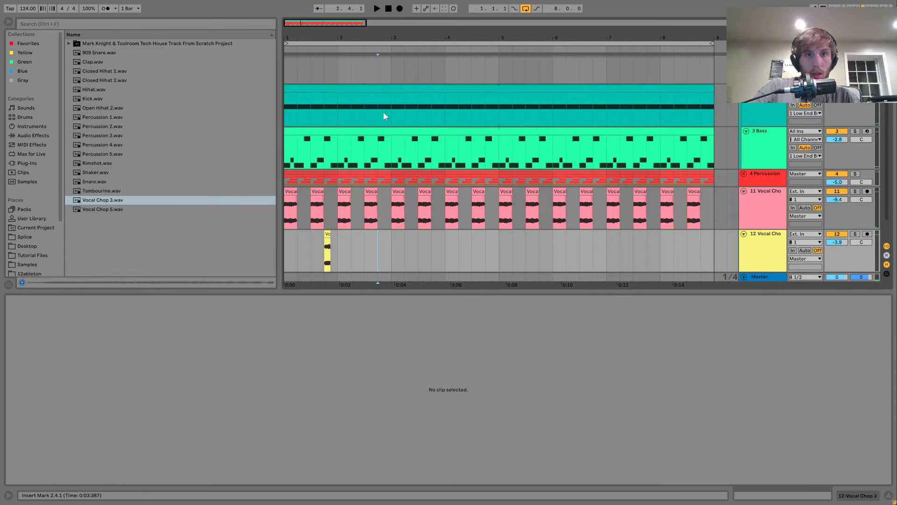
left_click_drag(384, 37, 377, 197)
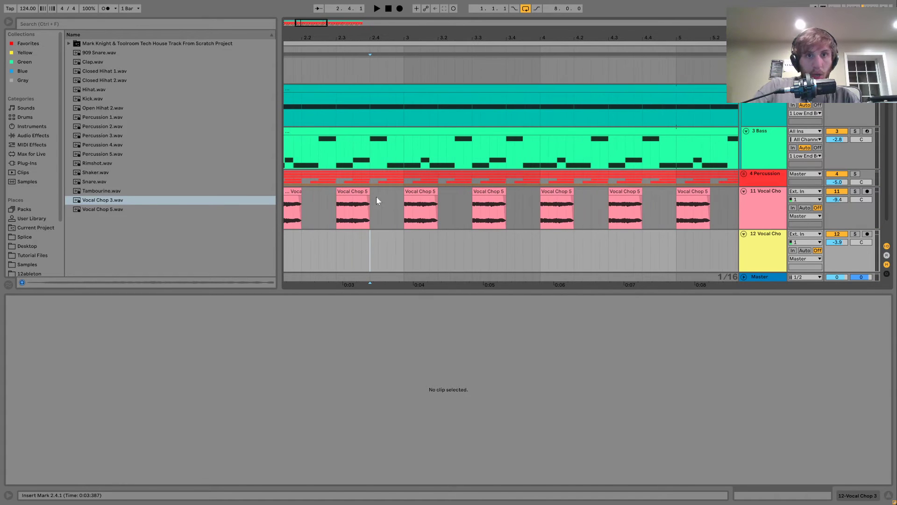
key("ctrl+v")
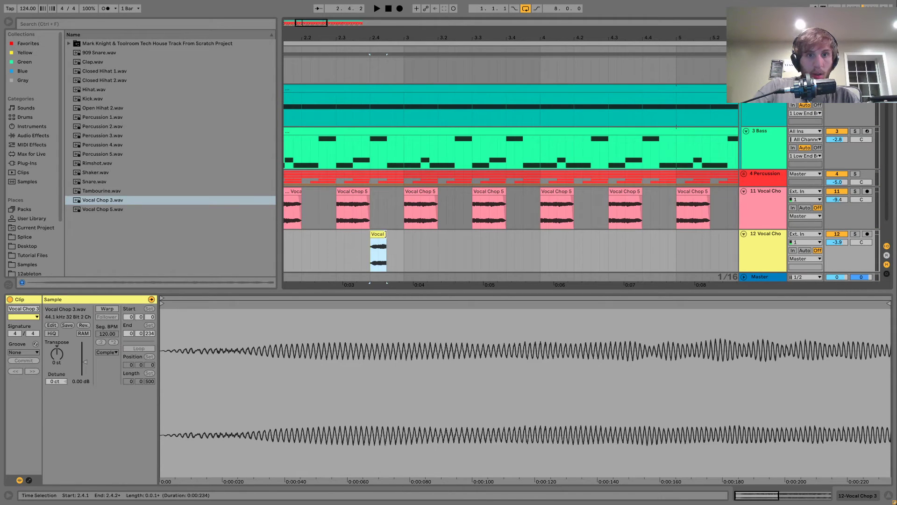
- Adjust the copied clip to run from 2.4.3 to 3.1.1 using the sample's second half, and play it back
mouse_move(384, 233)
left_mouse_down()
mouse_move(405, 234)
mouse_move(386, 236)
left_mouse_up()
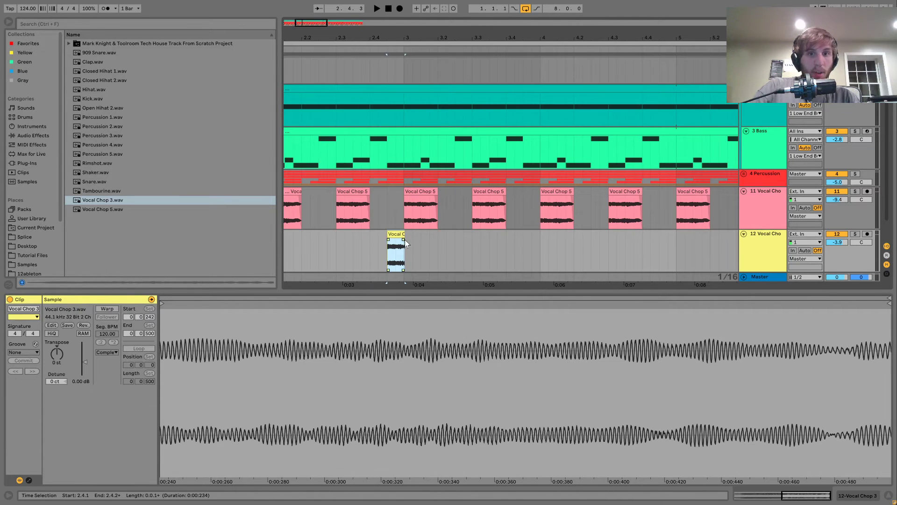
left_click(412, 242)
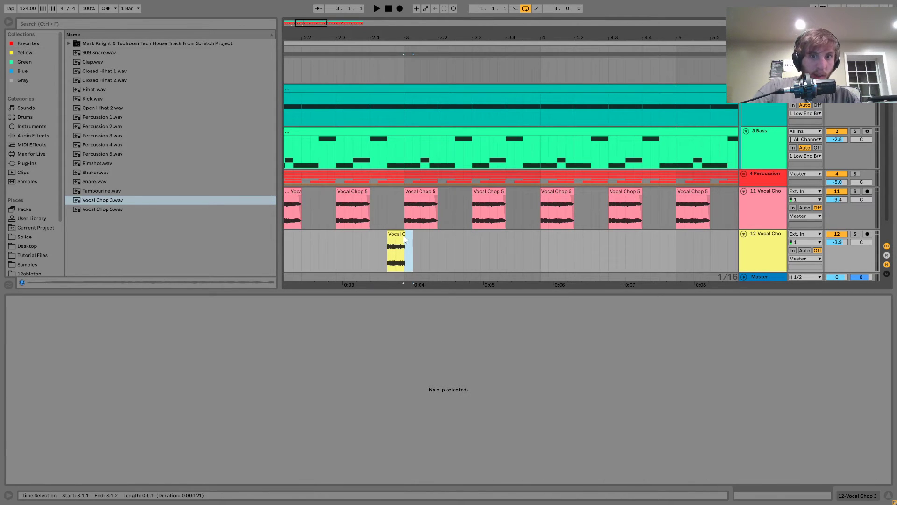
left_click(403, 235)
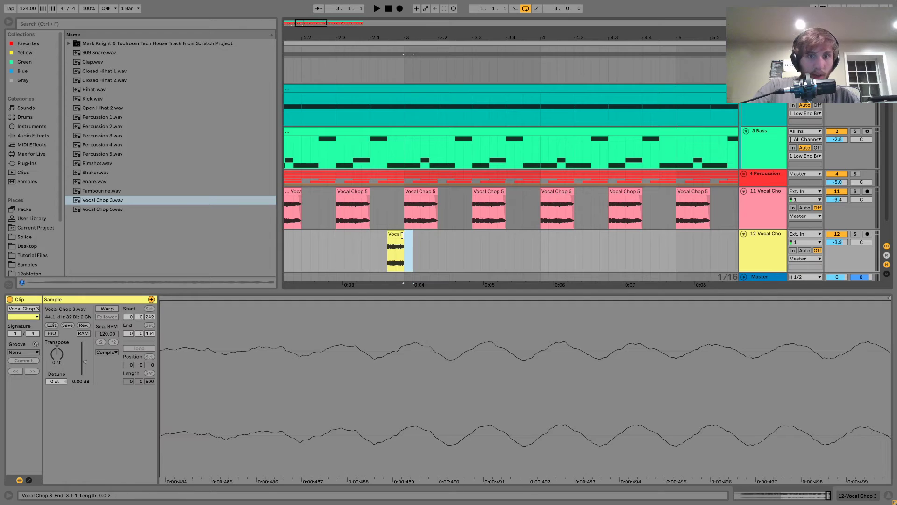
left_click(300, 249)
key("space")
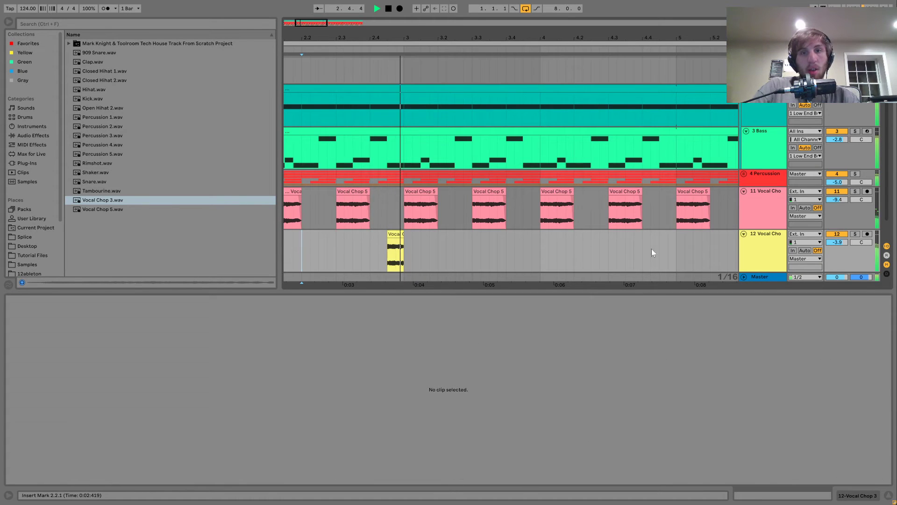
key("space")
- Duplicate the first two bars of the Vocal Chop 3 track three times so the pattern fills it up to bar 9
left_click_drag(445, 38, 406, 37)
left_click_drag(391, 244, 295, 246)
key("space")
key("ctrl+d")
key("ctrl+d")
key("ctrl+d")
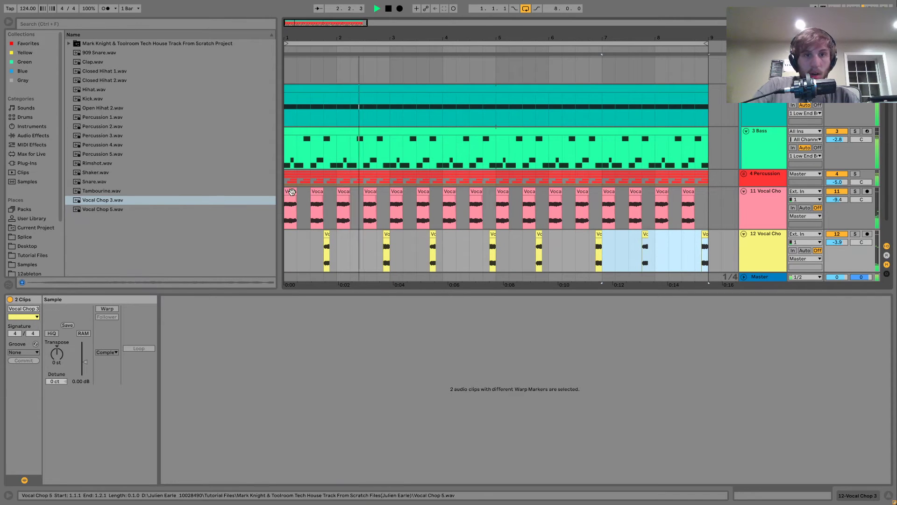
- Raise all notes of the first Bass clip by three octaves to G3–C4 as a pitch reference
double_click(773, 253)
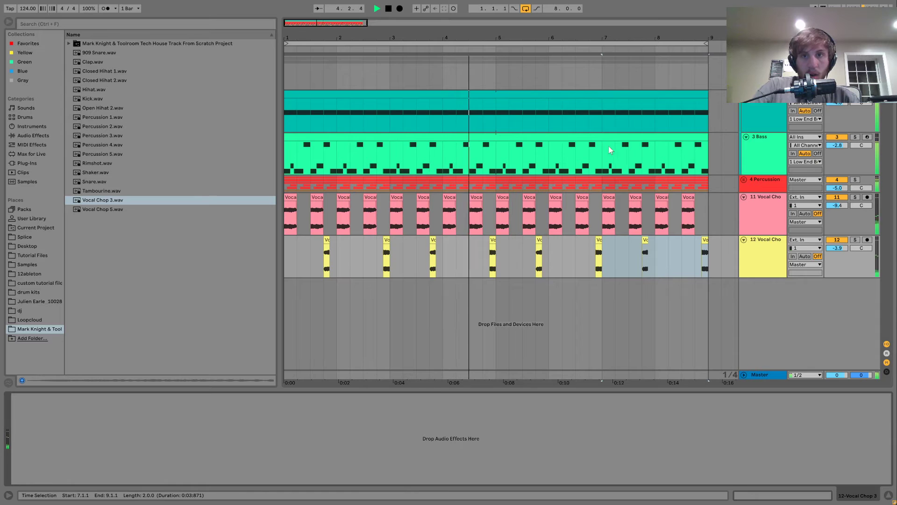
double_click(632, 140)
key("space")
key("ctrl+a")
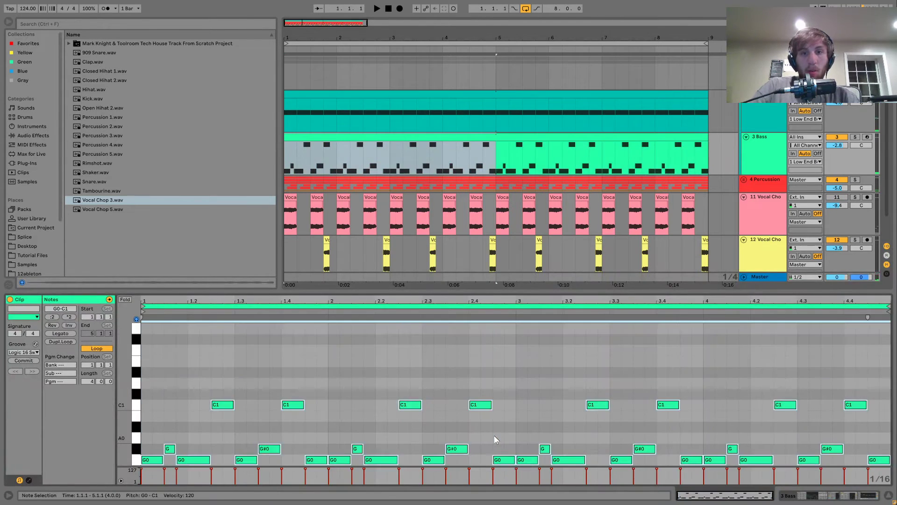
key("shift+Up")
key("shift+Up")
key("shift+Up")
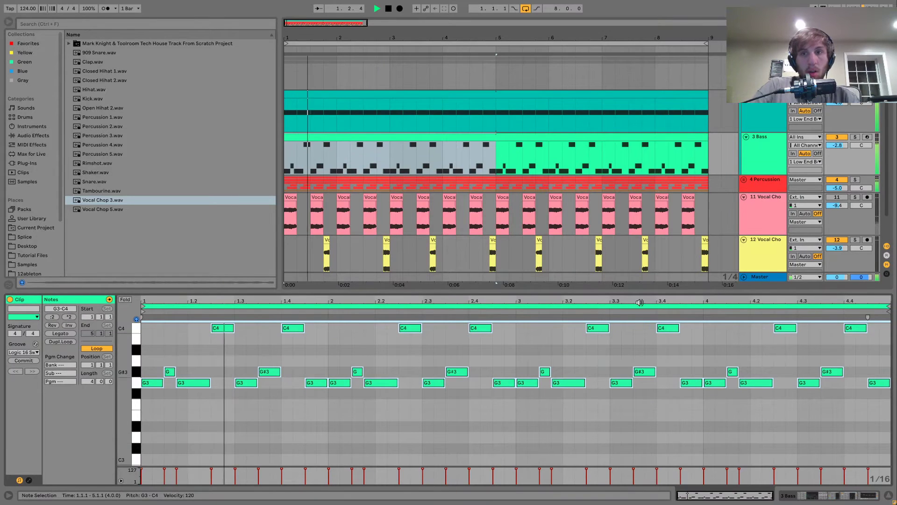
- Transpose all eight Vocal Chop 3 clips to -5 st while checking them against the raised bass
left_click(706, 242)
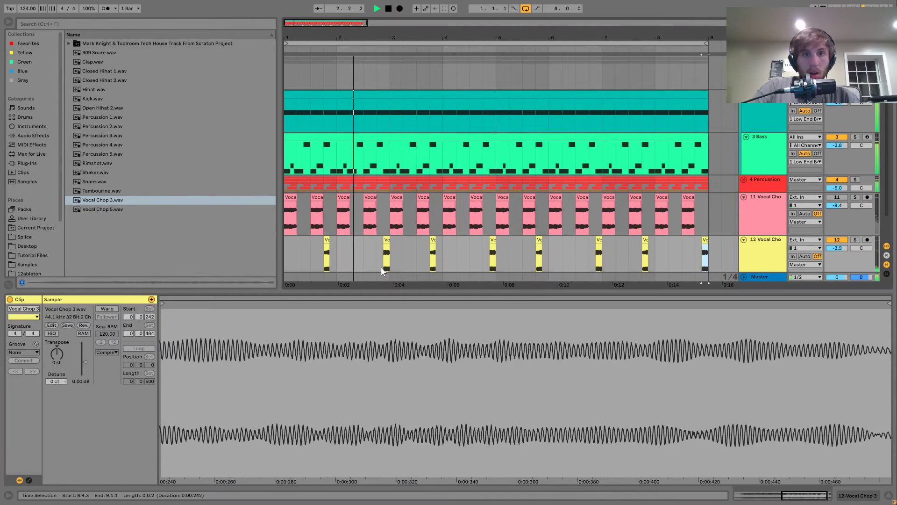
left_click(332, 244, "shift")
left_click(49, 357)
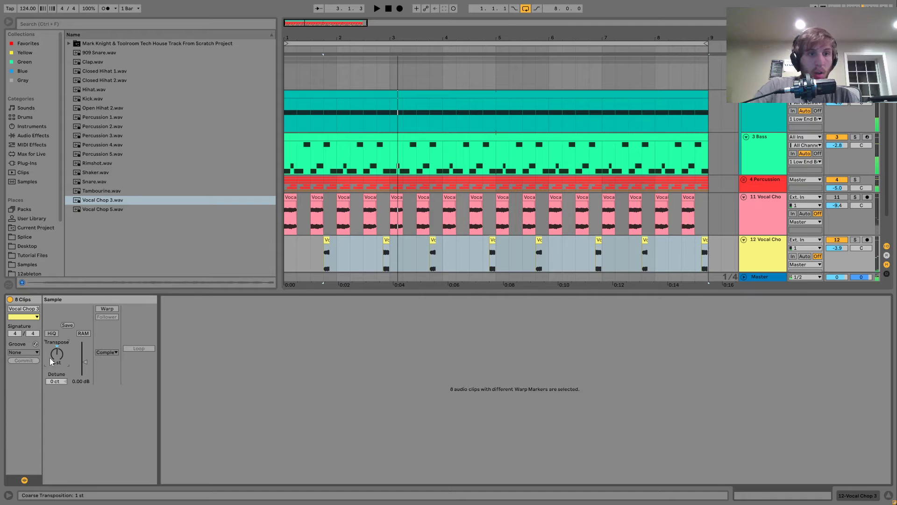
key("space")
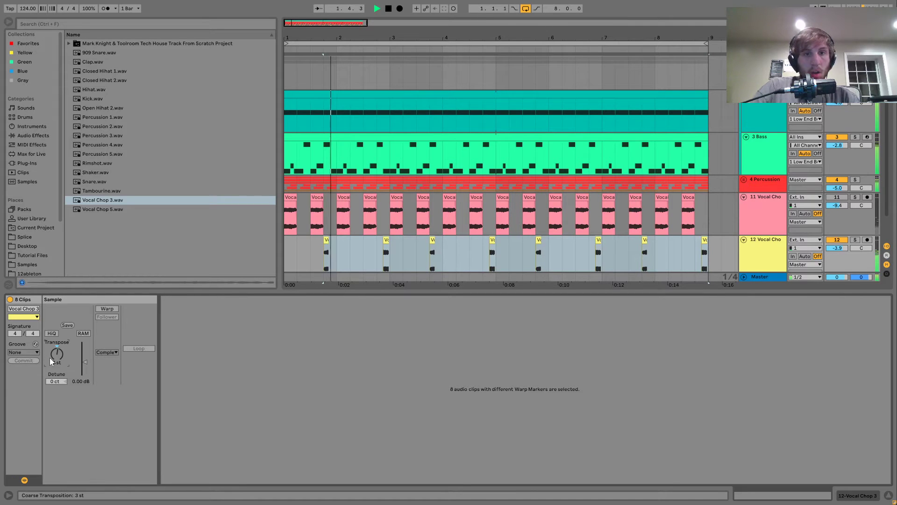
key("shift+Down")
key("space")
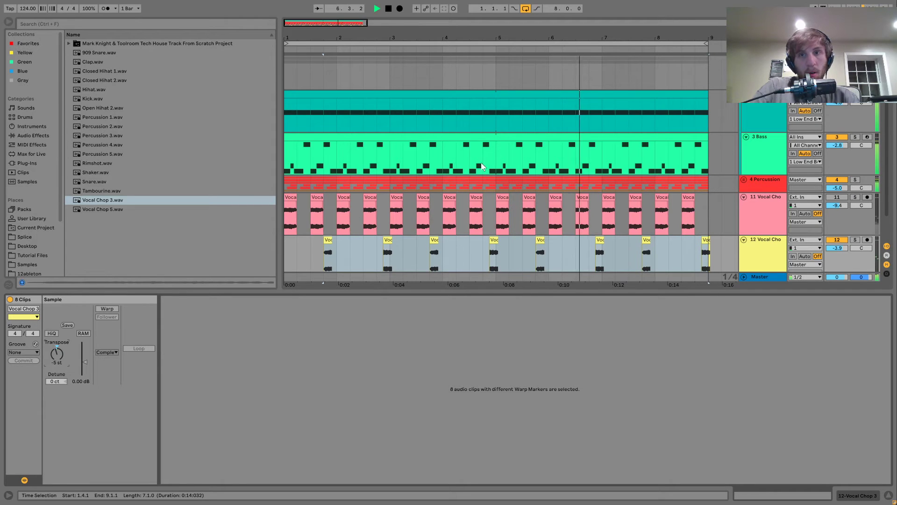
- Set the transposition of the first Vocal Chop 3 clip in each two-bar pattern to -4 st, checking it by playback
left_click(329, 242)
key("space")
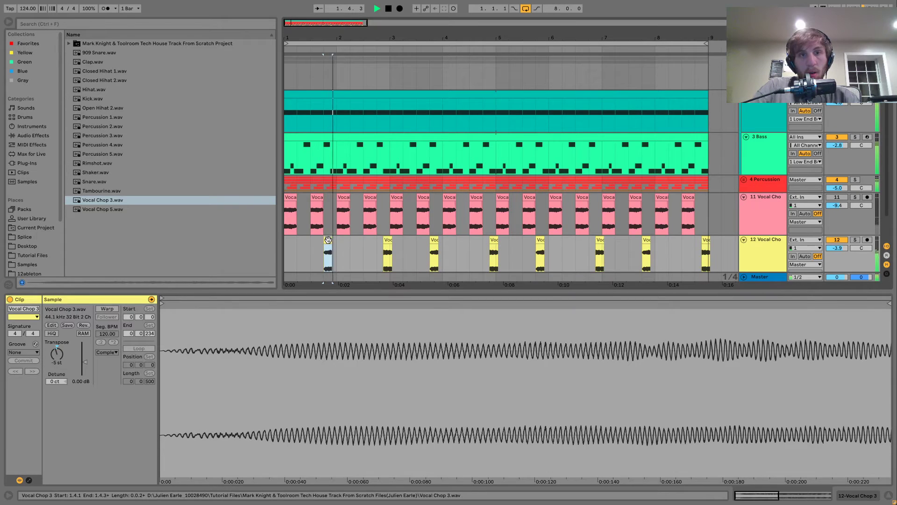
key("space")
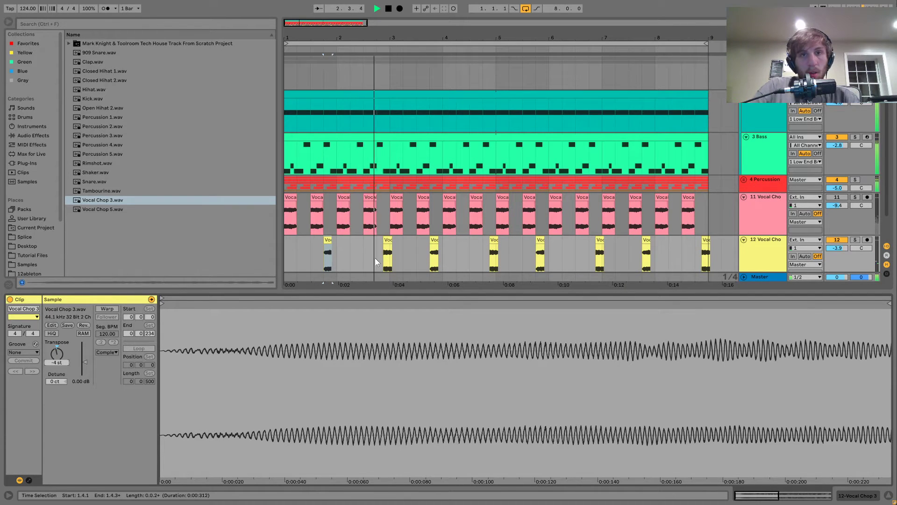
key("space")
left_click(435, 240)
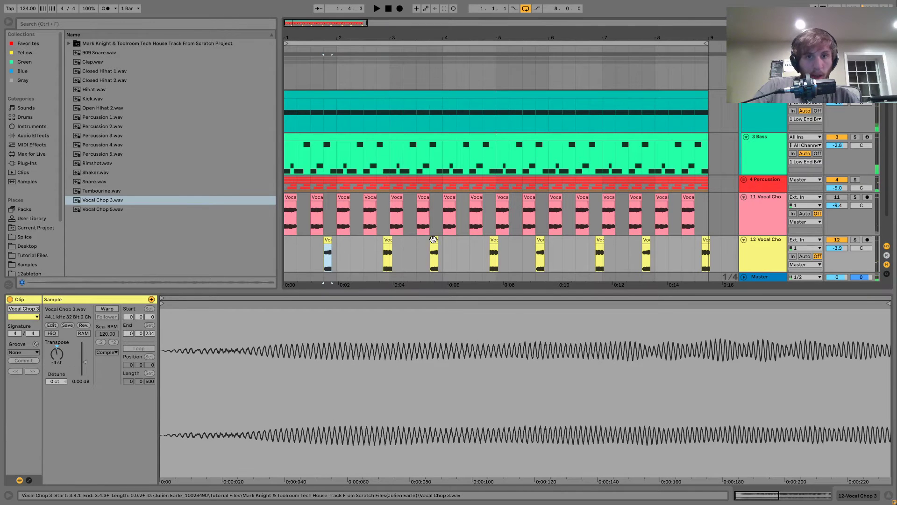
key("Up")
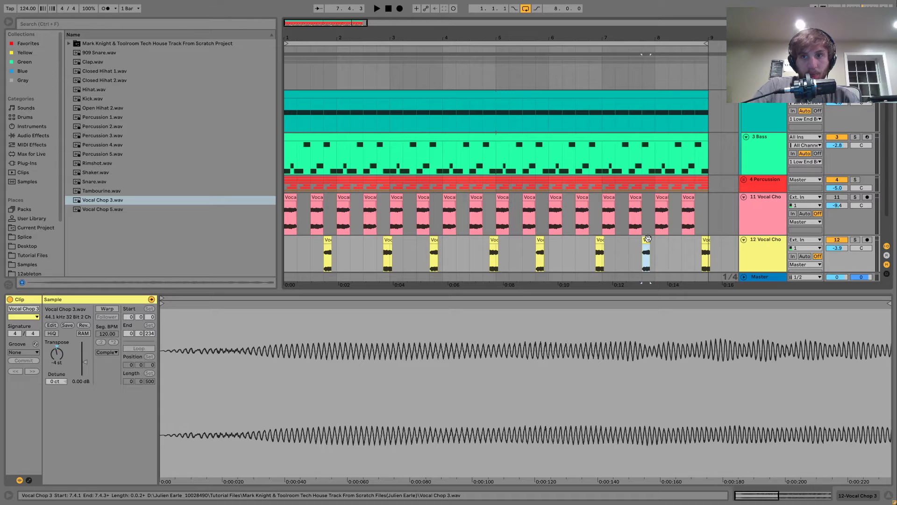
- Trim the last Vocal Chop 3 clip's overhang past 9.1.1 and play the loop from the start
left_click(730, 251)
left_click(709, 255)
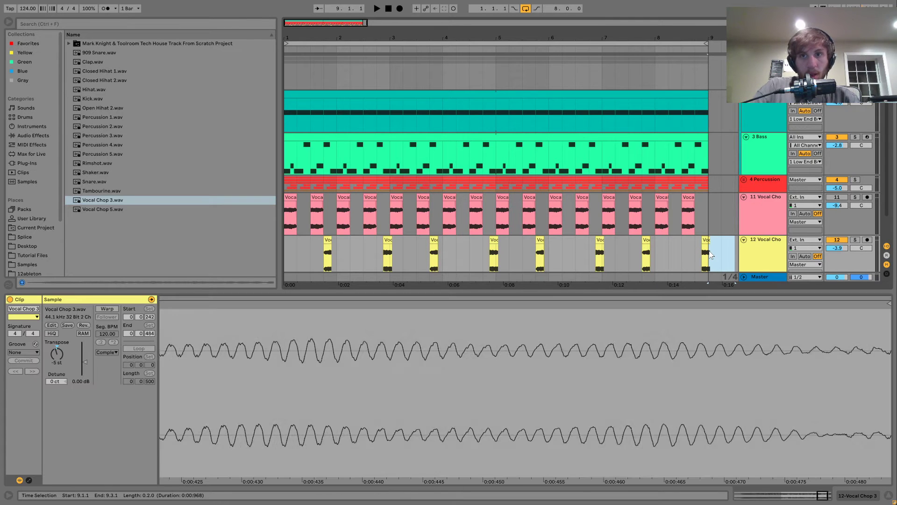
left_click(286, 261)
key("space")
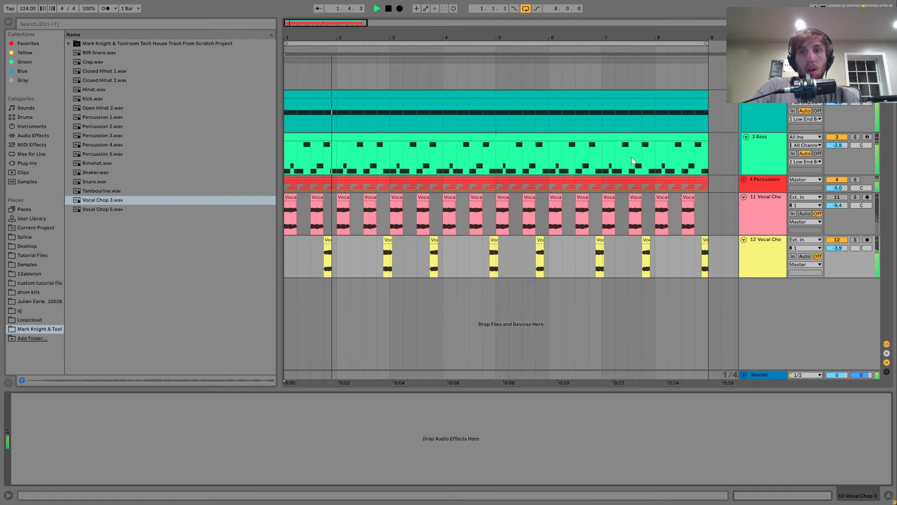
- Lower all notes of the first Bass clip by three octaves to G0–C1 and play the loop back
left_click(594, 136)
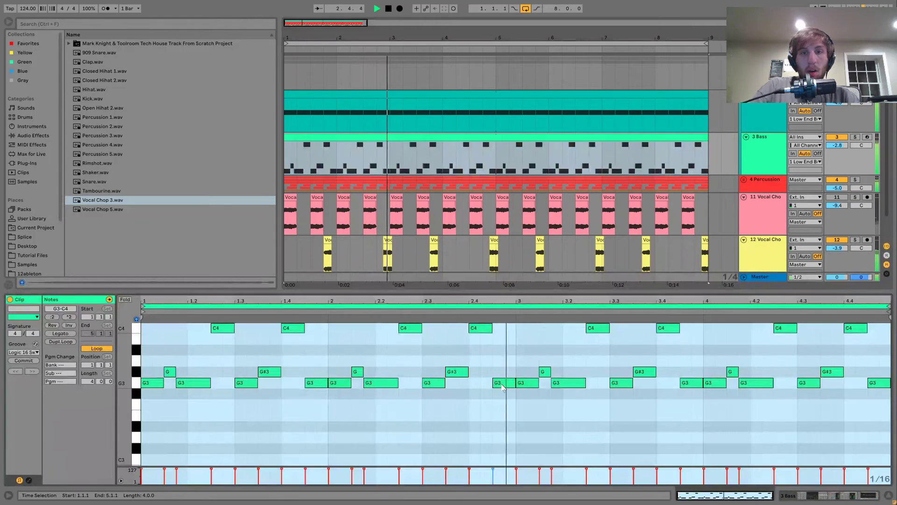
left_click(501, 383)
key("space")
key("ctrl+a")
key("shift+Down")
key("shift+Down")
key("shift+Down")
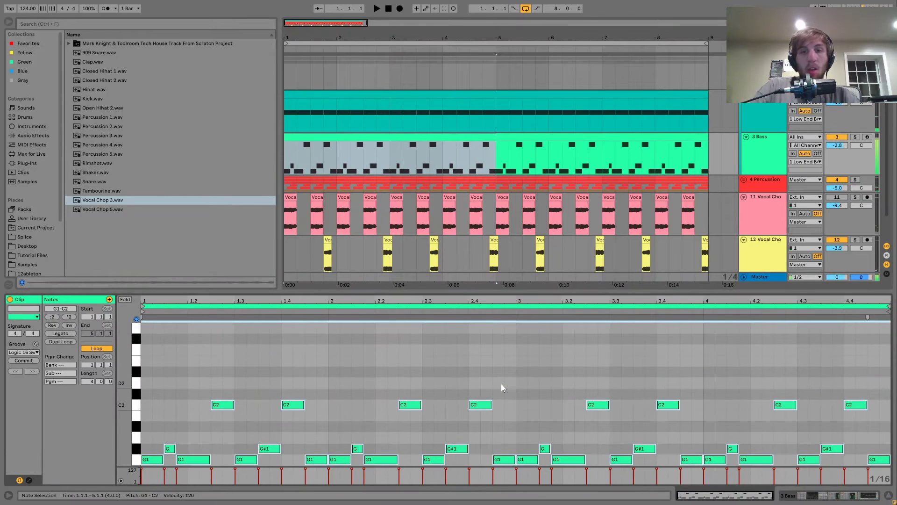
key("space")
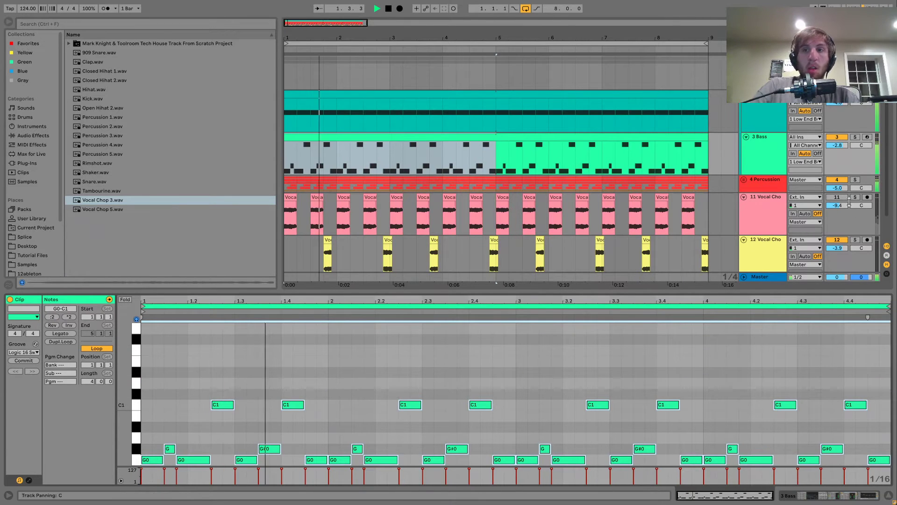
- Solo the Vocal Chop 3 track and add an Echo effect to it
left_click(774, 212)
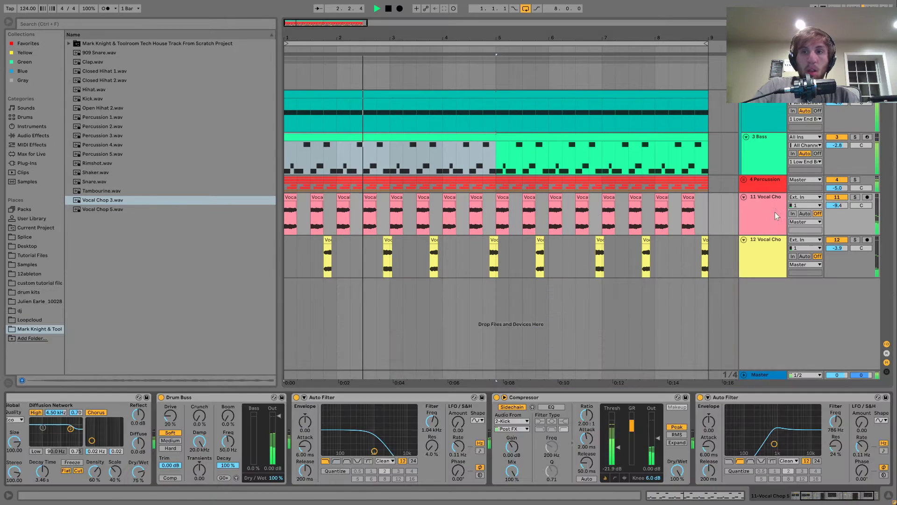
left_click(763, 249)
left_click(855, 240)
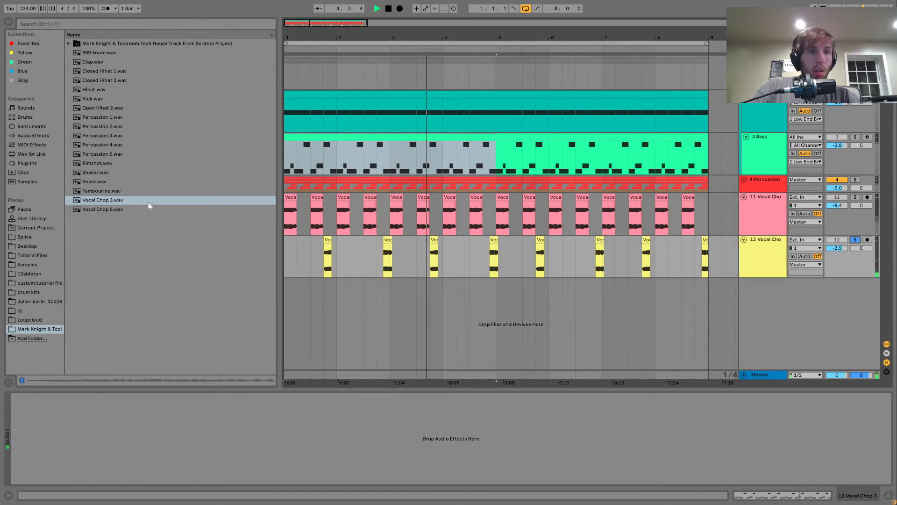
left_click(28, 135)
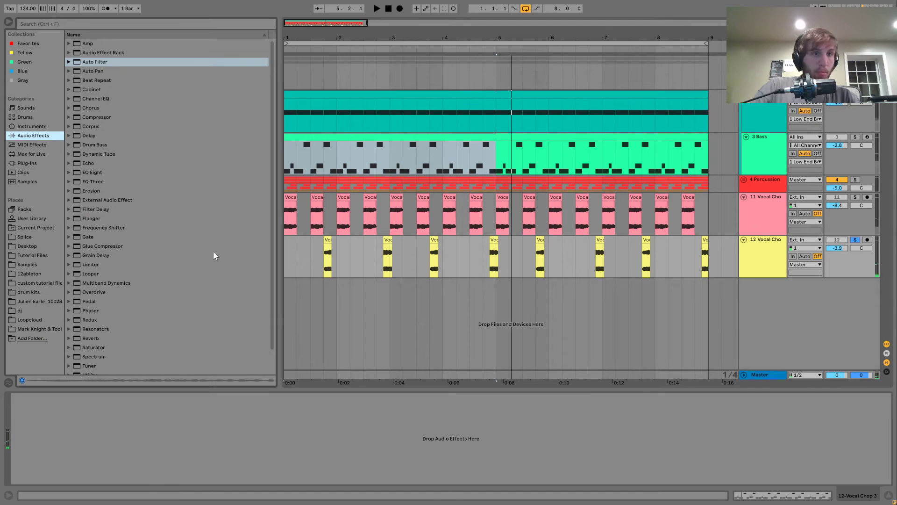
left_click(91, 163)
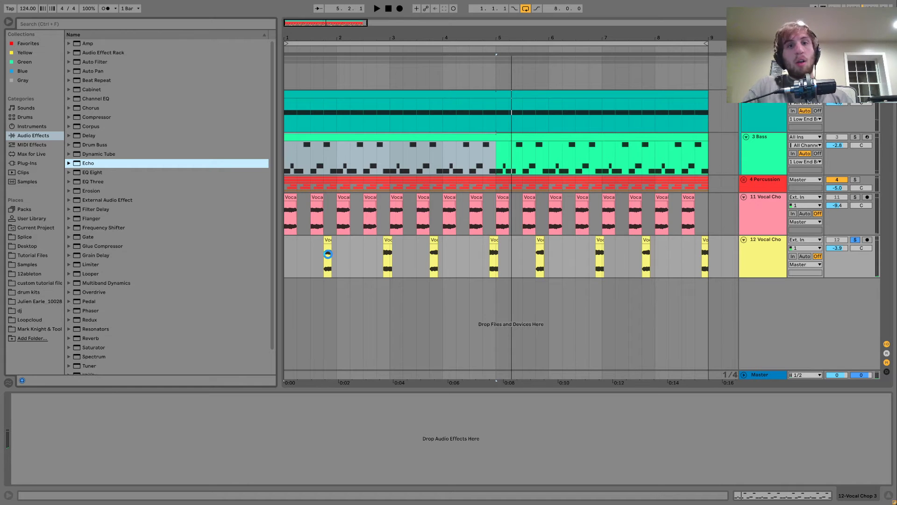
left_click_drag(327, 253, 329, 258)
left_click(327, 252)
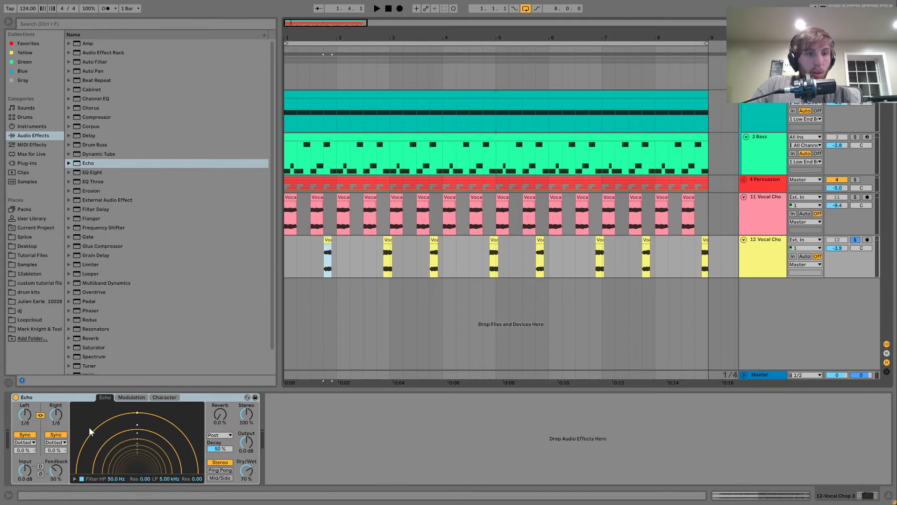
- Set the Echo to 1/4 dotted times, 24% dry/wet and a 20.0 kHz low-pass, and unsolo the track during playback
left_click(61, 445)
scroll(62, 411, "up", 1)
key("space")
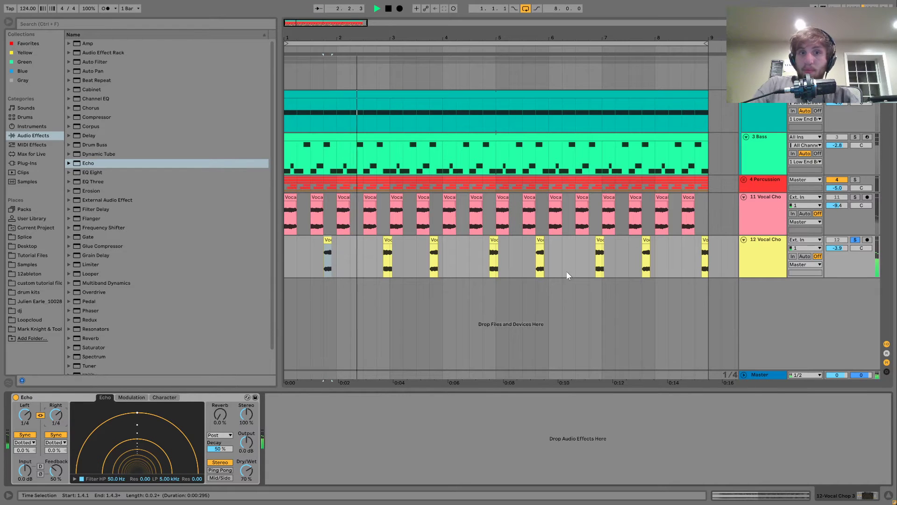
left_click(856, 240)
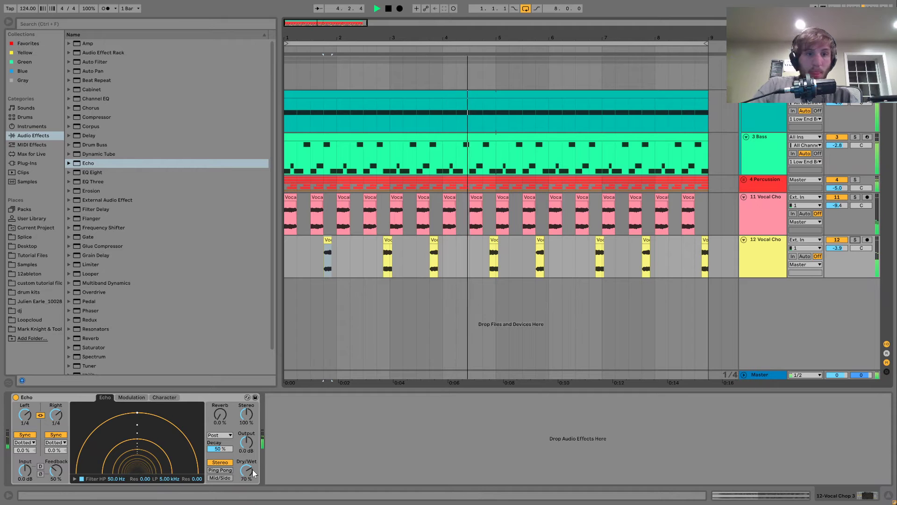
left_click_drag(246, 471, 246, 496)
left_click_drag(170, 480, 170, 435)
- Add a Reverb after the Echo with a 3.46 s decay time and 48% dry/wet
double_click(90, 338)
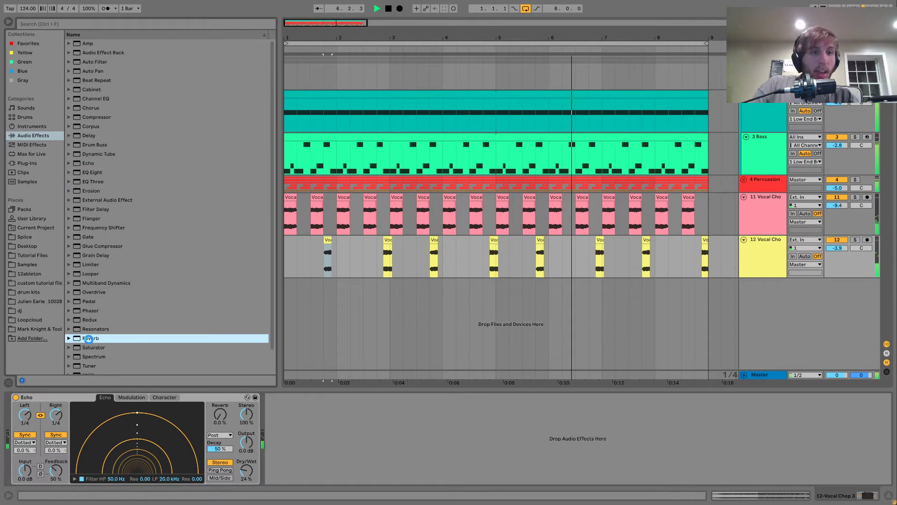
left_click_drag(397, 471, 396, 452)
left_click_drag(504, 478, 503, 482)
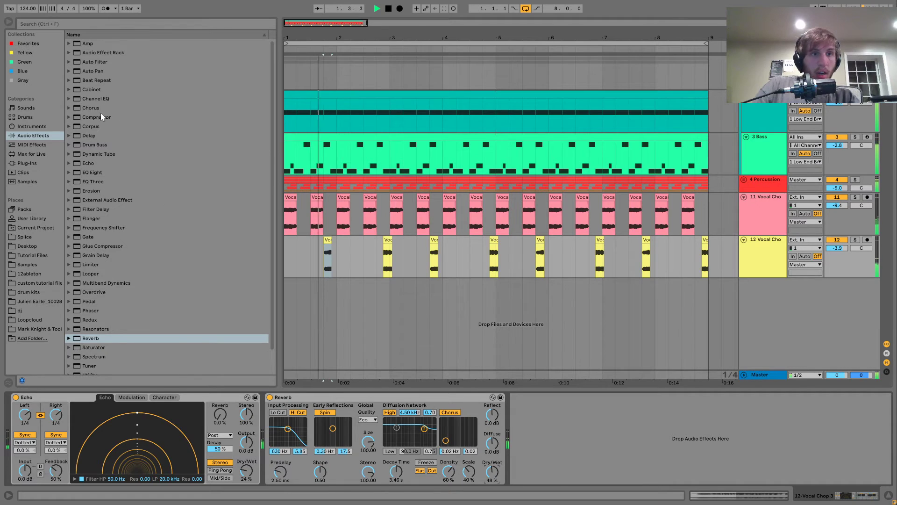
- Add a Drum Buss with Medium distortion and 20.0 kHz damping, and lower the Vocal Chop 3 track volume to -14.5 dB
left_click(96, 144)
left_click_drag(401, 323, 554, 412)
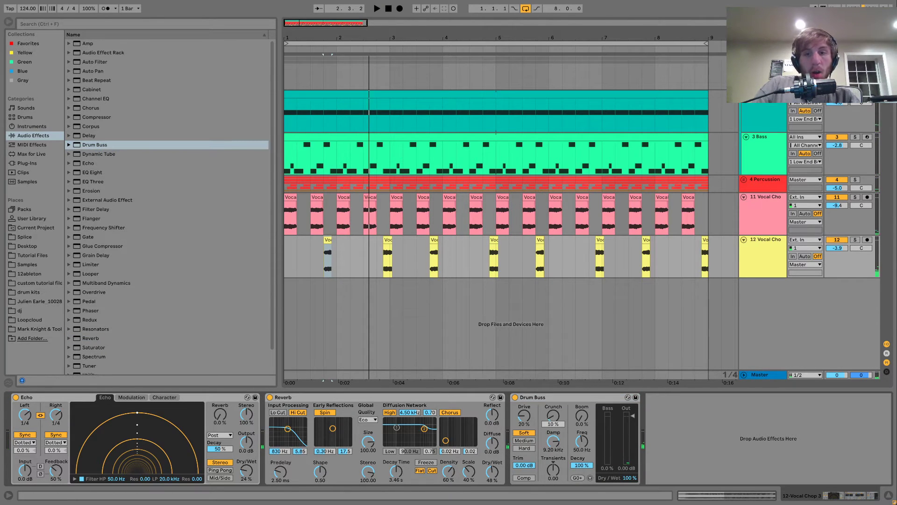
key("space")
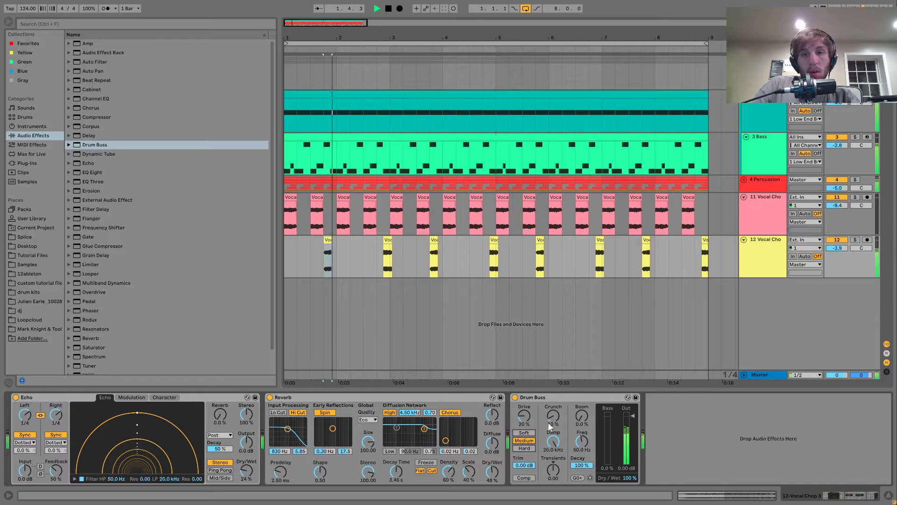
left_click_drag(832, 250, 832, 282)
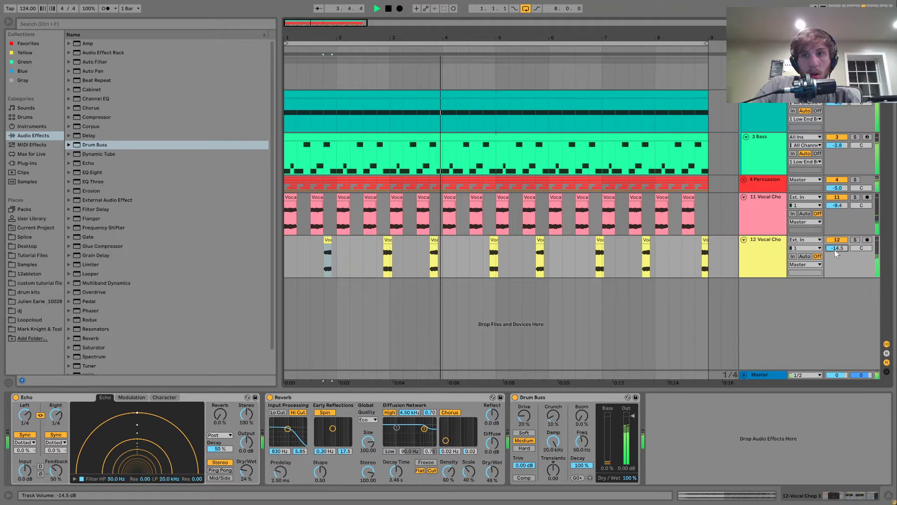
- Add a high-pass Auto Filter at 138 Hz with 28% resonance and set the Vocal Chop 3 track volume to -13.7 dB
left_click(93, 62)
key("Return")
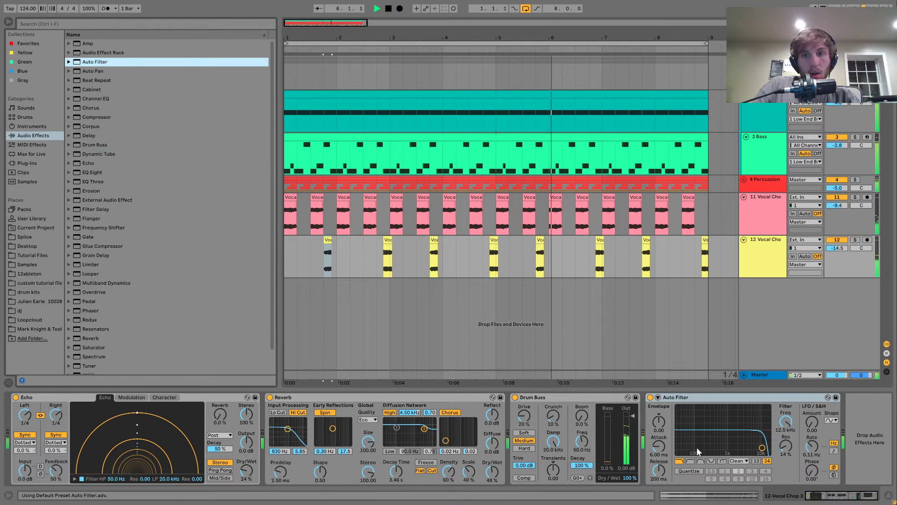
left_click(689, 461)
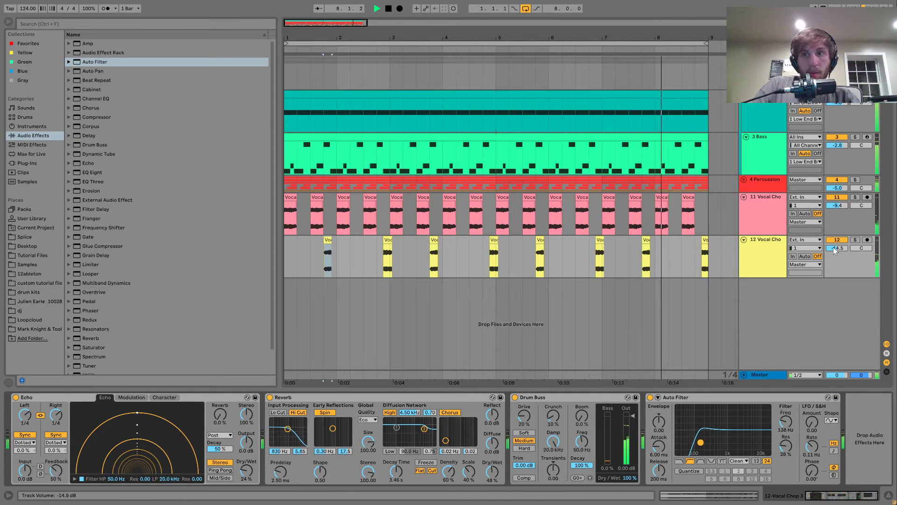
left_click(759, 246)
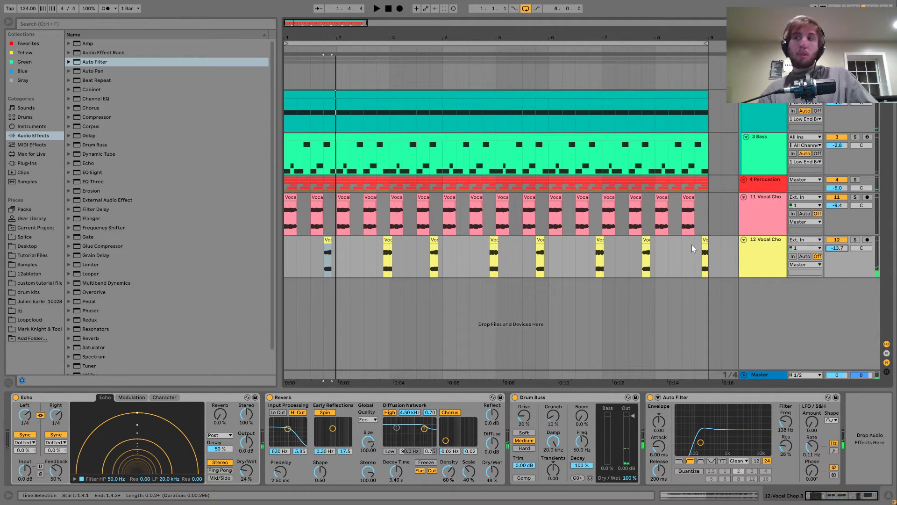
key("space")
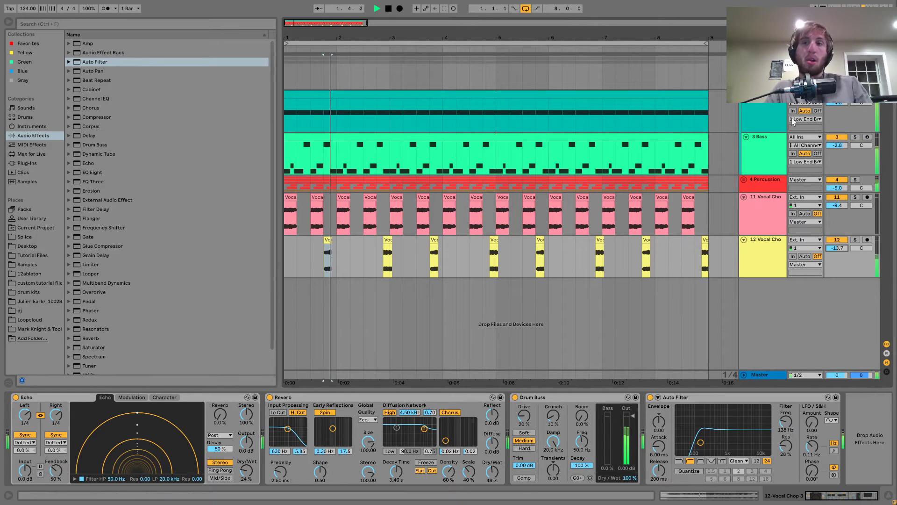
- Check the mixer levels and lower Percussion to -7.0 dB, Vocal Chop 5 to -11.4 dB and Vocal Chop 3 to -15.7 dB
key("Tab")
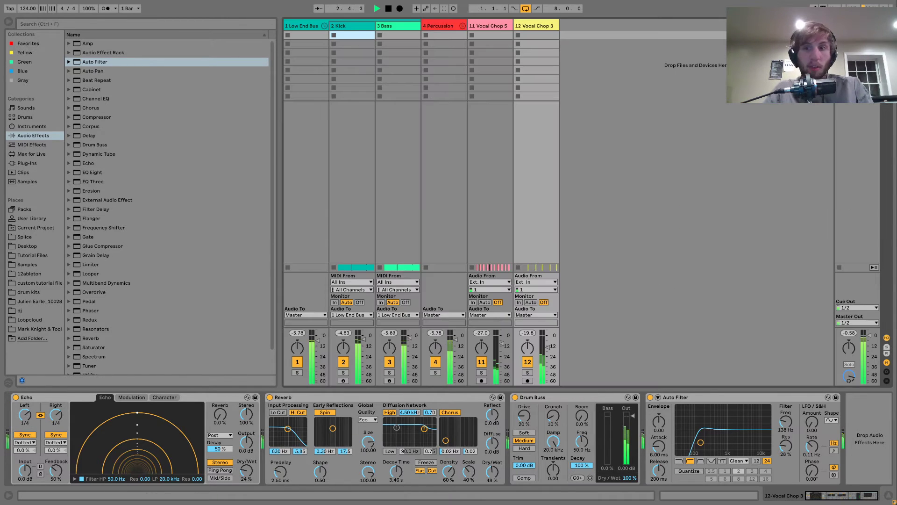
key("Tab")
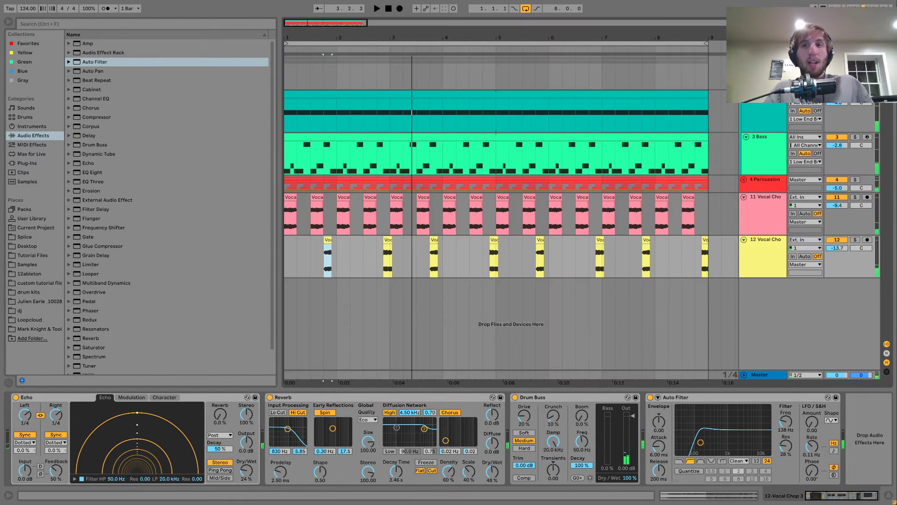
left_click(763, 70)
left_click(764, 245, "shift")
left_click(837, 61)
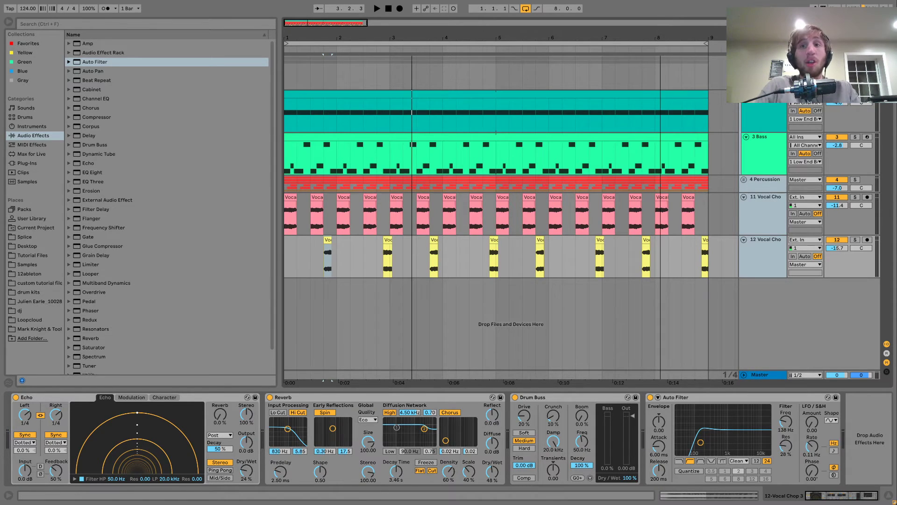
- Move the whole eight-bar loop on all tracks from the start of the arrangement to bar 49
scroll(332, 43, "down", 5)
key("ctrl+a")
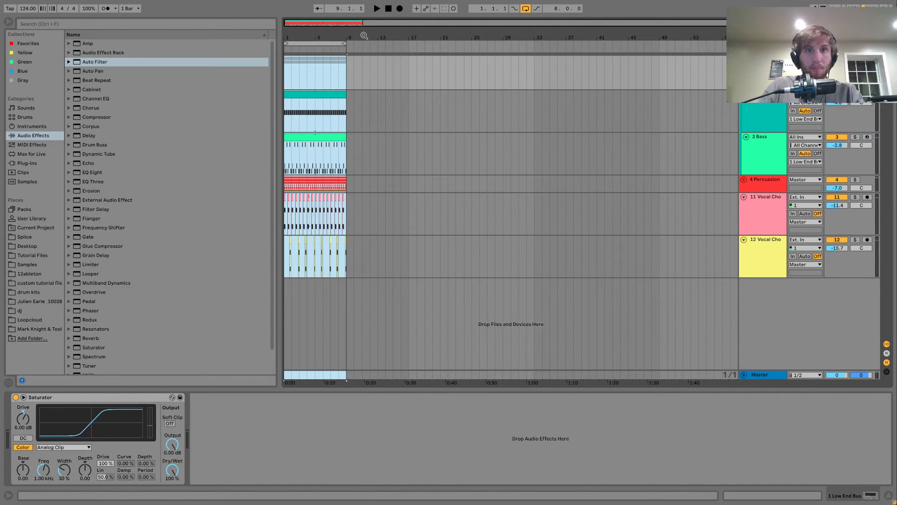
key("Delete")
left_click(664, 72)
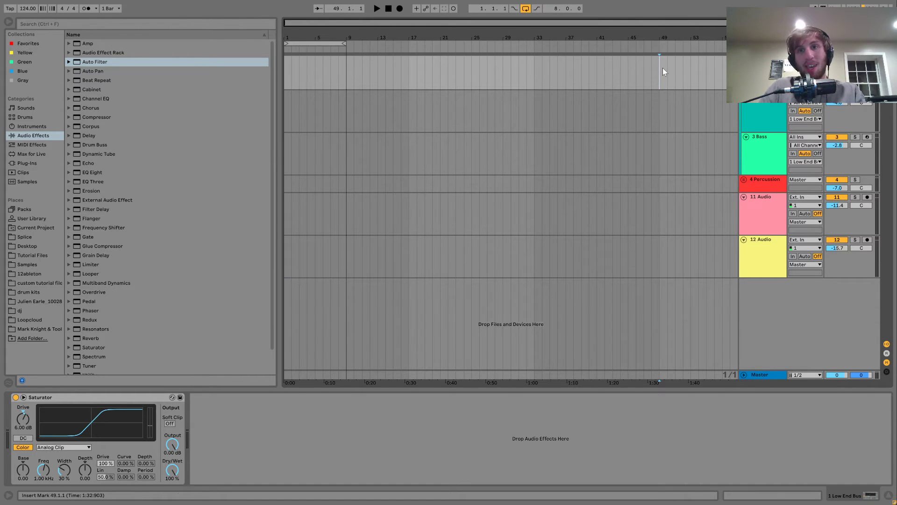
key("ctrl+v")
left_click_drag(673, 37, 635, 35)
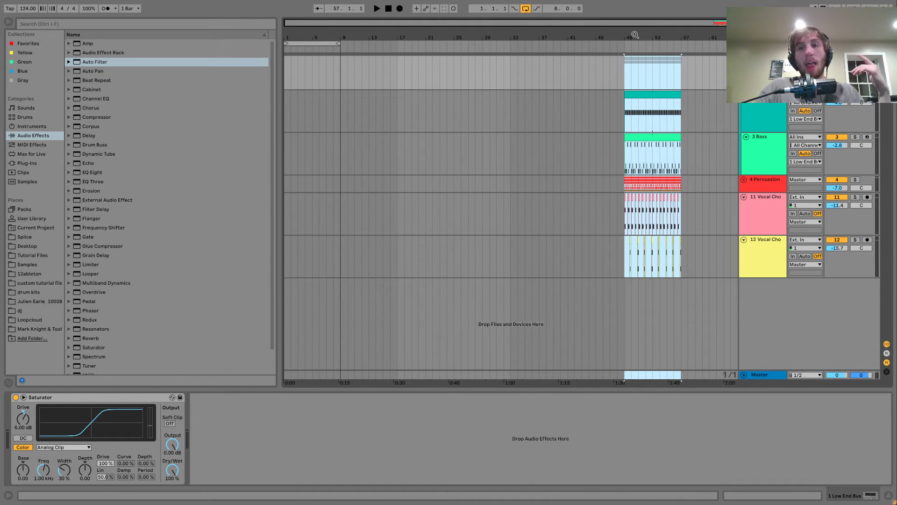
- Copy the eight-bar Kick clip from bar 49 to the start of the arrangement
left_click(625, 249)
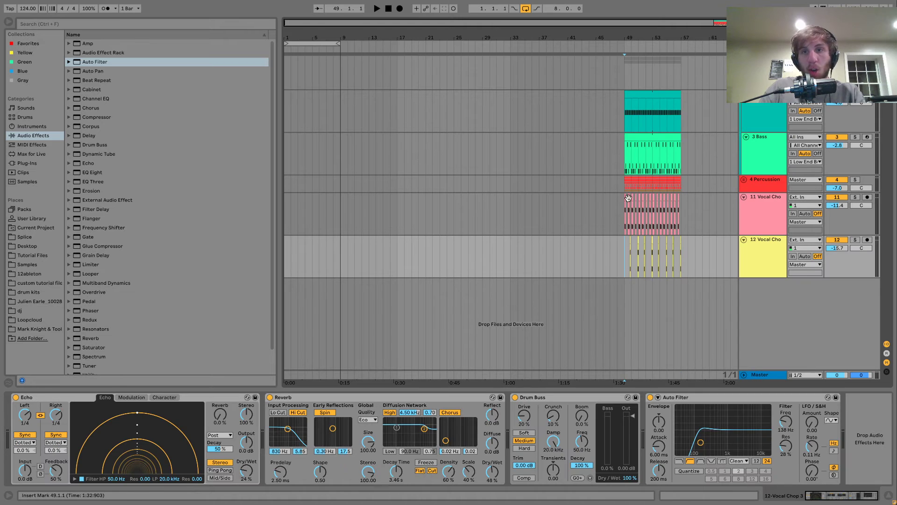
left_click(648, 91)
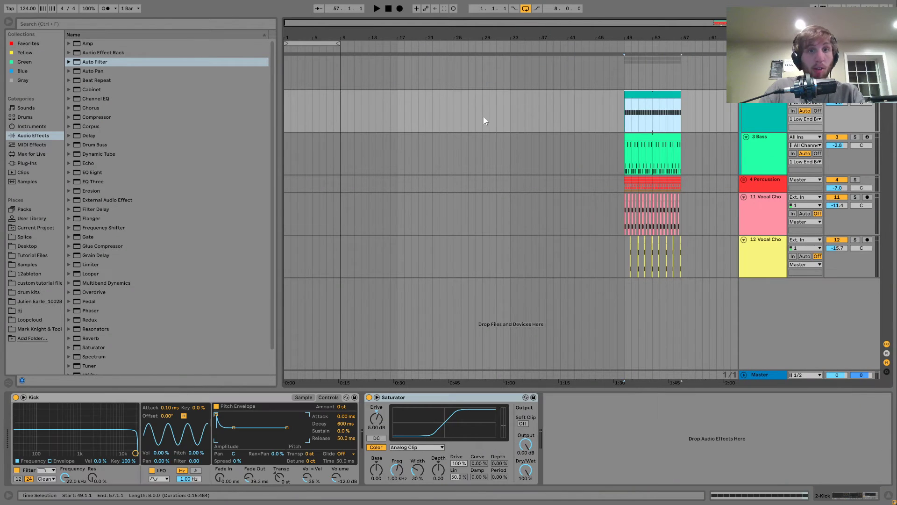
left_click(286, 113)
key("ctrl+v")
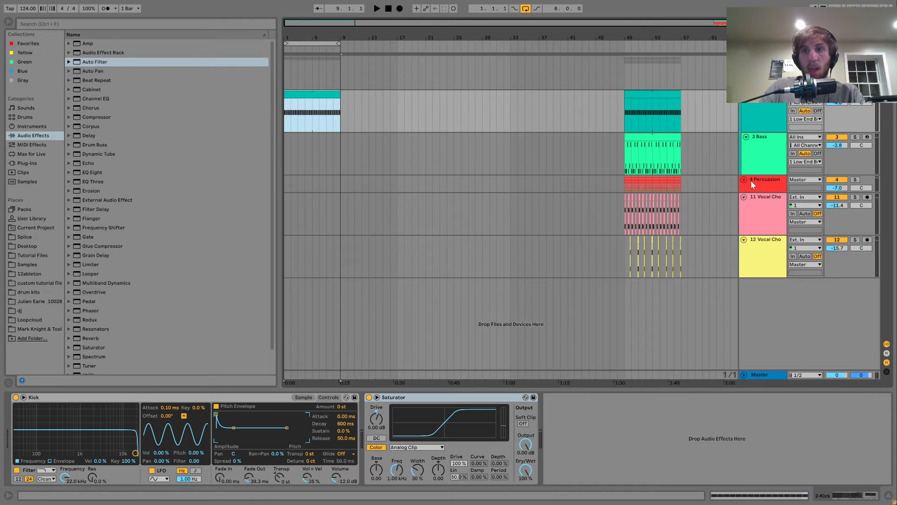
- Expand the Percussion group and copy the eight-bar Hihat clip from bar 49 to bar 1
left_click(744, 179)
scroll(747, 180, "down", 1)
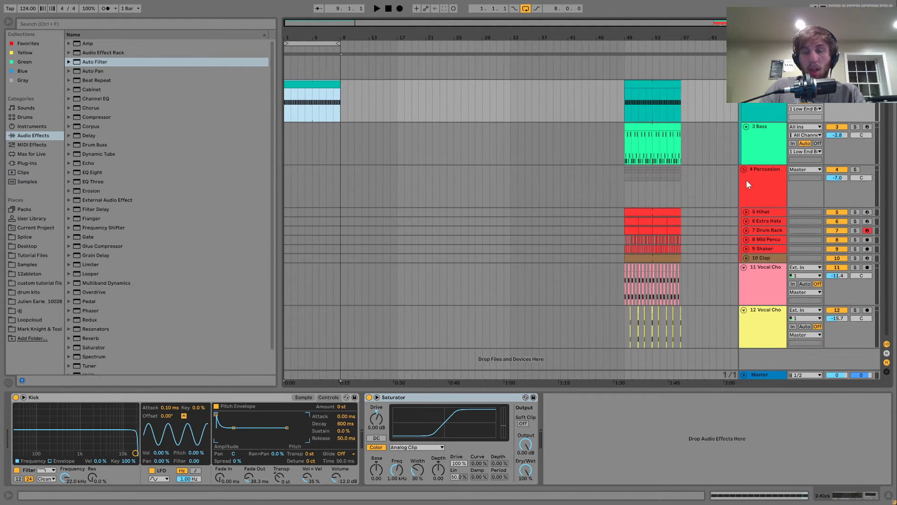
left_click(655, 213)
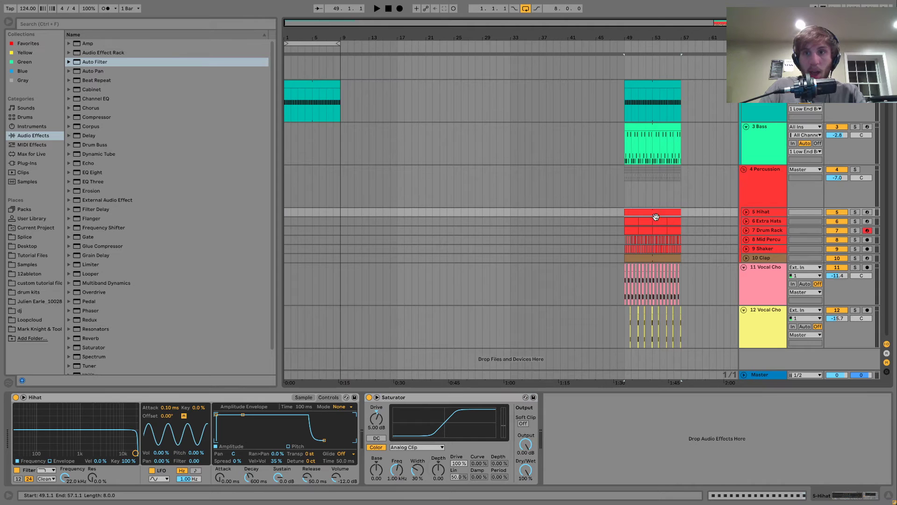
left_click(663, 257)
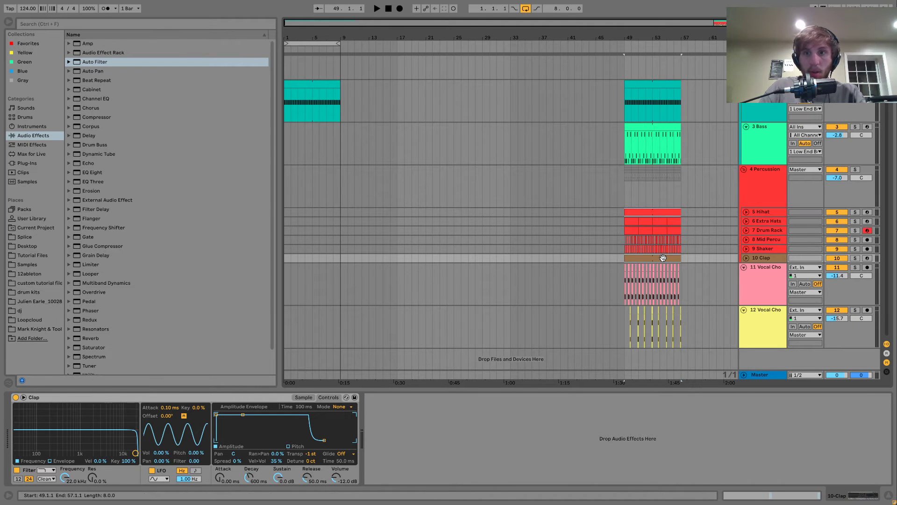
left_click(670, 240, "shift")
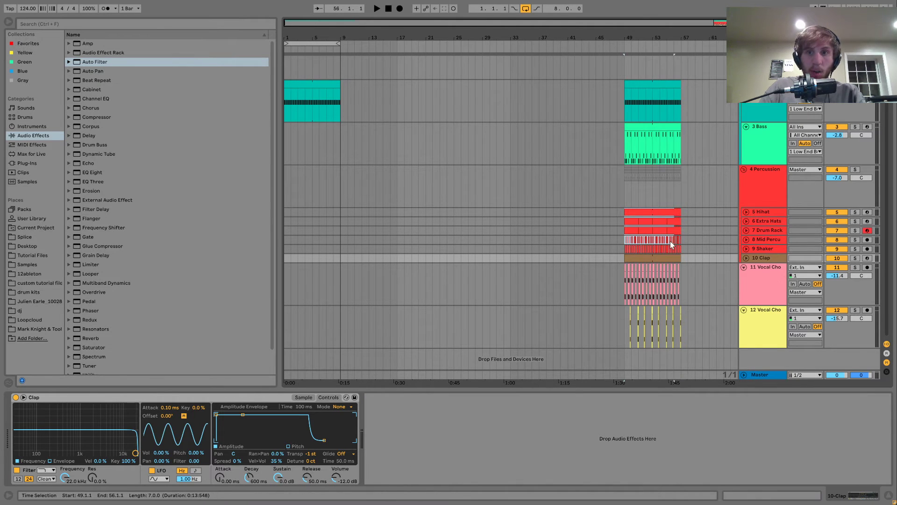
left_click(681, 242)
left_click(667, 218)
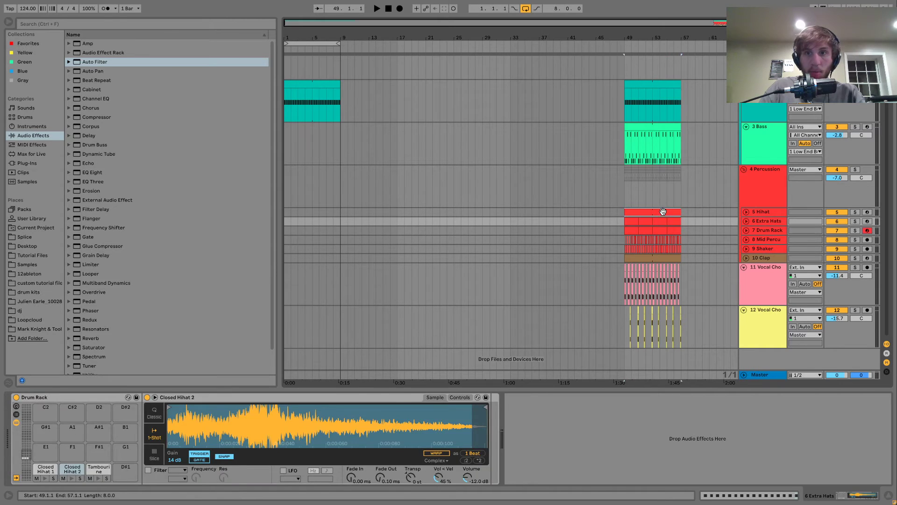
left_click(663, 212)
left_click(287, 214)
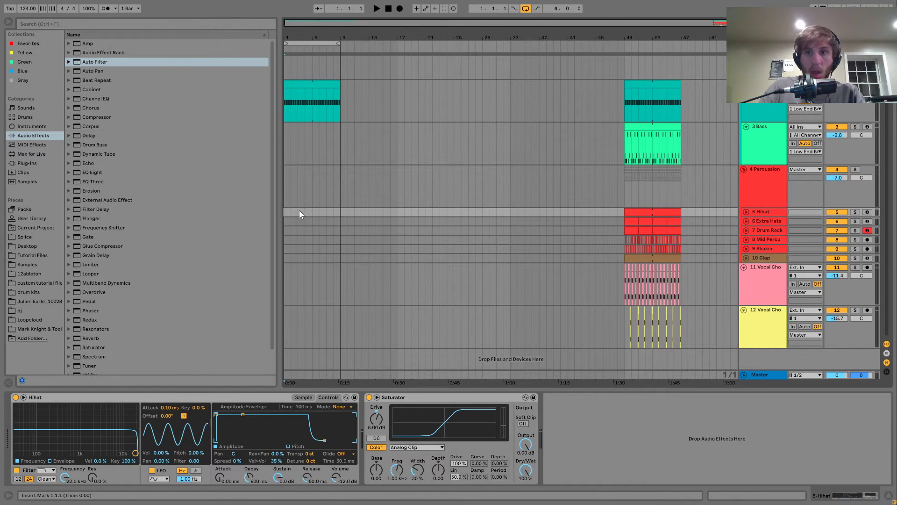
key("ctrl+v")
- Copy the eight-bar Mid Percussion and Clap clips from bar 49 to bar 1 and play the intro
left_click_drag(625, 240, 649, 242)
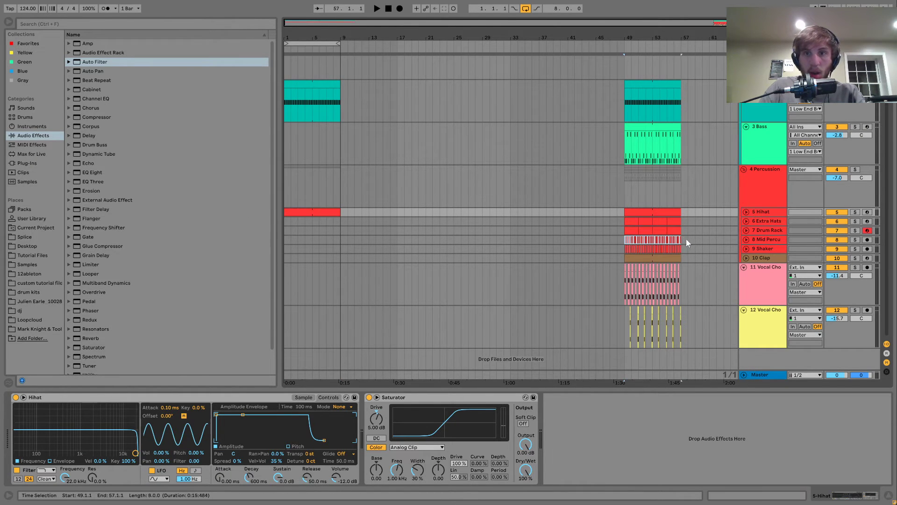
left_click(687, 239, "shift")
key("ctrl+c")
left_click(284, 240)
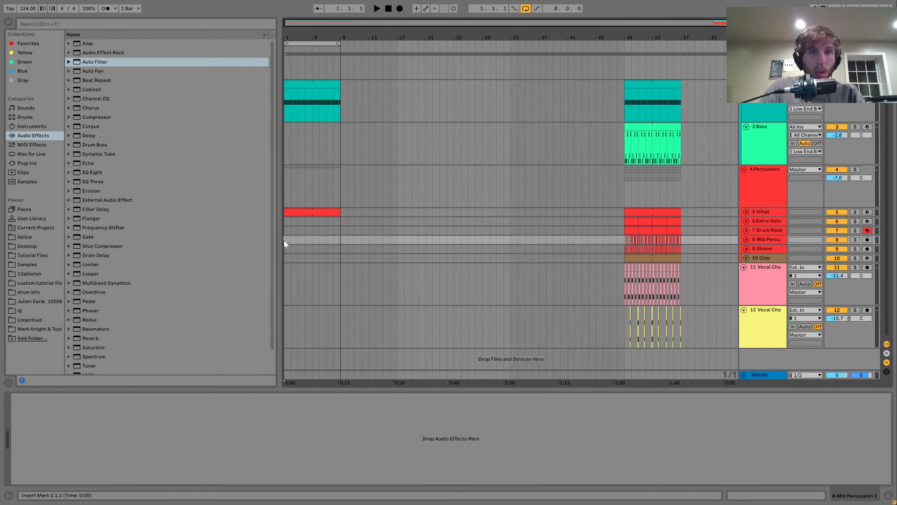
key("ctrl+v")
left_click(526, 258)
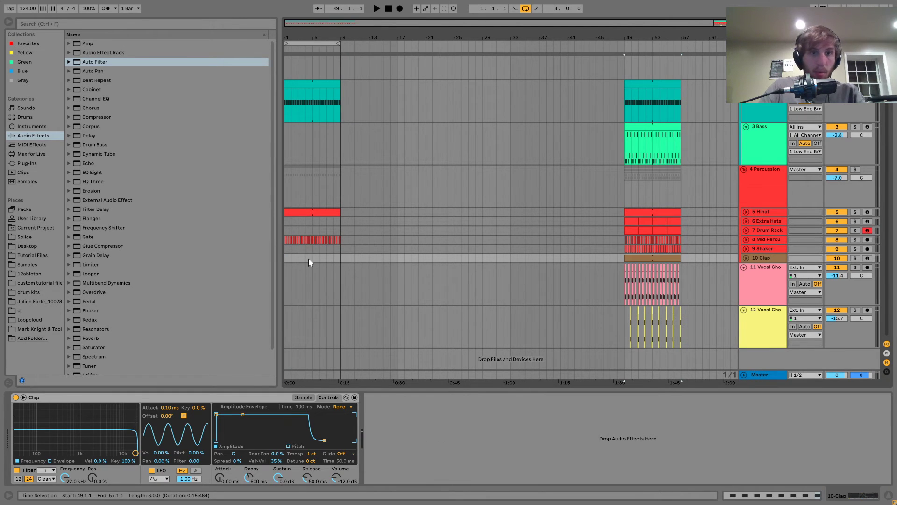
left_click(288, 258)
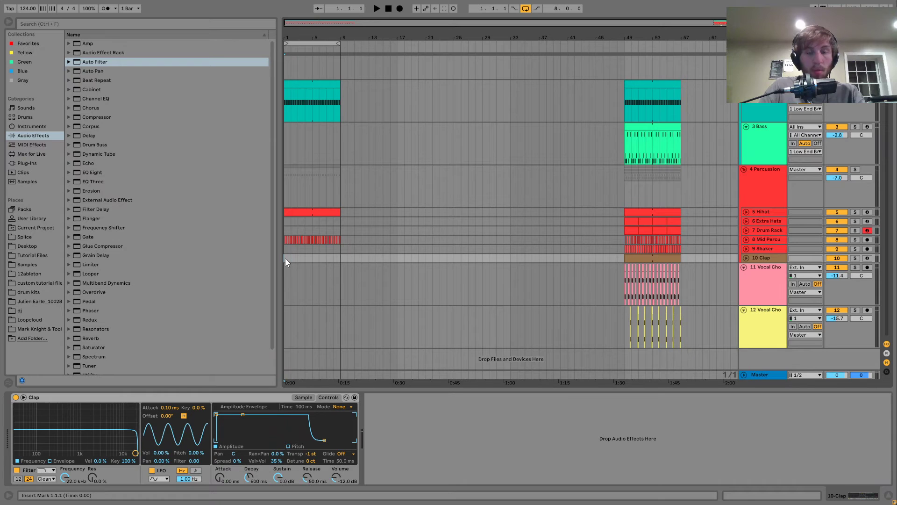
key("ctrl+v")
key("space")
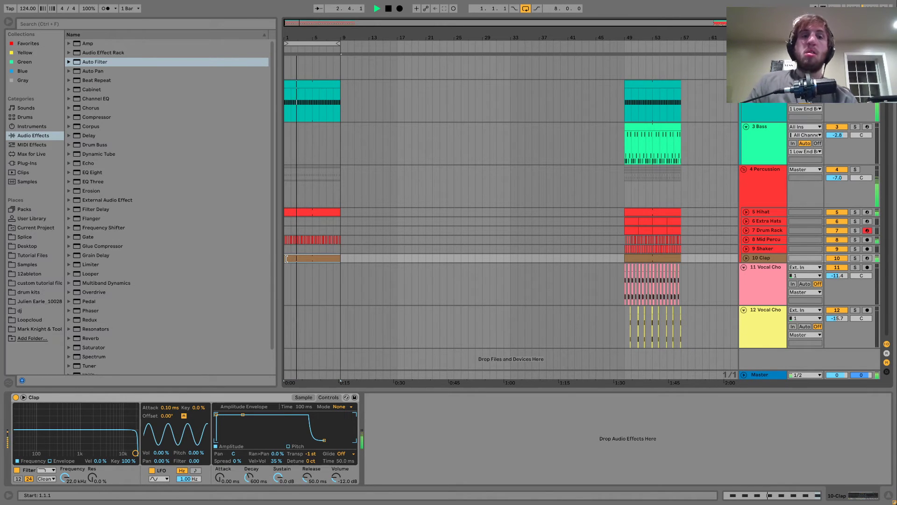
- Add a Drum Buss to the Mid Percussion track, compare the sound without it, and lower its output to -2.44 dB
left_click(764, 231)
left_click(765, 240)
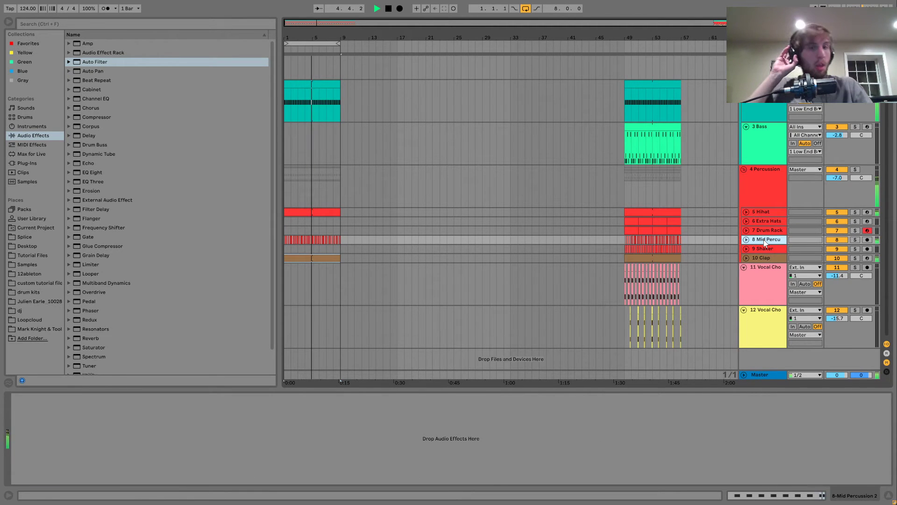
left_click(98, 146)
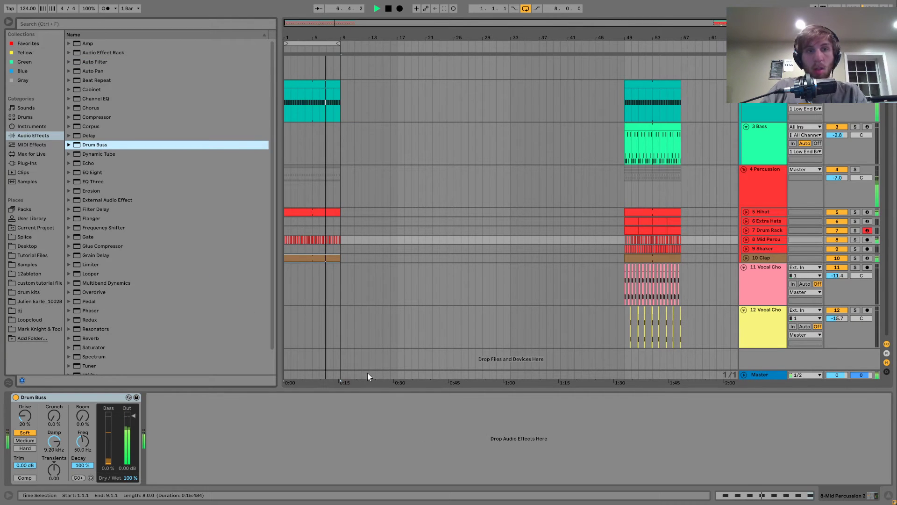
key("ctrl+z")
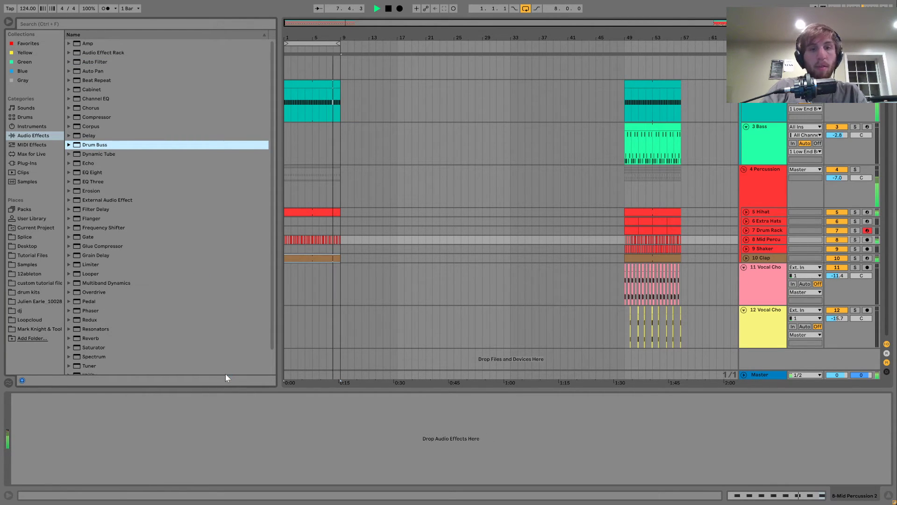
key("ctrl+y")
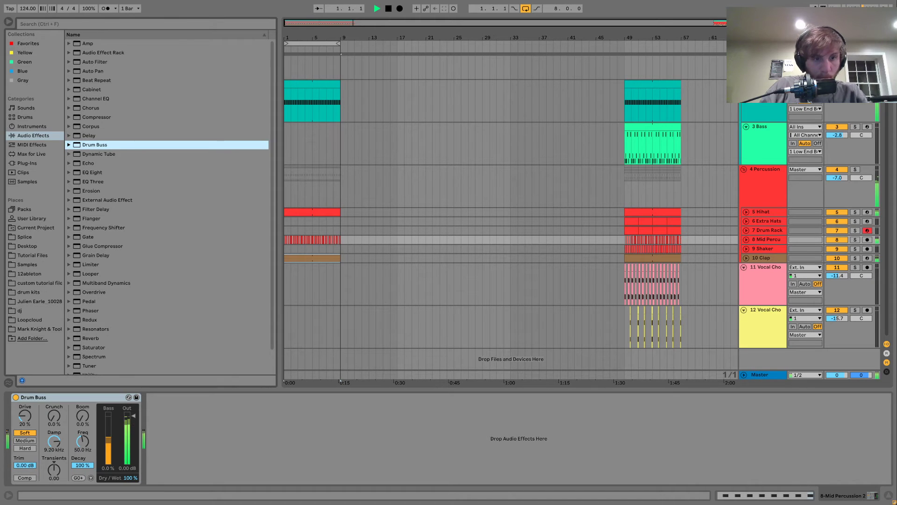
left_click(183, 416)
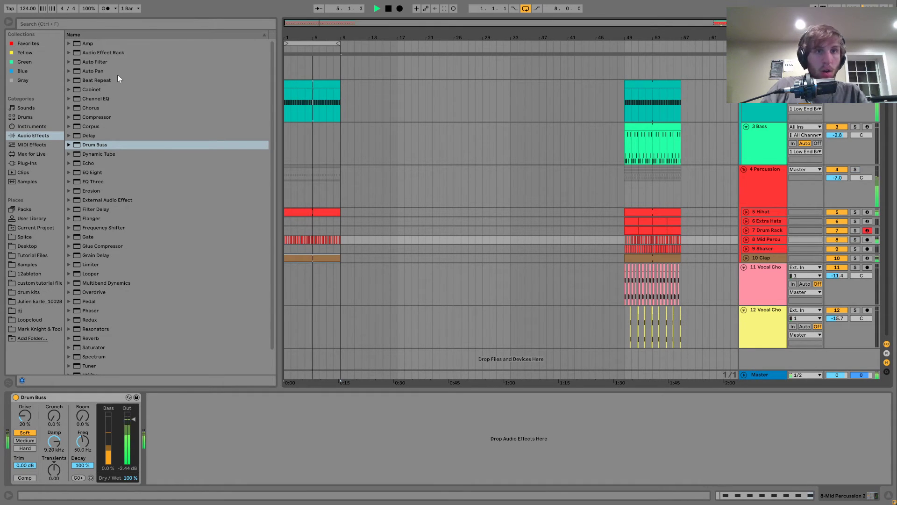
- Duplicate the first eight bars of the tracks from Kick through Clap so they repeat from bar 9 to bar 17
left_click(319, 83)
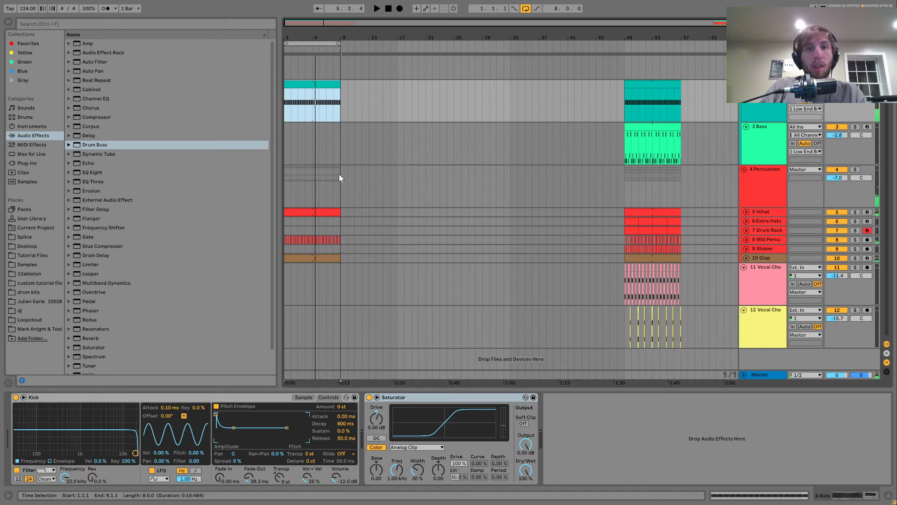
left_click(329, 256, "shift")
key("ctrl+d")
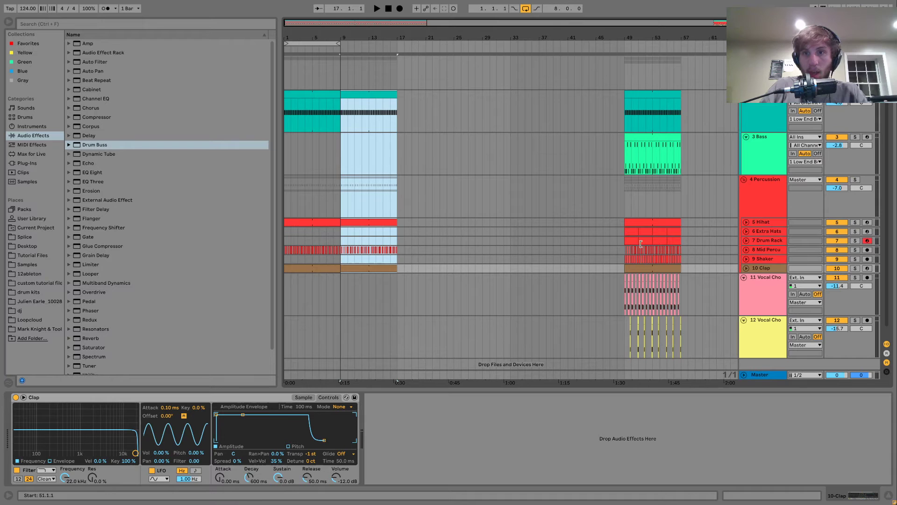
- Copy the eight-bar Shaker clip from bar 49 to bar 9 and play the lead-in to that section
left_click(623, 262)
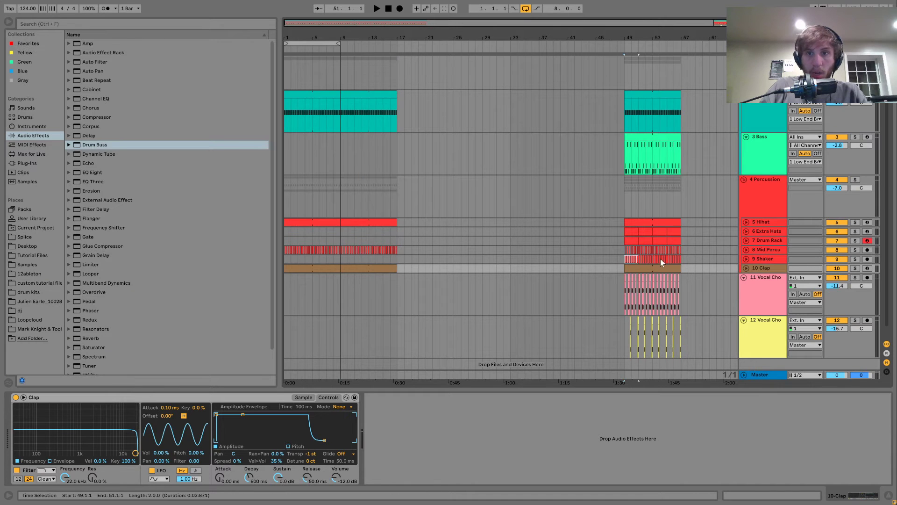
left_click_drag(684, 256, 684, 257)
left_click(341, 257)
key("ctrl+v")
key("space")
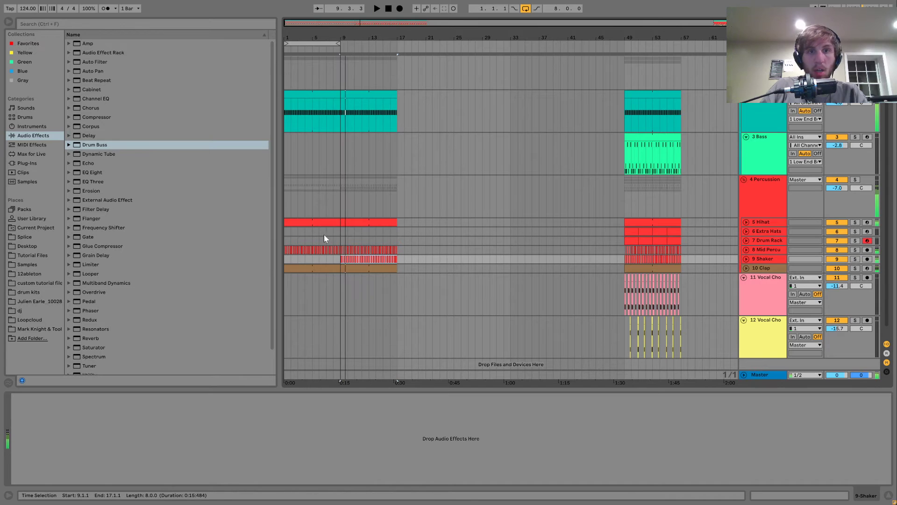
left_click(324, 235)
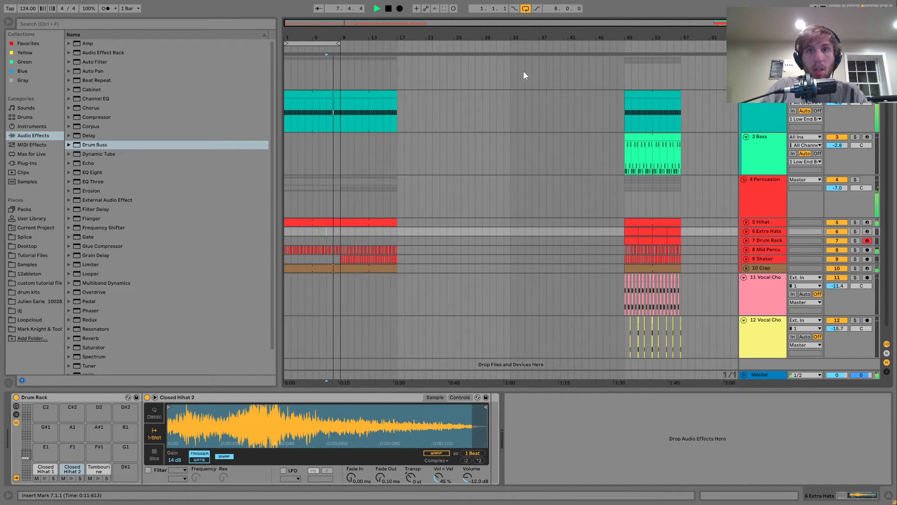
- Add an Auto Filter to the Low End Bus and set it to high-pass at 107 Hz with 23% resonance
left_click(286, 73)
key("space")
left_click_drag(95, 62, 303, 428)
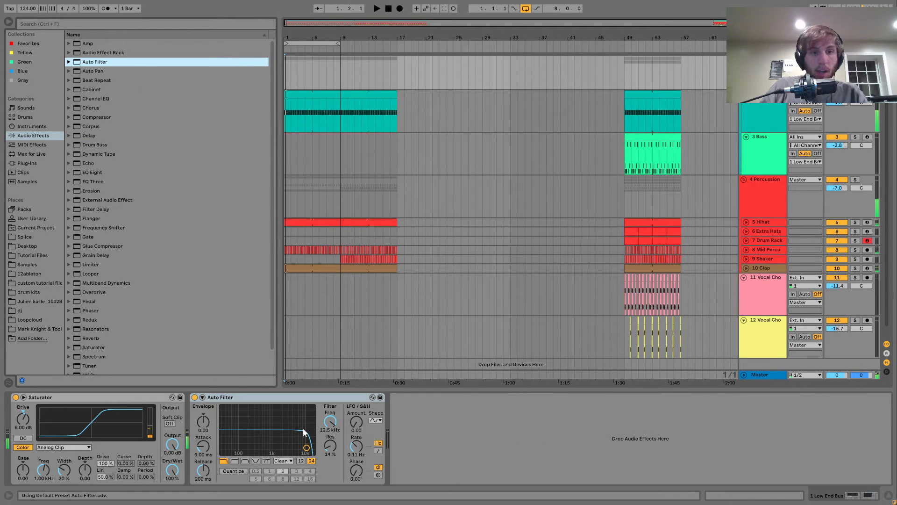
left_click(235, 462)
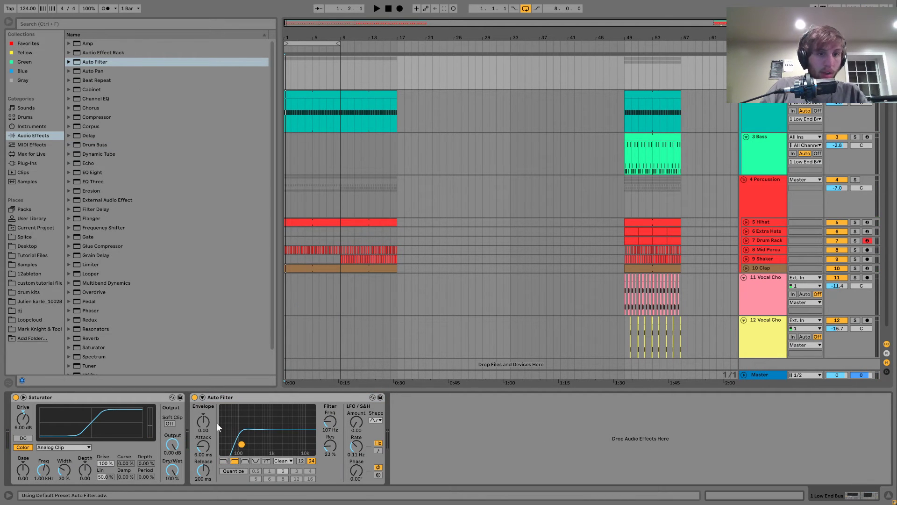
- Automate the Low End Bus Auto Filter to be on for bars 1 to 8 and off from bar 9
left_click(195, 397)
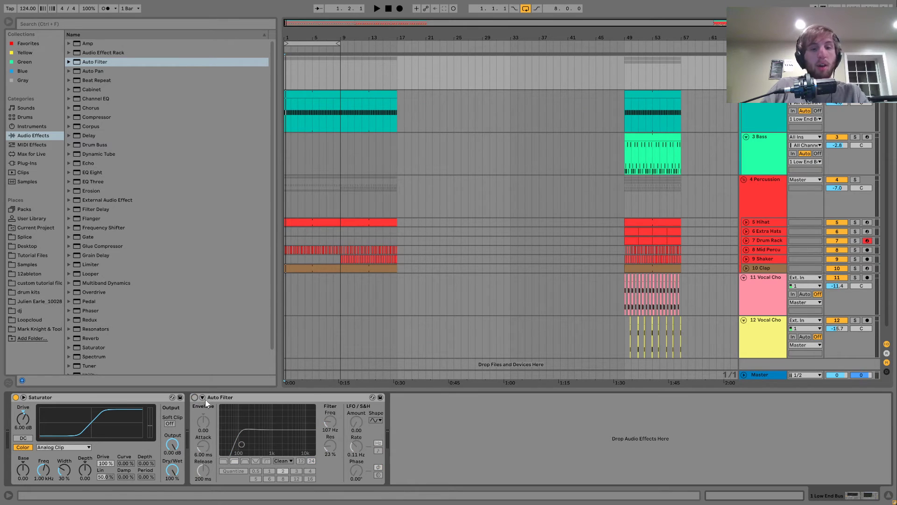
key("a")
left_click(334, 84)
- Play the intro with looping disabled and set the Auto Filter to 83.8 Hz with 21% resonance
key("space")
left_click(525, 9)
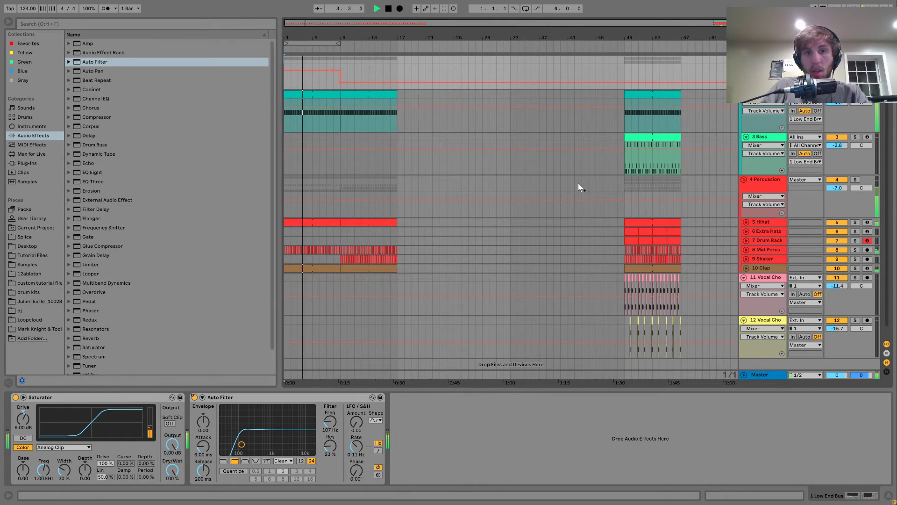
left_click_drag(241, 444, 238, 445)
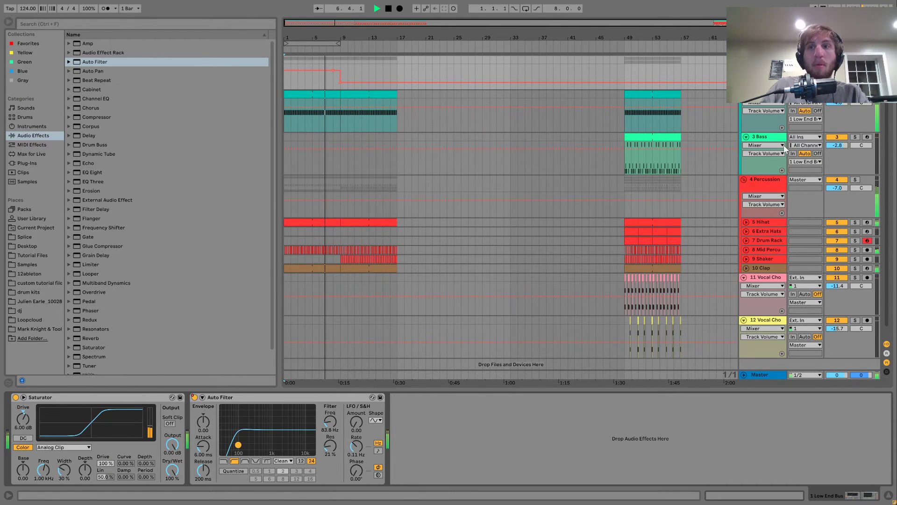
- Set the Kick sampler's Transpose to +1 st
left_click(762, 122)
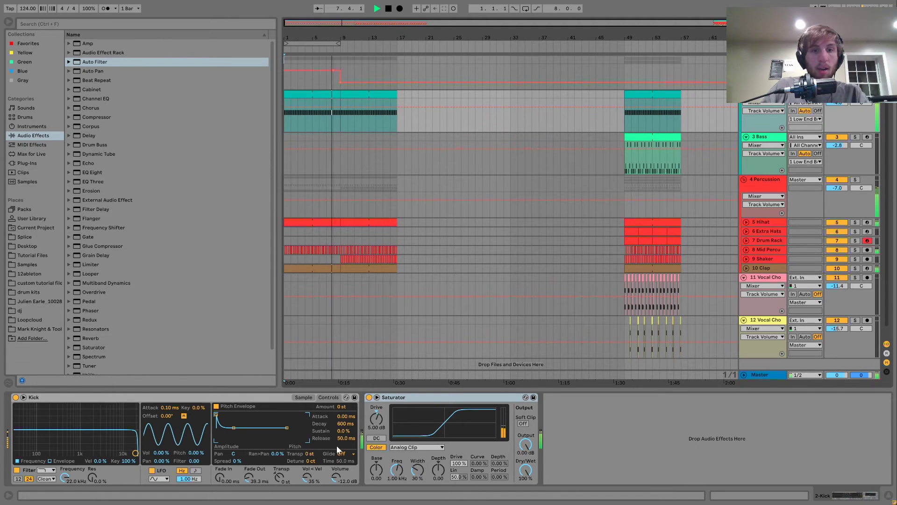
left_click_drag(312, 454, 312, 449)
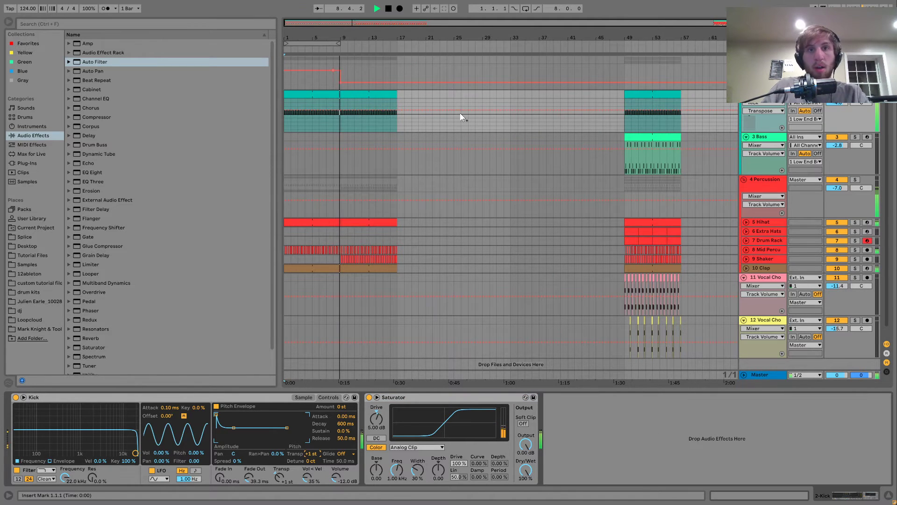
key("ctrl+z")
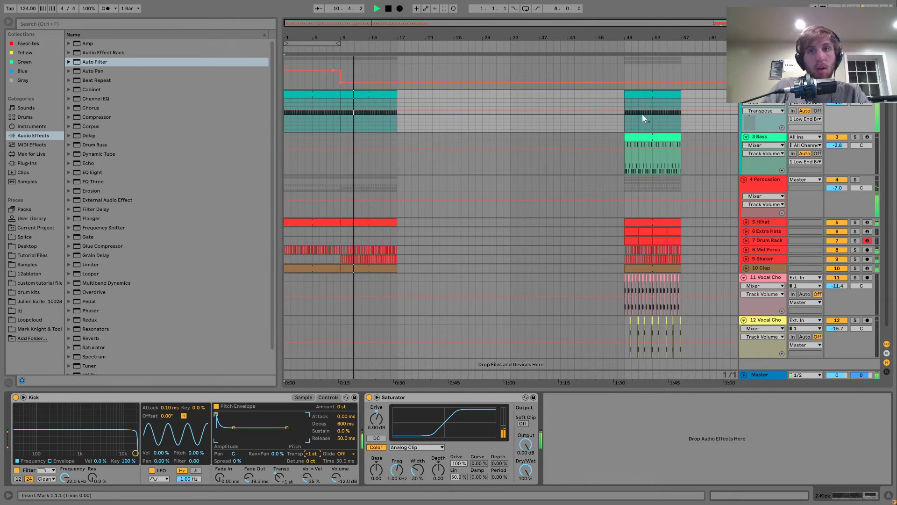
- Play the Kick in the bar 49 section and in the intro to compare how they sound
left_click(650, 95)
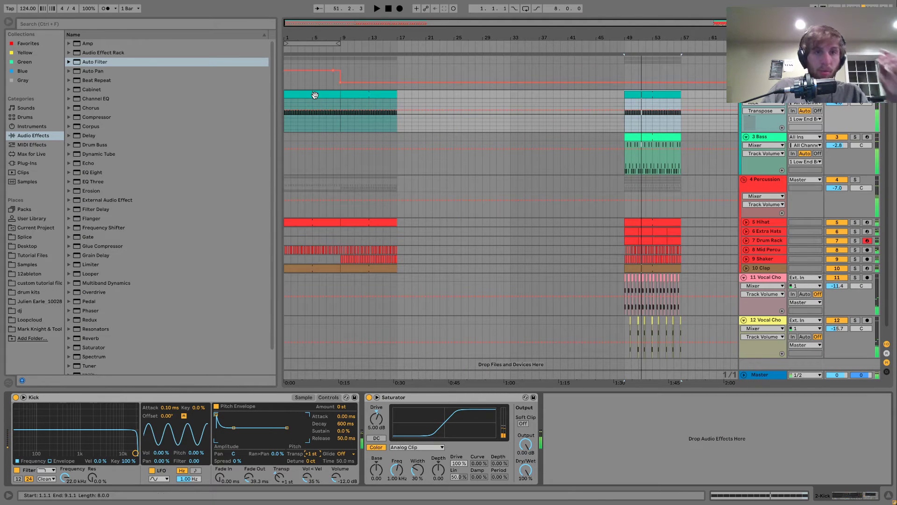
key("space")
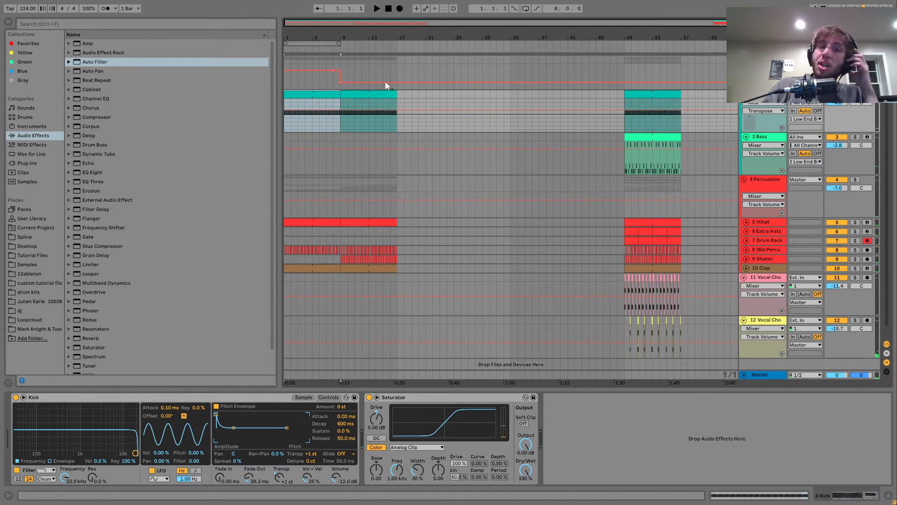
key("space")
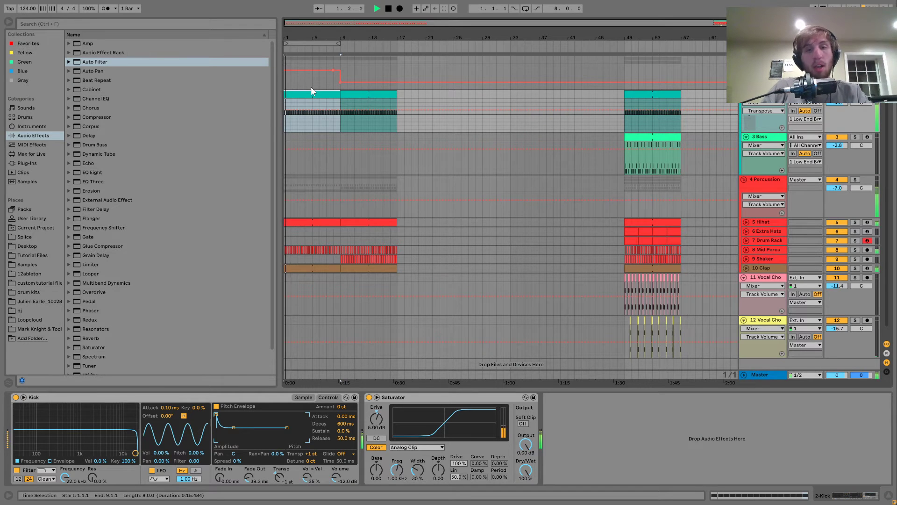
- Play the intro from bar 7 and shorten the first Kick clip so it ends at bar 8
left_click(356, 95)
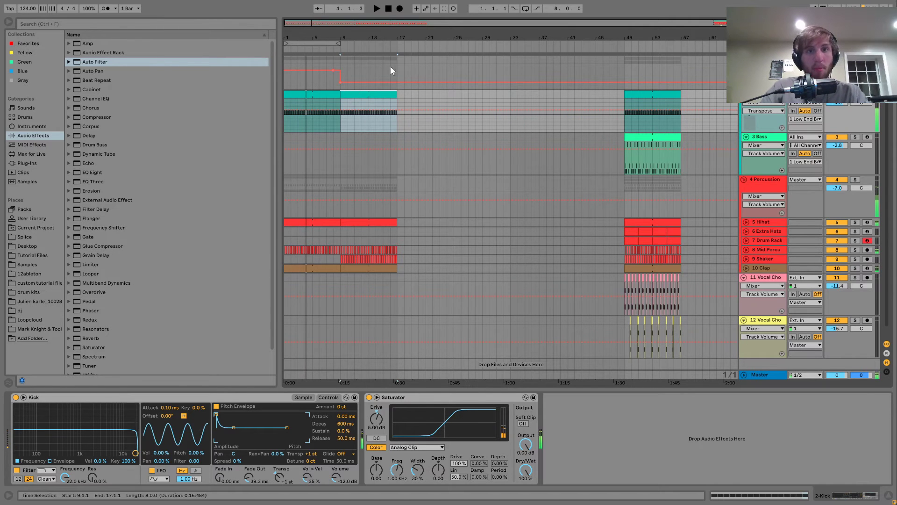
left_click(329, 85)
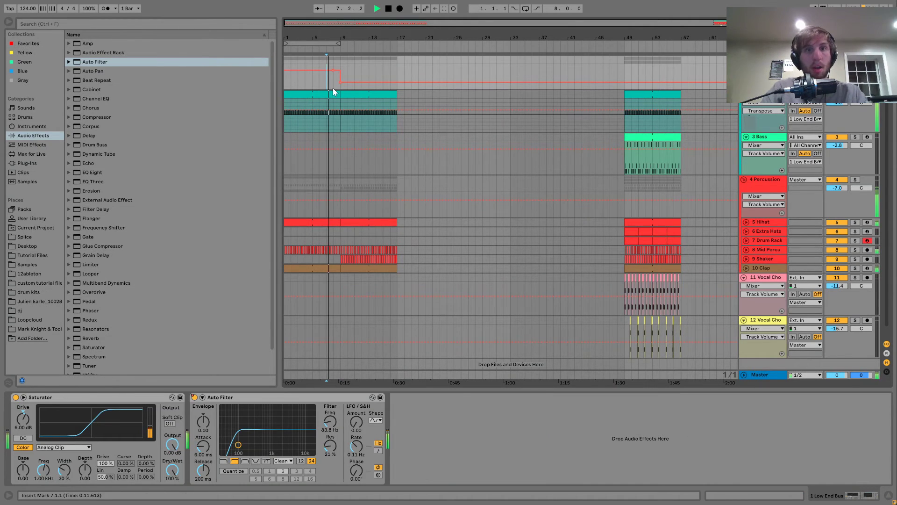
left_click_drag(340, 93, 334, 93)
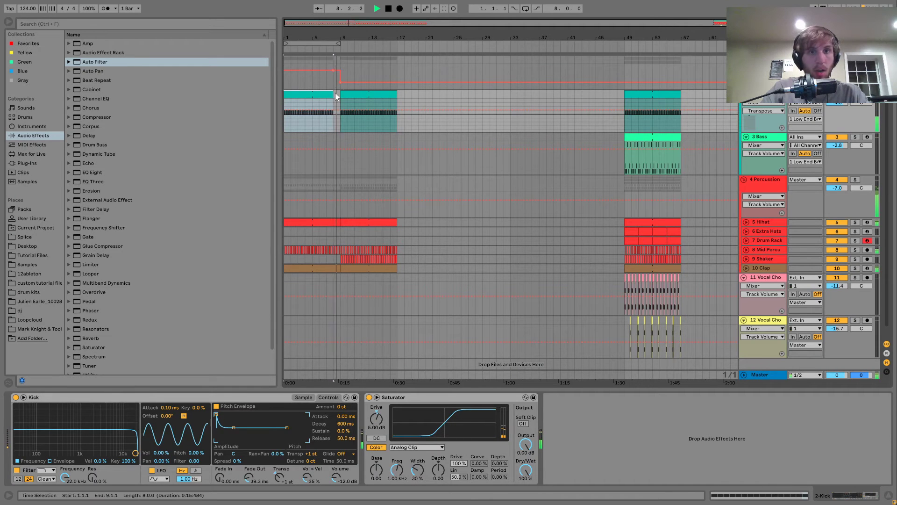
left_click(342, 94)
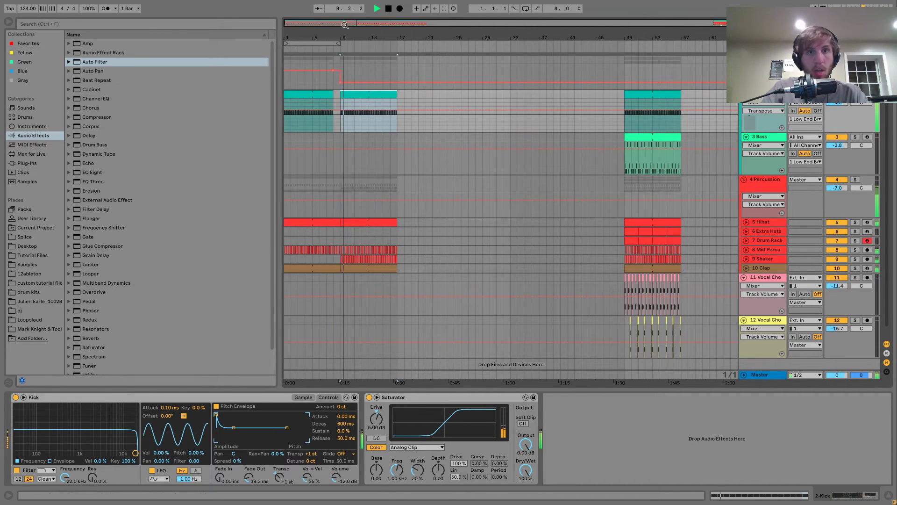
- Fill beat 8.4 with two half-beat Kick clips and move the Auto Filter's switch-off on the Low End Bus to 8.4
key("space")
key("z")
left_click_drag(360, 31, 371, 100)
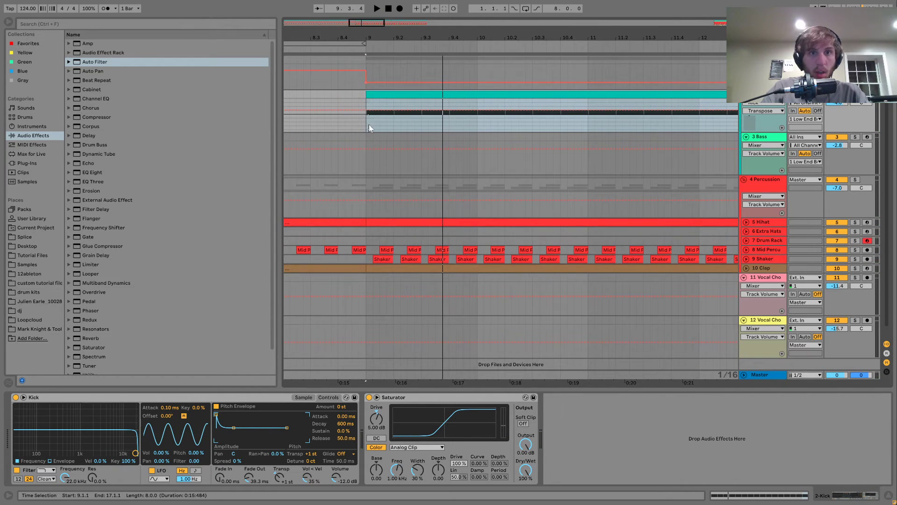
left_click(339, 97)
key("ctrl+v")
key("ctrl+v")
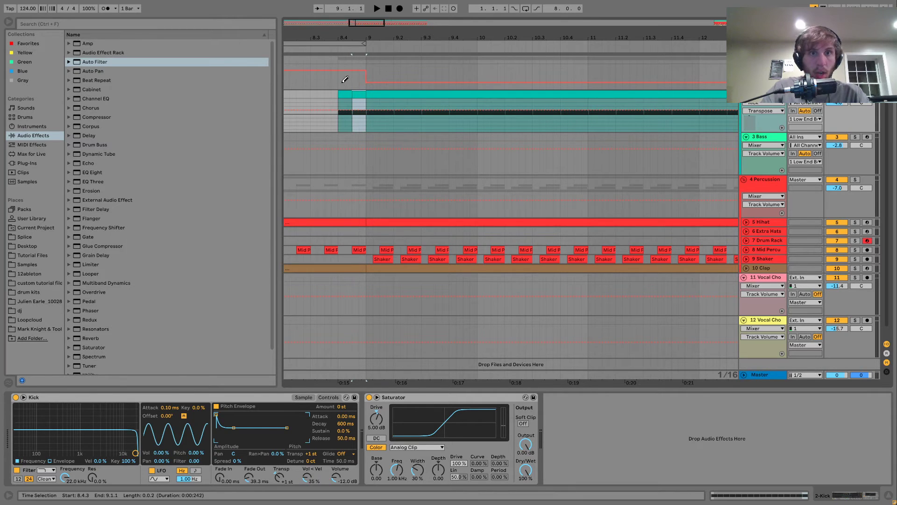
left_click_drag(345, 79, 359, 81)
scroll(365, 87, "down", 1)
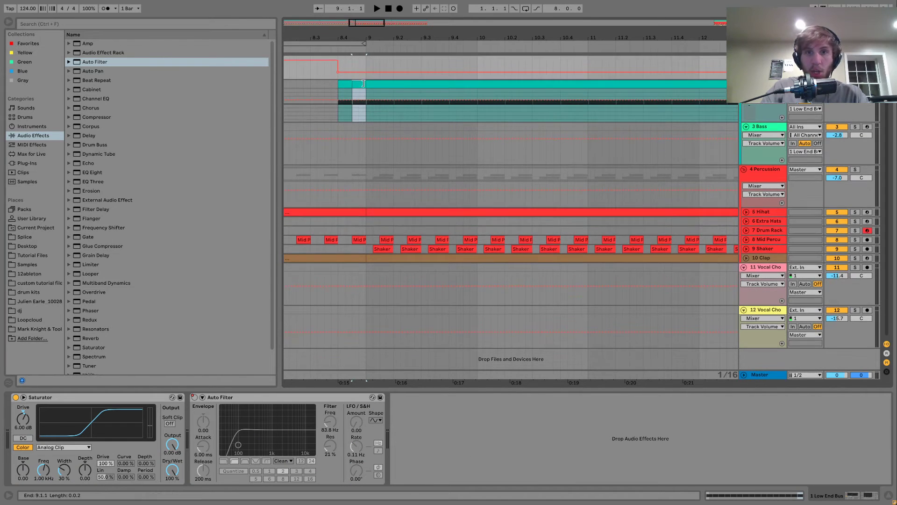
- Trim the Hihat clip's end back to 8.4 and delete the last Mid Percussion clip before bar 9
scroll(420, 113, "left", 3)
left_click_drag(431, 211, 409, 212)
key("Delete")
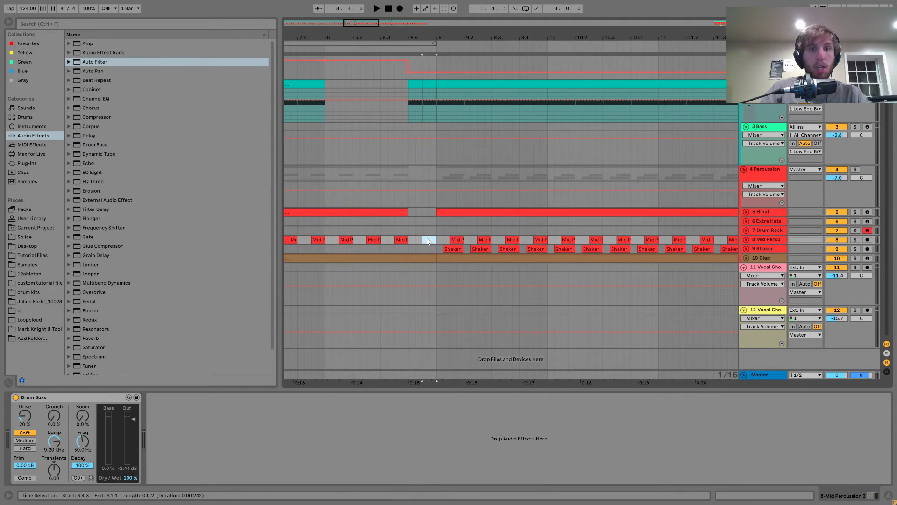
left_click(311, 182)
key("space")
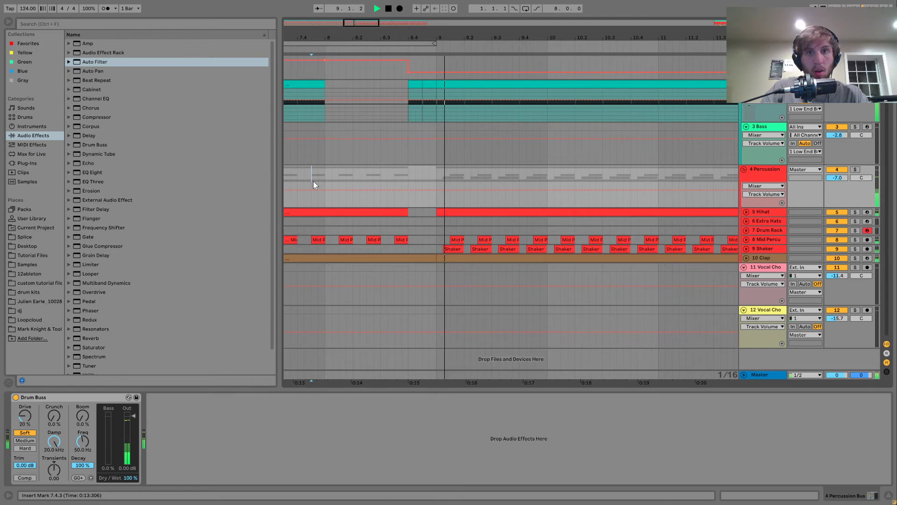
- Extend the Hihat clip back to bar 9 and play the transition from bar 8
key("space")
left_click_drag(406, 212, 436, 212)
key("space")
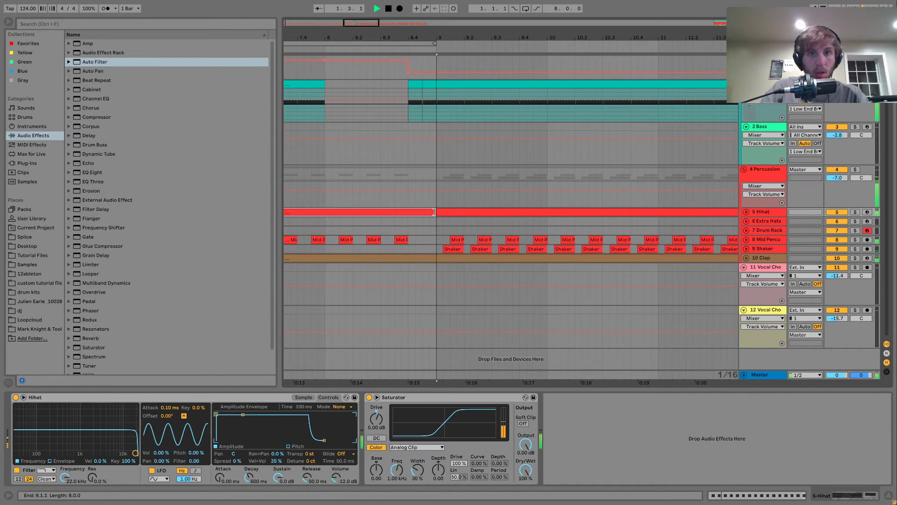
left_click(325, 155)
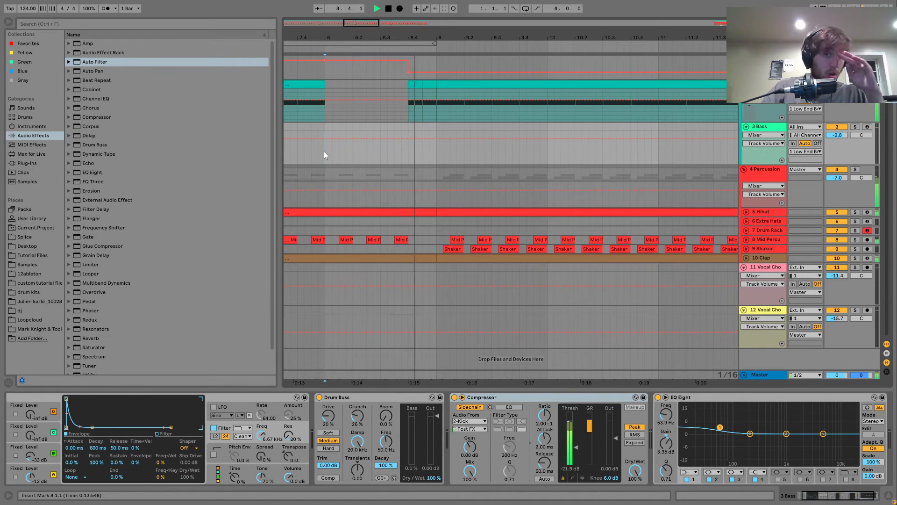
- Duplicate the bars 9 to 16 clips on the Kick through Clap tracks to bar 17
left_click_drag(451, 37, 451, 10)
left_click_drag(341, 14, 355, 61)
left_click(368, 85)
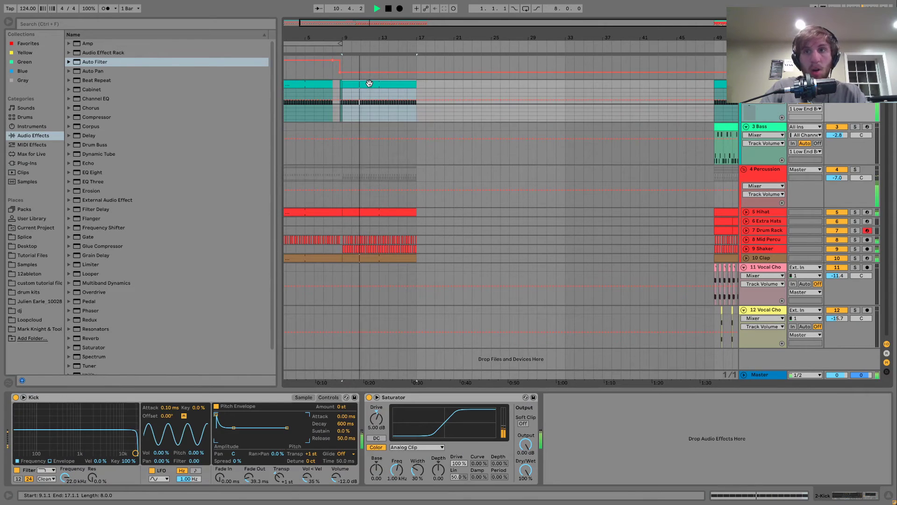
left_click_drag(574, 37, 518, 37)
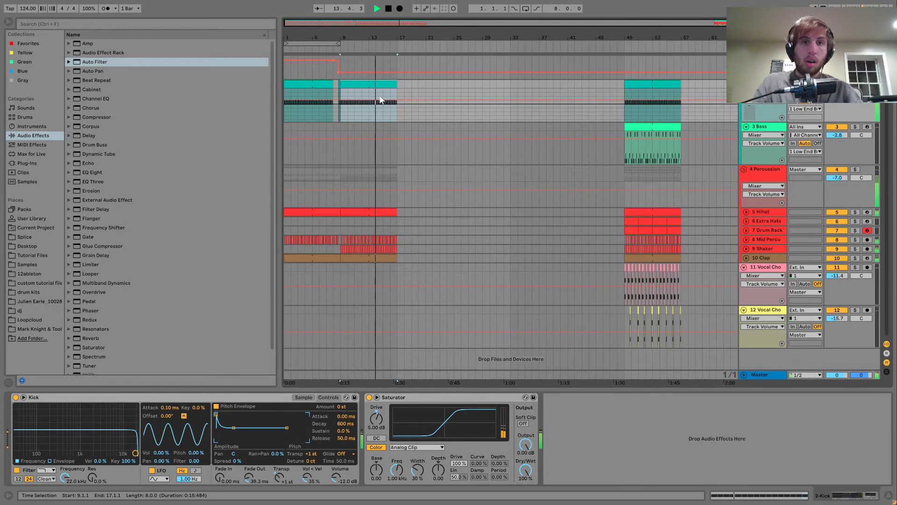
left_click(385, 259, "shift")
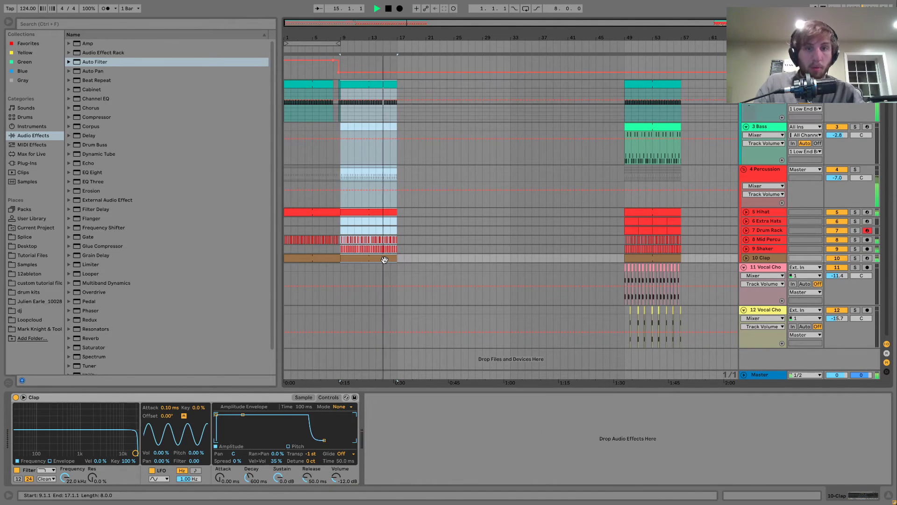
key("ctrl+d")
- Copy the Drum Rack clip from the bar 49 section to bar 17, extend it to bar 25, and play the new section
left_click(634, 231)
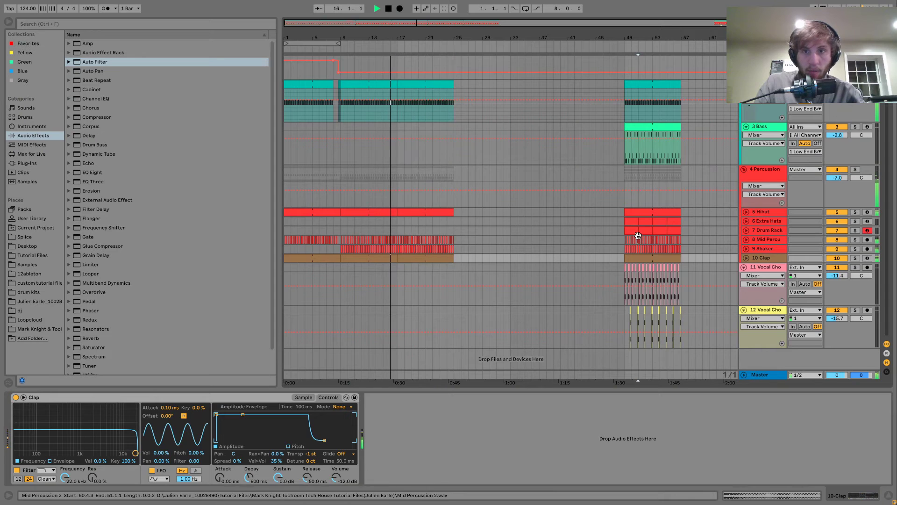
left_click(397, 232)
key("ctrl+v")
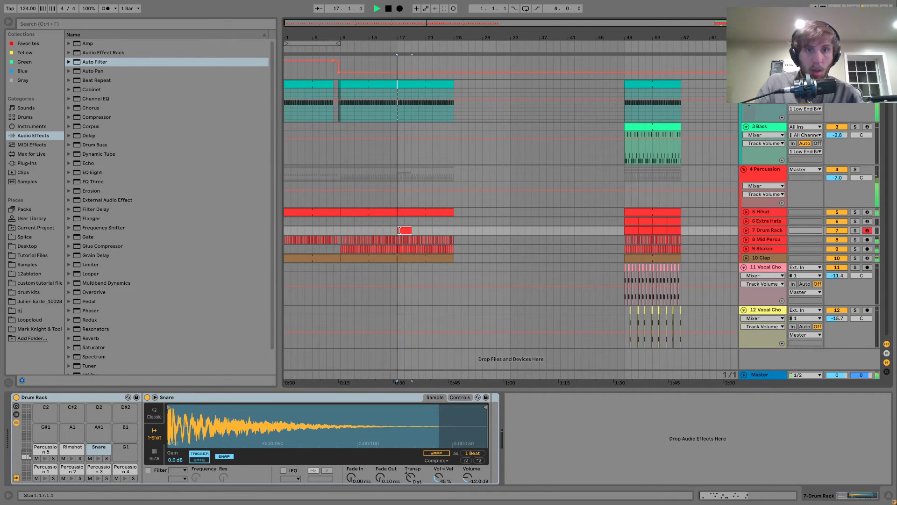
left_click(402, 229, "shift")
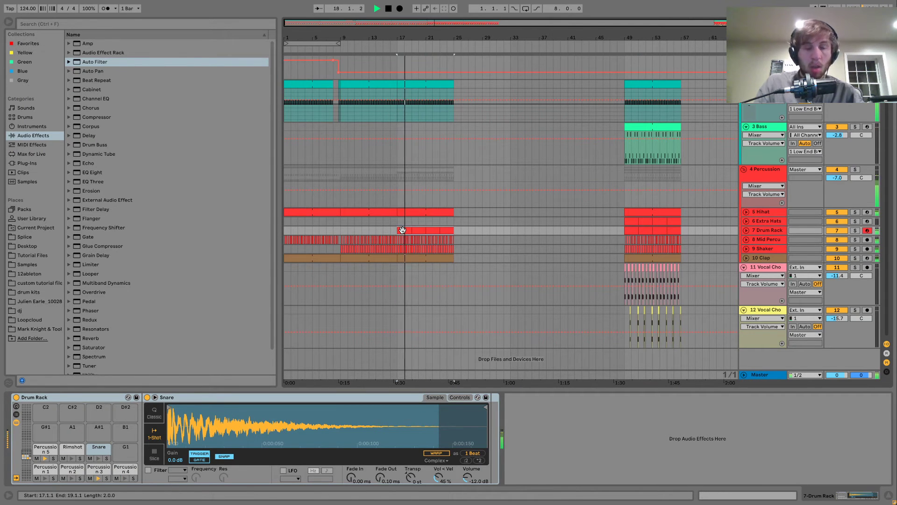
left_click(404, 258)
key("space")
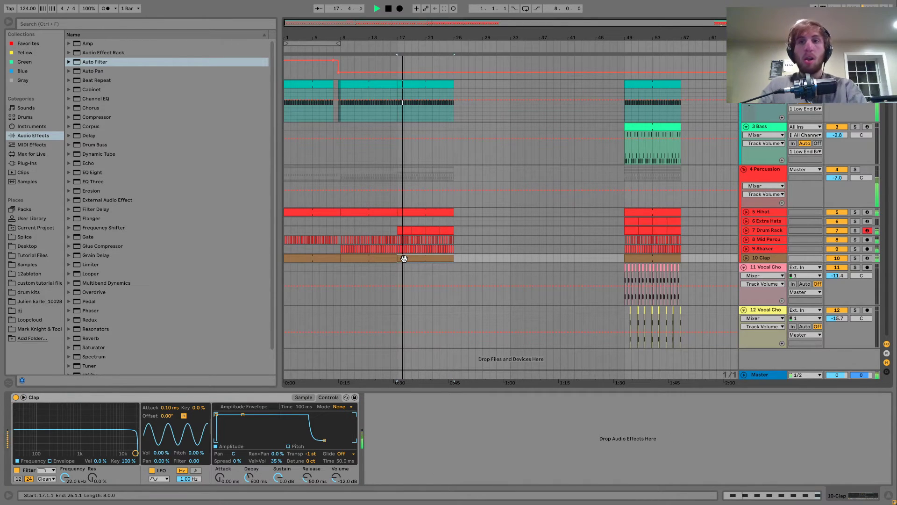
key("space")
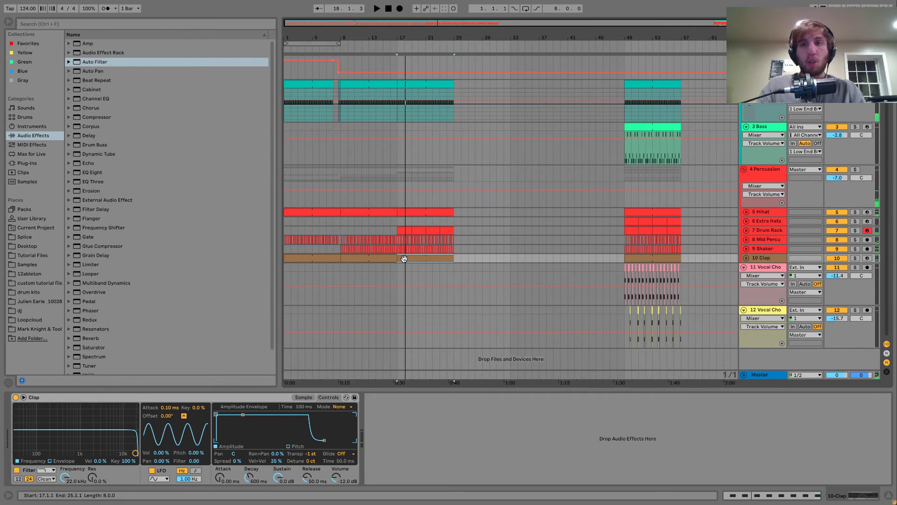
- Copy the eight-bar Bass clip from bar 49 to bar 17
left_click(663, 127)
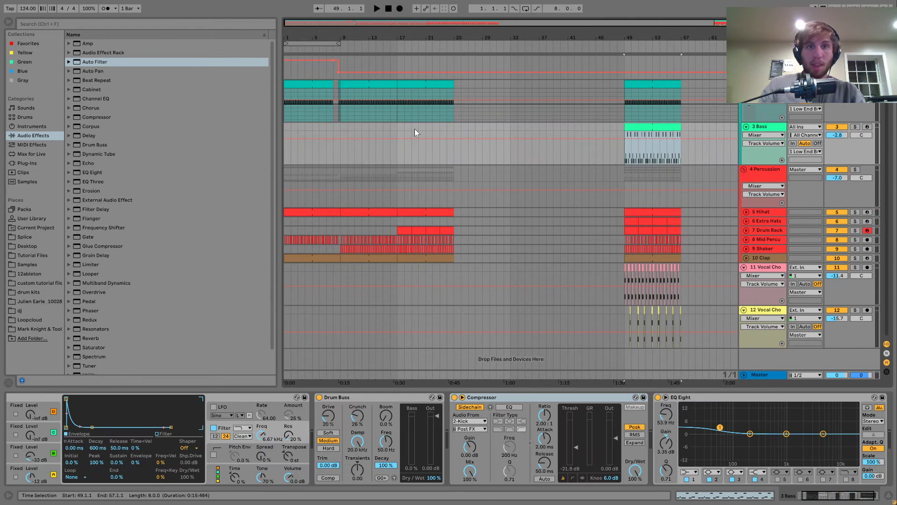
left_click(396, 131)
key("ctrl+v")
- Open the bar 17 Bass clip's notes and delete everything after the first three notes
left_click_drag(400, 37, 400, 37)
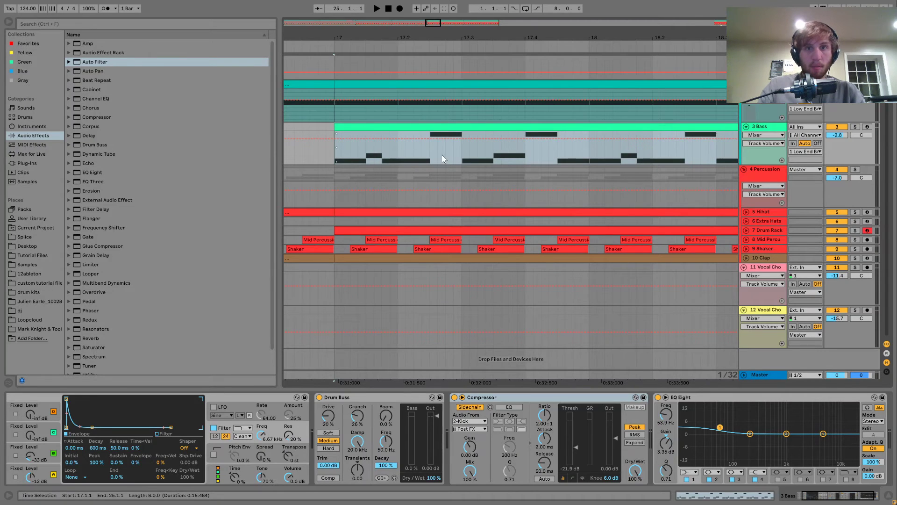
left_click(461, 159)
left_click(422, 127)
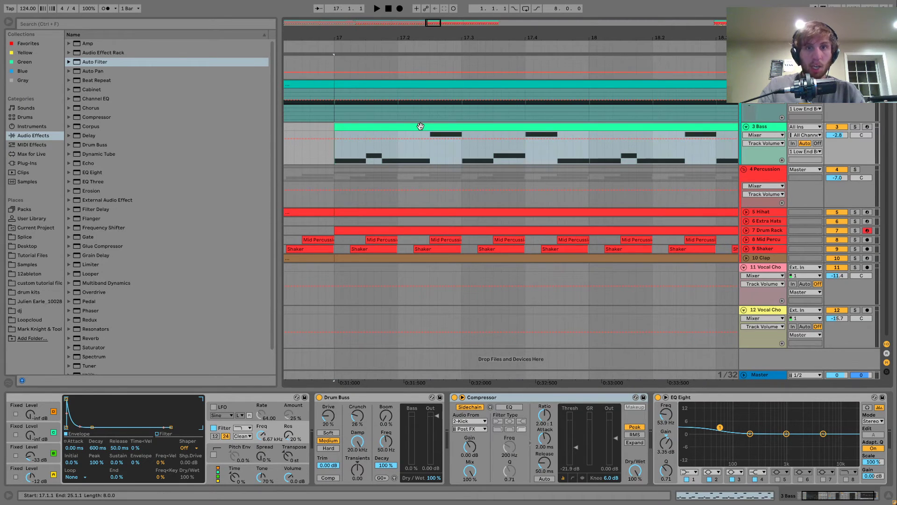
double_click(421, 126)
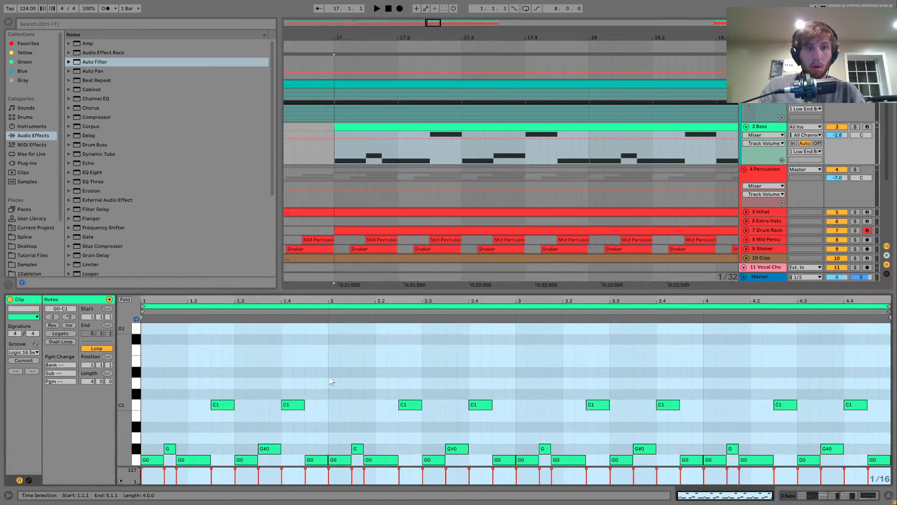
left_click_drag(223, 360, 855, 463)
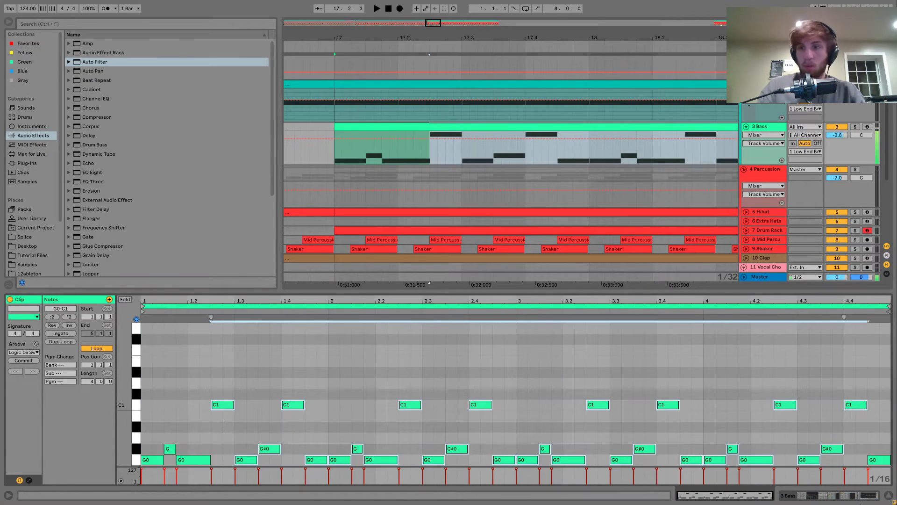
key("Delete")
key("space")
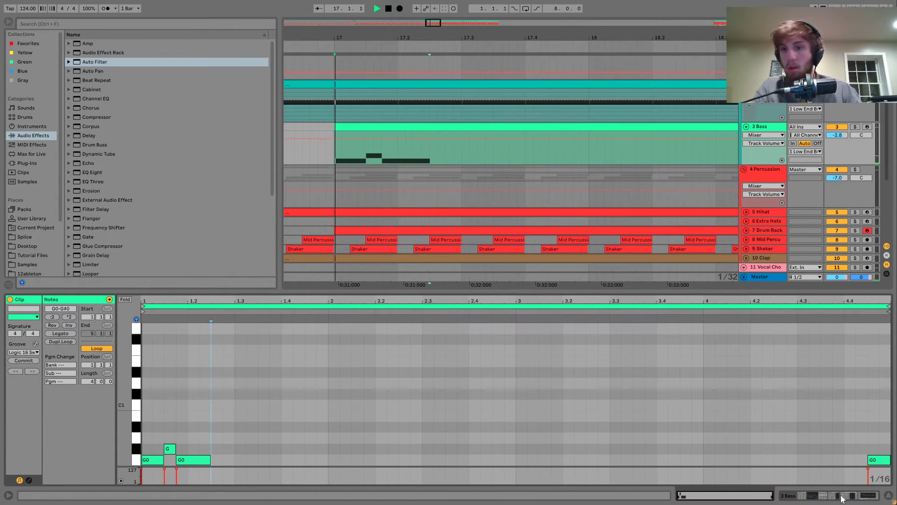
double_click(879, 461)
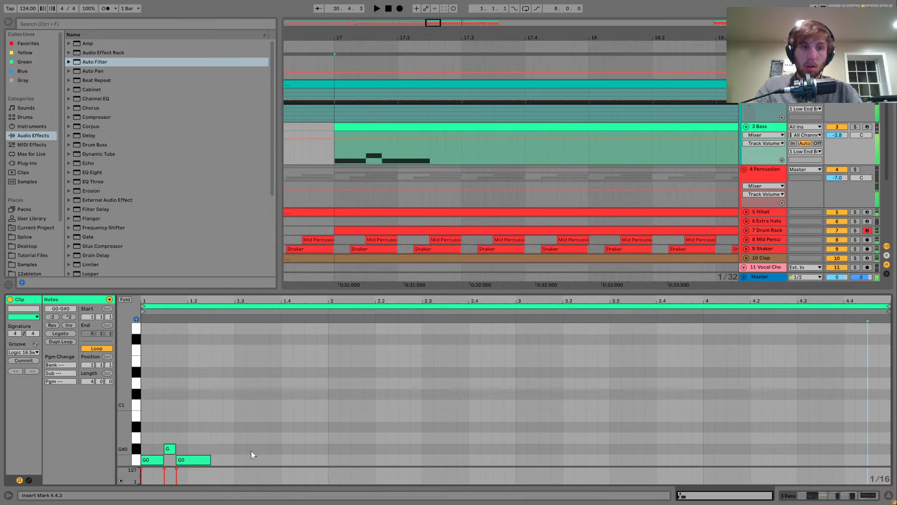
- Lengthen the second G0 note to end at 1.3 and duplicate the three-note pattern across the four-bar Bass clip
left_click(194, 459)
key("shift+Right")
key("shift+Right")
key("ctrl+a")
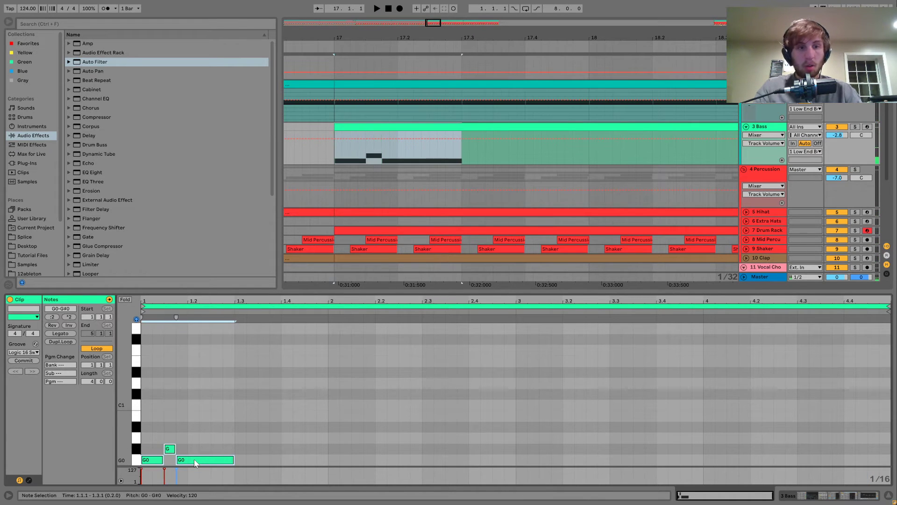
key("ctrl+d")
key("ctrl+d")
key("ctrl+d")
key("ctrl+d")
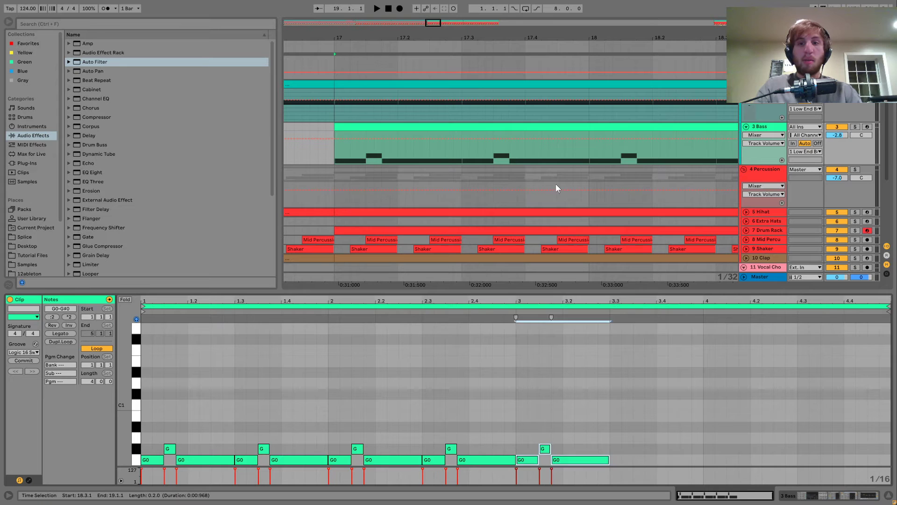
key("ctrl+d")
key("ctrl+d")
key("ctrl+d")
left_click_drag(609, 36, 446, 36)
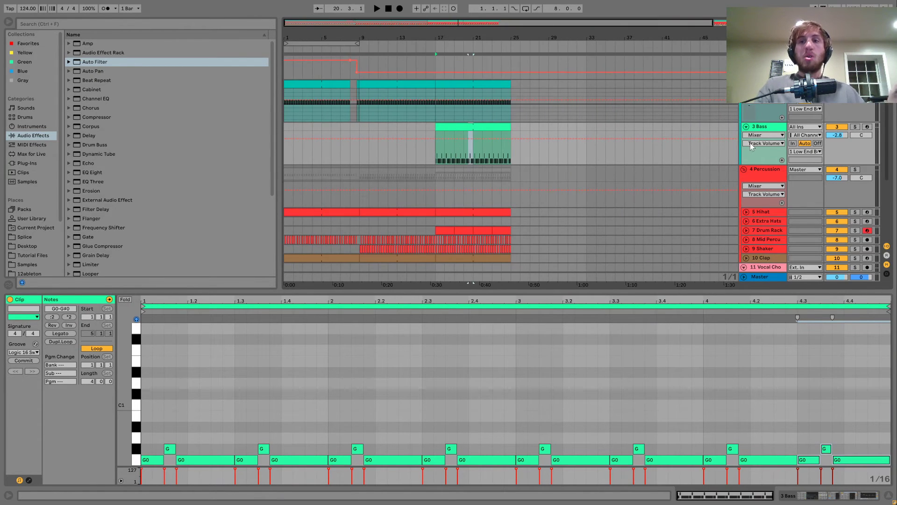
- Play the Bass in the bar 49 section and the simplified Bass at bar 17 to compare them
left_click(762, 128)
scroll(762, 128, "up", 1)
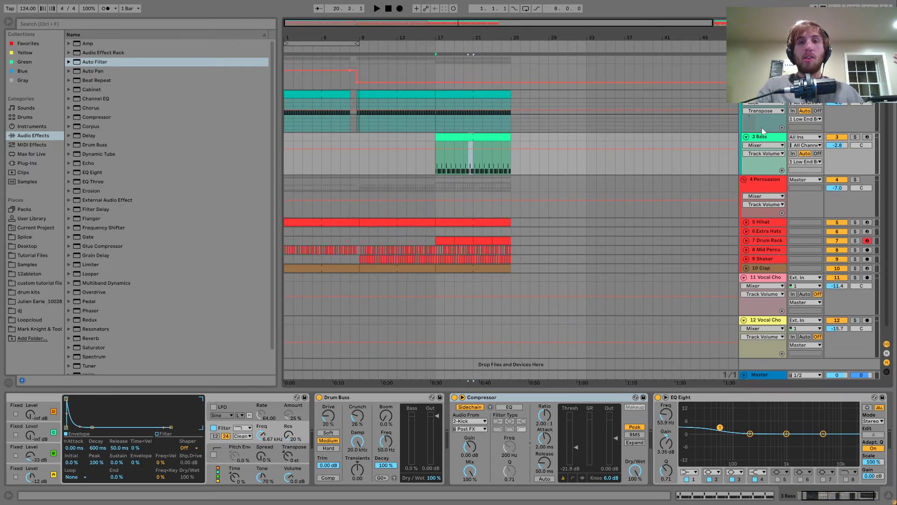
scroll(629, 163, "right", 3)
left_click(643, 145)
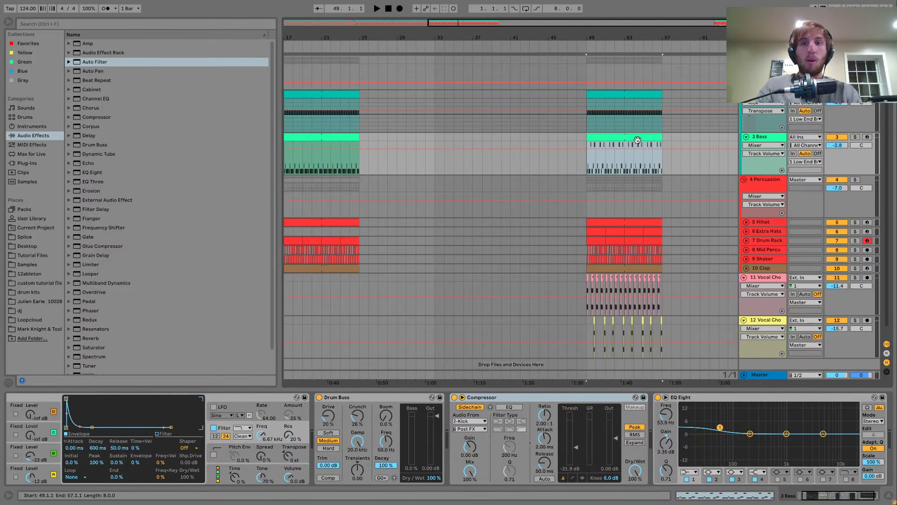
key("space")
scroll(608, 150, "left", 3)
key("space")
left_click(475, 137)
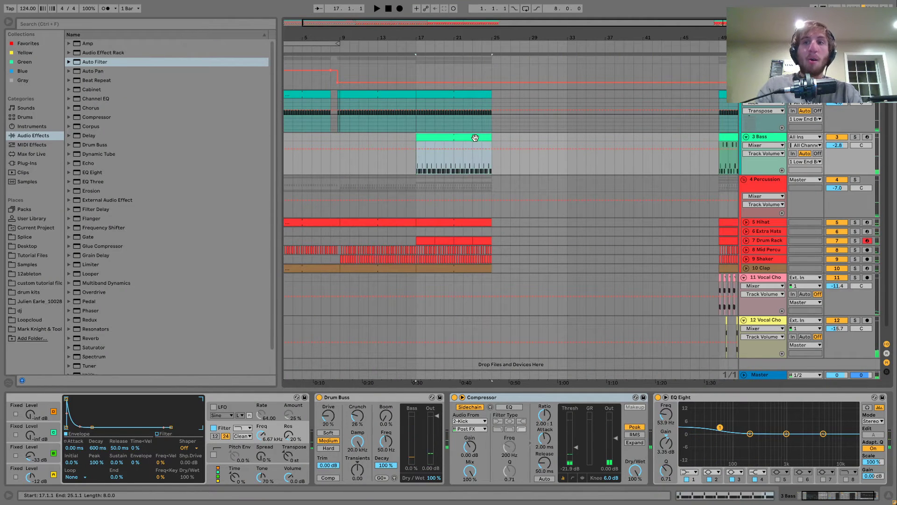
key("space")
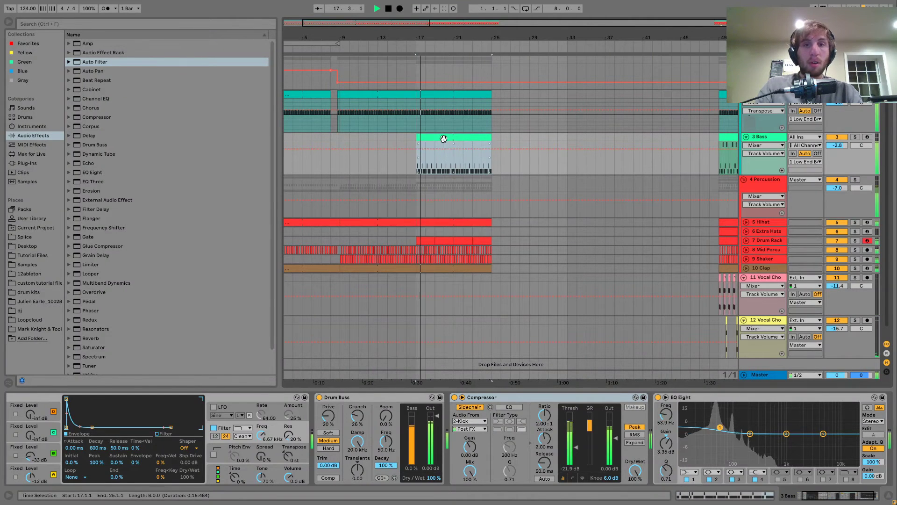
- Duplicate the bars 17 to 24 clips on the Kick through Clap tracks to bar 25
left_click(425, 96)
left_click(480, 268, "shift")
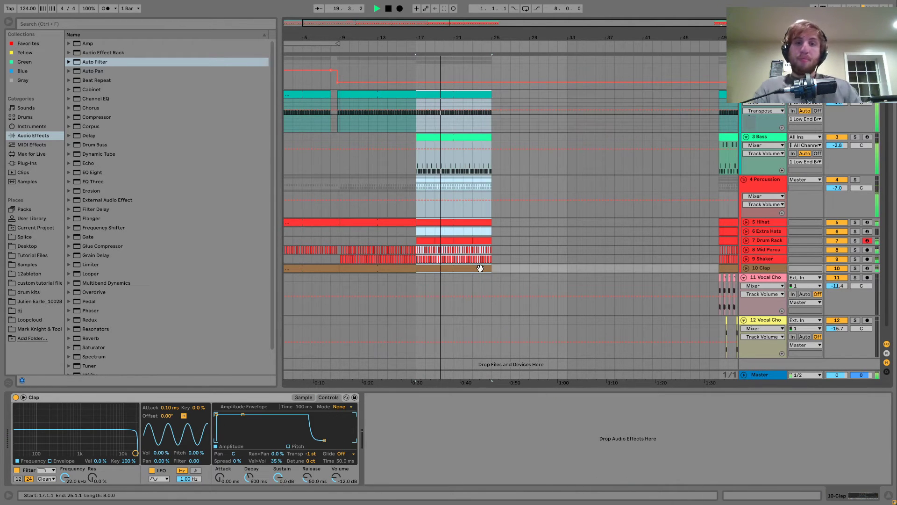
key("ctrl+d")
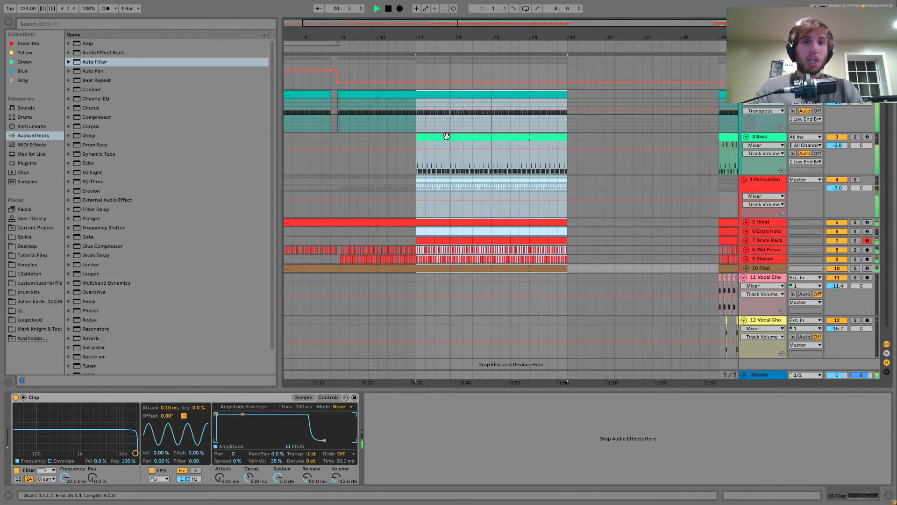
- Loop bars 17 to 32 of the arrangement during playback
left_click(446, 135, "shift")
key("ctrl+l")
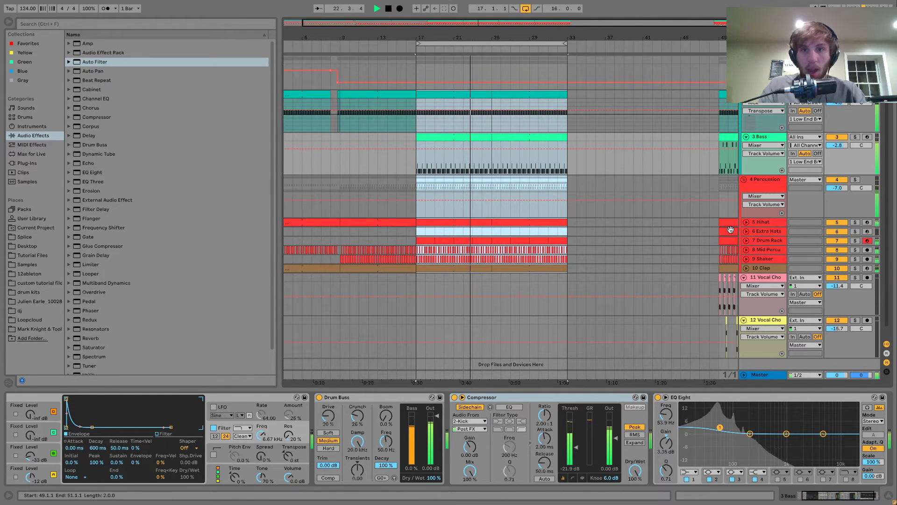
- Stop playback and delete the Shaker clips from bars 9 to 16
scroll(363, 259, "left", 2)
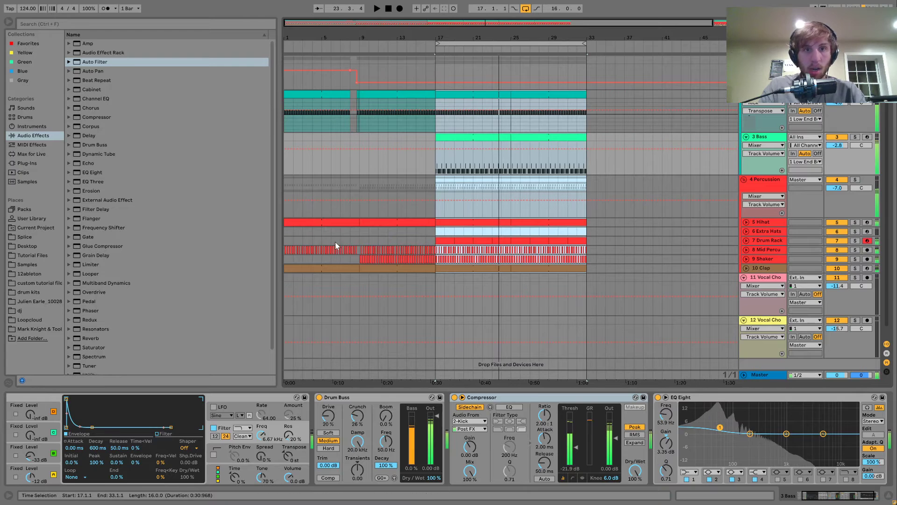
left_click(333, 240)
key("space")
left_click_drag(350, 257, 431, 258)
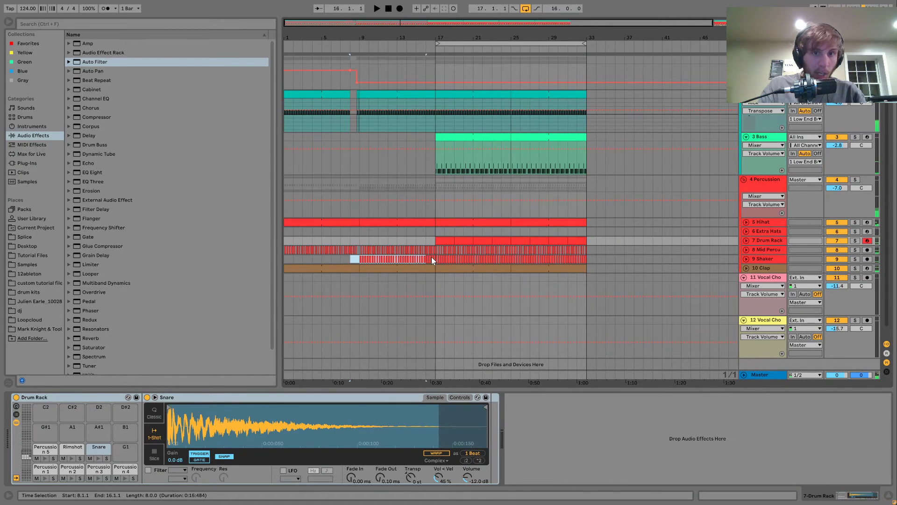
key("Delete")
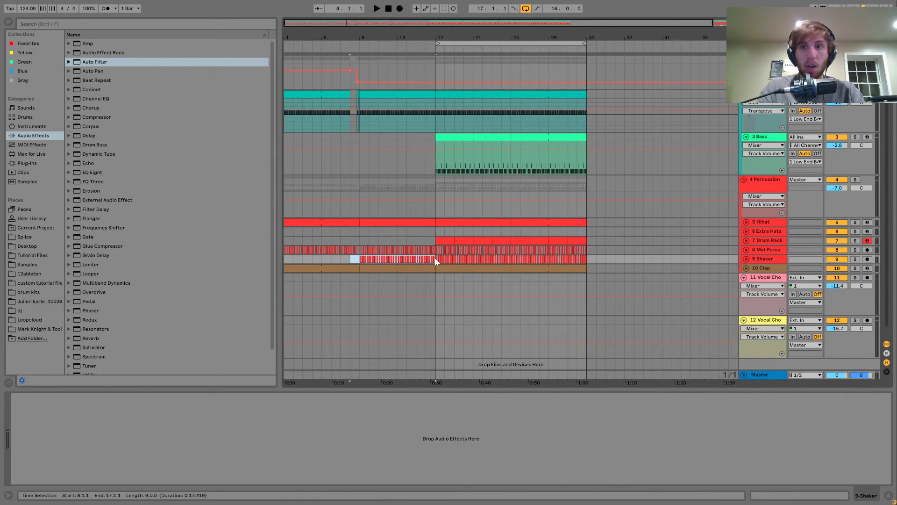
- Copy the two-bar Drum Rack clip at bar 17, fill bars 9 to 16 with it, and play from bar 8
left_click(445, 239)
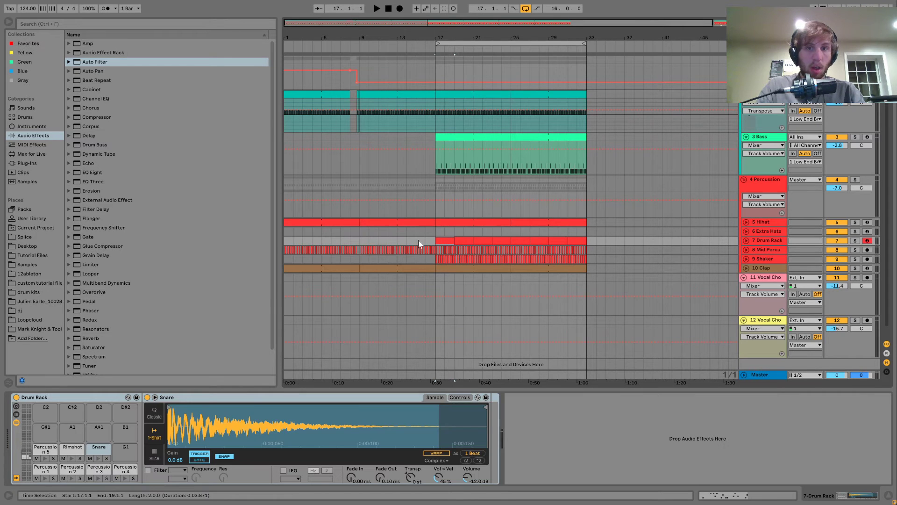
left_click(357, 240)
key("ctrl+v")
key("ctrl+v")
key("ctrl+v")
key("ctrl+v")
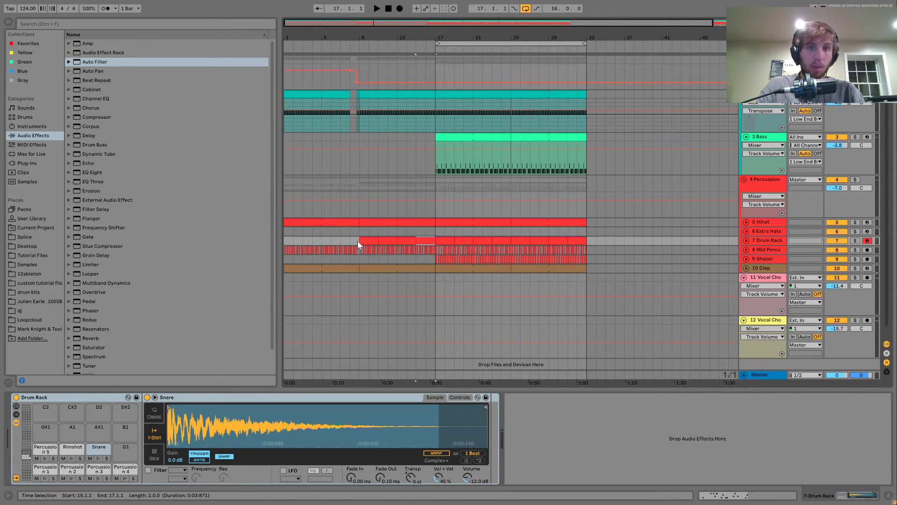
left_click(346, 242)
key("space")
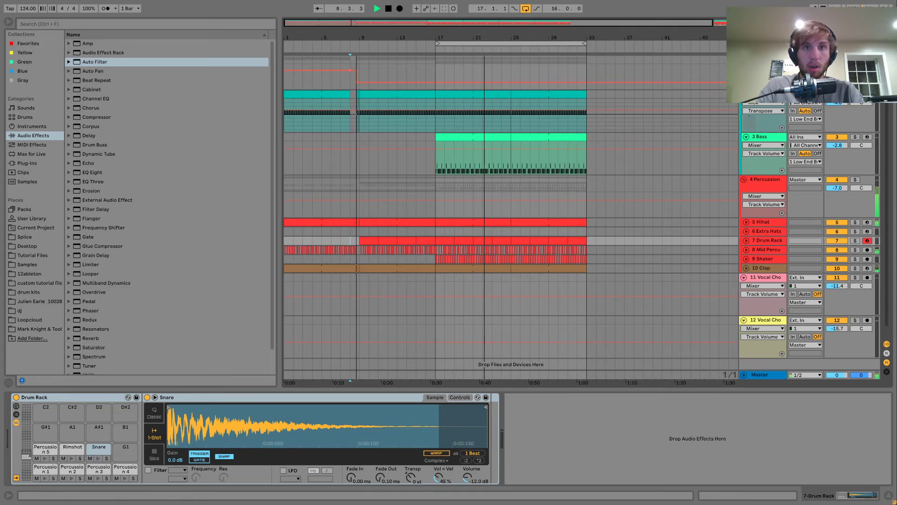
- Copy the four-bar Extra Hats clip from bar 49 to bar 17 and repeat it through bar 32
left_click_drag(434, 38, 434, 34)
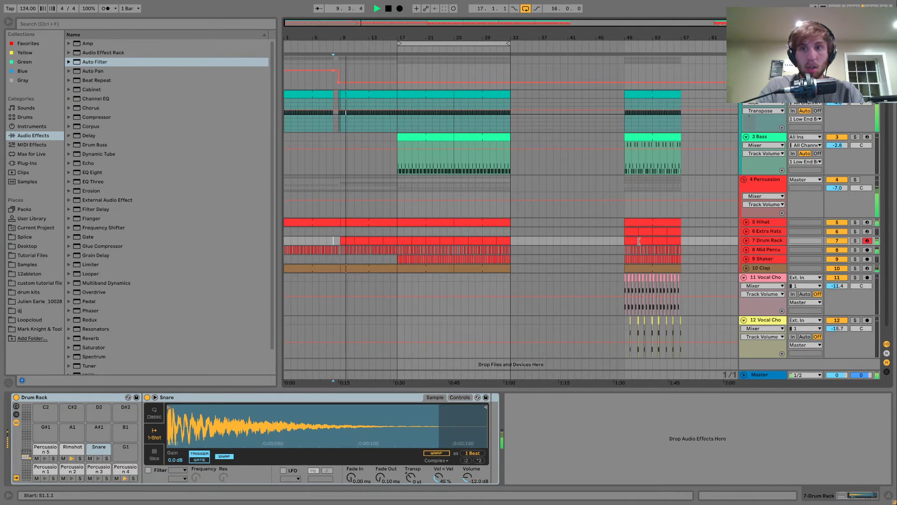
left_click(628, 231)
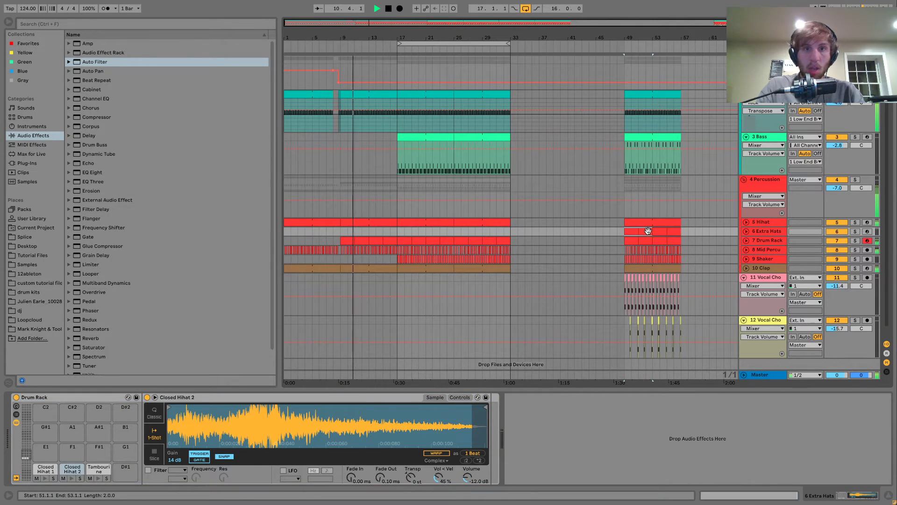
left_click(397, 231)
key("ctrl+v")
key("ctrl+d")
key("ctrl+d")
key("ctrl+d")
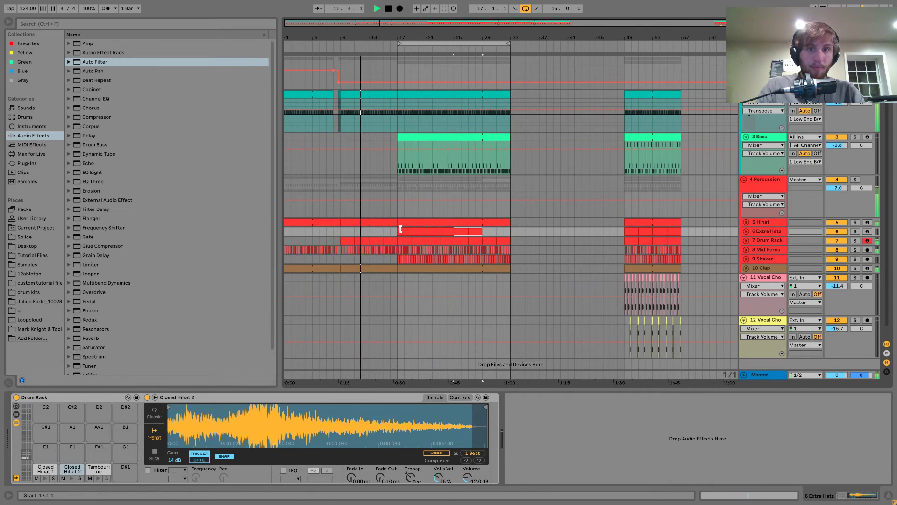
- Play from bar 16 to hear how the Extra Hats sound in the bar 17 section
left_click(389, 210)
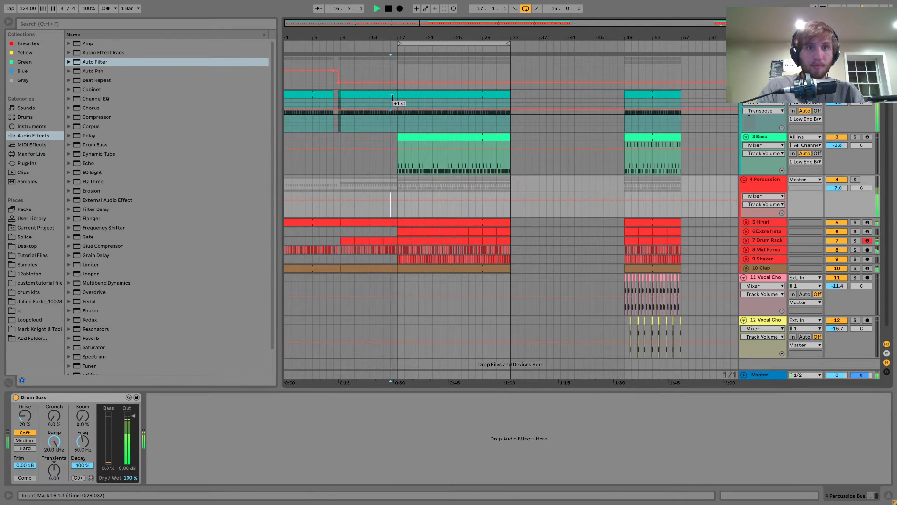
left_click(394, 75)
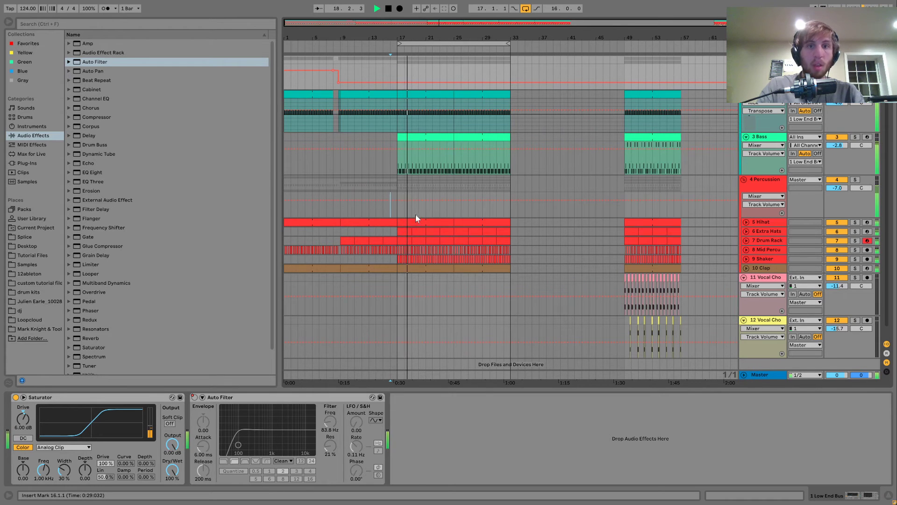
left_click(404, 231)
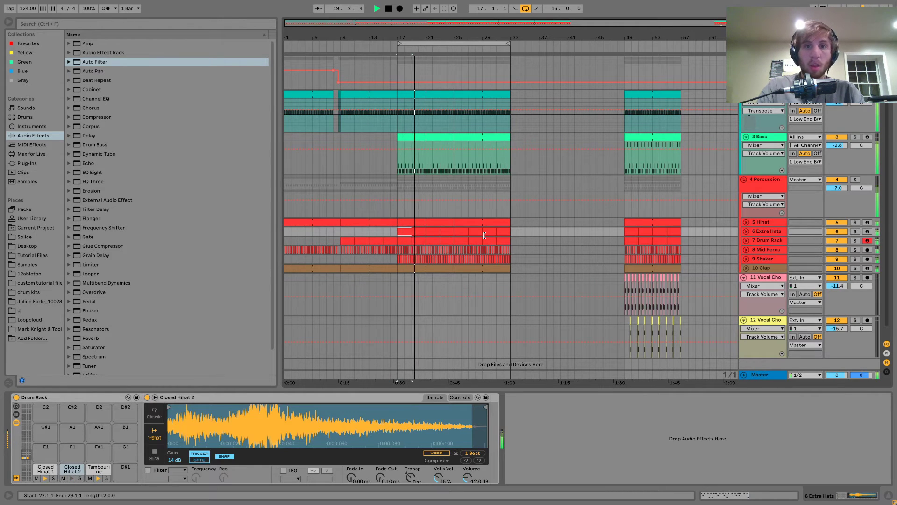
- Try deleting the Shaker clips from bars 17 to 32, and undo the deletion
left_click_drag(515, 252, 387, 258)
key("Delete")
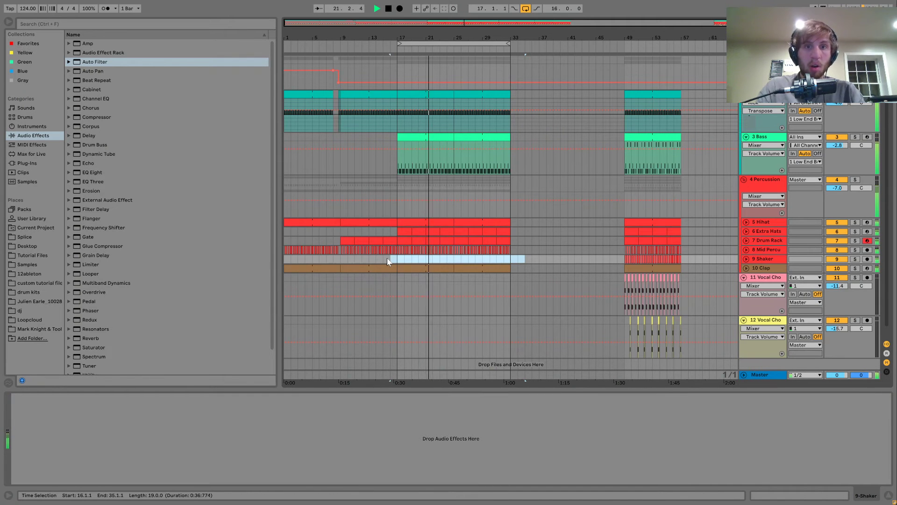
key("ctrl+z")
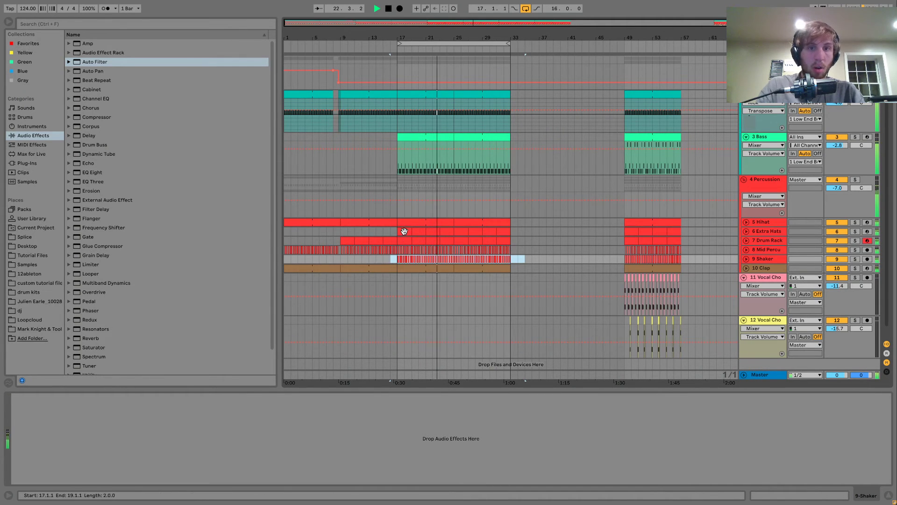
- Remove the Extra Hats clips from bars 17 to 32 and resume playback from bar 24
left_click(487, 233)
left_click(523, 231, "shift")
key("space")
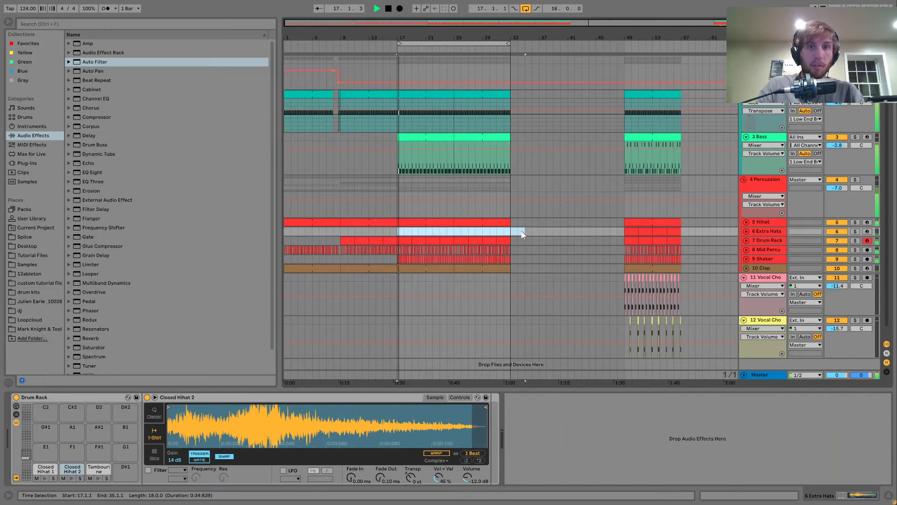
left_click(445, 232)
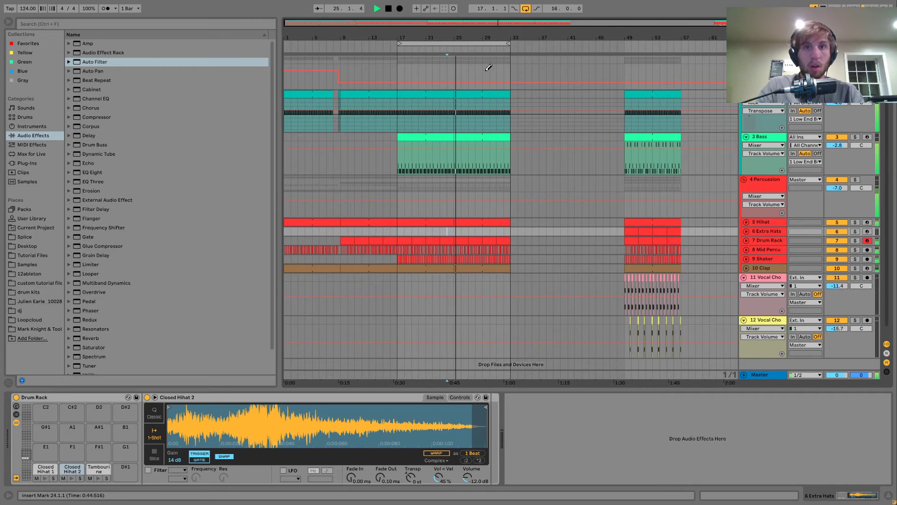
- Draw automation switching the Low End Bus Auto Filter on for bars 29 to 32, and play from bar 29
key("b")
left_click(486, 70)
key("b")
left_click(483, 60)
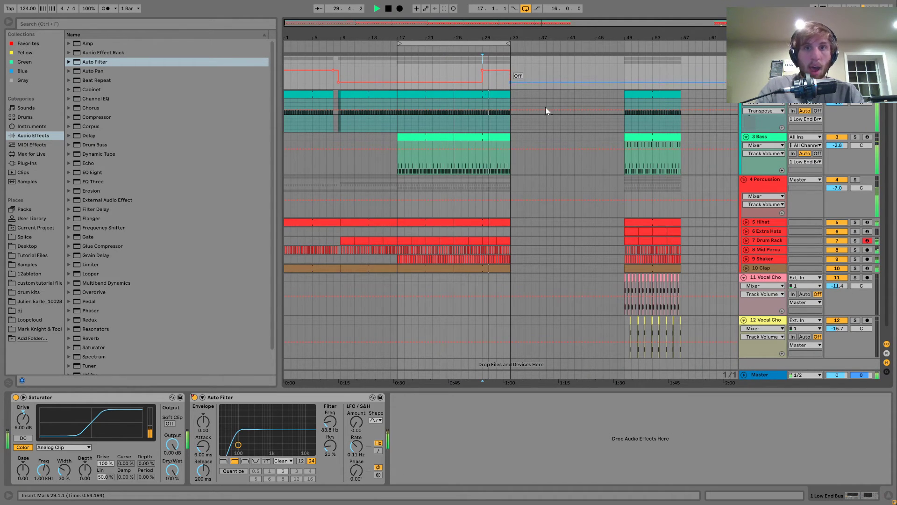
- Redraw the Low End Bus automation so the Auto Filter is on only for bar 32, and stop looping and playback
key("b")
left_click(508, 82)
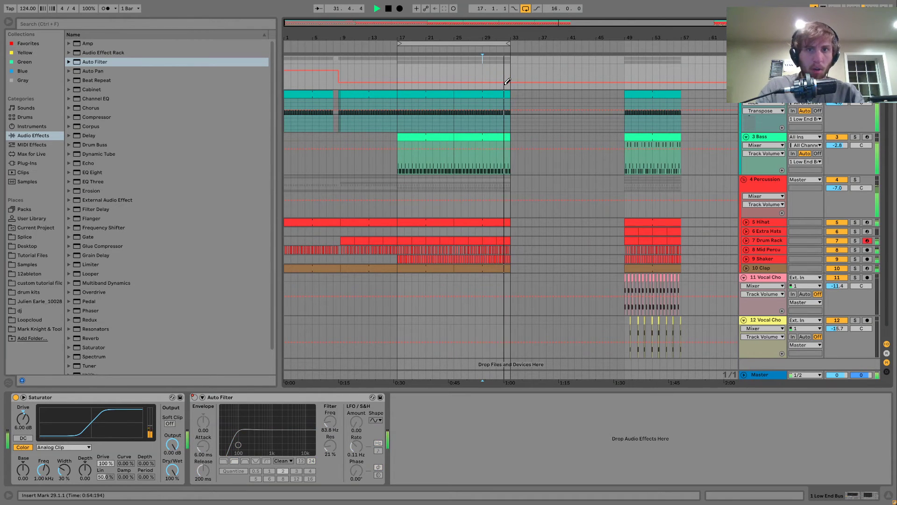
left_click(507, 71)
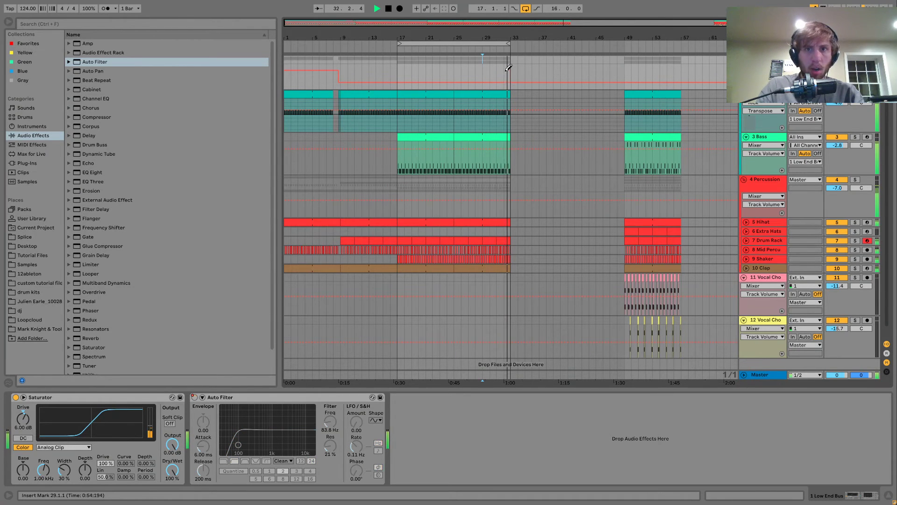
left_click(526, 10)
key("space")
- Duplicate the bars 17 to 32 clips on the Kick through Clap tracks to bar 33
left_click(436, 93)
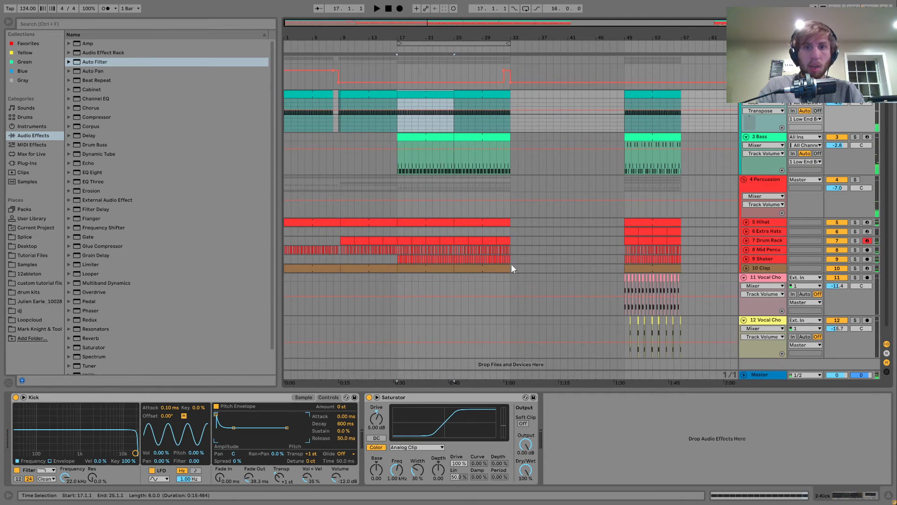
left_click(498, 266, "shift")
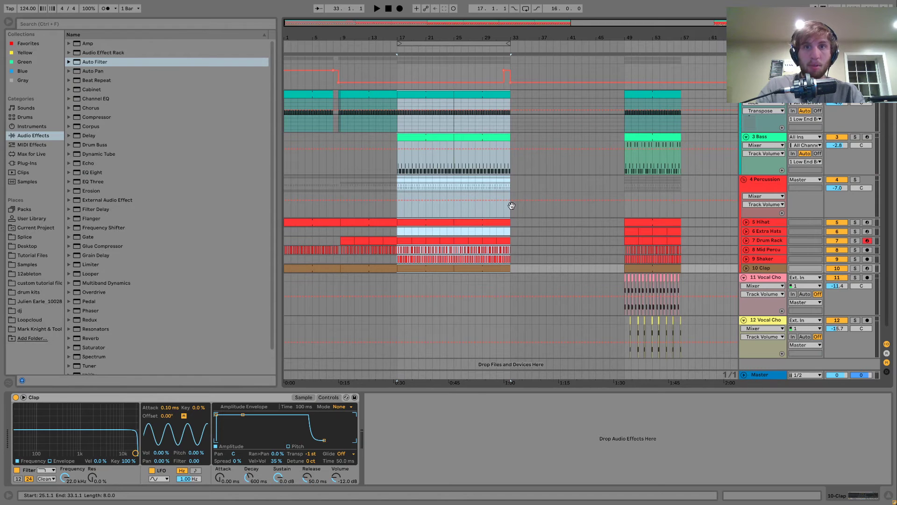
key("ctrl+d")
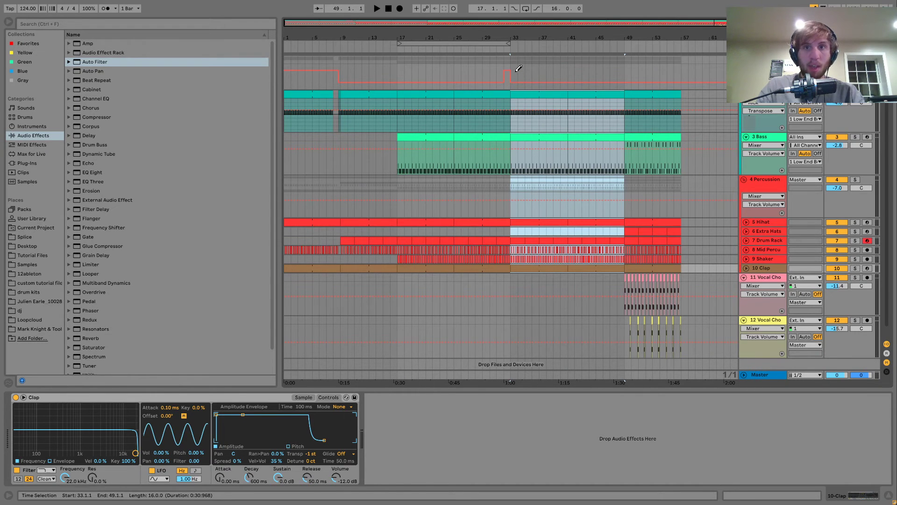
- Extend the Low End Bus Auto Filter's on-state automation across bars 33 to 48, and play from bar 31
left_click_drag(518, 68, 567, 68)
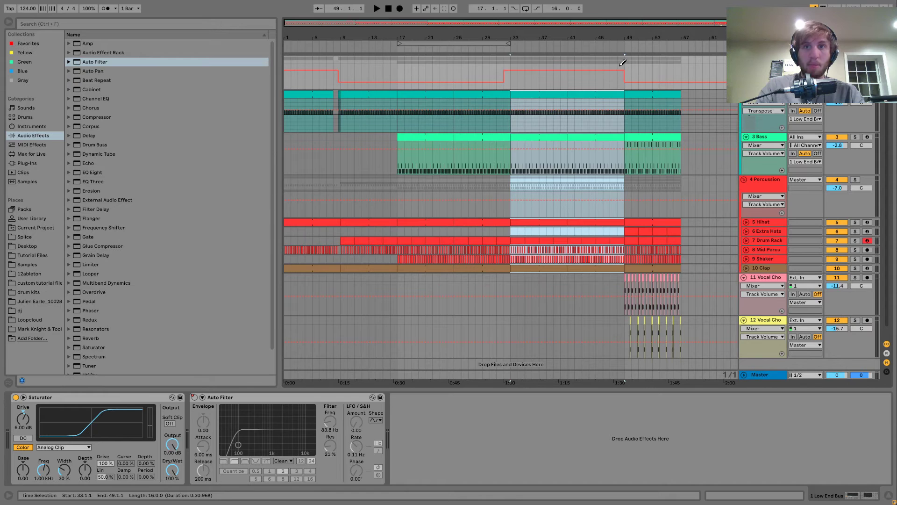
left_click(496, 60)
key("space")
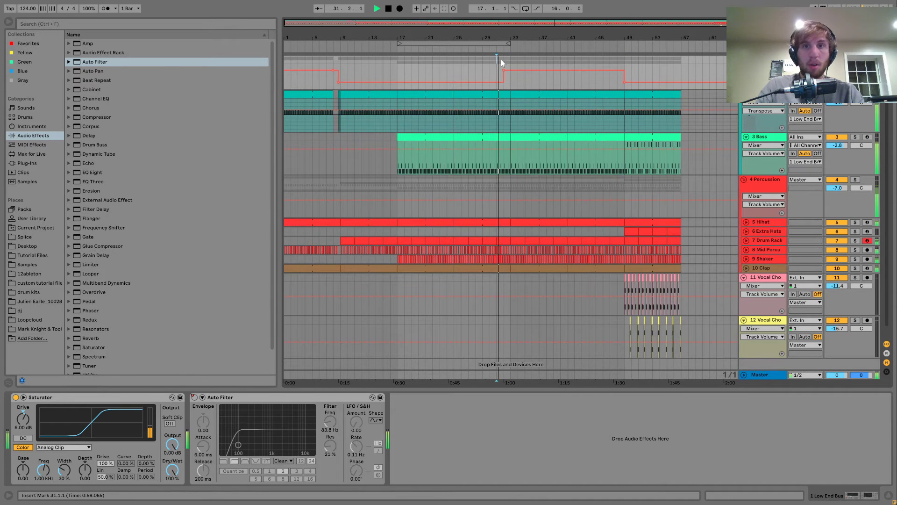
- Loop bars 33 to 48 using the duplicated Bass clips as the range
left_click(523, 134)
left_click(587, 134, "shift")
key("ctrl+l")
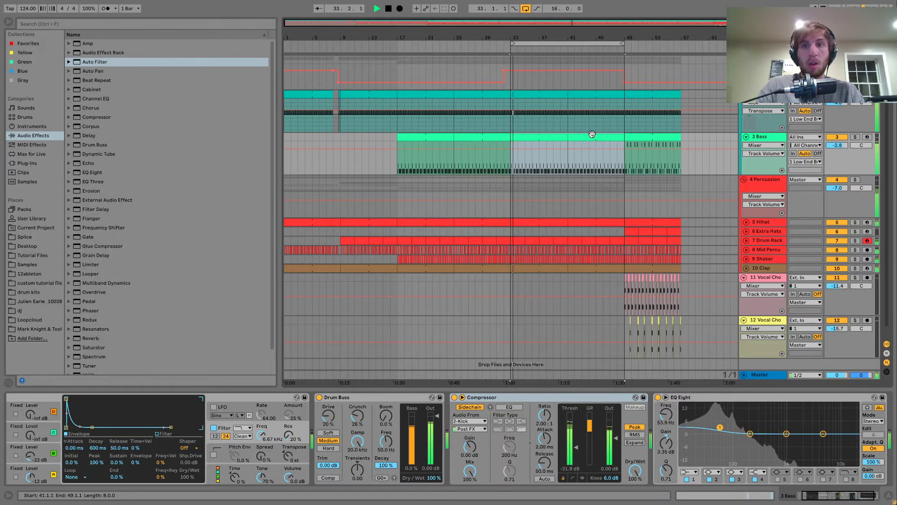
- Try clearing the Hihat through Mid Percussion clips from bars 41 to 48, and collapse the Percussion group
left_click(574, 240)
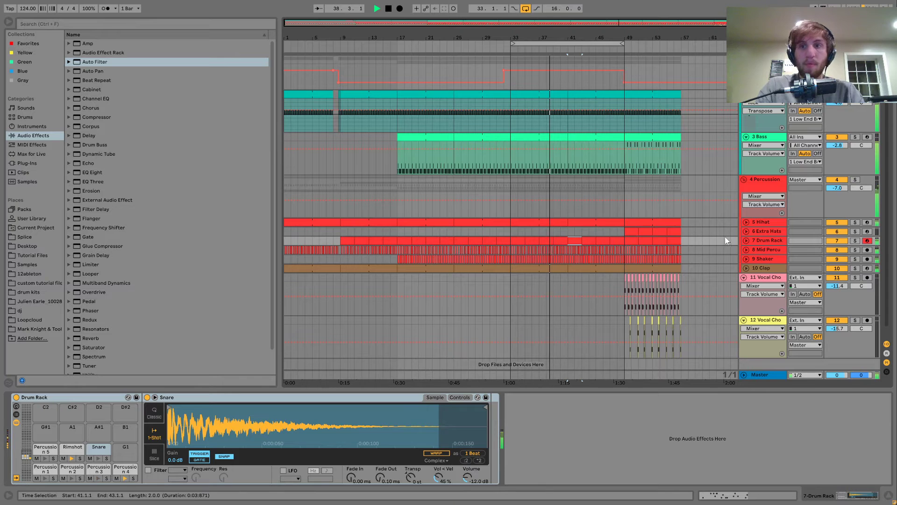
left_click(747, 249)
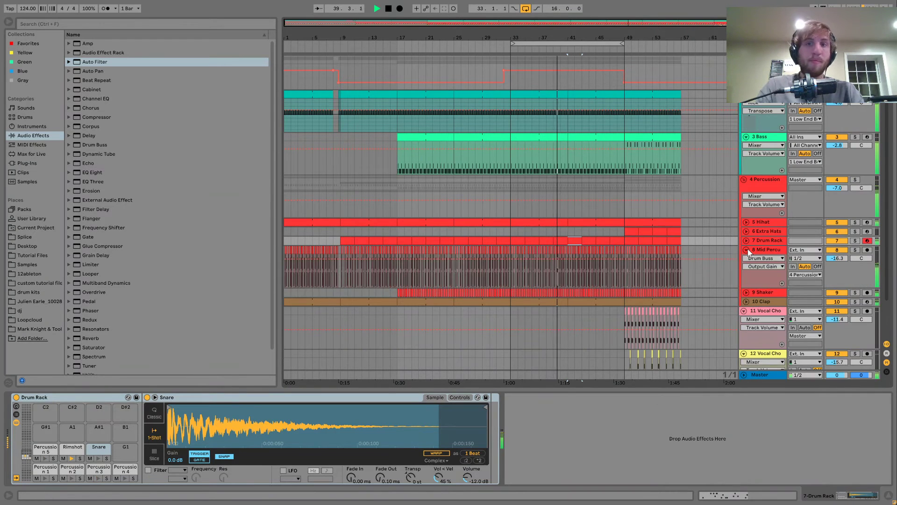
left_click_drag(573, 266, 625, 218)
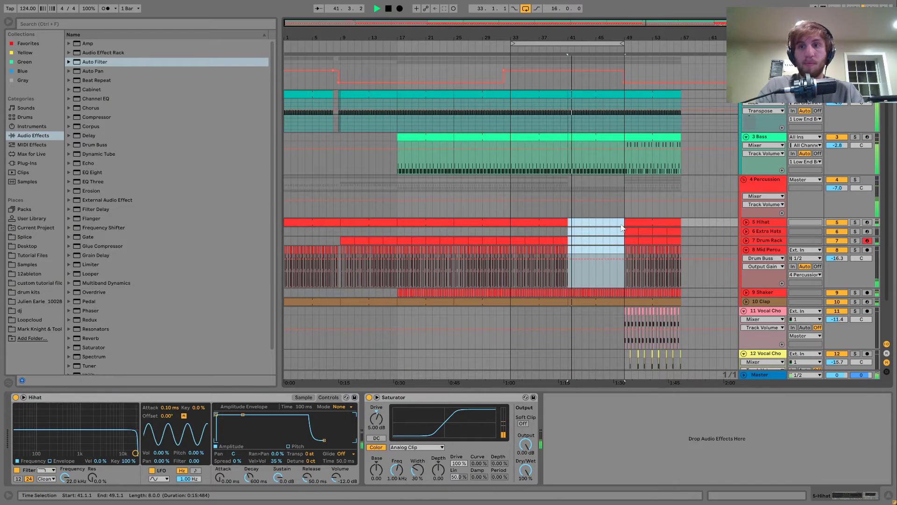
left_click(743, 180)
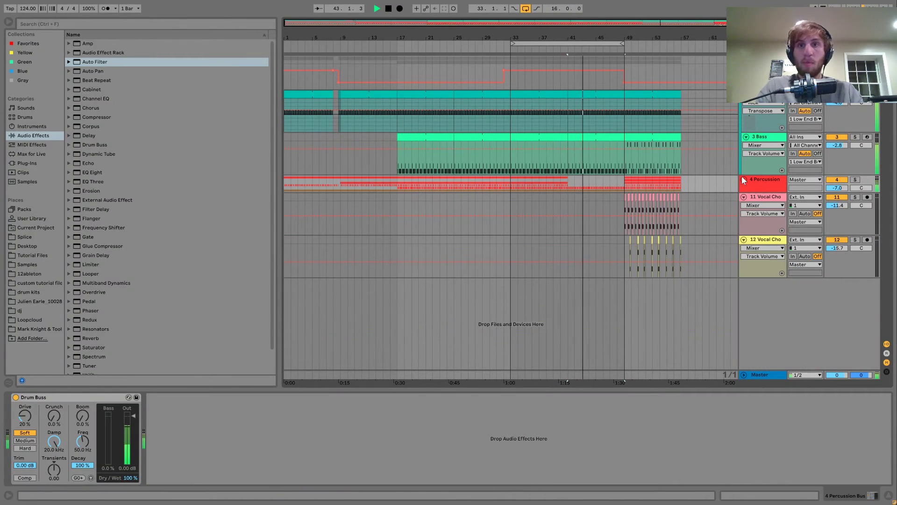
left_click(618, 181)
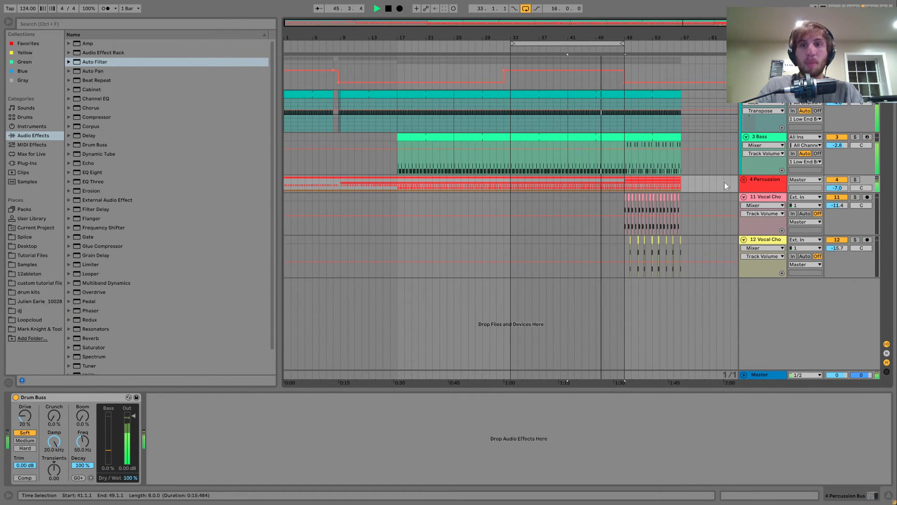
- Stop playback and draw a Low End Bus Auto Filter frequency ramp from bar 33 up to about 413 Hz at bar 49
left_click(628, 91)
key("space")
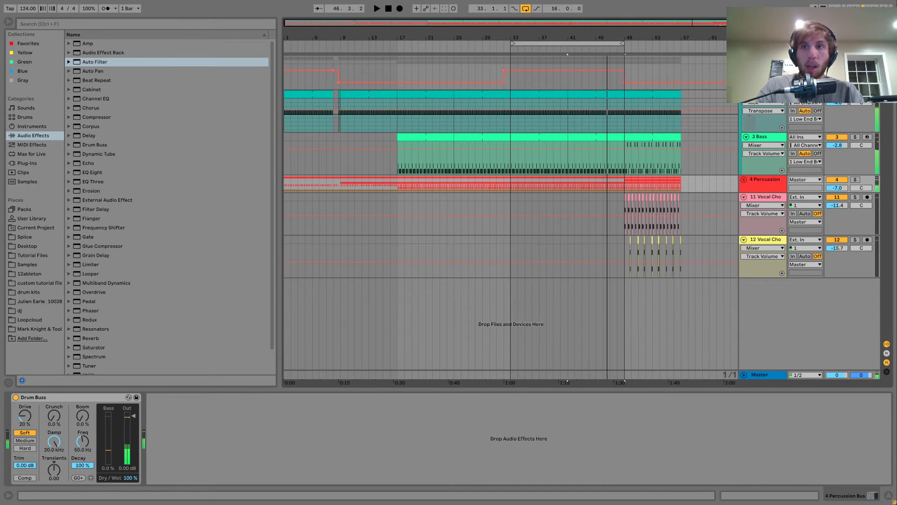
left_click(330, 424)
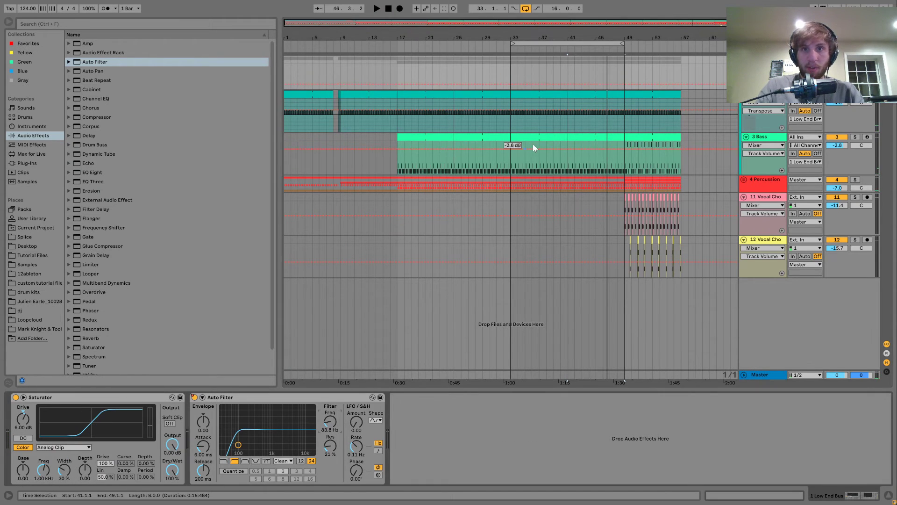
left_click(510, 83)
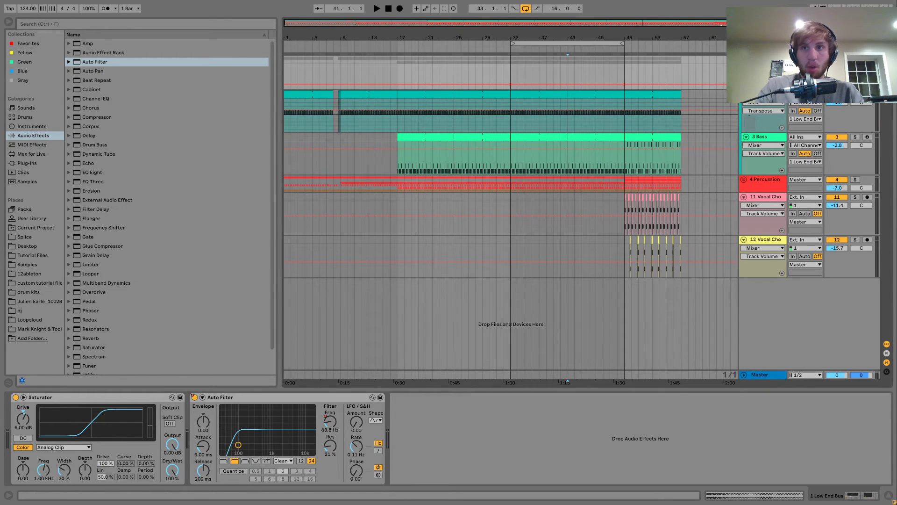
mouse_move(622, 95)
left_mouse_down()
mouse_move(595, 95)
mouse_move(624, 78)
left_mouse_up()
- Clear the Kick from bars 45 to 48 and play from bar 45 to check the filter build-up
left_click(594, 68)
key("space")
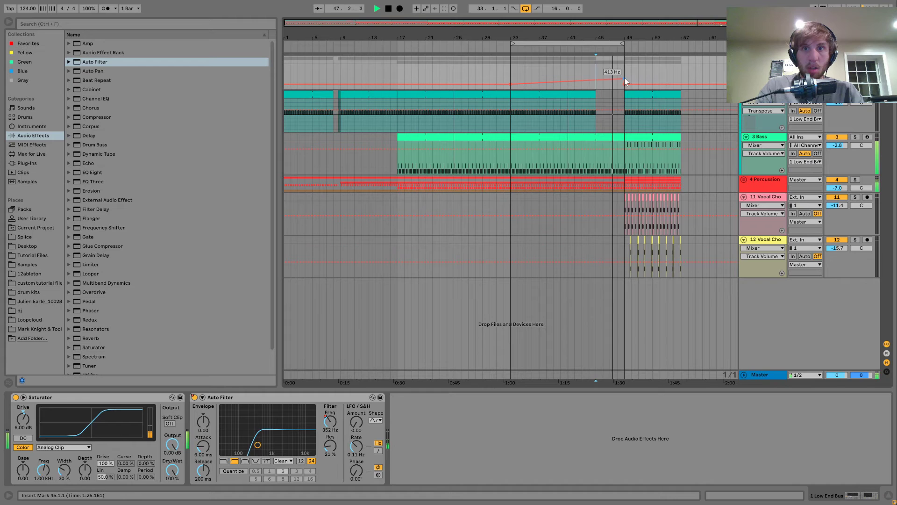
- Audition the filter build-up from bars 33 and 45, and turn off the arrangement loop
key("space")
left_click(579, 74)
key("space")
left_click(511, 73)
key("space")
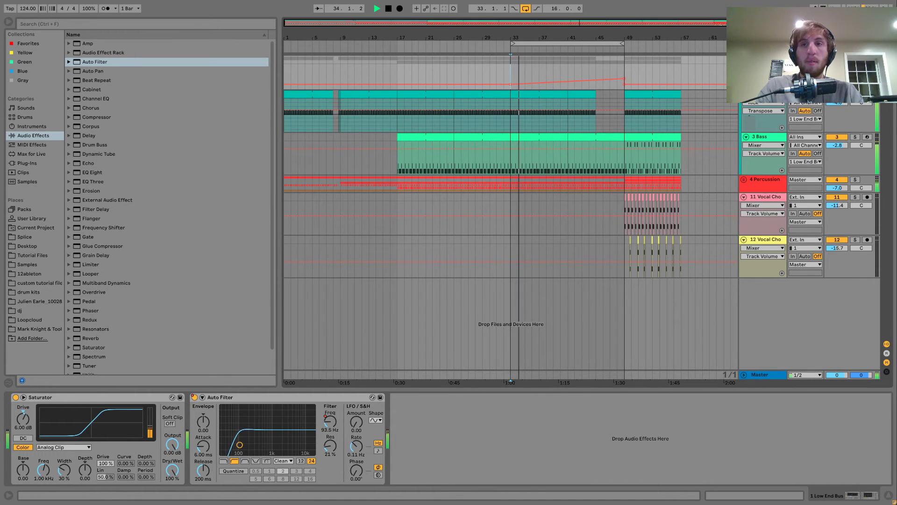
left_click(516, 62)
left_click(596, 63)
left_click(596, 64)
key("ctrl+l")
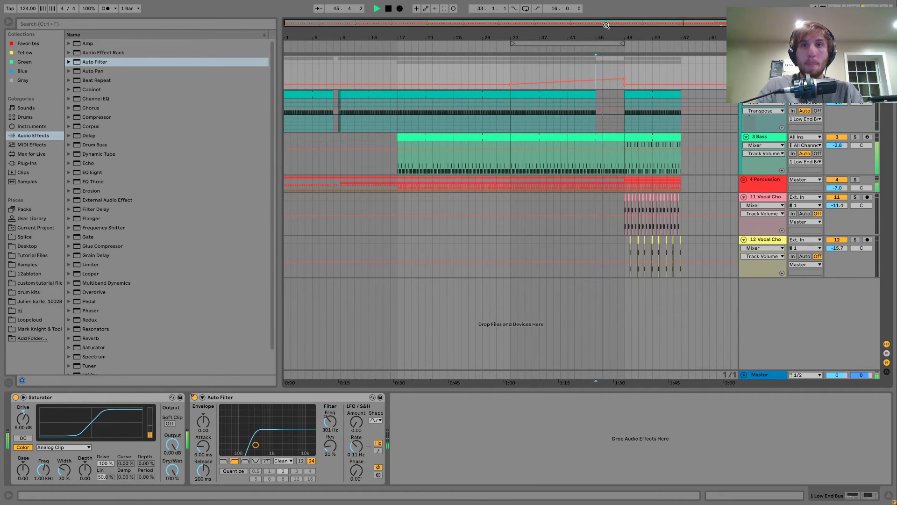
- Shorten the Bass clip before the drop to end at 48.3.4 and clear the Percussion group from 48.4.2 to bar 49
left_click_drag(624, 36, 639, 103)
left_click_drag(636, 138, 598, 137)
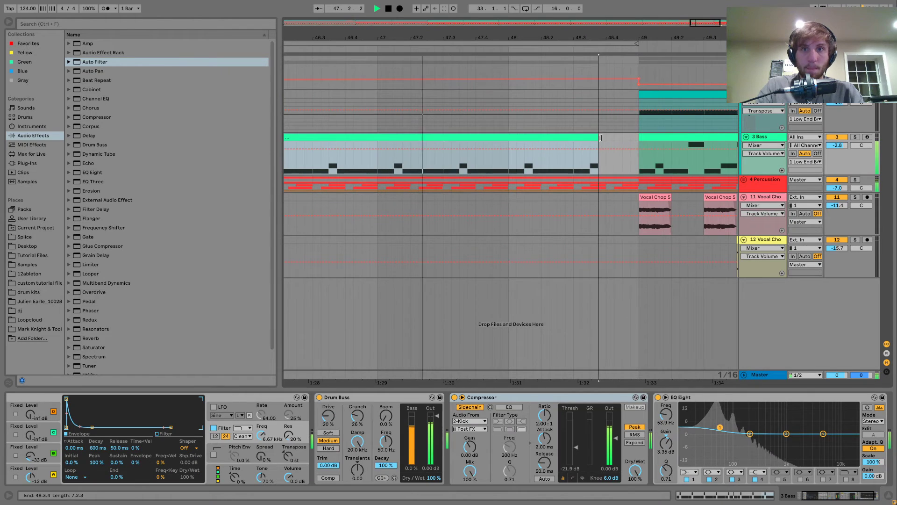
left_click(607, 186)
left_click_drag(612, 185, 635, 181)
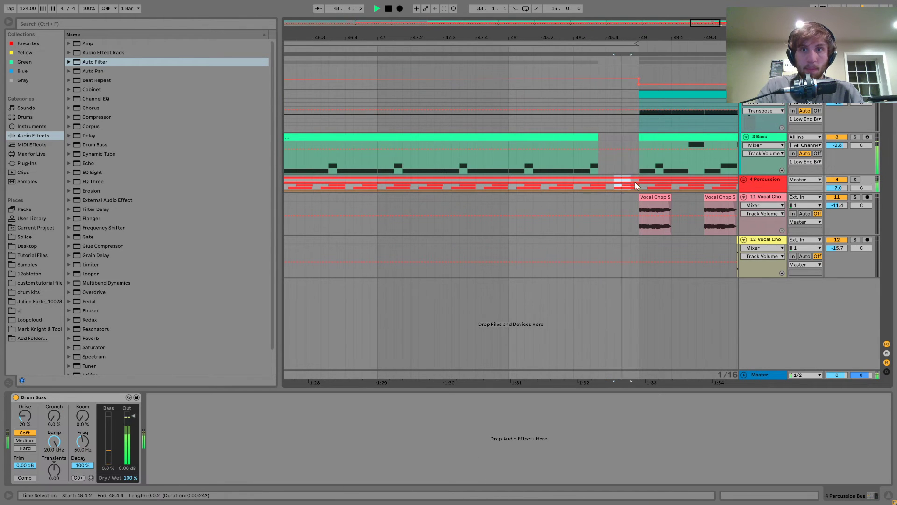
key("Delete")
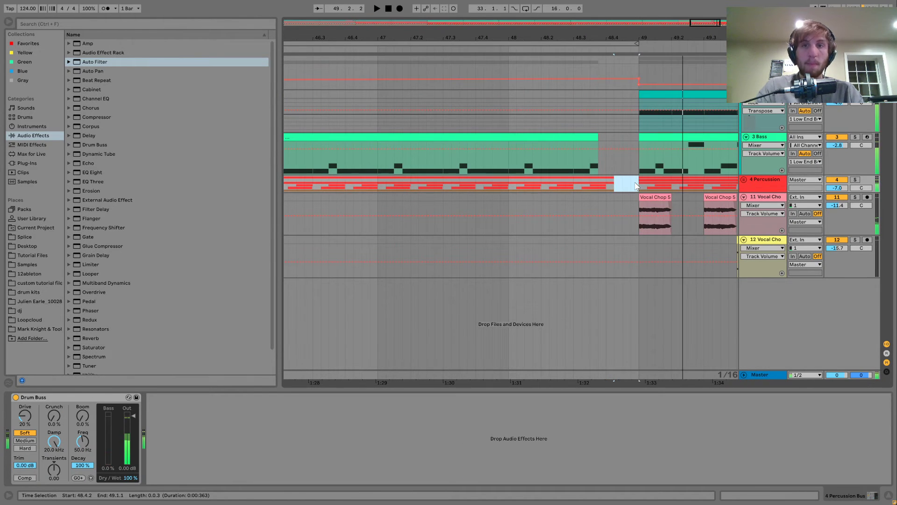
- Play from bar 48 to check the gap before the drop, and stop playback
left_click(507, 184)
key("space")
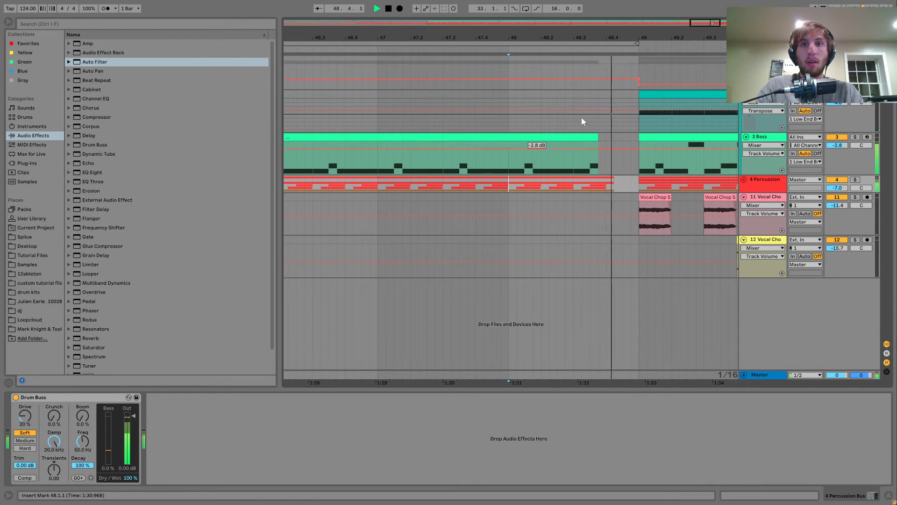
mouse_move(607, 45)
left_mouse_down()
mouse_move(607, 35)
mouse_move(663, 29)
mouse_move(624, 36)
left_mouse_up()
key("space")
- Copy the Vocal Chop 5 clips of bars 49 to 56 and paste them repeatedly from bar 1 up to bar 49
left_click(683, 197)
left_click_drag(683, 197, 621, 200)
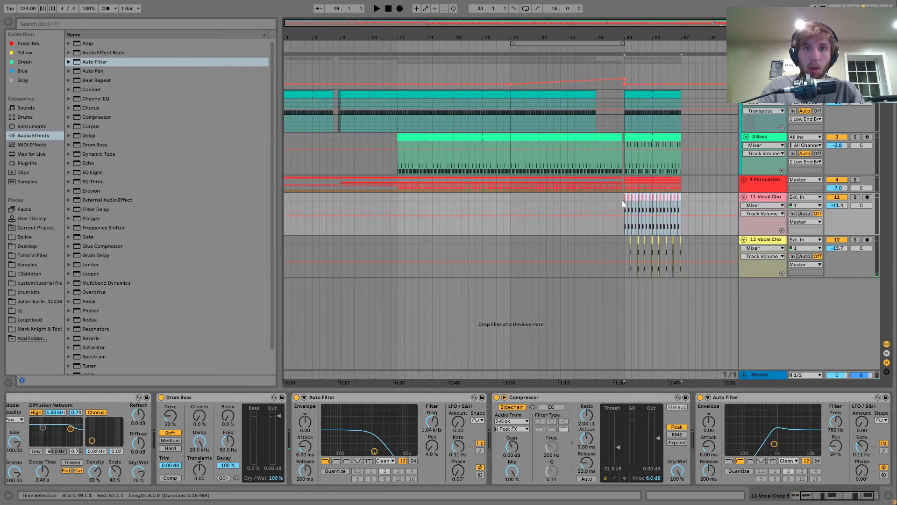
left_click(396, 204)
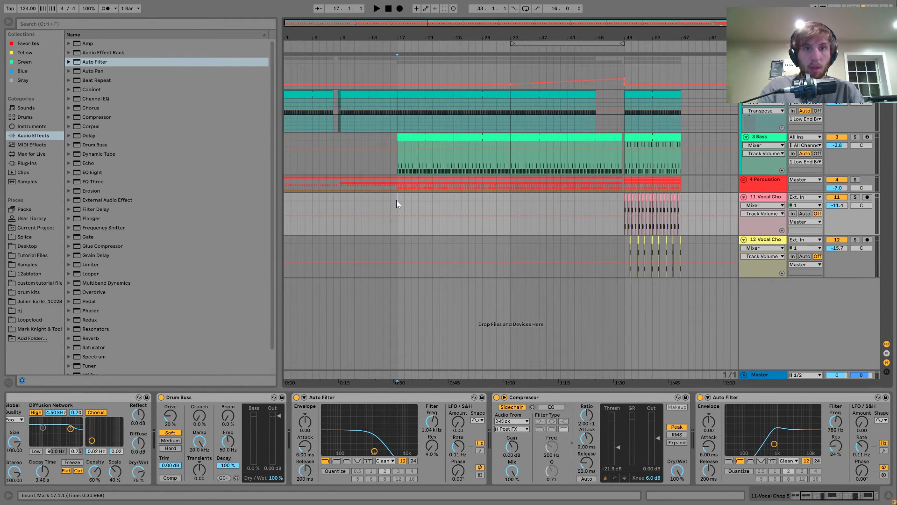
left_click(284, 198)
key("ctrl+v")
key("ctrl+v")
key("ctrl+v")
key("ctrl+v")
key("ctrl+v")
key("ctrl+v")
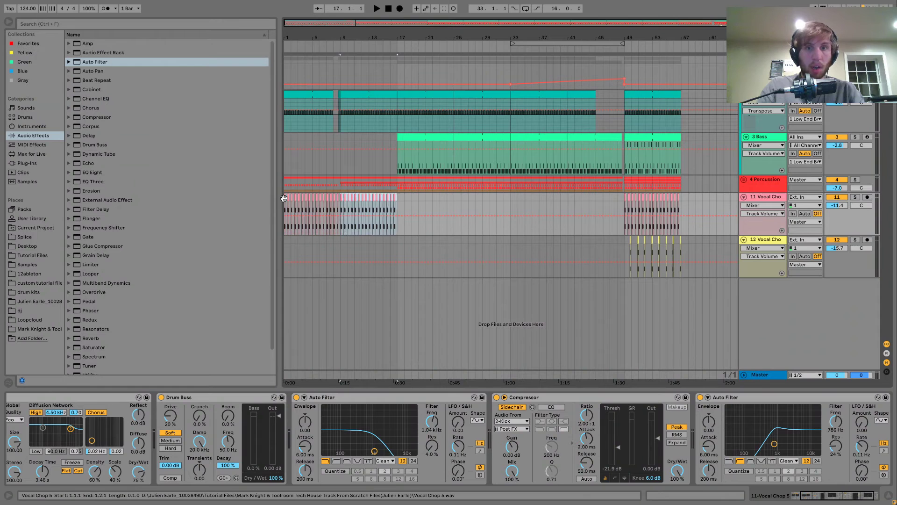
key("ctrl+v")
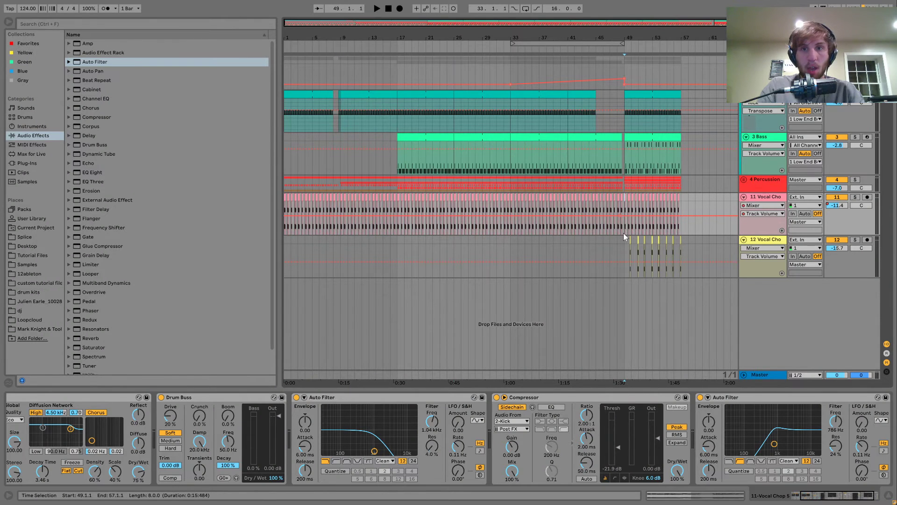
- Move the Vocal Chop 3 clips from bars 49 to 56 so they start at bar 33
left_click(624, 240)
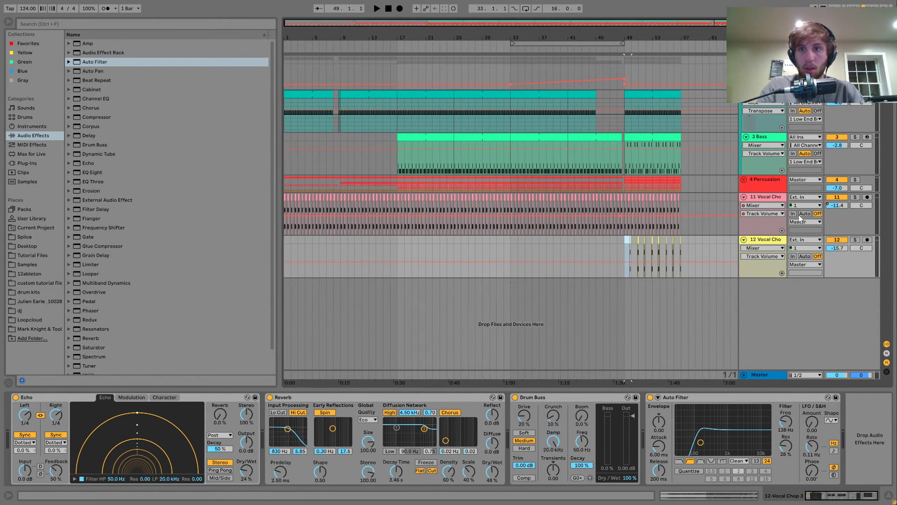
left_click(619, 215)
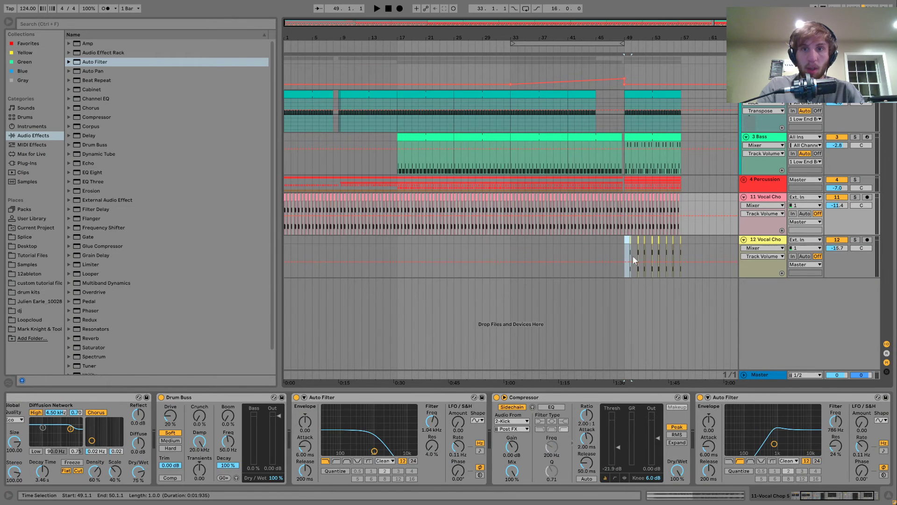
left_click_drag(624, 243, 688, 239)
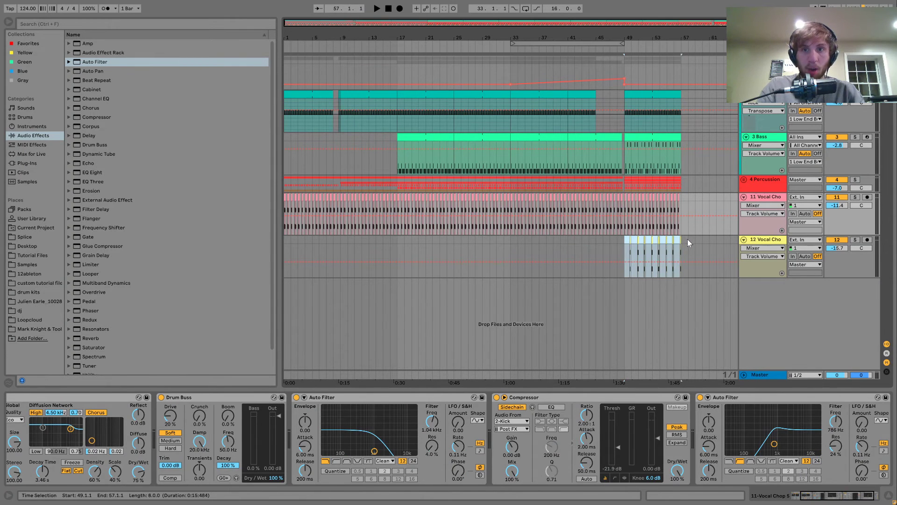
key("ctrl+z")
left_click(512, 239)
key("ctrl+v")
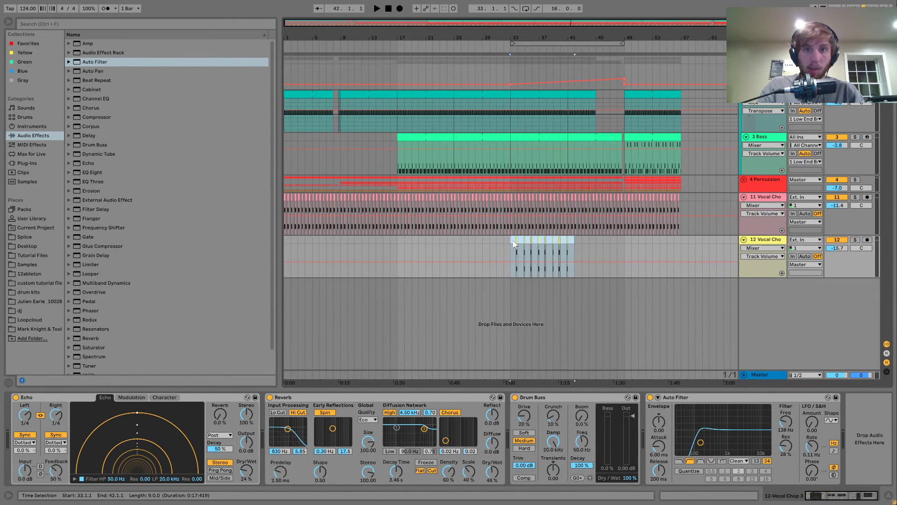
- Duplicate the Vocal Chop 3 clips of bars 33 to 40 onto bars 41 to 48 and raise the track volume to -13.6 dB during playback
left_click(513, 242)
left_click_drag(513, 243, 570, 245)
key("ctrl+d")
key("space")
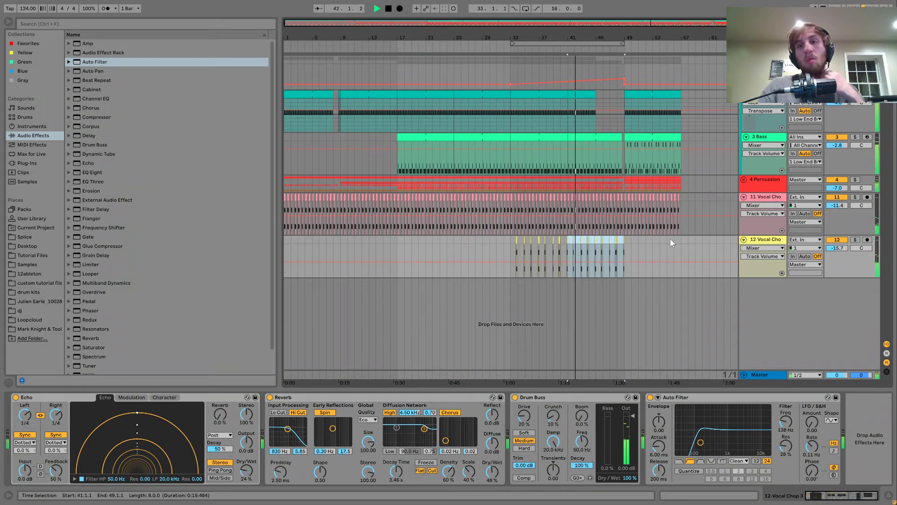
mouse_move(843, 246)
left_mouse_down()
mouse_move(843, 238)
mouse_move(842, 246)
left_mouse_up()
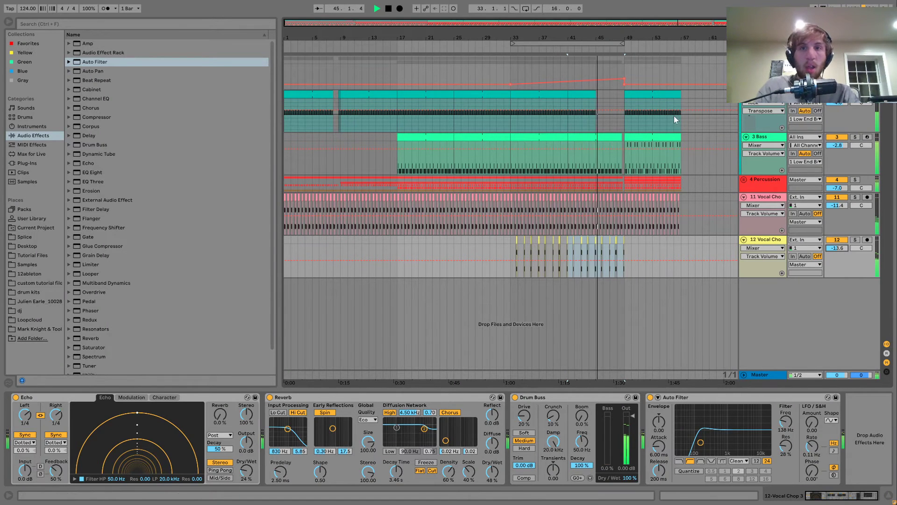
- Examine the Bass and Percussion endings around bar 48 while playing through the drop, and stop playback
left_click_drag(621, 38, 621, 79)
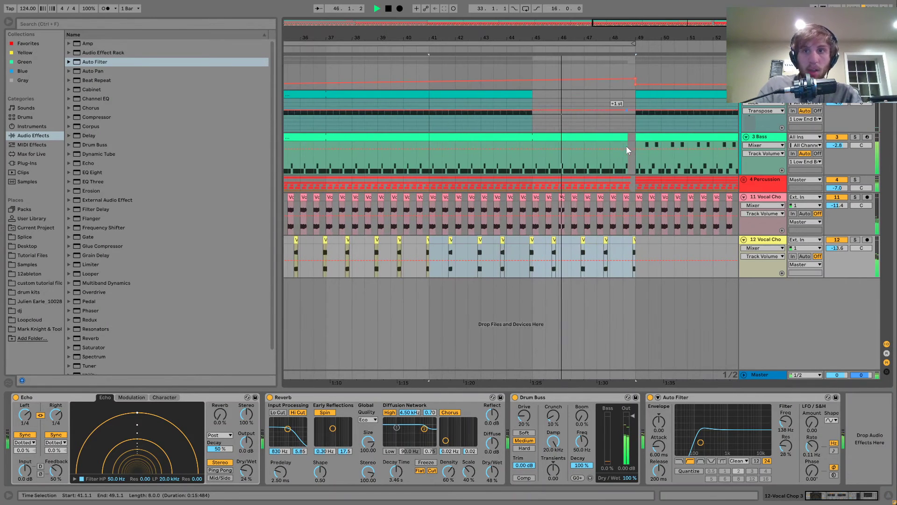
left_click_drag(633, 183, 611, 184)
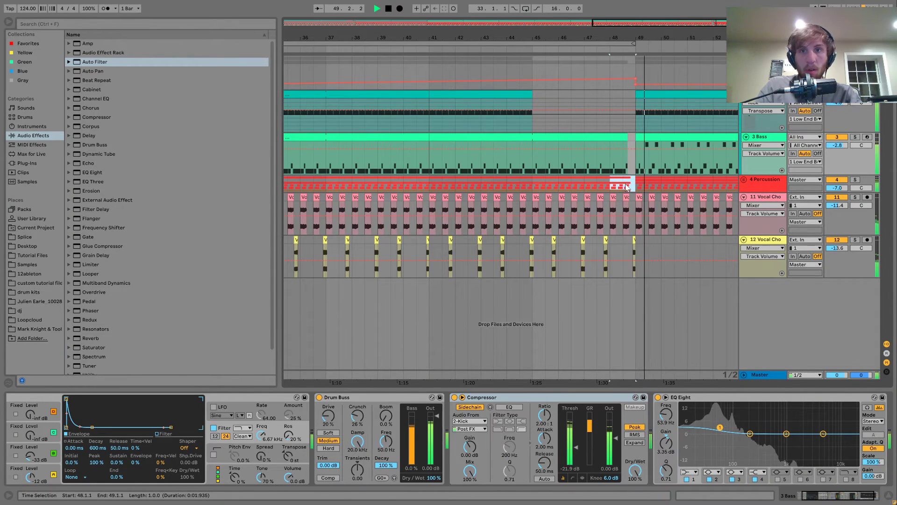
left_click_drag(621, 38, 620, 6)
key("space")
- Draw a Vocal Chop 5 Auto Filter frequency ramp rising from 26.0 Hz at bar 1 to bar 48, and play it from bars 1, 14 and 17
left_click(781, 199)
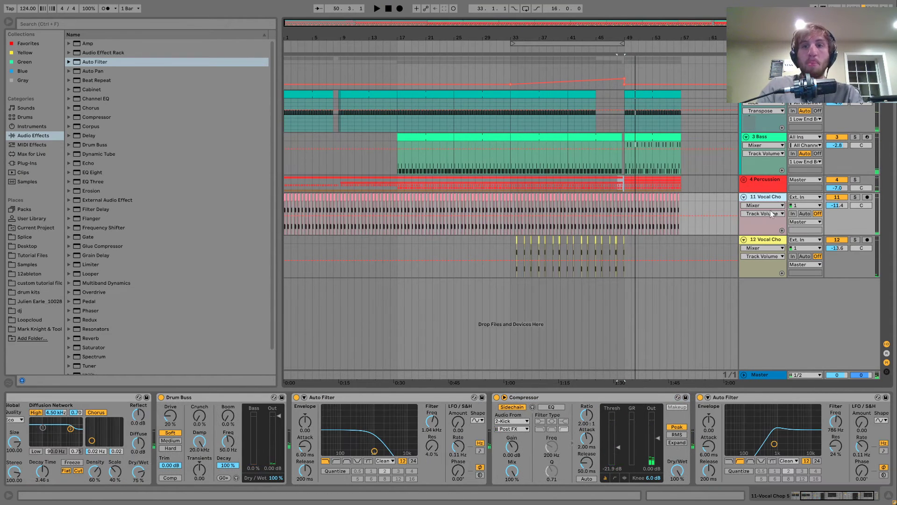
left_click(432, 423)
left_click(627, 218)
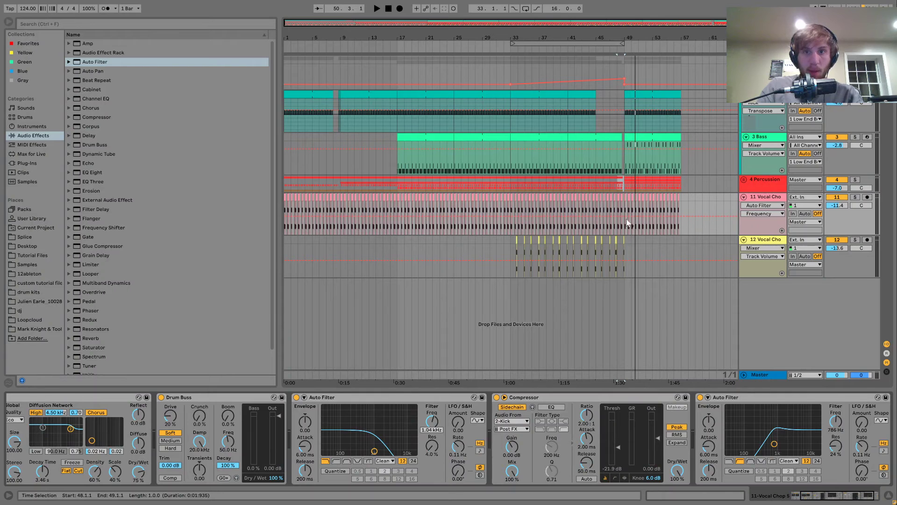
left_click(621, 214)
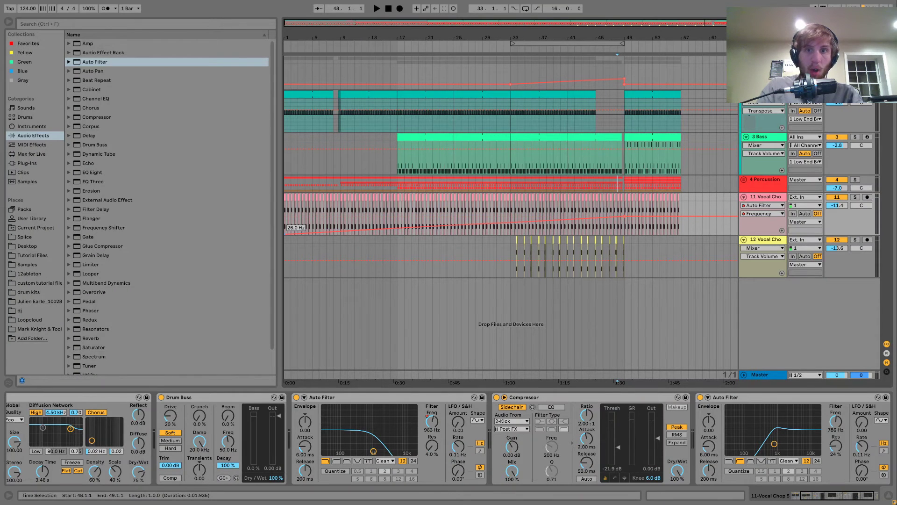
left_click(287, 213)
key("space")
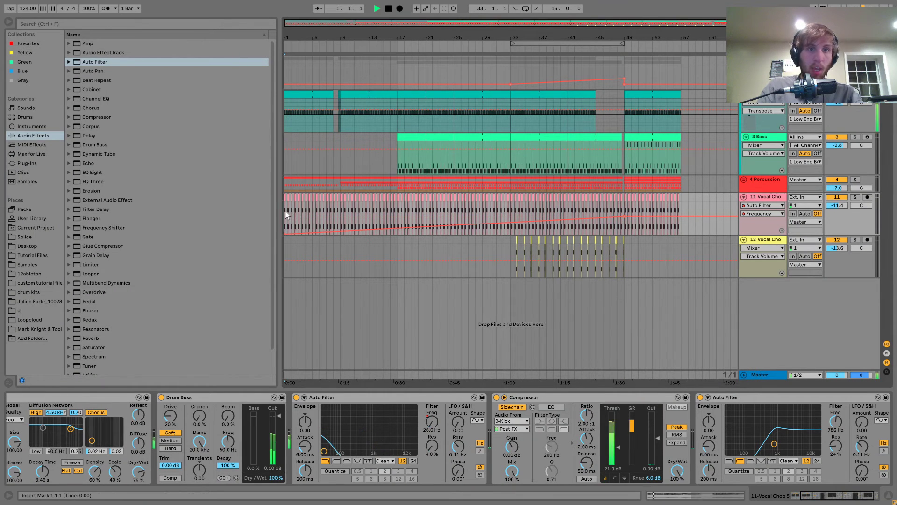
left_click(376, 214)
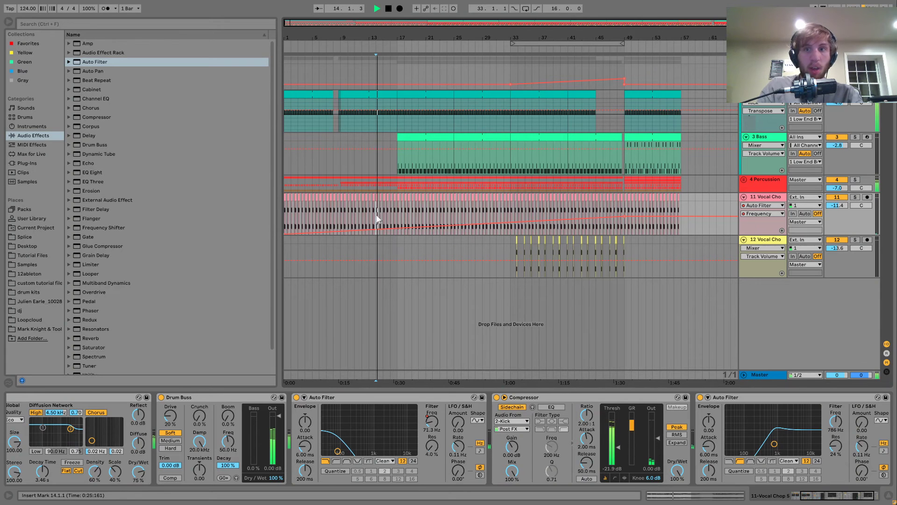
left_click(397, 215)
- Raise the Vocal Chop 5 filter ramp's start to about 127 Hz and lift its end point, auditioning from bars 31 and 33
mouse_move(285, 231)
left_click_drag(284, 233, 285, 227)
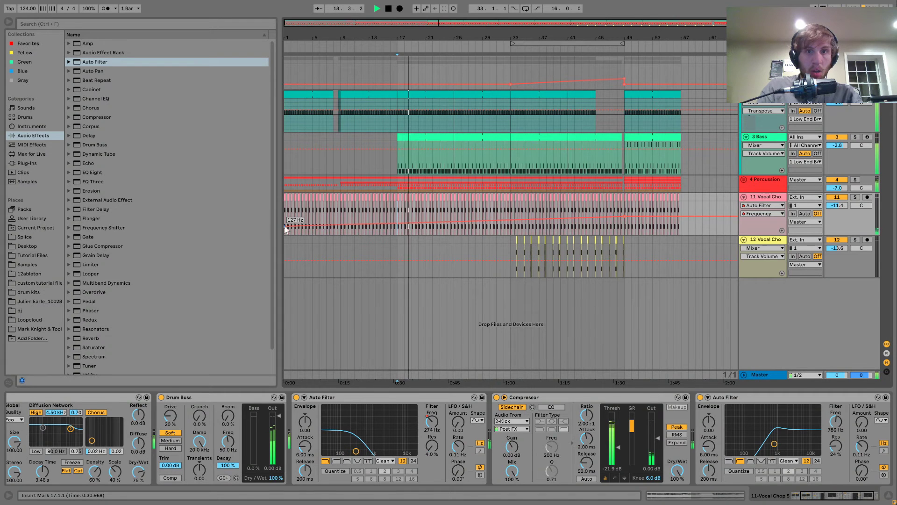
left_click(496, 209)
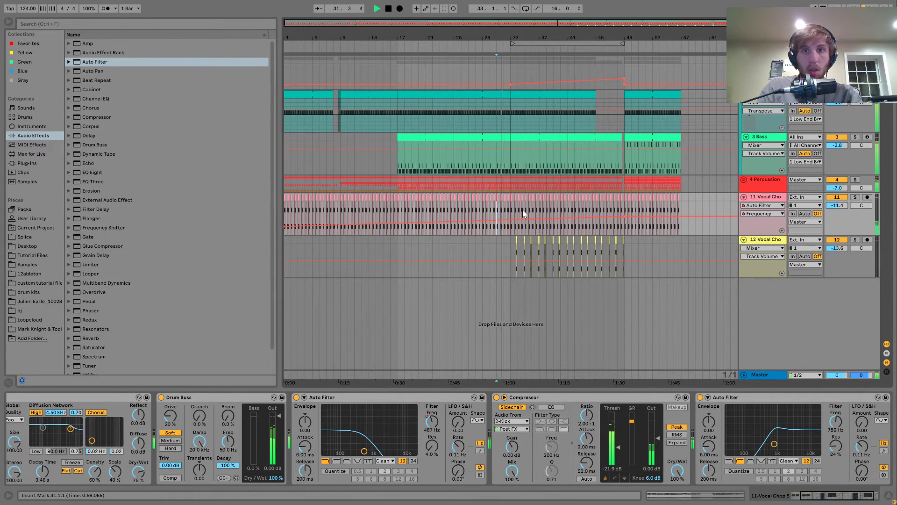
left_click(510, 209)
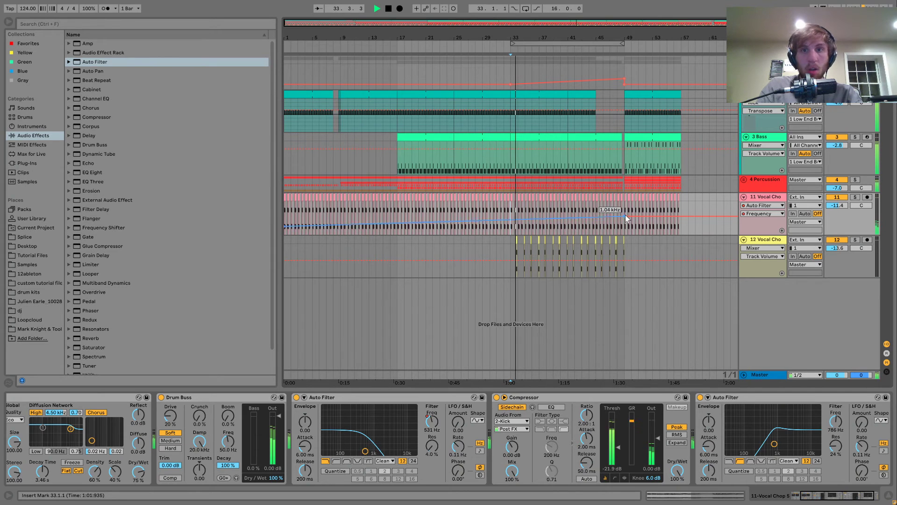
left_click_drag(625, 215, 624, 212)
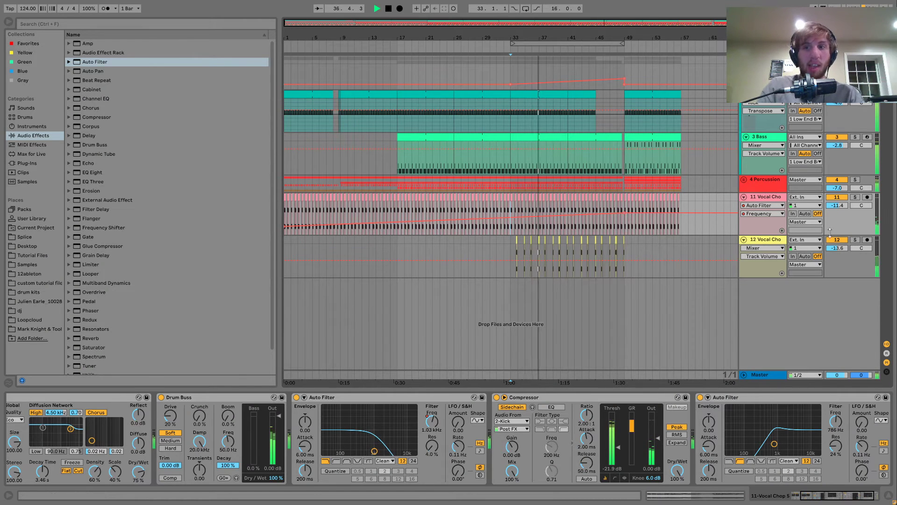
- Raise the Vocal Chop 3 track volume to -11.6 dB
left_click_drag(843, 252, 843, 248)
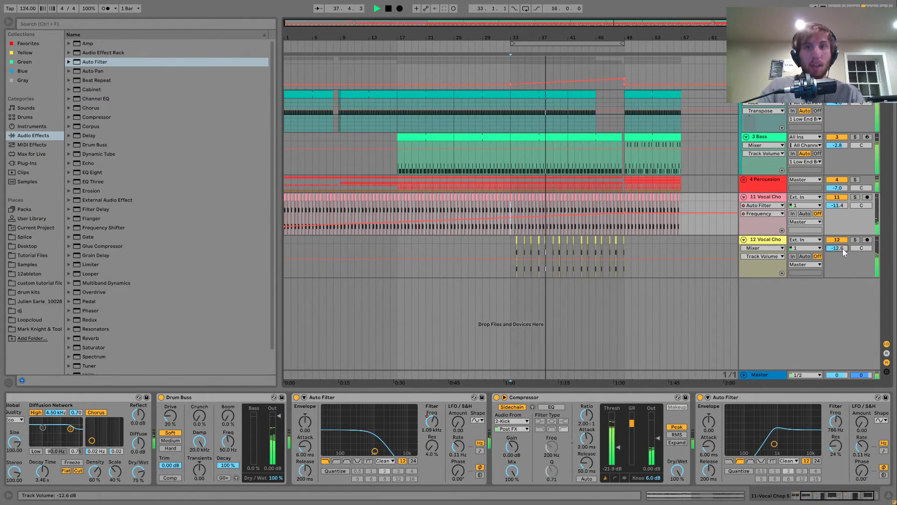
key("Up")
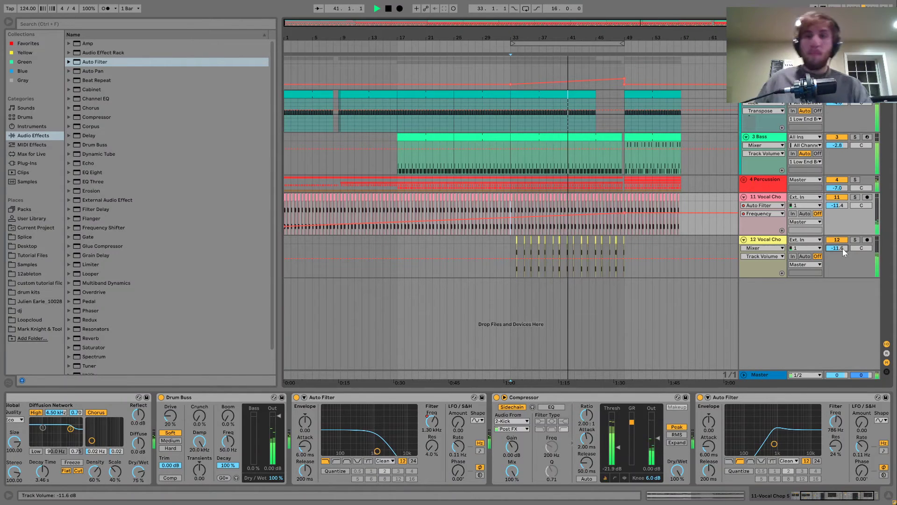
- Stop playback, insert a MIDI track below Vocal Chop 5 and load 909 Snare.wav from the Mark Knight & Toolroom sample folder onto it
left_click(760, 199)
key("space")
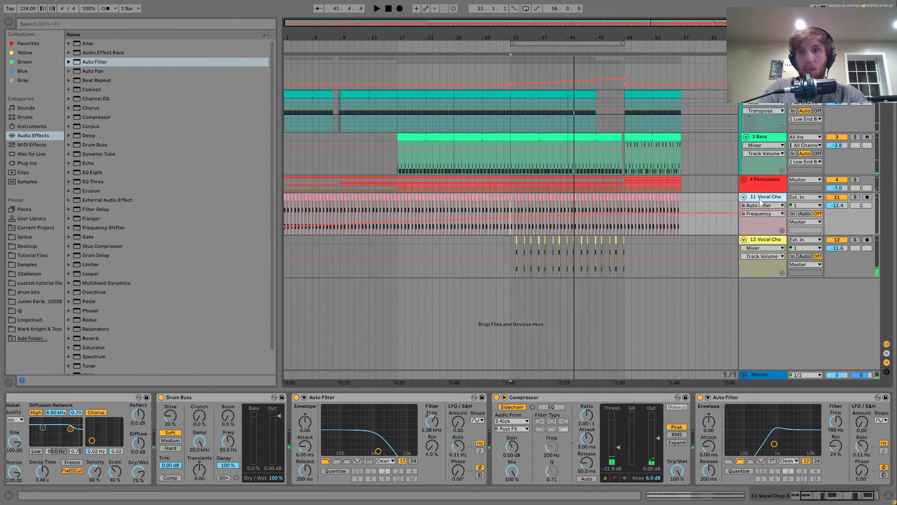
key("ctrl+shift+t")
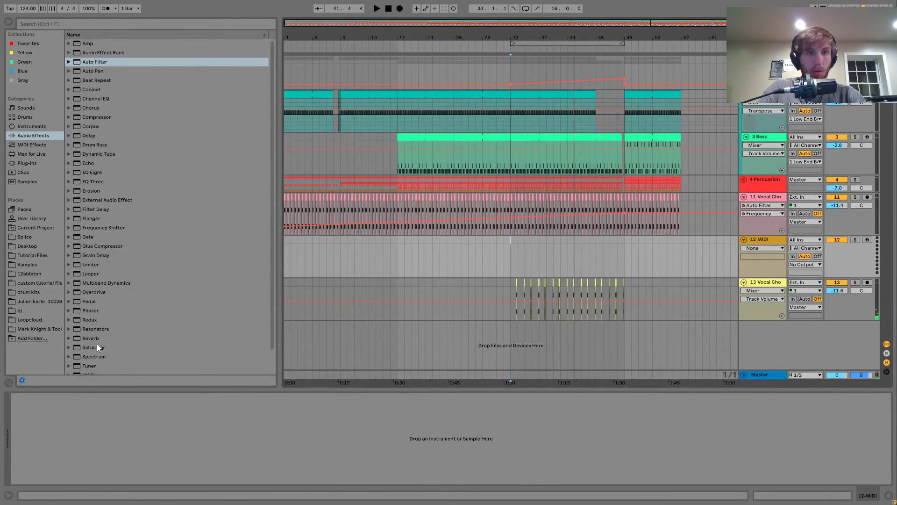
left_click(31, 329)
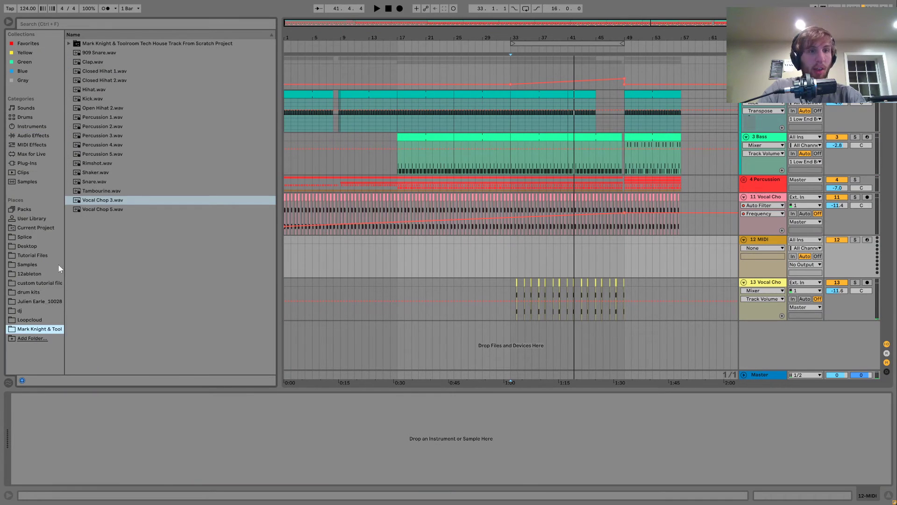
left_click(104, 52)
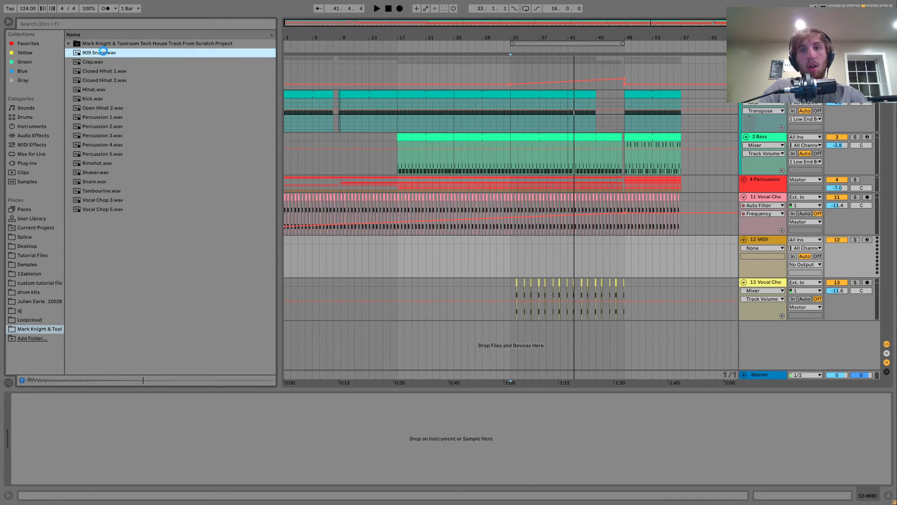
double_click(104, 52)
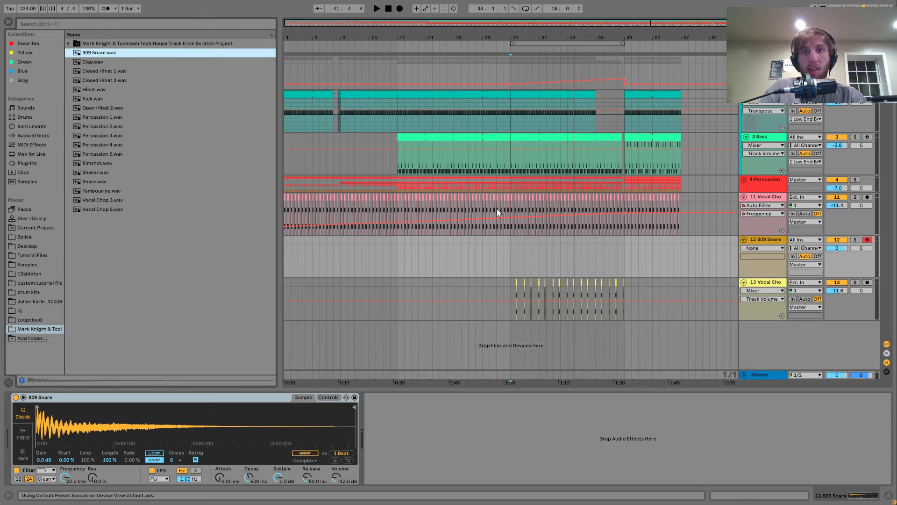
- Create a MIDI clip on the 909 Snare track ending at bar 49, extend its start back to bar 33 and add a C3 note at the beginning
left_click(571, 242)
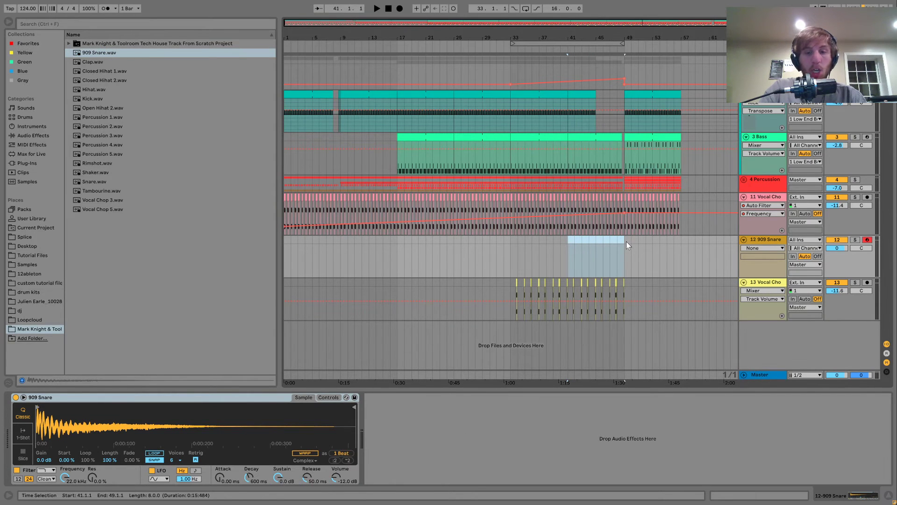
key("ctrl+shift+m")
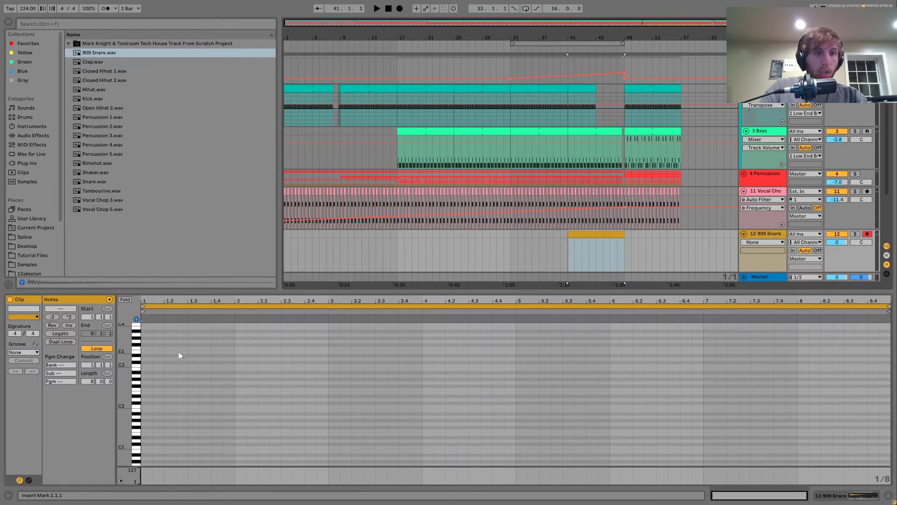
left_click(144, 364)
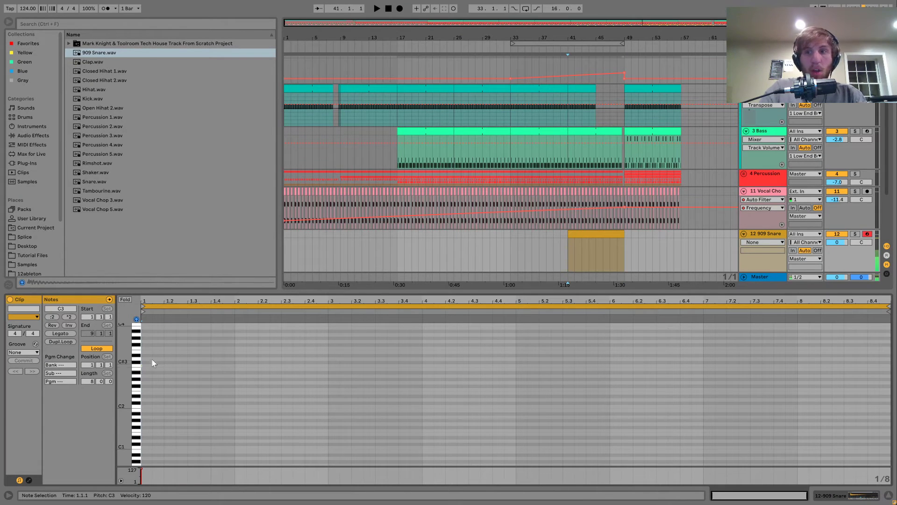
left_click_drag(568, 234, 511, 234)
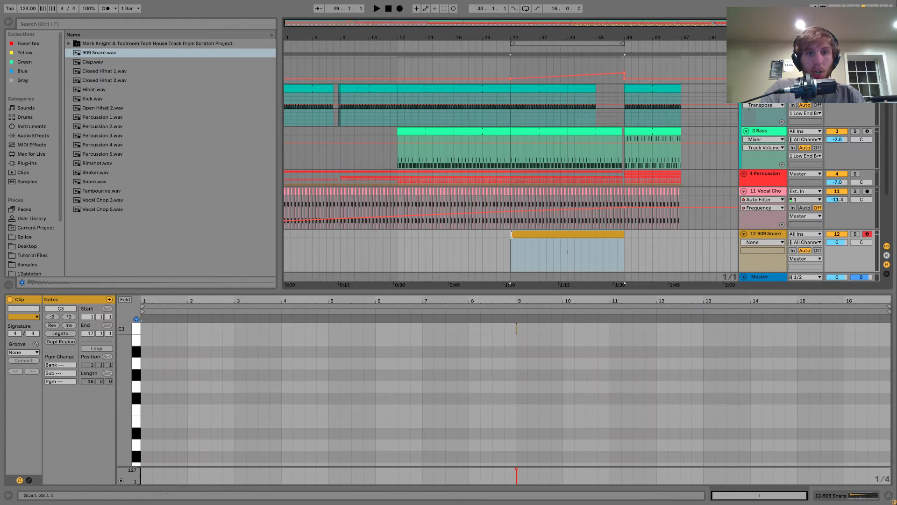
double_click(146, 331)
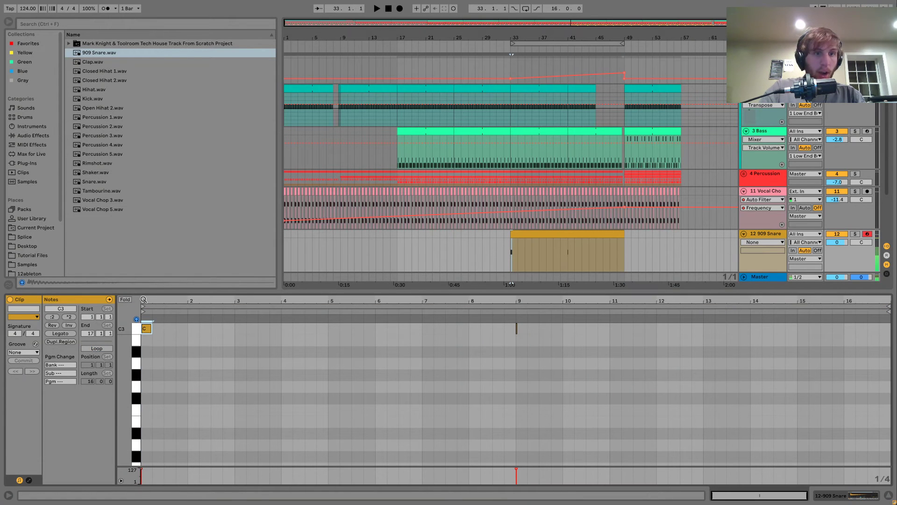
- Fill the first two bars of the 909 Snare clip with repeated sixteenth-note C3 hits by duplicating them
left_click_drag(142, 297, 141, 300)
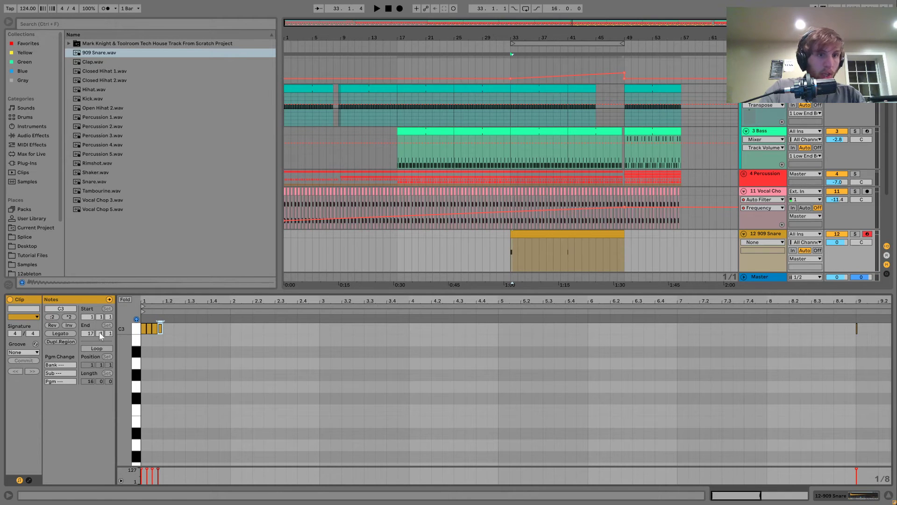
left_click_drag(162, 339, 125, 314)
key("ctrl+d")
key("ctrl+d")
key("ctrl+d")
key("ctrl+d")
key("ctrl+d")
key("ctrl+d")
key("ctrl+d")
key("ctrl+d")
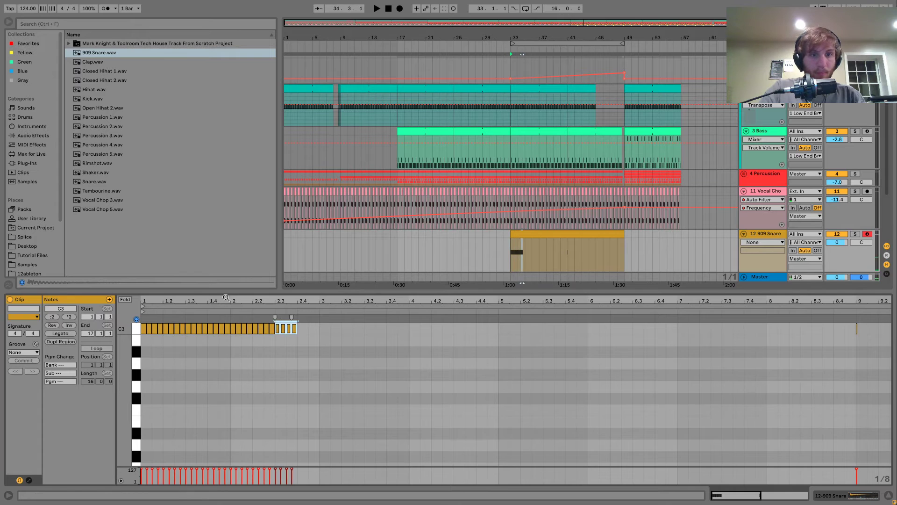
key("ctrl+z")
left_click(272, 300)
key("minus")
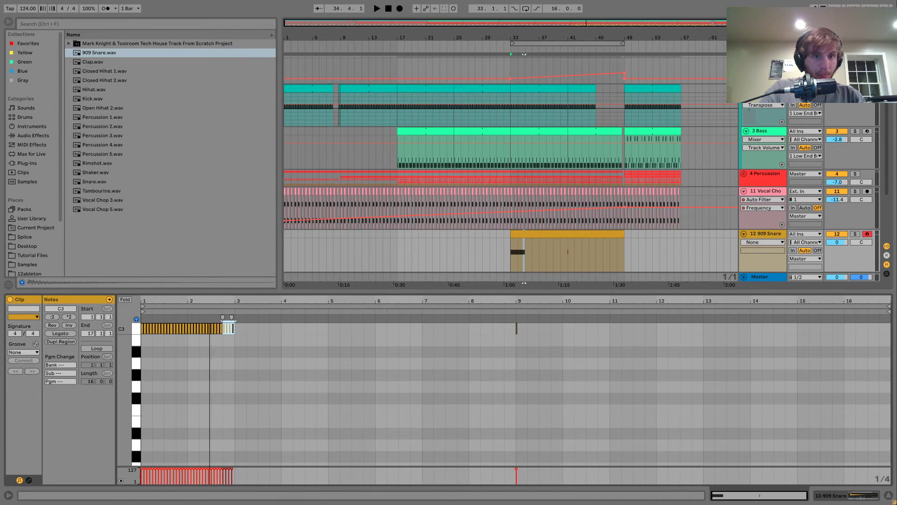
- Duplicate the two-bar C3 pattern until it fills all 16 bars of the 909 Snare clip
left_click_drag(233, 345, 113, 301)
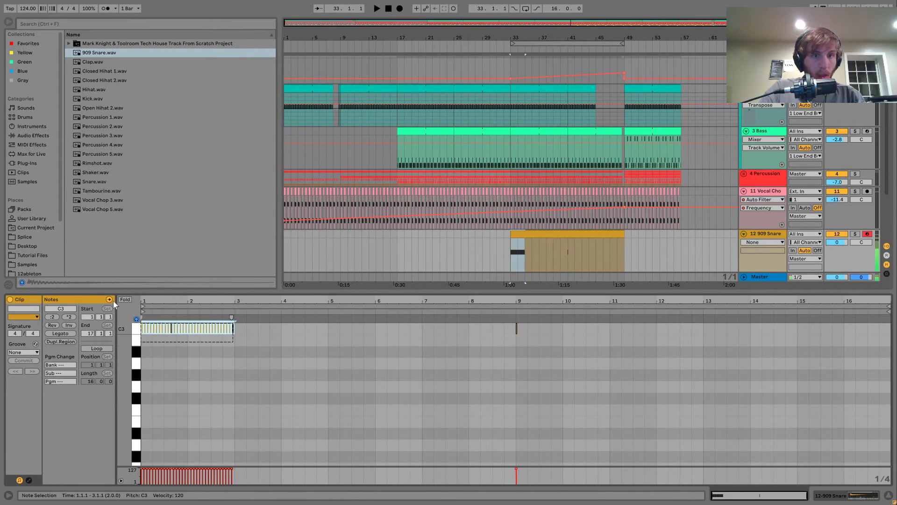
key("ctrl+d")
key("ctrl+d")
key("ctrl+d")
key("ctrl+d")
key("ctrl+d")
key("ctrl+d")
key("ctrl+d")
key("ctrl+d")
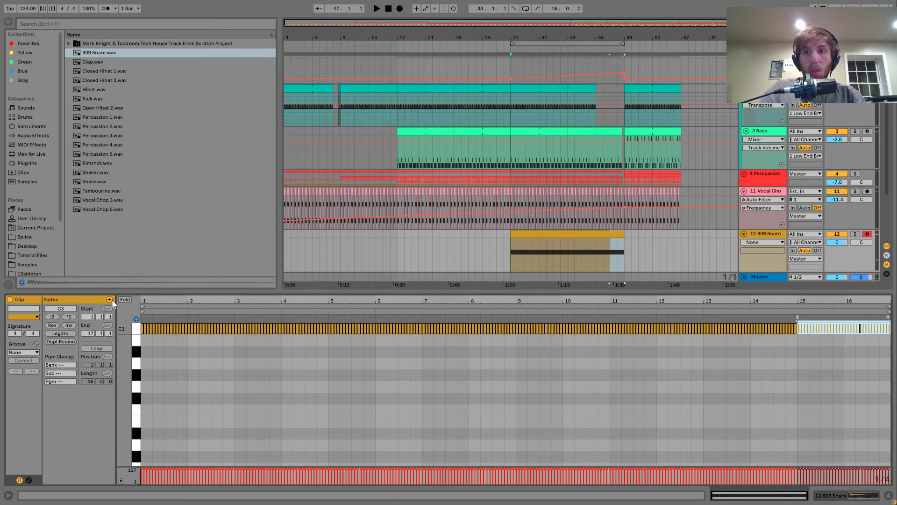
- Play the arrangement from bar 31 and load a Drum Buss onto the 909 Snare track
left_click(496, 261)
key("space")
left_click(777, 234)
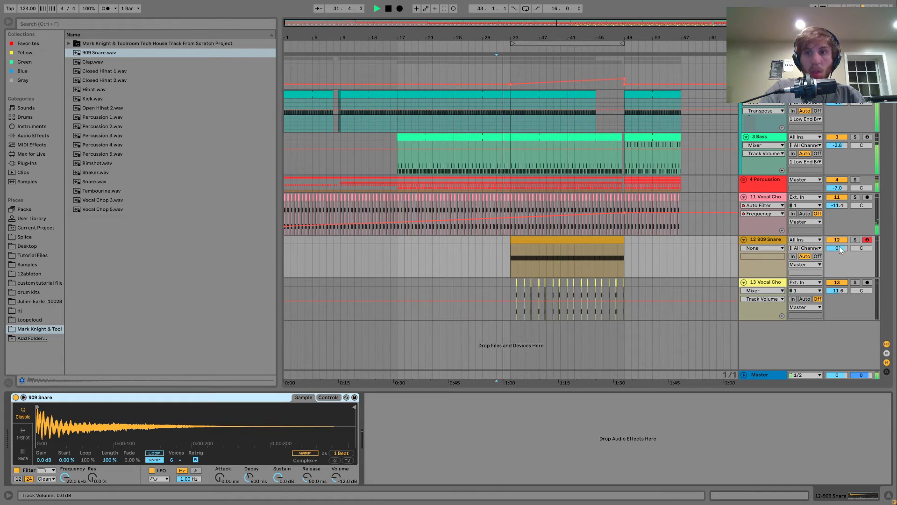
left_click(32, 136)
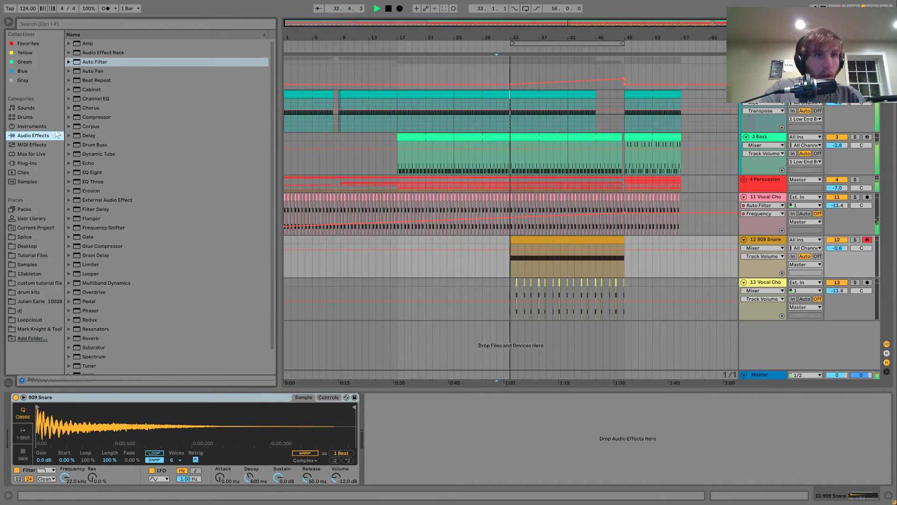
left_click(94, 145)
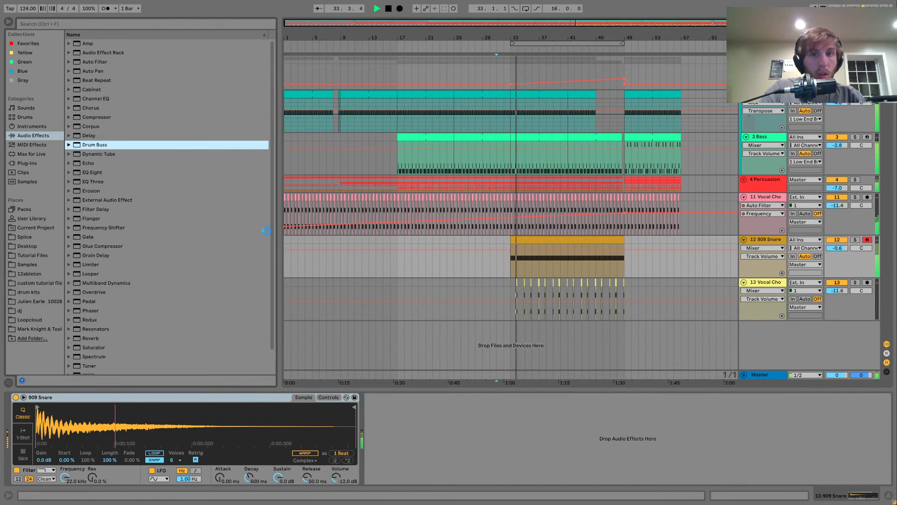
key("Return")
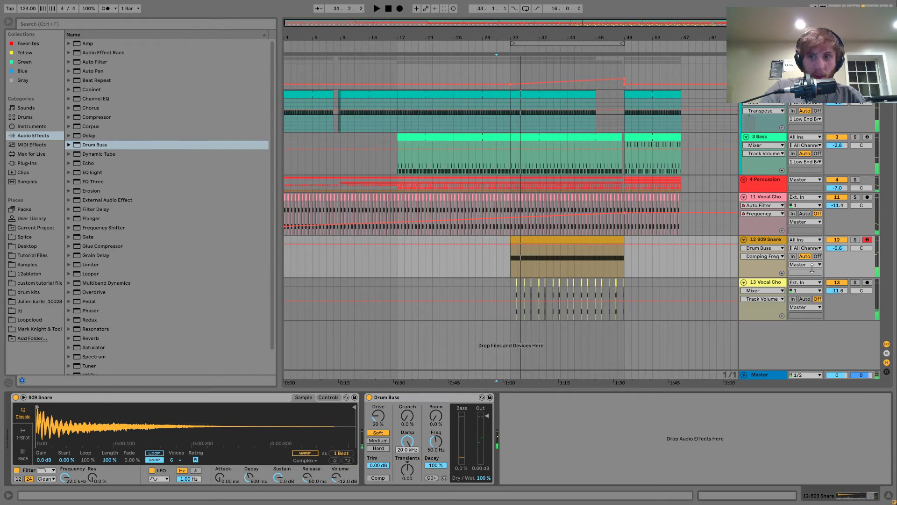
- Lower the 909 Snare track volume to -11.2 dB while auditioning from bars 33 and 46
left_click_drag(840, 252, 840, 262)
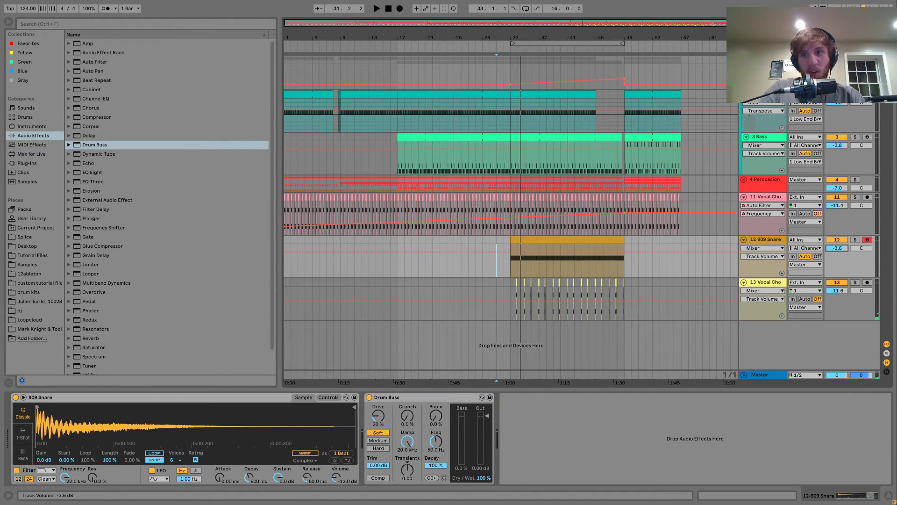
left_click(599, 238)
key("space")
key("space")
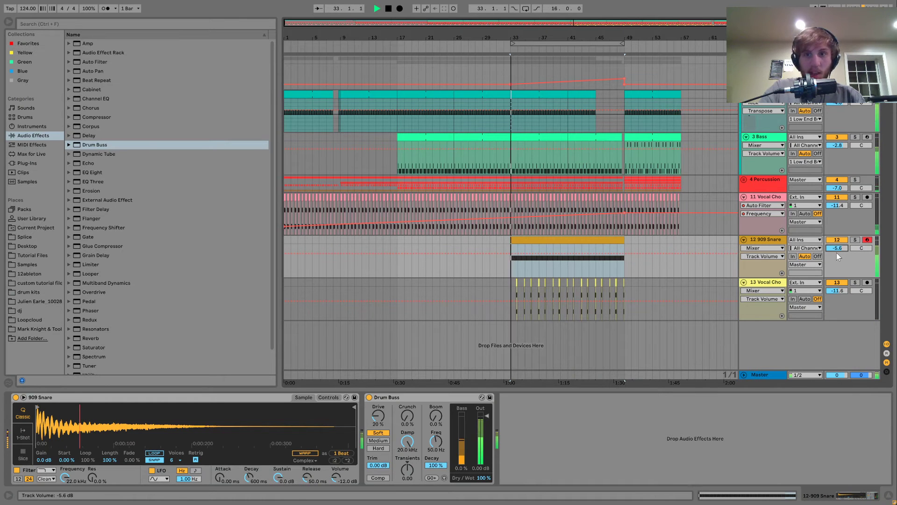
left_click(605, 271)
key("space")
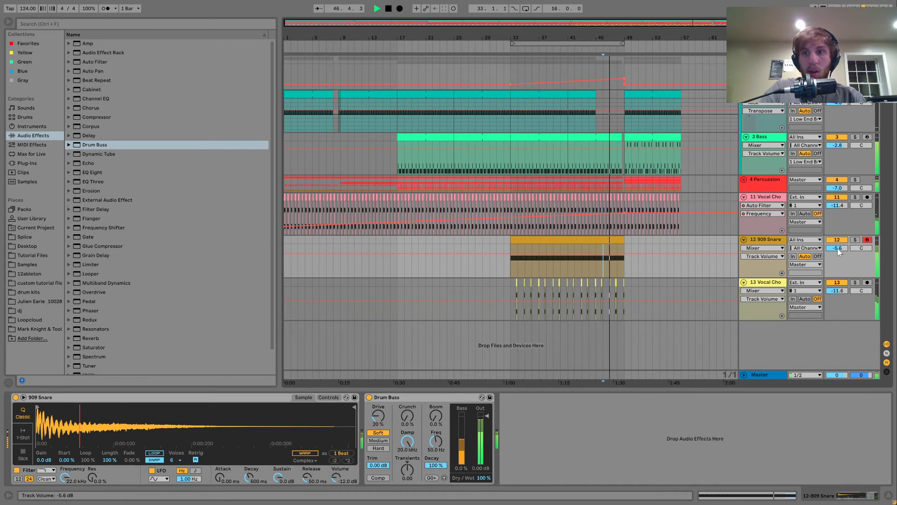
mouse_move(837, 248)
left_mouse_down()
mouse_move(837, 261)
mouse_move(838, 248)
left_mouse_up()
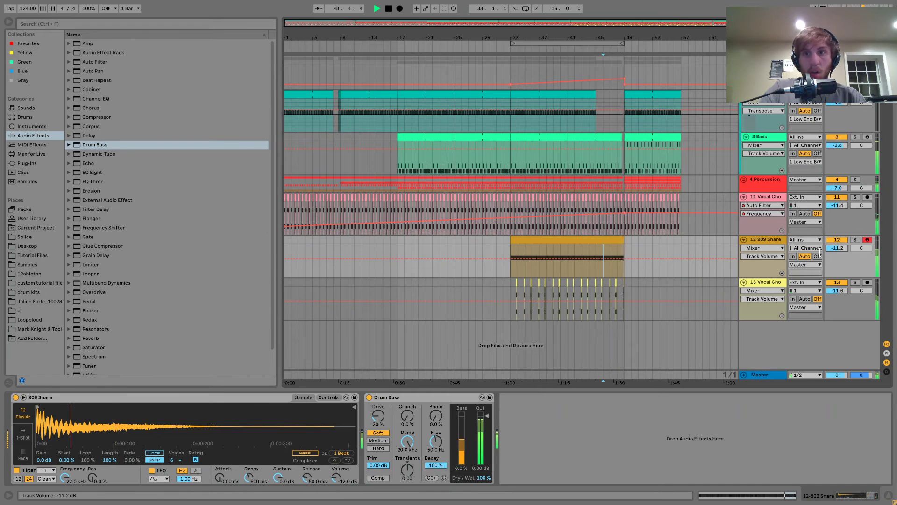
key("space")
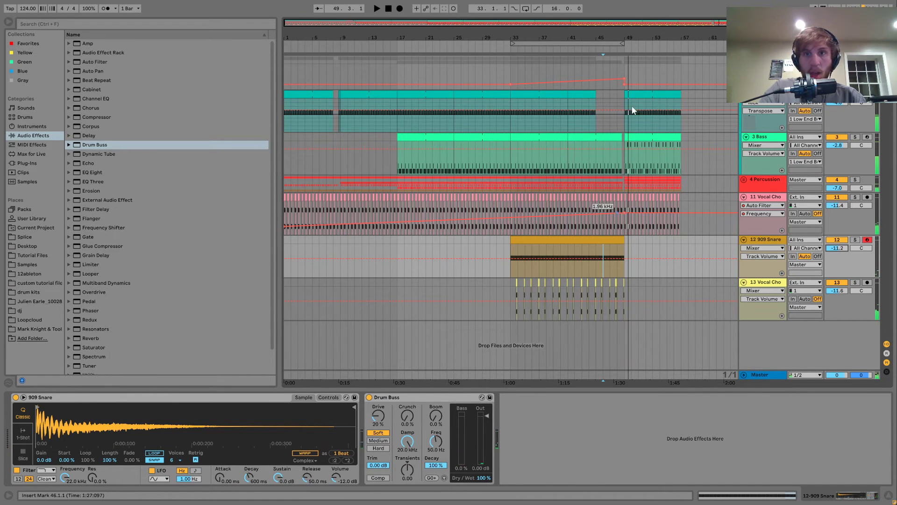
- Split off the last beat of the 909 Snare clip before bar 49 and shorten its first C3 note to a thirty-second
left_click_drag(629, 39, 599, 237)
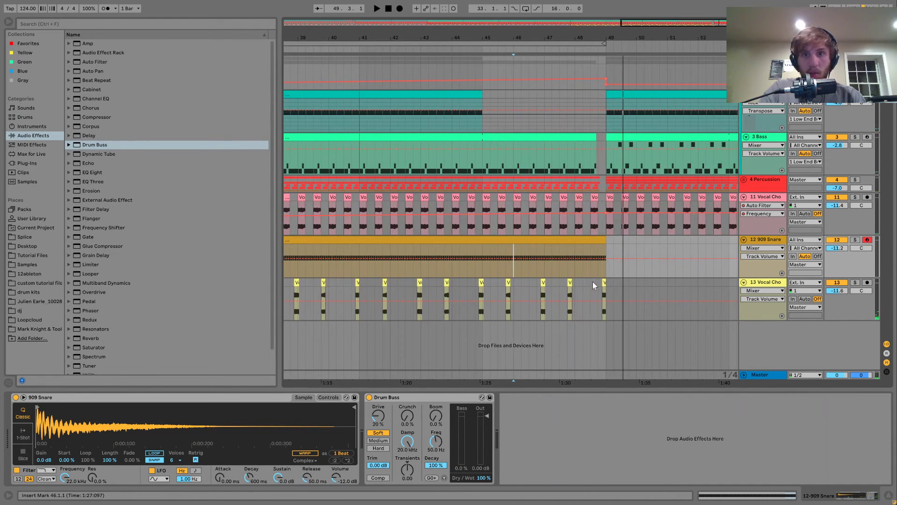
double_click(603, 241)
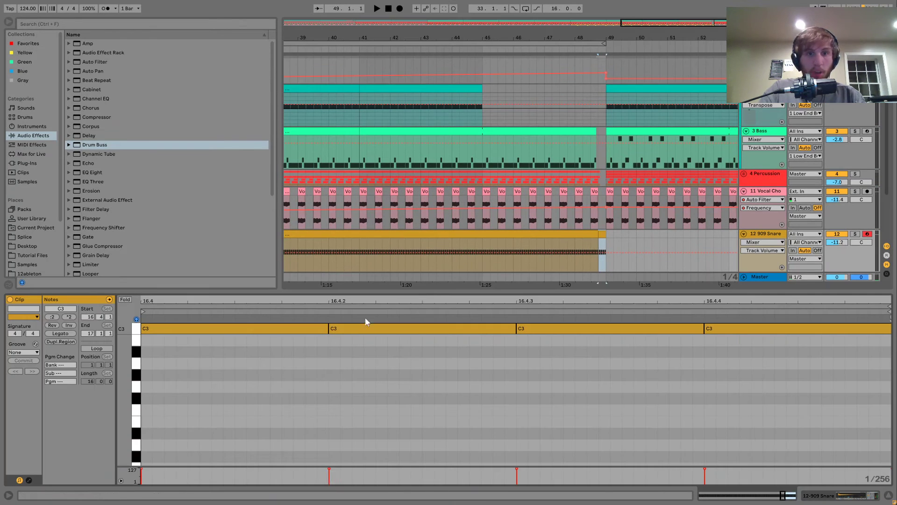
left_click(228, 332)
key("shift+Left")
key("shift+Left")
key("shift+Left")
key("shift+Left")
key("shift+Left")
key("shift+Left")
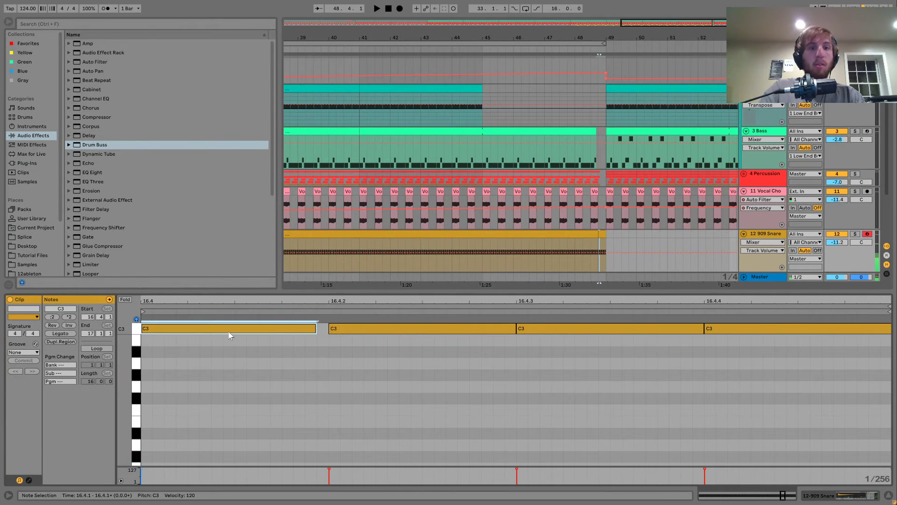
key("shift+Left")
key("shift+Left")
key("shift+Left")
- Duplicate the shortened C3 note to fill the last beat with thirty-second hits, and play the roll from bar 46
key("ctrl+d")
key("ctrl+d")
key("ctrl+d")
key("ctrl+d")
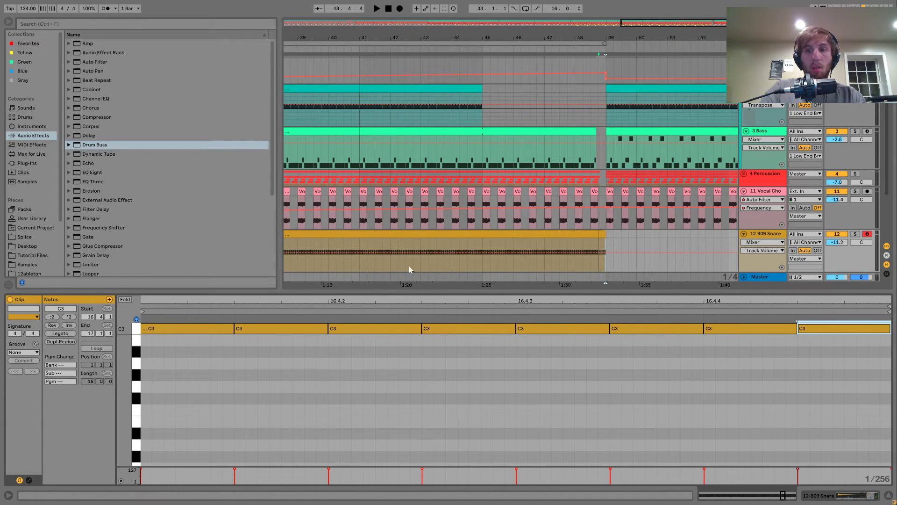
left_click(514, 248)
key("space")
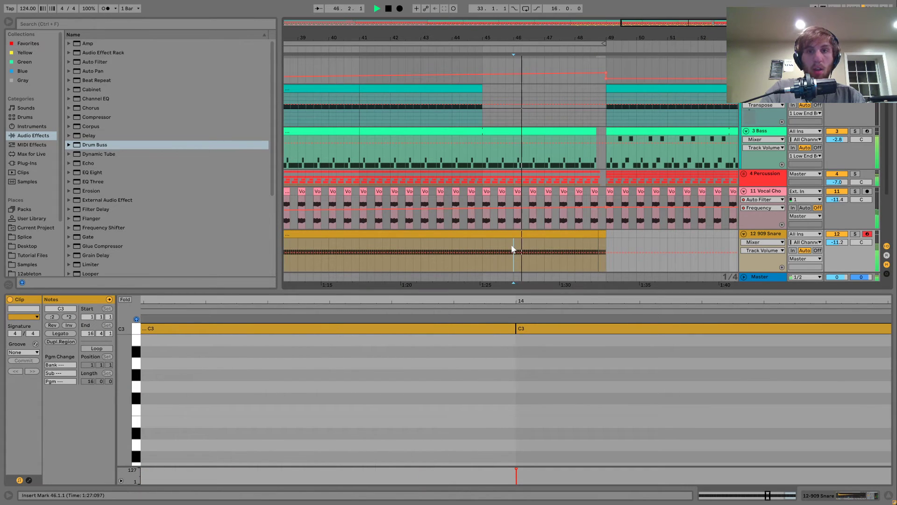
- Stop playback, add a Utility after the Drum Buss on the 909 Snare track and show its Gain automation
left_click(766, 234)
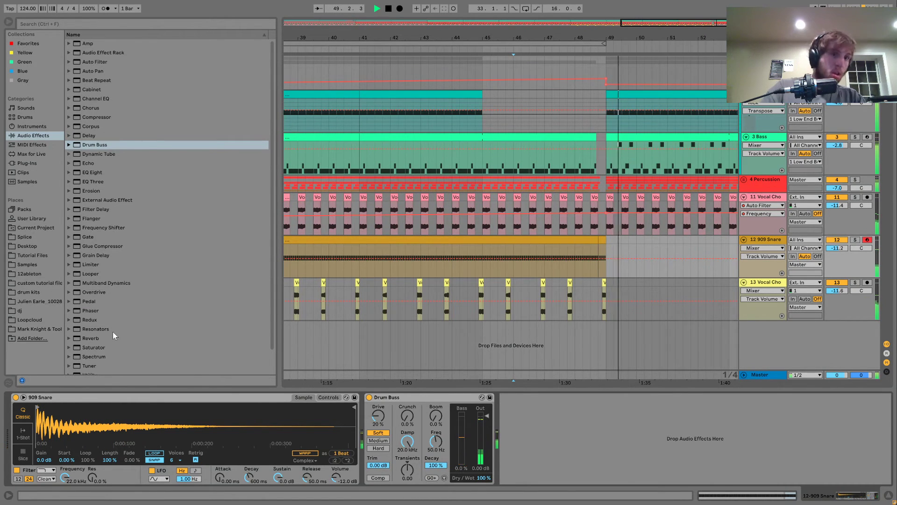
key("space")
scroll(90, 367, "down", 2)
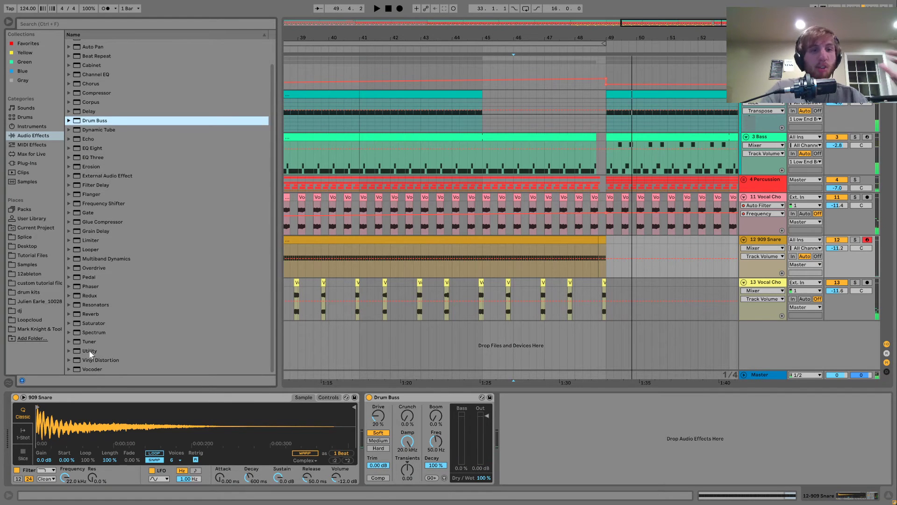
left_click(88, 351)
left_click_drag(529, 434, 530, 437)
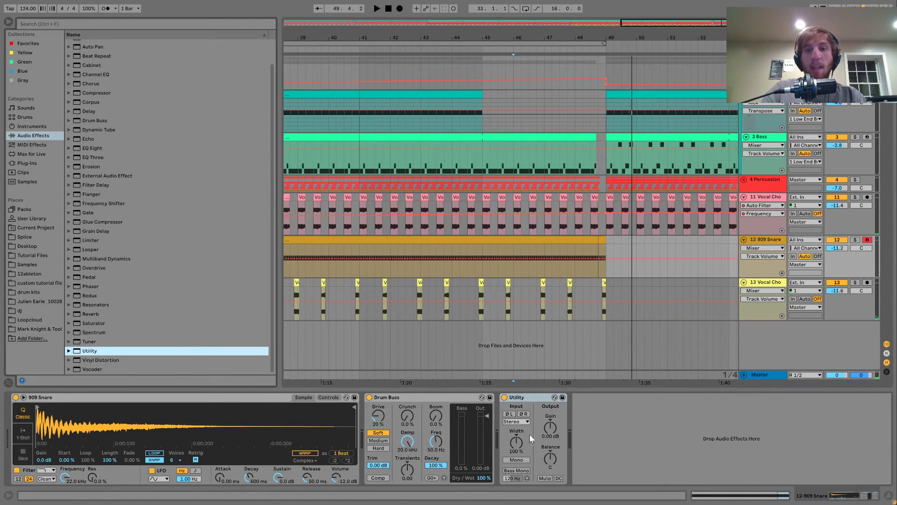
left_click(548, 434)
- Draw a Utility gain ramp on the 909 Snare track rising from -inf dB at bar 33 to bar 49, and play it
left_click_drag(603, 38, 603, 10)
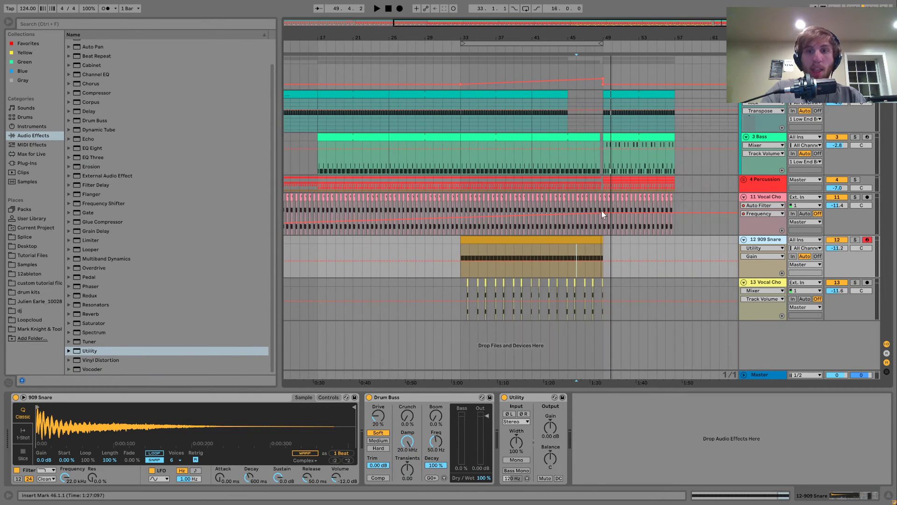
left_click(604, 260)
left_click_drag(461, 262, 461, 277)
key("space")
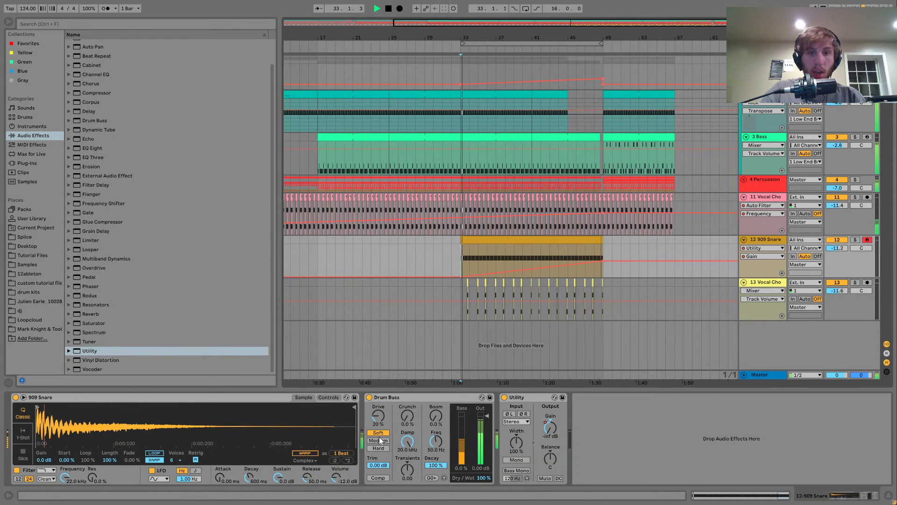
- Switch the Drum Buss drive type to Medium and raise the Utility gain ramp's start at bar 33 to -12.0 dB
left_click(379, 440)
left_click(564, 431)
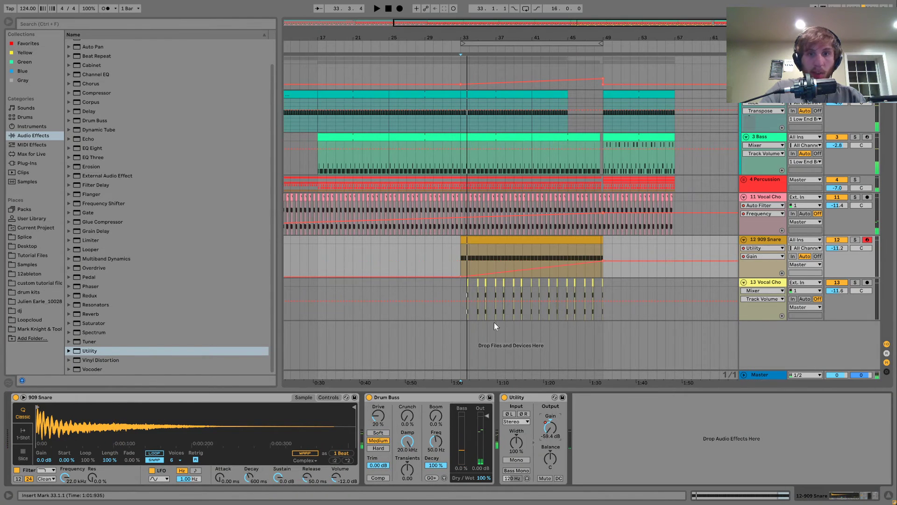
left_click_drag(459, 274, 460, 266)
key("space")
- Set the Drum Buss crunch to 11% and transients to 0.19 while auditioning the snare build-up
left_click_drag(408, 417, 408, 411)
left_click_drag(407, 469, 407, 466)
left_click(550, 428)
mouse_move(460, 267)
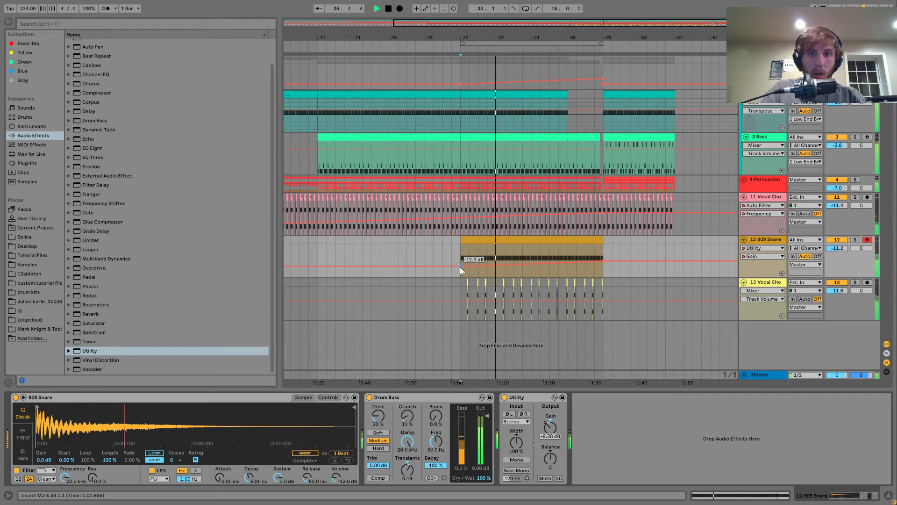
key("space")
- Open the 909 Snare clip's notes and add an extra C3 hit at 1.4.4, at the end of the first bar
double_click(491, 239)
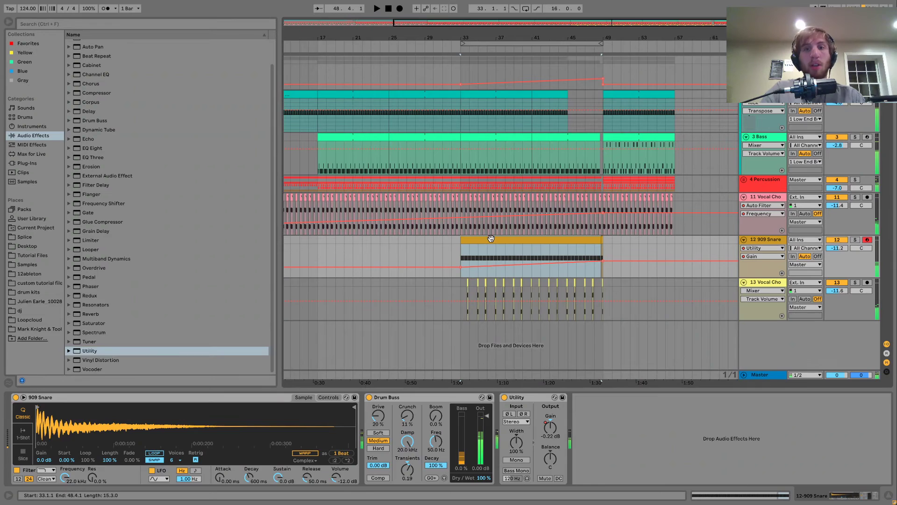
key("space")
mouse_move(244, 299)
left_mouse_down()
mouse_move(244, 314)
mouse_move(209, 302)
mouse_move(238, 306)
left_mouse_up()
key("space")
left_click(262, 329)
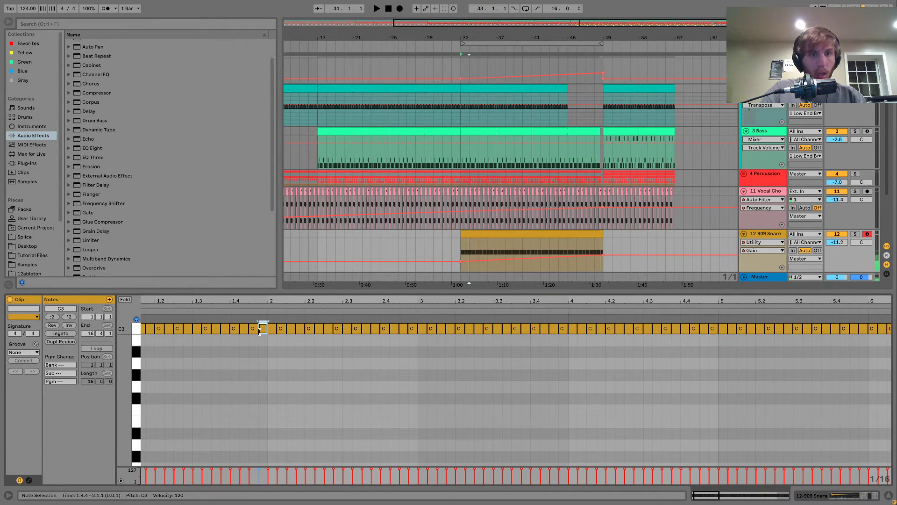
key("space")
- Duplicate the C3 notes of bar 1 onto bar 2 of the 909 Snare clip during playback
left_click_drag(235, 302, 234, 296)
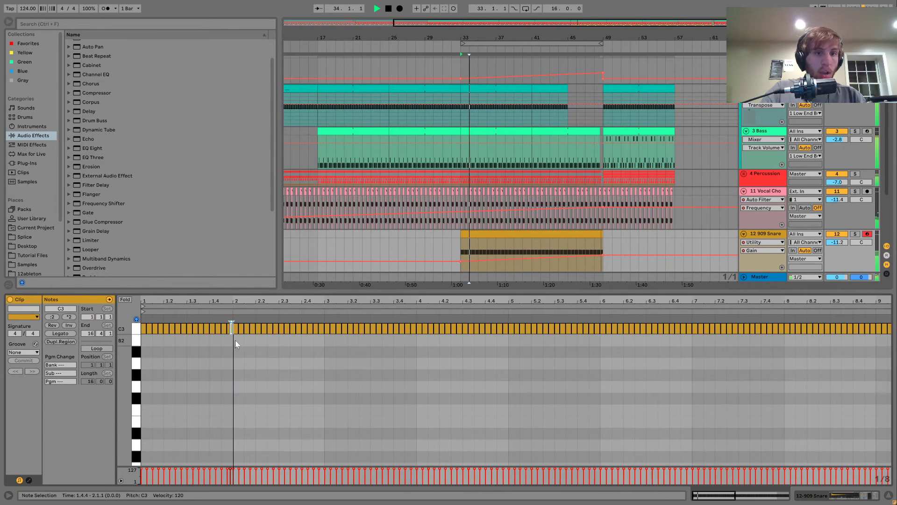
left_click_drag(231, 338, 140, 319)
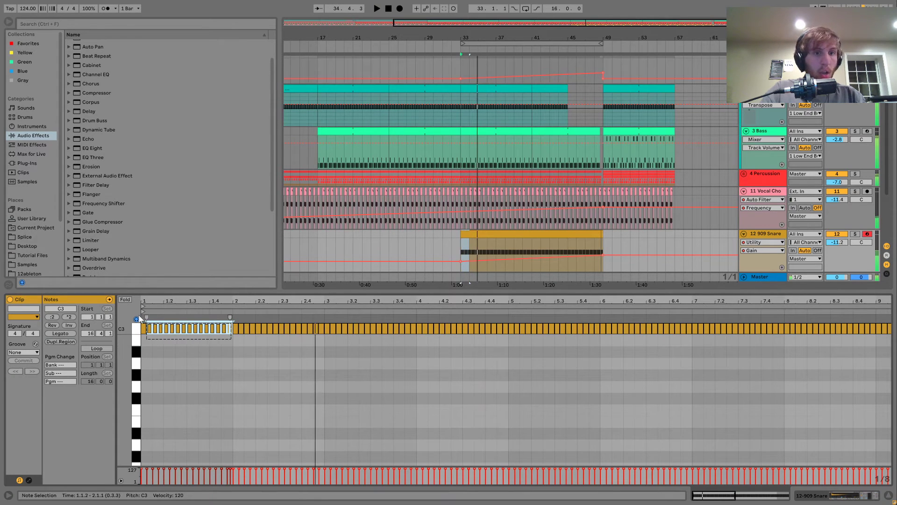
key("ctrl+d")
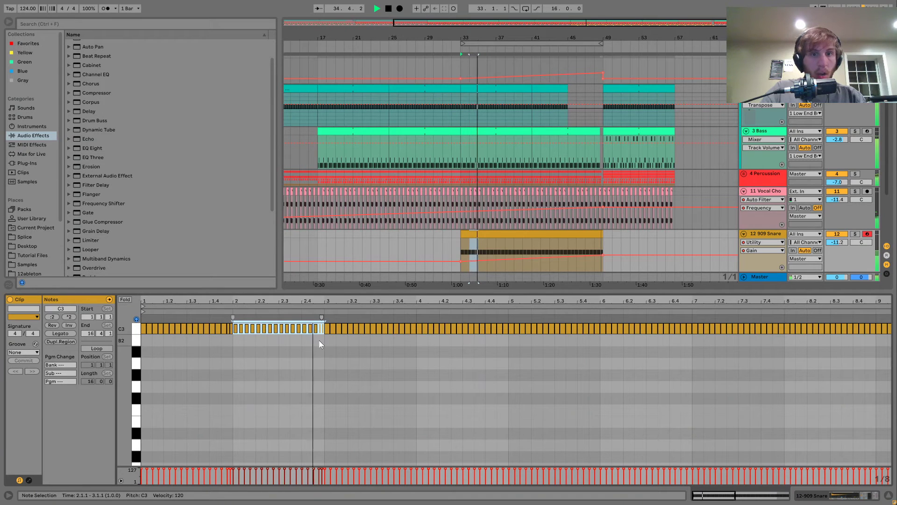
key("space")
- Shift the last hits of bar 2 earlier so they start at 2.4.1, add a hit at 2.4.4, and audition the fill
left_click_drag(319, 338, 332, 328)
key("Left")
key("Left")
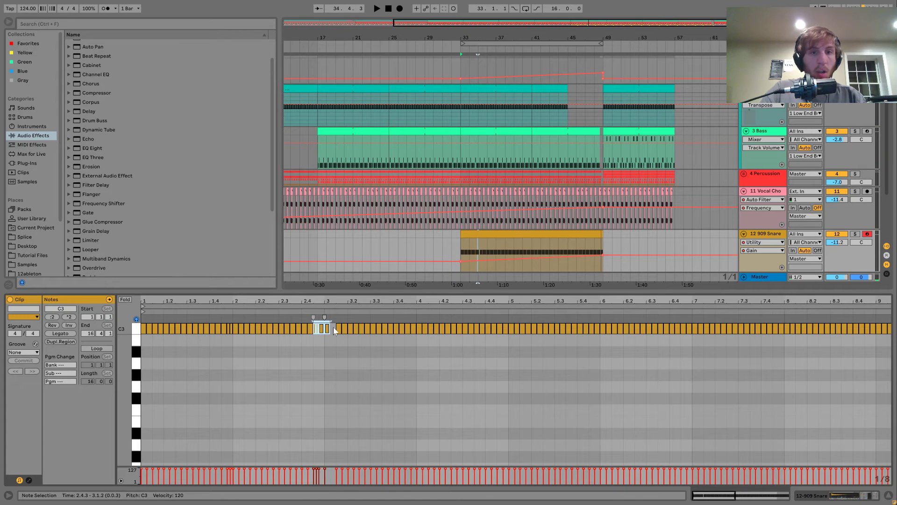
key("Left")
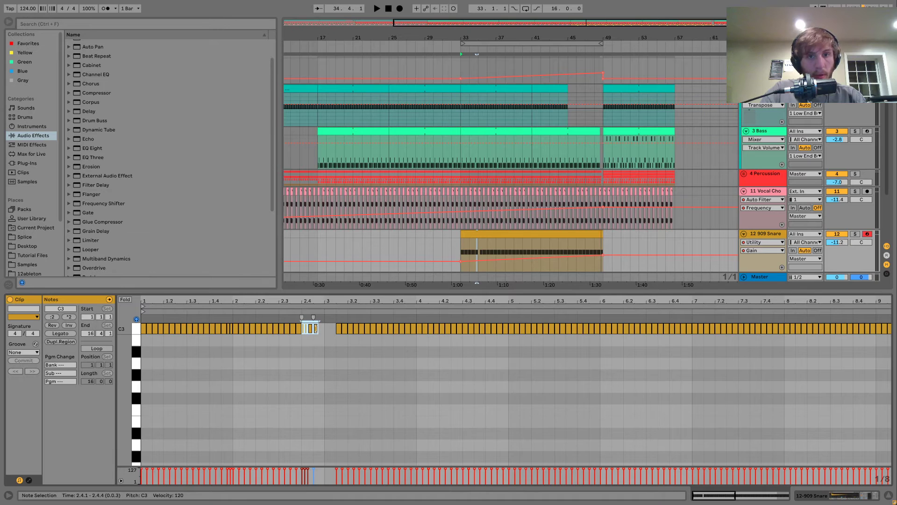
left_click(316, 327)
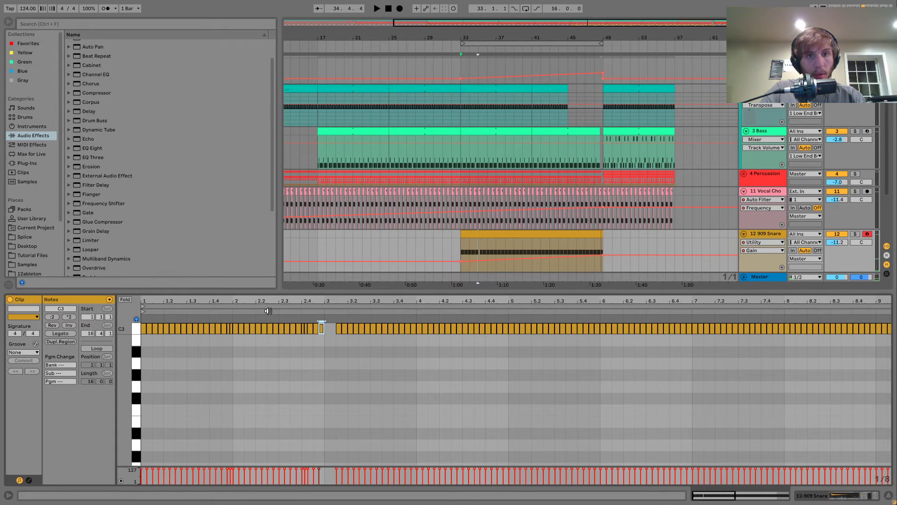
left_click(277, 310)
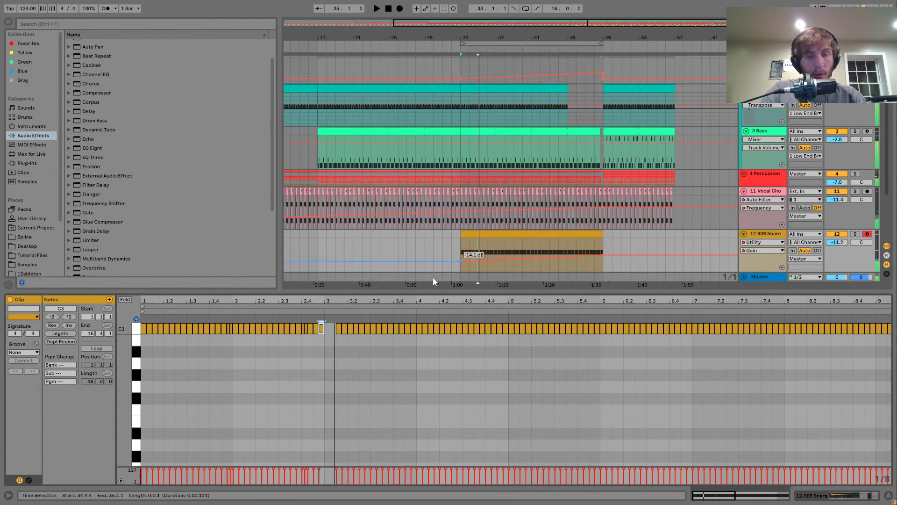
key("space")
- Duplicate the two-bar snare pattern repeatedly to fill the 909 Snare clip through bar 16
left_click_drag(321, 339, 72, 292)
key("ctrl+d")
key("ctrl+d")
key("ctrl+d")
key("ctrl+d")
key("ctrl+d")
key("ctrl+d")
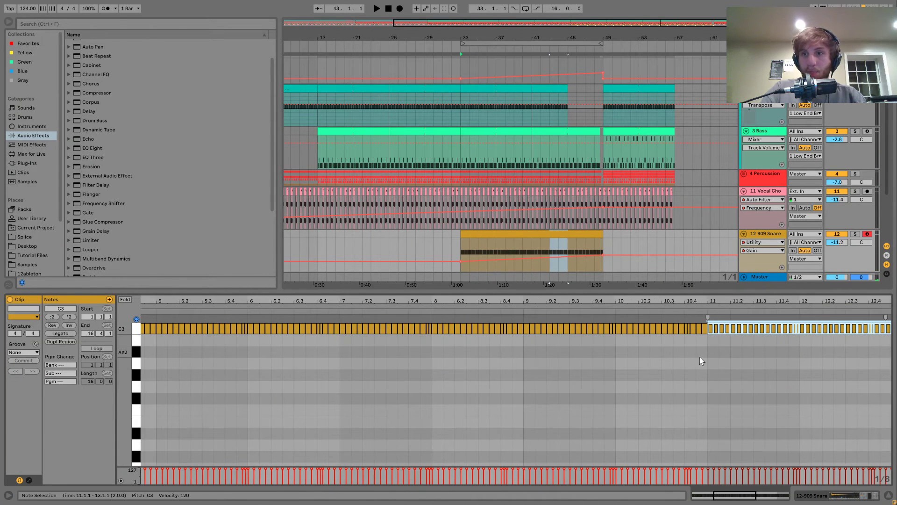
key("ctrl+d")
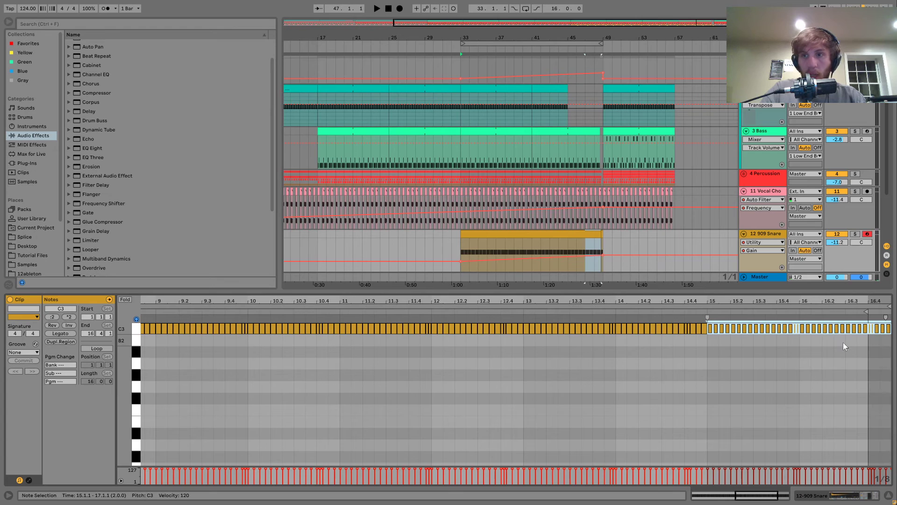
left_click(535, 248)
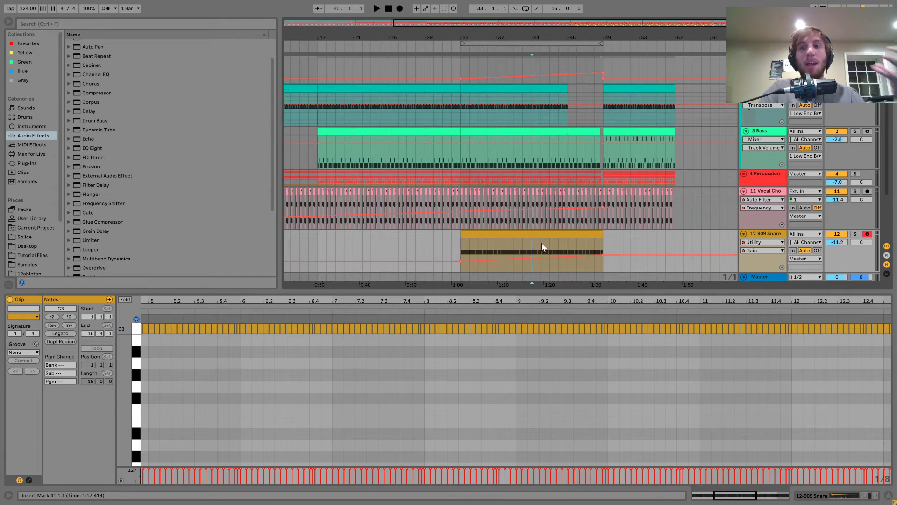
- Assign the Logic 16 Sw groove to the 909 Snare clip
double_click(774, 238)
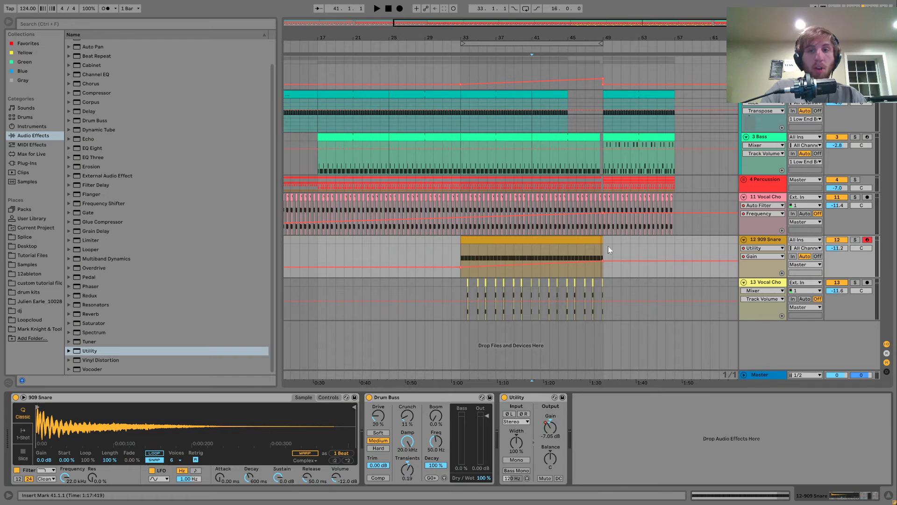
double_click(577, 243)
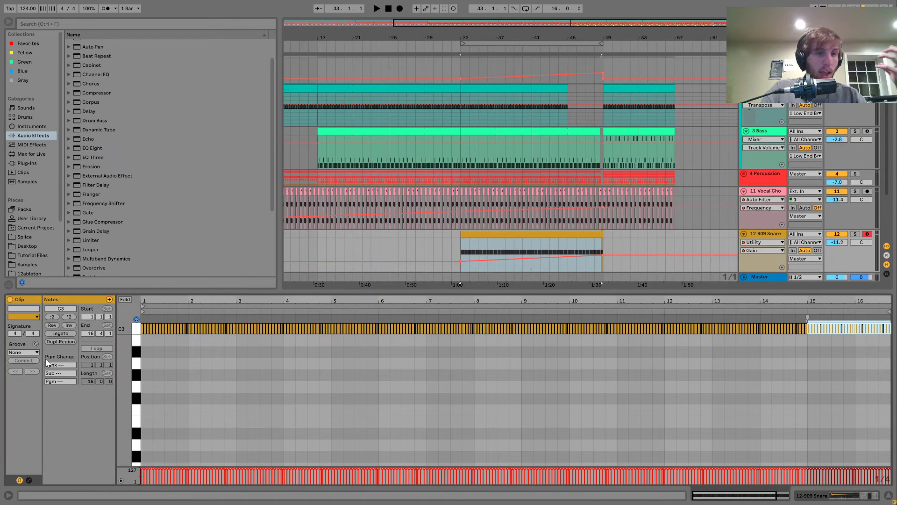
left_click(32, 369)
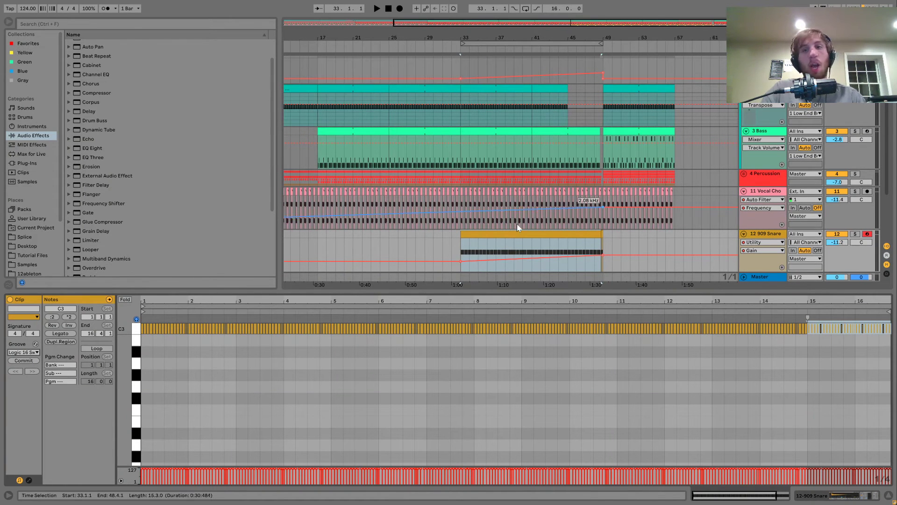
- Play the build-up from bar 41 and raise the 909 Snare track volume to -10.1 dB
left_click(535, 248)
key("space")
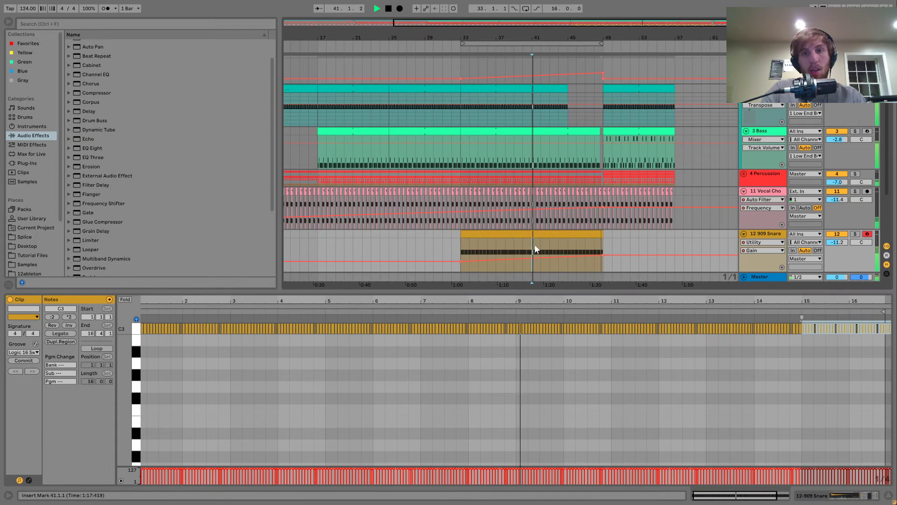
left_click(827, 243)
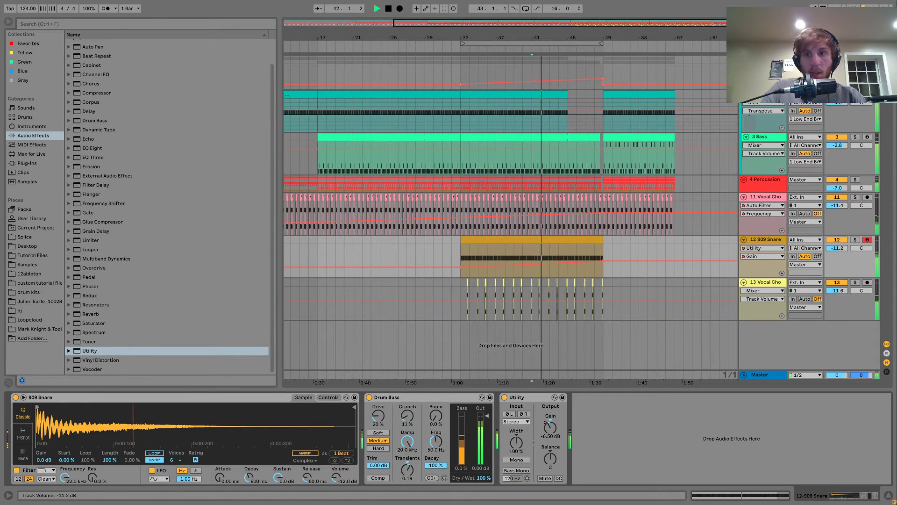
left_click_drag(836, 249, 836, 244)
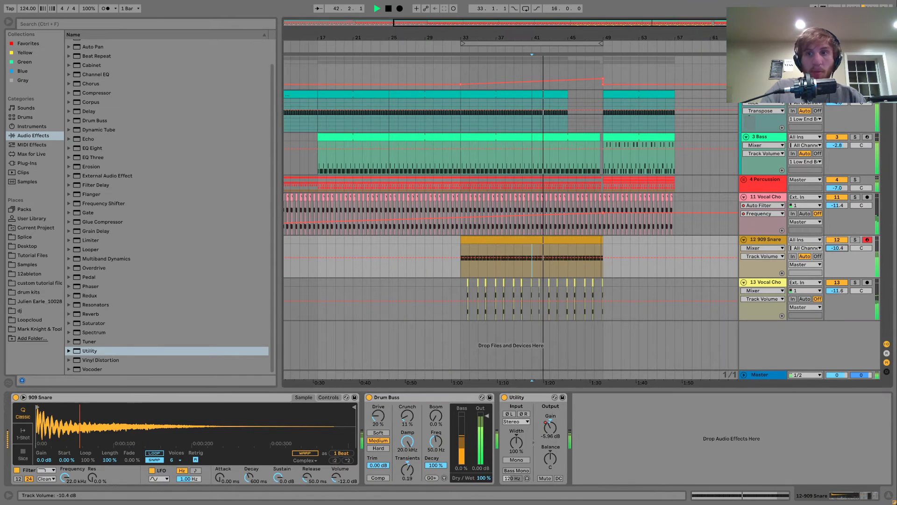
- Add an Auto Filter after the Utility on the 909 Snare track as a high-pass at 26.0 Hz with 21% resonance
scroll(91, 61, "up", 3)
left_click(94, 63)
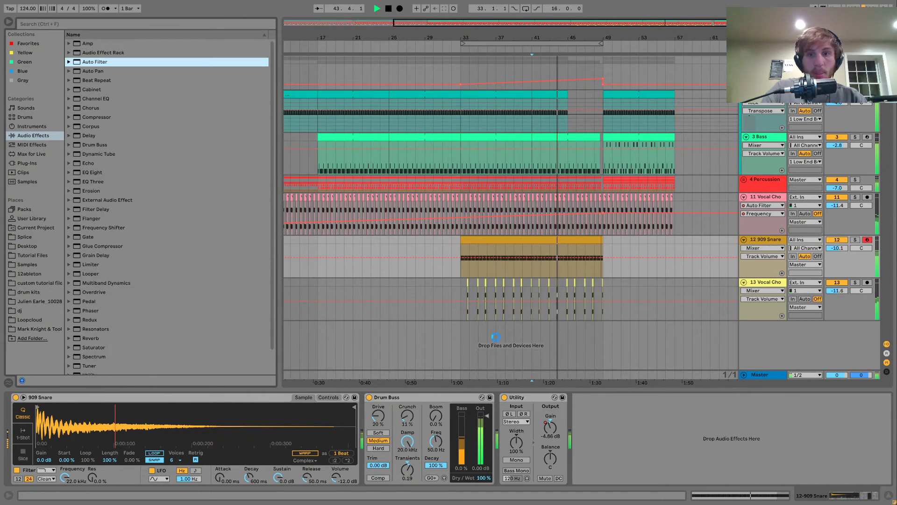
left_click_drag(496, 336, 632, 472)
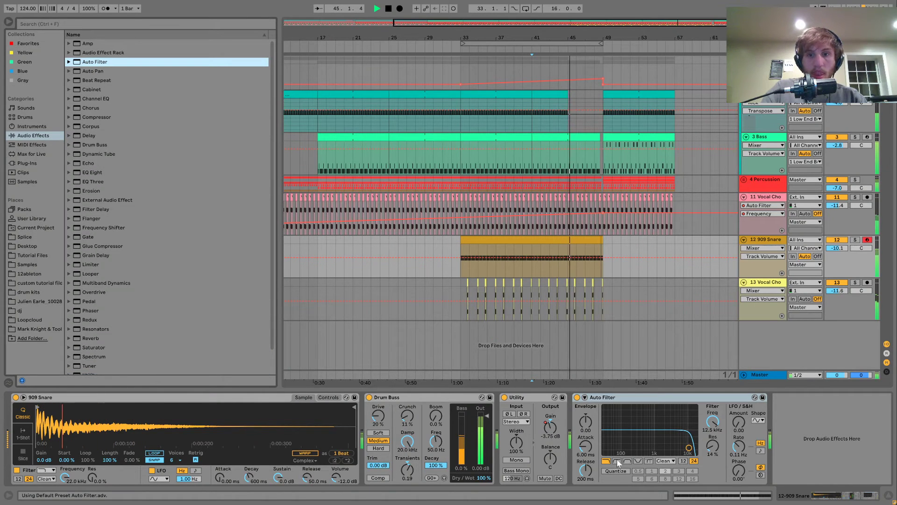
left_click(617, 461)
left_click(717, 432)
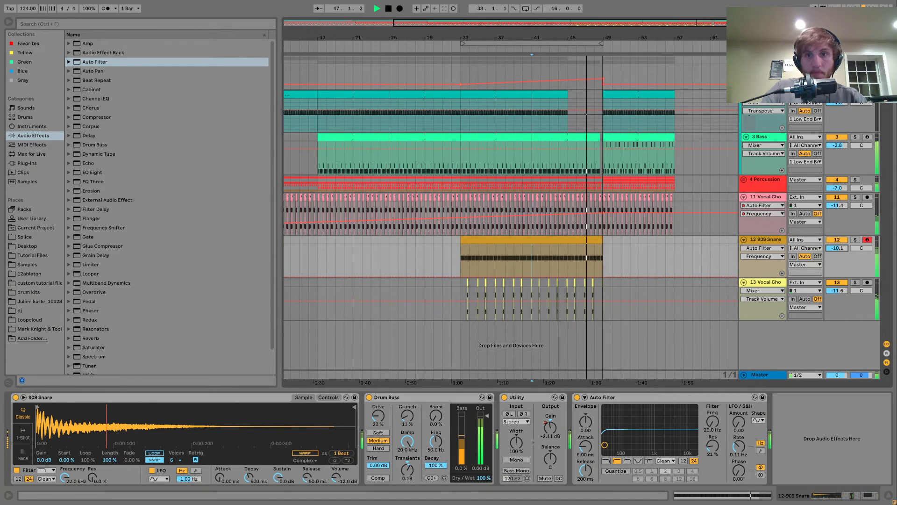
- Draw a curved Auto Filter frequency rise on the 909 Snare track just before bar 49, from 26.0 Hz to about 417 Hz
scroll(602, 275, "up", 5)
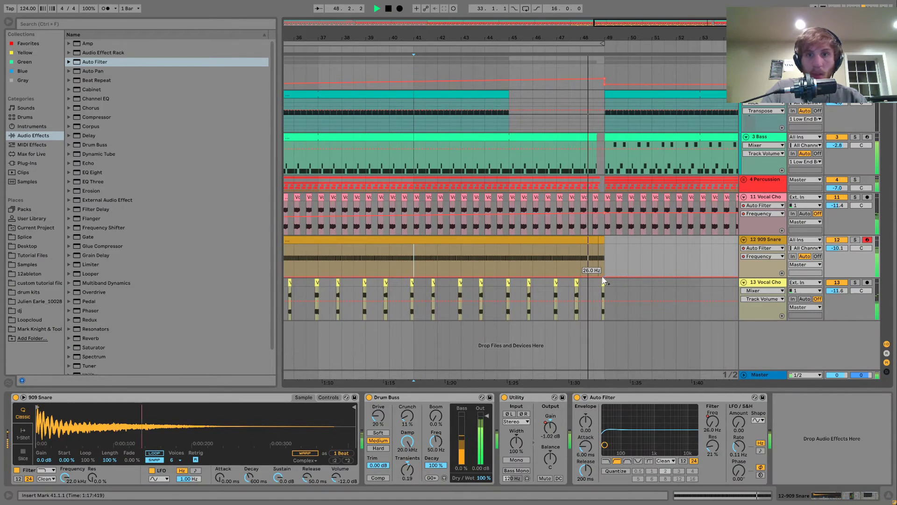
left_click_drag(605, 276, 605, 261)
left_click(558, 254)
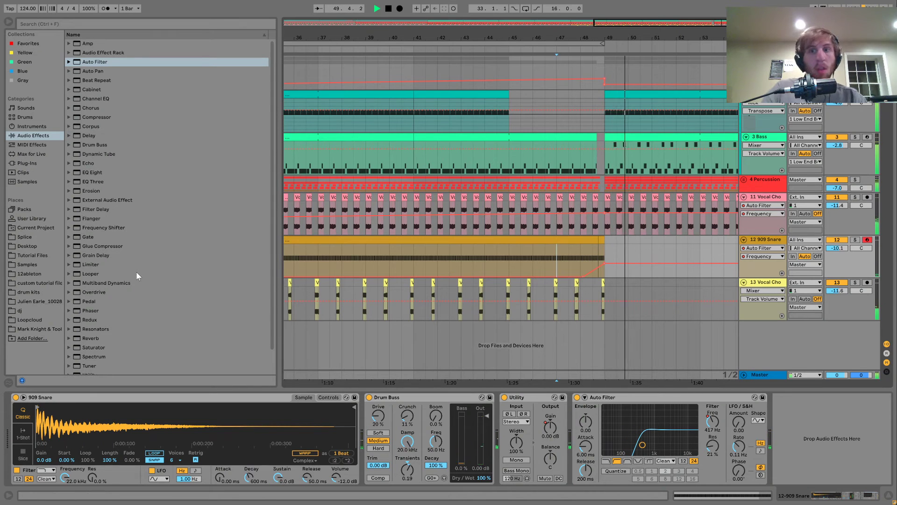
- Play the end of the build-up from bar 47 and move the 909 Snare track below the Vocal Chop 3 track
left_click(579, 259)
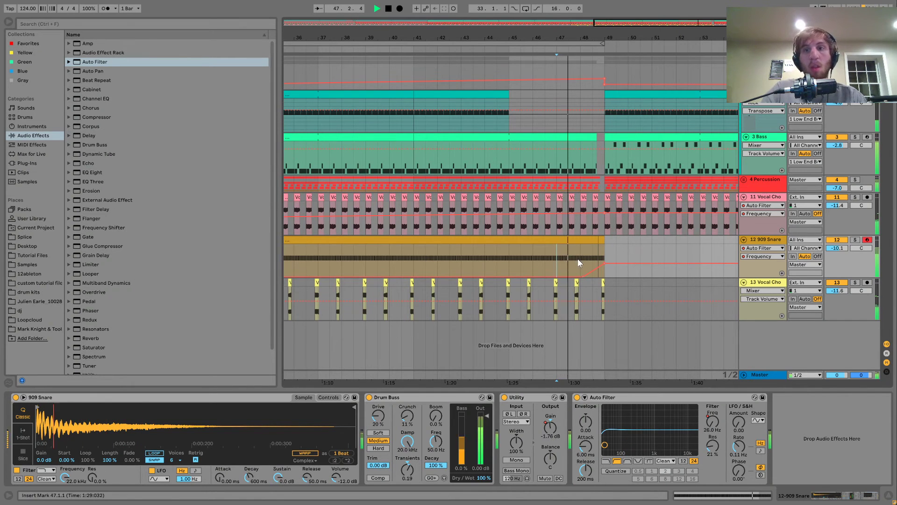
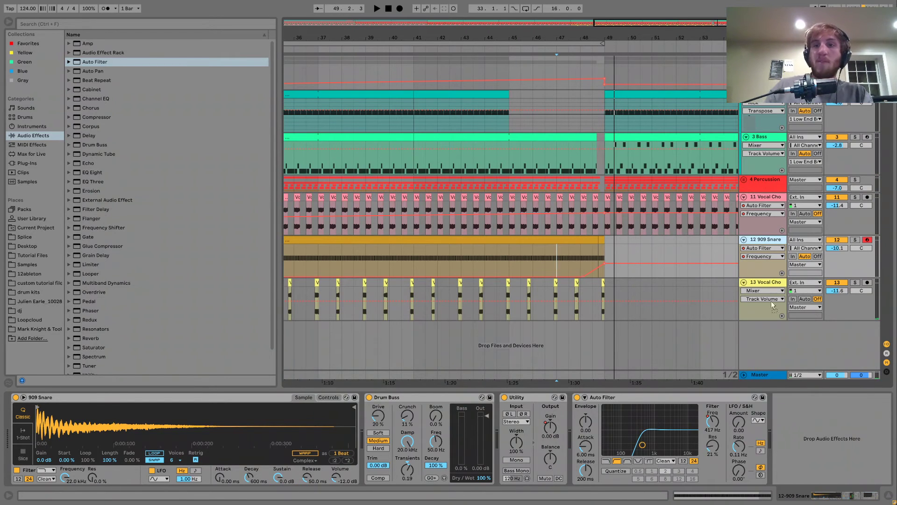
left_click_drag(777, 353, 779, 356)
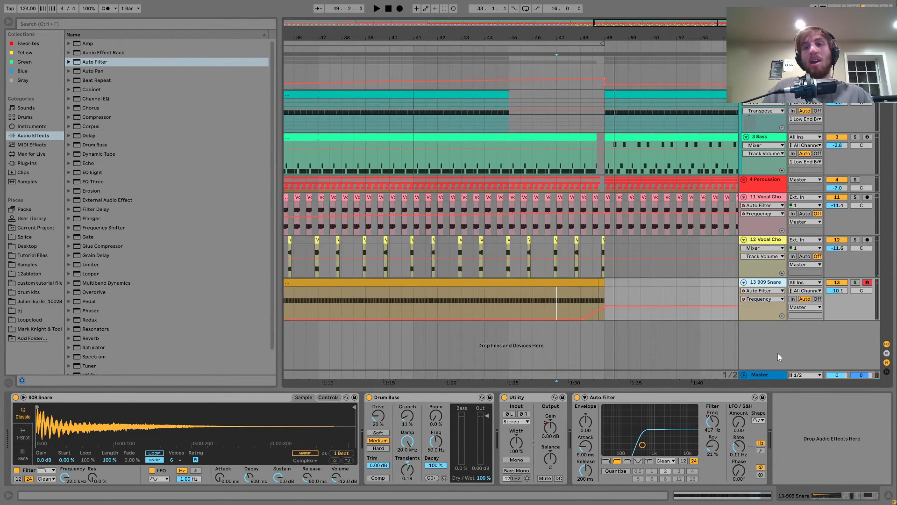
- Compare the build-up's ending with the 909 Snare's Auto Filter off and on, and show the filter's frequency automation
left_click(572, 301)
left_click(577, 397)
key("space")
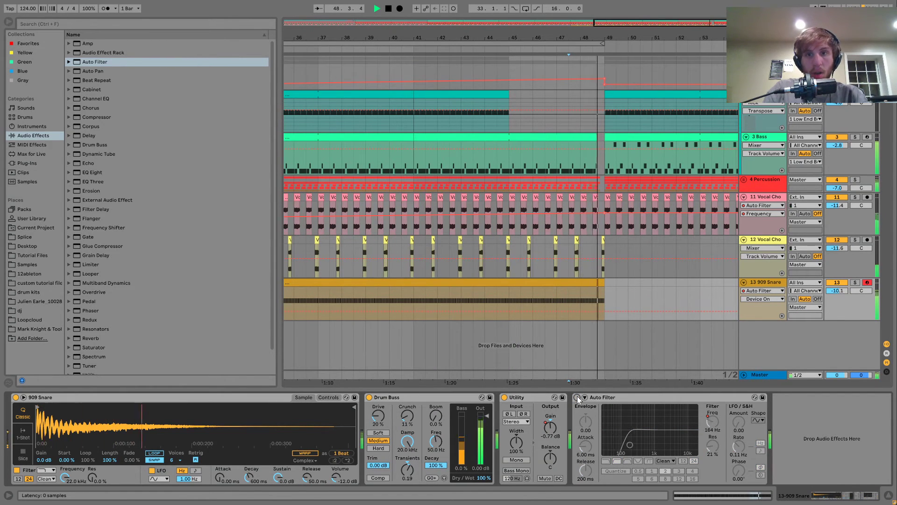
left_click(578, 397)
key("space")
key("space")
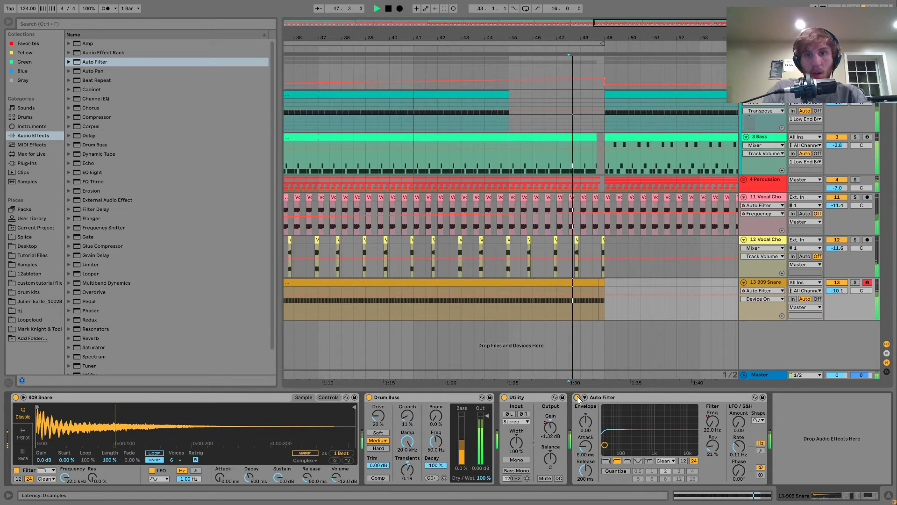
left_click(712, 422)
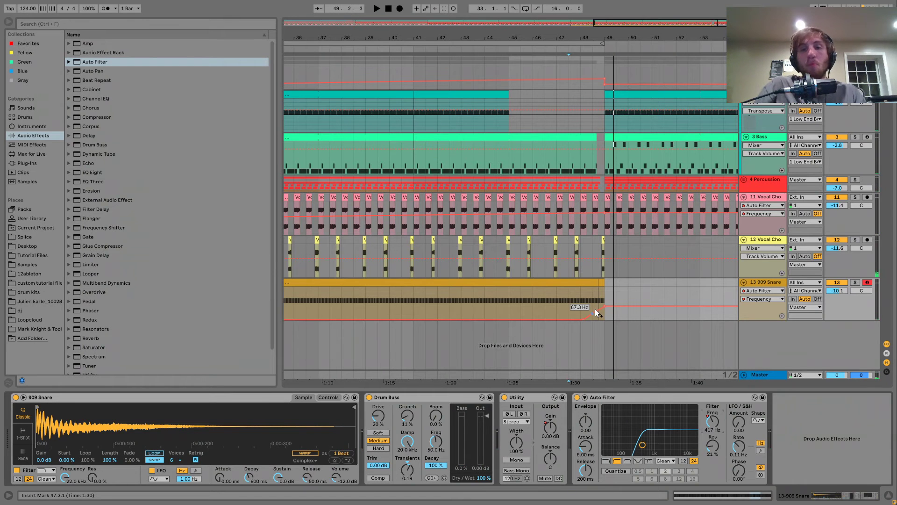
- Insert a new MIDI track below the 909 Snare track and load the Operator instrument onto it
scroll(478, 278, "left", 5)
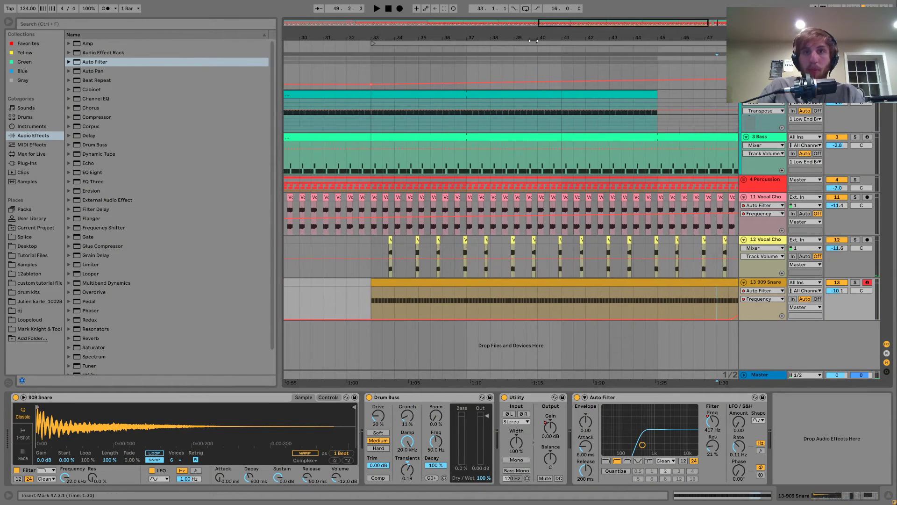
left_click_drag(519, 38, 556, 21)
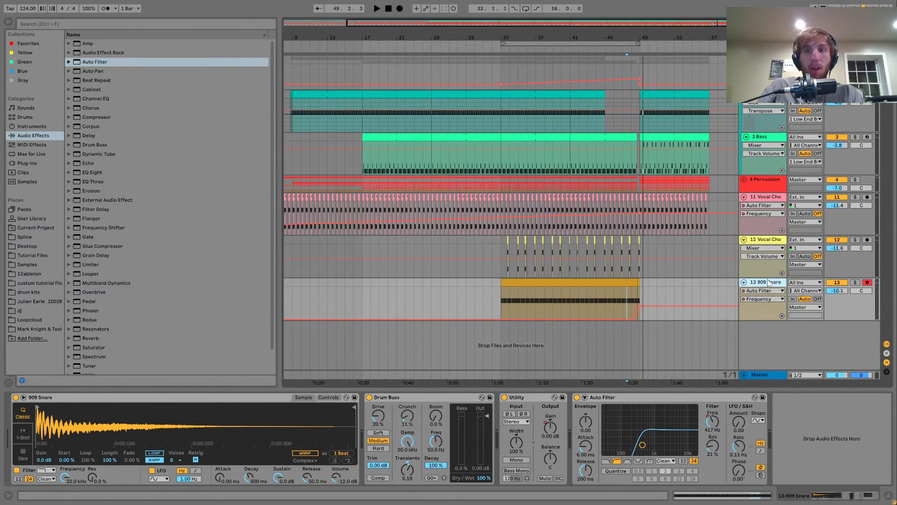
key("ctrl+shift+t")
left_click(29, 128)
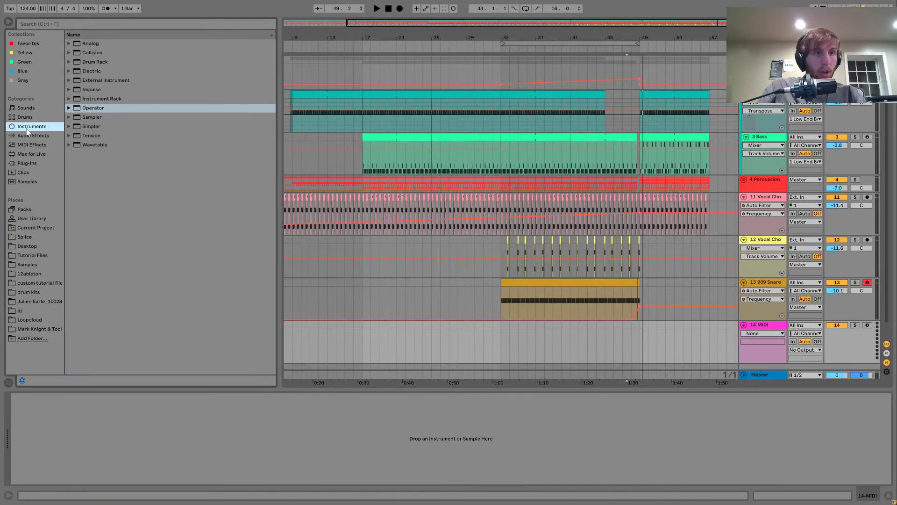
left_click_drag(97, 109, 550, 354)
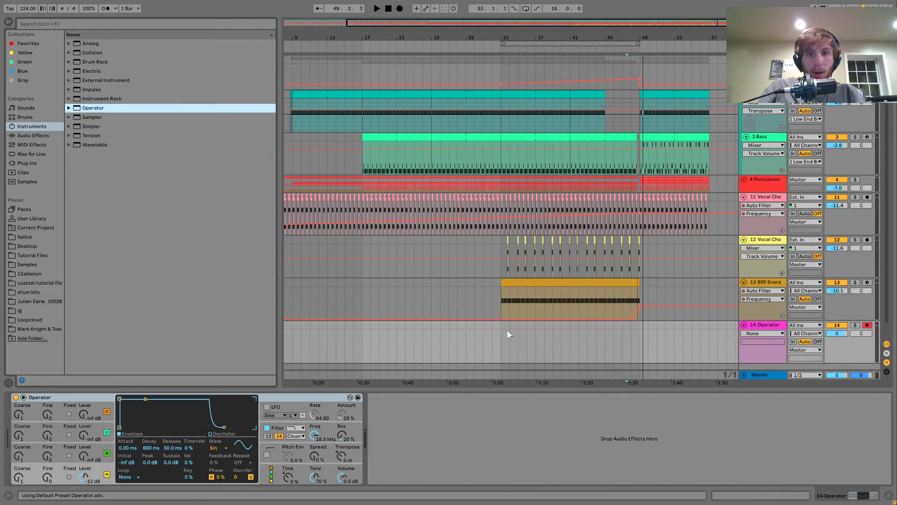
- Create a MIDI clip on the Operator track from bar 33 to 49 with one B2 note extended over its full length
left_click_drag(502, 325, 641, 327)
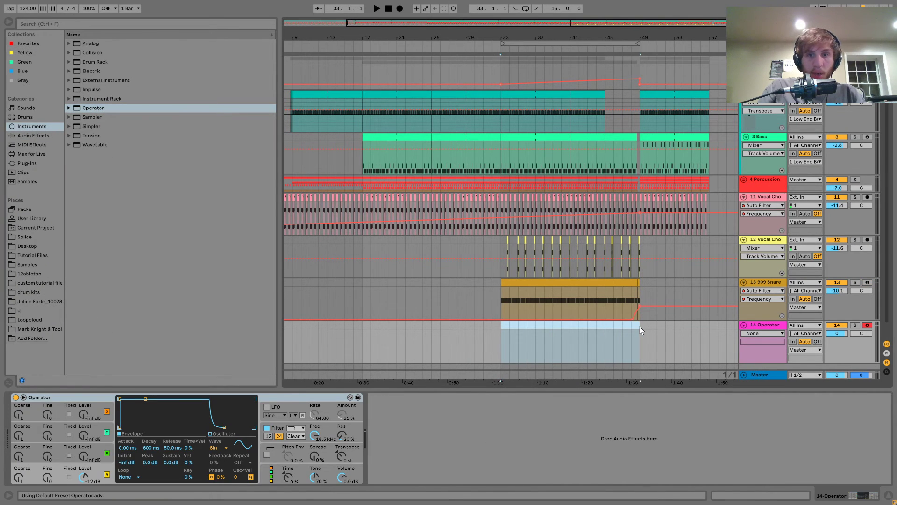
key("ctrl+shift+m")
double_click(144, 369)
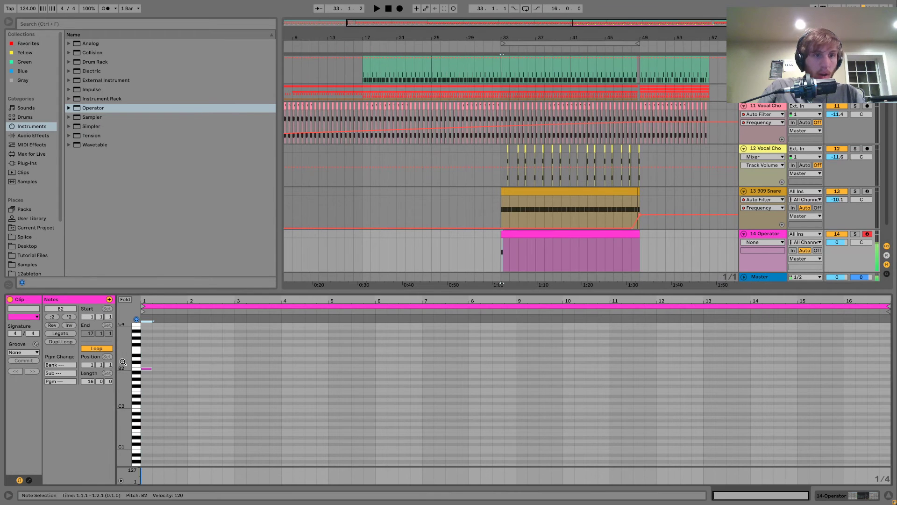
left_click(61, 334)
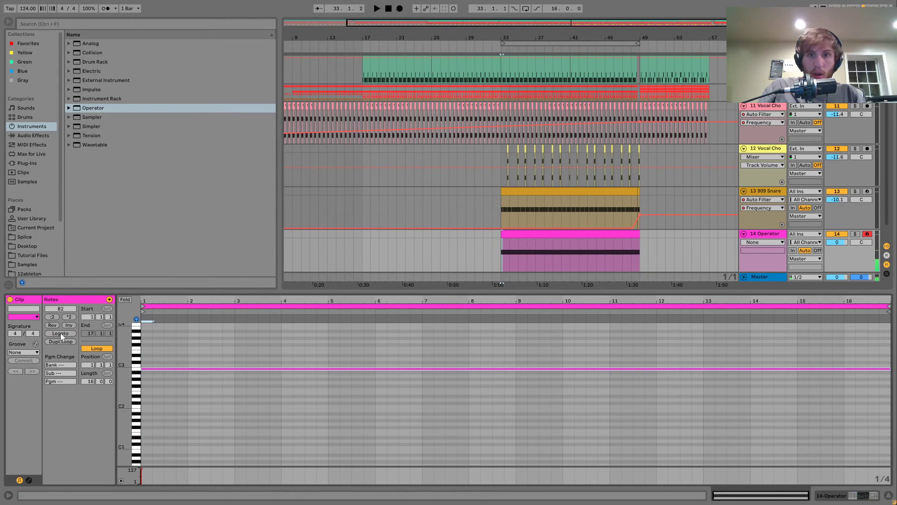
- Lower Operator's filter frequency to about 45.1 Hz
left_click(767, 238)
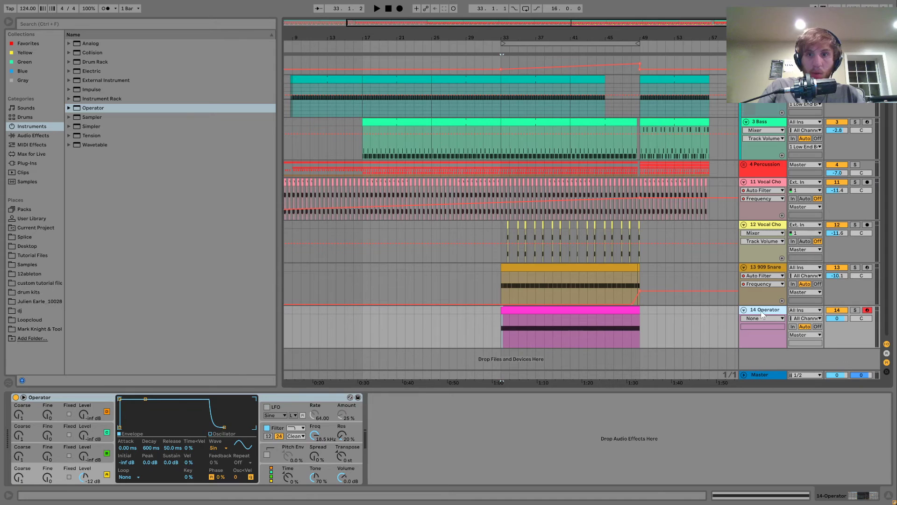
left_click(296, 428)
left_click_drag(315, 434, 314, 472)
- Automate Operator's filter frequency as a V shape from bar 33 to 49, dipping to about 92.5 Hz at bar 41, and play it
left_click_drag(500, 335, 506, 346)
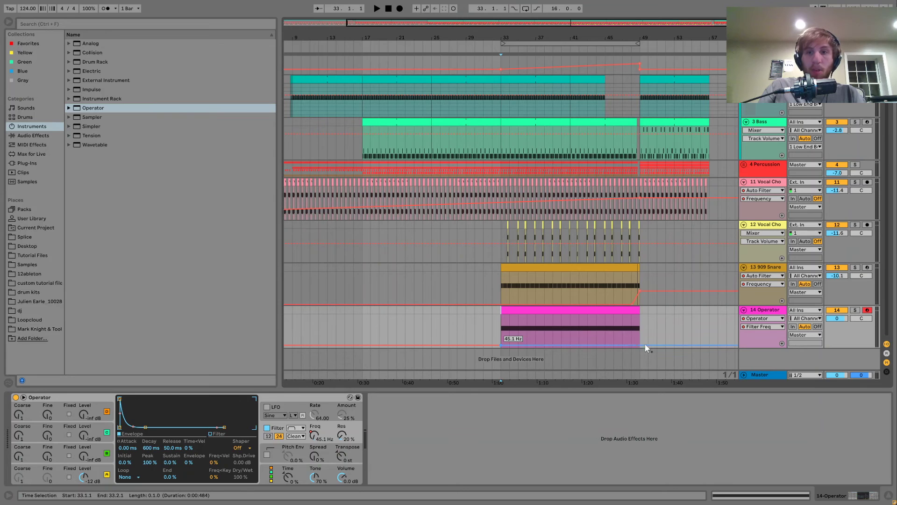
left_click_drag(640, 345, 640, 314)
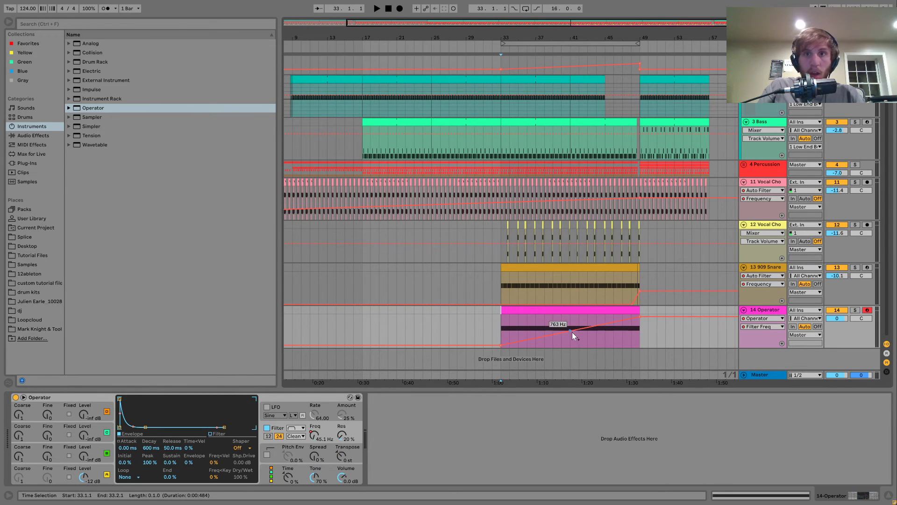
left_click_drag(571, 331, 570, 342)
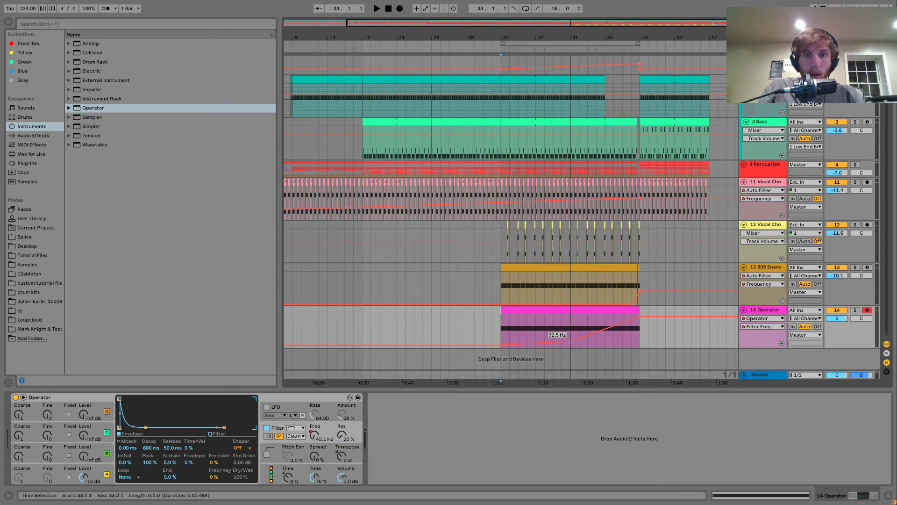
left_click_drag(502, 344, 502, 317)
key("space")
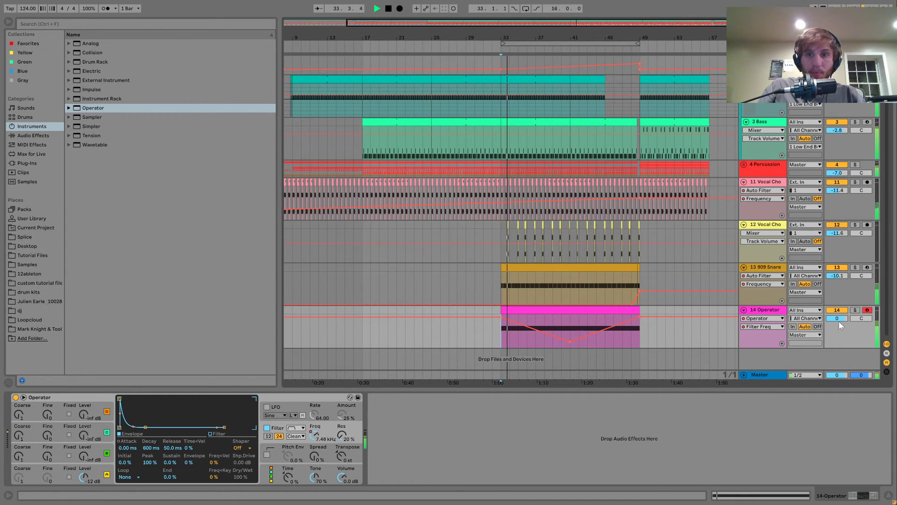
- Add an Auto Filter after Operator and set it to high-pass at about 148 Hz
left_click(29, 136)
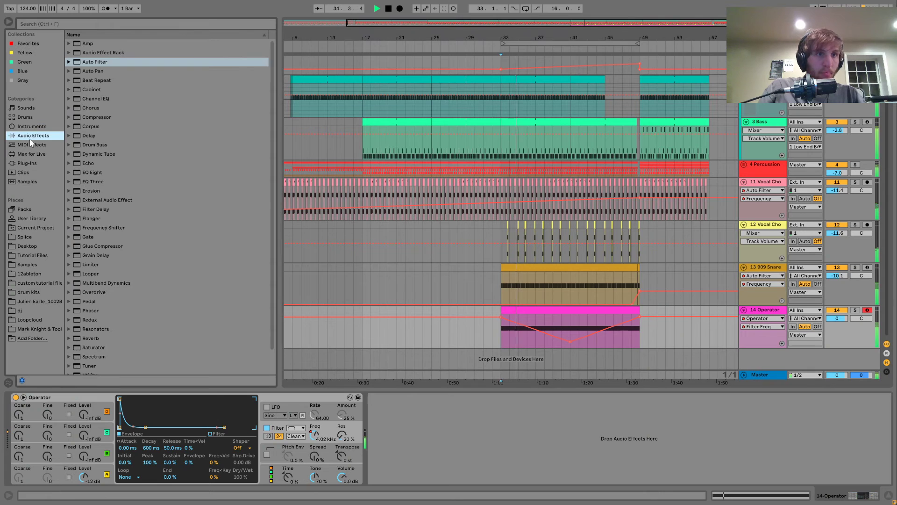
key("space")
left_click(91, 65)
left_click_drag(304, 163, 398, 410)
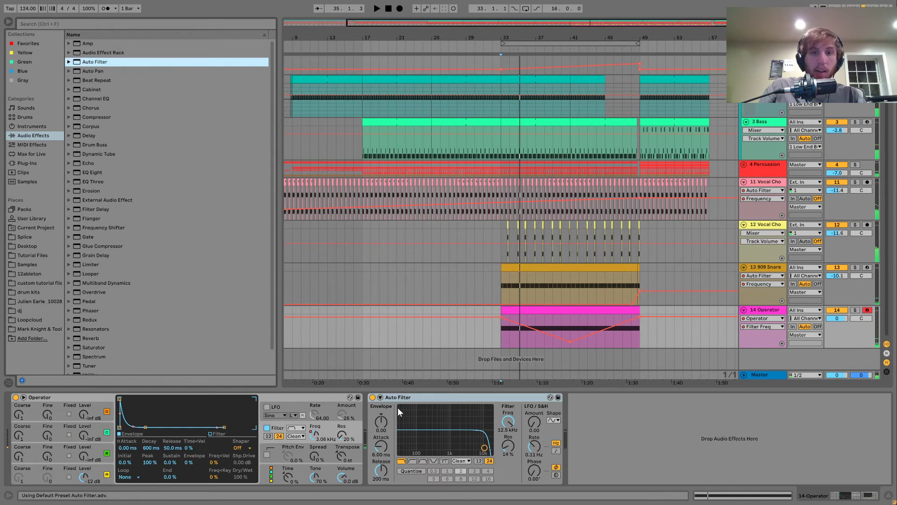
left_click(412, 461)
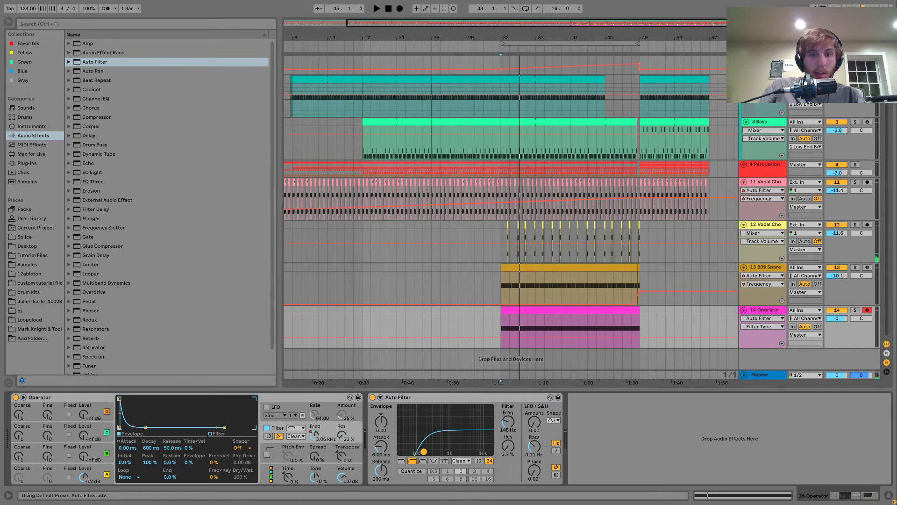
- Insert a Reverb between Operator and the Auto Filter, with Hi Cut and Spin off and a decay time of 14.1 s
scroll(136, 288, "down", 2)
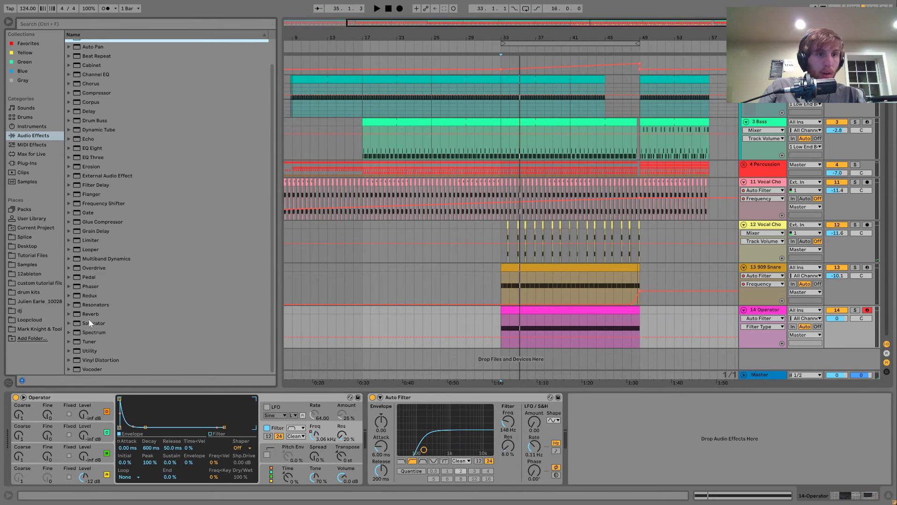
left_click(88, 314)
left_click_drag(493, 471, 499, 449)
key("space")
left_click(401, 412)
left_click(428, 412)
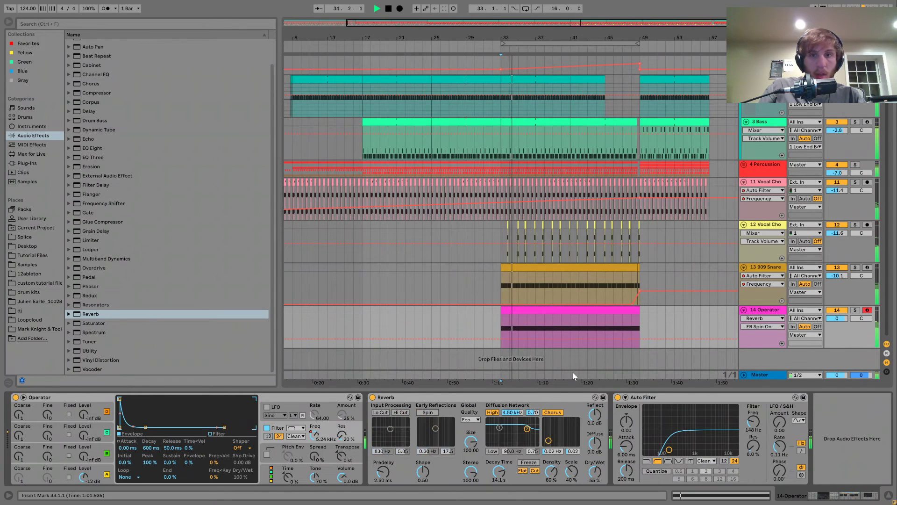
- Raise the Operator track's Auto Filter cutoff to about 591 Hz and lower the track volume to -2.3 dB
left_click_drag(670, 450, 688, 449)
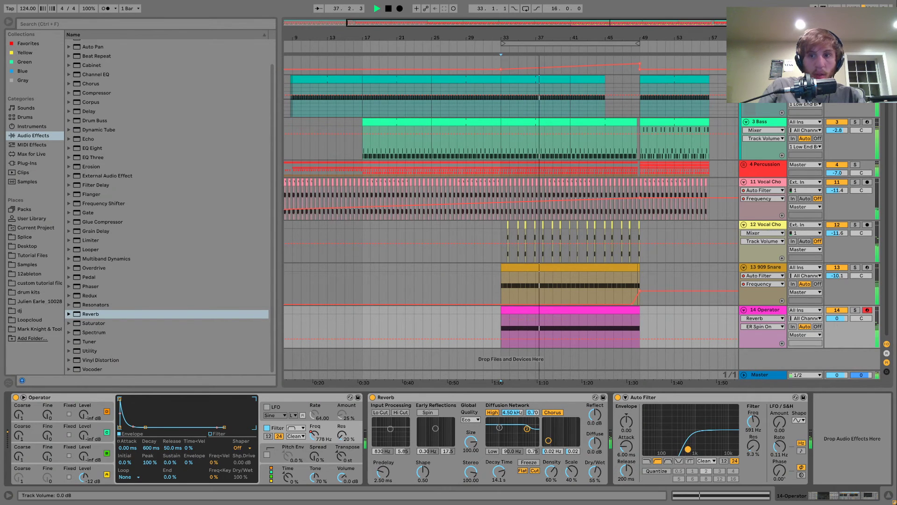
left_click_drag(832, 328, 832, 338)
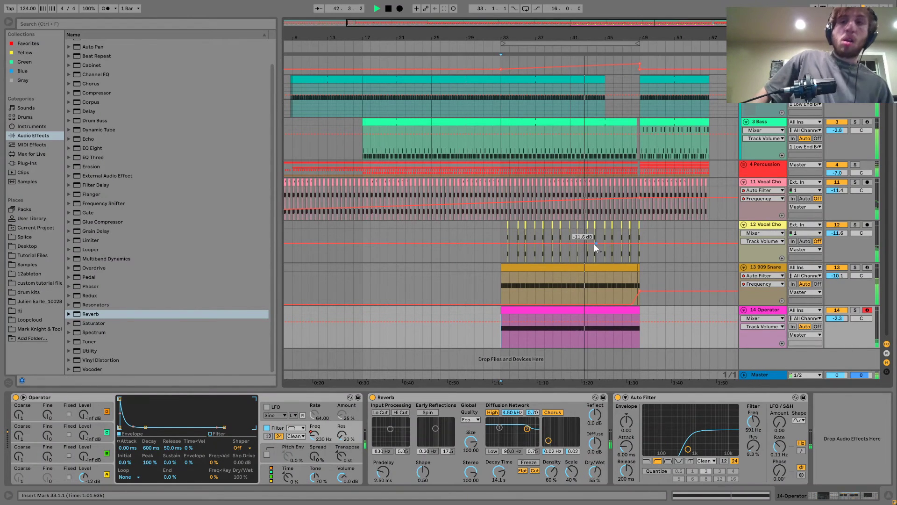
- Play the transition into the drop from bar 47 and check the track levels in the session mixer
left_click(625, 284)
key("Tab")
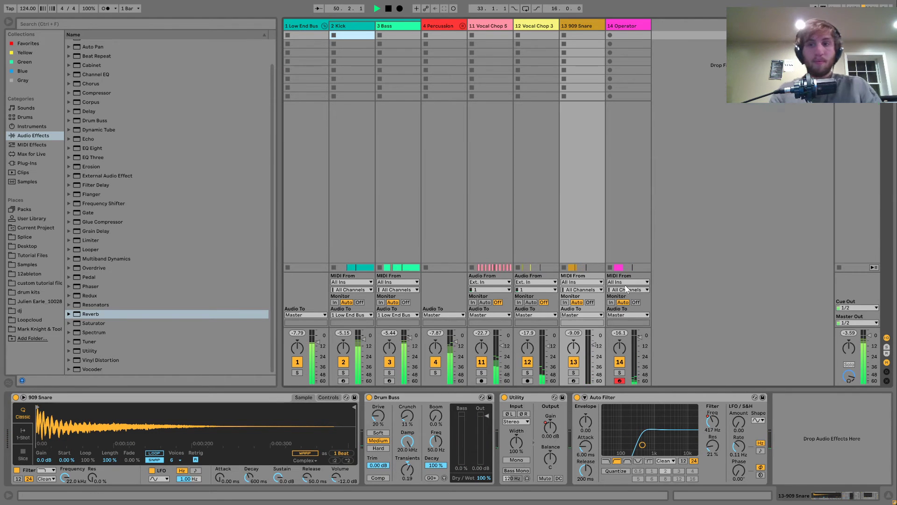
key("Tab")
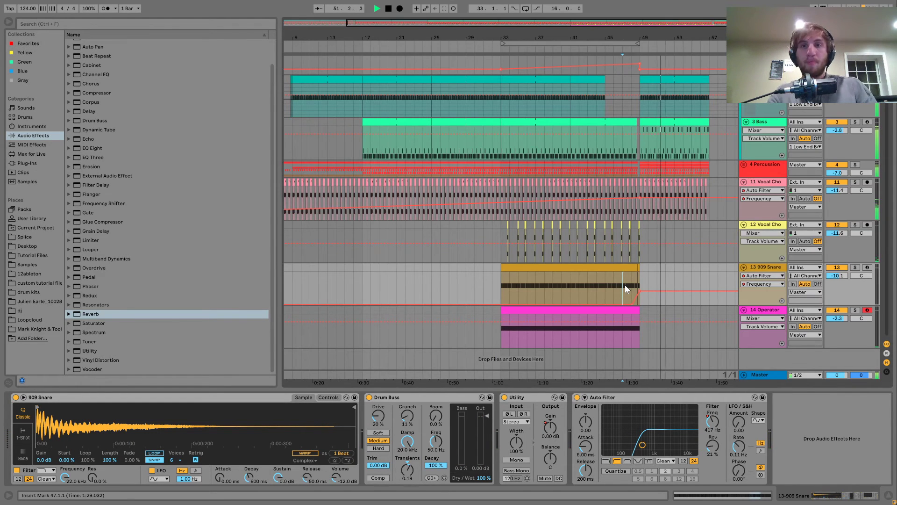
- Unfold the Percussion group, set the Clap track's volume to -3.5 dB during playback, and fold the group again
left_click(744, 164)
key("space")
left_click(746, 287)
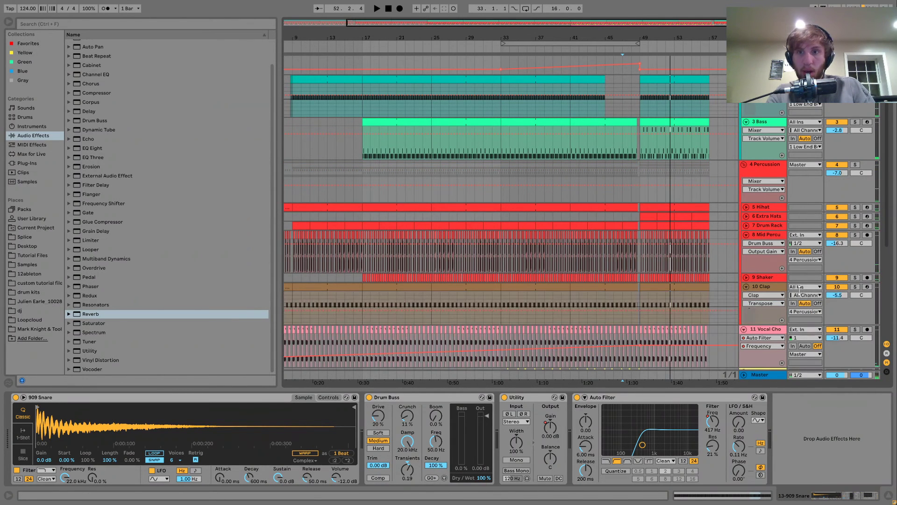
key("space")
key("Up")
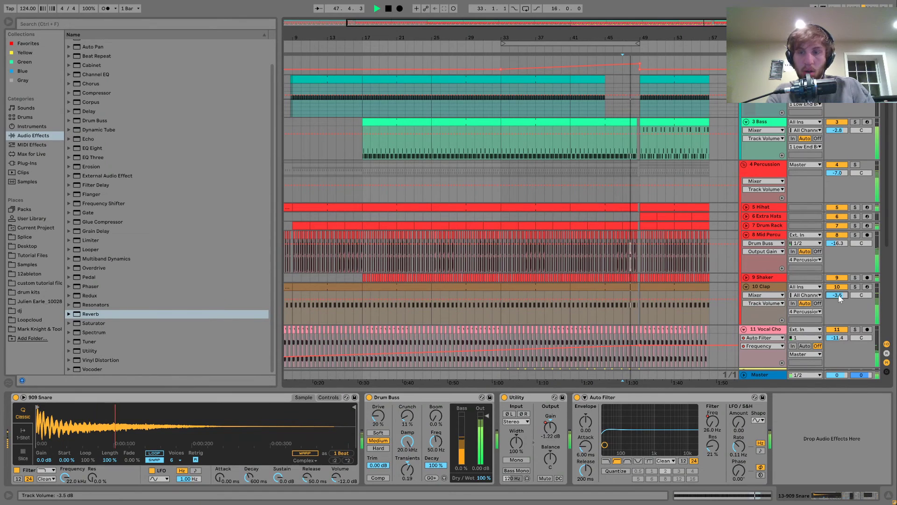
left_click(743, 163)
key("space")
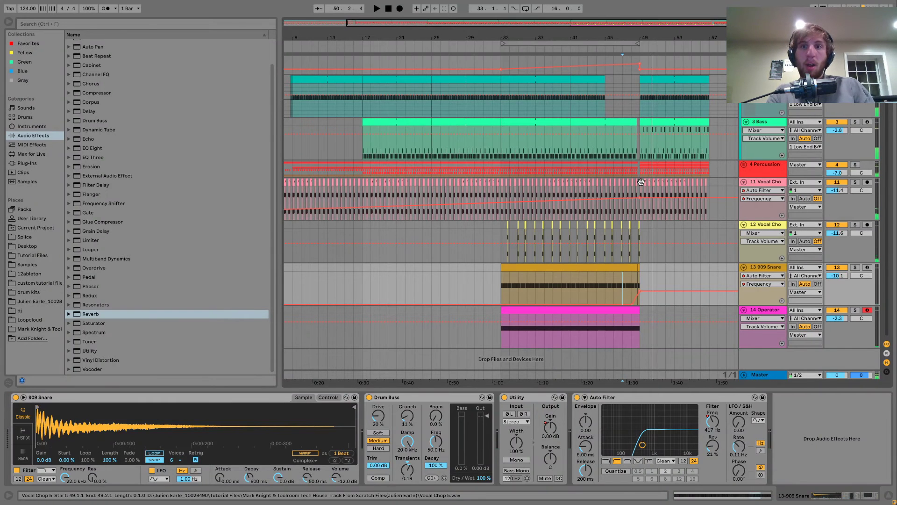
- Select the drop from bar 49 to 57 on the Kick through Vocal Chop 5 tracks and duplicate it repeatedly up to bar 97
left_click(641, 185)
scroll(641, 180, "up", 1)
scroll(656, 178, "right", 2)
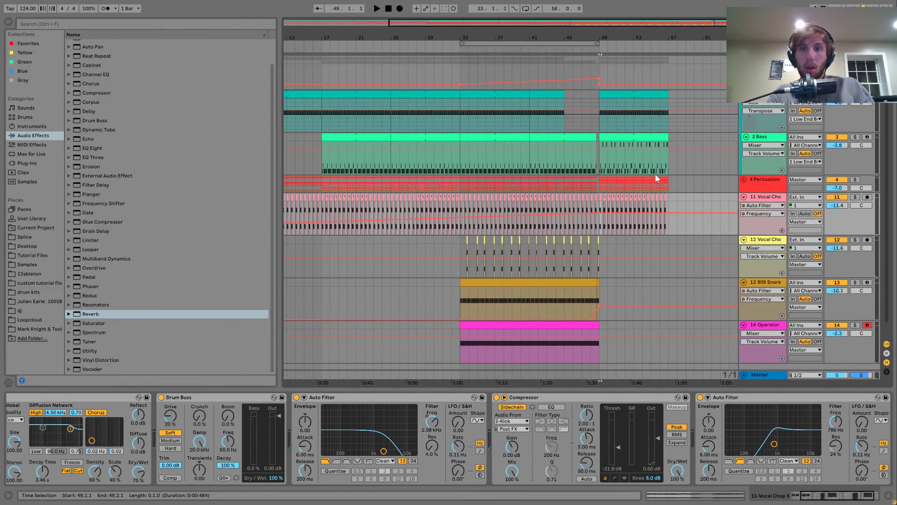
left_click(645, 94, "shift")
key("ctrl+d")
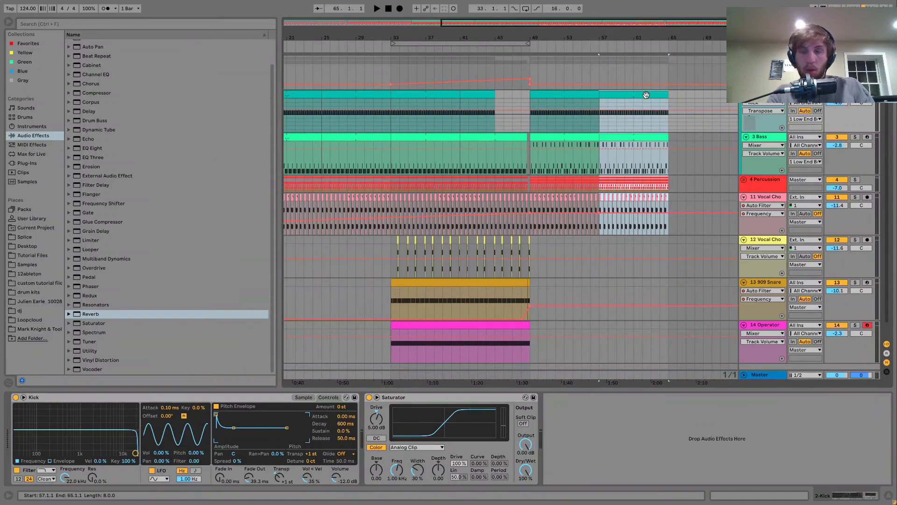
left_click_drag(618, 37, 650, 37)
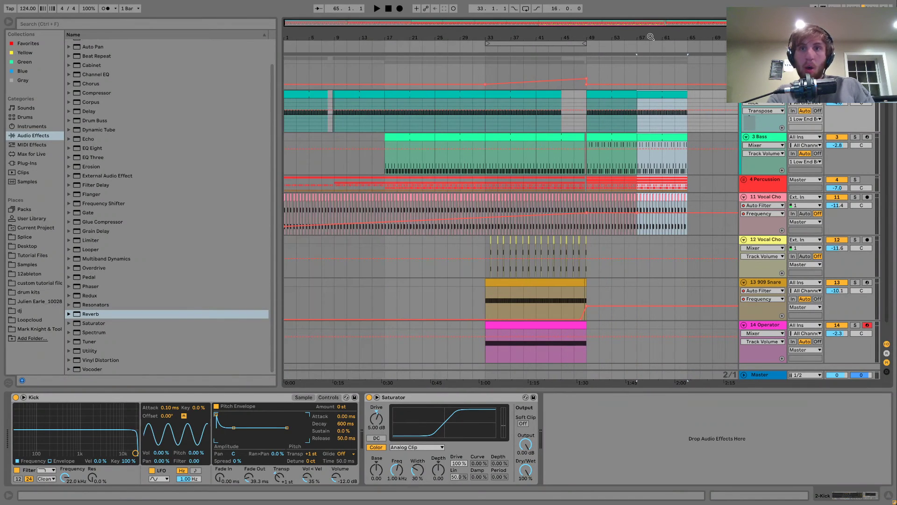
key("ctrl+d")
key("ctrl+d")
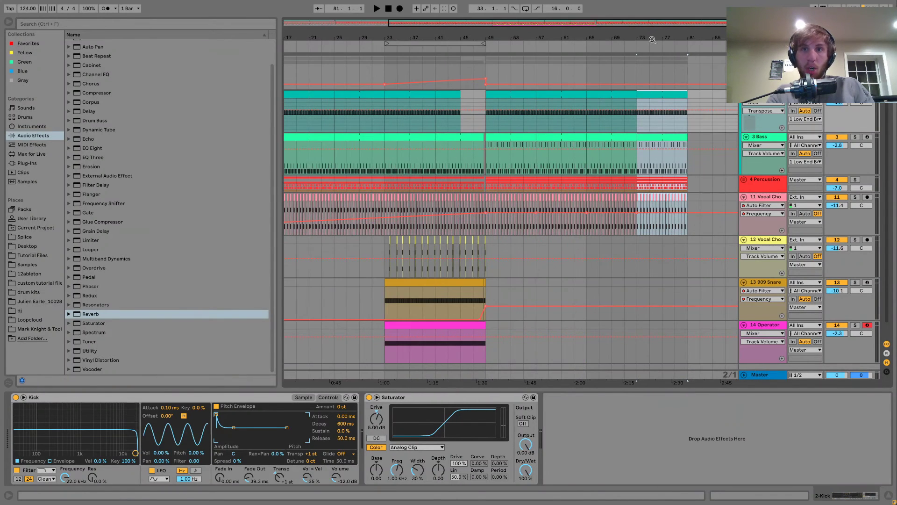
key("ctrl+d")
key("ctrl+d")
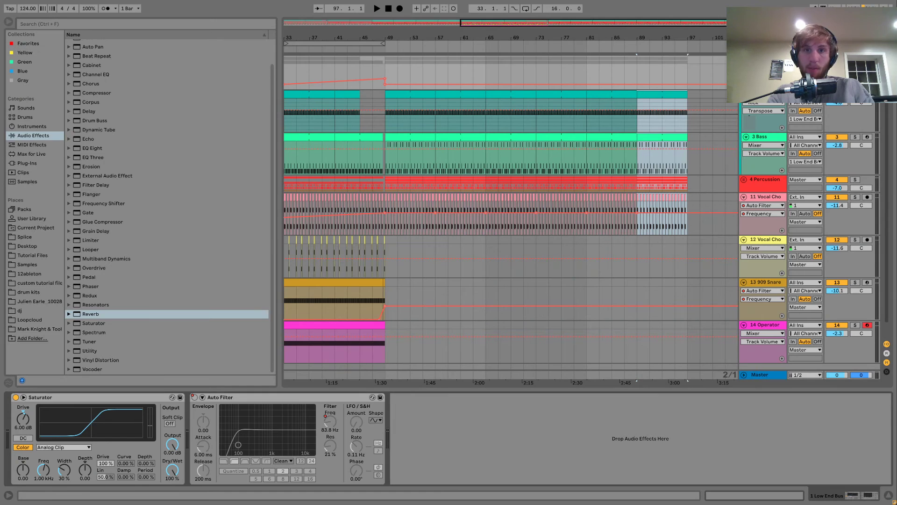
- Shape rising and falling Auto Filter frequency automation on the Vocal Chop 5 track from bar 49 to about bar 67
left_click(380, 225)
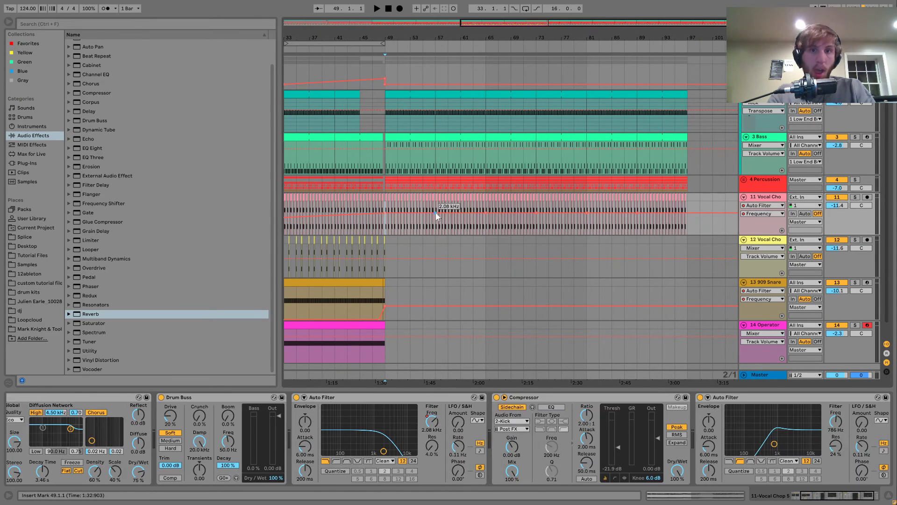
left_click_drag(437, 212, 415, 223)
left_click(461, 217)
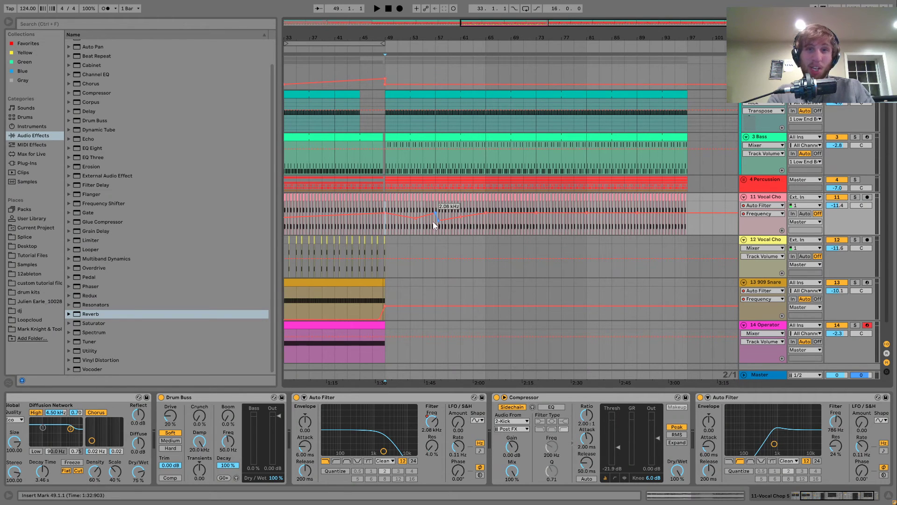
left_click_drag(437, 222, 461, 216)
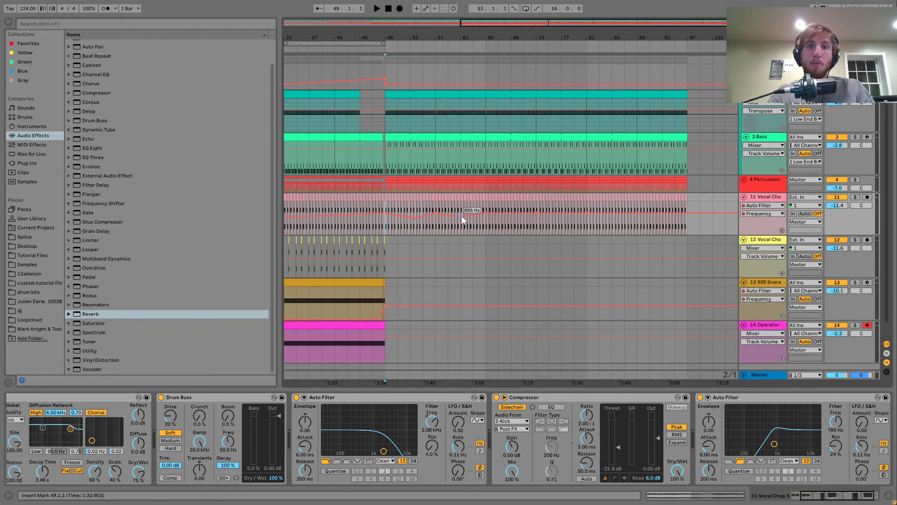
left_click(482, 214)
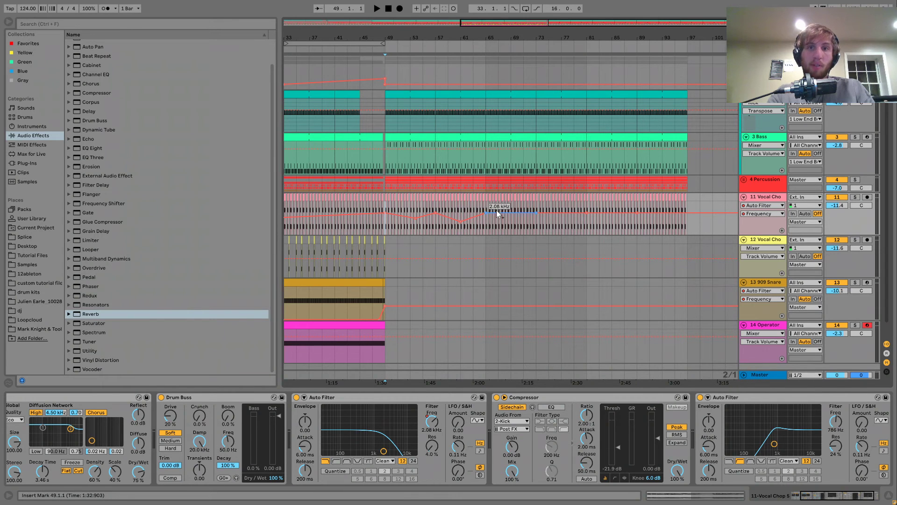
left_click_drag(497, 211, 493, 206)
- During playback, continue the Vocal Chop 5 filter automation to bar 97, dipping near bars 73 and 89 and peaking near bar 76
key("space")
left_click_drag(537, 213, 537, 228)
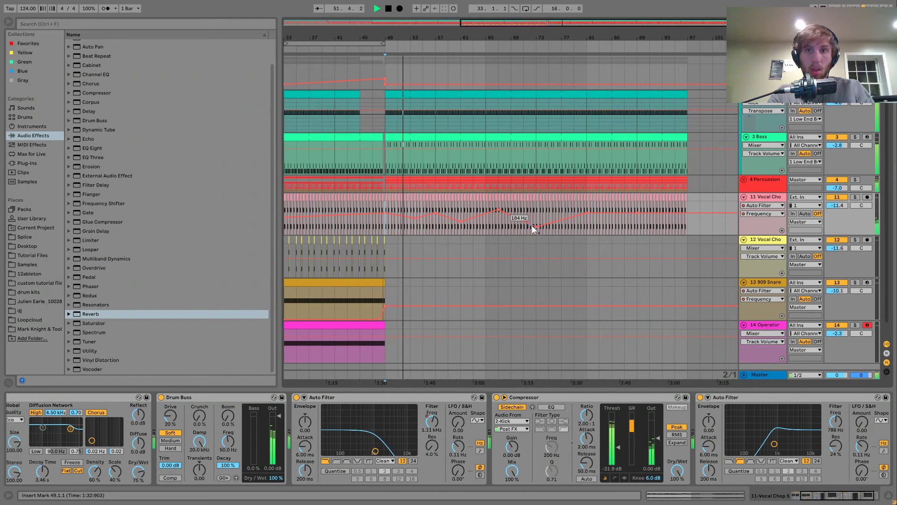
left_click_drag(535, 227, 556, 208)
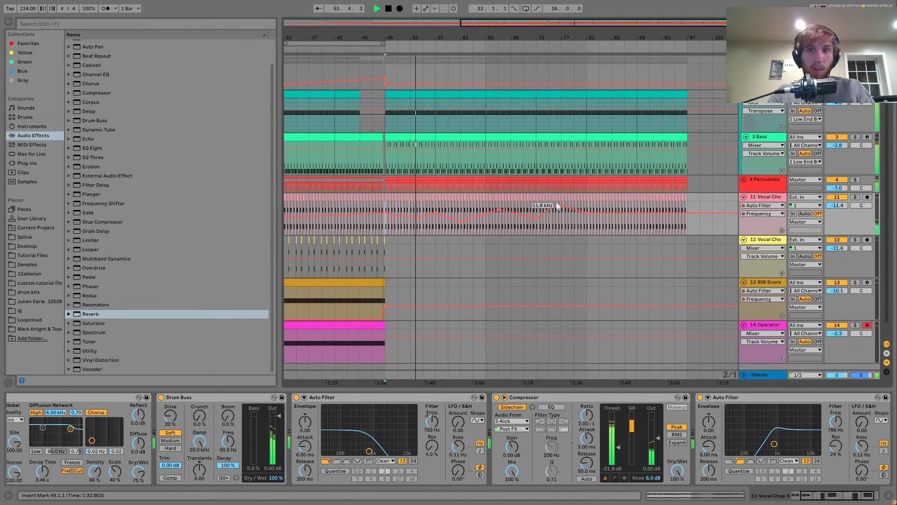
left_click(556, 195)
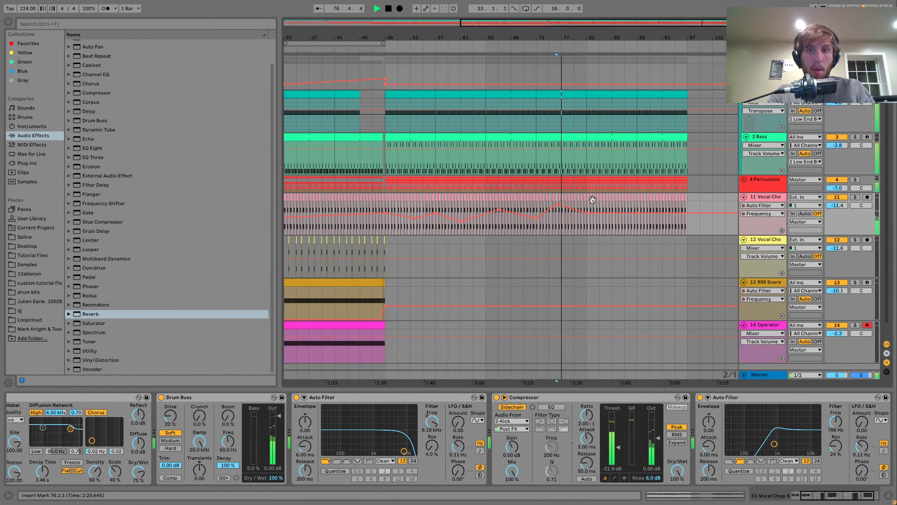
left_click_drag(613, 212, 638, 220)
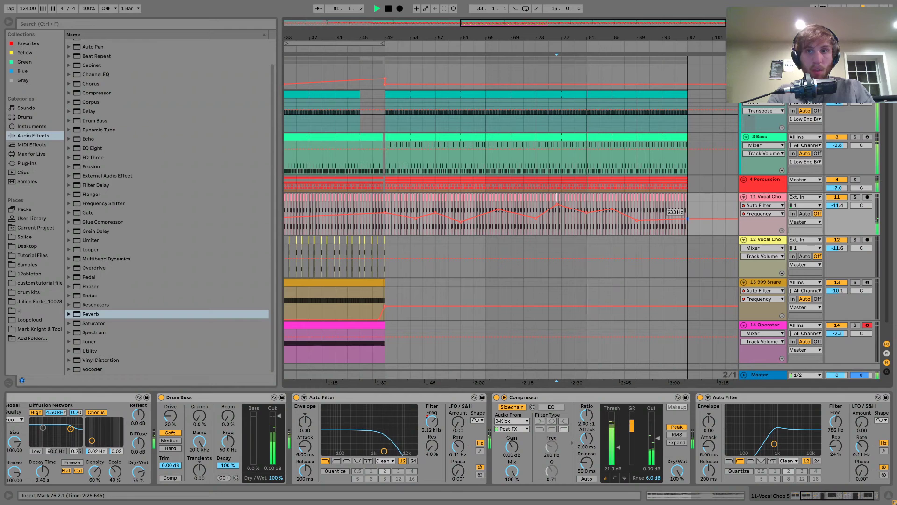
left_click_drag(686, 223, 686, 207)
left_click(686, 226)
key("space")
- Copy the Vocal Chop 3 clips from bars 41 to 49 and paste them at bars 65 and 81 on the same track
scroll(430, 249, "left", 1)
scroll(428, 248, "left", 1)
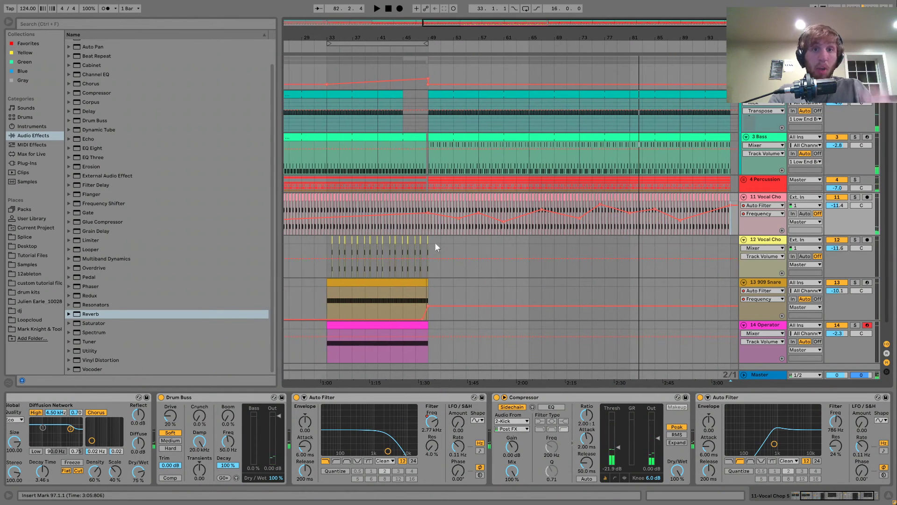
left_click_drag(430, 243, 371, 238)
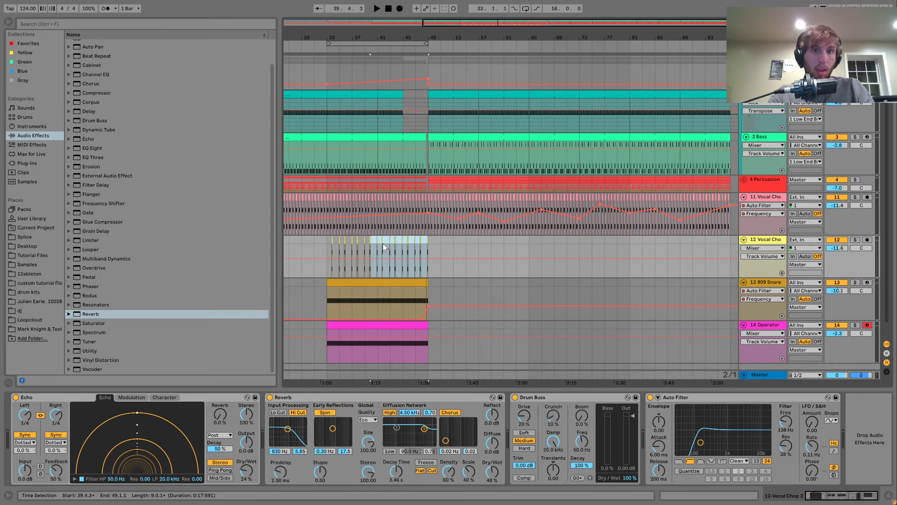
left_click(379, 244, "shift")
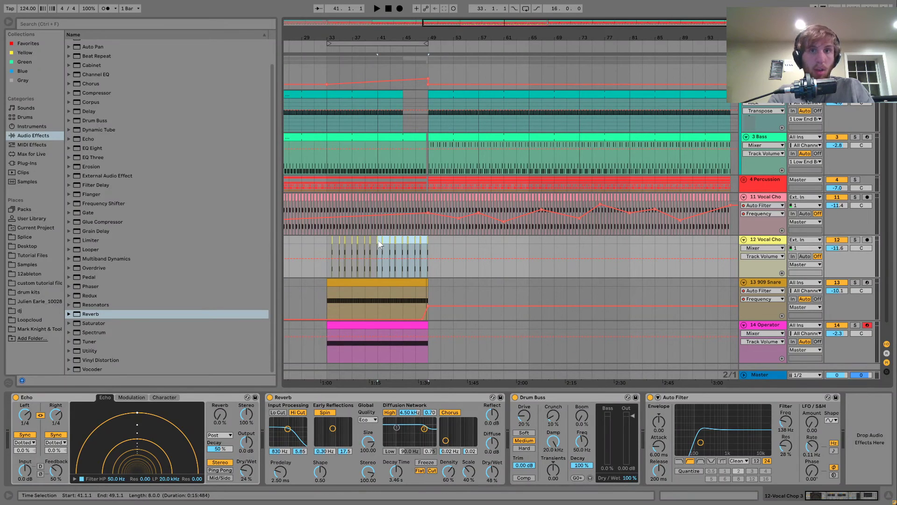
left_click(478, 241)
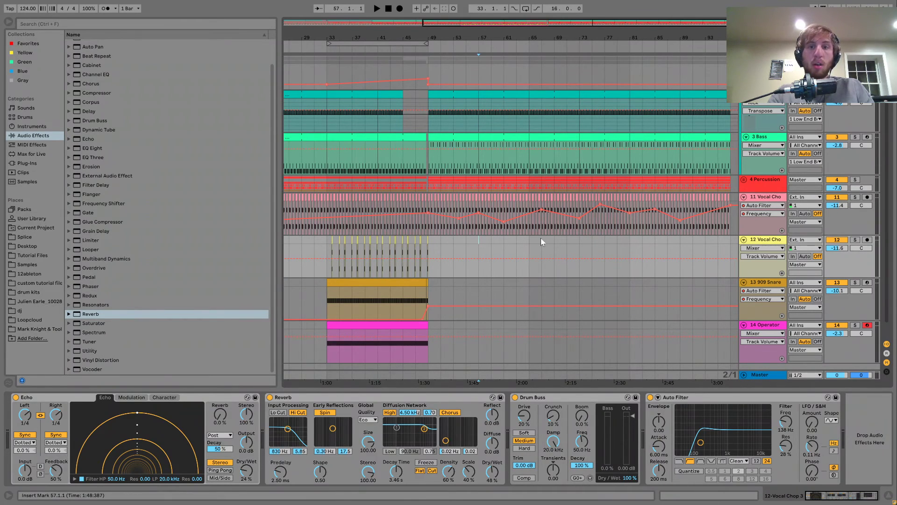
key("ctrl+v")
key("ctrl+v")
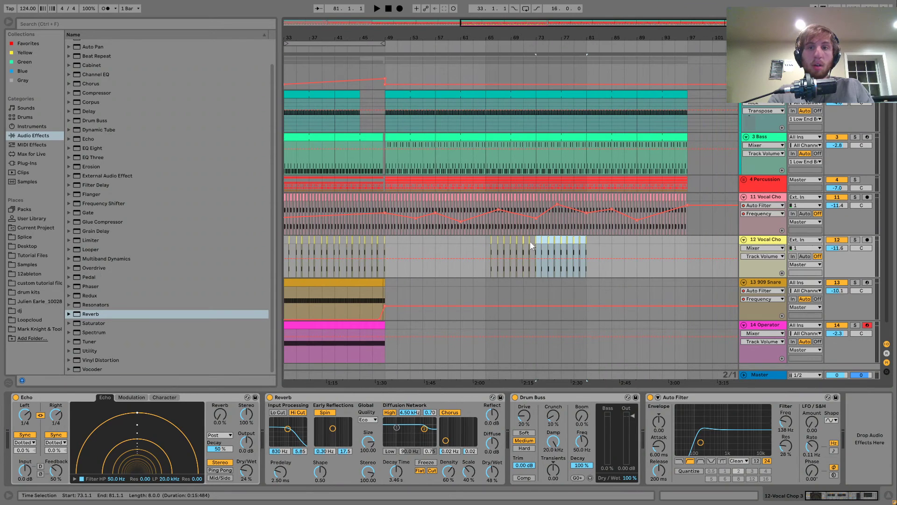
key("ctrl+z")
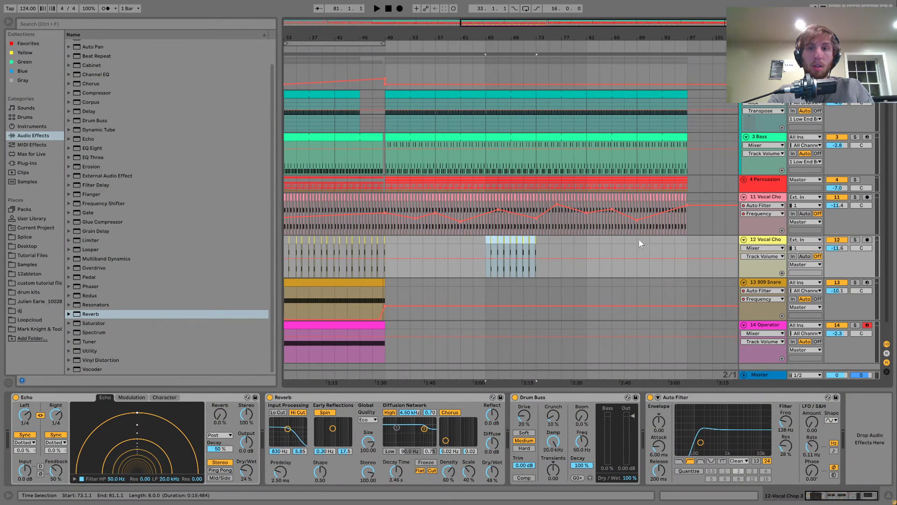
left_click(582, 241)
key("ctrl+v")
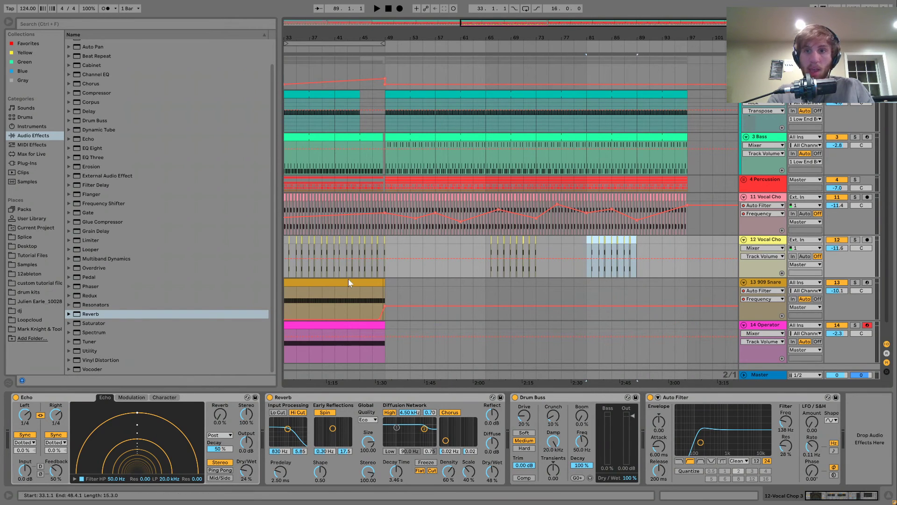
- Search the Tutorial Files for "crash" and preview the Crash.wav sample in the Casey Spillman Tutorial Files folder
scroll(349, 280, "down", 1)
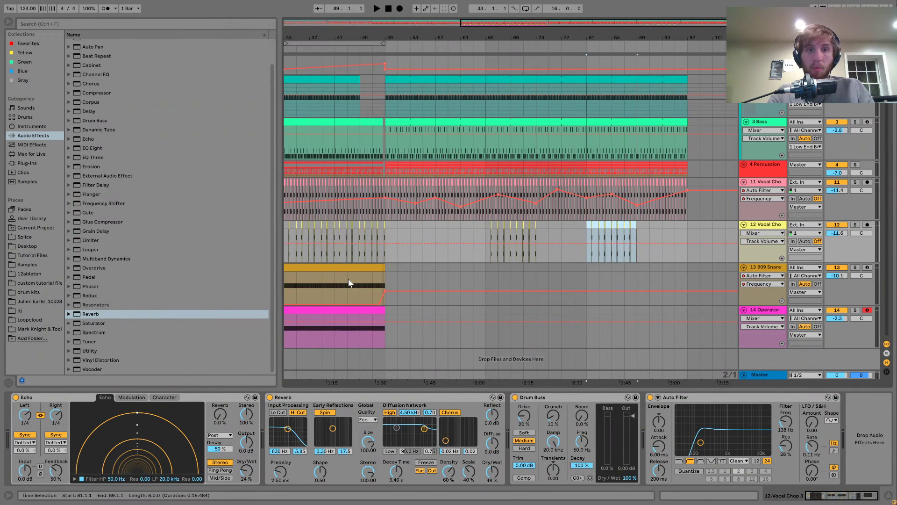
left_click(388, 316)
scroll(388, 317, "left", 5)
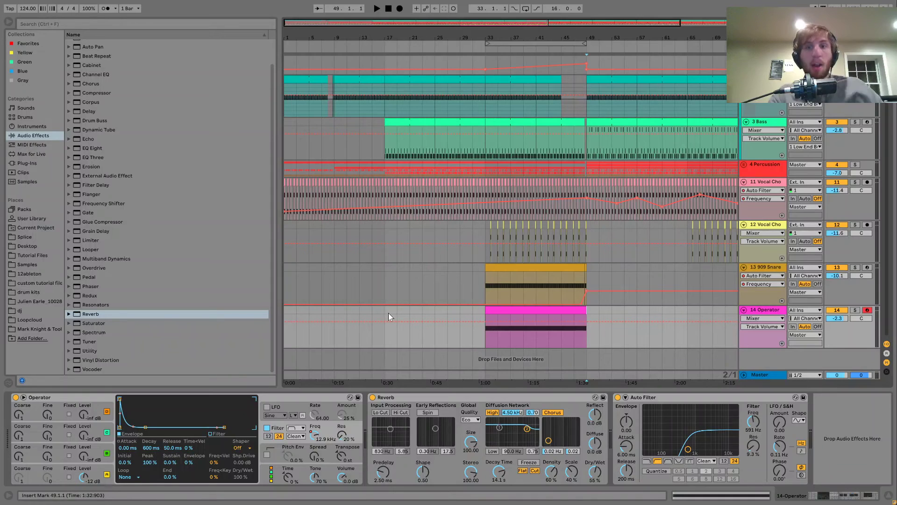
left_click(32, 259)
left_click(63, 21)
type("crash")
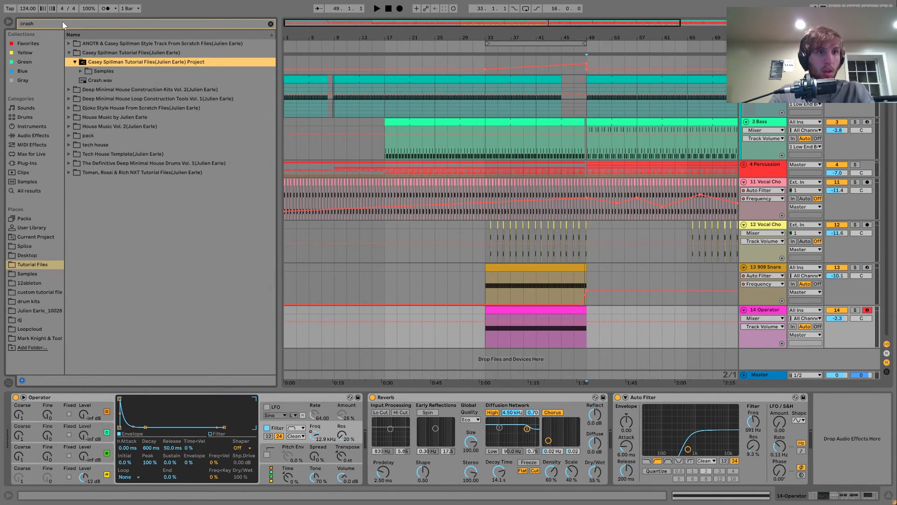
key("Down")
left_click(90, 80)
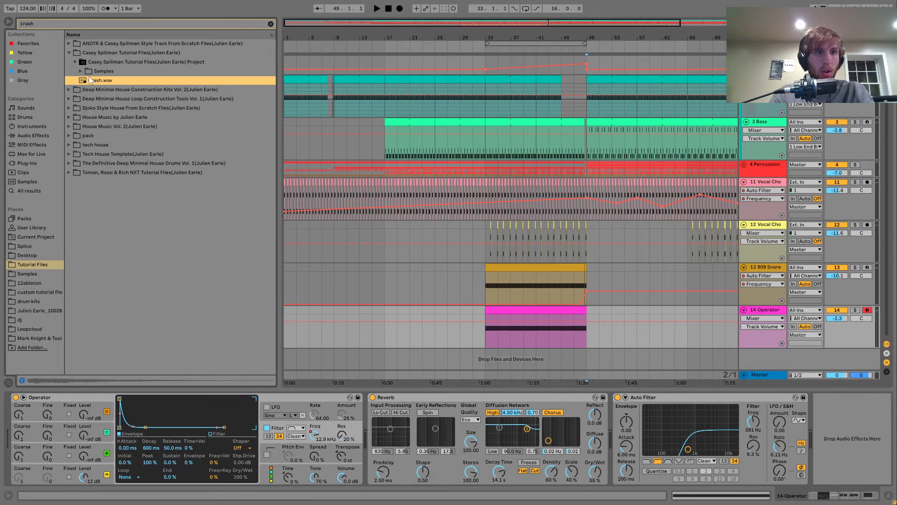
- Expand the tech house folder down to Tech House Tutorial 2 Files and preview its Crash.wav sample
left_click(93, 147)
key("Right")
key("Down")
key("Right")
key("Down")
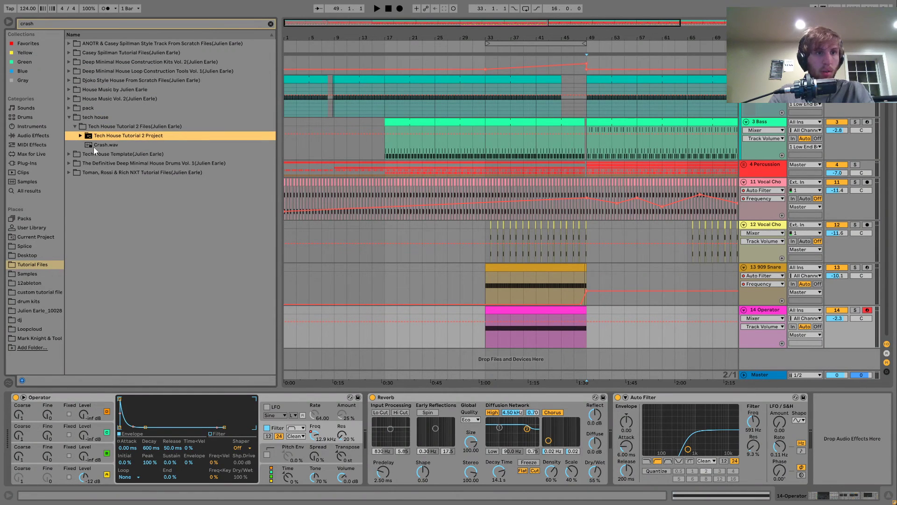
key("Up")
key("Up")
key("Up")
key("Down")
key("Down")
key("Down")
key("Down")
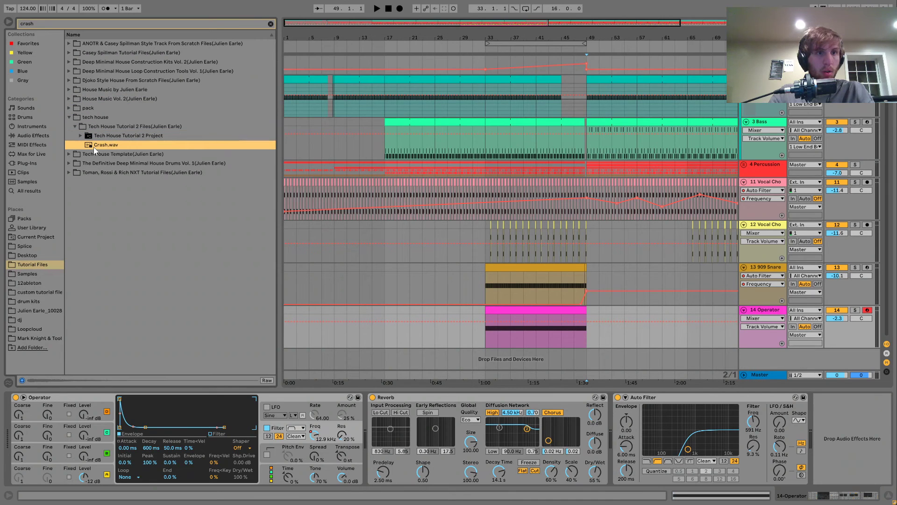
- Add Crash.wav on a new audio track at bar 49 and open the clip's sample view
left_click(589, 355)
key("Return")
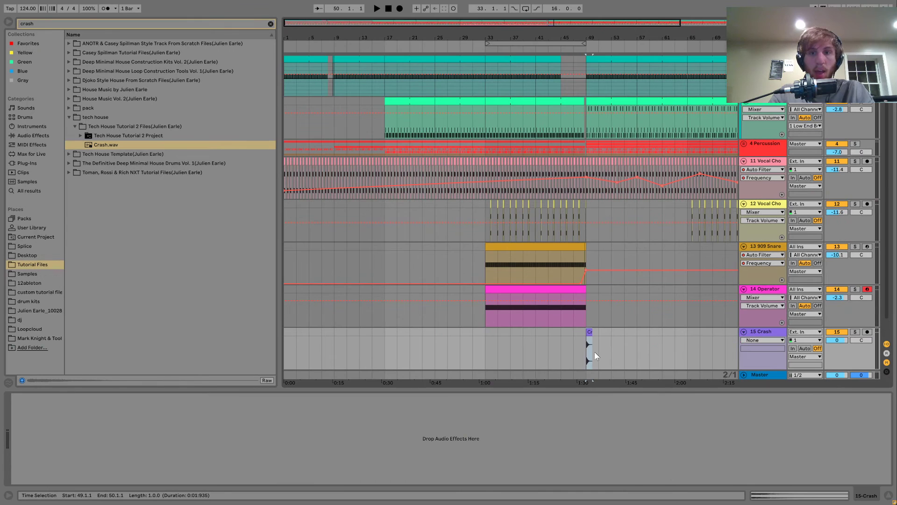
double_click(589, 338)
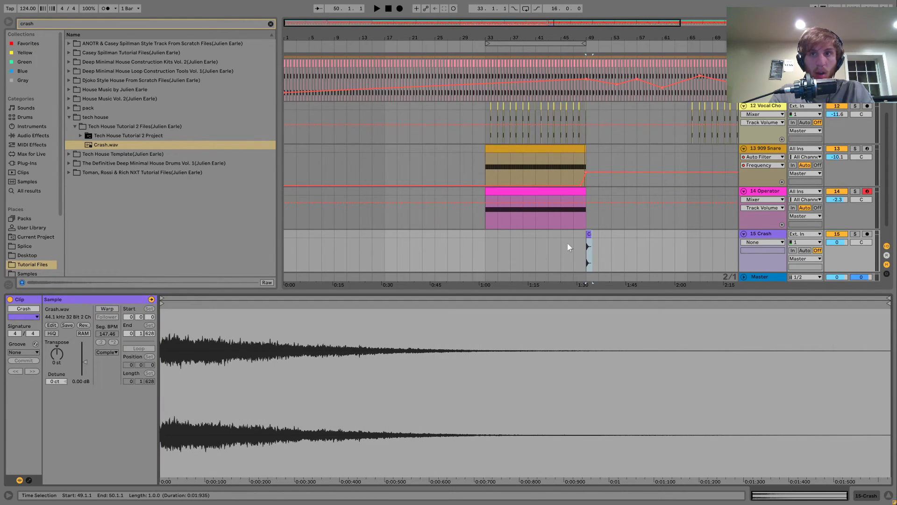
- Play the transition from bar 47, lower the Crash track's volume to -6.6 dB and show the track's device chain
left_click(569, 247)
key("space")
left_click_drag(841, 244, 841, 244)
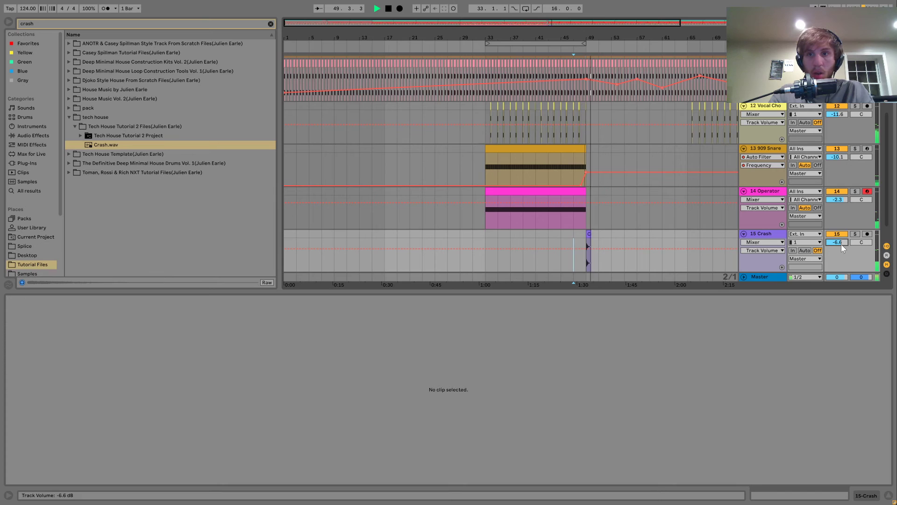
left_click(761, 234)
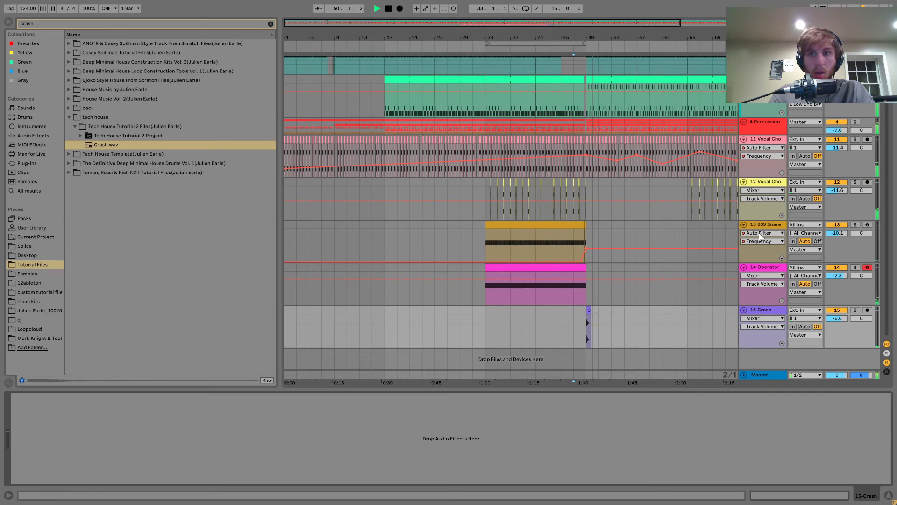
- Add a Reverb to the Crash track, turn off its Hi Cut input filter and set the decay time to 4.55 s
left_click(270, 24)
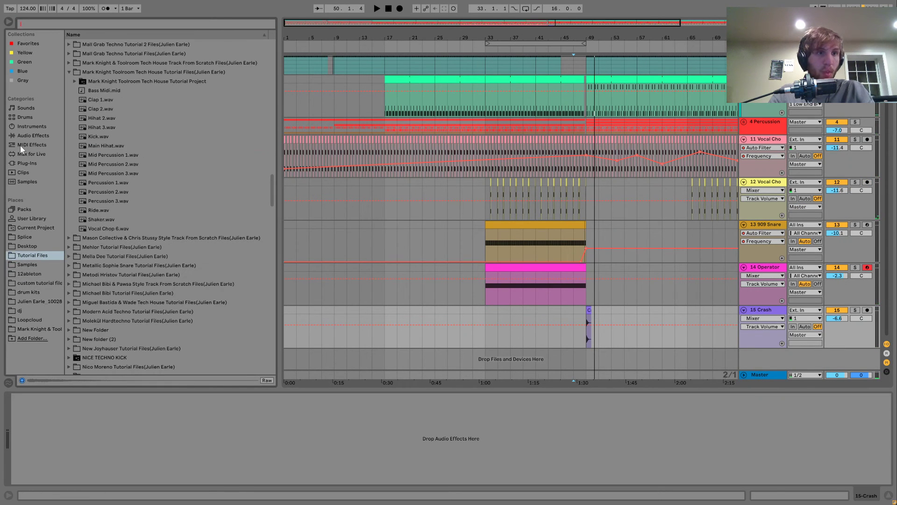
left_click(29, 137)
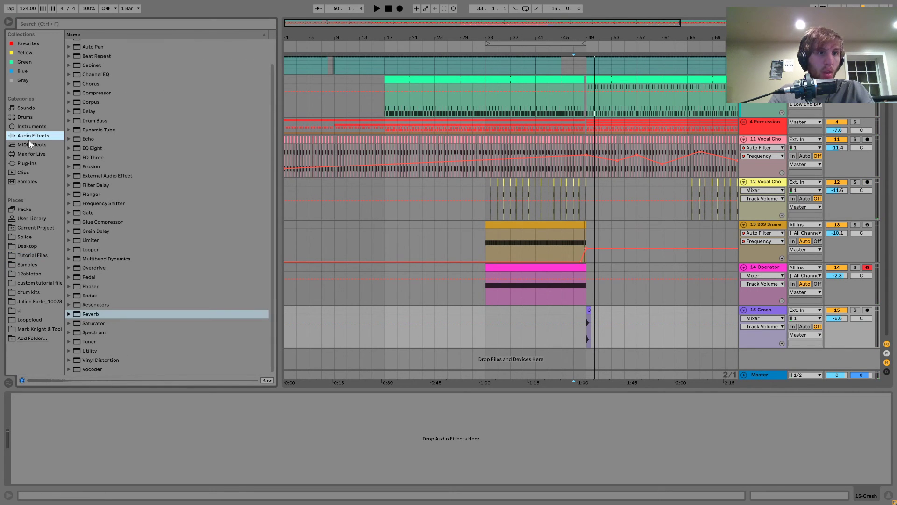
left_click(82, 314)
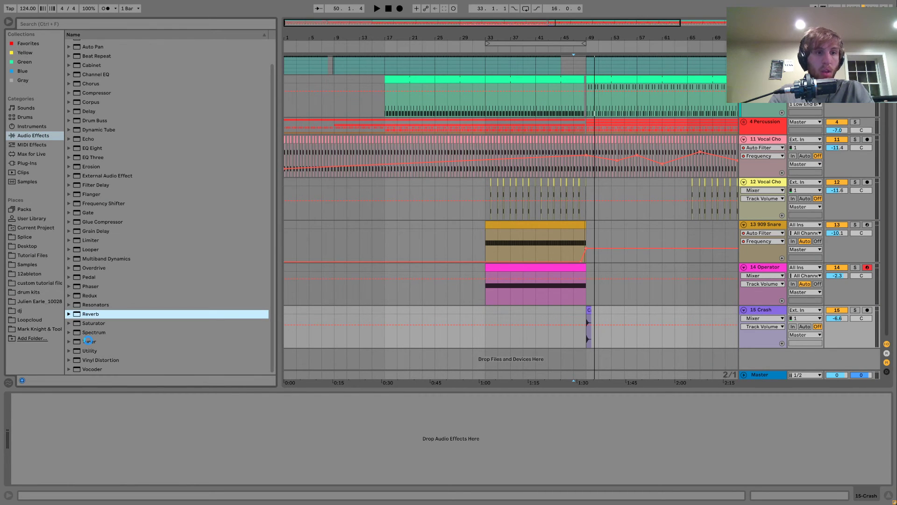
left_click_drag(88, 340, 61, 421)
left_click(44, 412)
left_click_drag(142, 471, 142, 449)
- Play the transition from bar 47 and set the Crash track's volume to -5.6 dB
key("space")
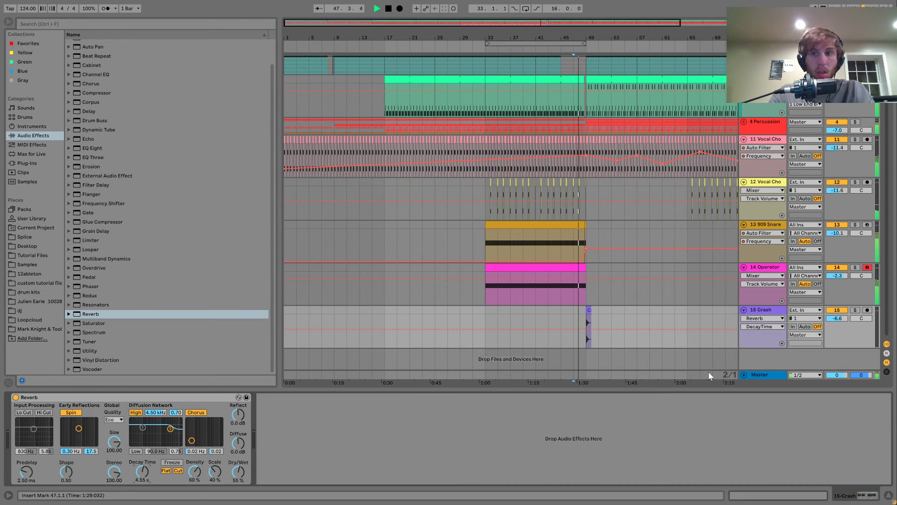
left_click_drag(849, 317, 849, 321)
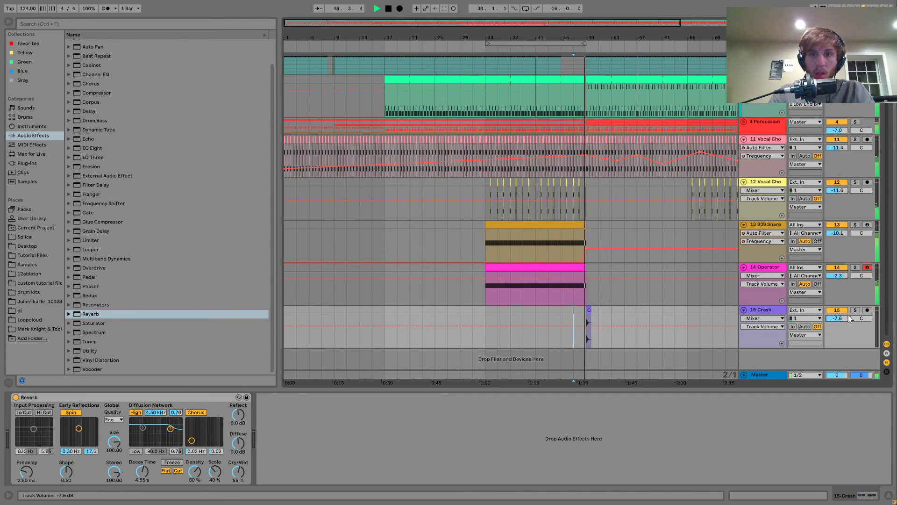
scroll(849, 317, "up", 3)
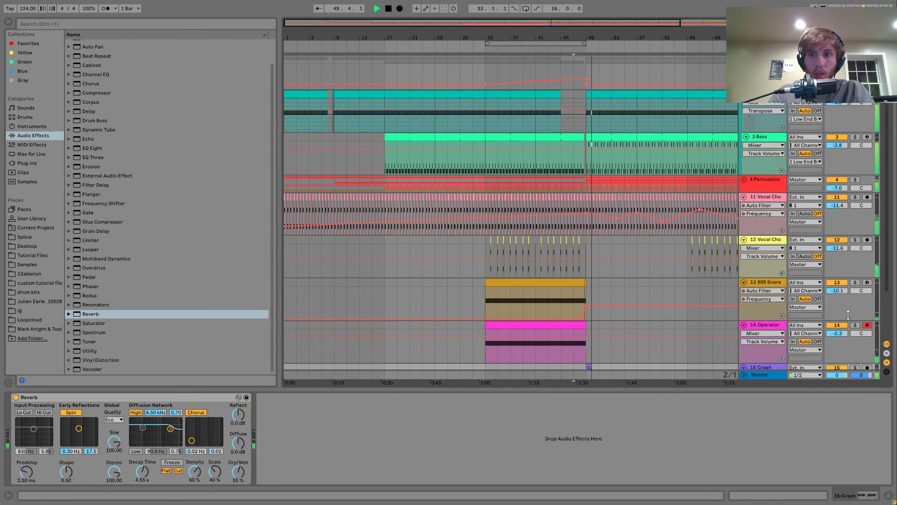
scroll(849, 315, "down", 2)
scroll(848, 315, "down", 1)
left_click_drag(848, 317, 847, 332)
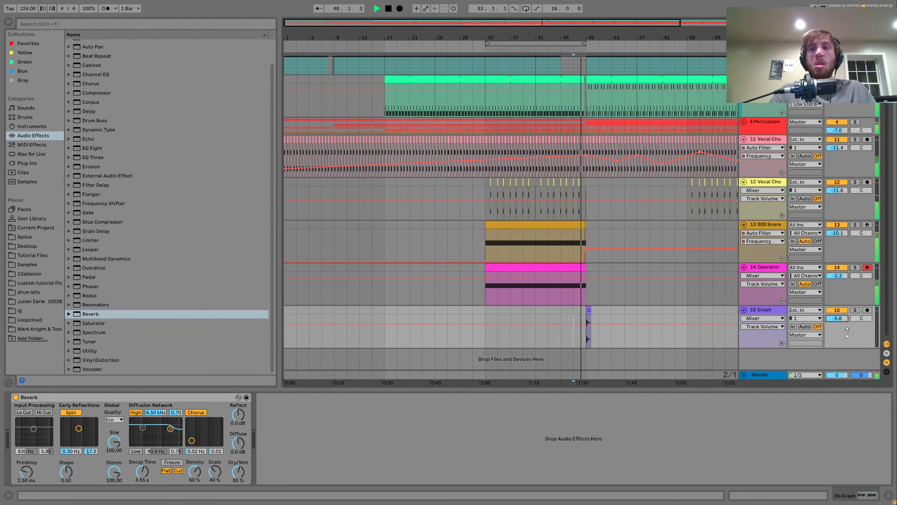
- Lower the 909 Snare track's volume to -11.1 dB while the transition plays, and stop playback
left_click(837, 276)
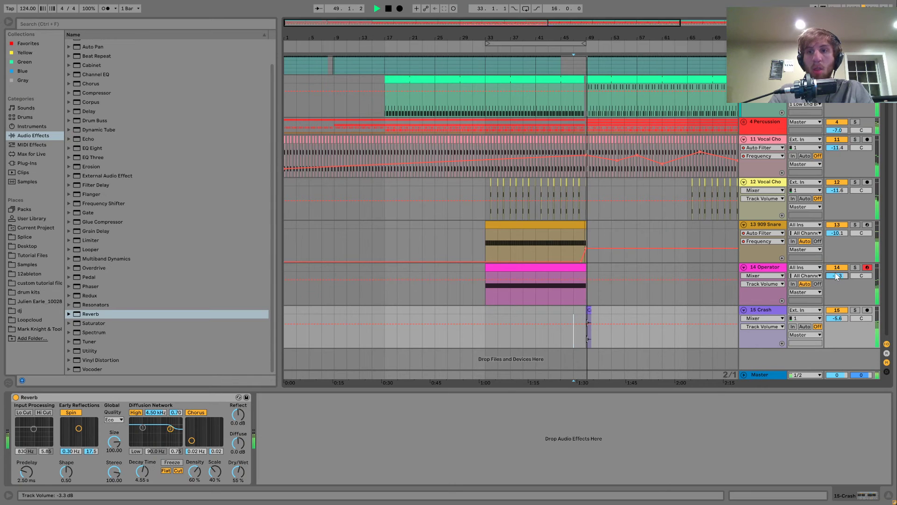
left_click_drag(846, 231, 846, 232)
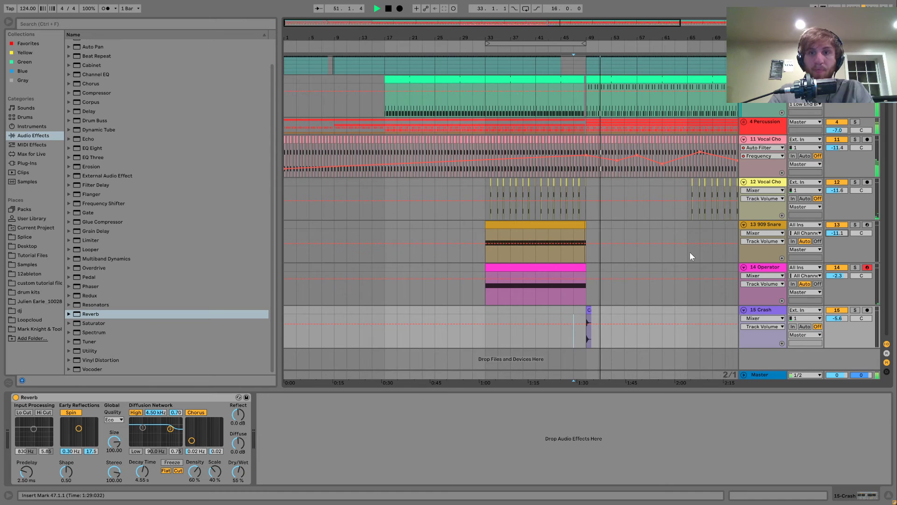
key("space")
left_click(542, 311)
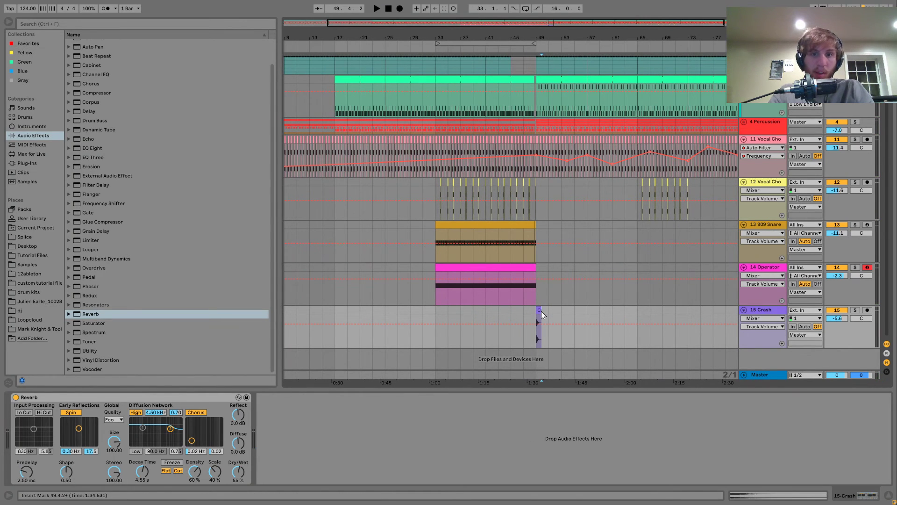
- Duplicate the 16-bar Crash section from bar 49 twice, so the crash also hits at bars 65 and 81
key("shift+Left")
scroll(541, 310, "right", 5)
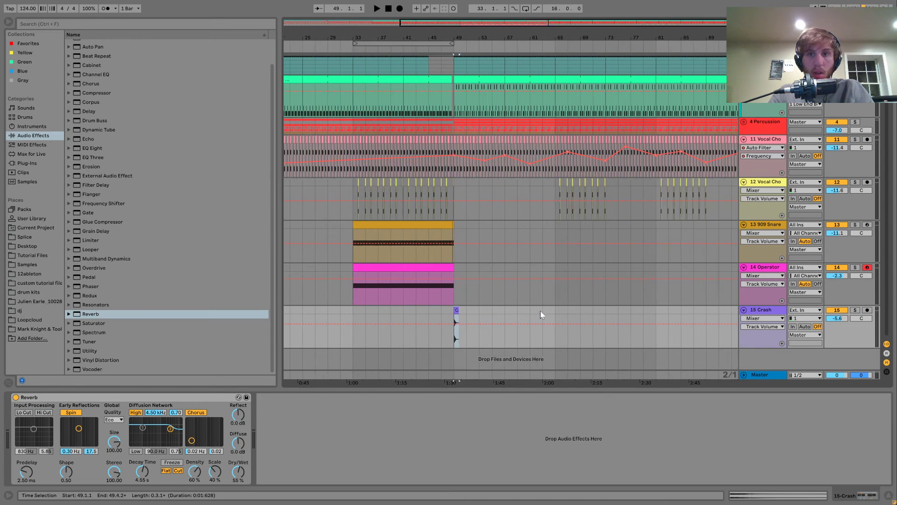
scroll(540, 311, "right", 3)
left_click_drag(556, 318, 498, 309)
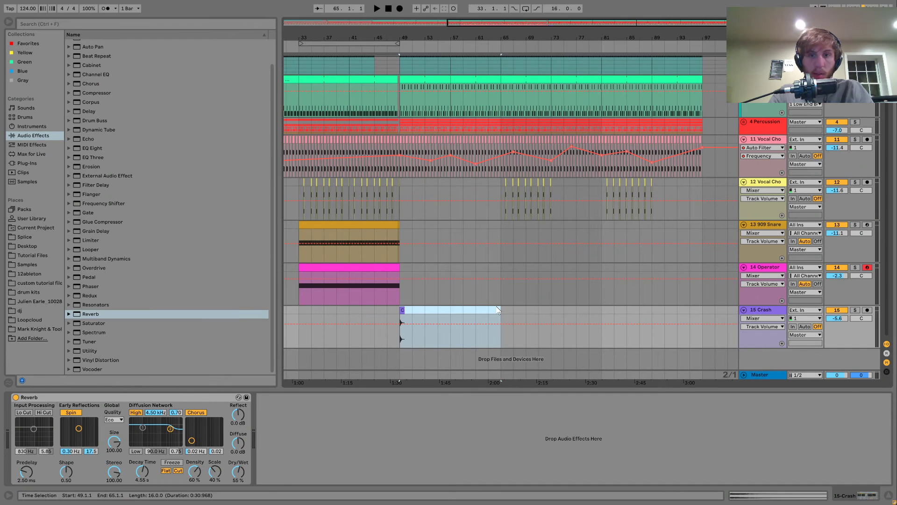
key("ctrl+d")
key("ctrl+d")
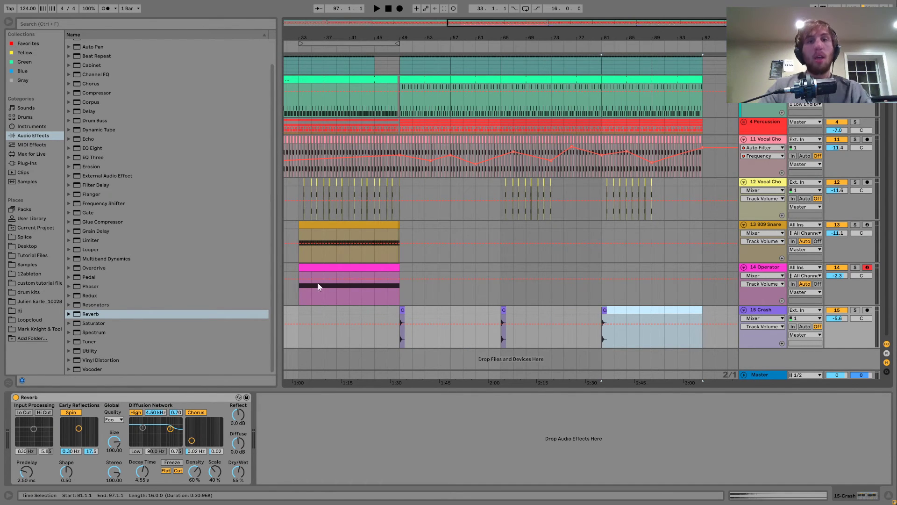
- Automate the Low End Bus's Auto Filter to switch on at bars 56, 63–64, 72, 79–80, 88 and 95–96
scroll(319, 281, "up", 3)
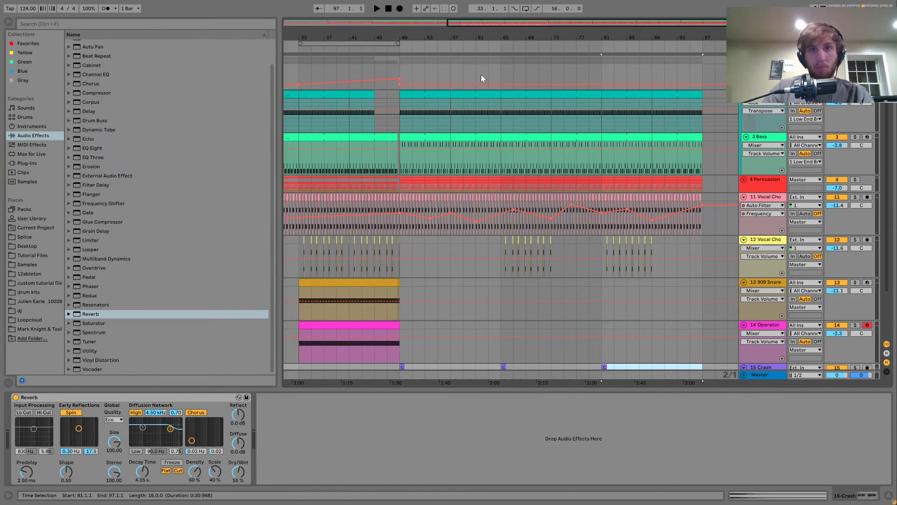
mouse_move(441, 38)
left_mouse_down()
mouse_move(453, 82)
mouse_move(452, 72)
left_mouse_up()
left_click(452, 80)
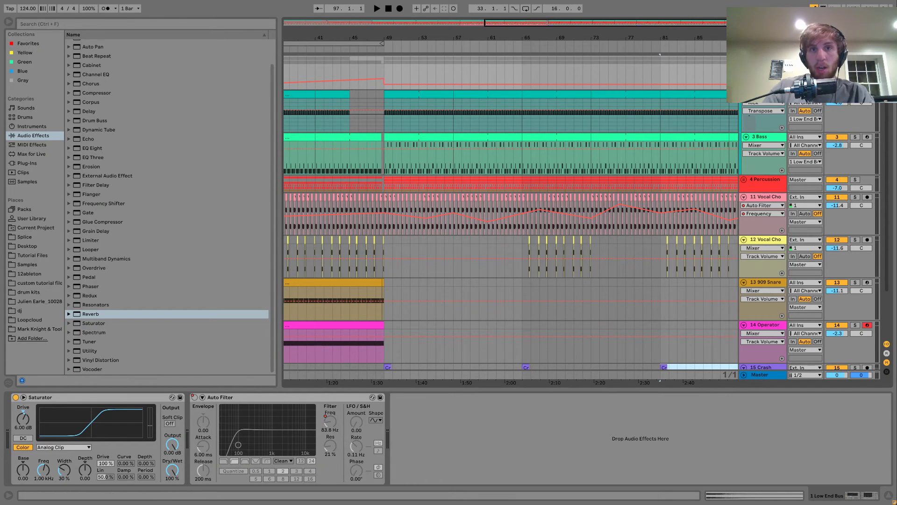
left_click_drag(378, 79, 379, 69)
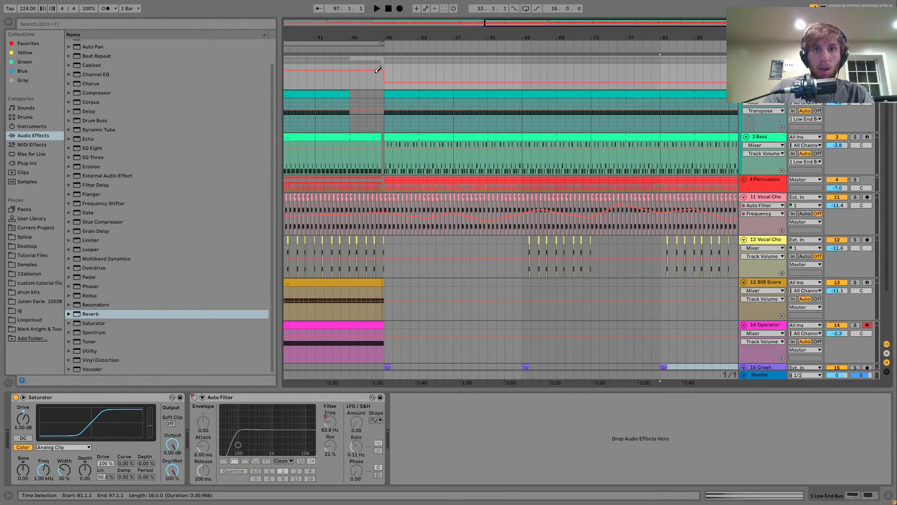
left_click(451, 69)
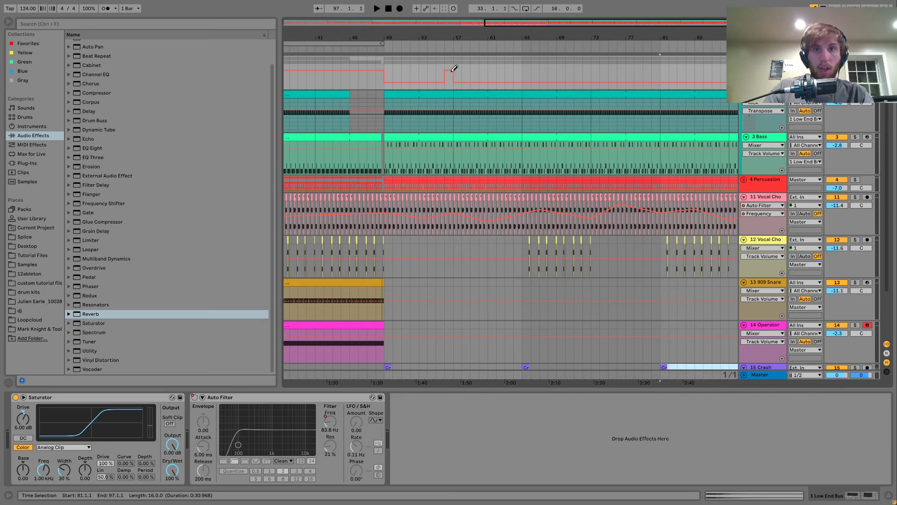
left_click(514, 69)
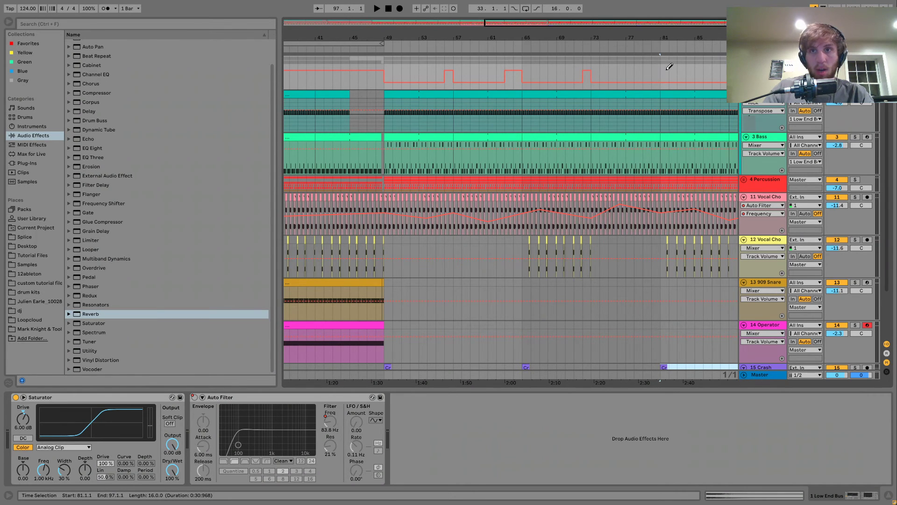
left_click_drag(662, 68, 651, 65)
scroll(650, 67, "right", 5)
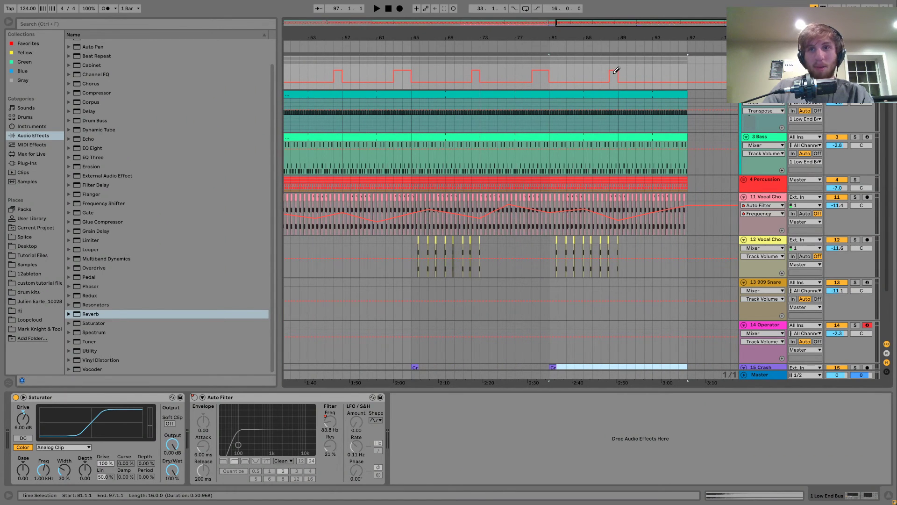
left_click_drag(678, 69, 685, 62)
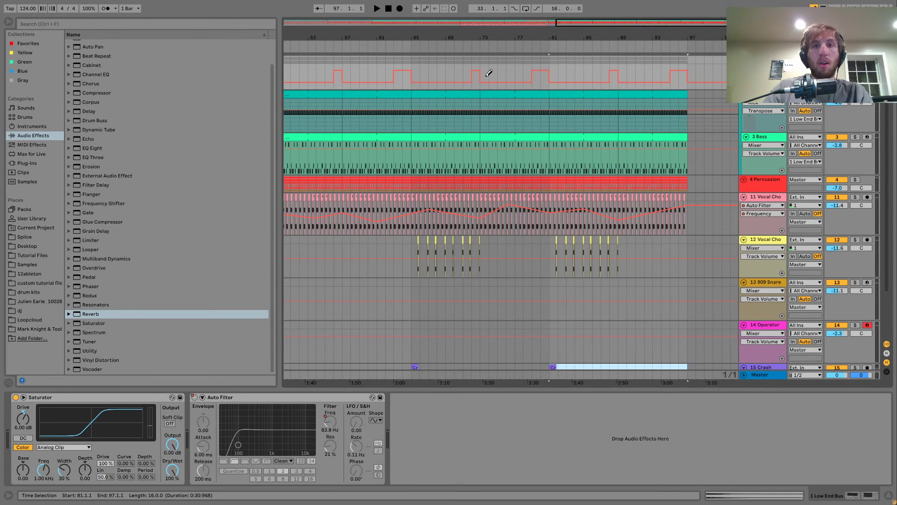
- Make the Low End Bus's Auto Filter stay on from bar 80 to bar 89, and play briefly from bar 79
scroll(452, 77, "left", 2)
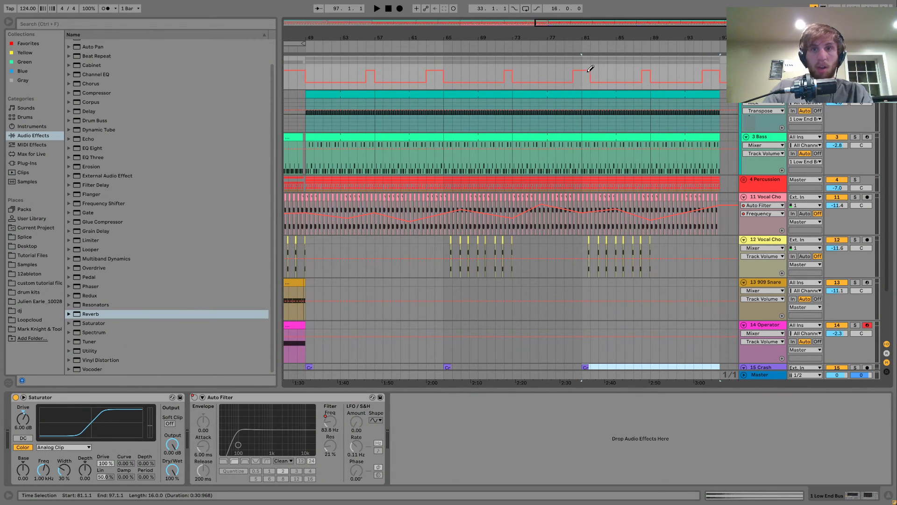
left_click_drag(590, 69, 649, 63)
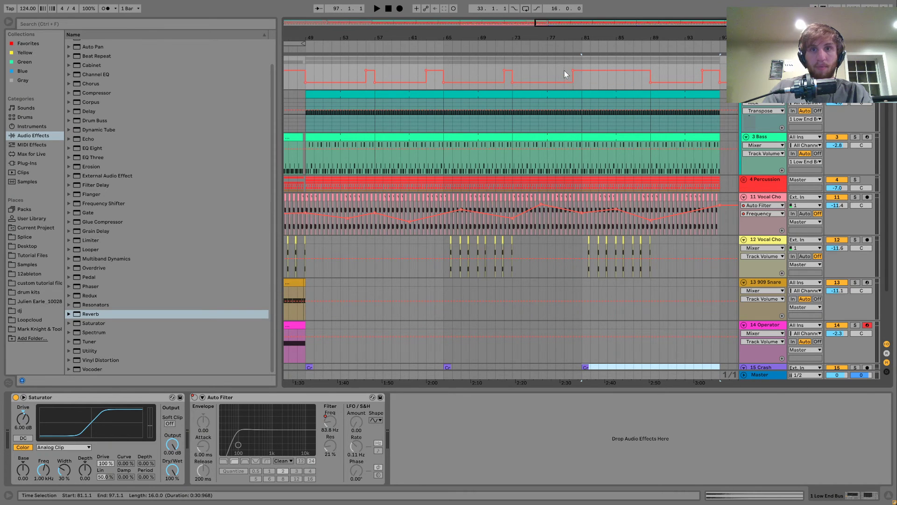
left_click(566, 98)
key("space")
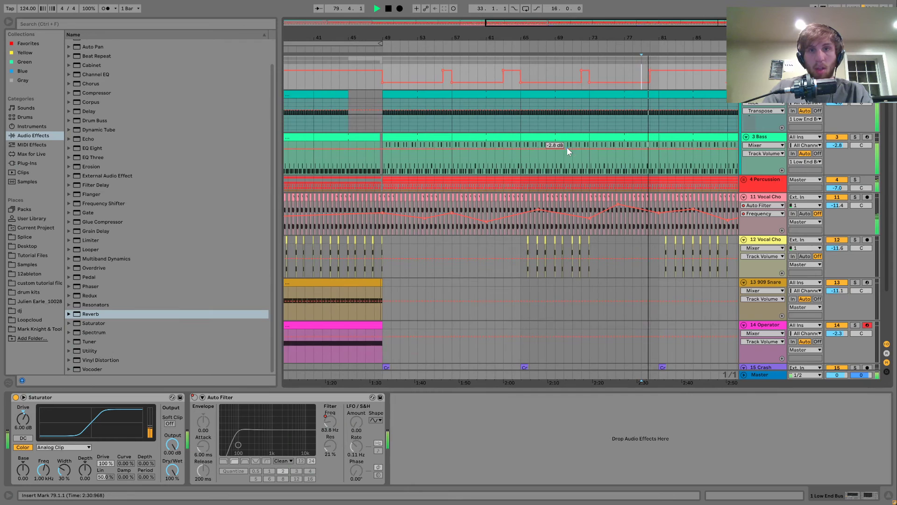
scroll(566, 150, "down", 1)
key("space")
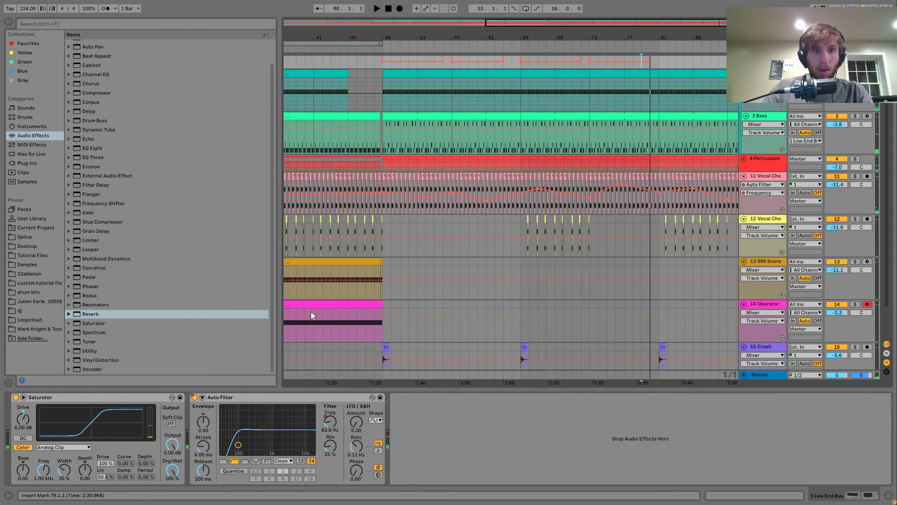
- Copy the 909 Snare and Operator build-up clips to bars 81–89 and play from bar 81
left_click_drag(310, 334, 660, 260)
key("ctrl+d")
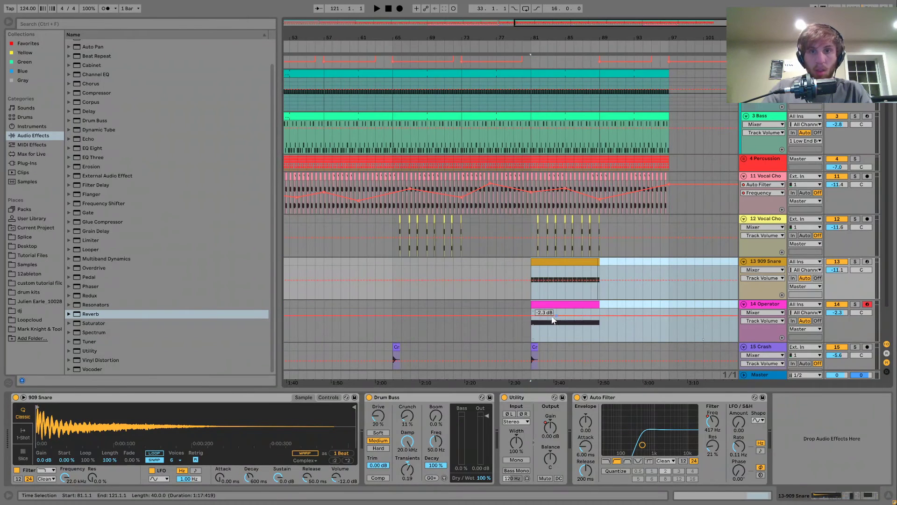
key("space")
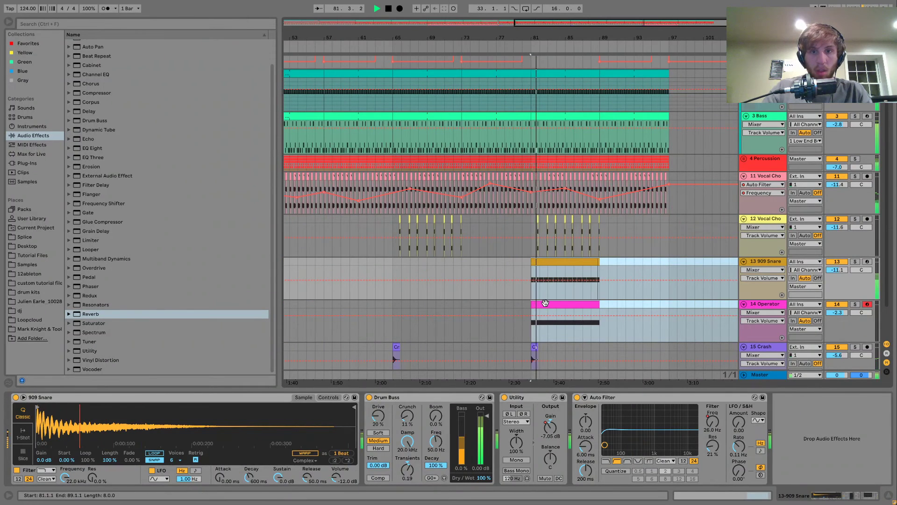
- Redraw the sustained B2 note from the start of the Operator clip at bar 81 and show the track's device chain
double_click(537, 305)
left_click(149, 371)
double_click(150, 371)
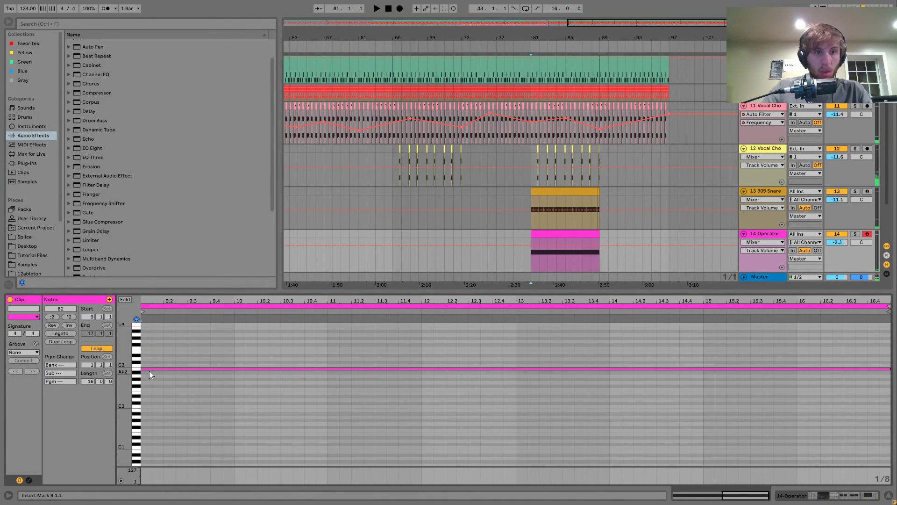
key("Delete")
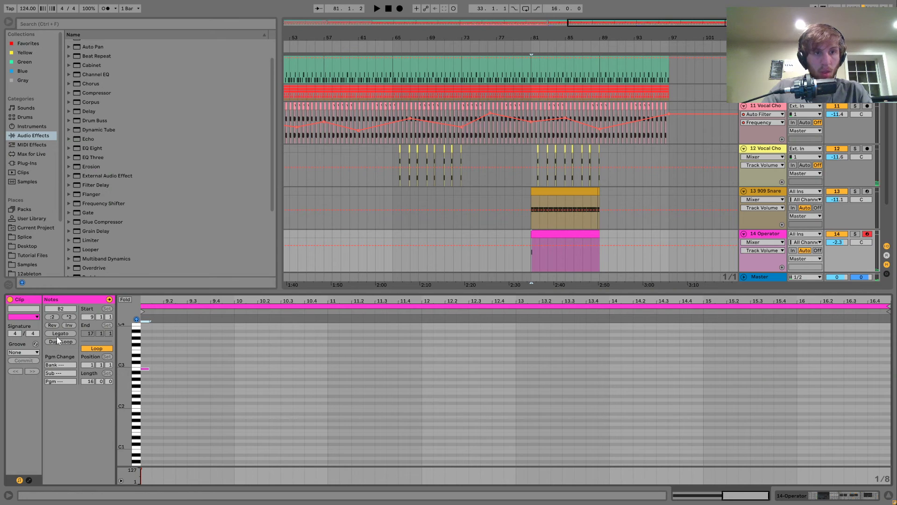
left_click(786, 235)
- Play from bar 80 and display the Low End Bus's Auto Filter frequency automation
scroll(786, 234, "up", 3)
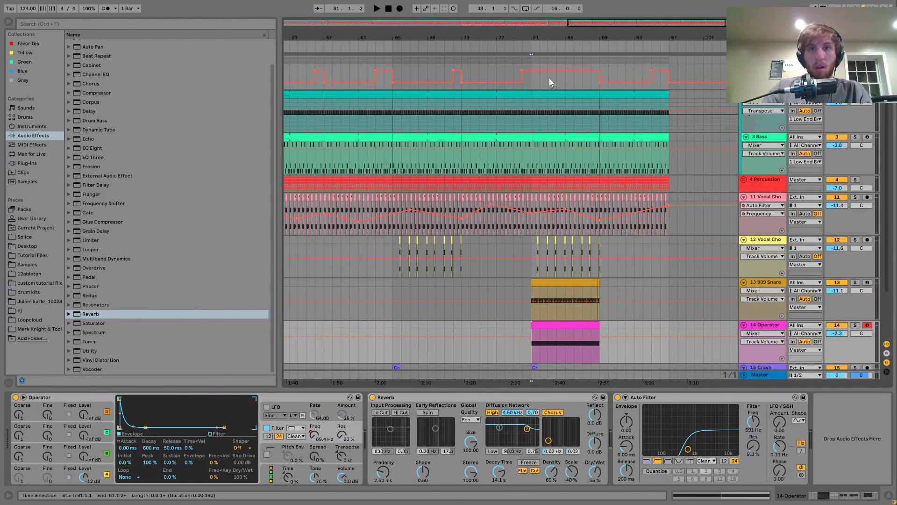
left_click(522, 57)
key("space")
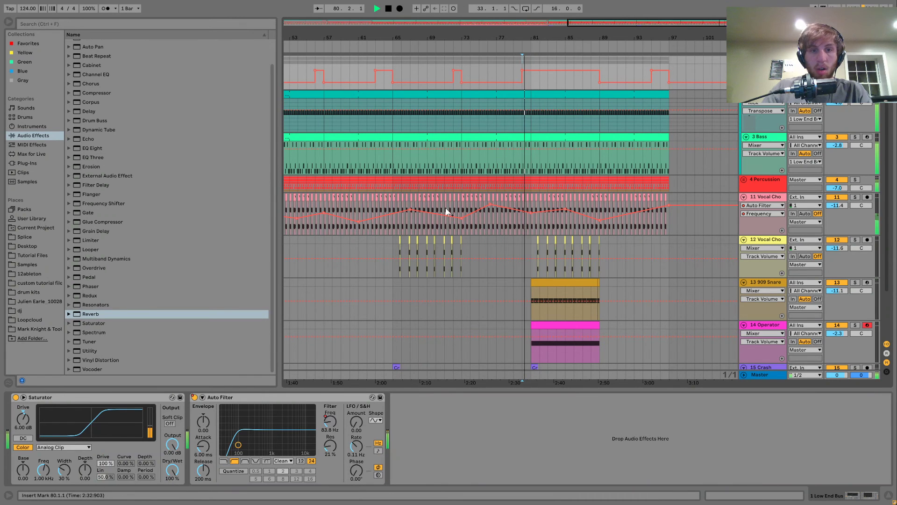
left_click(333, 420)
key("space")
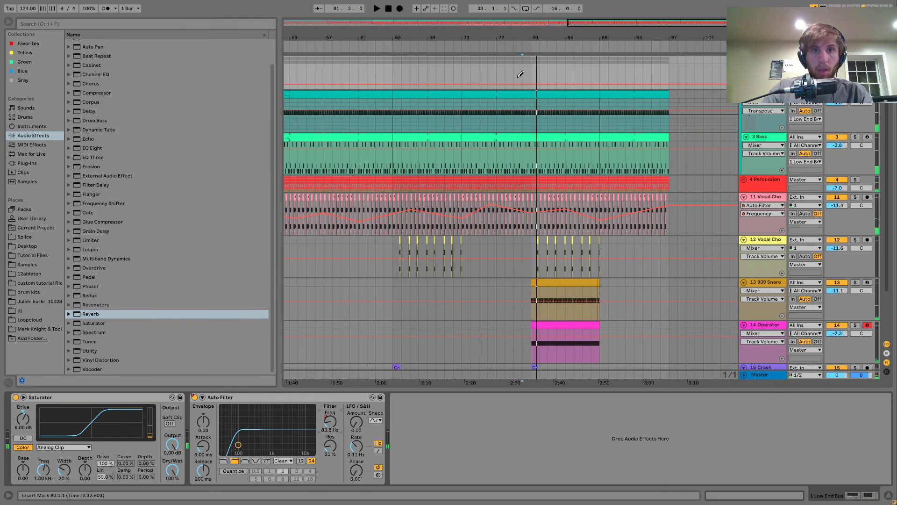
- Raise the Low End Bus's filter frequency automation from bar 49 onward to 125 Hz and resume playback
scroll(495, 74, "left", 8)
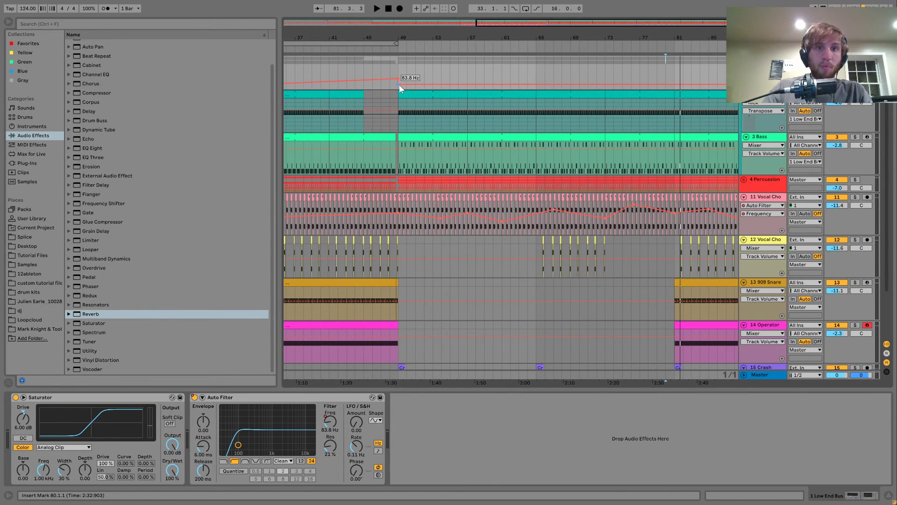
mouse_move(399, 85)
left_mouse_down()
mouse_move(390, 77)
mouse_move(398, 80)
left_mouse_up()
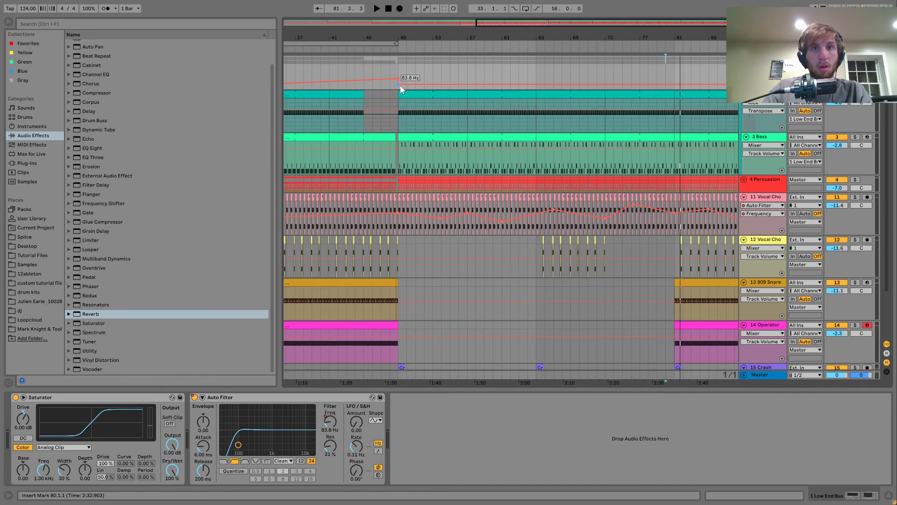
key("space")
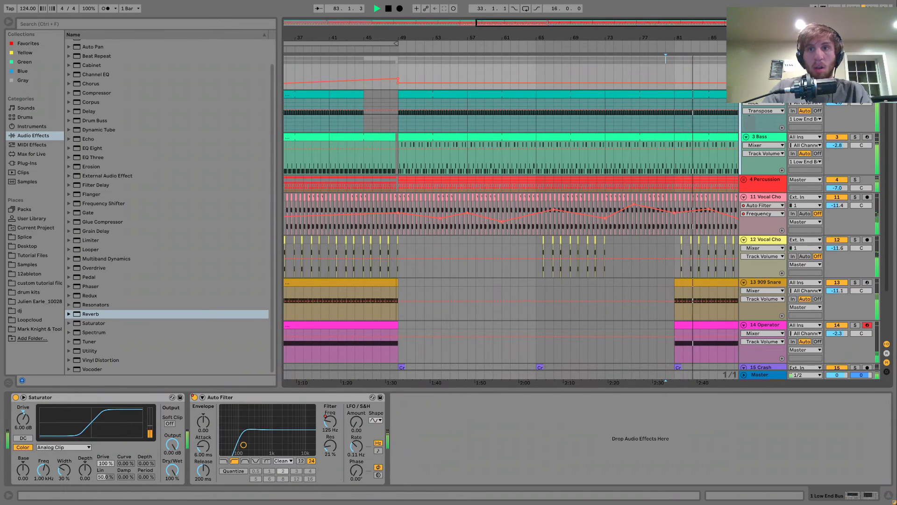
- Set the Vocal Chop 3 track's volume to -10.6 dB during playback and show its device chain
scroll(765, 133, "down", 5)
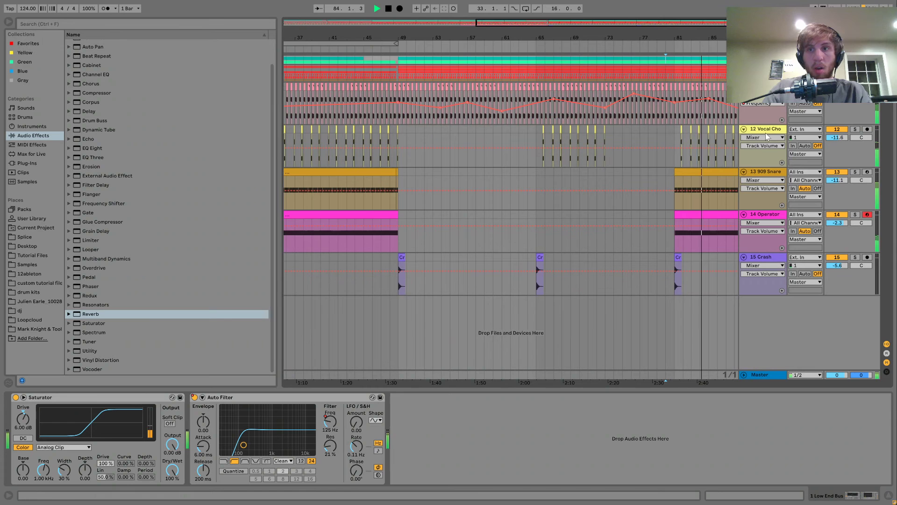
scroll(843, 138, "up", 1)
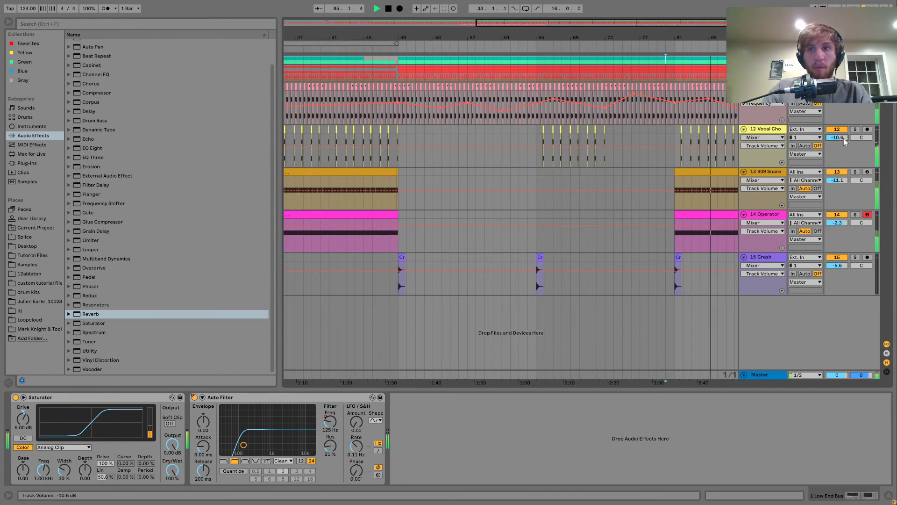
left_click(754, 131)
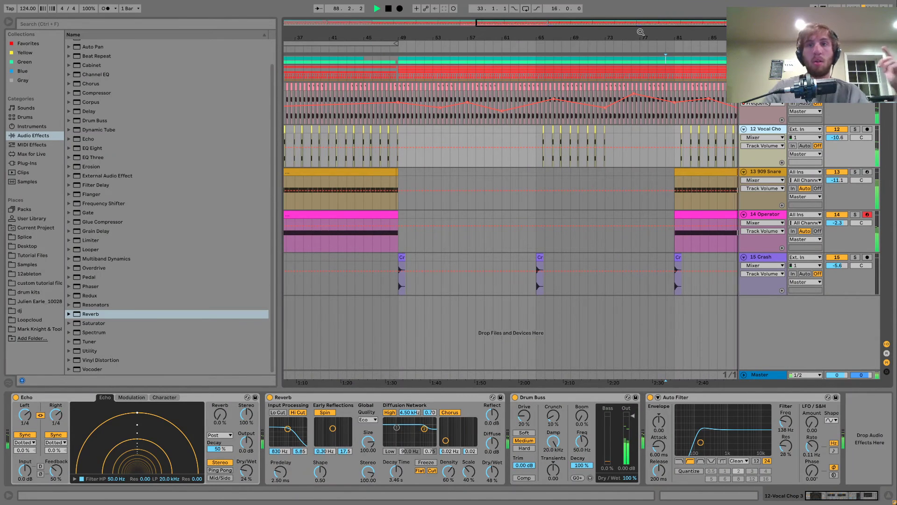
left_click_drag(595, 35, 595, 32)
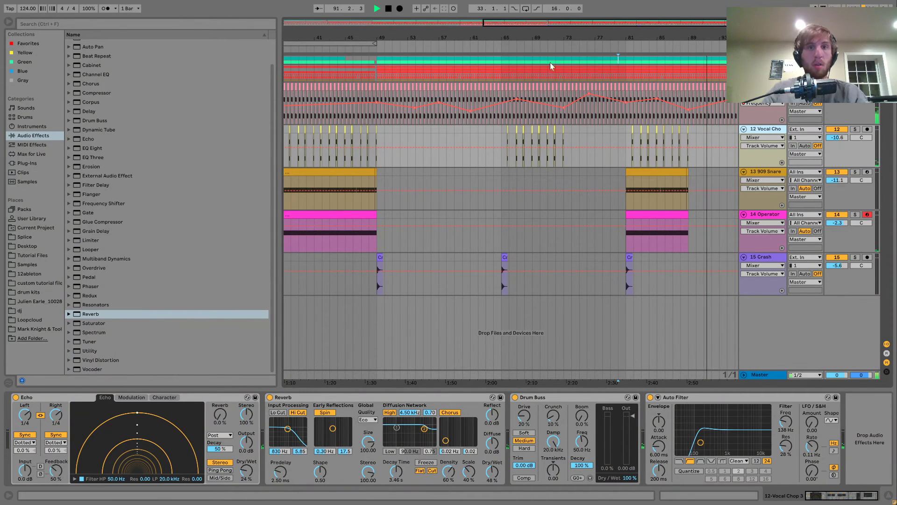
- Stop playback at bar 57, insert a MIDI track below Vocal Chop 3 and load Operator on it
left_click(440, 134)
key("space")
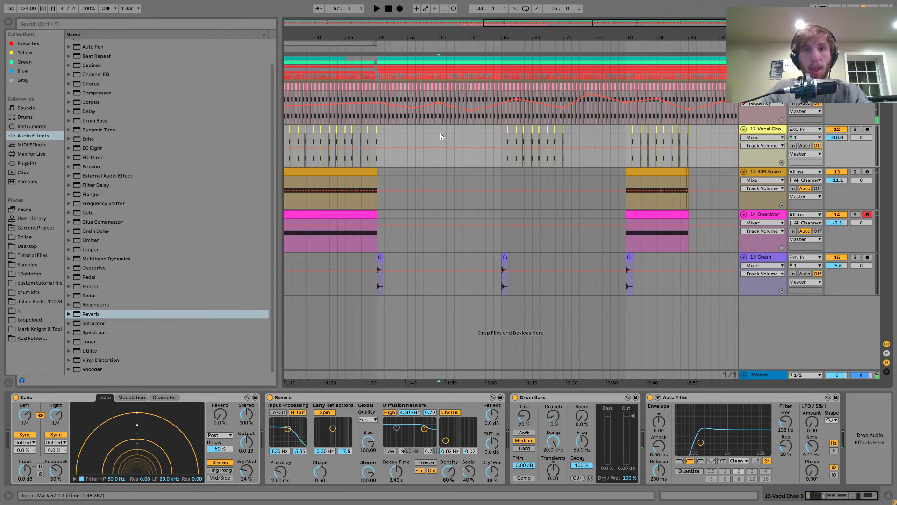
key("ctrl+shift+t")
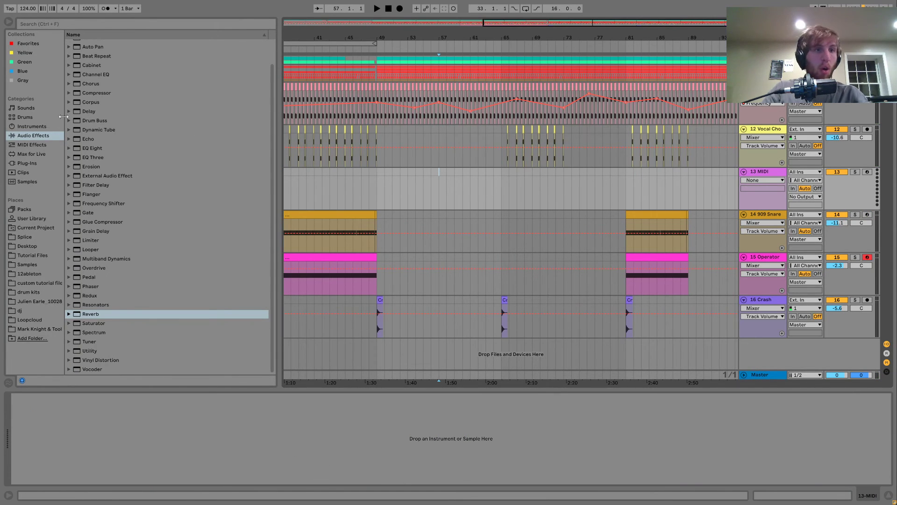
left_click(26, 117)
left_click(47, 126)
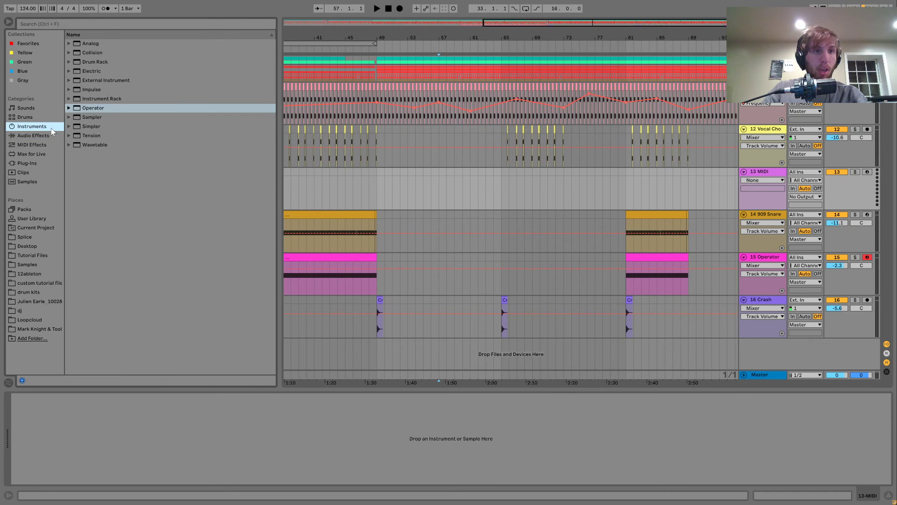
double_click(106, 109)
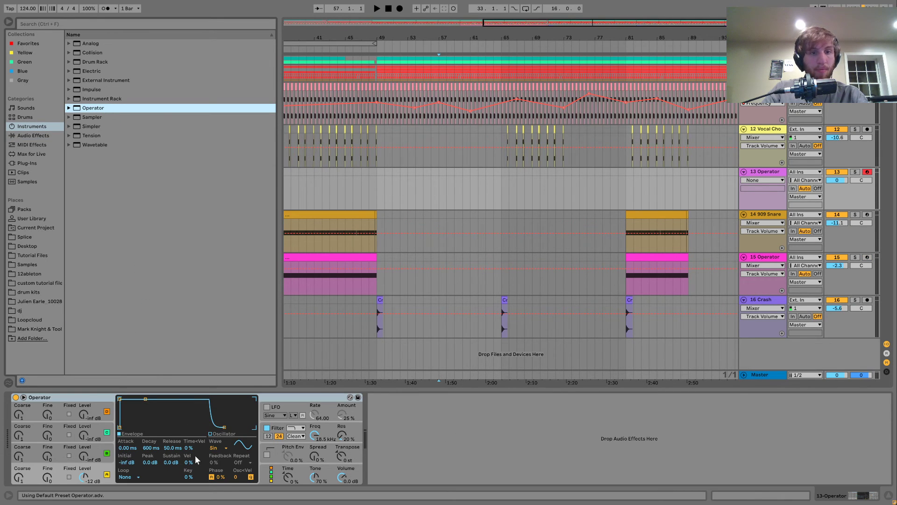
- Choose oscillator A's waveform on the new Operator, set its filter to high-pass at 577 Hz and hide the automation lanes
left_click(216, 448)
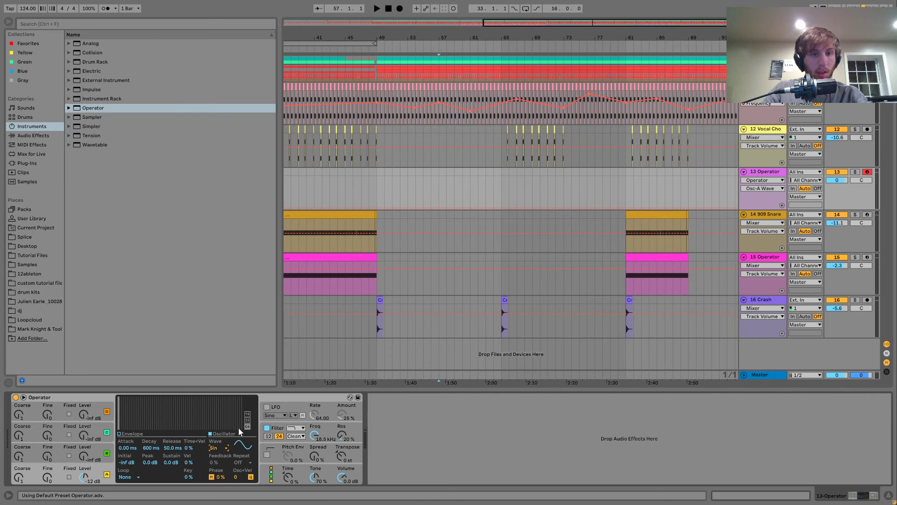
left_click(297, 428)
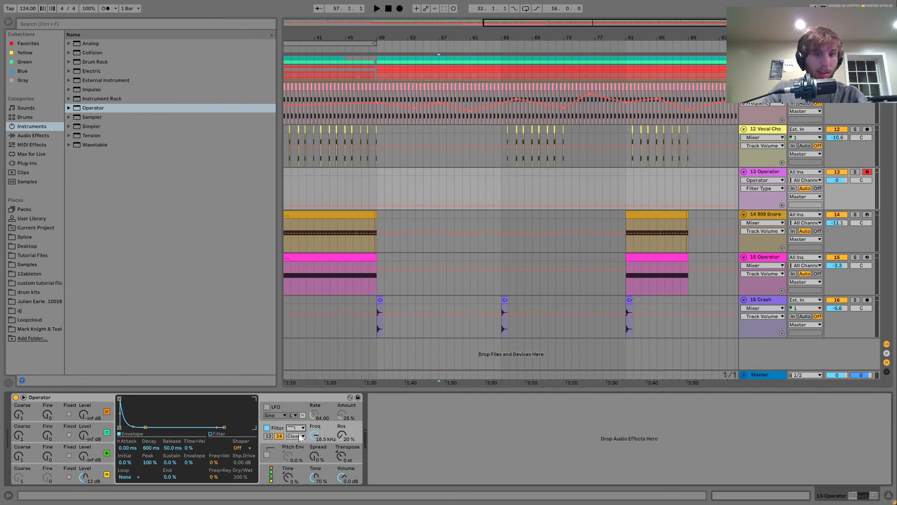
left_click(301, 441)
left_click_drag(314, 435, 314, 479)
key("a")
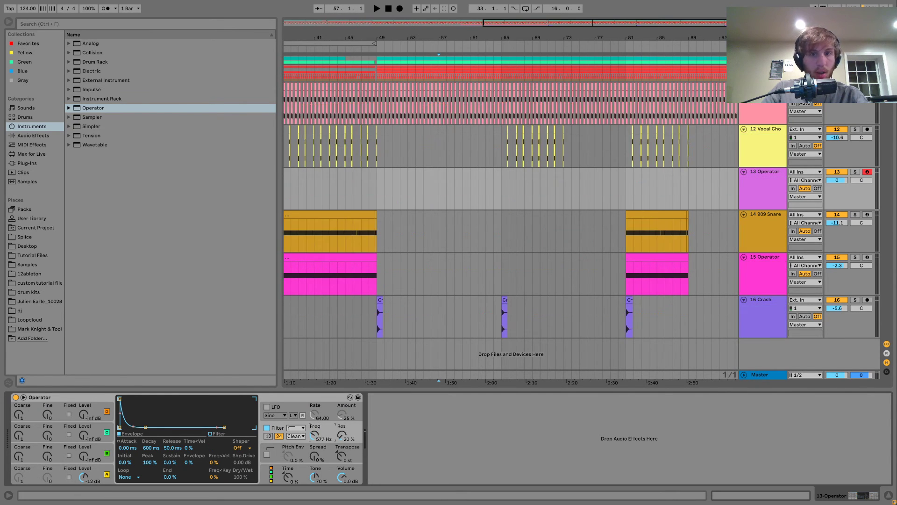
- Set track 13 Operator's filter frequency to 2.17 kHz and copy only the Reverb from track 15 Operator onto it
left_click_drag(310, 434, 310, 425)
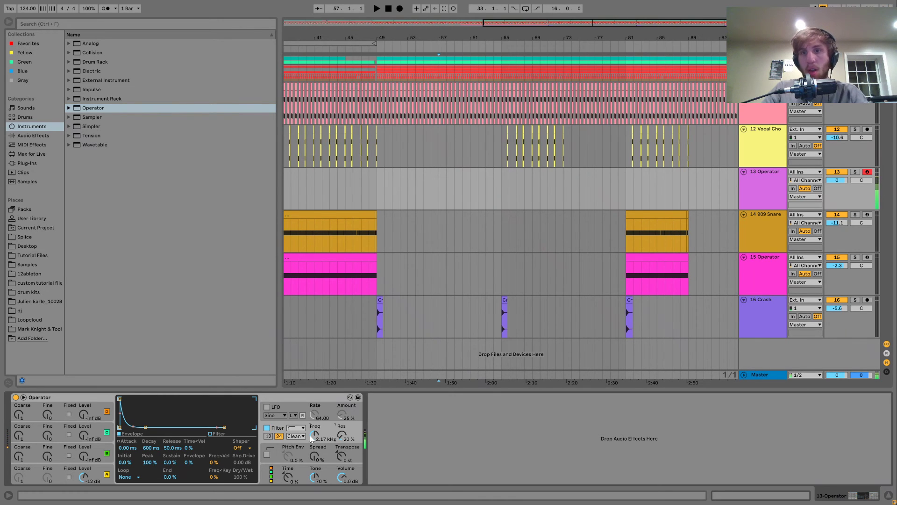
left_click(779, 270)
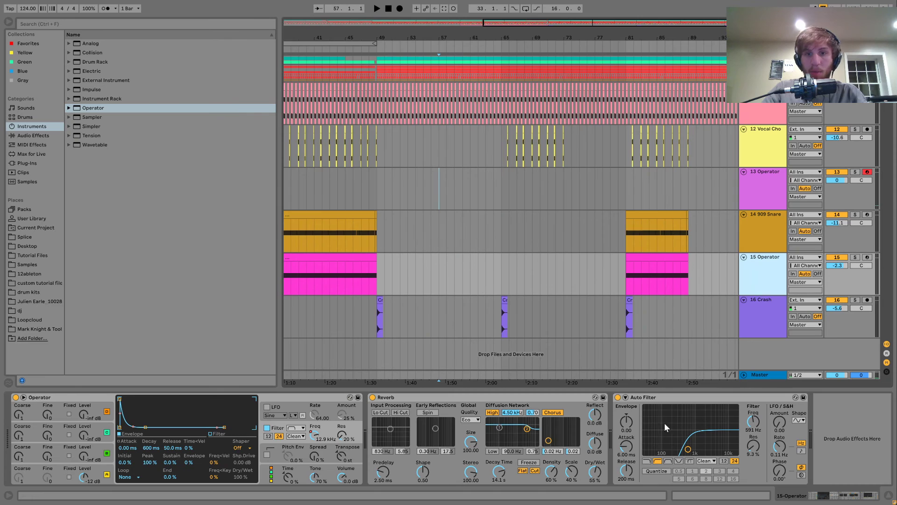
left_click(566, 396)
left_click(660, 399, "shift")
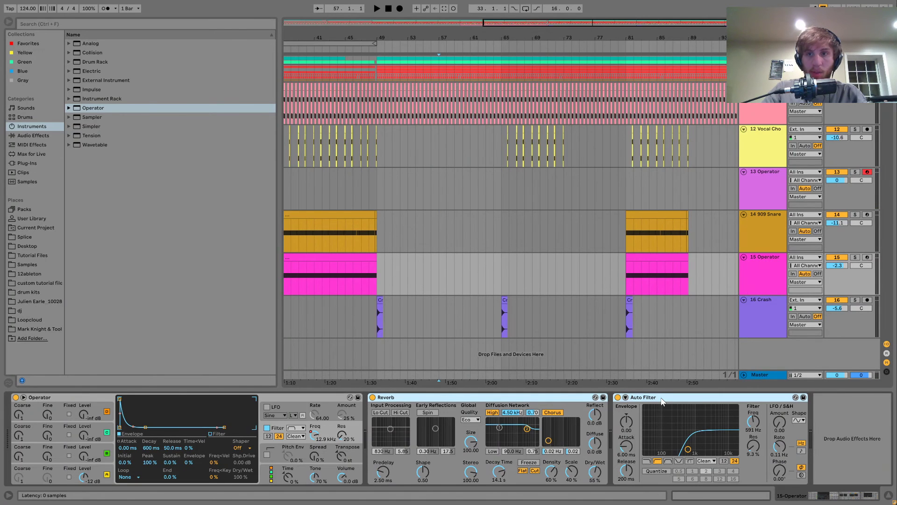
left_click_drag(481, 218, 474, 183)
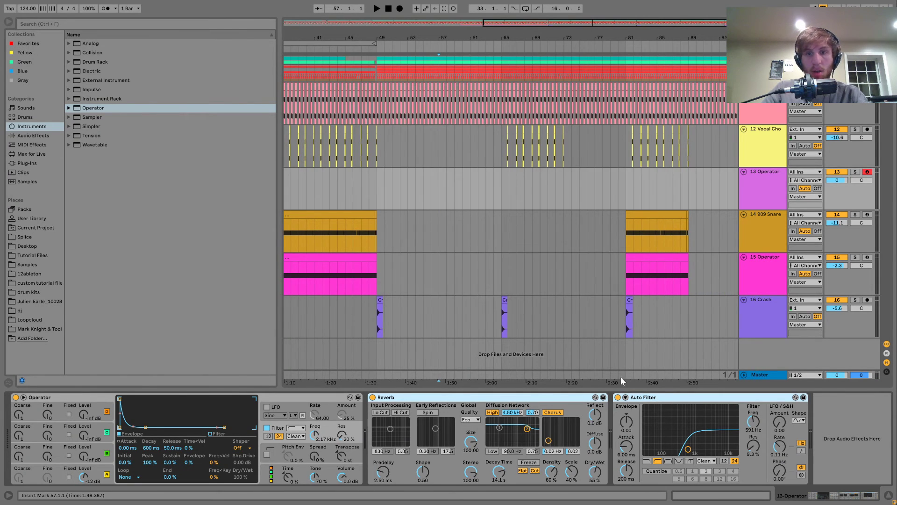
left_click(681, 401)
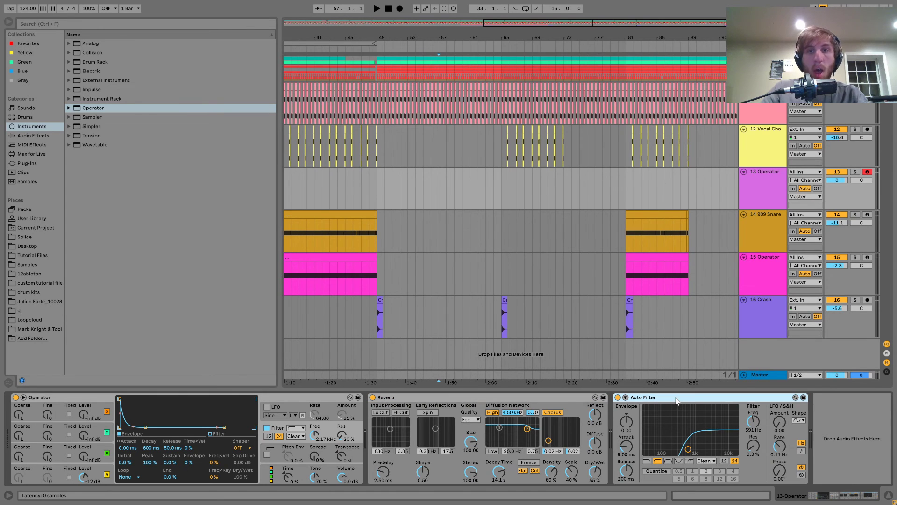
key("Delete")
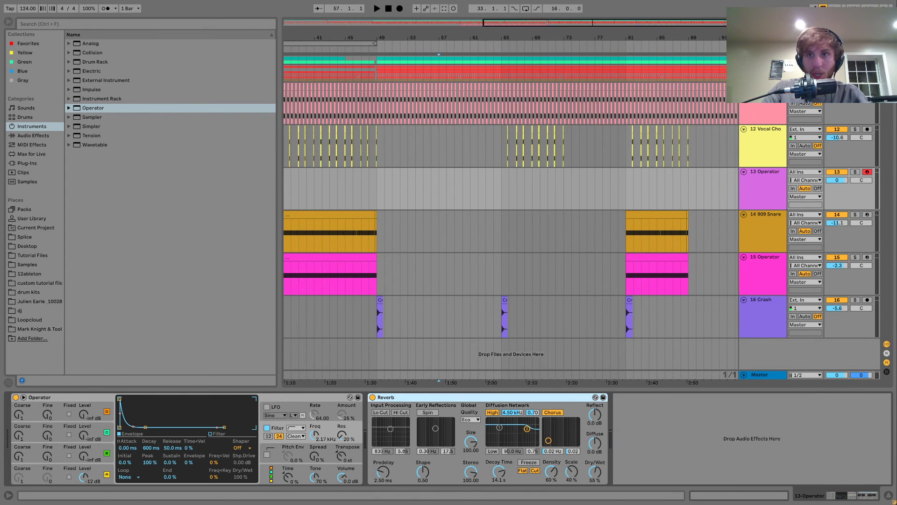
- Copy the Bass track's kick-sidechained Compressor onto track 13 Operator and audition the result from bar 57
scroll(511, 213, "up", 5)
left_click(760, 159)
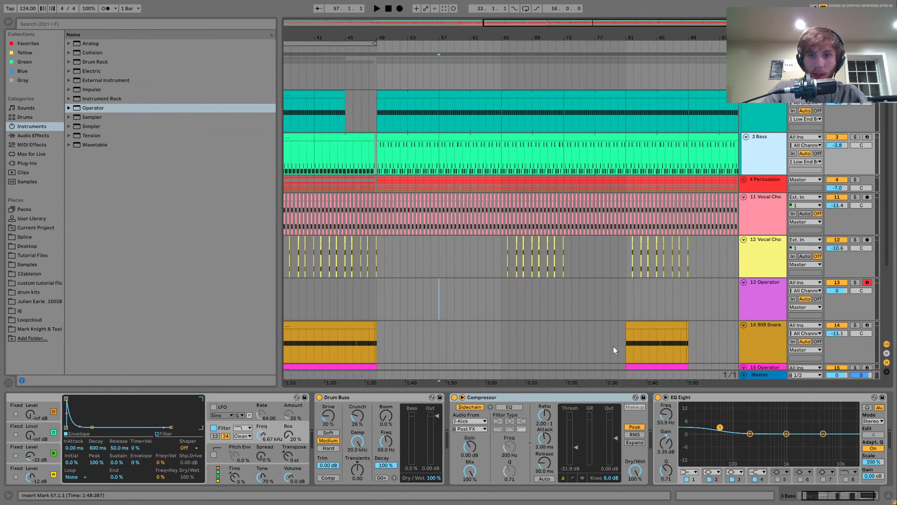
left_click(464, 281)
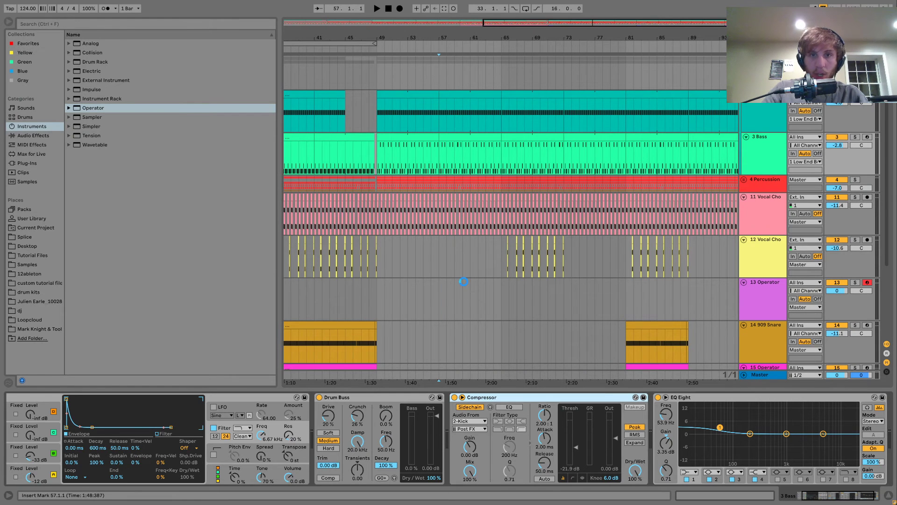
key("space")
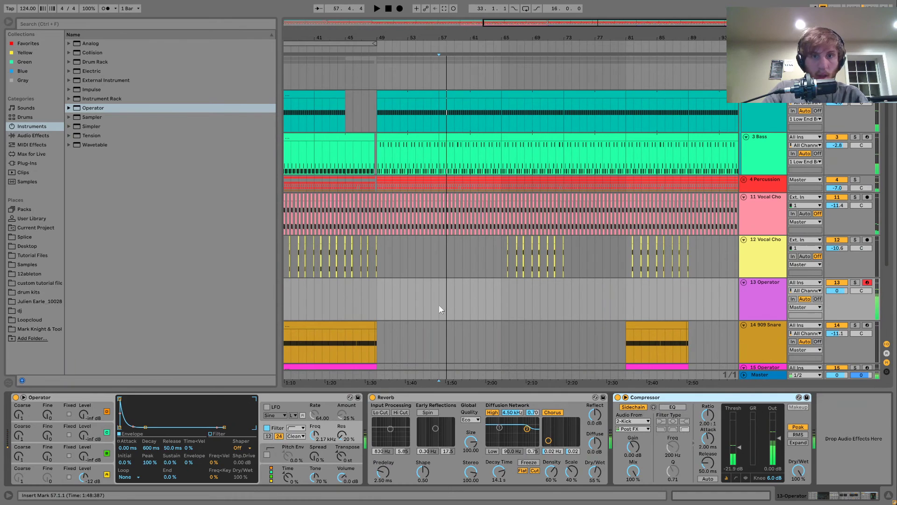
key("space")
- Create a two-bar MIDI clip on track 13 Operator at bar 57, add a C3 note lasting nearly two beats and play it
left_click_drag(449, 307, 456, 305)
key("ctrl+shift+m")
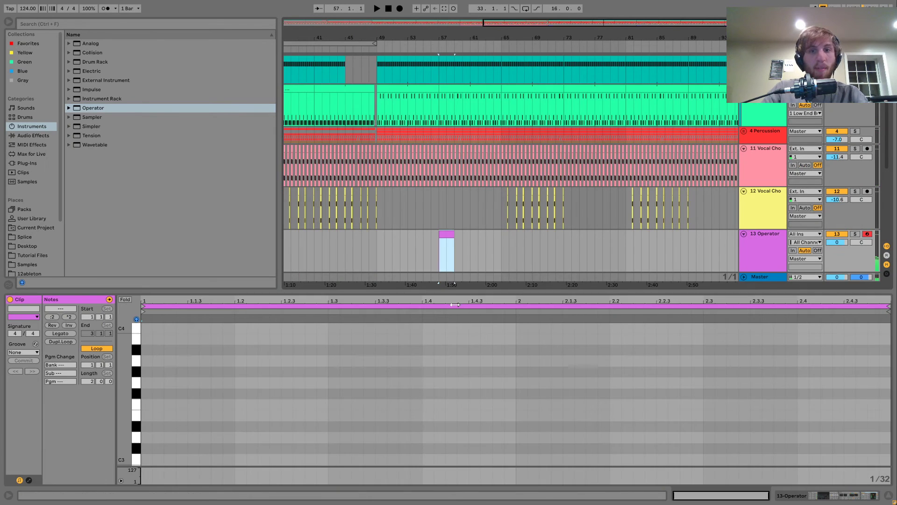
double_click(151, 459)
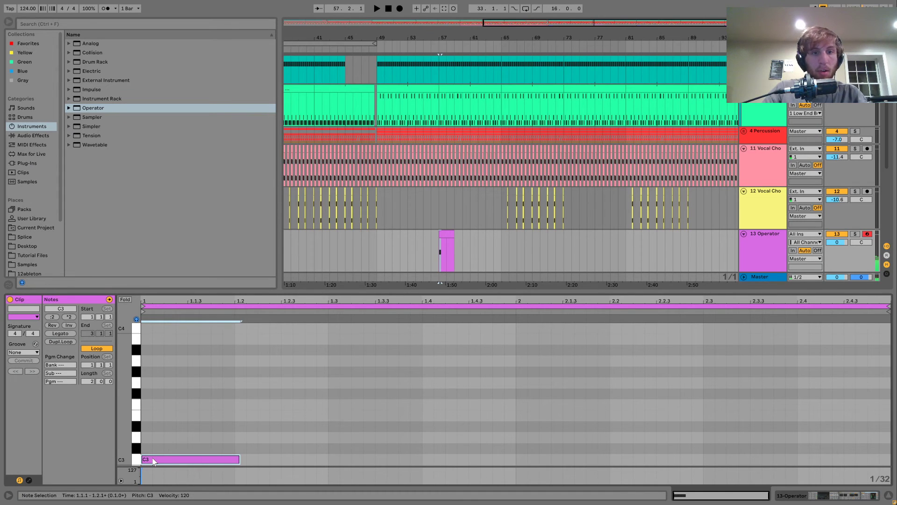
key("shift+Right")
key("shift+Right")
key("shift+Right")
key("shift+Right")
key("shift+Right")
key("space")
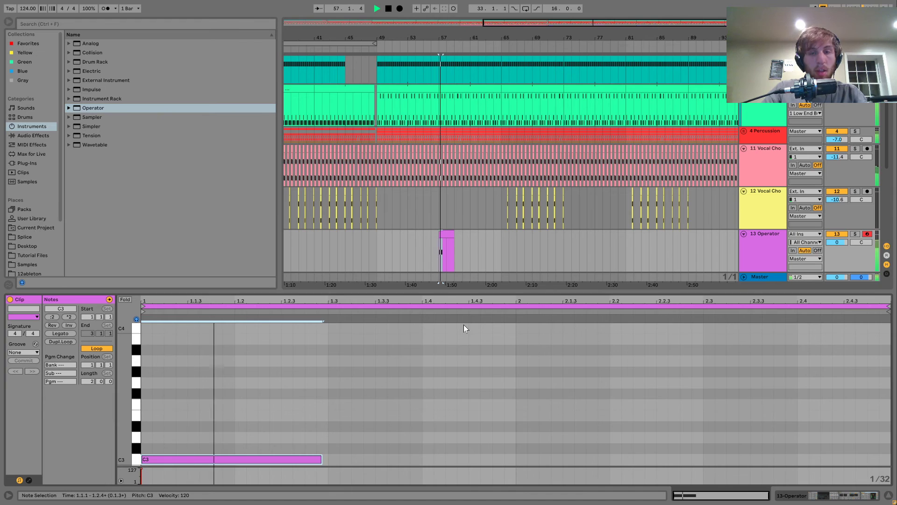
- Copy track 13 Operator's clip from bar 57 to bar 73 and stop playback
left_click(447, 247)
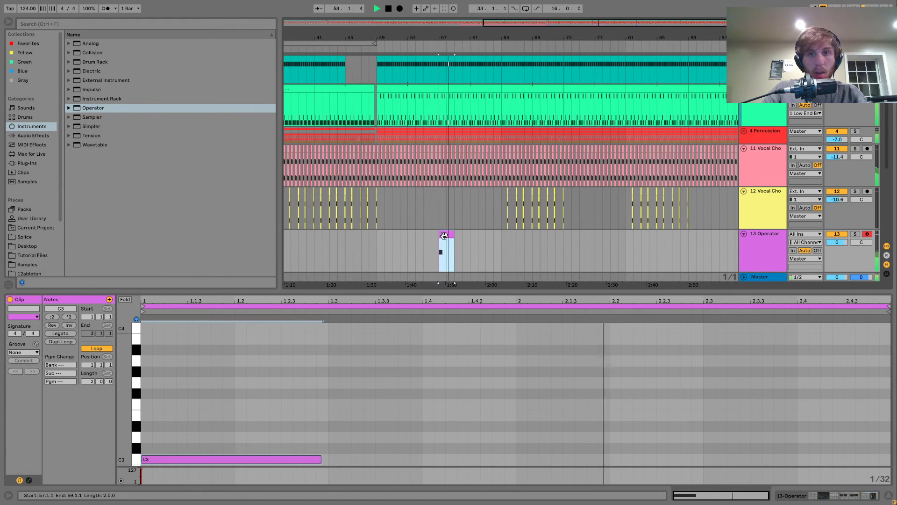
left_click(566, 242)
key("ctrl+v")
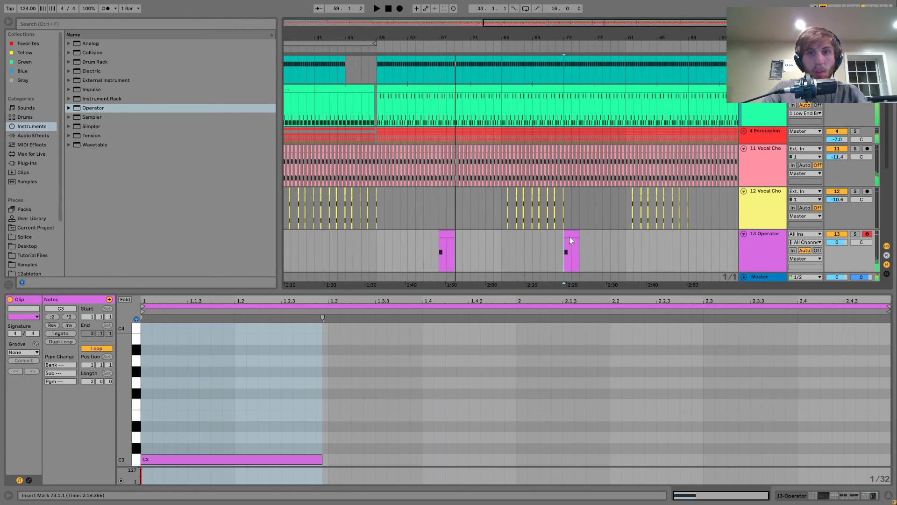
left_click_drag(566, 240, 540, 256)
scroll(347, 390, "up", 8)
key("space")
left_click_drag(347, 390, 348, 389)
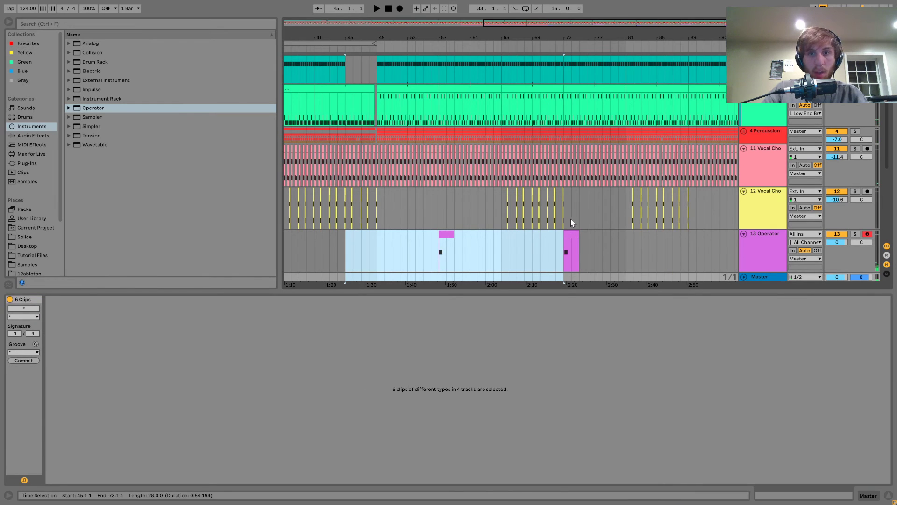
- Shorten the C3 note in track 13 Operator's clip at bar 73
left_click(575, 233)
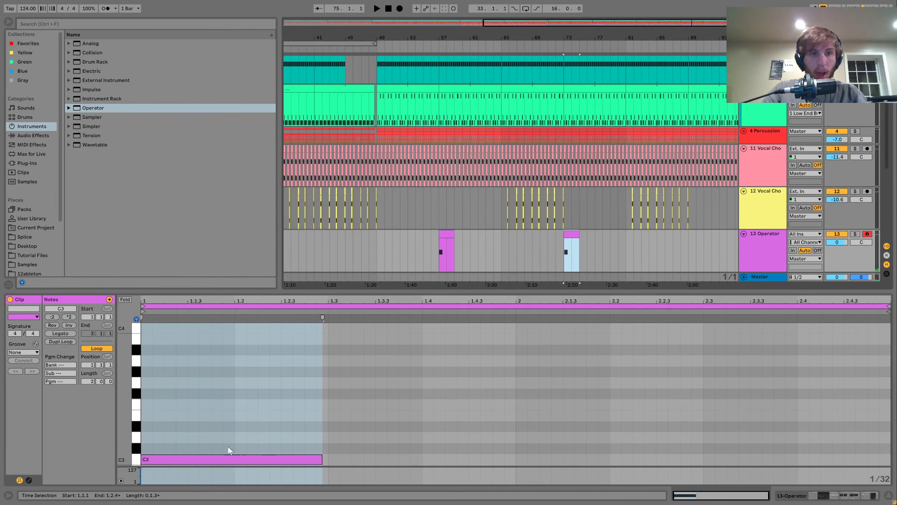
left_click(231, 459)
key("shift+Left")
key("shift+Left")
key("shift+Left")
key("shift+Left")
key("shift+Left")
key("shift+Left")
key("shift+Left")
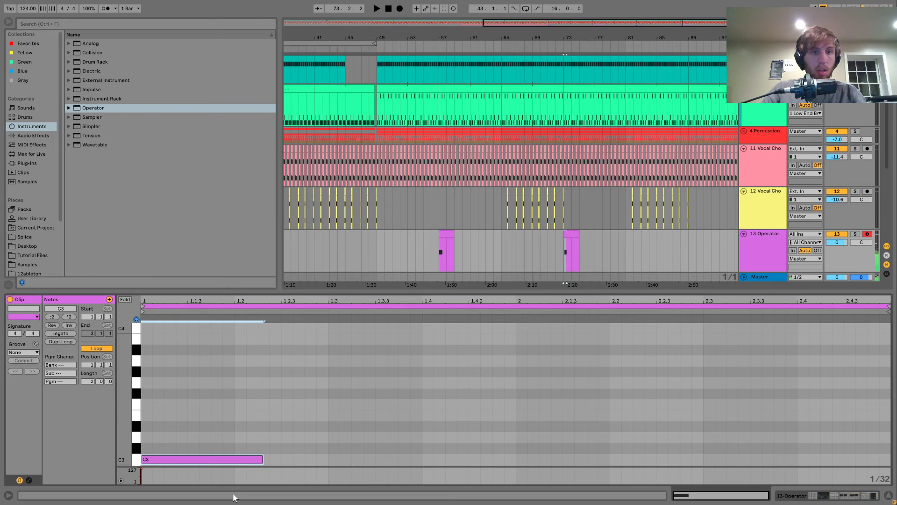
- Duplicate the shortened C3 note, place the copy at 1.1.4, lengthen it to about one beat and play the clip
key("ctrl+d")
key("Right")
key("shift+Right")
key("shift+Right")
key("space")
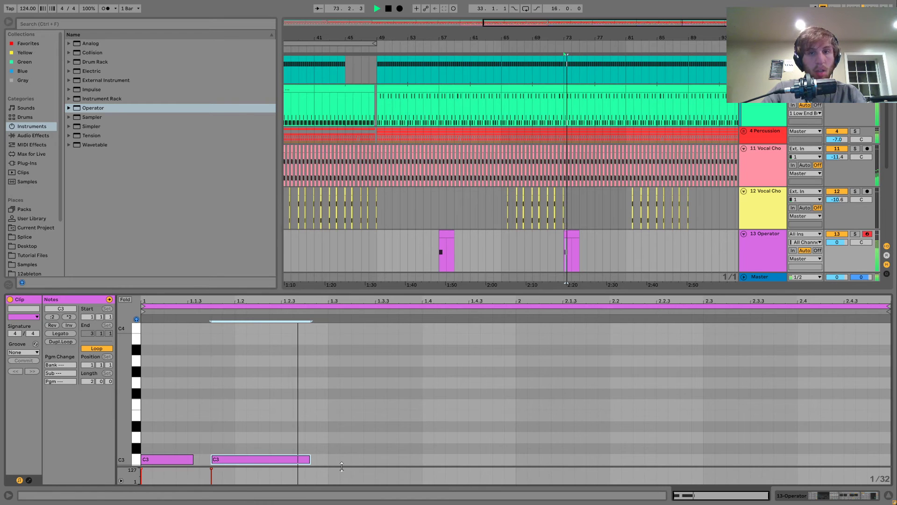
- Copy track 13 Operator's clip from bar 57 to bar 89 and stop playback
scroll(559, 241, "right", 4)
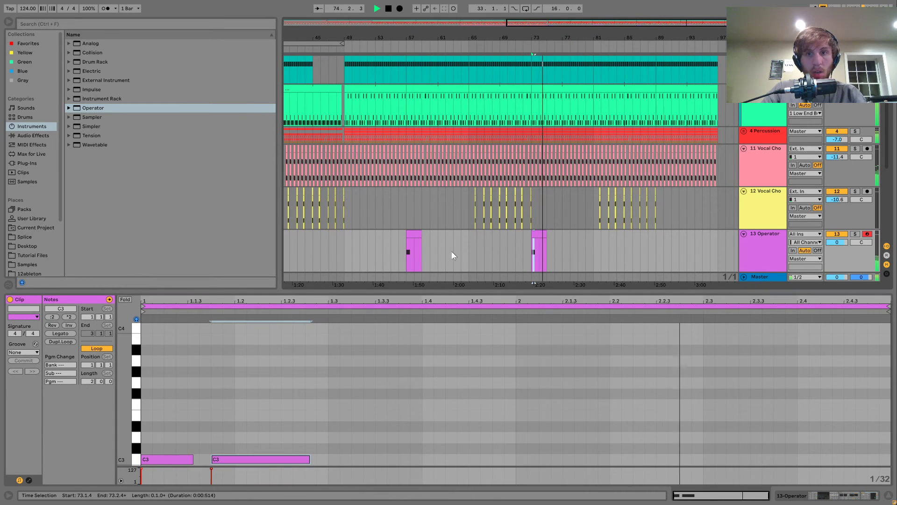
left_click(414, 253)
left_click(655, 243)
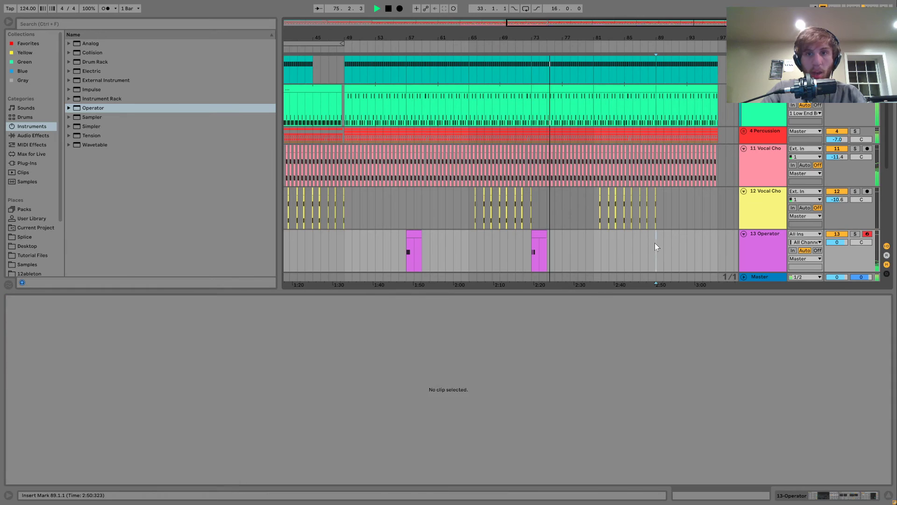
key("ctrl+v")
key("space")
- Shorten the C3 note in the bar 89 clip to about a 1/32 note
left_click(192, 459)
key("shift+Left")
key("shift+Left")
key("shift+Left")
key("shift+Left")
key("shift+Left")
key("shift+Left")
key("shift+Left")
key("shift+Left")
key("shift+Left")
key("shift+Left")
key("shift+Left")
key("shift+Left")
key("shift+Left")
key("shift+Left")
key("shift+Left")
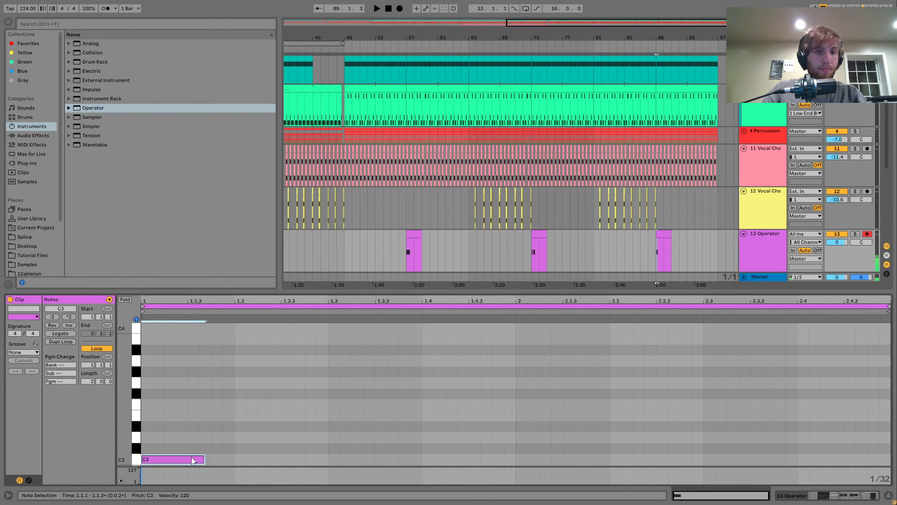
key("shift+Right")
key("shift+Right")
key("shift+Right")
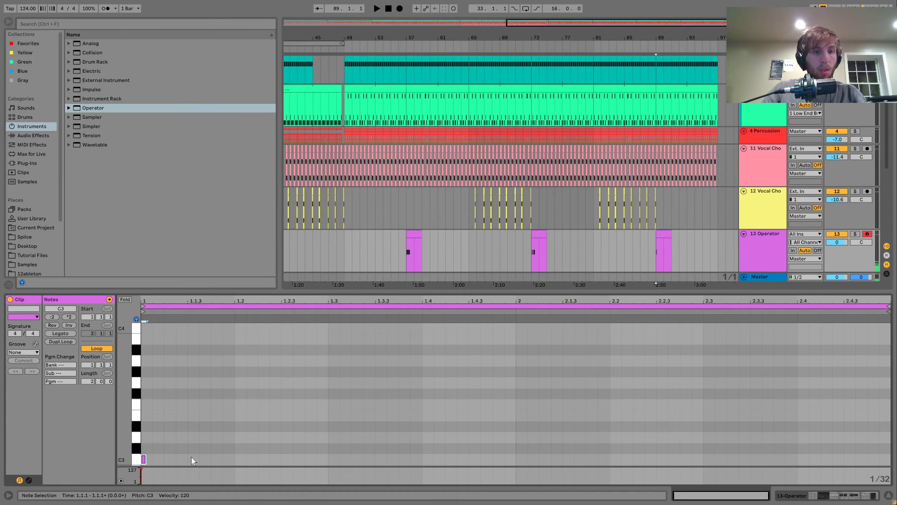
- Duplicate the short C3 note into a five-note pattern starting at 1.1.1, 1.1.2, 1.1.3, 1.2 and 1.2.3
key("ctrl+d")
key("ctrl+d")
key("ctrl+d")
key("Right")
key("Right")
key("Right")
key("Right")
key("Right")
key("ctrl+d")
key("Right")
key("Right")
key("Right")
key("Right")
key("Right")
- Lengthen the last three C3 notes, keep the first two notes shorter, and audition the bar 89 clip
left_click_drag(196, 448, 333, 486)
key("shift+Right")
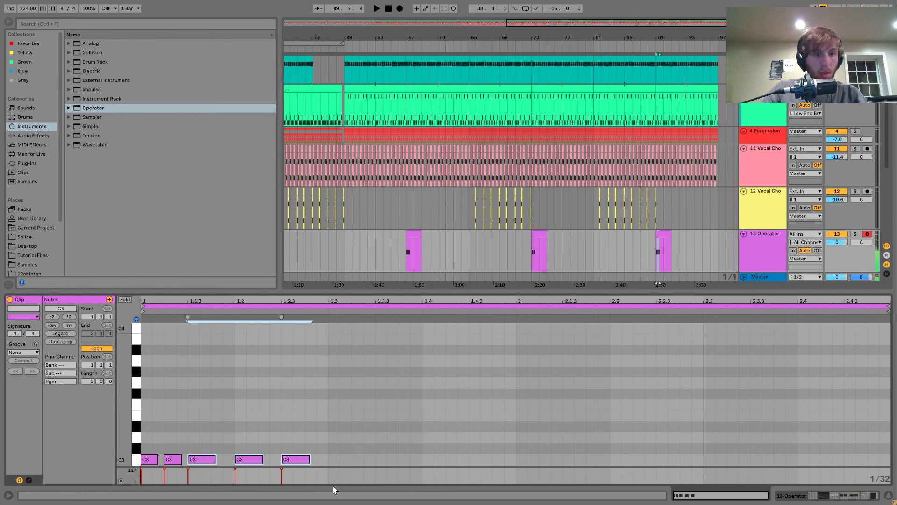
left_click_drag(183, 437, 147, 467)
key("shift+Left")
key("space")
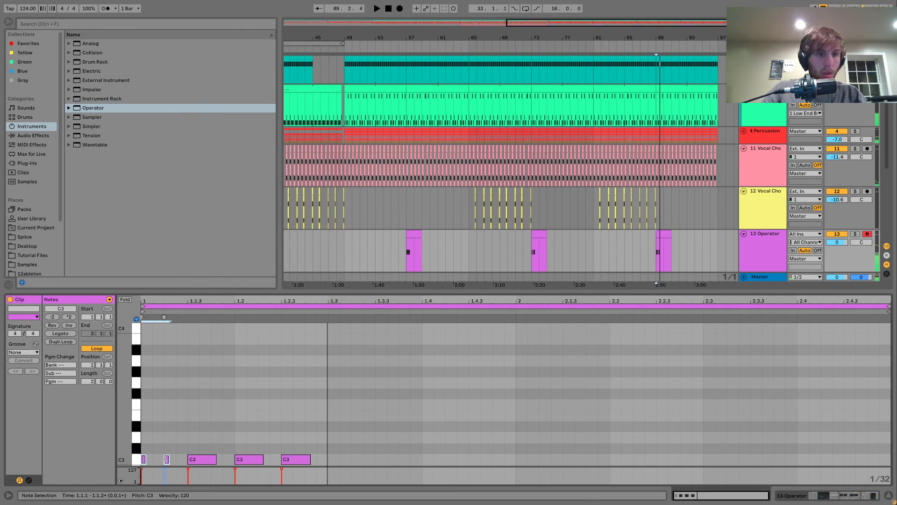
left_click_drag(168, 459, 174, 459)
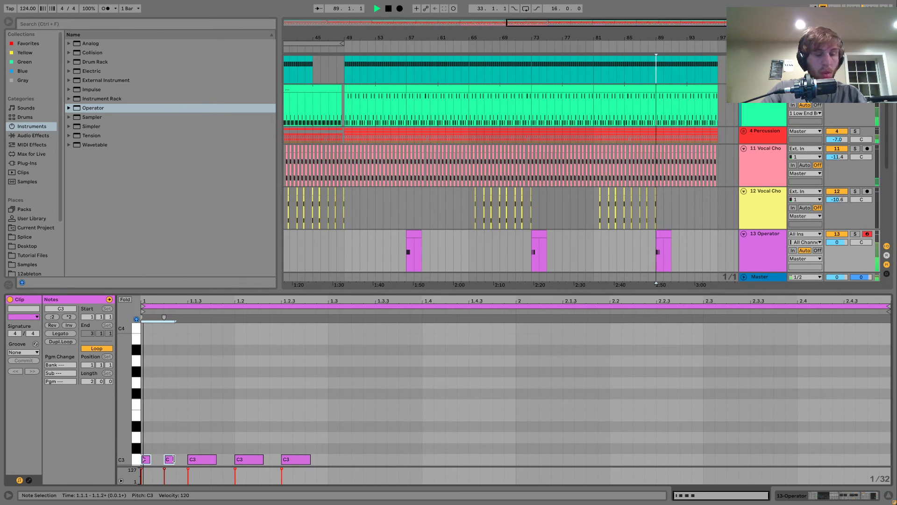
- Stop playback and insert a MIDI track below track 15 Operator with bars 33 to 49 selected
left_click(767, 237)
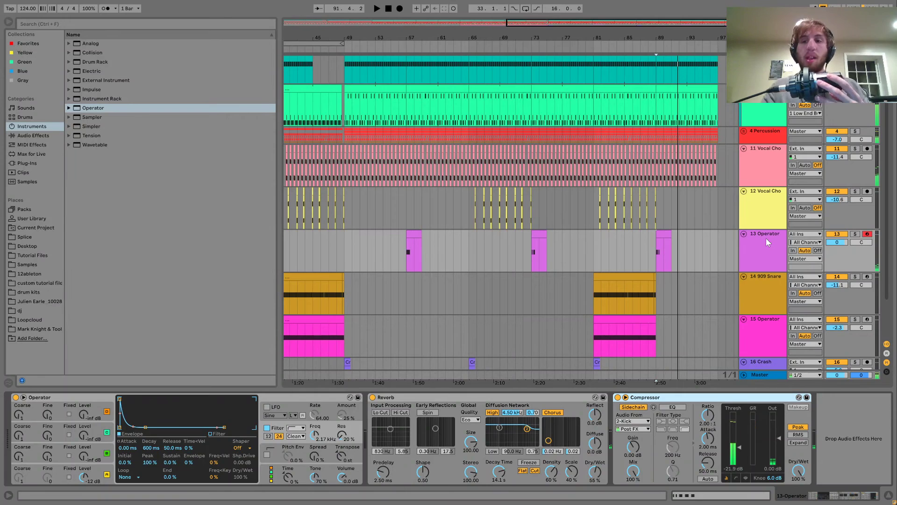
scroll(488, 265, "left", 10)
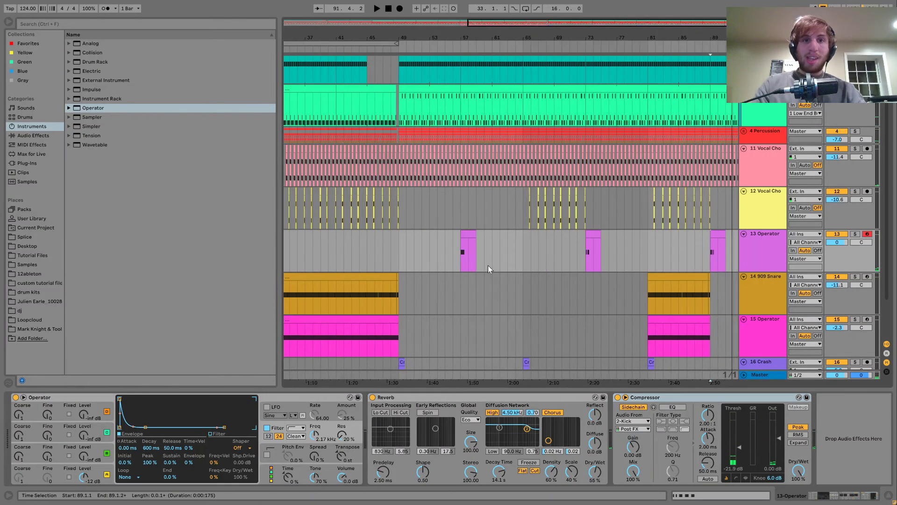
scroll(488, 265, "down", 1)
scroll(488, 265, "down", 1)
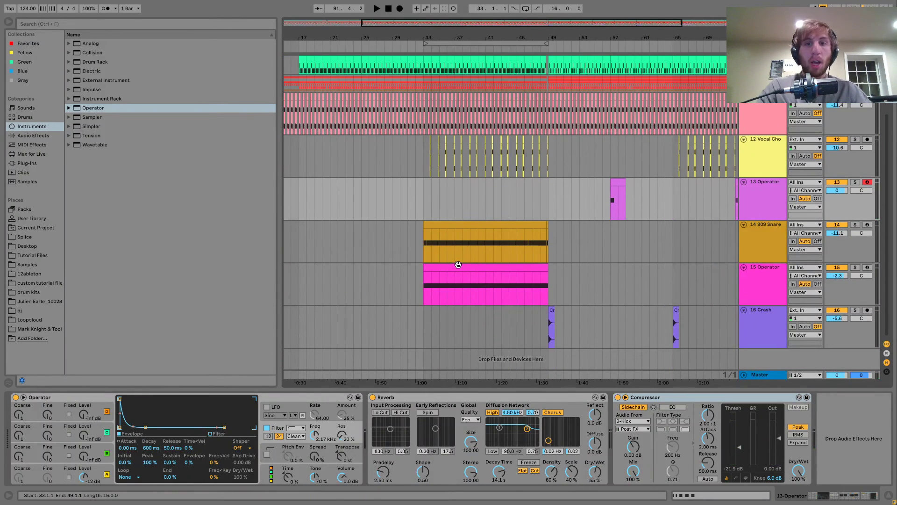
left_click(458, 265)
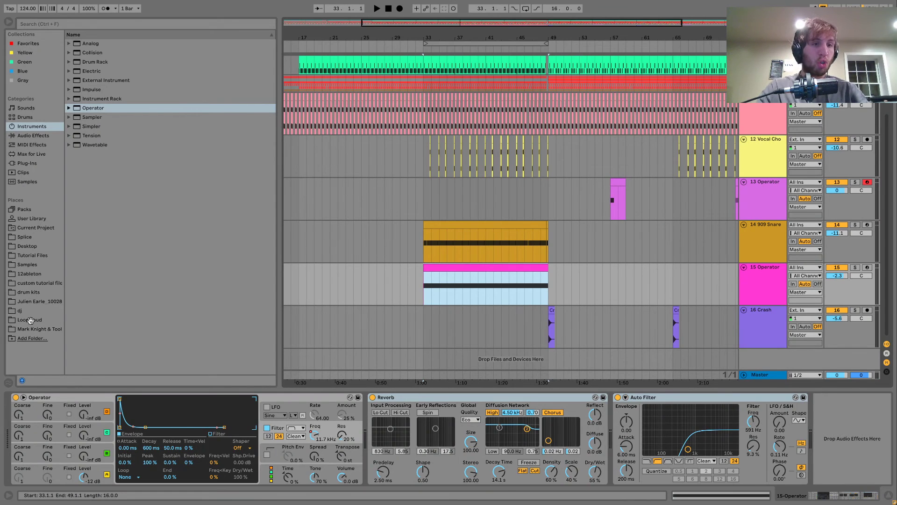
key("ctrl+shift+t")
- Search the Tutorial Files for "string" and load String.wav from the Anjunadeep Tutorial 2 files onto the new MIDI track
left_click(29, 255)
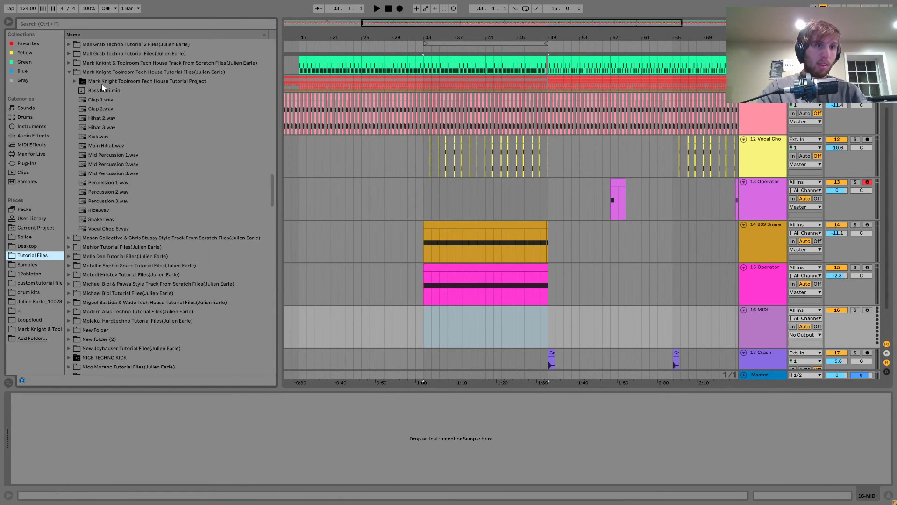
left_click(86, 23)
type("string")
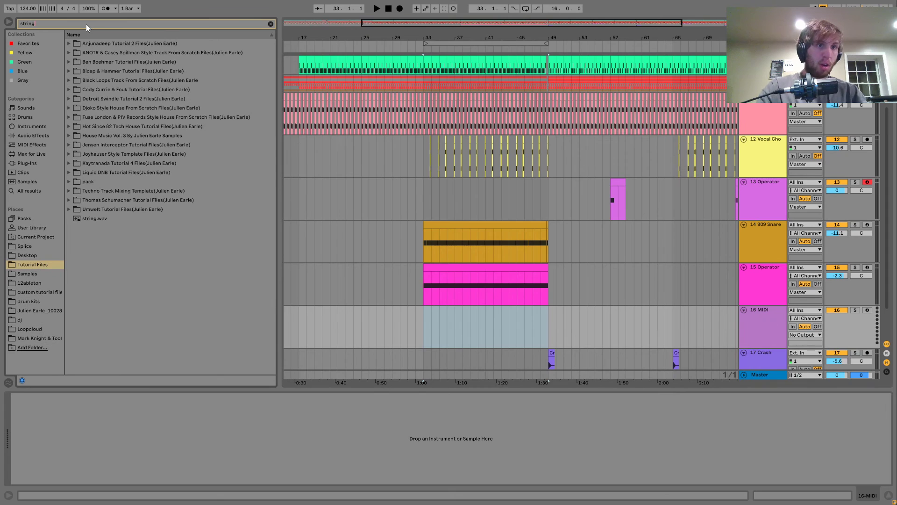
key("Down")
key("Down")
key("Down")
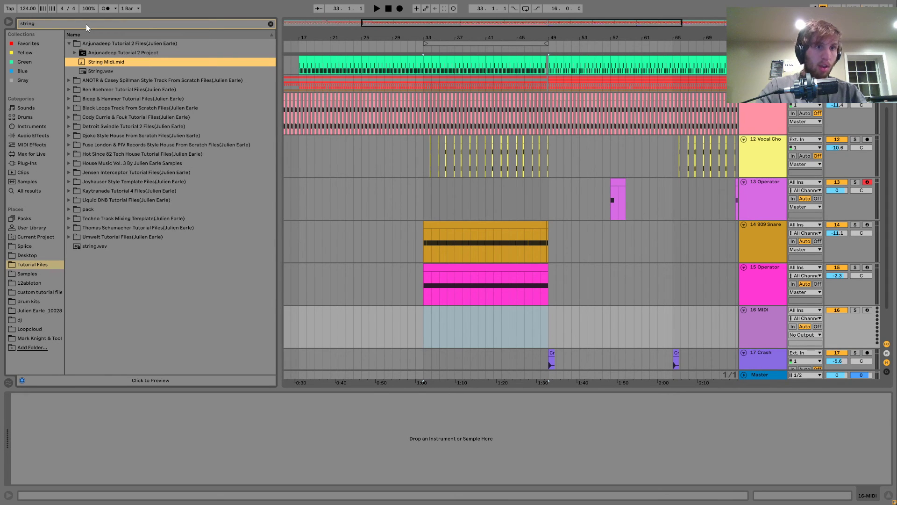
key("Down")
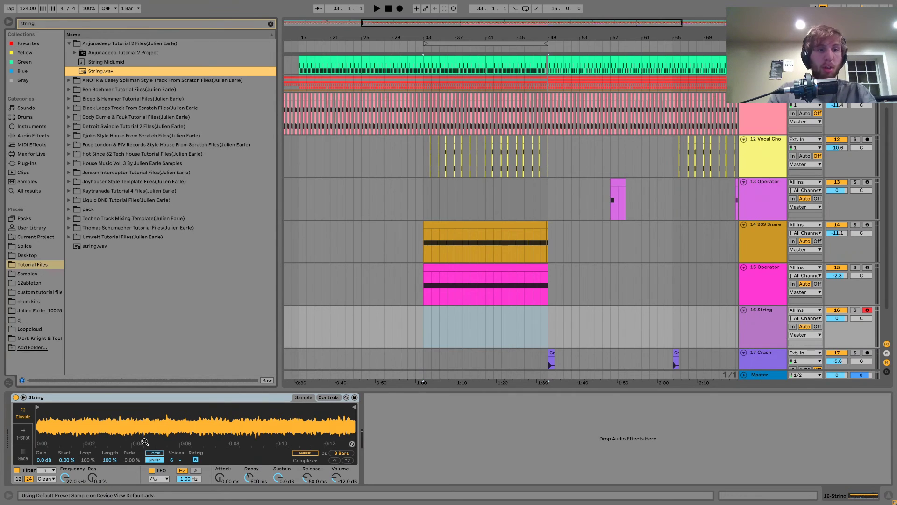
- Enable looping for the String sample and set its start to 46.1%, length to 38.3% and fade to 66.4%, auditioning notes
left_click(157, 456)
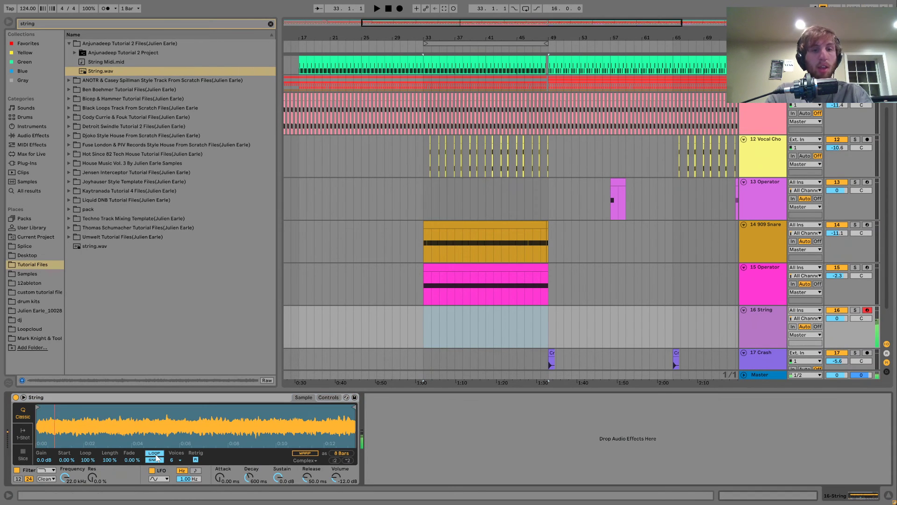
key("x")
left_click_drag(110, 459, 72, 442)
key("z")
mouse_move(130, 460)
left_mouse_down()
mouse_move(130, 440)
mouse_move(112, 462)
left_mouse_up()
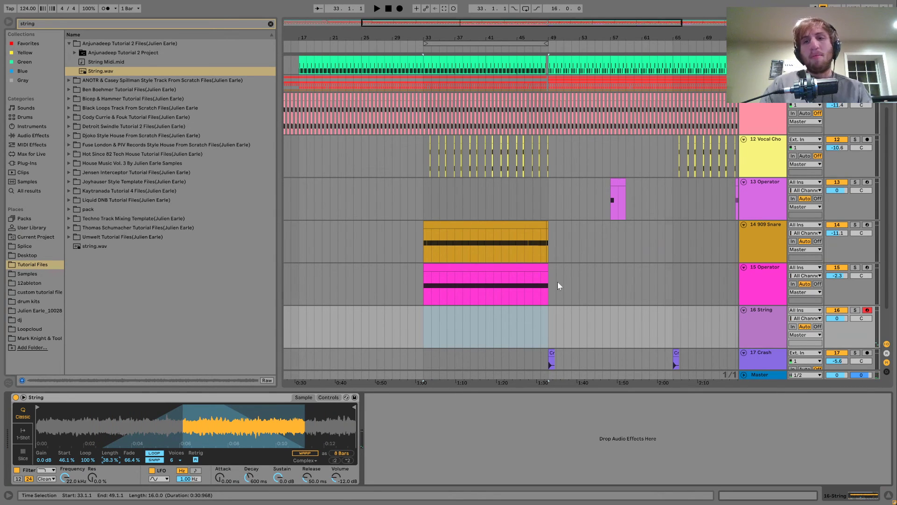
- Create a MIDI clip on track 16 String from bar 33 to bar 49 holding one G2 note stretched across its length
scroll(557, 282, "right", 5)
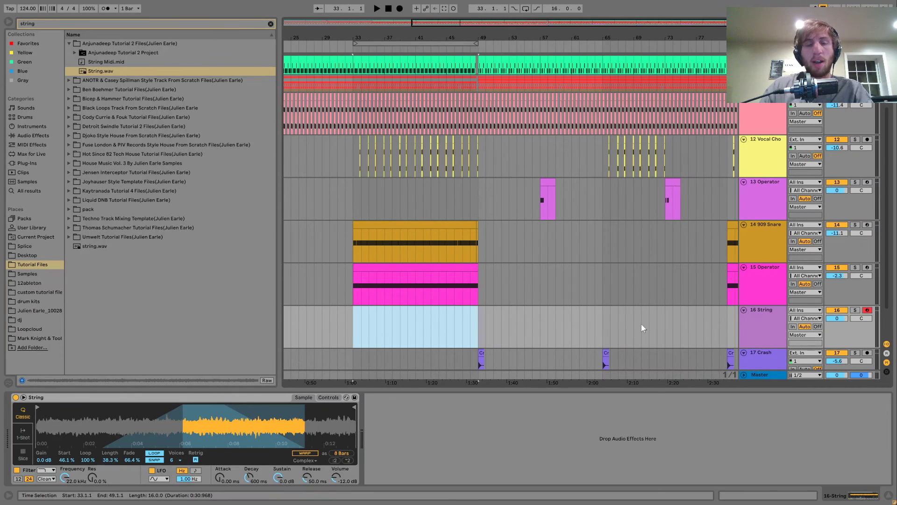
left_click(354, 336)
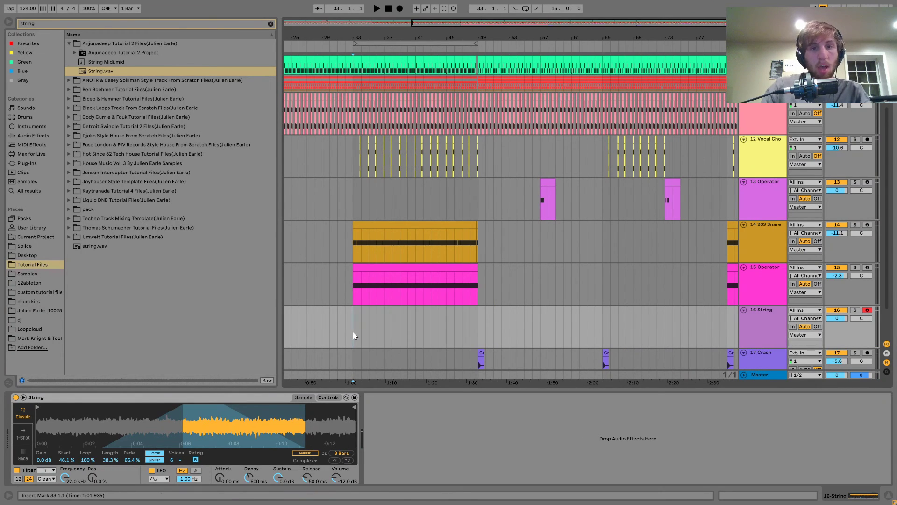
left_click(483, 332, "shift")
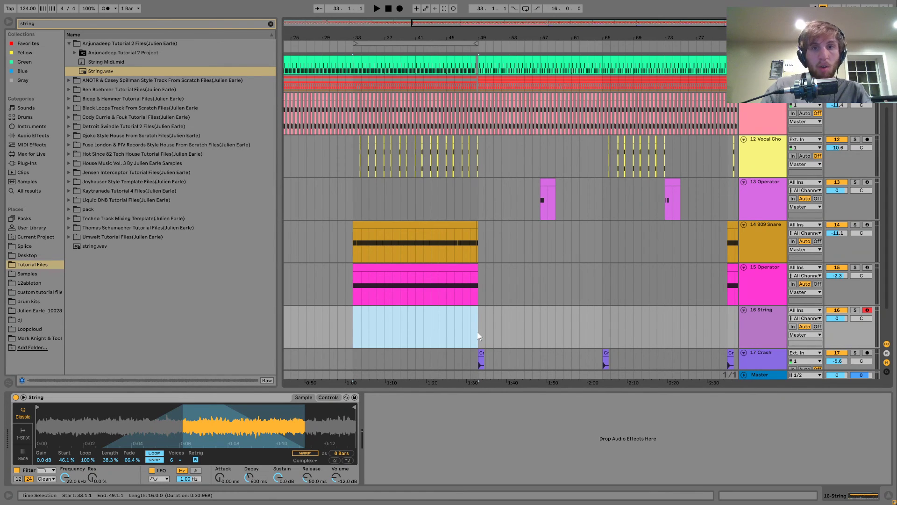
key("ctrl+shift+m")
double_click(142, 383)
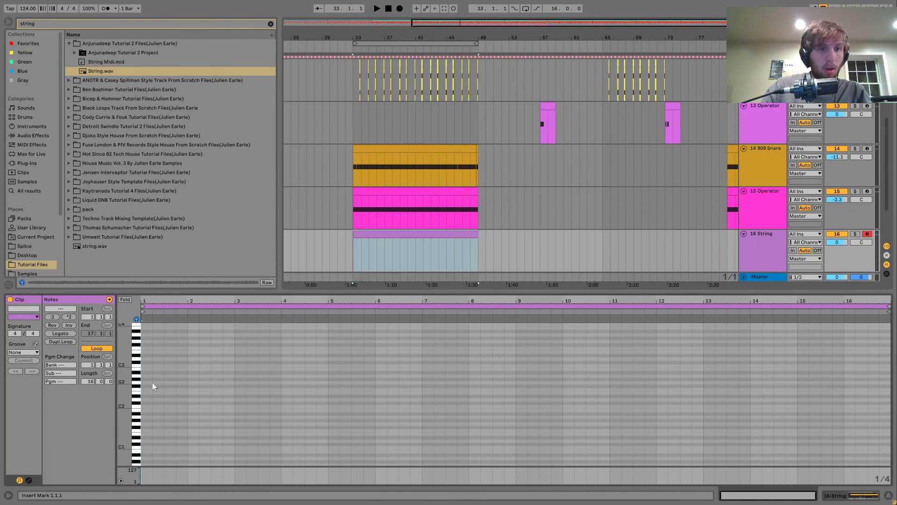
left_click(52, 334)
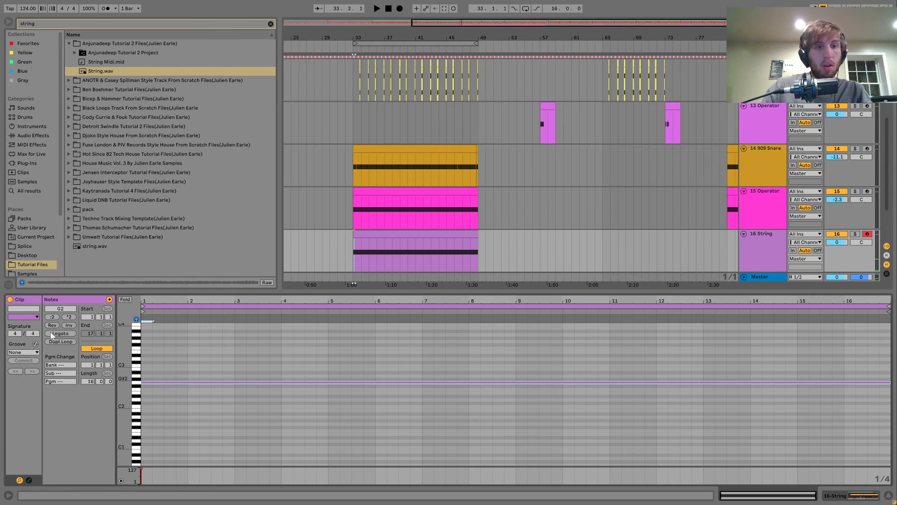
- Transpose the sustained string note up to C4 and audition it from bar 33
key("shift+Up")
key("Up")
key("Up")
key("space")
key("Up")
key("Up")
key("Up")
key("Up")
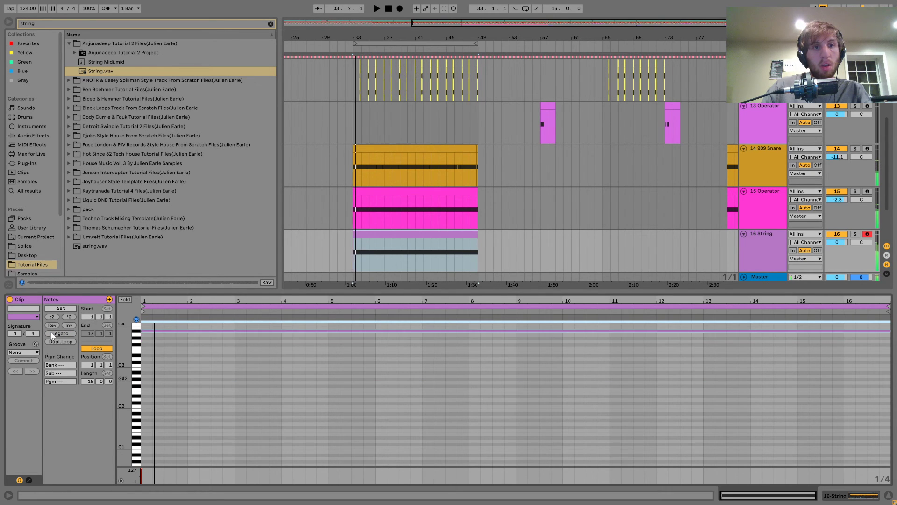
key("Down")
key("space")
key("space")
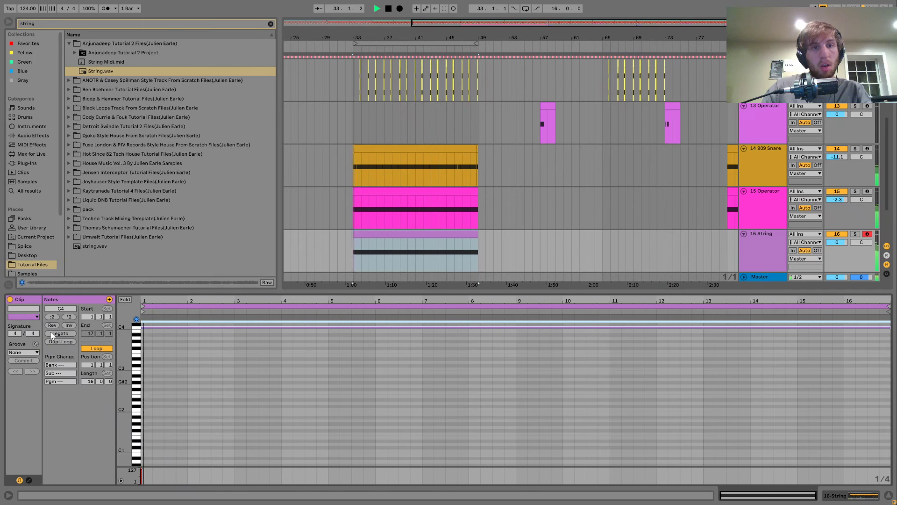
- Try the string note at C5 and then at G4, auditioning each from bar 33
key("shift+Up")
key("space")
key("space")
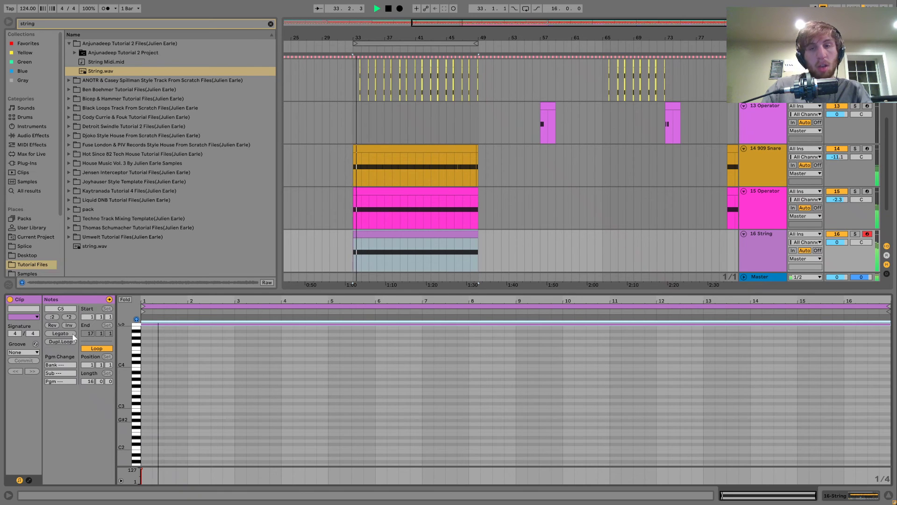
key("space")
key("Down")
key("Down")
key("Down")
key("Down")
key("Down")
key("Down")
key("Up")
key("space")
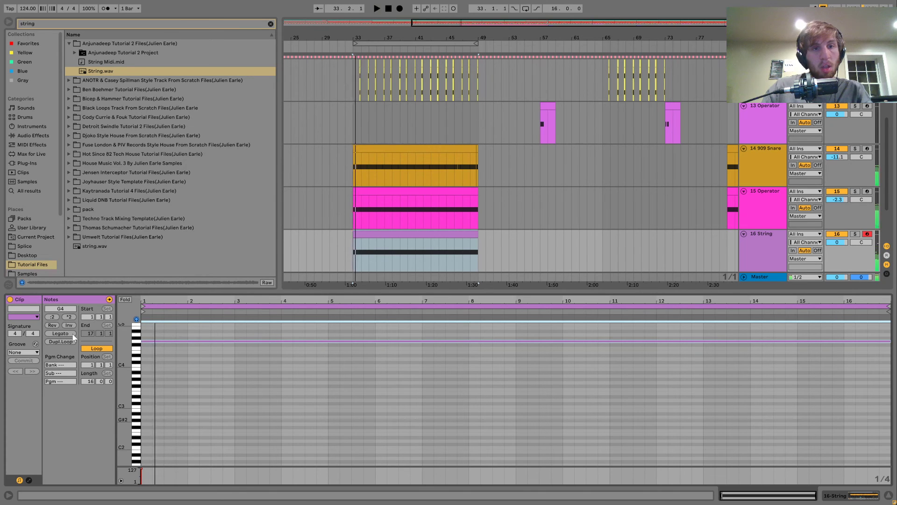
- Lower the string note back to C4 and play the build-up again
key("space")
key("Down")
key("Down")
key("Down")
key("Down")
key("Down")
key("Down")
key("Down")
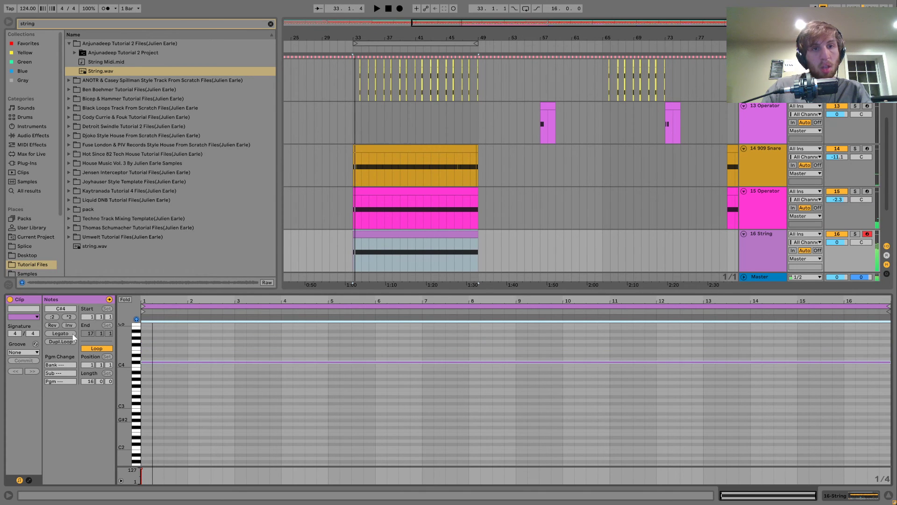
key("space")
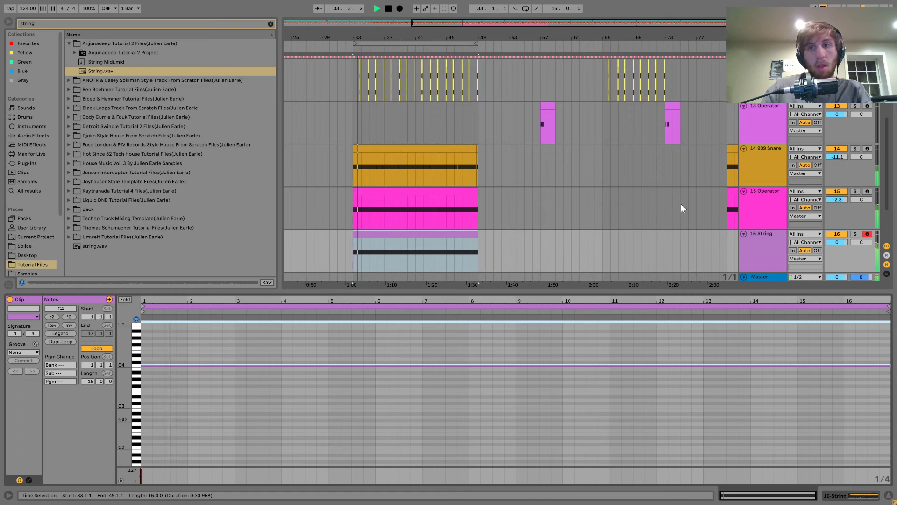
- Copy the kick-sidechained Compressor from the vocal chop track onto track 16 String and audition it
left_click(753, 237)
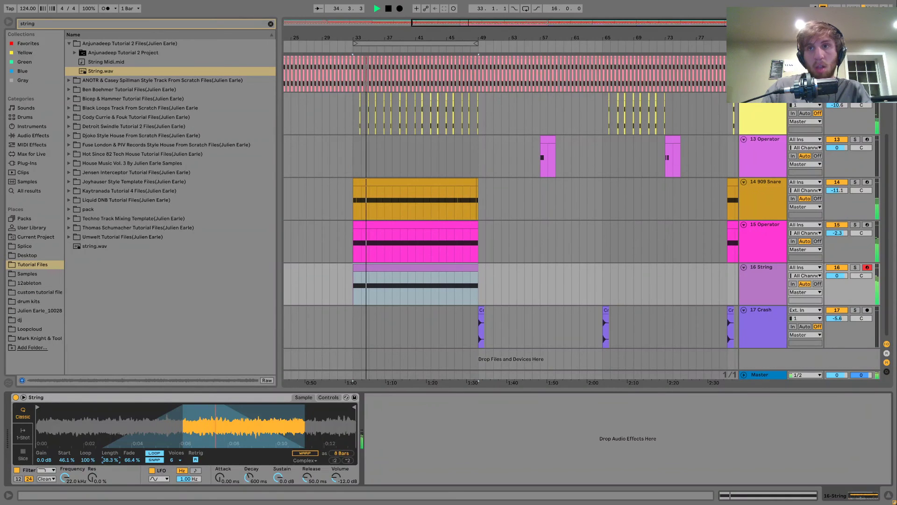
key("space")
left_click(762, 70)
left_click(622, 397)
left_click(467, 284)
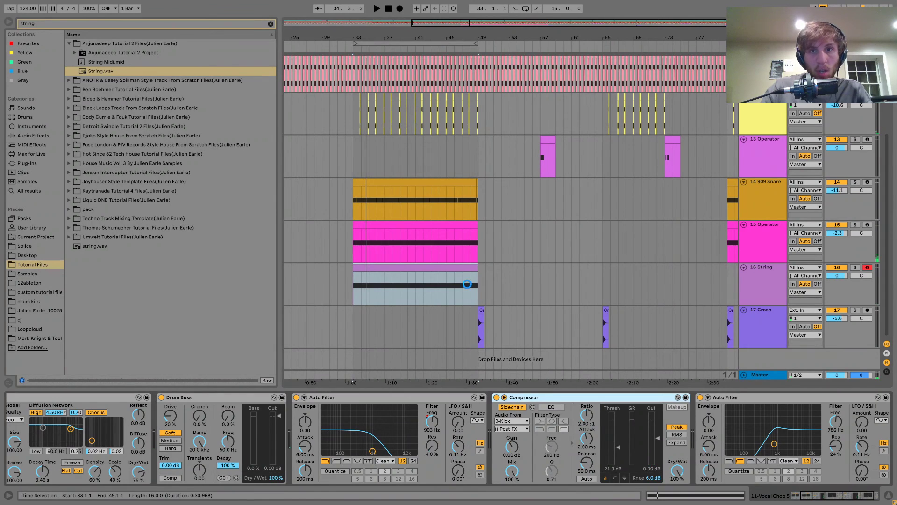
key("space")
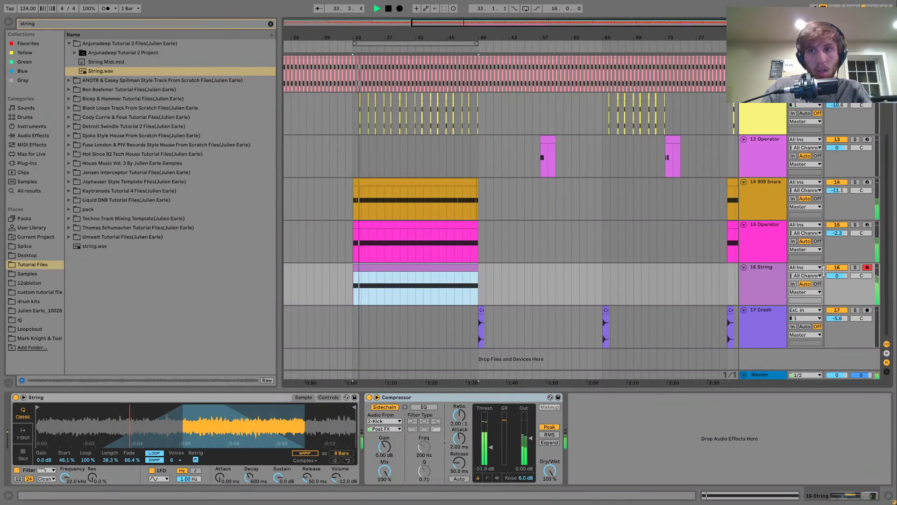
- Lower the 16 String volume to -12.6 dB and remove the Compressor from that track
left_click_drag(837, 276, 837, 295)
key("space")
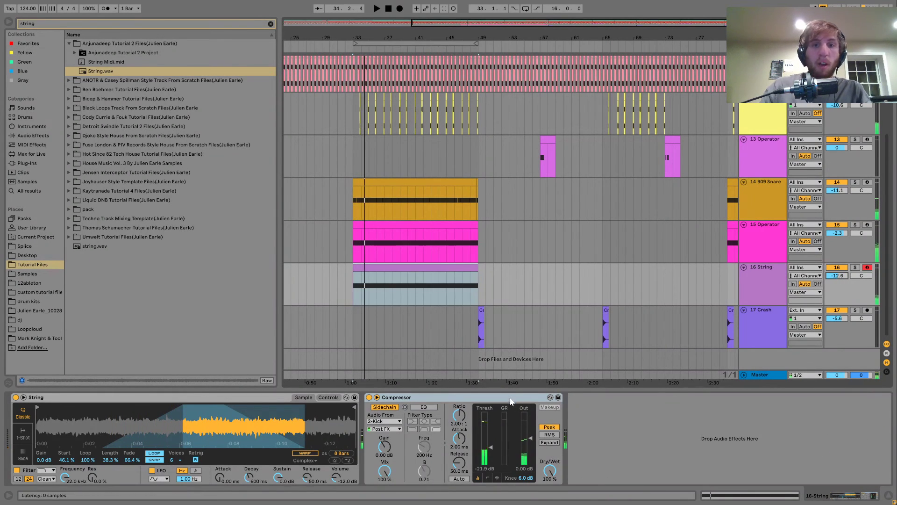
key("Delete")
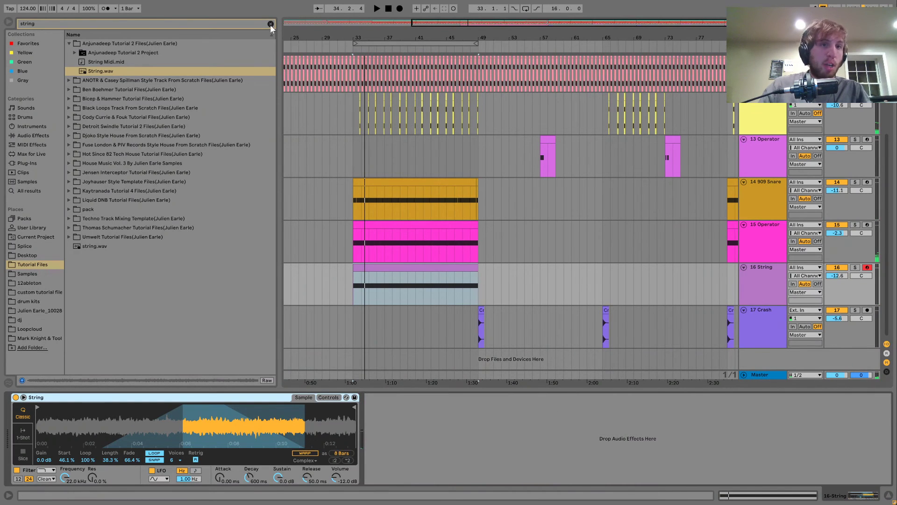
- Add an inverted sawtooth Auto Pan to 16 String with 1/4 rate, 0° phase and 85.9% amount
left_click(271, 24)
left_click(33, 135)
scroll(98, 72, "up", 2)
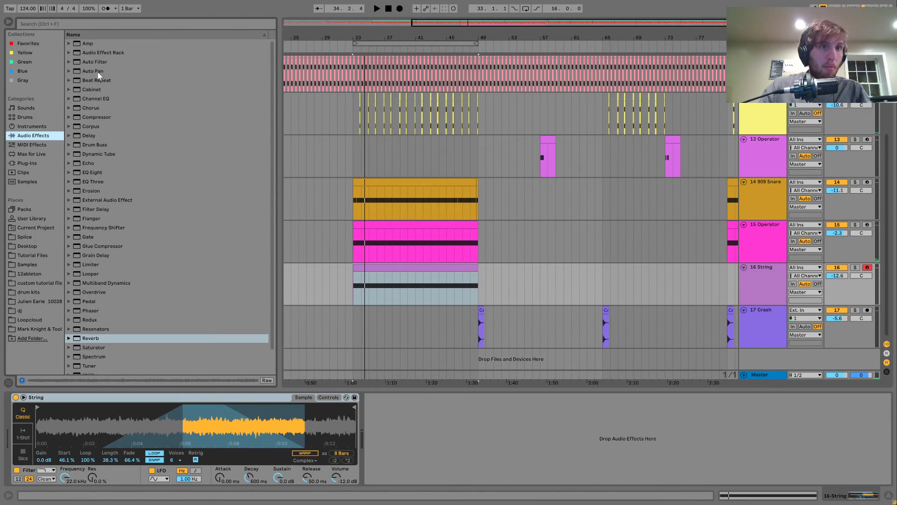
left_click(97, 71)
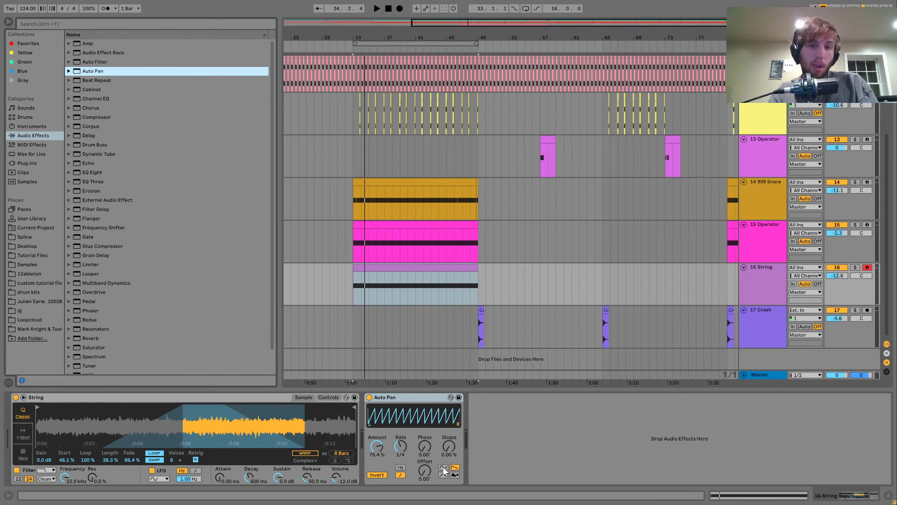
key("space")
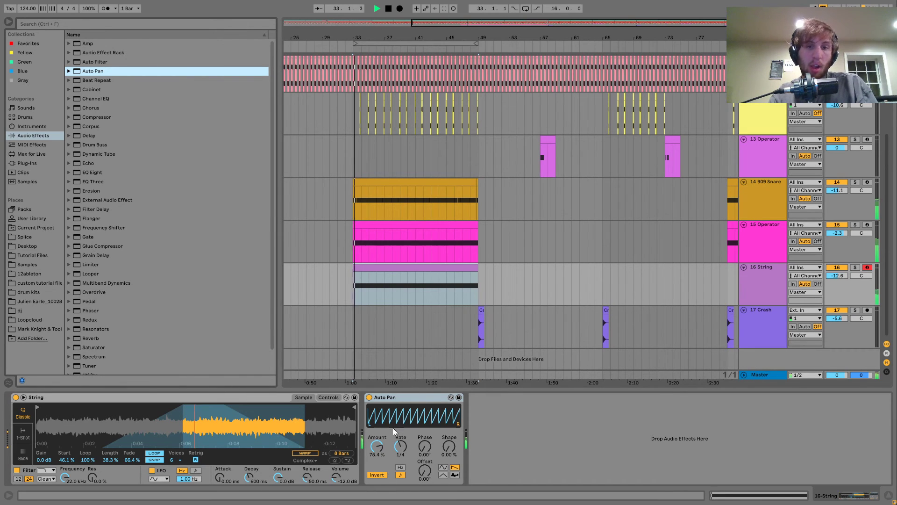
left_click_drag(377, 446, 376, 445)
- Transpose the String sampler by +12 st and insert a Reverb before Auto Pan with a 4.34 s decay time
left_click(327, 396)
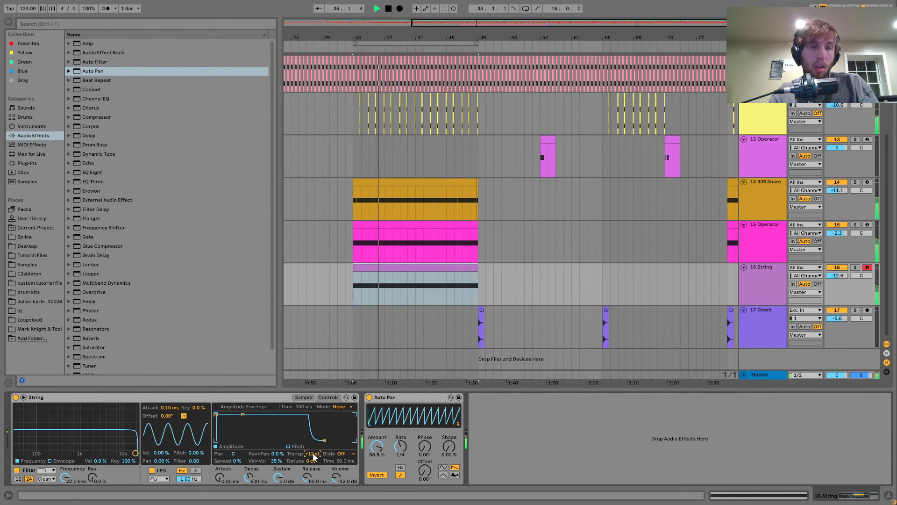
left_click_drag(87, 337, 358, 441)
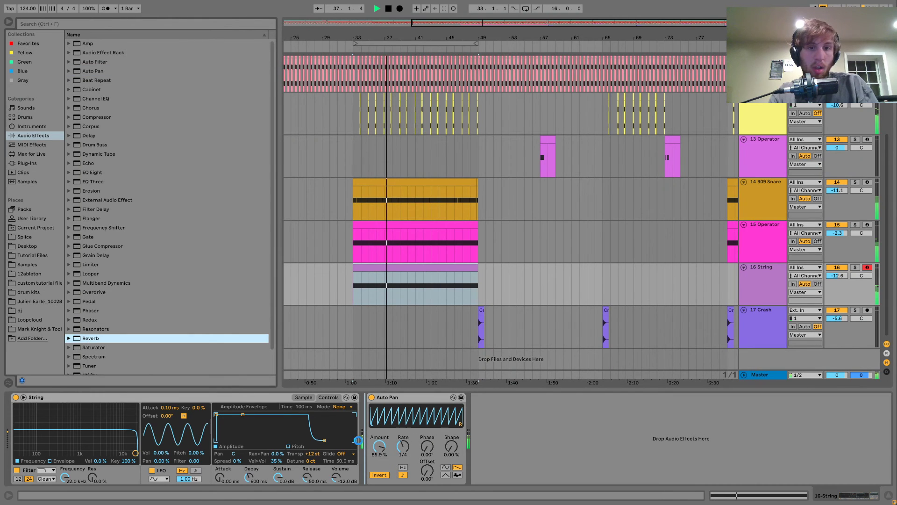
left_click_drag(419, 440, 419, 440)
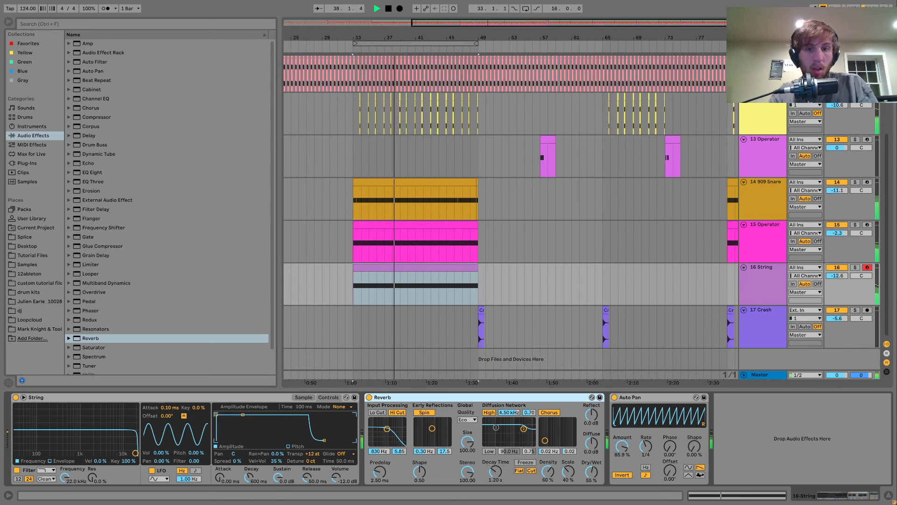
left_click_drag(496, 472, 496, 469)
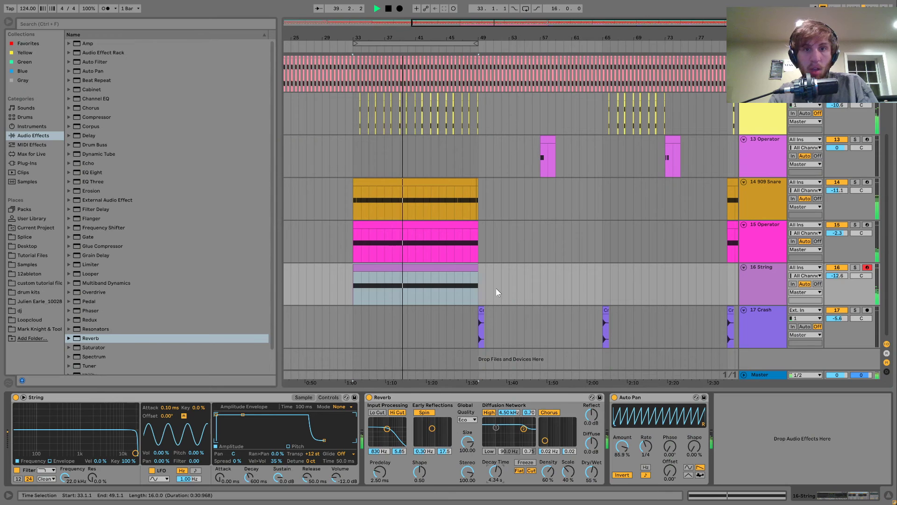
- Play from bar 47 and raise the 16 String volume to -3.7 dB
left_click(463, 292)
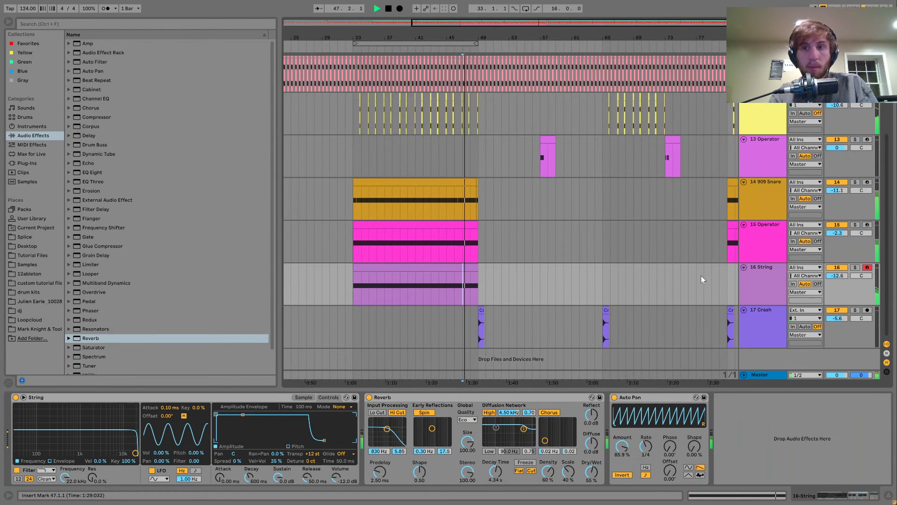
left_click_drag(837, 278, 841, 277)
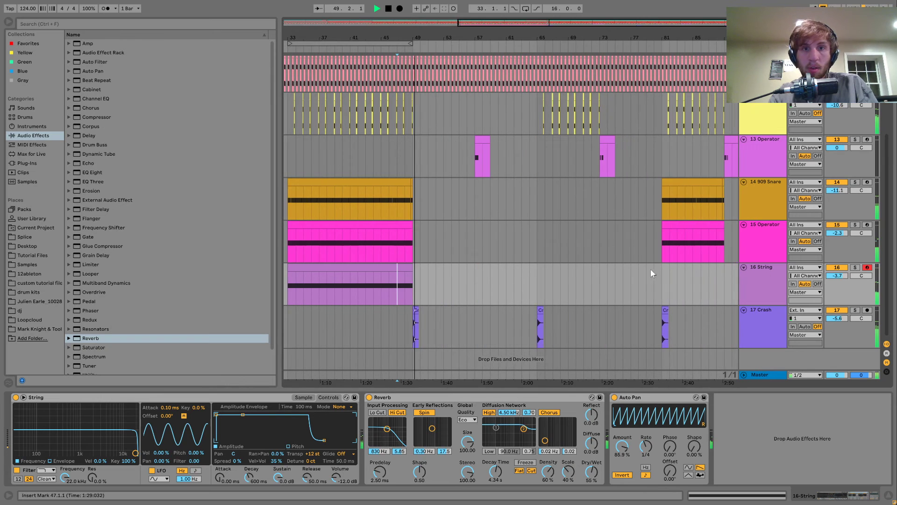
- Copy the String clip to bar 81 and shorten the copy to end at bar 89
left_click(393, 267)
key("space")
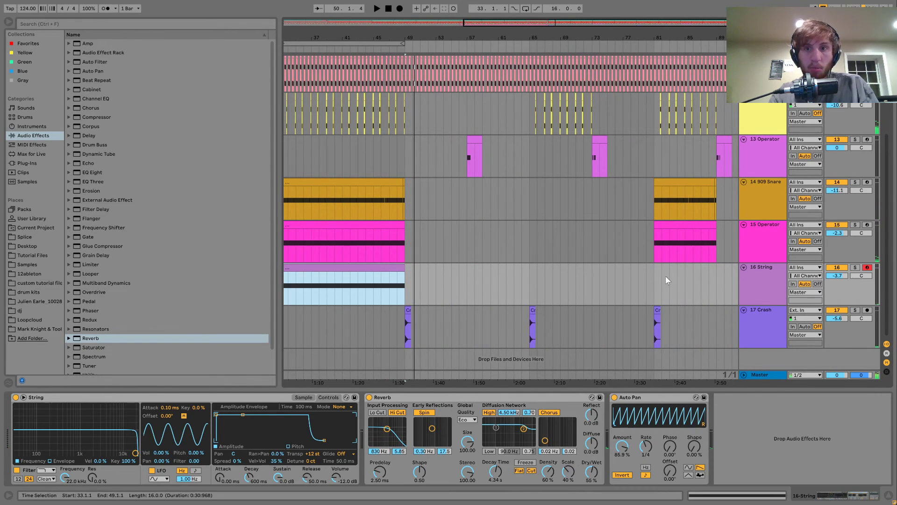
left_click(653, 280)
key("ctrl+v")
key("space")
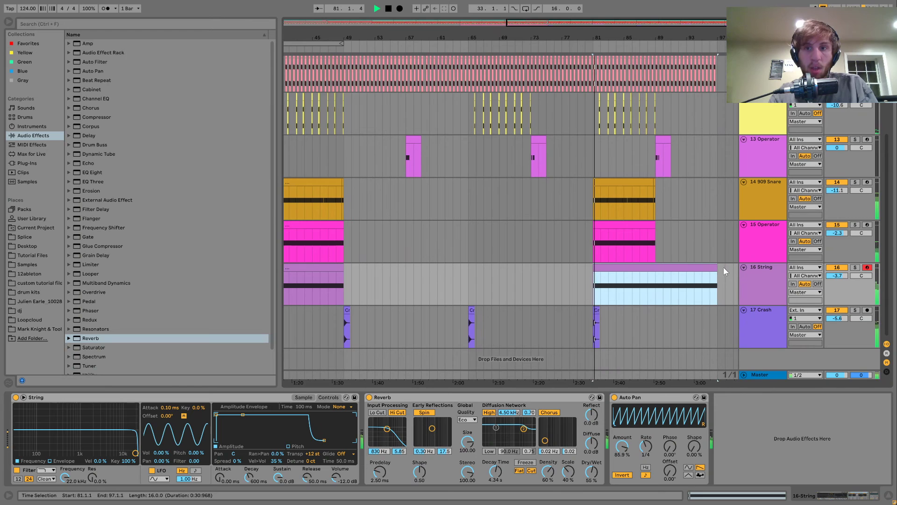
left_click_drag(714, 267, 656, 268)
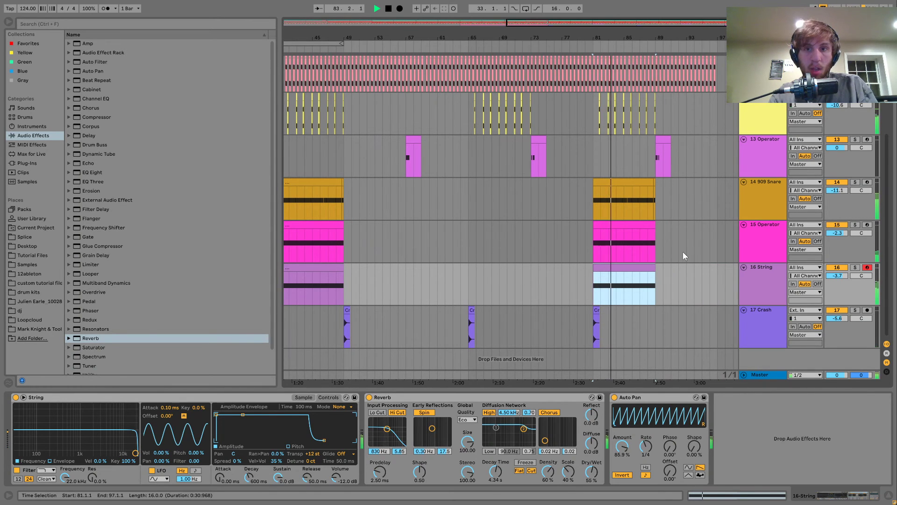
left_click(652, 289)
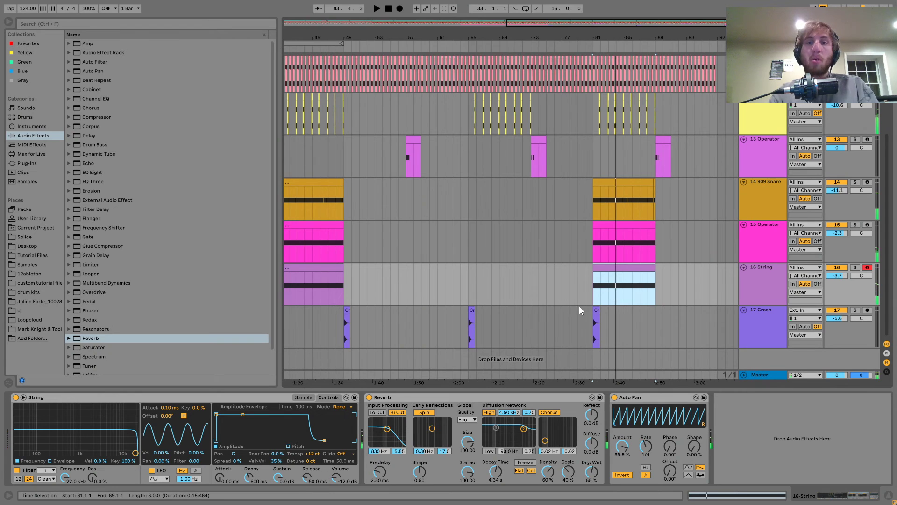
- Add a Utility to the Master track and set its gain to -3.00 dB
scroll(579, 305, "left", 10)
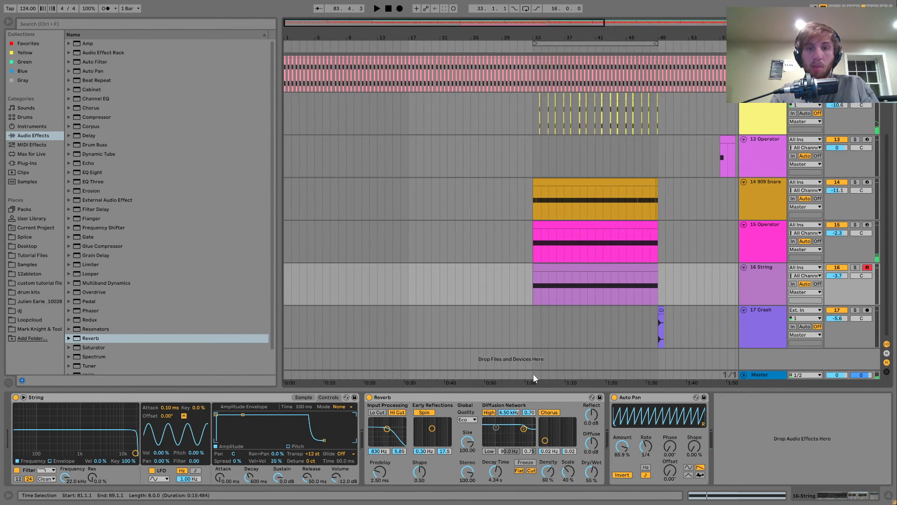
left_click(534, 376)
scroll(172, 282, "down", 3)
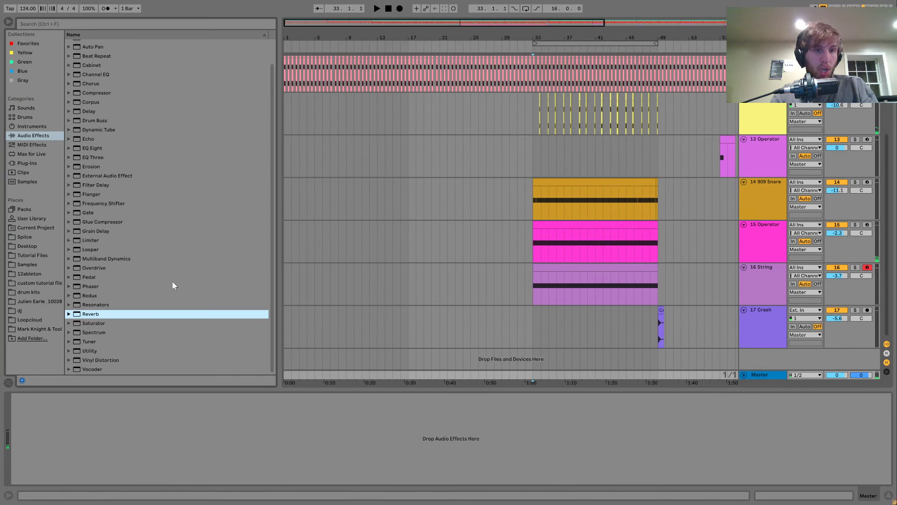
left_click(91, 351)
double_click(91, 350)
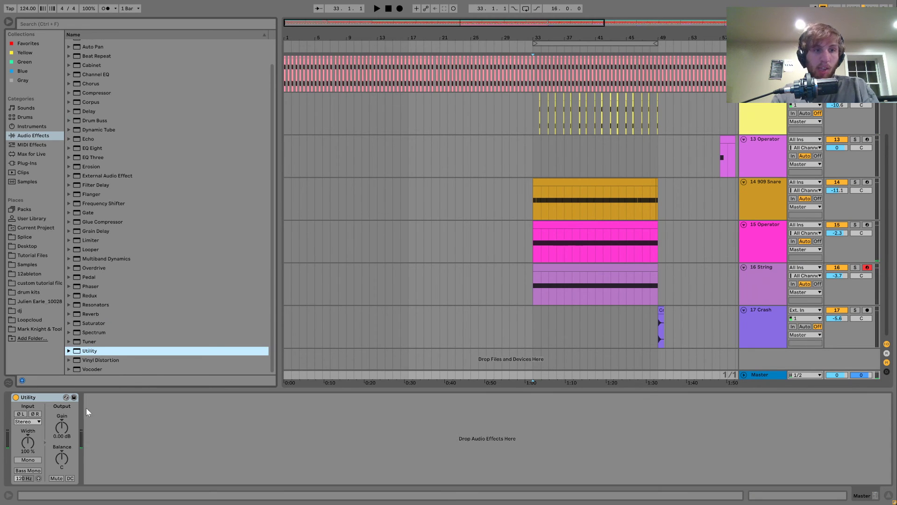
left_click_drag(62, 426, 66, 429)
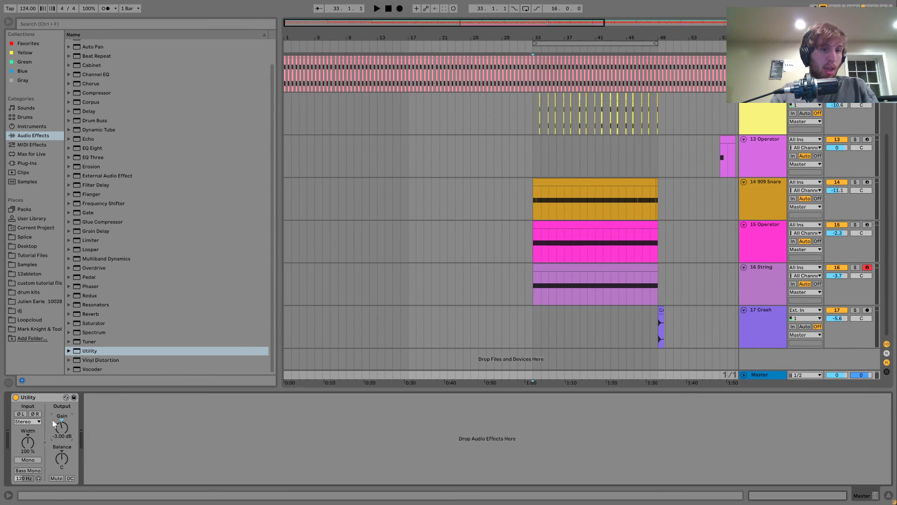
- Automate the Master Utility's Device On so it is active only from bar 33 to bar 49
left_click(15, 397)
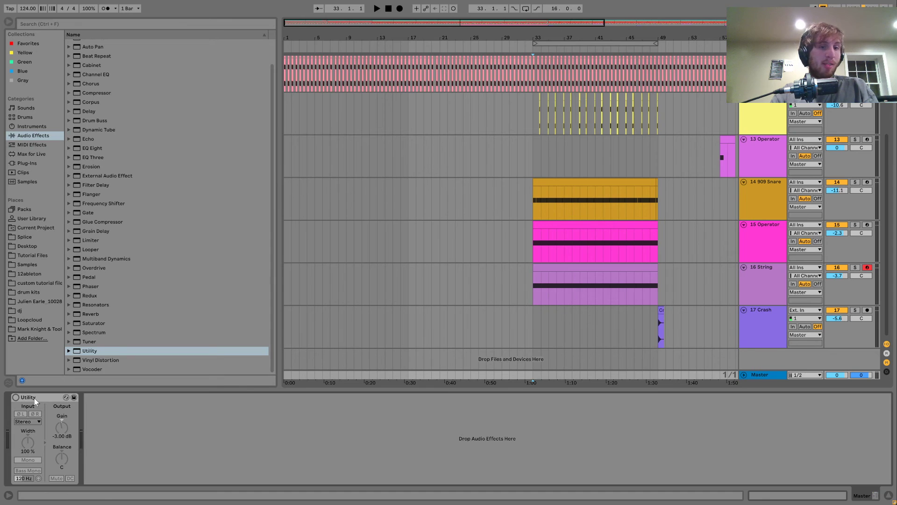
key("a")
mouse_move(540, 350)
left_mouse_down()
mouse_move(561, 337)
mouse_move(649, 335)
left_mouse_up()
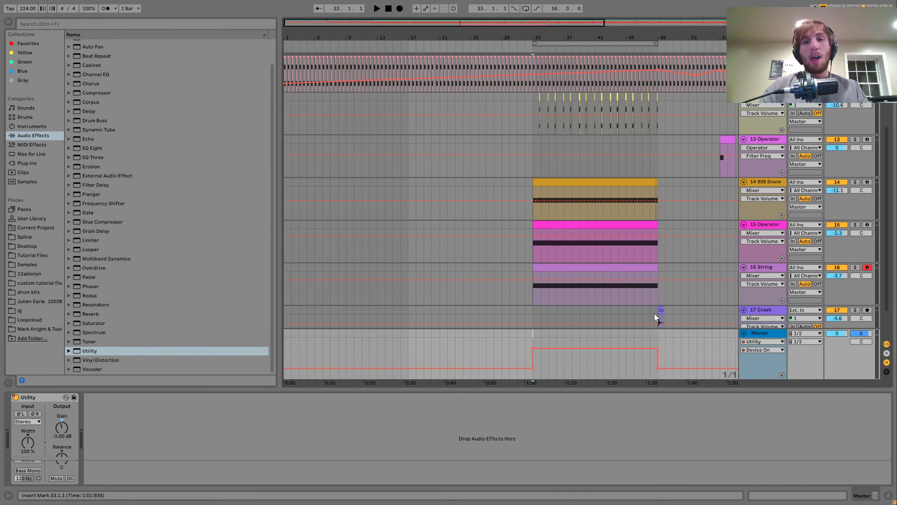
key("F11")
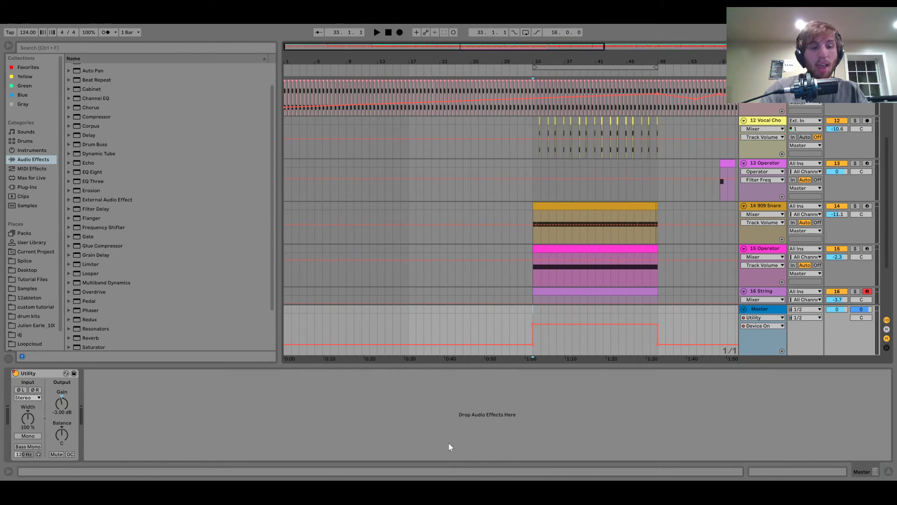
key("F11")
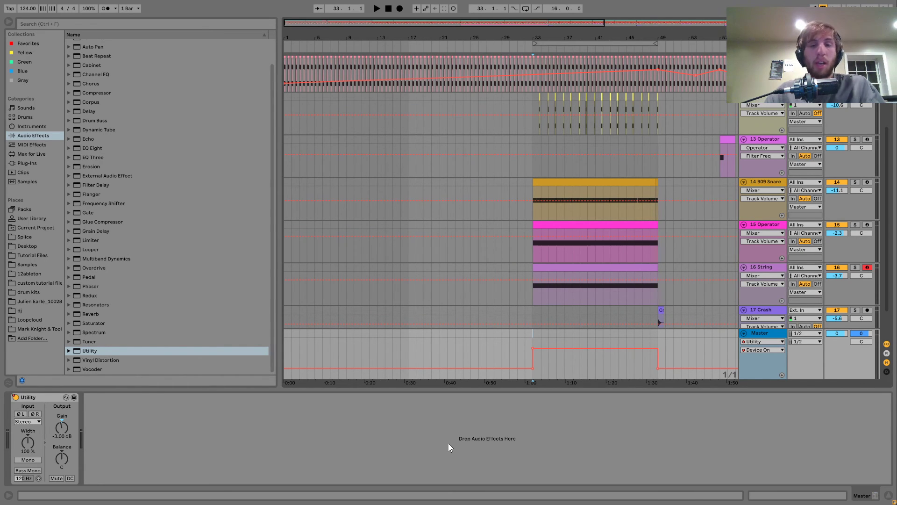
- Audition the end of the build-up from bar 48 into the drop and show the Master Utility's Gain automation
key("space")
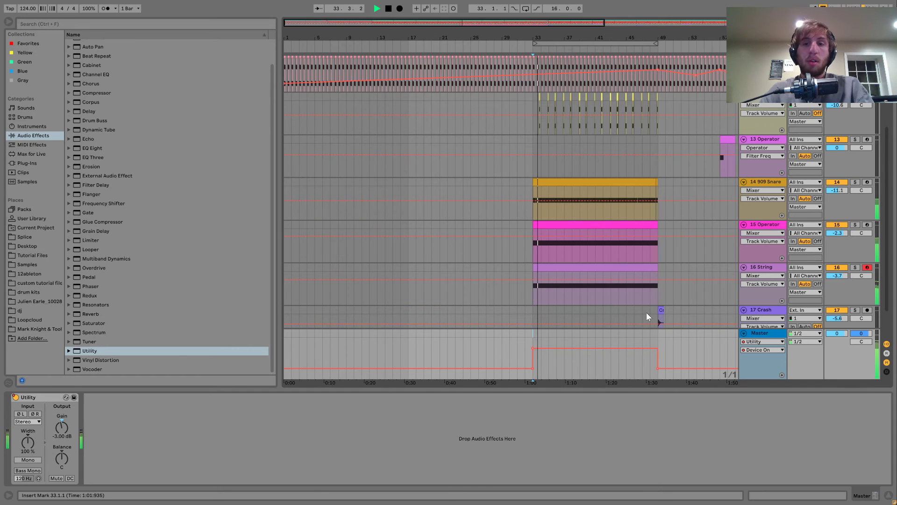
left_click(649, 310)
left_click(759, 333)
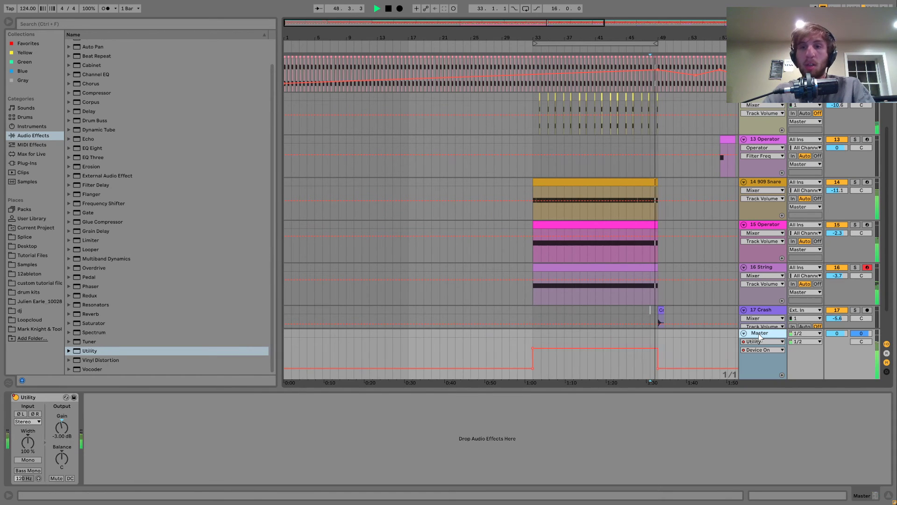
key("space")
left_click(69, 432)
key("space")
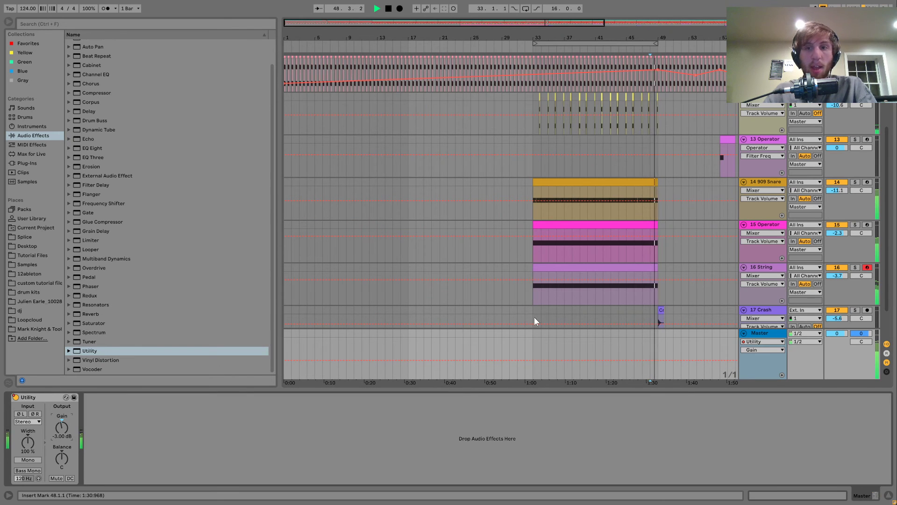
key("space")
- Copy the 17 Crash clip from bar 49 to bars 1, 17 and 33, and play from bar 33
left_click(759, 310)
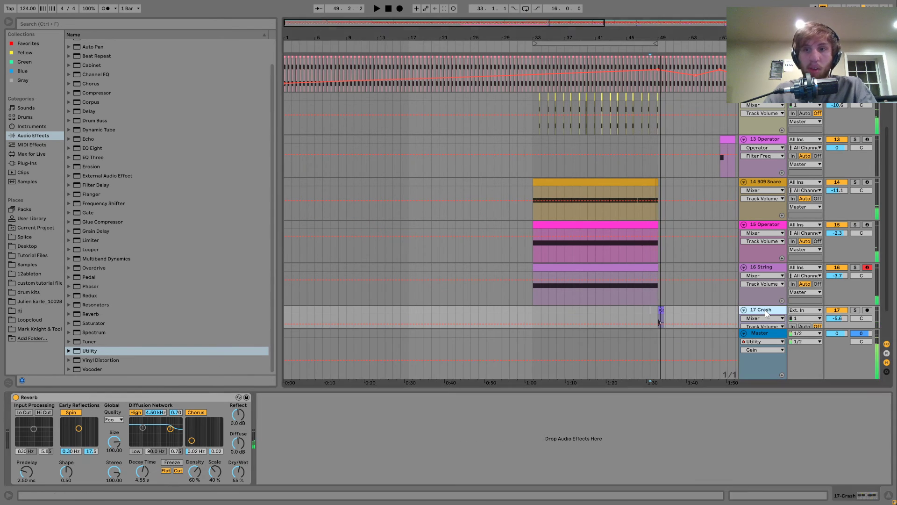
key("minus")
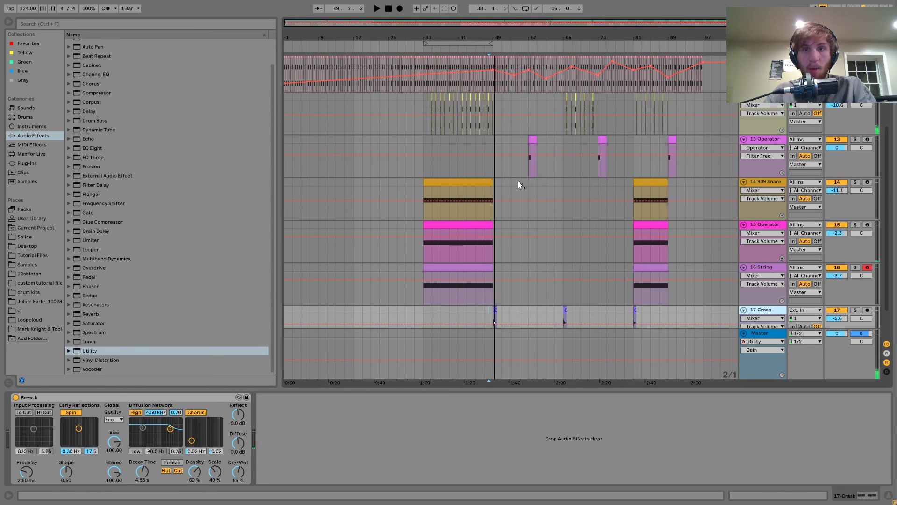
left_click(495, 312)
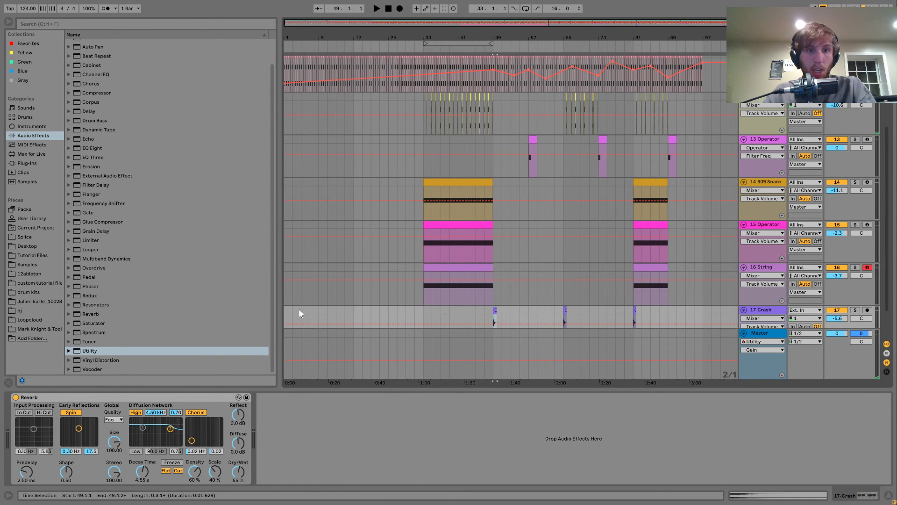
left_click(285, 311)
key("ctrl+v")
left_click(354, 313, "shift")
key("ctrl+d")
key("ctrl+d")
key("space")
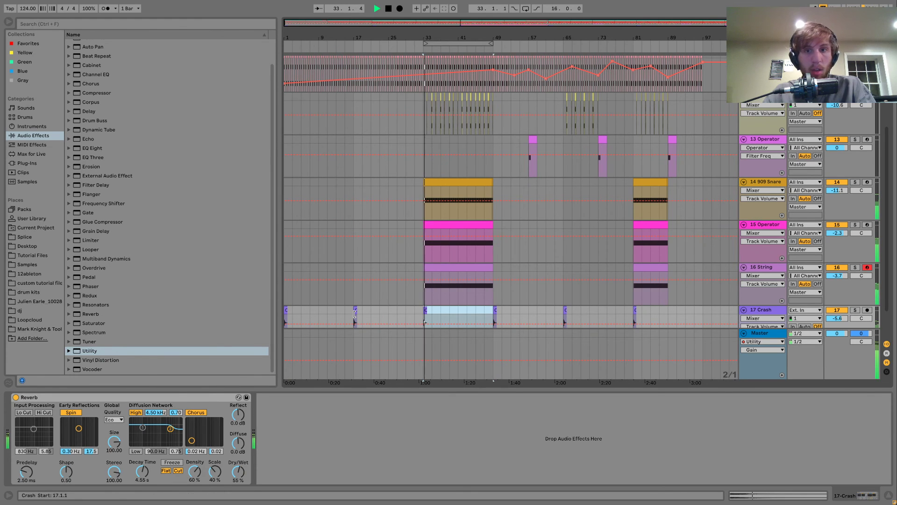
scroll(354, 313, "down", 1)
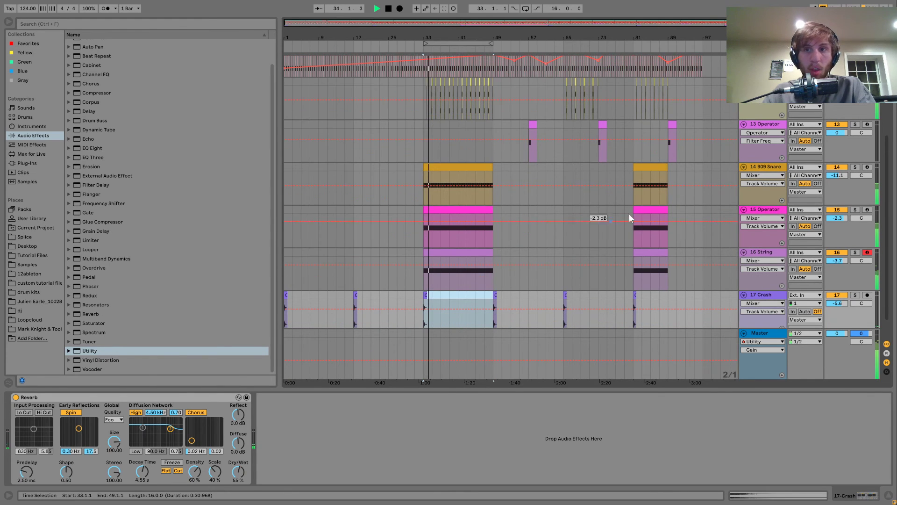
key("space")
- Create a four-bar MIDI clip on 15 Operator from bar 13 to bar 17 containing one G2 note held for its full length
left_click(649, 209)
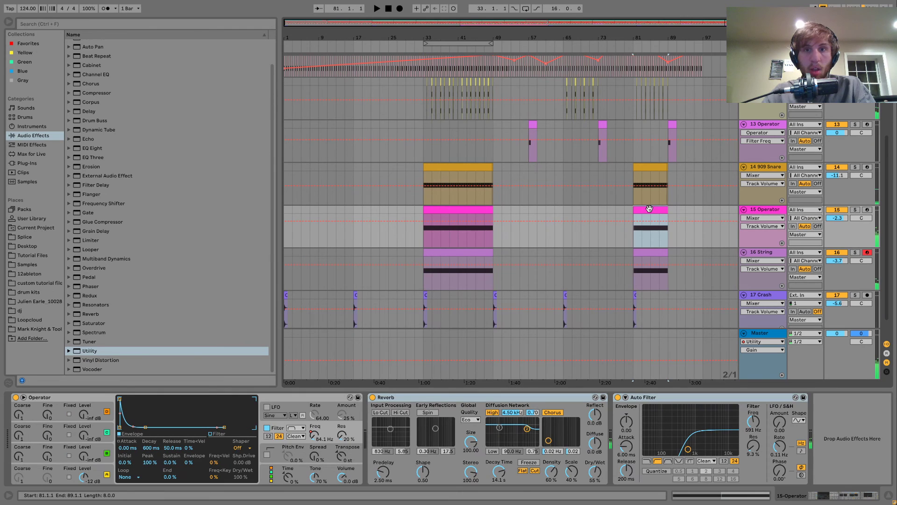
left_click(333, 208)
key("space")
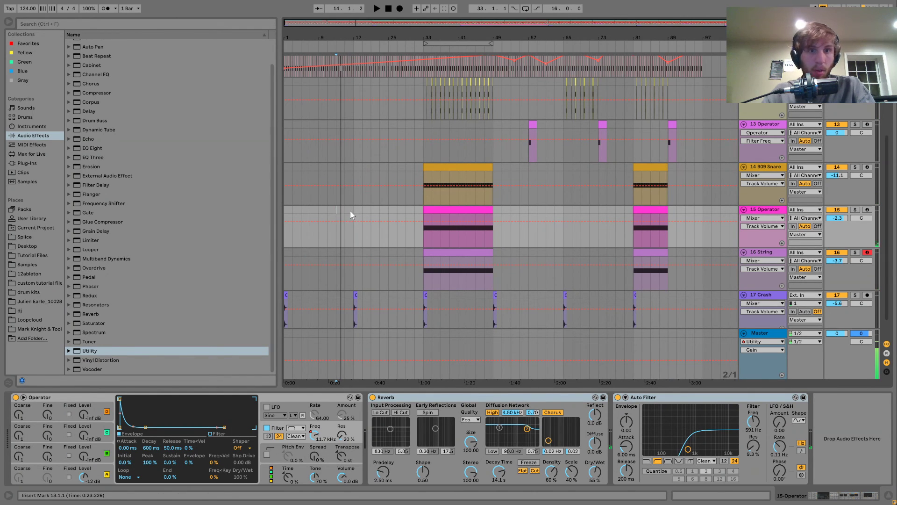
key("space")
left_click(352, 214, "shift")
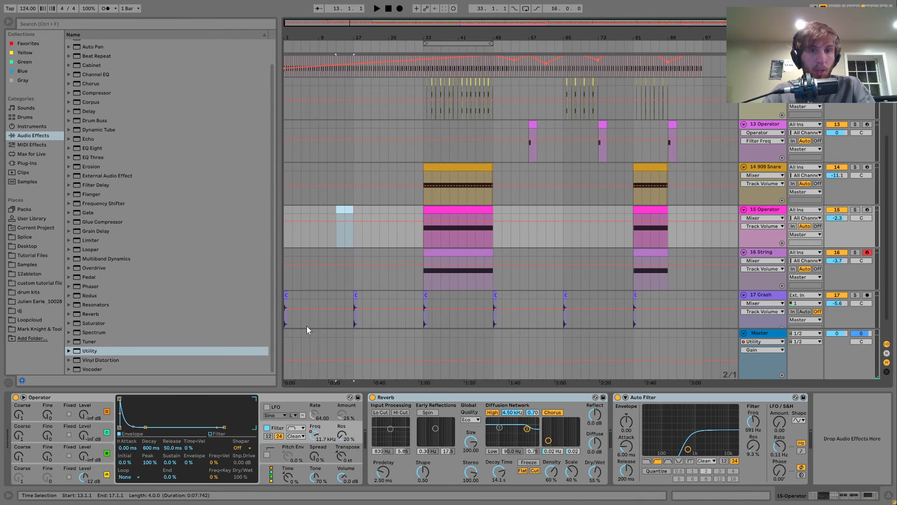
key("ctrl+shift+m")
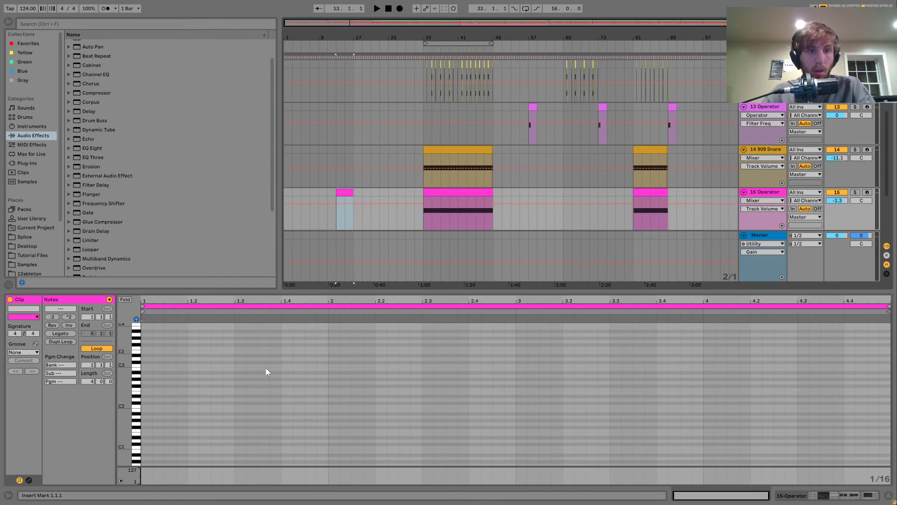
double_click(148, 381)
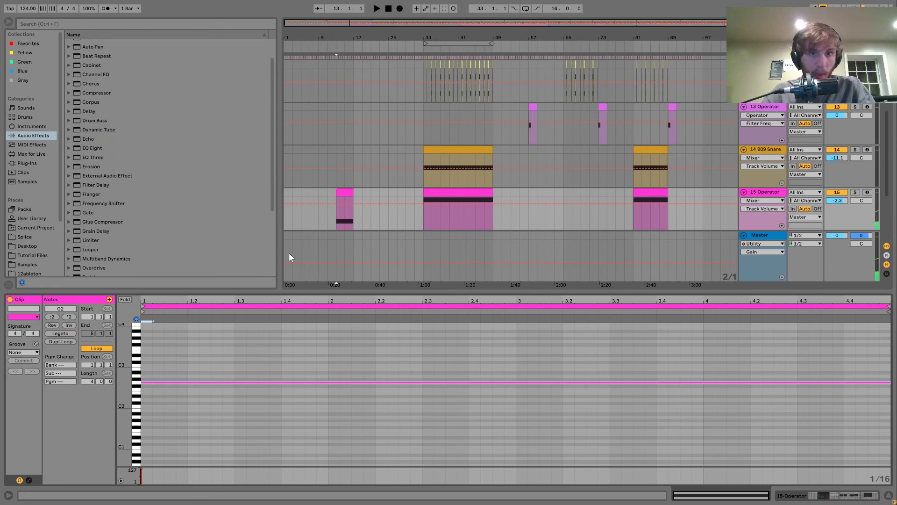
- Automate the 15 Operator Filter Freq to dip at bar 13 and rise back up by bar 17
left_click(767, 202)
left_click(765, 216)
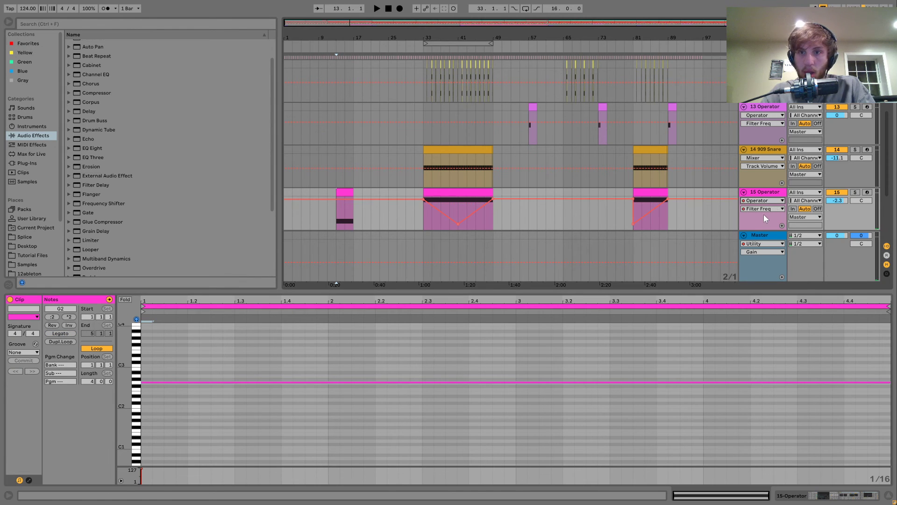
left_click_drag(475, 203, 502, 208)
left_click(336, 219)
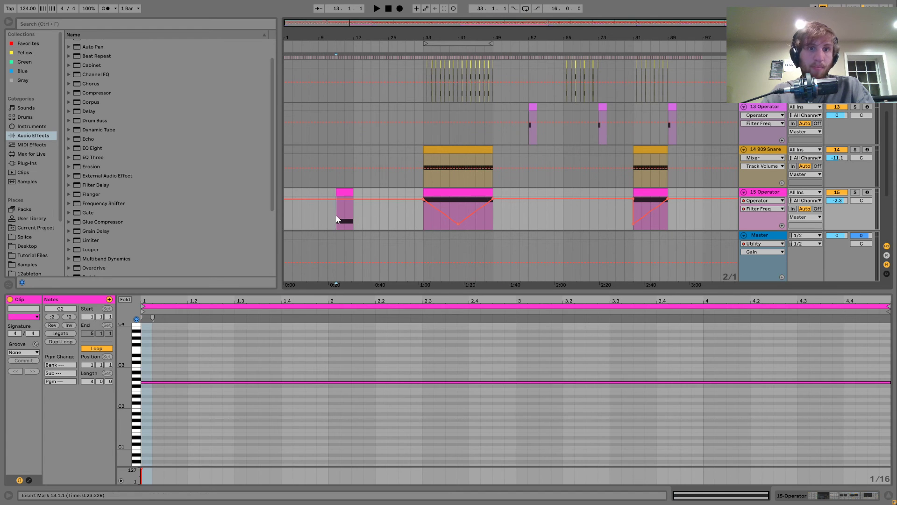
left_click(319, 206)
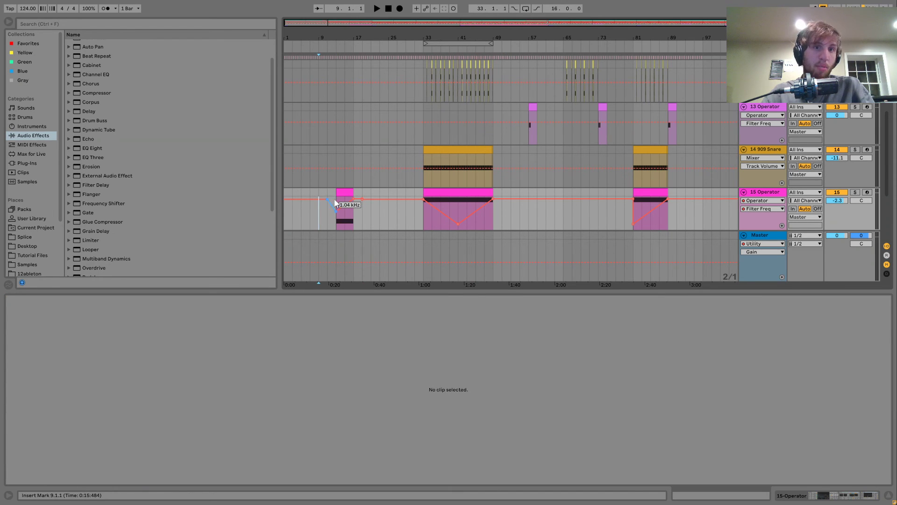
left_click_drag(335, 212, 336, 228)
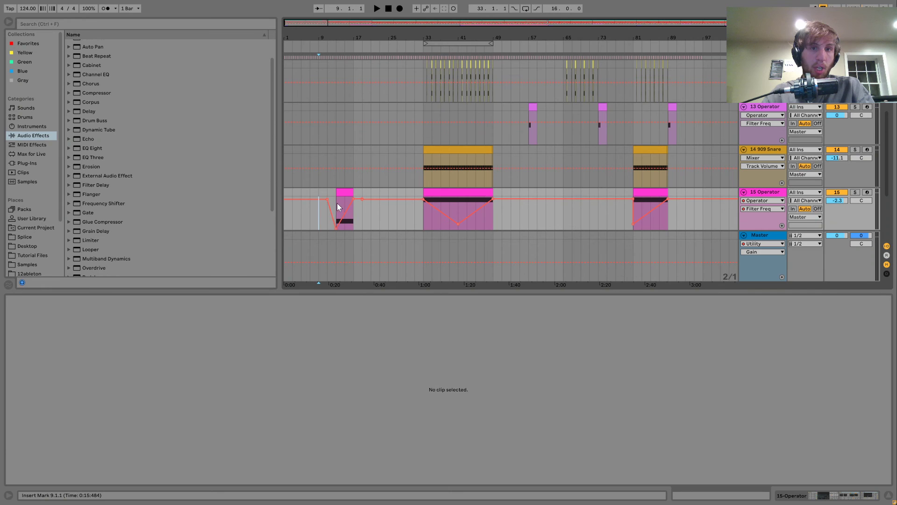
- Play the new riser from bar 13 and raise the lowest point of its Filter Freq automation
left_click(337, 201)
key("space")
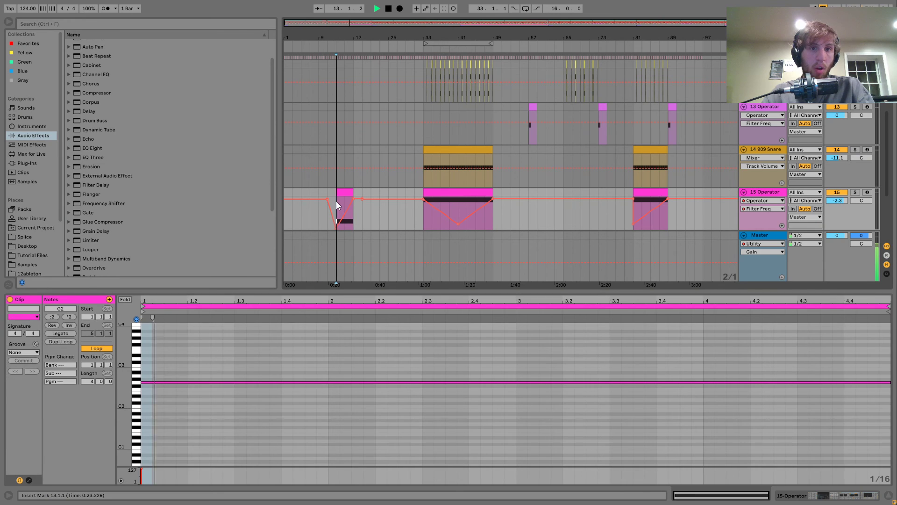
left_click(771, 192)
left_click_drag(336, 230, 336, 218)
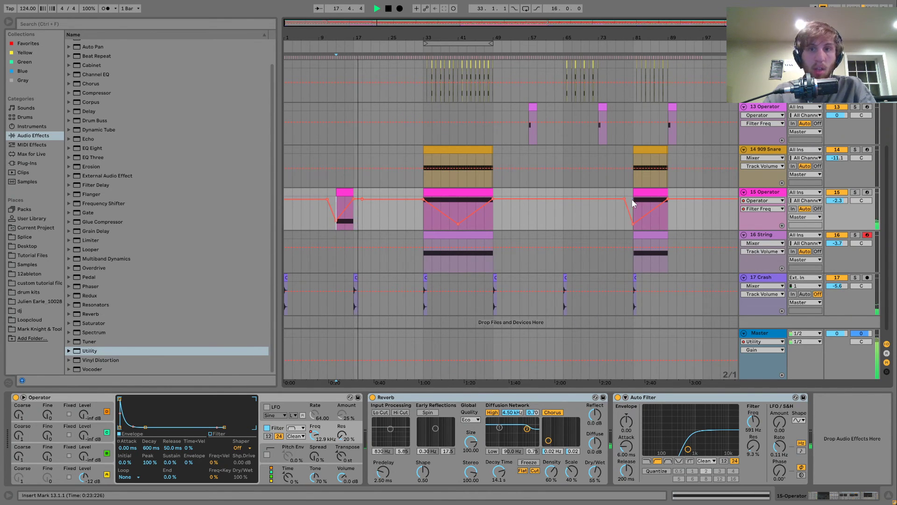
- Copy the 13 Operator clip to bar 25 and to bar 9
scroll(629, 198, "up", 4)
scroll(629, 198, "up", 1)
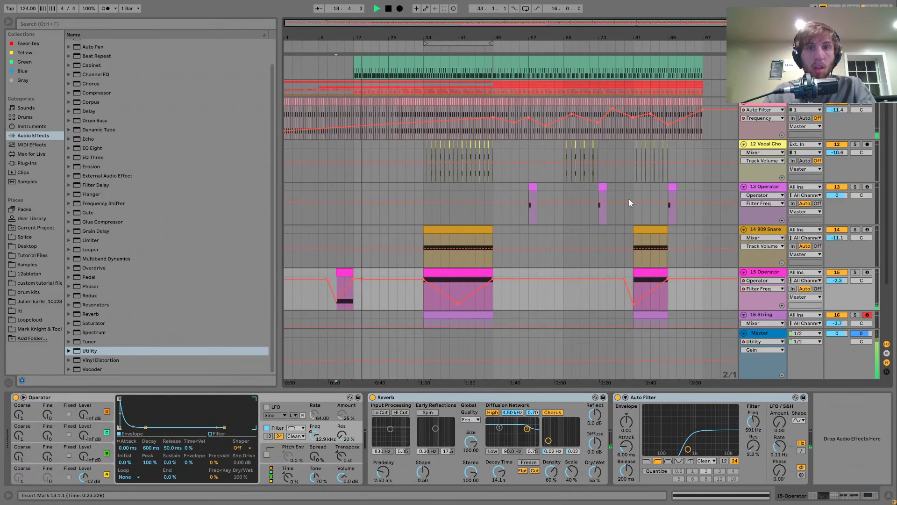
left_click_drag(534, 193, 388, 192)
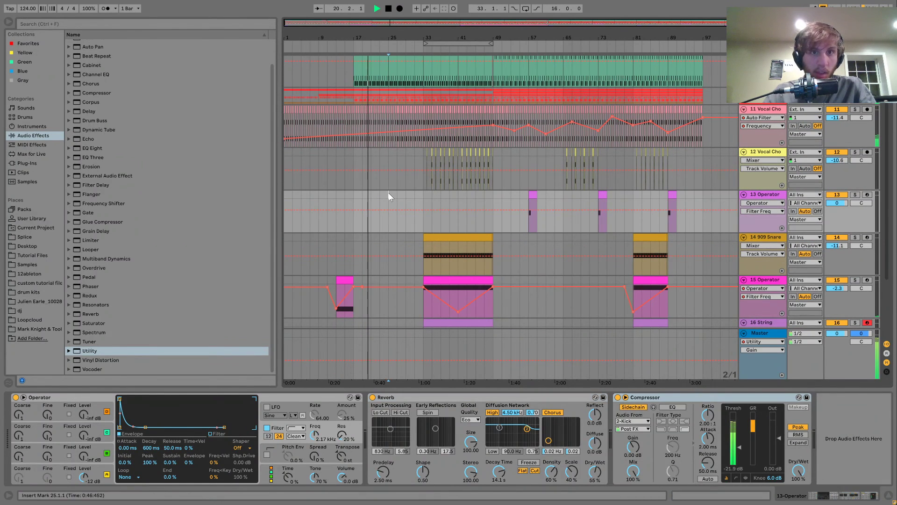
left_click(673, 195)
left_click(318, 196)
key("ctrl+v")
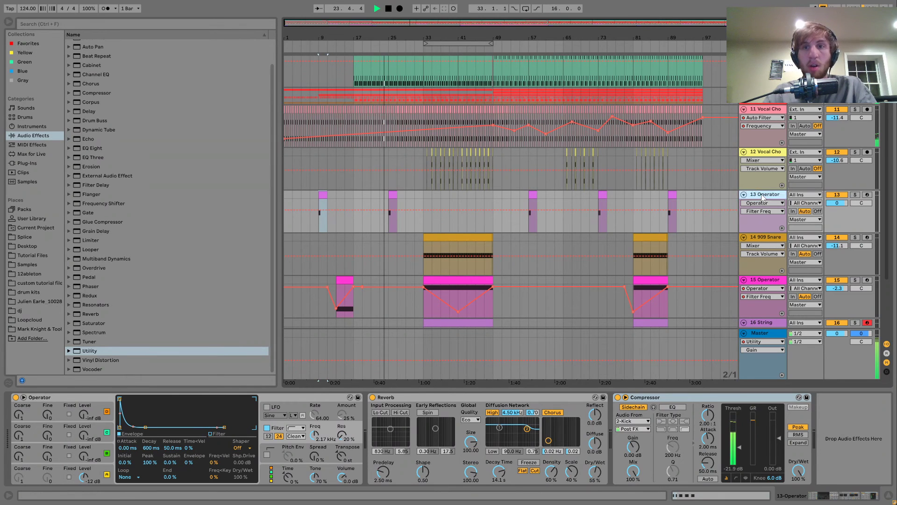
- Lower the 13 Operator track volume to -3.0 dB
scroll(762, 194, "up", 5)
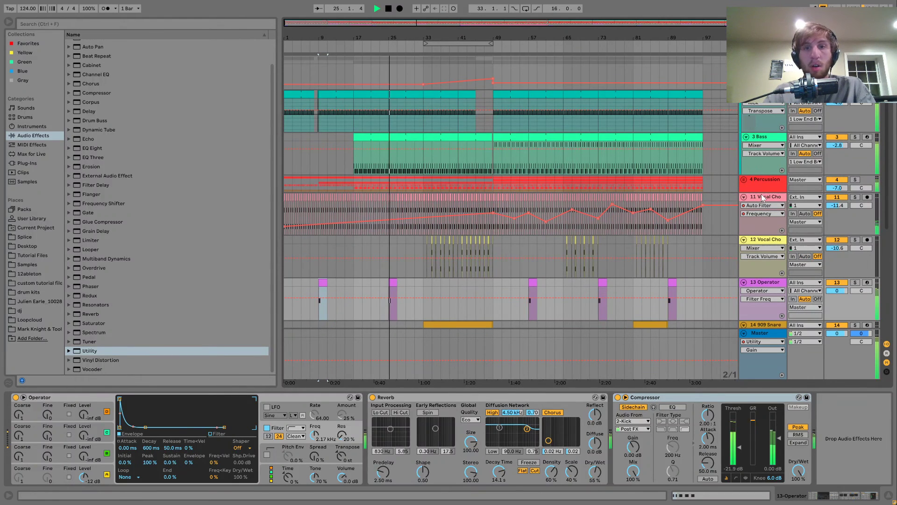
scroll(765, 208, "down", 2)
left_click_drag(838, 265, 836, 269)
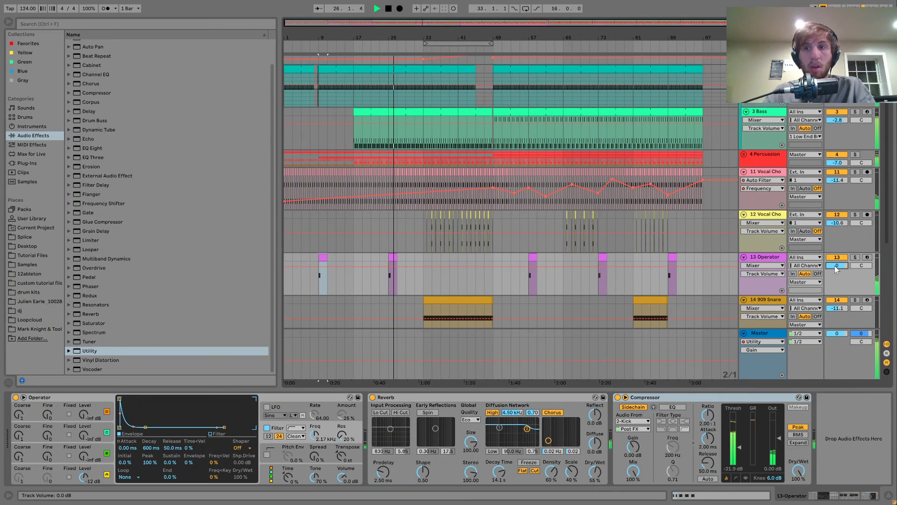
scroll(837, 270, "down", 4)
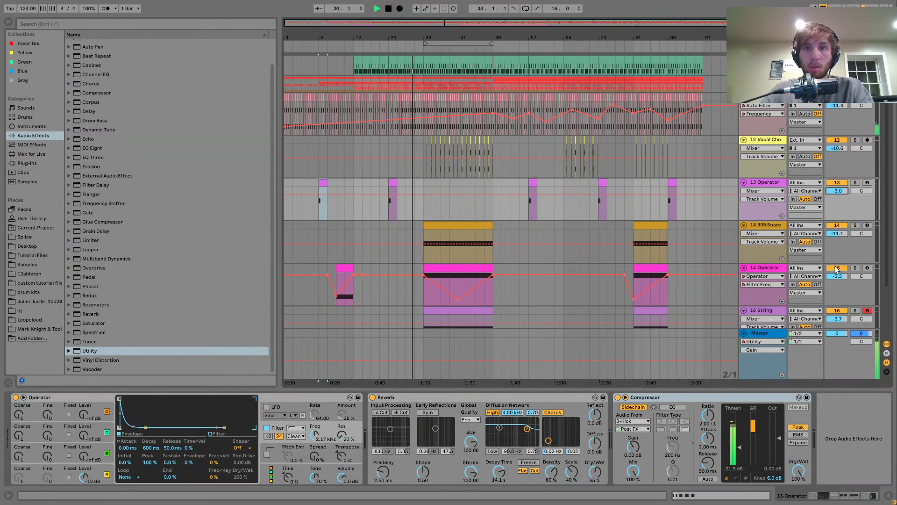
- Loop bars 51 to 53 of the drop, start playback and switch to the Session View mixer
left_click(520, 81)
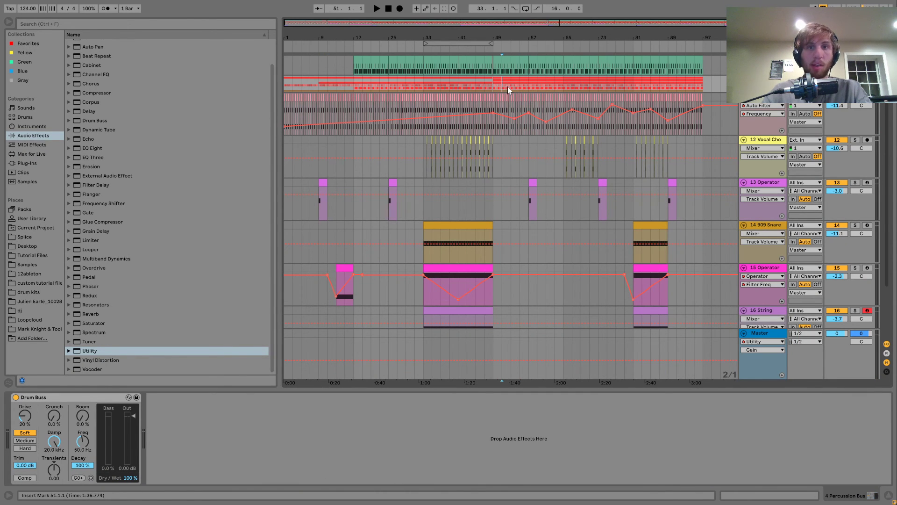
key("ctrl+l")
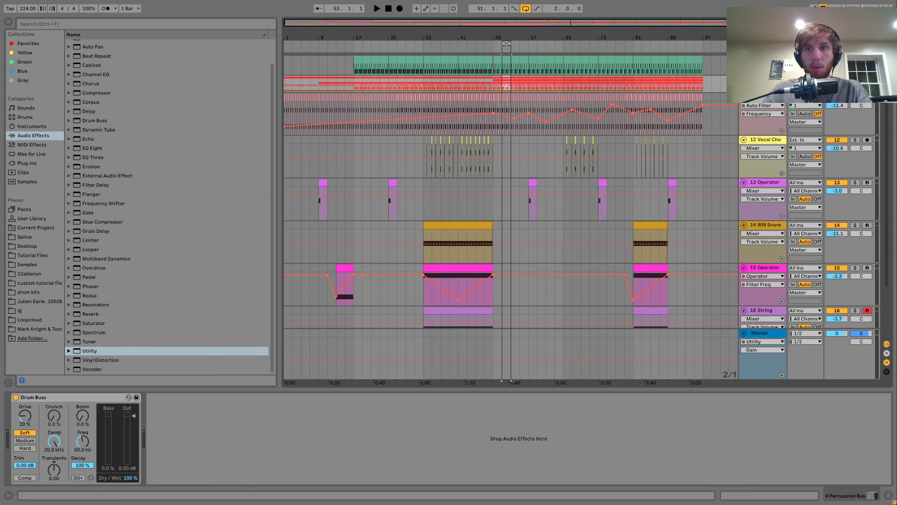
key("space")
scroll(509, 187, "up", 2)
key("Tab")
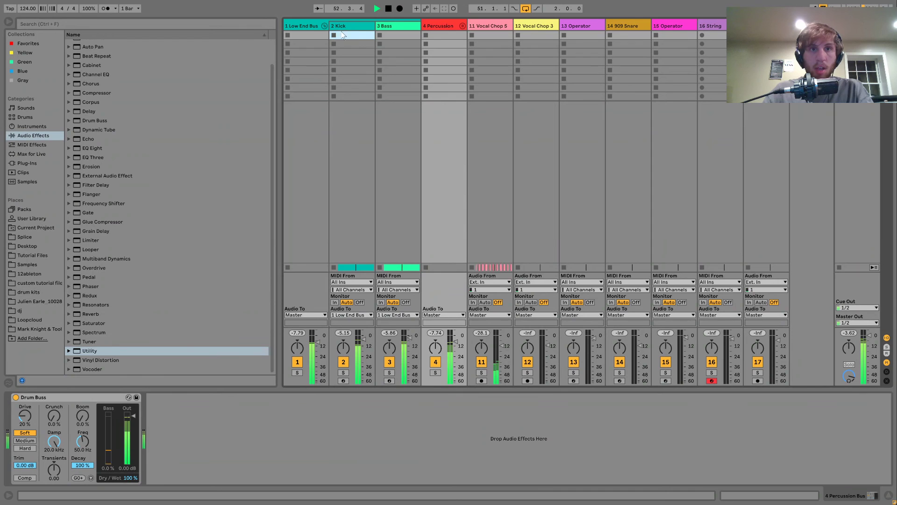
- Raise the 2 Kick track's volume slightly in the mixer
left_click_drag(398, 35, 302, 34)
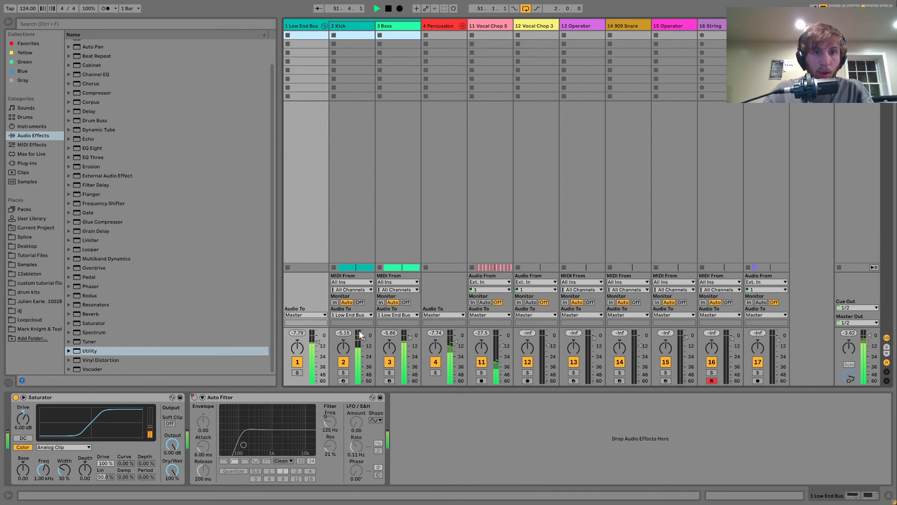
left_click(365, 340)
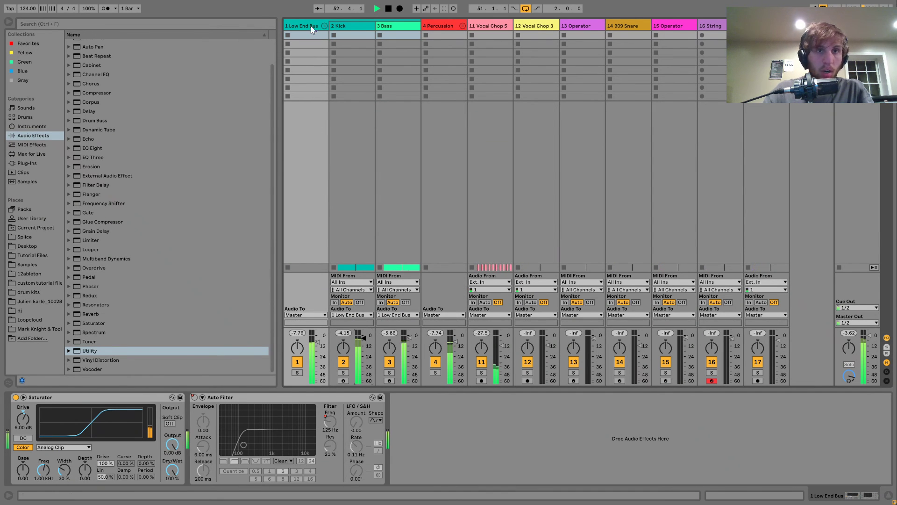
- Lower the volumes of all buses and ungrouped tracks together, bringing 4 Percussion to -9.0 dB, and play the loop
key("ctrl+a")
key("space")
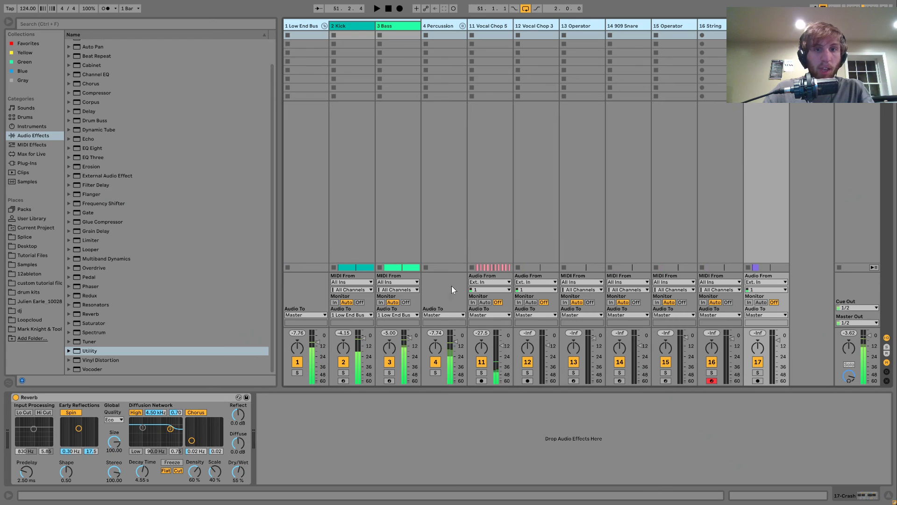
left_click(459, 344)
key("Down")
key("Down")
key("space")
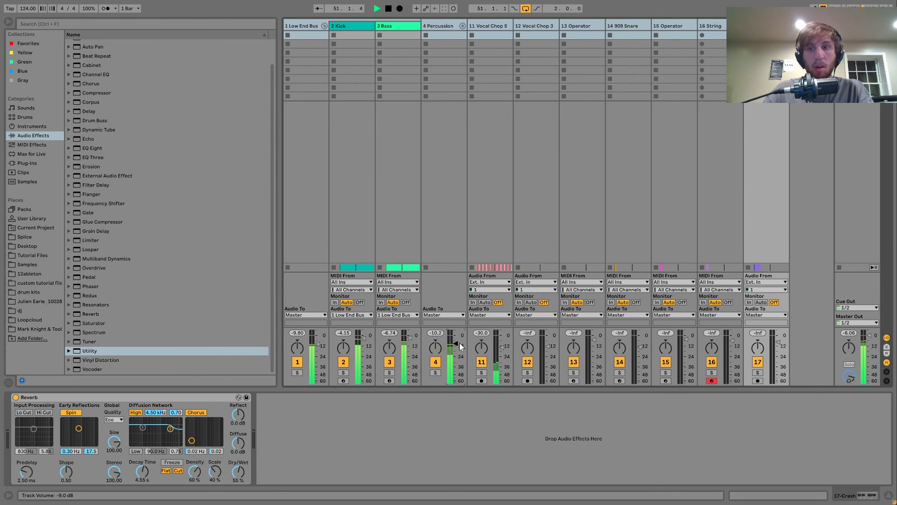
left_click(436, 26)
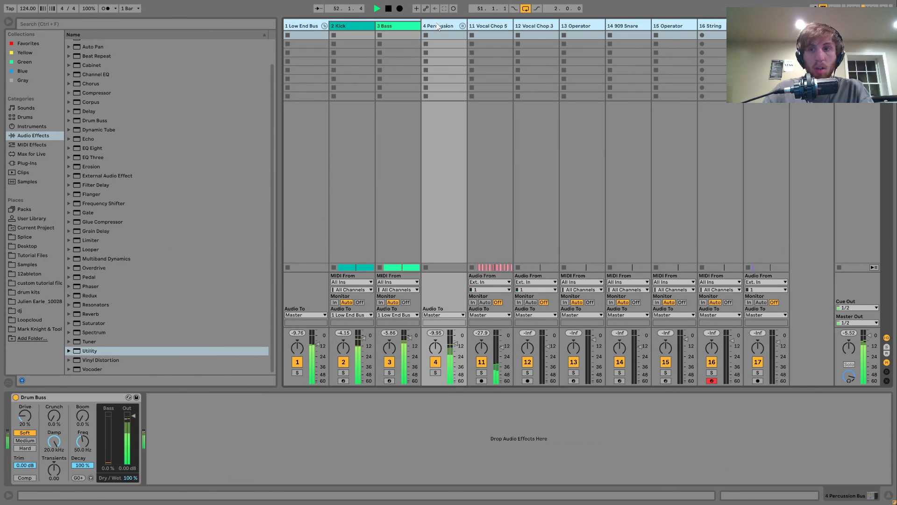
- Unfold the 4 Percussion group in the mixer and raise the 10 Clap track's volume to -3.5 dB
left_click(462, 26)
left_click(492, 27)
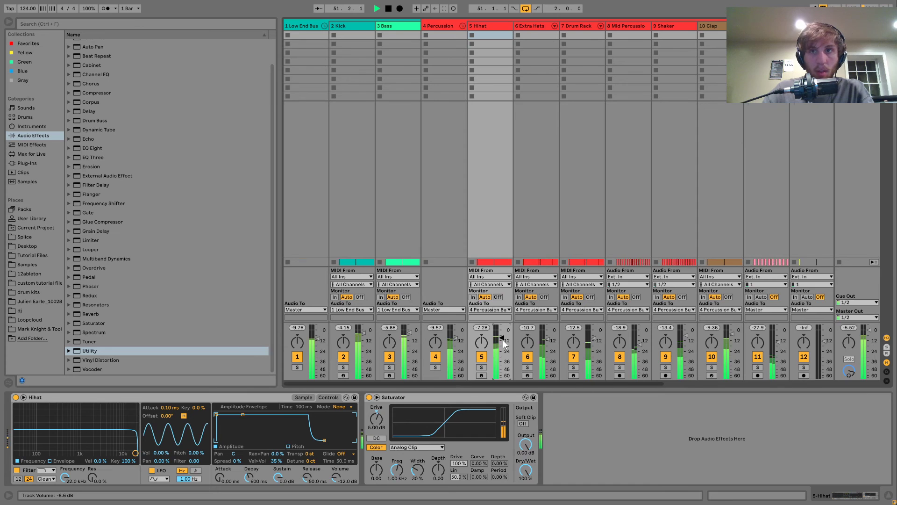
scroll(503, 340, "right", 5)
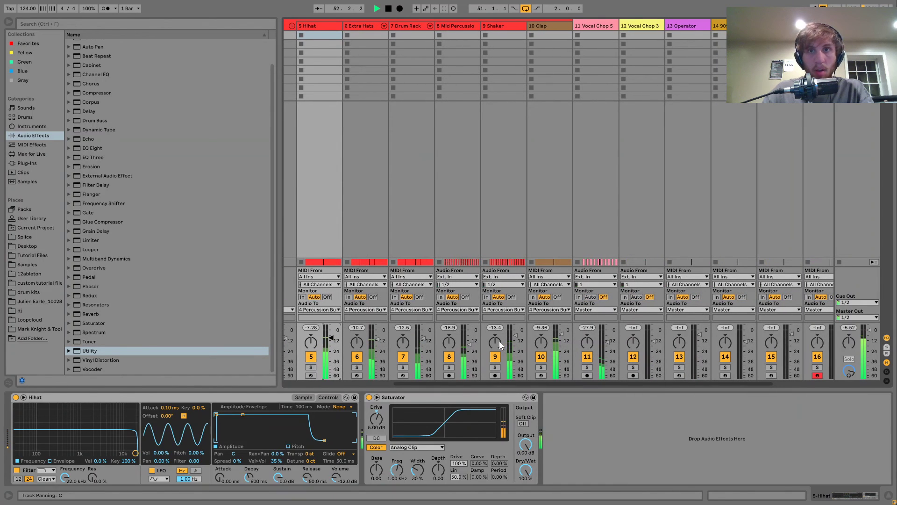
left_click_drag(562, 336, 562, 336)
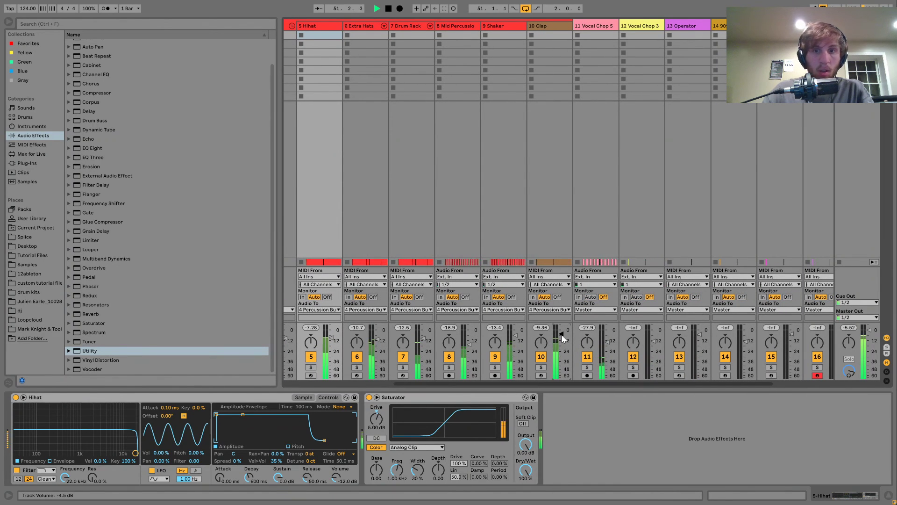
scroll(562, 335, "right", 3)
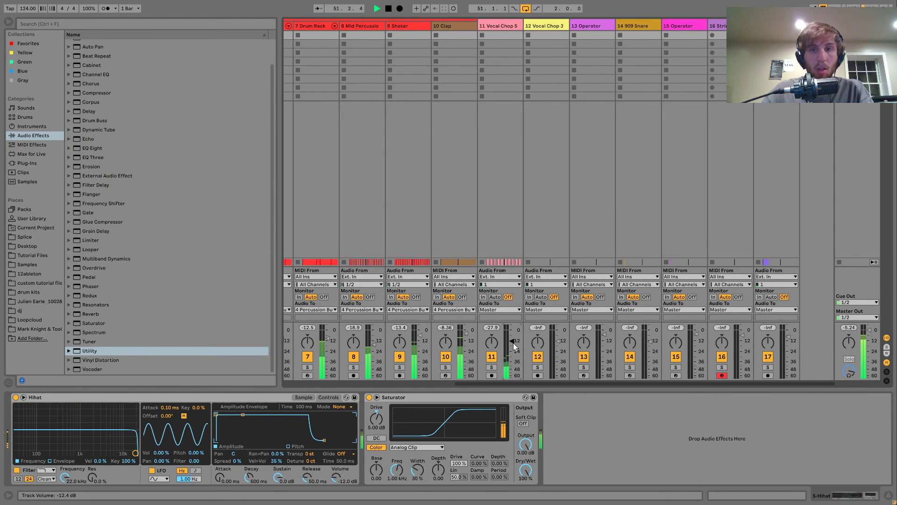
scroll(514, 343, "left", 8)
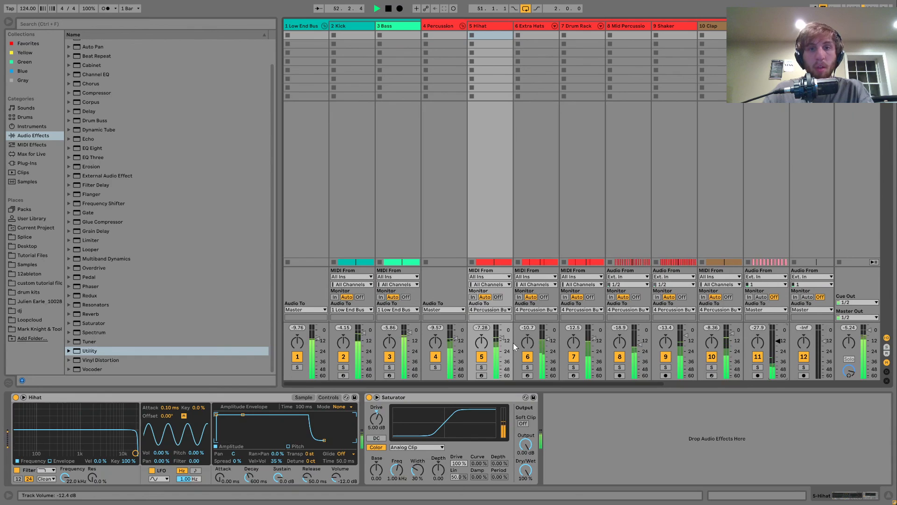
- Return to the Arrangement View and play the transition into the drop at bar 49 to check the 17 Crash level
key("Tab")
key("space")
scroll(514, 343, "down", 1)
scroll(513, 343, "down", 3)
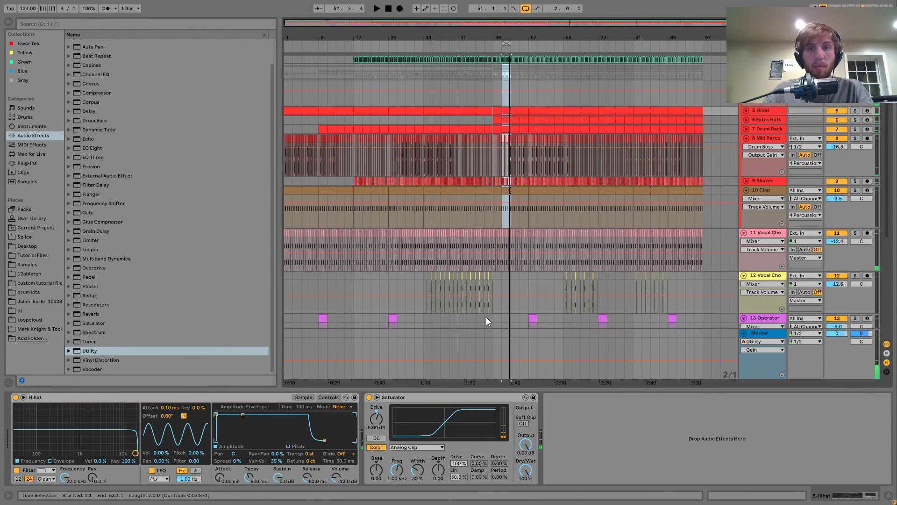
left_click(486, 320)
key("space")
scroll(486, 320, "down", 6)
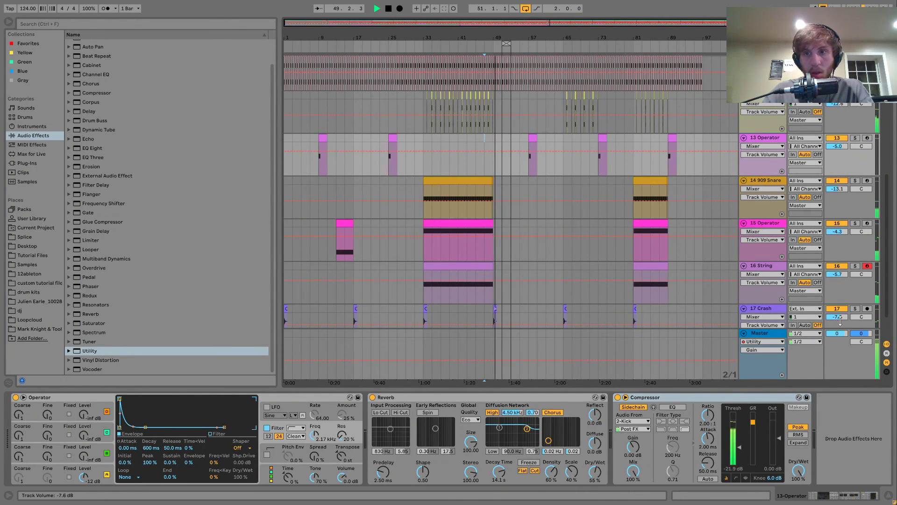
left_click(503, 310)
- Add EQ Eight to the Master and boost the low shelf at 109 Hz and the high shelf at 2.40 kHz by 2.11 dB each
left_click(771, 335)
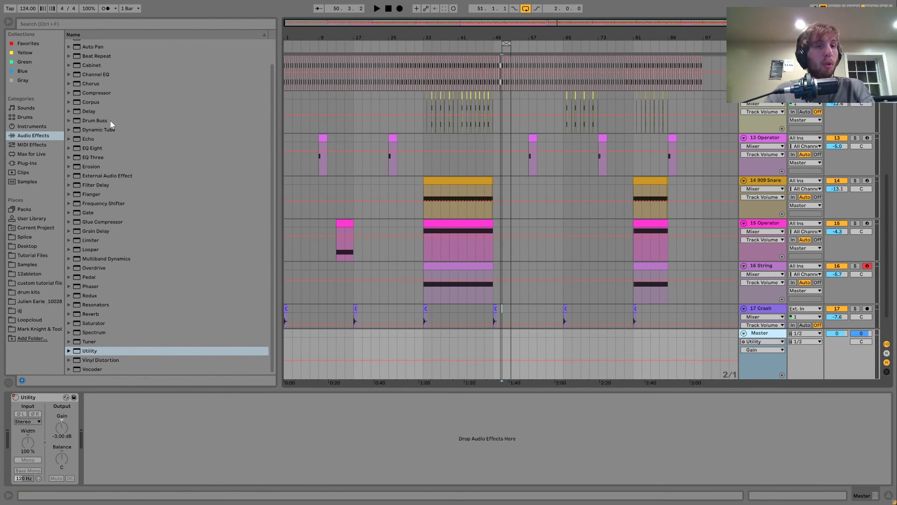
left_click(89, 148)
double_click(90, 148)
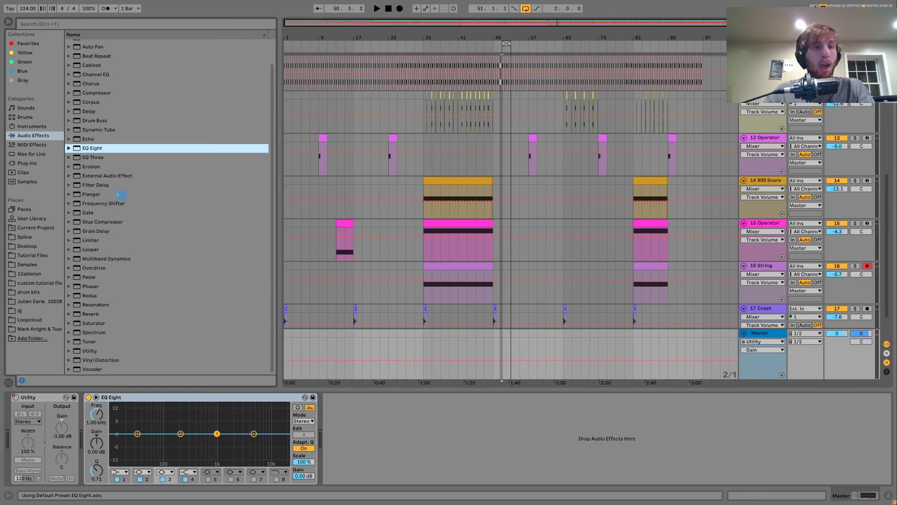
left_click_drag(136, 437, 163, 430)
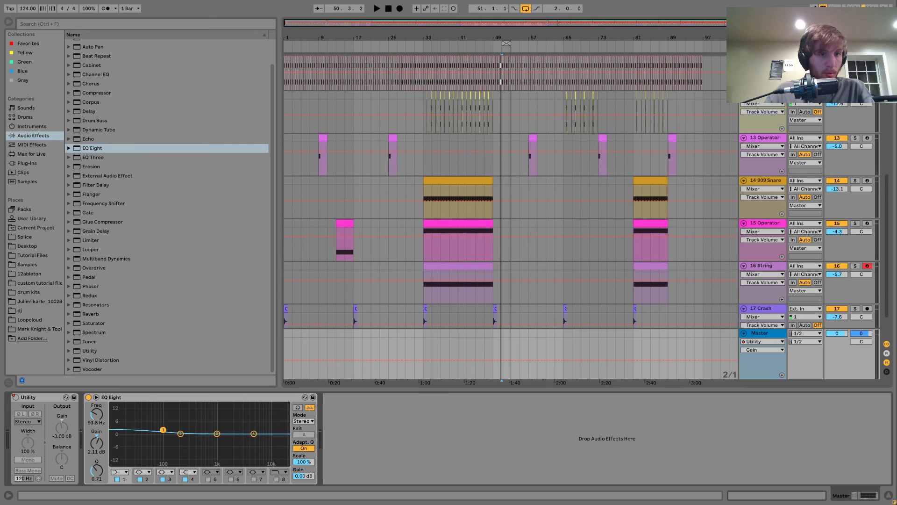
left_click_drag(253, 435, 237, 430)
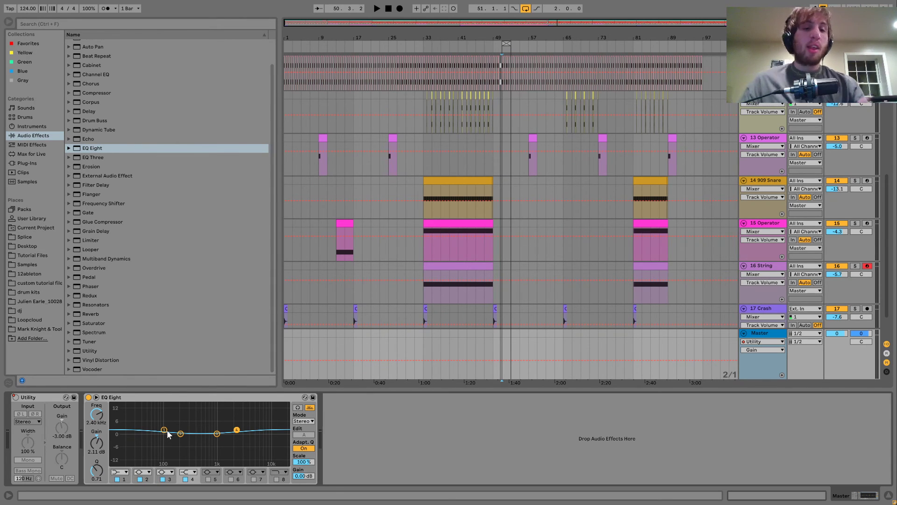
left_click_drag(166, 430, 169, 430)
key("space")
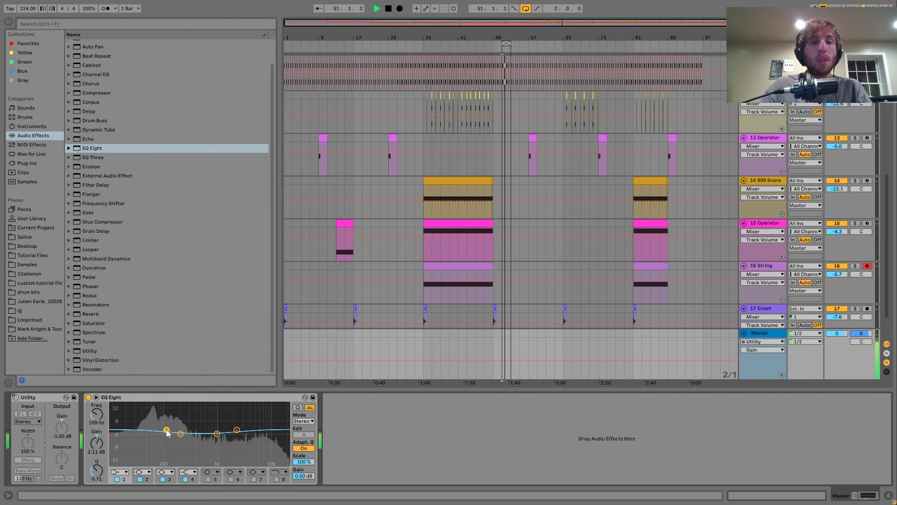
- Set the master EQ Eight's output gain to -1.00 dB and compare the loop with the EQ bypassed and active
key("space")
left_click(304, 476)
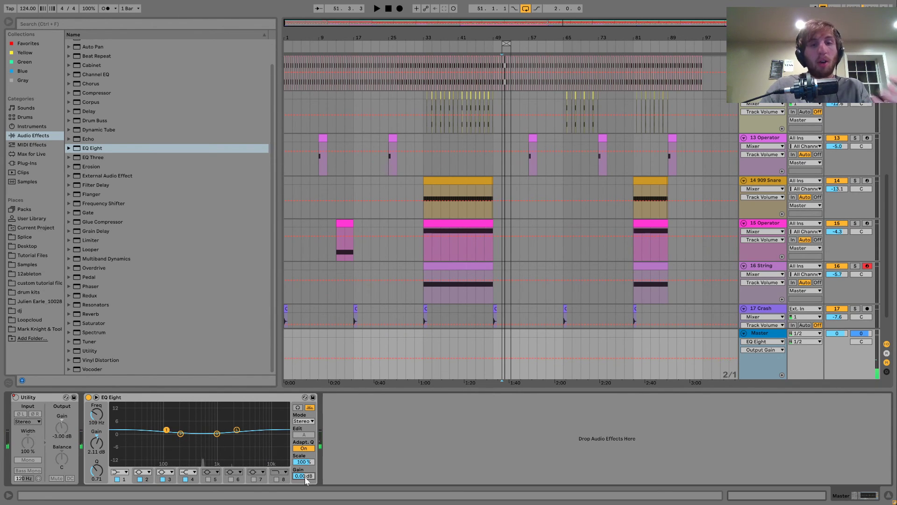
left_click(88, 397)
key("space")
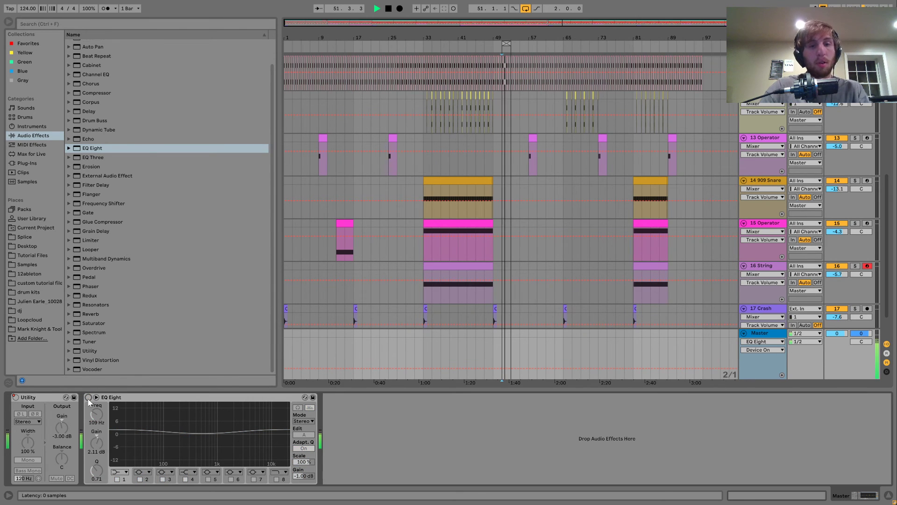
left_click(88, 398)
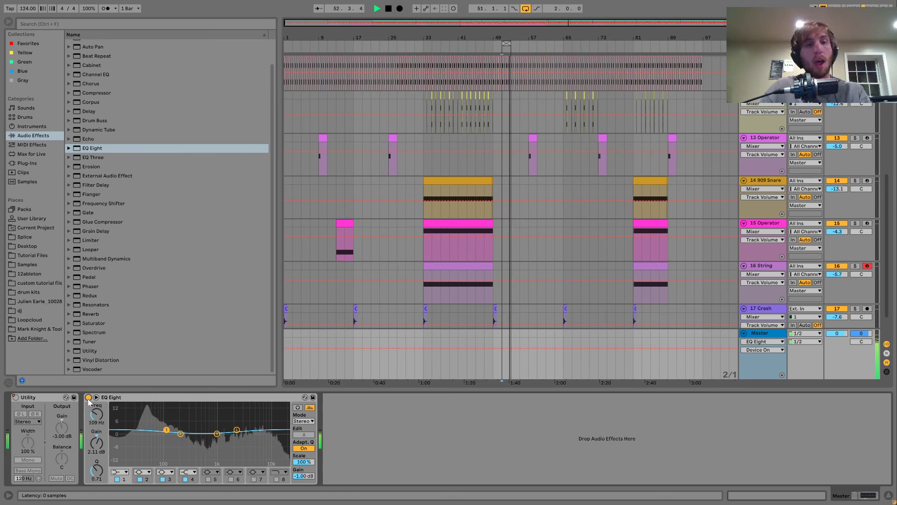
key("space")
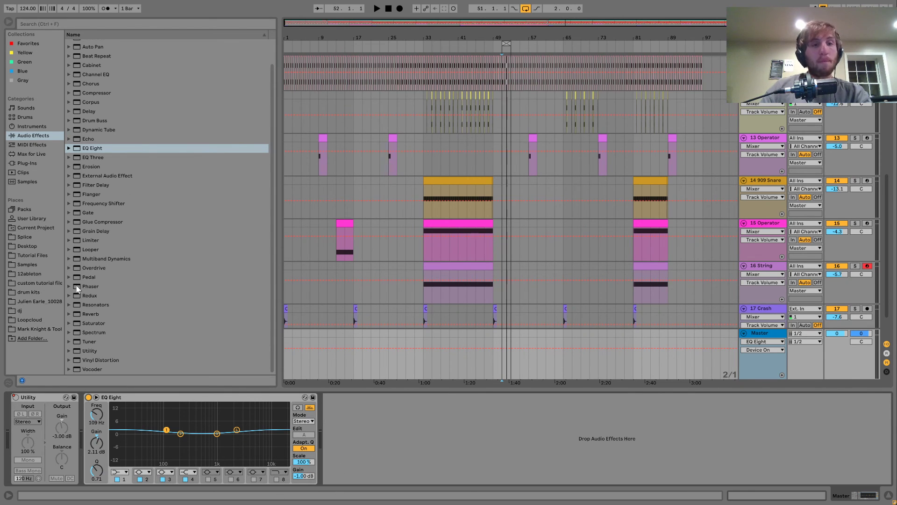
- Add a Saturator after the master EQ Eight with 4.00 dB drive and -2.00 dB output
left_click_drag(94, 323, 364, 429)
left_click(338, 428)
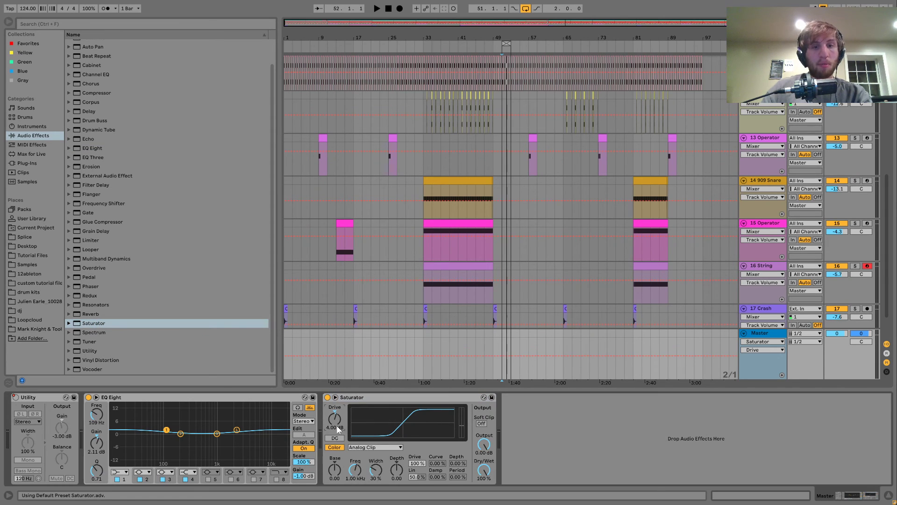
left_click(487, 453)
key("Return")
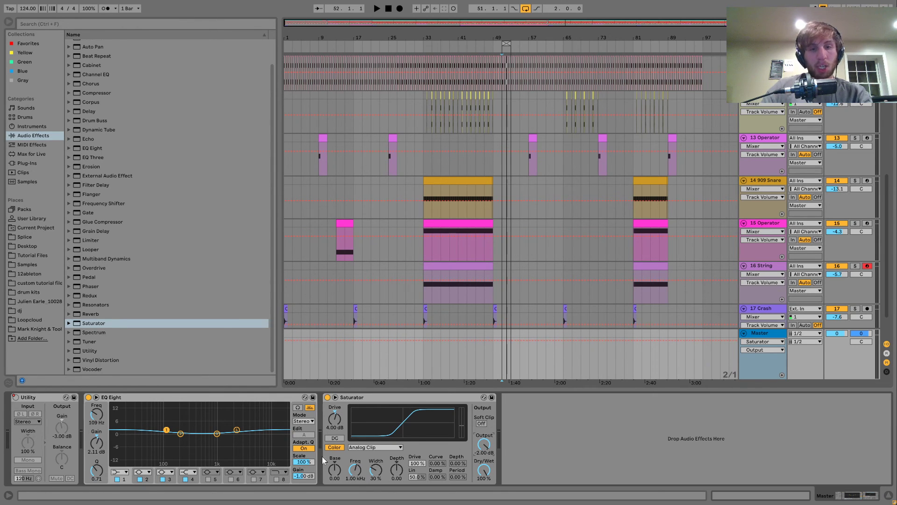
left_click(399, 365)
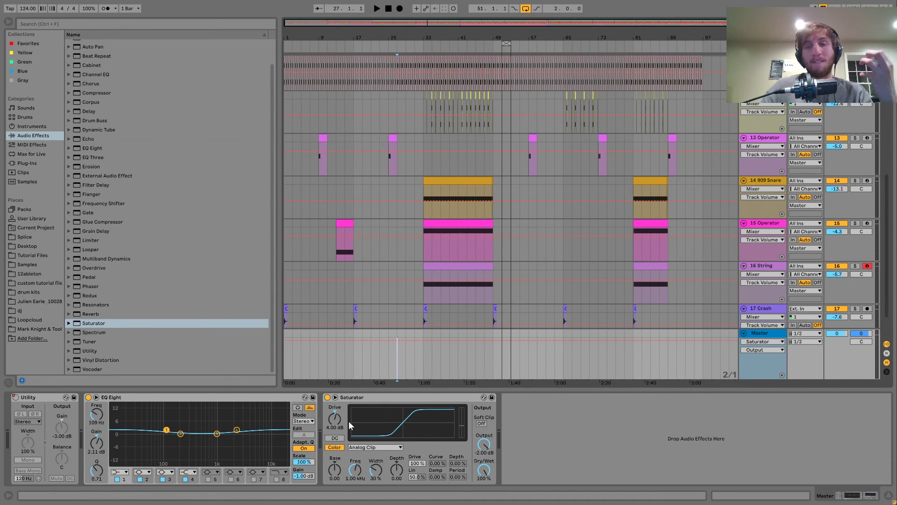
scroll(626, 227, "up", 10)
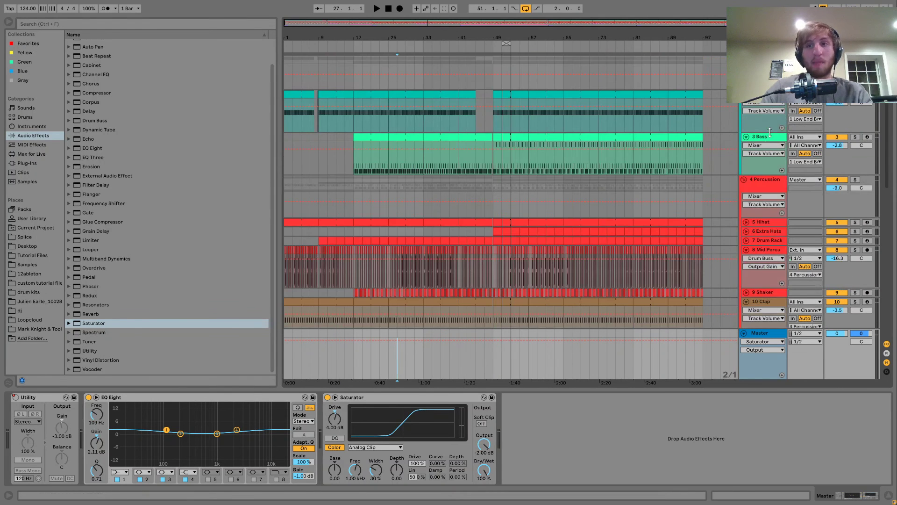
left_click(765, 60)
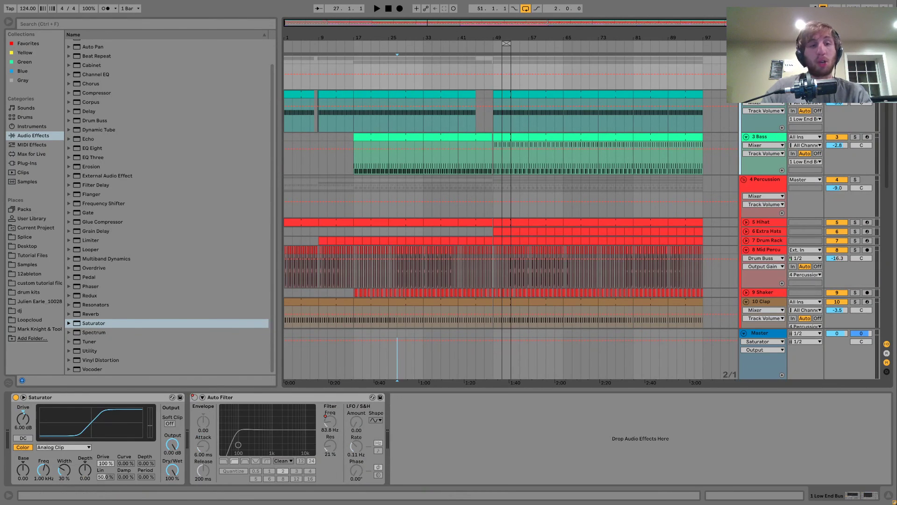
left_click(759, 336)
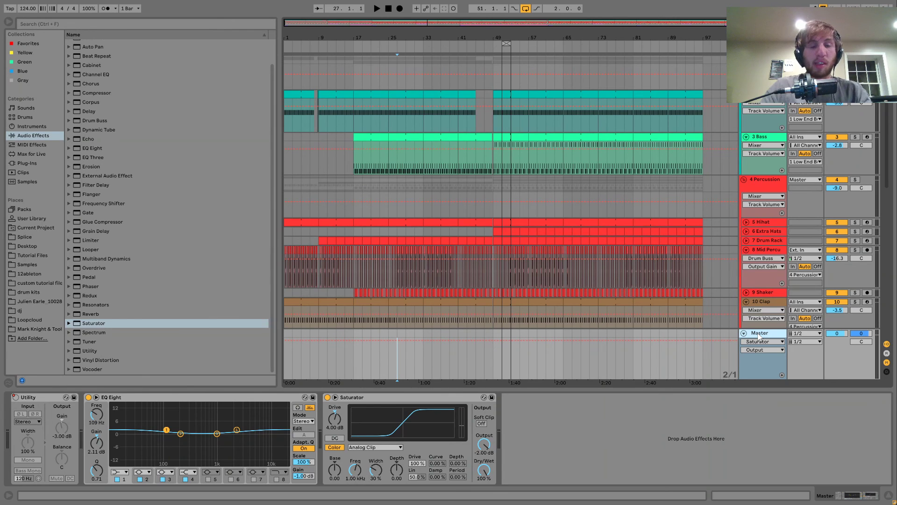
- Play from bar 27 and compare the sound with the master Saturator bypassed and active
left_click(328, 398)
key("space")
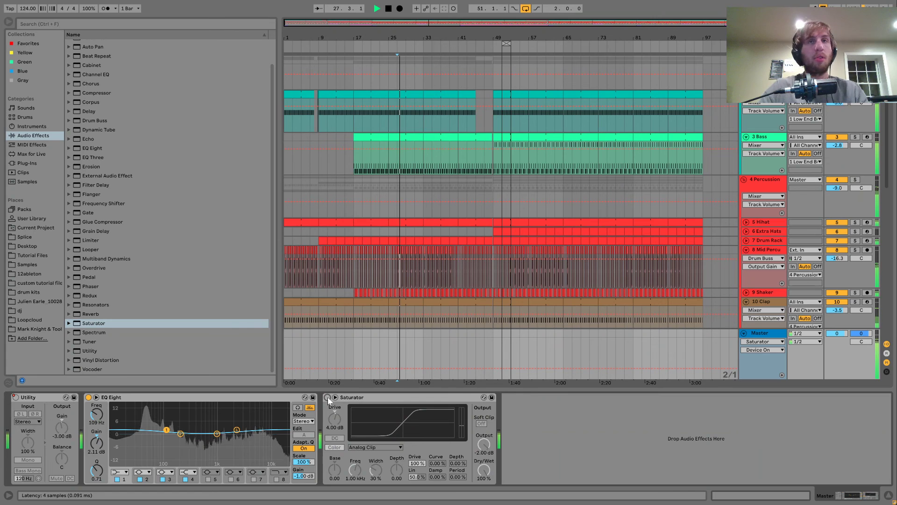
left_click(328, 397)
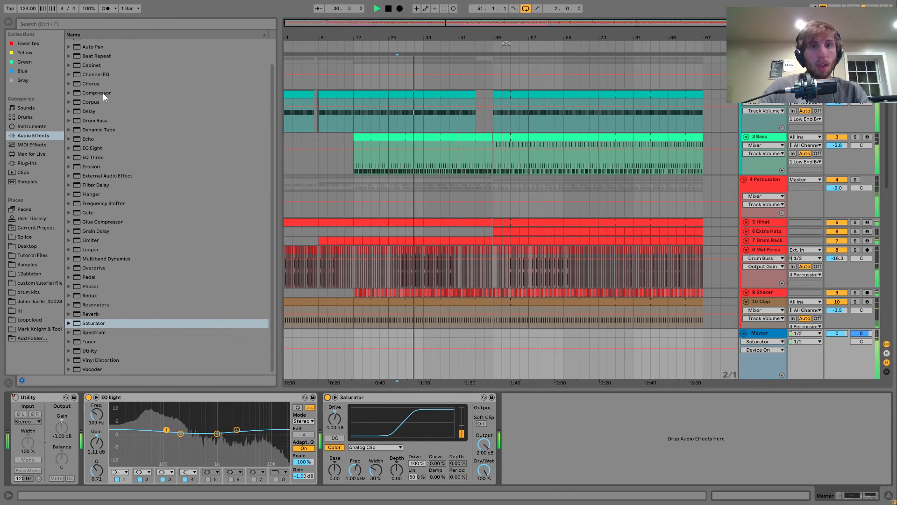
key("space")
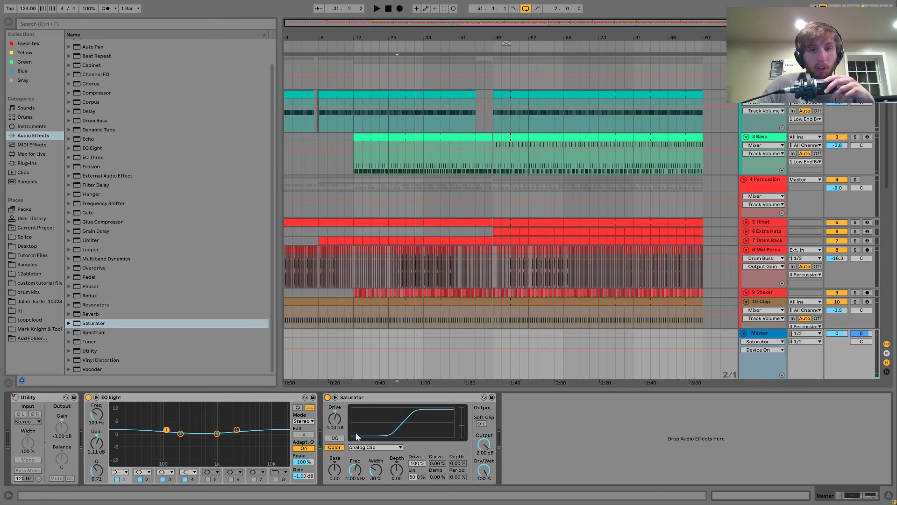
- Try the master Saturator's drive at 5.00 dB during playback and undo the change
key("space")
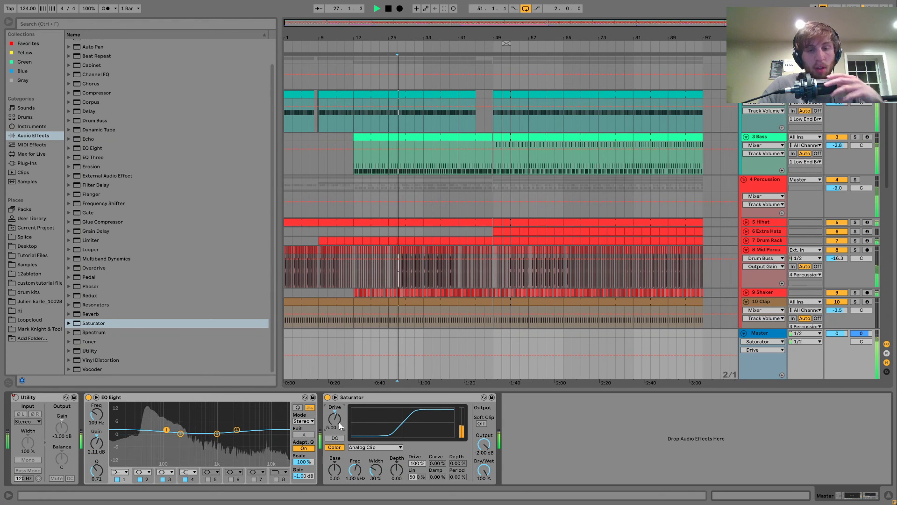
left_click_drag(337, 422, 327, 416)
key("ctrl+z")
key("space")
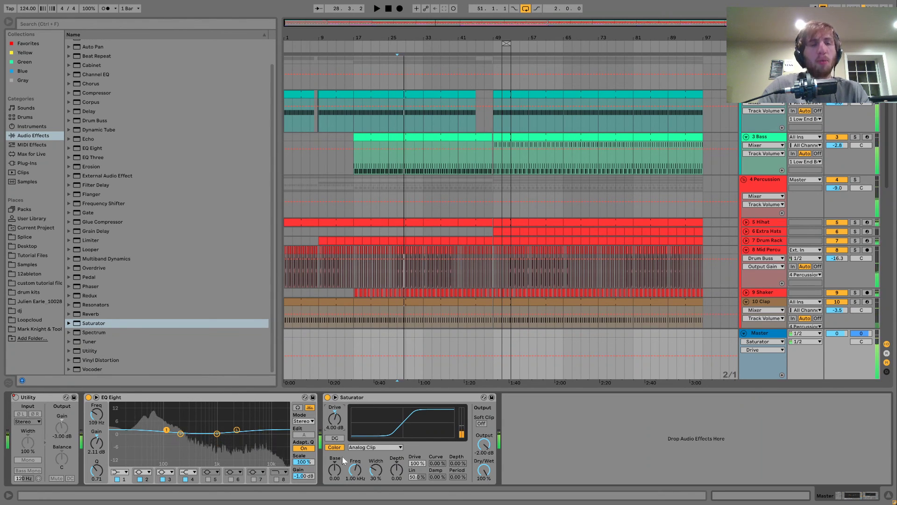
- Add a Compressor after the Saturator on the Master and turn off its Makeup option
left_click(98, 93)
left_click_drag(615, 317, 587, 342)
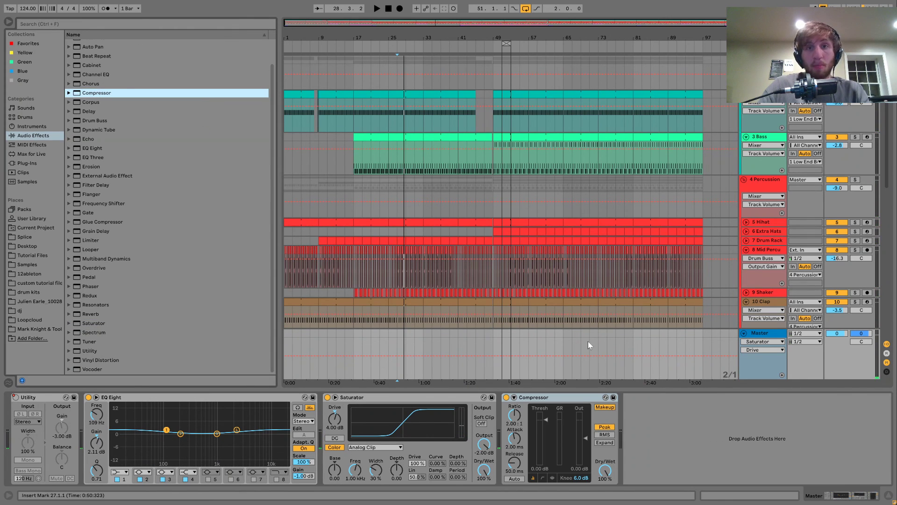
left_click(603, 408)
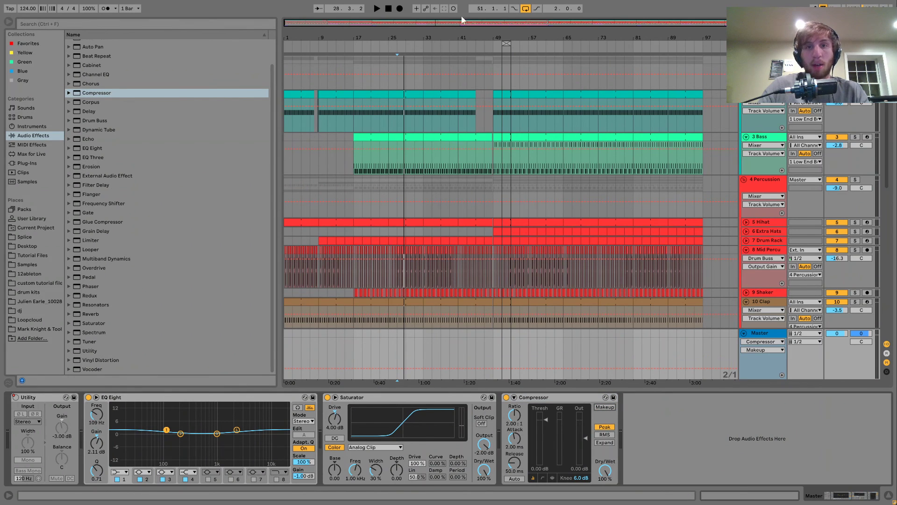
- Recolor the first 3 Bass clip, which starts at bar 17, orange
left_click_drag(467, 135, 365, 135)
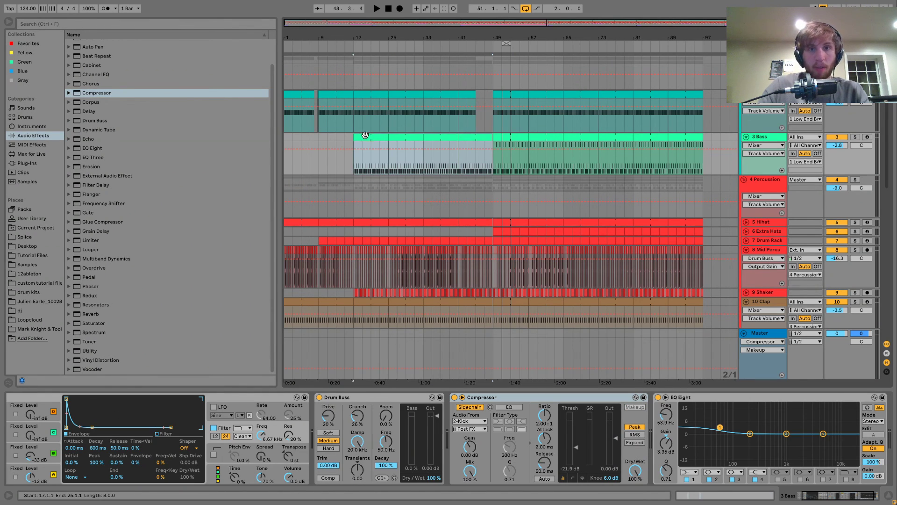
left_click(382, 279)
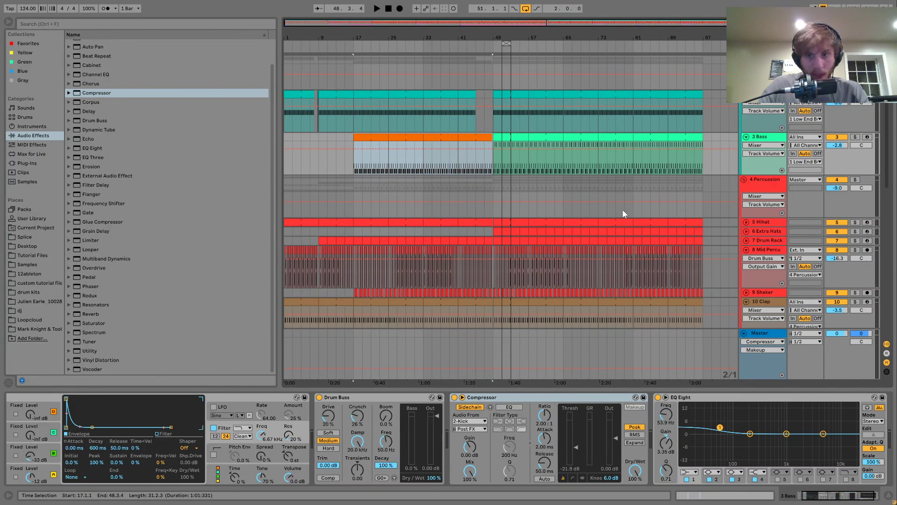
- Play the loop at bar 51 and set the master Compressor's threshold to -10.1 dB and output gain to 2.00 dB
left_click(772, 336)
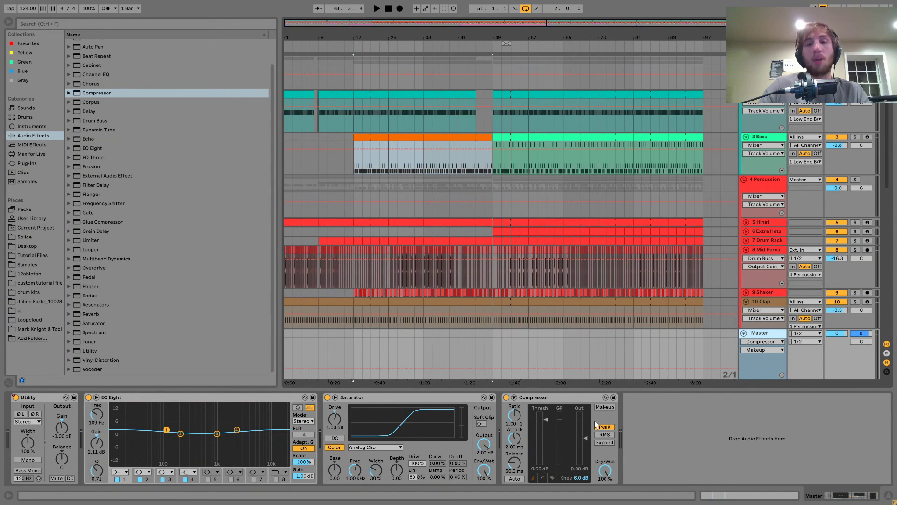
key("space")
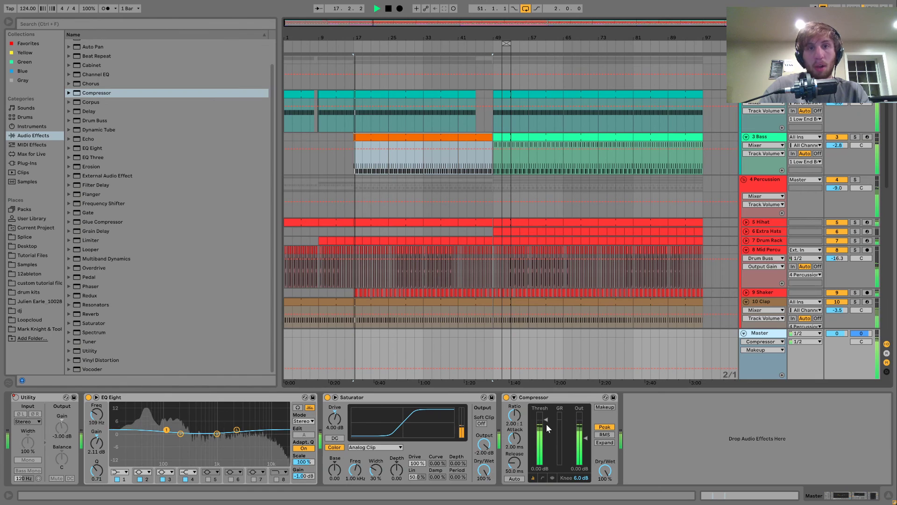
left_click(503, 344)
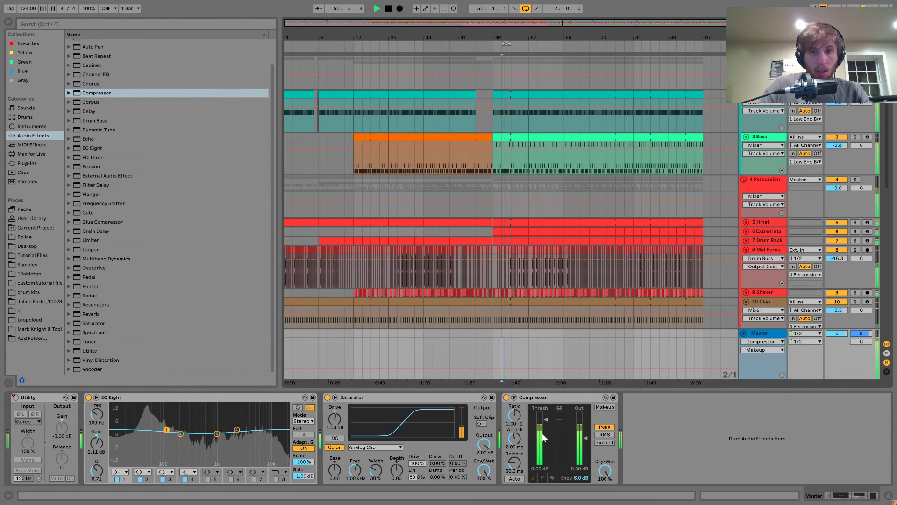
mouse_move(543, 440)
left_mouse_down()
mouse_move(543, 456)
mouse_move(585, 433)
mouse_move(544, 443)
left_mouse_up()
key("space")
key("space")
key("space")
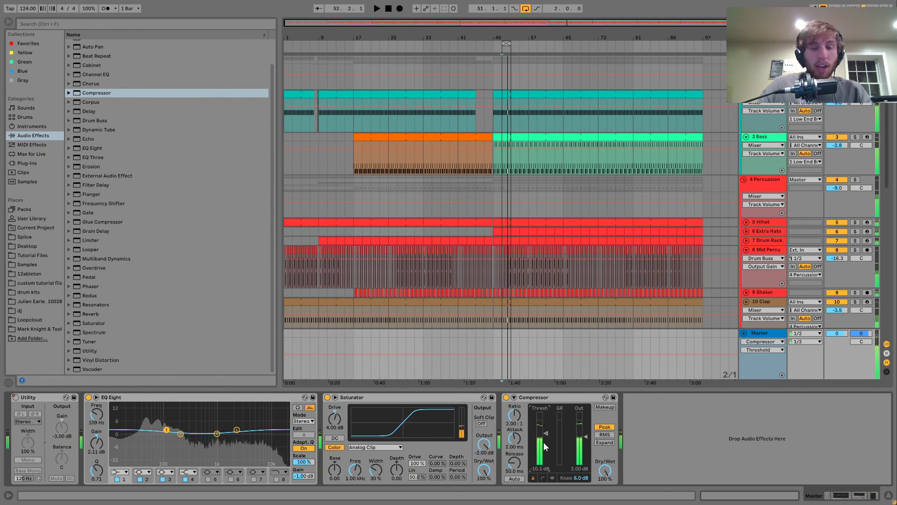
- Bring the master Compressor's threshold to -9.83 dB and set its attack to 44.8 ms while auditioning the loop
key("ctrl+z")
key("space")
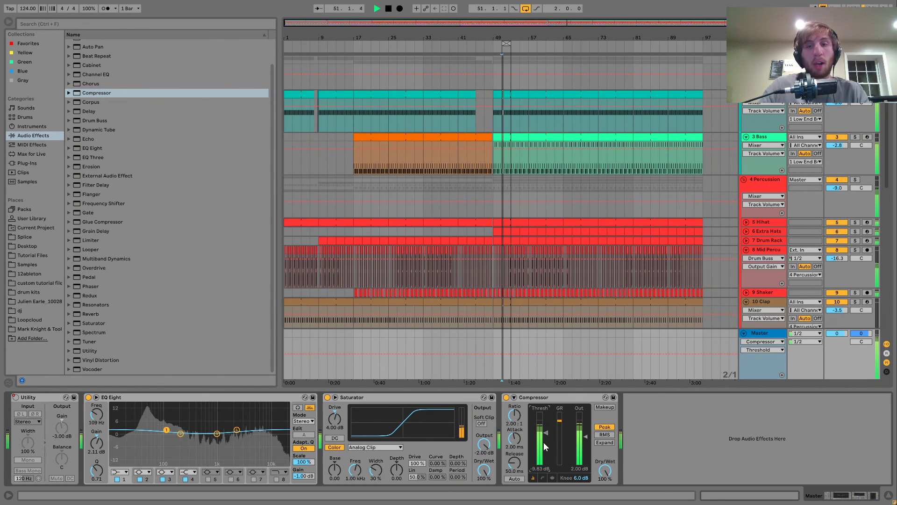
key("space")
left_click_drag(515, 438, 515, 436)
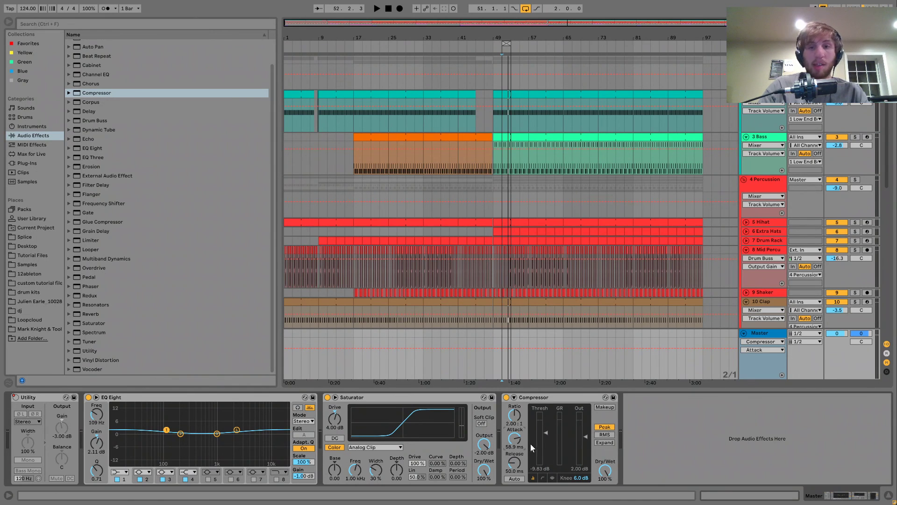
key("space")
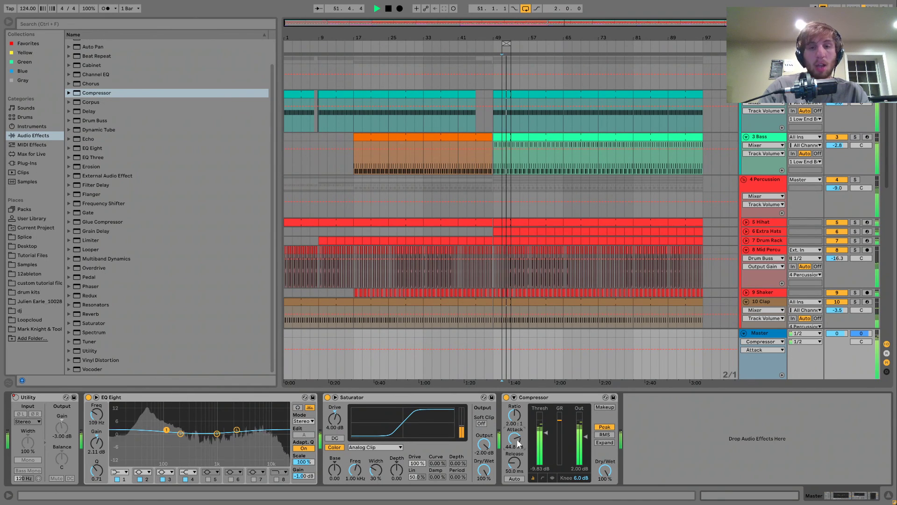
key("space")
- Compare the loop with the master Compressor bypassed and enabled during playback, leaving it enabled
left_click(507, 398)
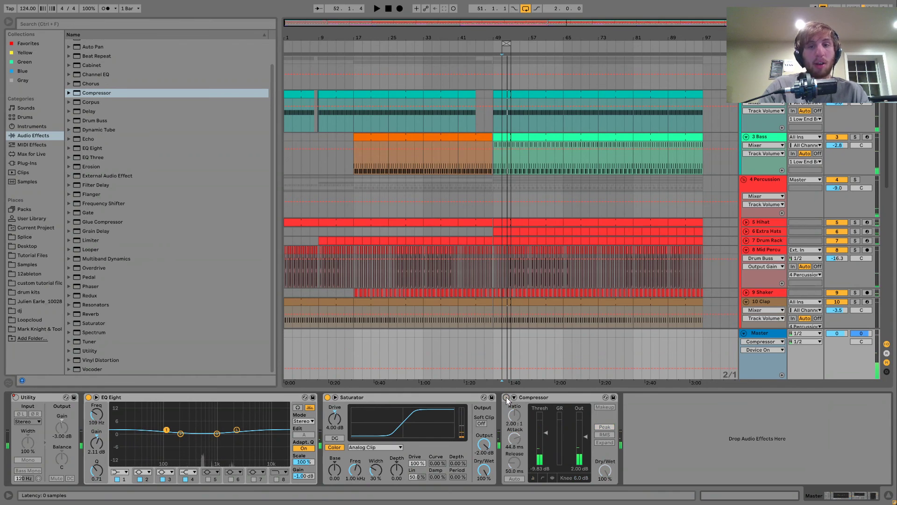
key("space")
left_click(507, 398)
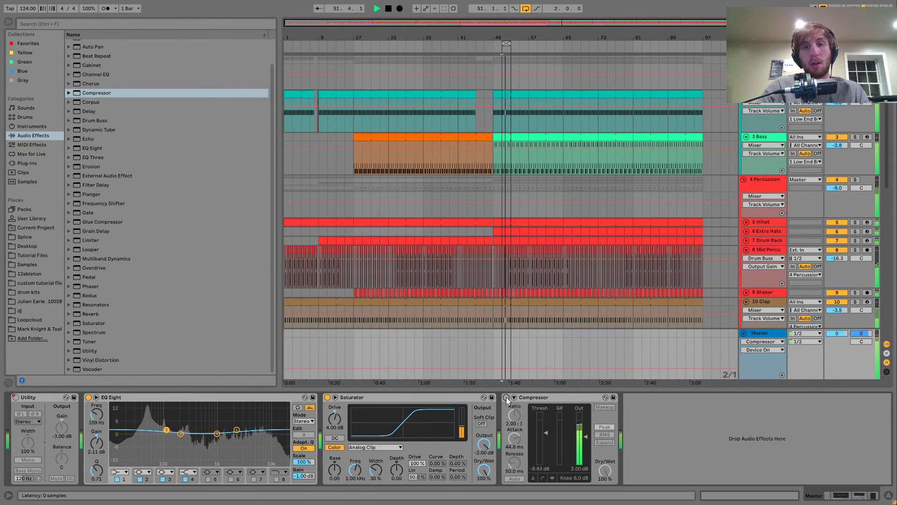
left_click(507, 398)
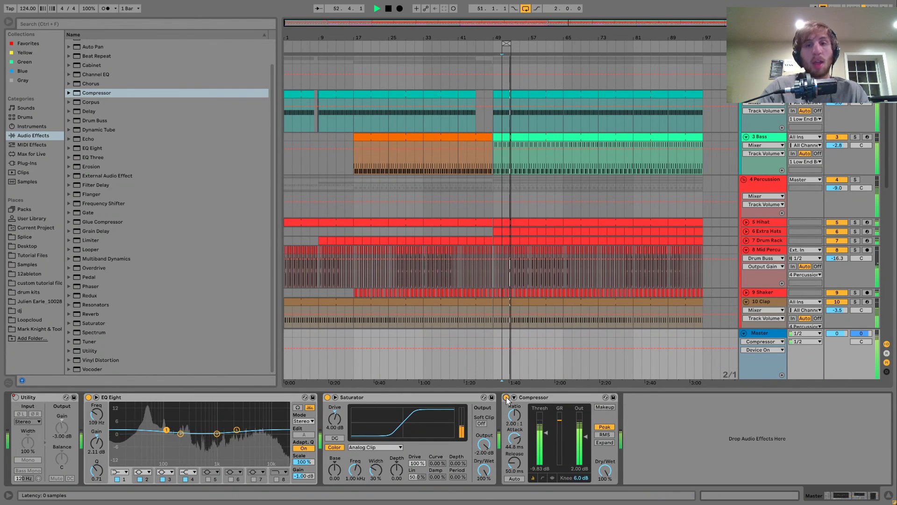
left_click(506, 398)
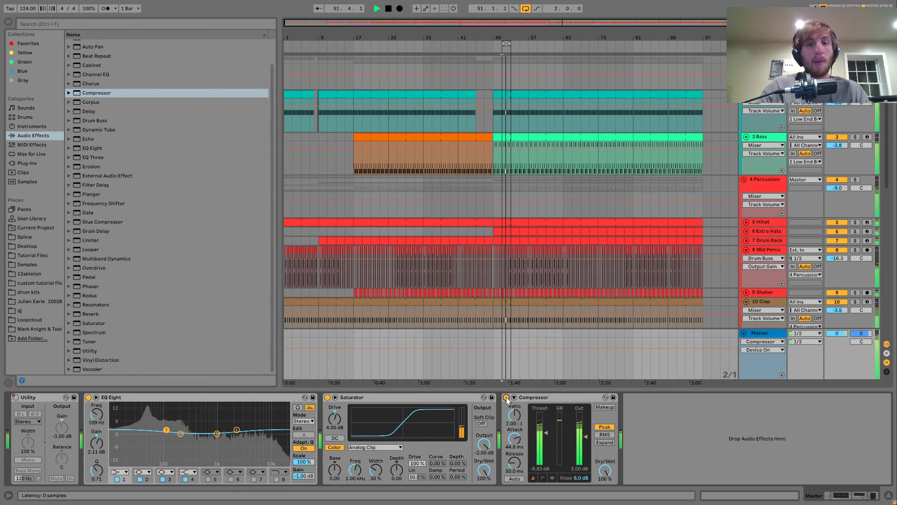
key("space")
- Add a Limiter after the Compressor on the Master and set its ceiling to 0.00 dB
left_click(86, 240)
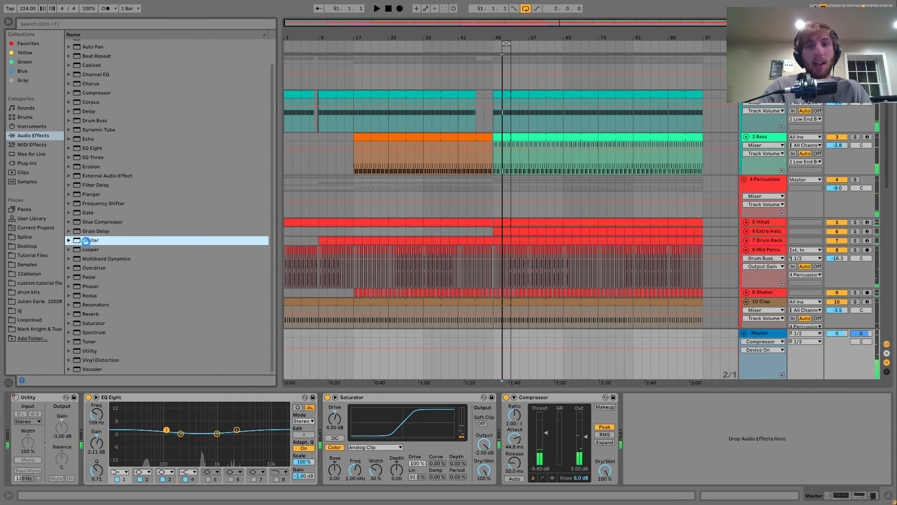
double_click(86, 240)
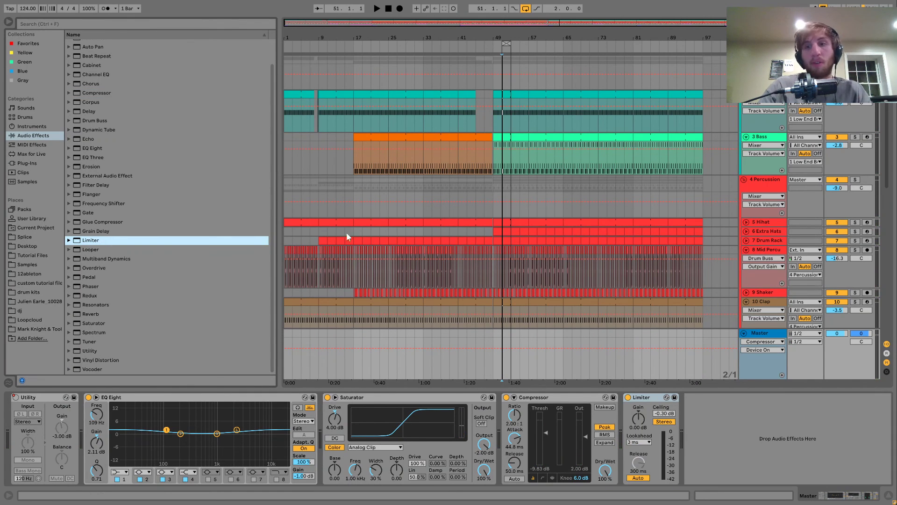
left_click_drag(665, 413, 665, 401)
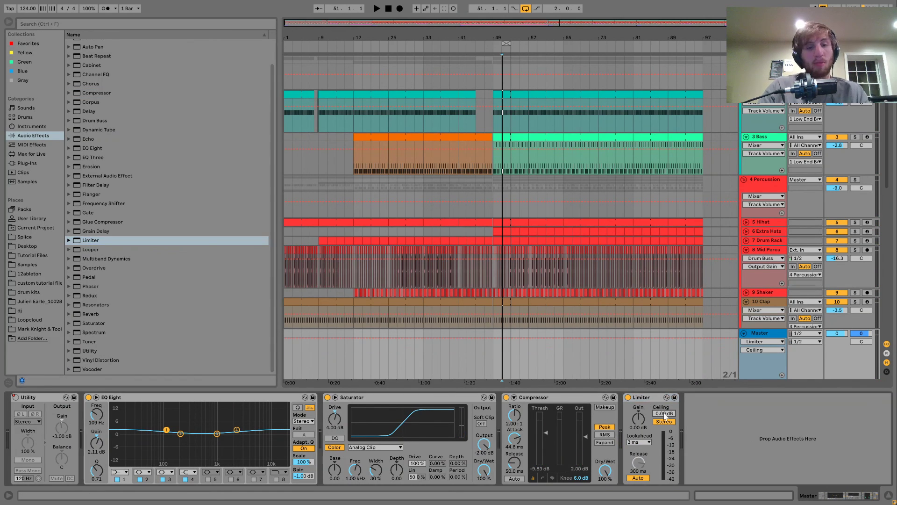
- Check the master peak level in Session View during playback and set the Limiter's gain to 1.50 dB
key("Tab")
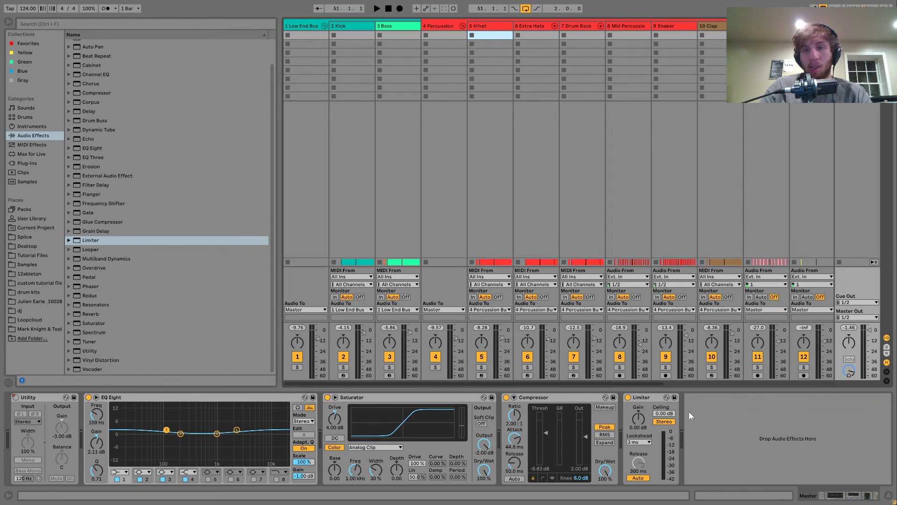
key("space")
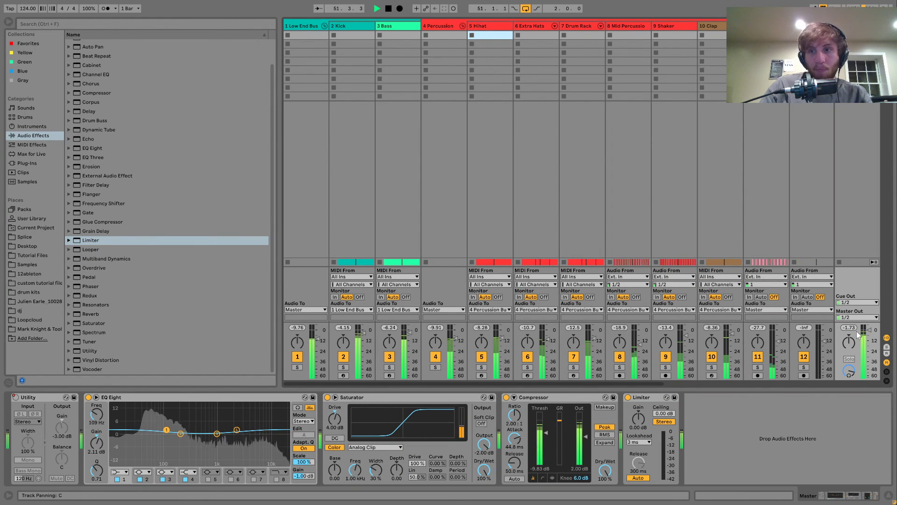
key("space")
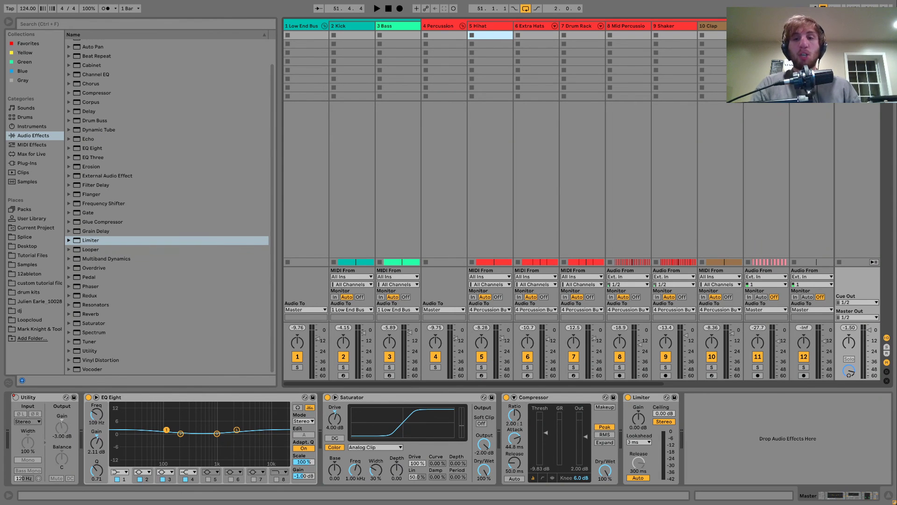
left_click(638, 422)
key("space")
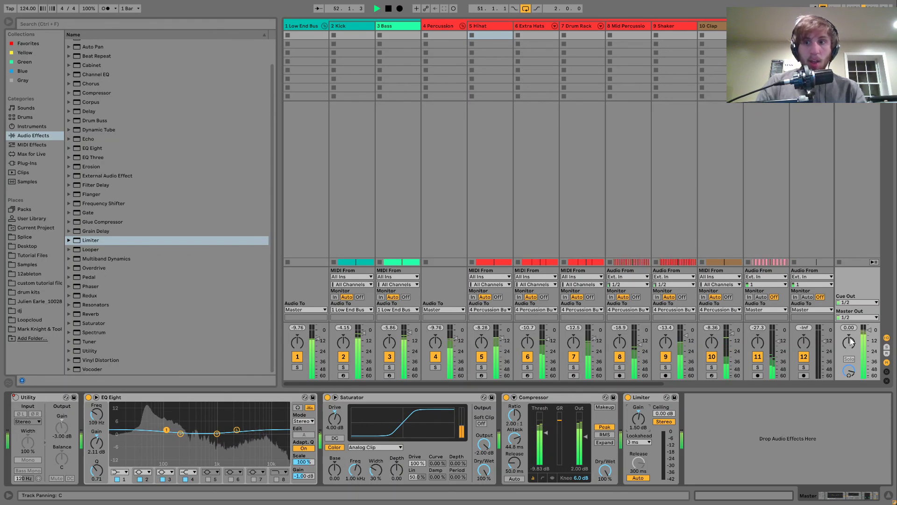
- Try higher gain values on the master Limiter while auditioning the loop and settle on 4.50 dB
key("space")
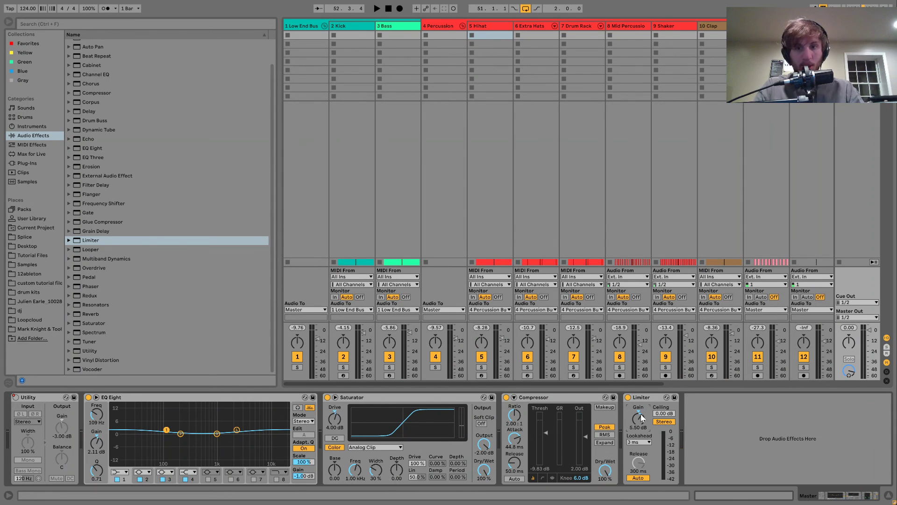
key("space")
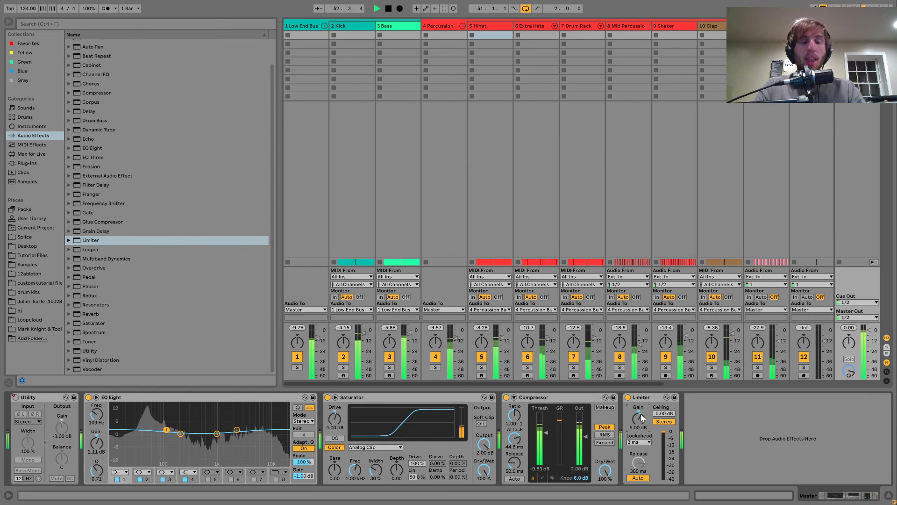
key("space")
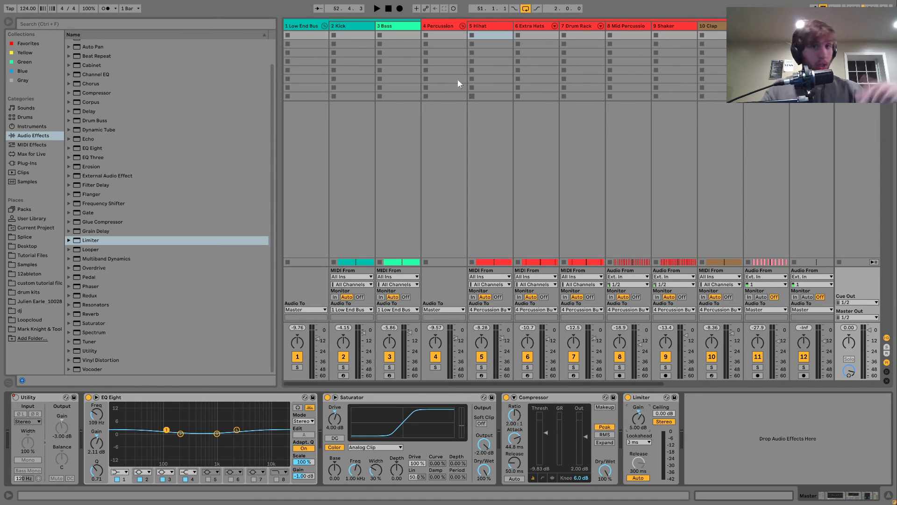
left_click(398, 27)
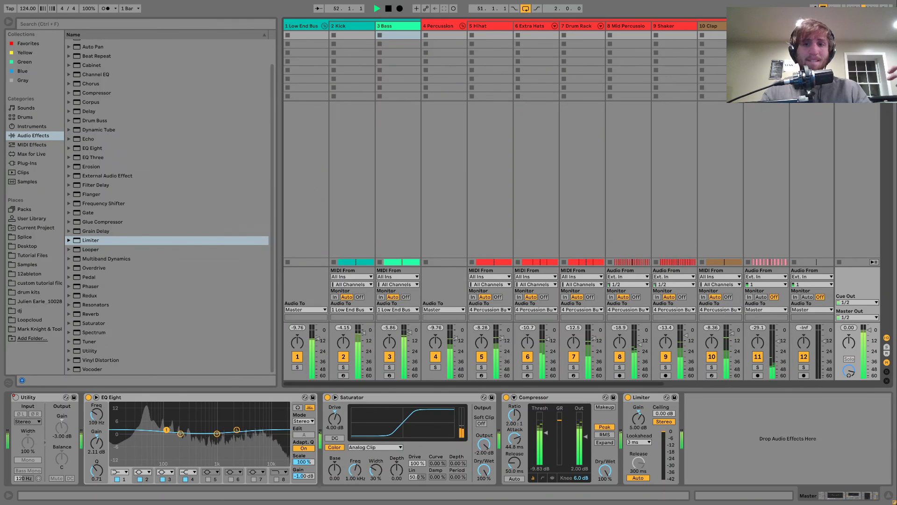
left_click_drag(637, 427, 637, 424)
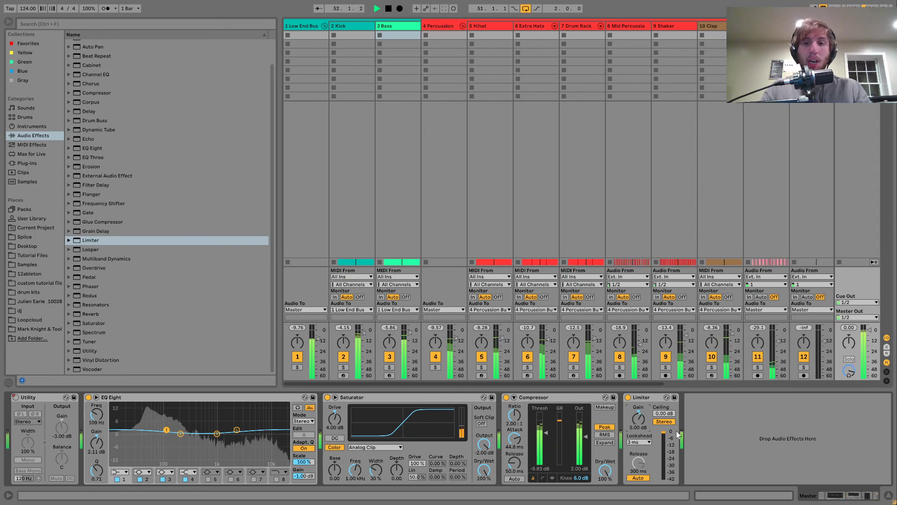
left_click_drag(639, 420, 641, 424)
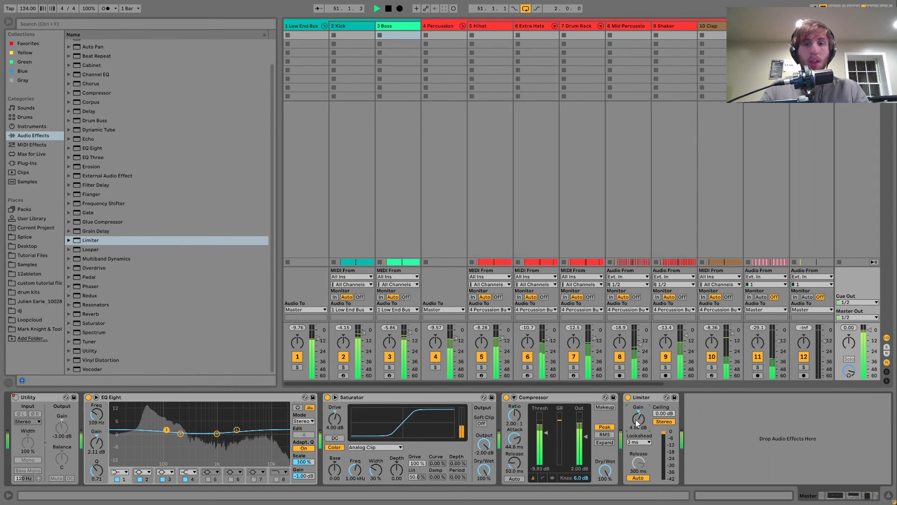
key("space")
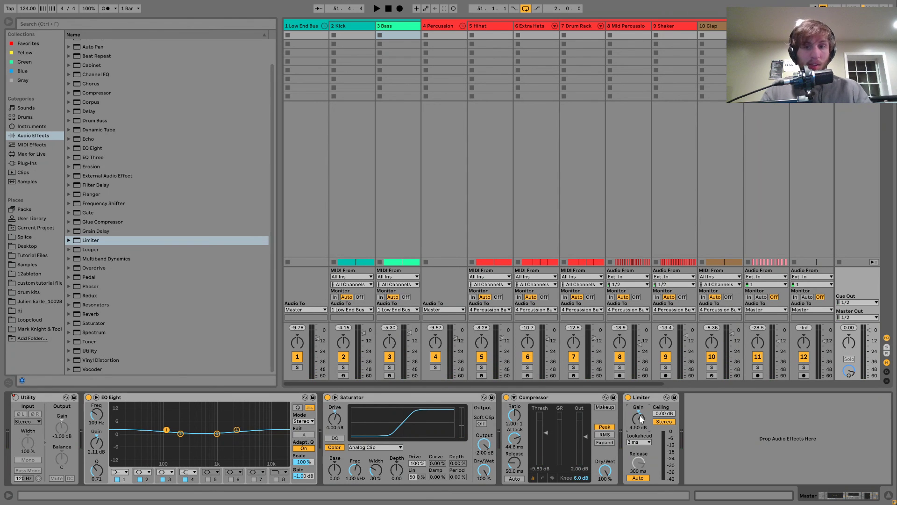
key("space")
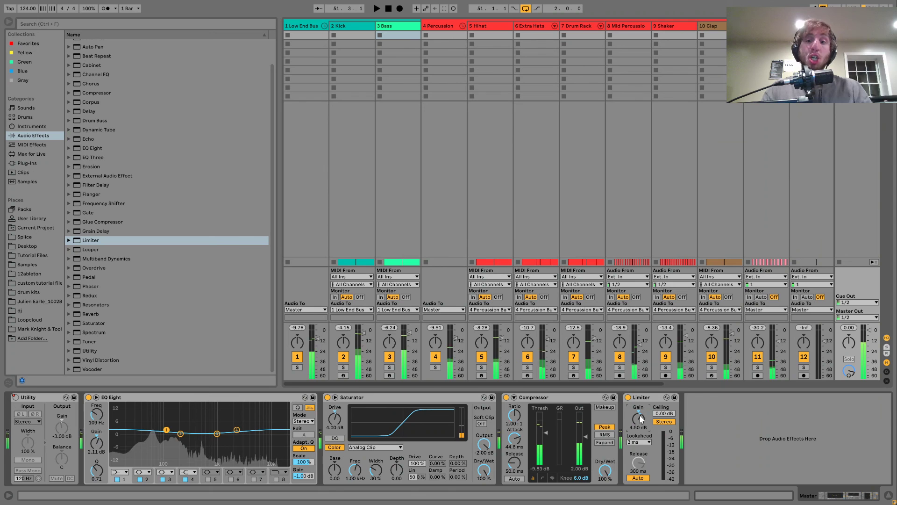
key("space")
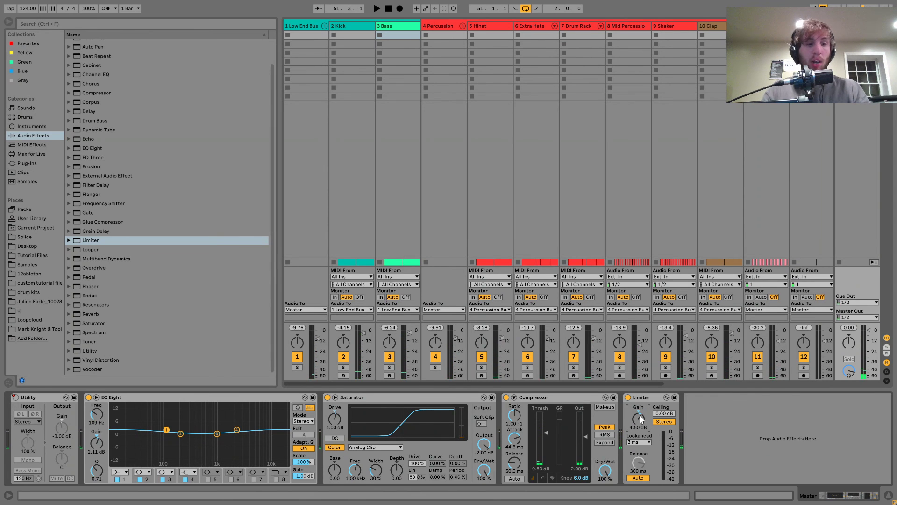
key("space")
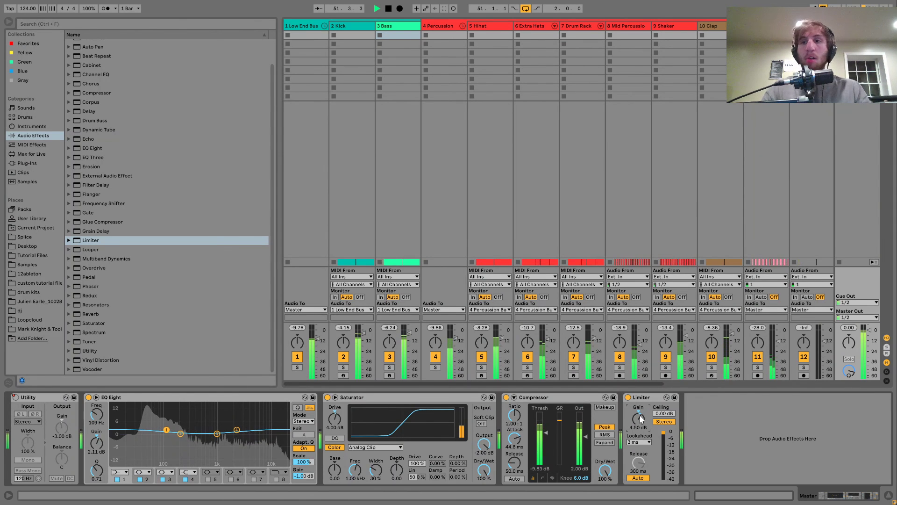
- Return to Arrangement View with the device view hidden and fold the unfolded tracks from 8 Mid Percussion through 14 909 Snare
key("Tab")
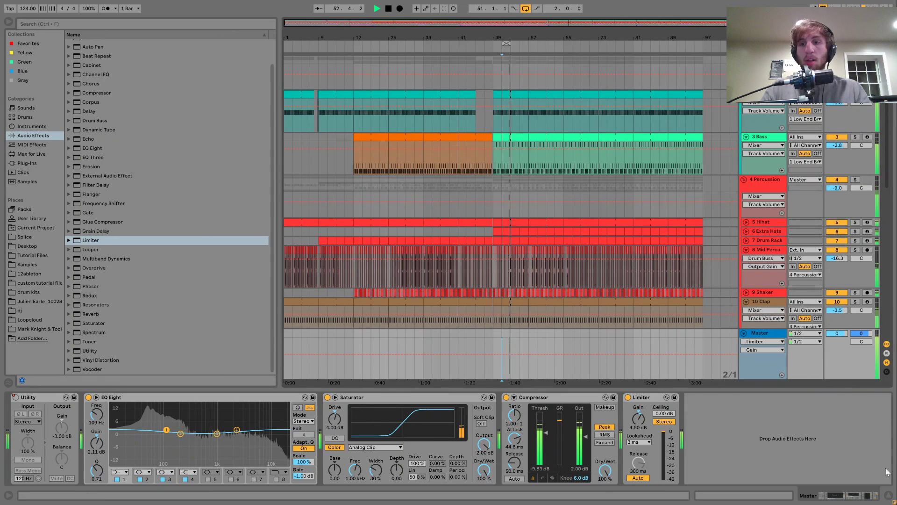
key("ctrl+alt+l")
key("space")
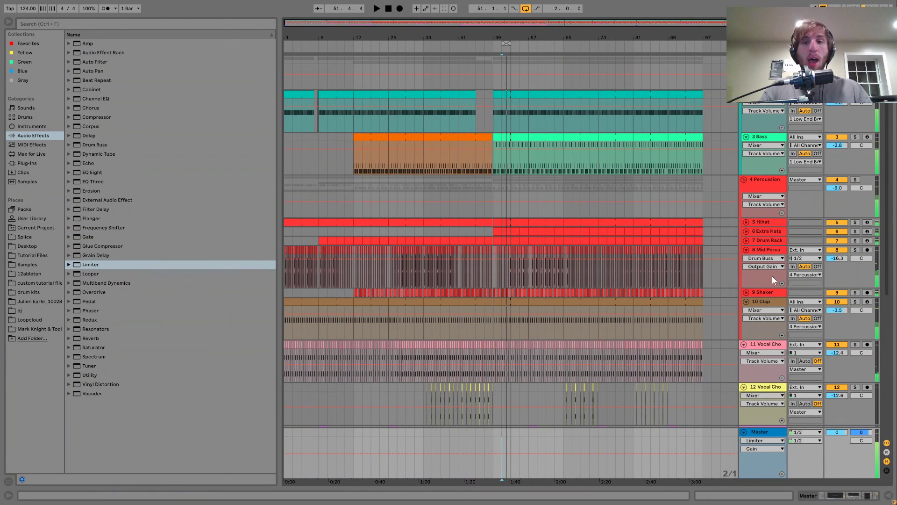
left_click(746, 250)
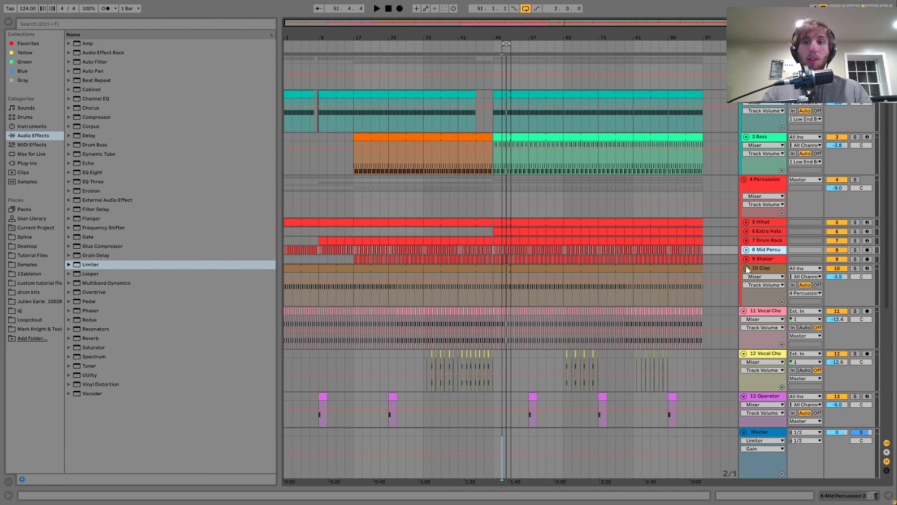
left_click(746, 268)
left_click(744, 278)
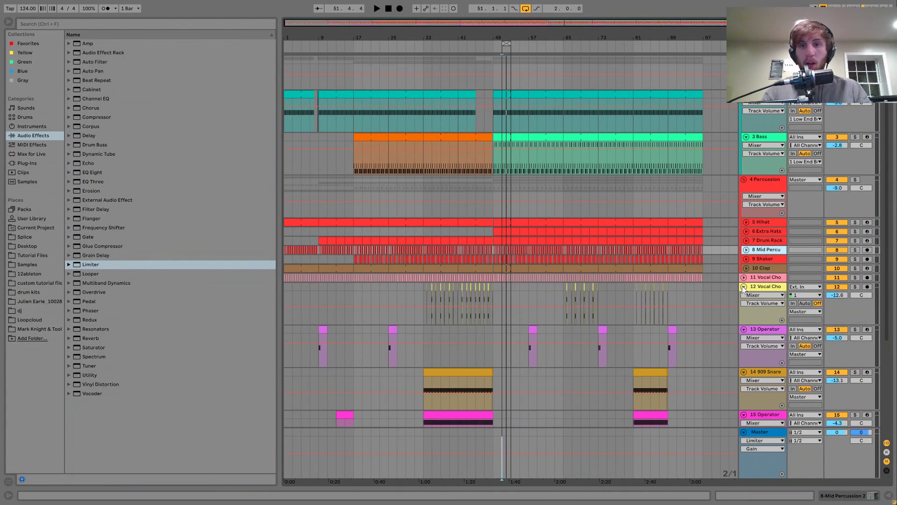
left_click(745, 287)
left_click(744, 296)
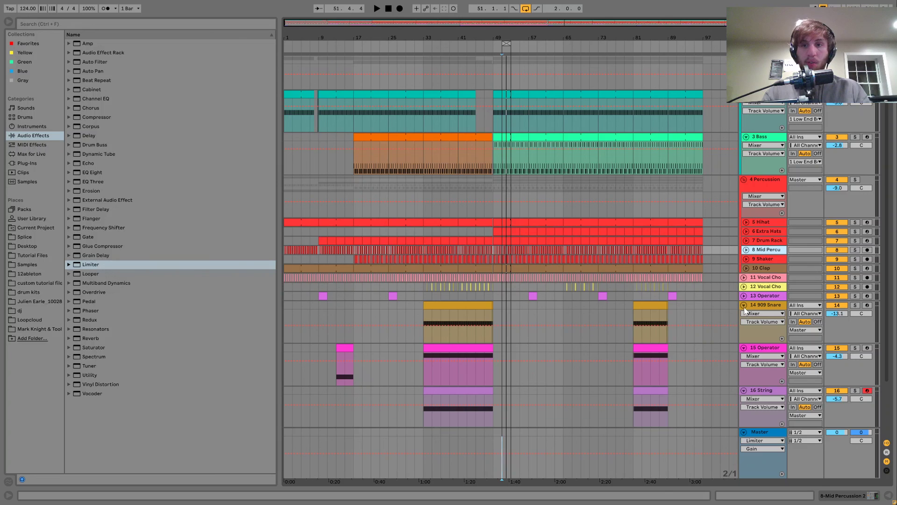
left_click(744, 305)
- Play the arrangement from bar 1 with the loop turned off
left_click(388, 9)
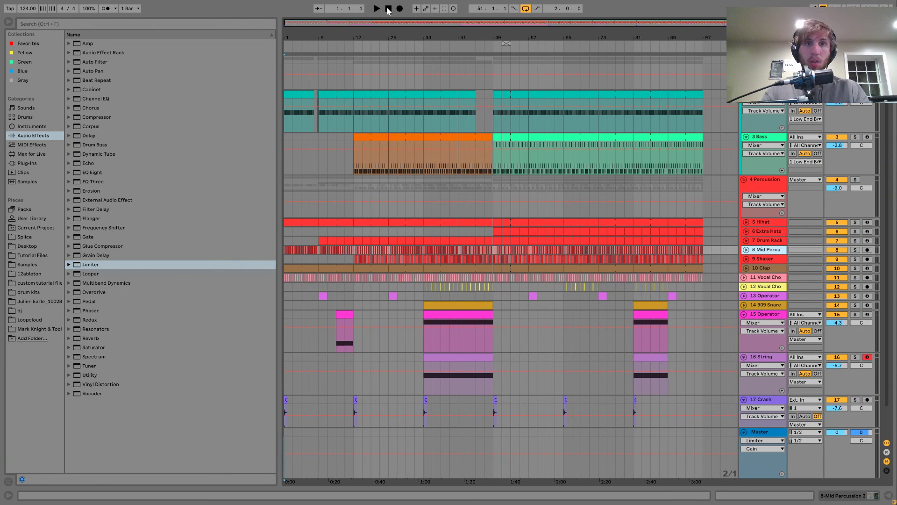
key("space")
left_click(526, 8)
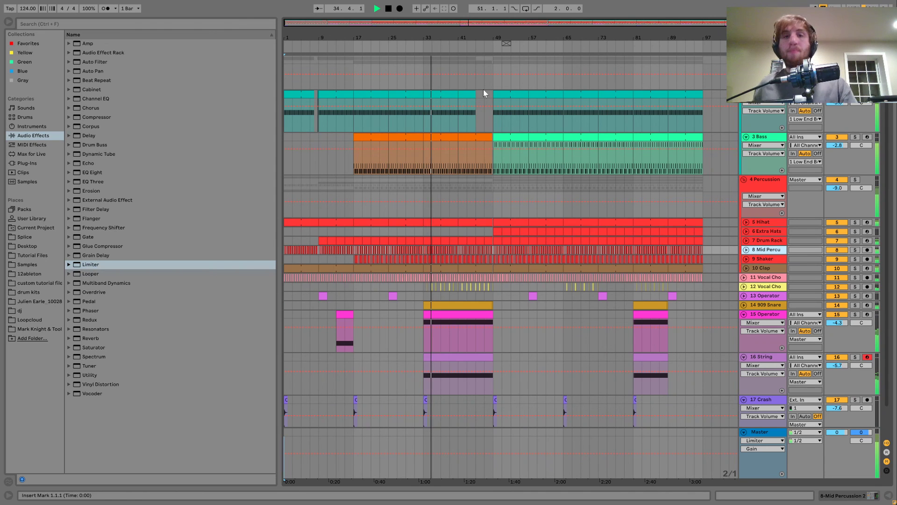
- Unfold the 12 Vocal Chop track and raise its volume to -10.6 dB during playback
scroll(483, 89, "down", 3)
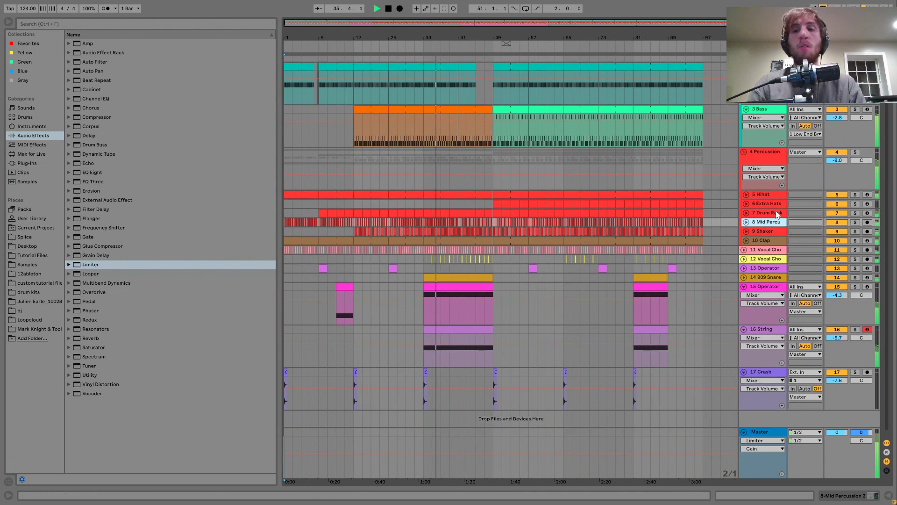
left_click(764, 261)
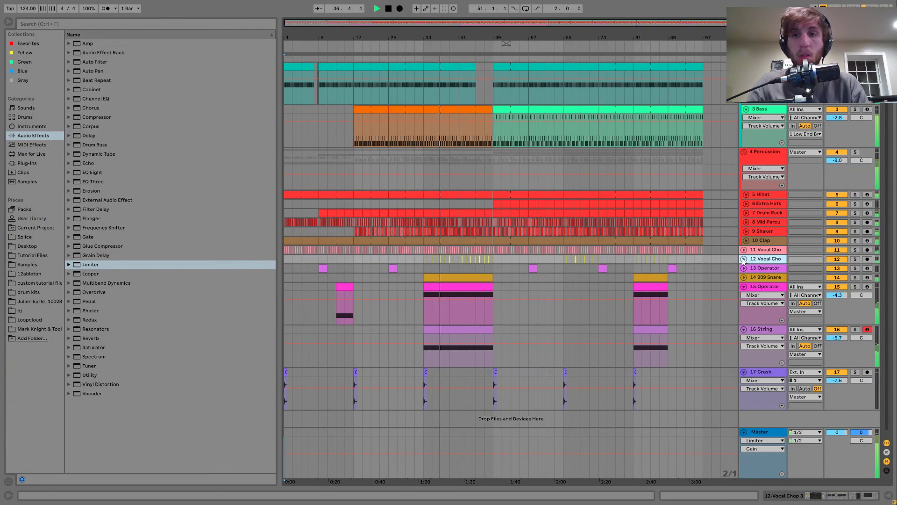
left_click(744, 259)
scroll(834, 269, "down", 3)
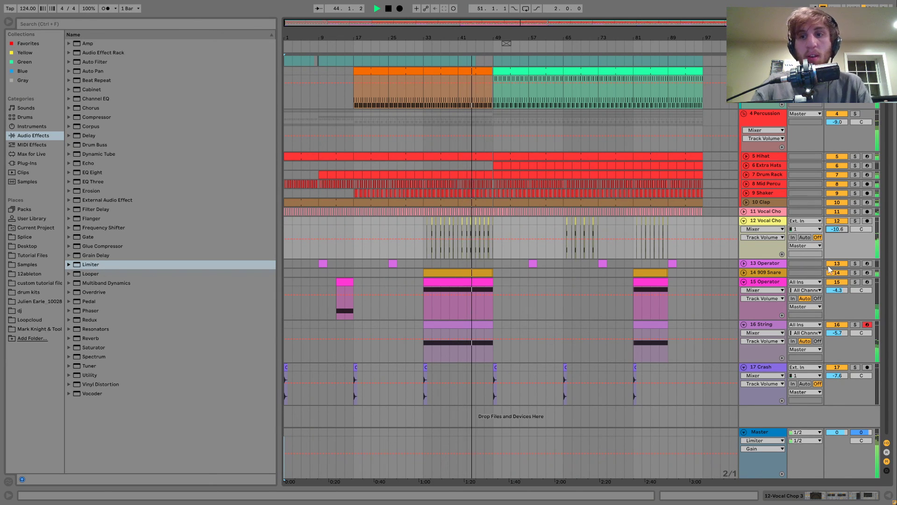
- Unfold the 14 909 Snare track and set its volume to -12.1 dB during playback
left_click(744, 272)
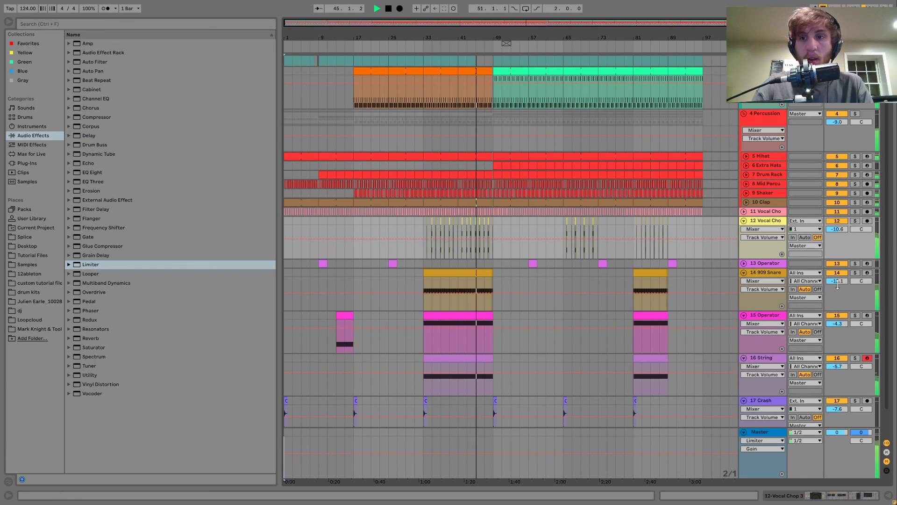
left_click_drag(837, 284, 837, 282)
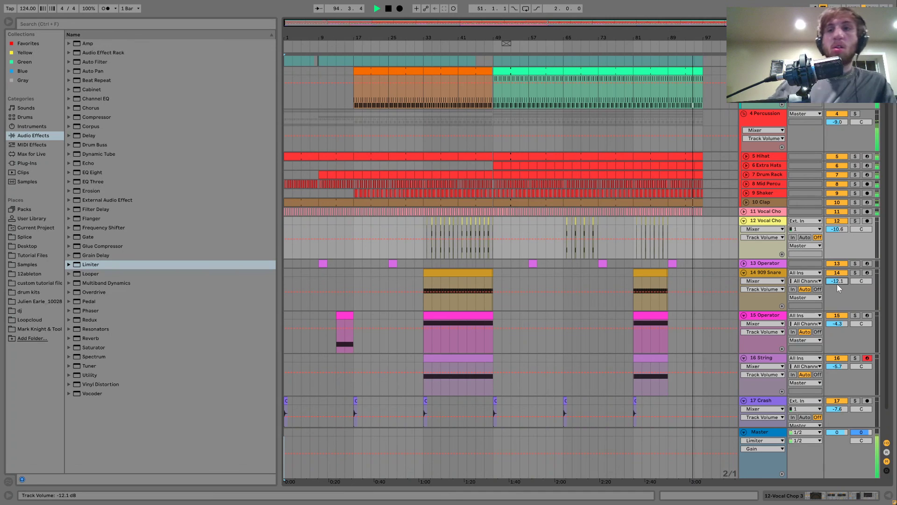
- Collapse the 4 Percussion group once the arrangement has played to its end, and stop playback
scroll(746, 220, "up", 3)
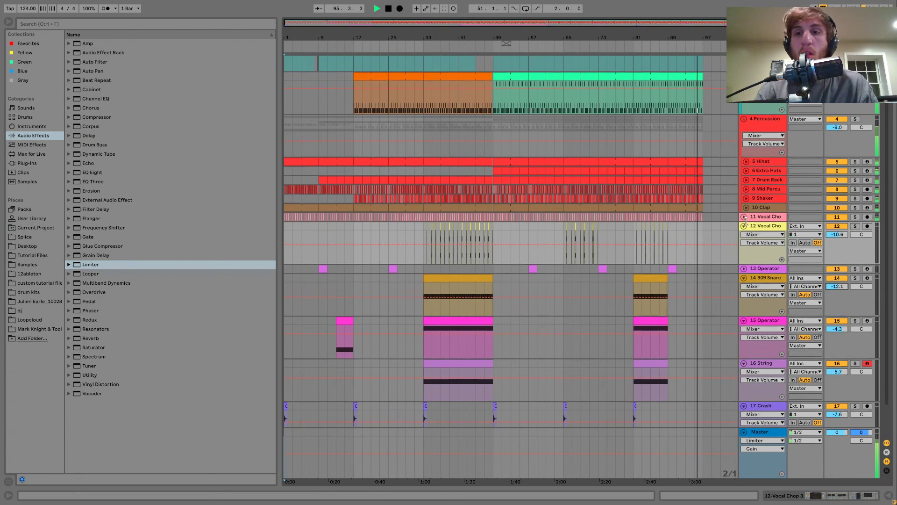
left_click(742, 181)
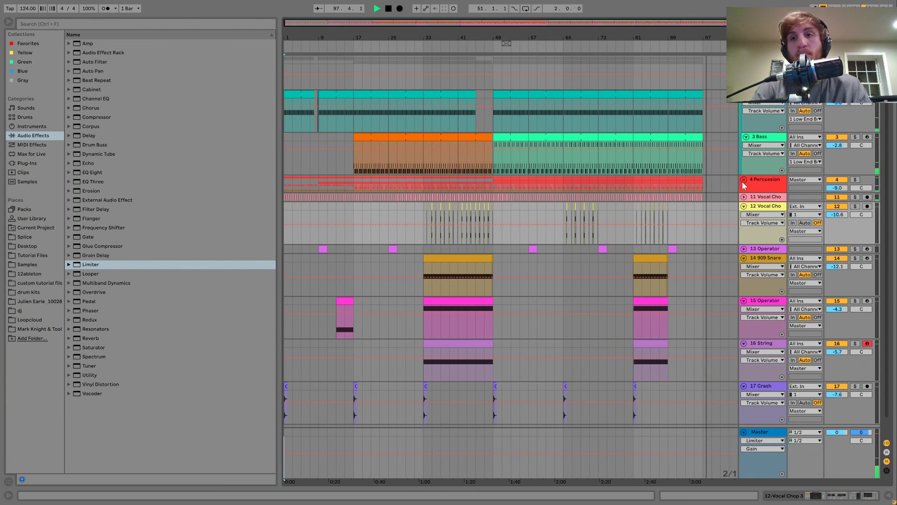
key("space")
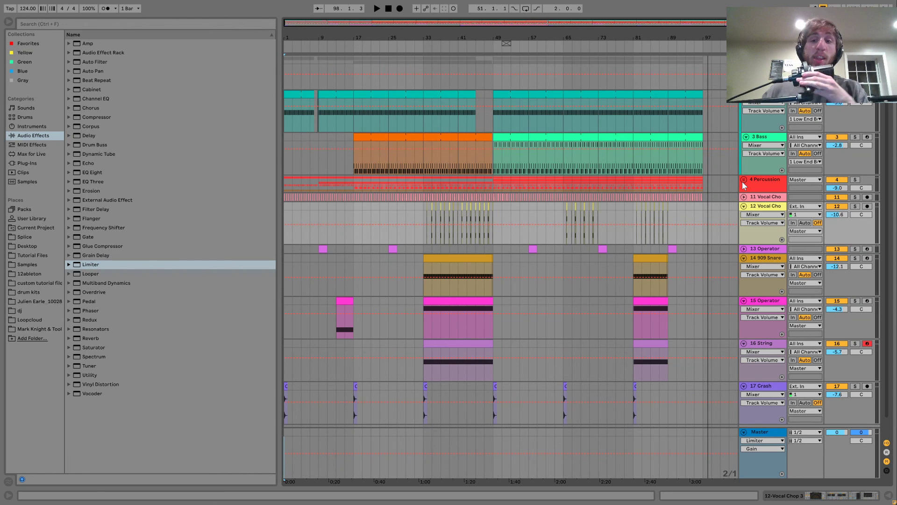
- Expand the 4 Percussion group again and fold the 12 Vocal Chop track
scroll(742, 182, "down", 1)
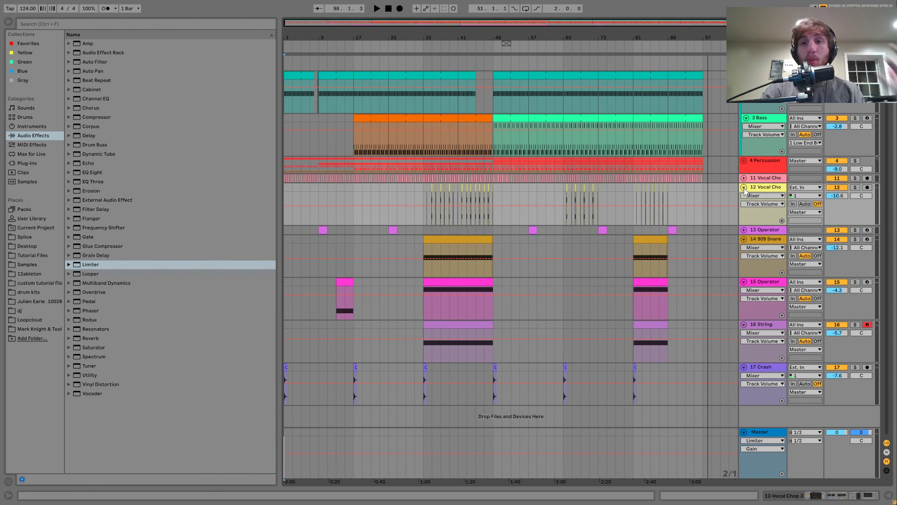
left_click(743, 180)
left_click(744, 181)
scroll(745, 182, "down", 3)
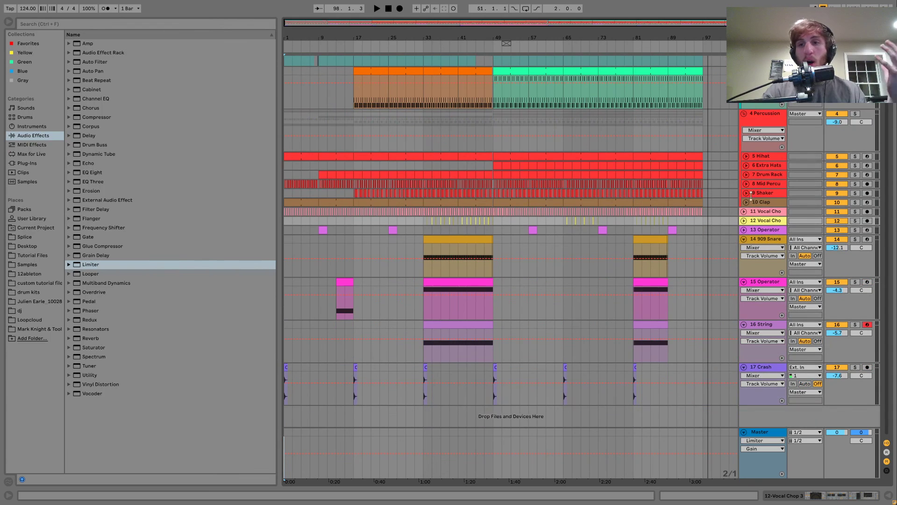
- Fold the tracks from 14 909 Snare through 17 Crash, as well as 3 Bass and 2 Kick
left_click(744, 239)
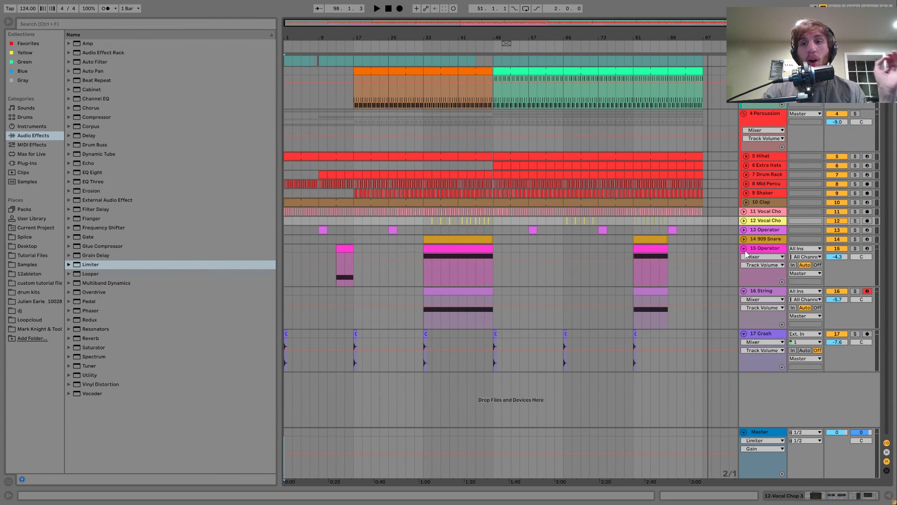
left_click(747, 250)
left_click(746, 251)
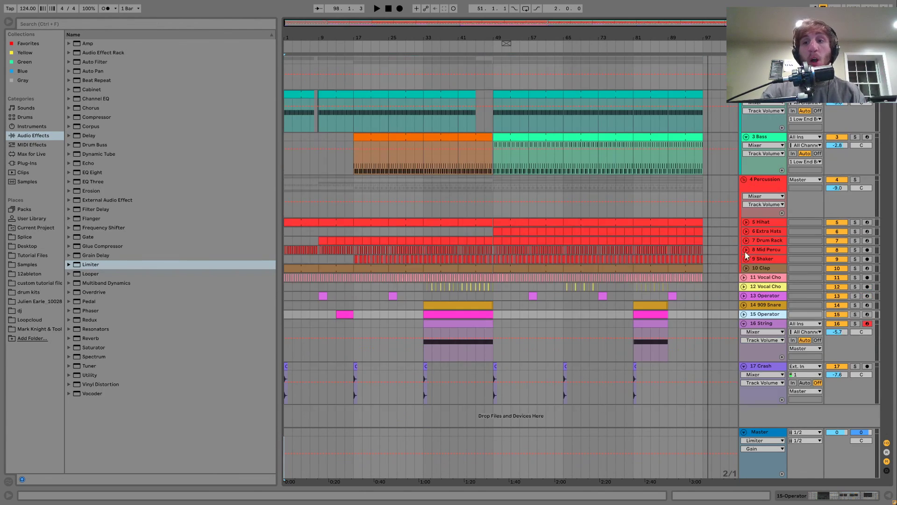
left_click(744, 324)
left_click(744, 332)
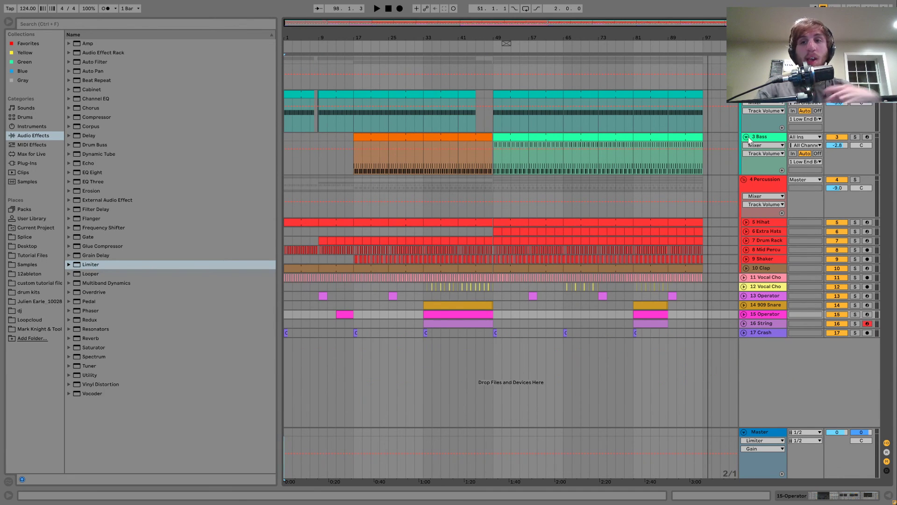
left_click(747, 136)
left_click(746, 94)
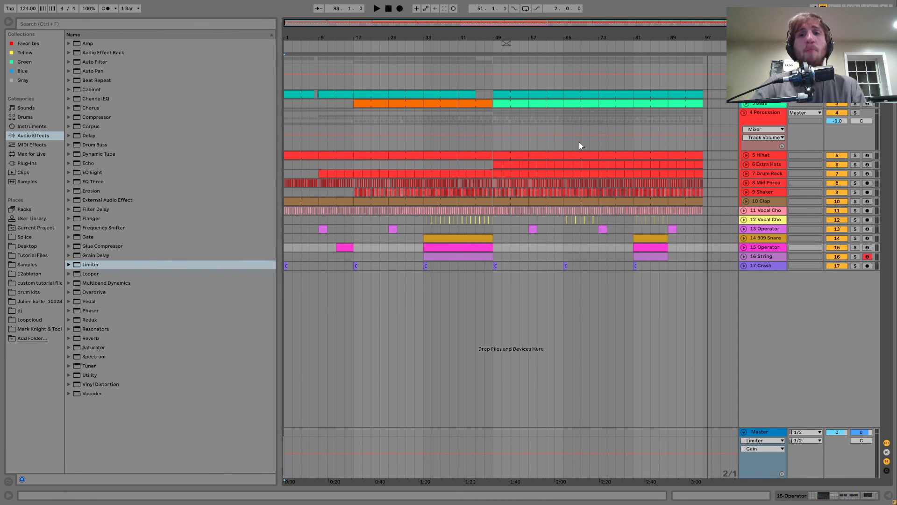
- Place the insert marker at bar 47 on the 4 Percussion track and exit full-screen mode
left_click(483, 144)
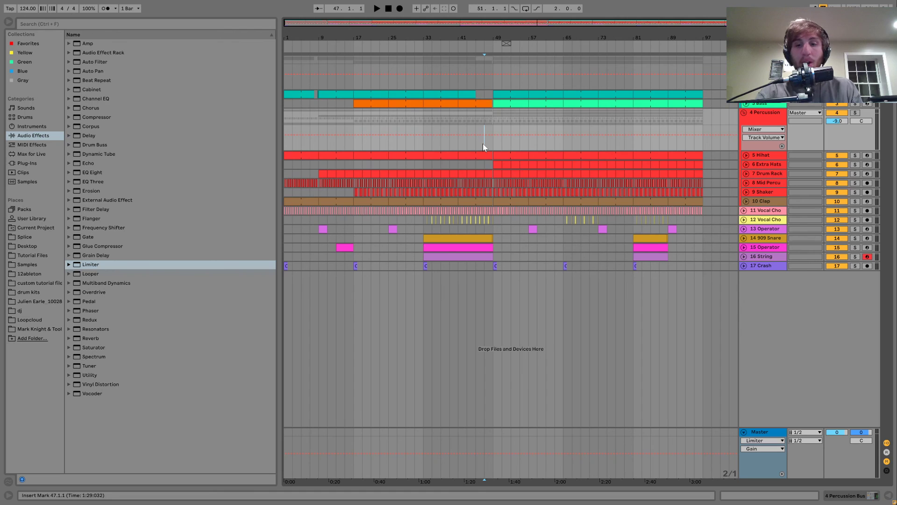
key("F11")
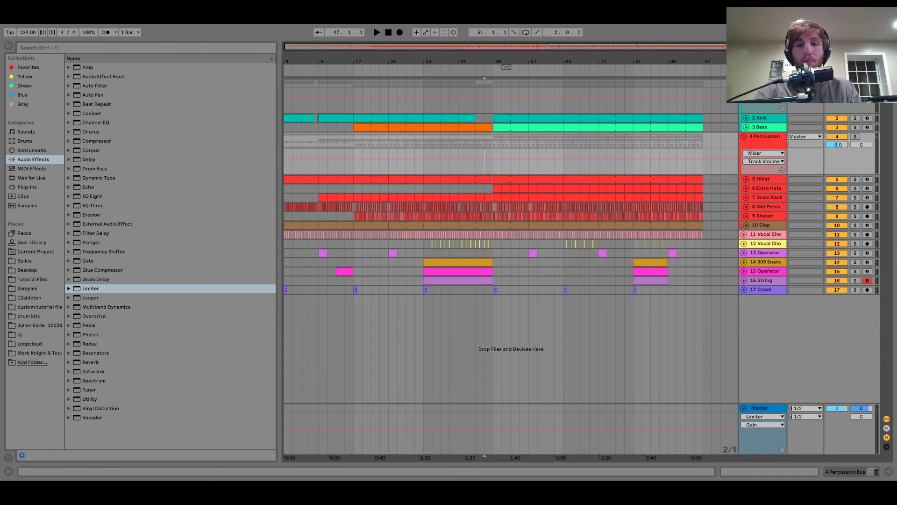